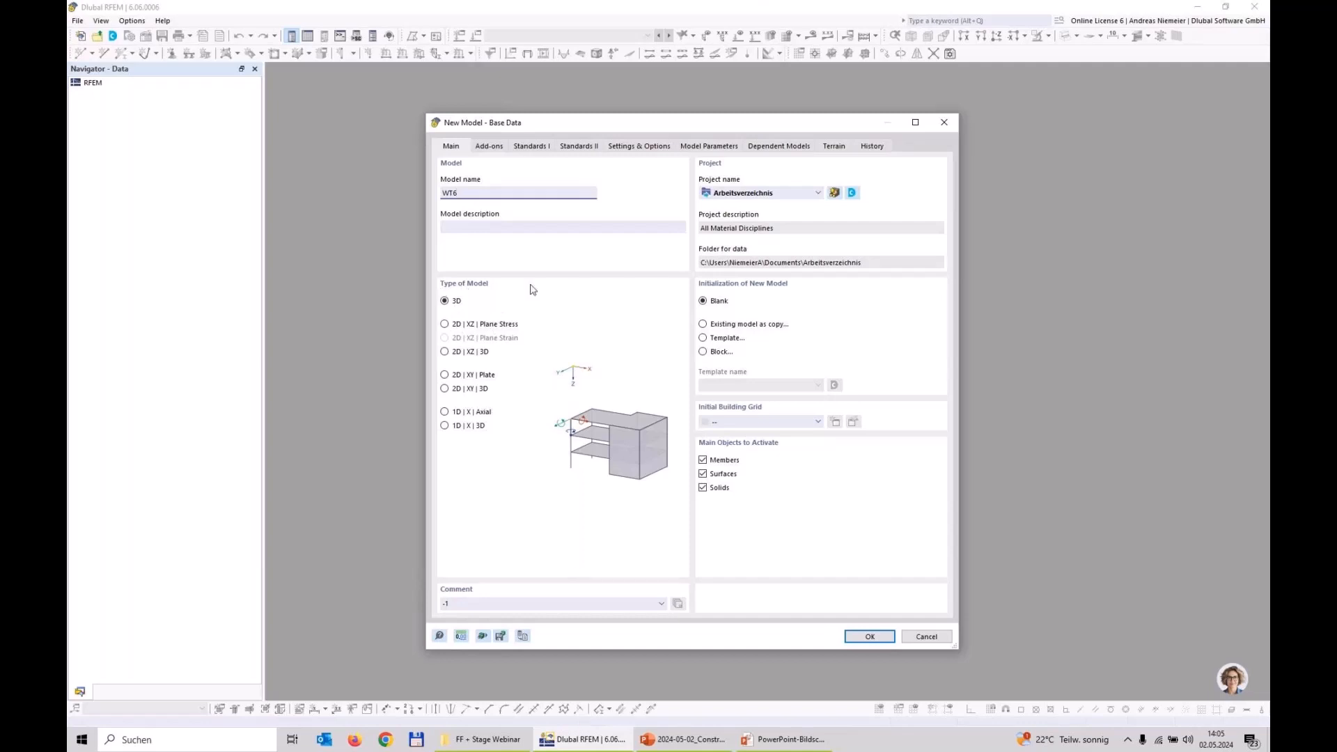
Activate the Construction Stages Analysis (CSA) and Form-Finding add-ons for the new 3D model WT6 and create it.
{"action": "left_click", "coordinate": [490, 146]}
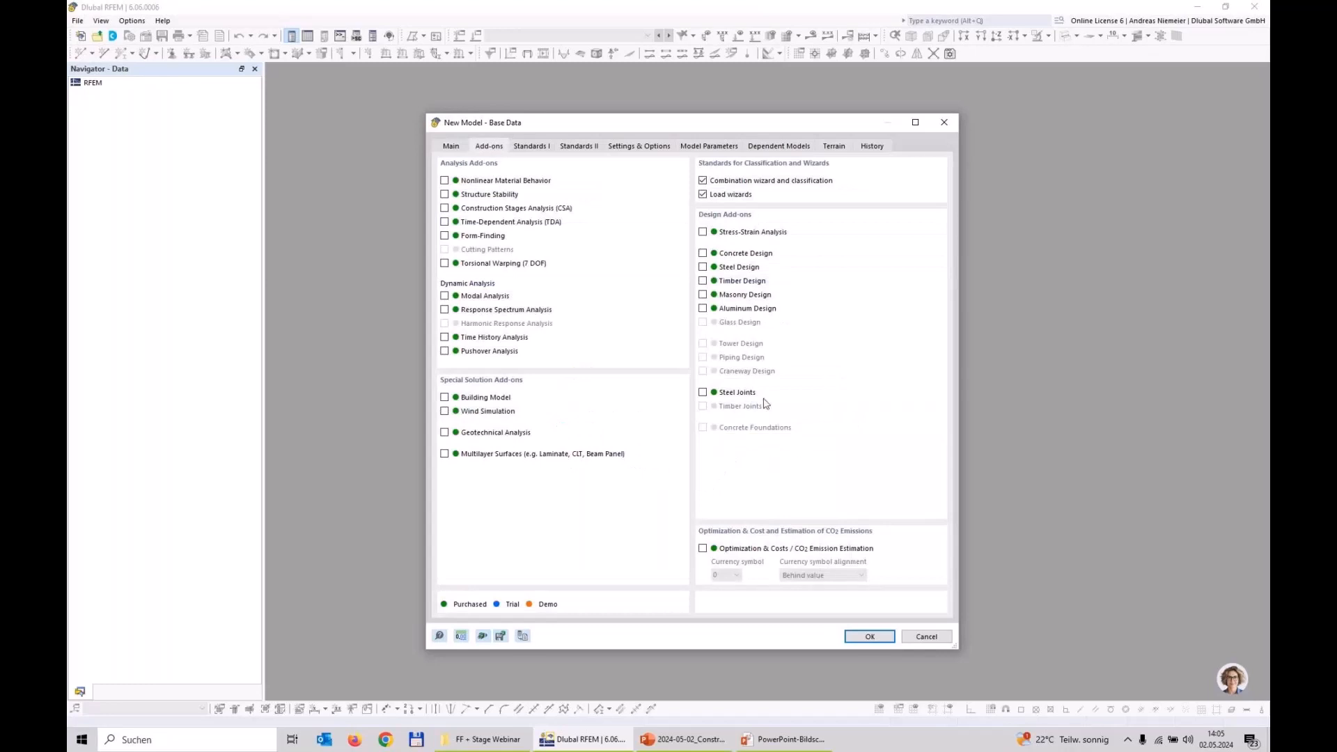
{"action": "left_click", "coordinate": [445, 208]}
{"action": "left_click", "coordinate": [444, 235]}
{"action": "left_click", "coordinate": [870, 636]}
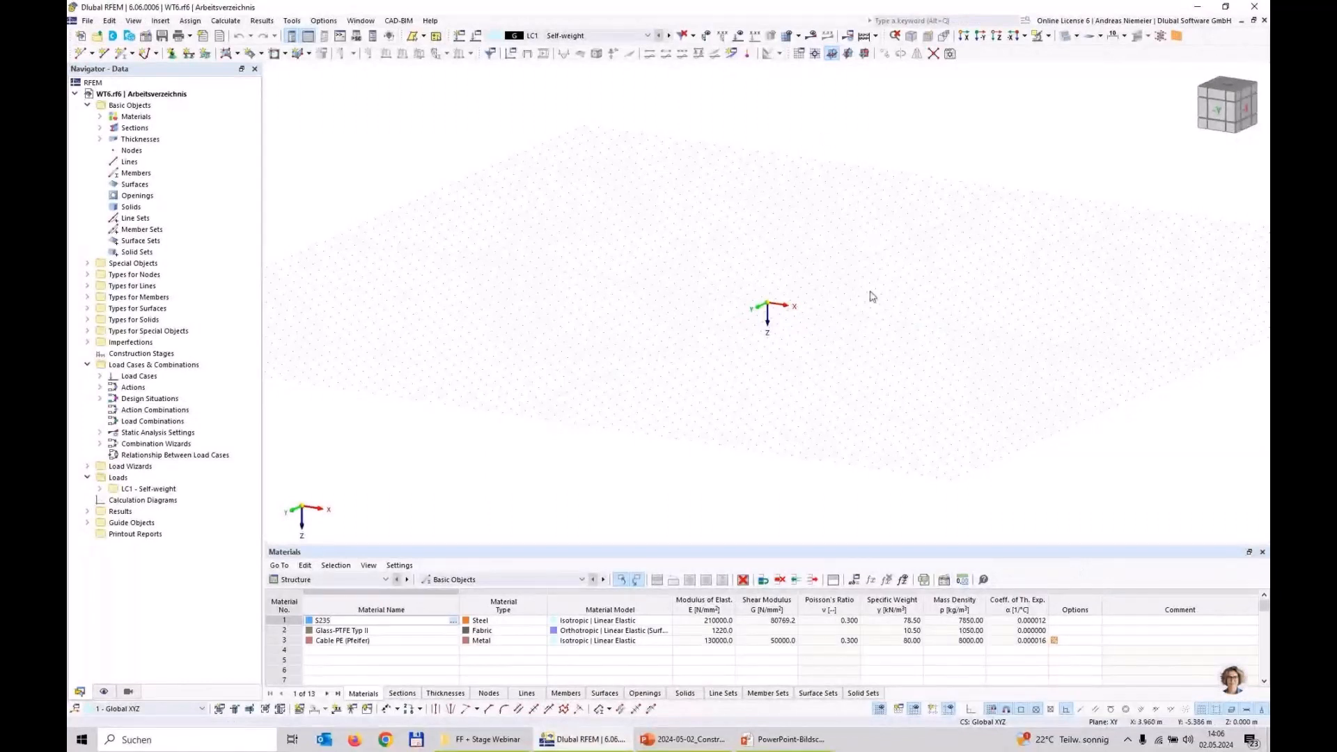
Switch to the PowerPoint presentation to review the slide describing the structural task, and return to the RFEM model.
{"action": "scroll", "coordinate": [794, 322], "scroll_direction": "down", "scroll_amount": 1}
{"action": "mouse_move", "coordinate": [738, 302]}
{"action": "middle_mouse_down"}
{"action": "mouse_move", "coordinate": [730, 290]}
{"action": "mouse_move", "coordinate": [752, 292]}
{"action": "middle_mouse_up"}
{"action": "scroll", "coordinate": [793, 305], "scroll_direction": "up", "scroll_amount": 1}
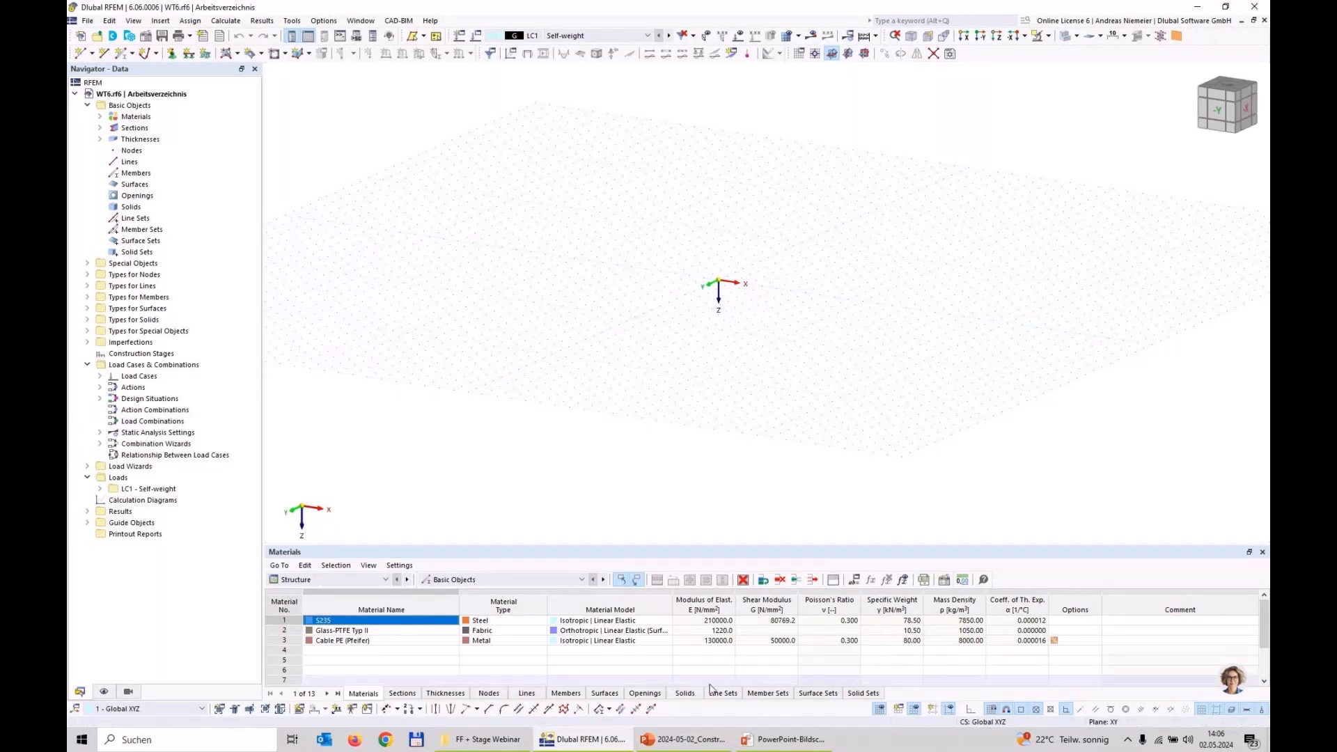
{"action": "left_click", "coordinate": [763, 747]}
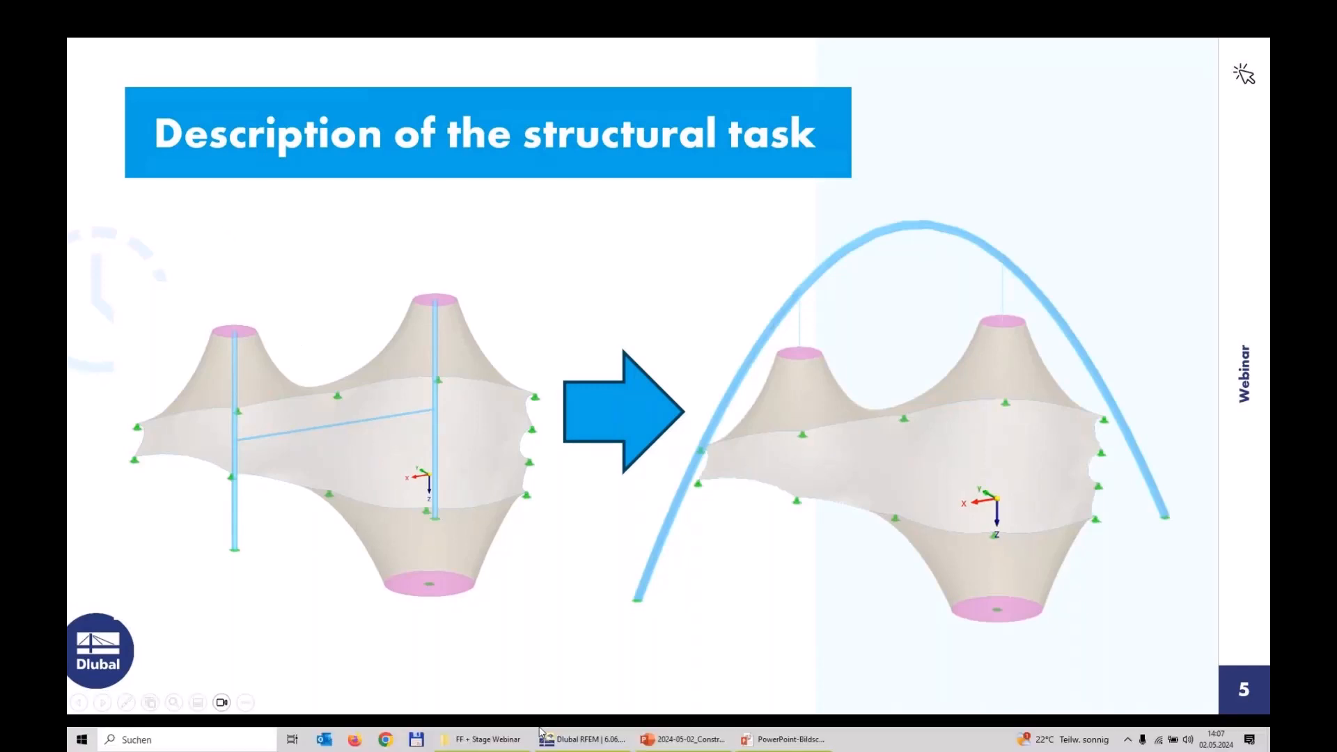
{"action": "key", "text": "super"}
{"action": "left_click", "coordinate": [591, 744]}
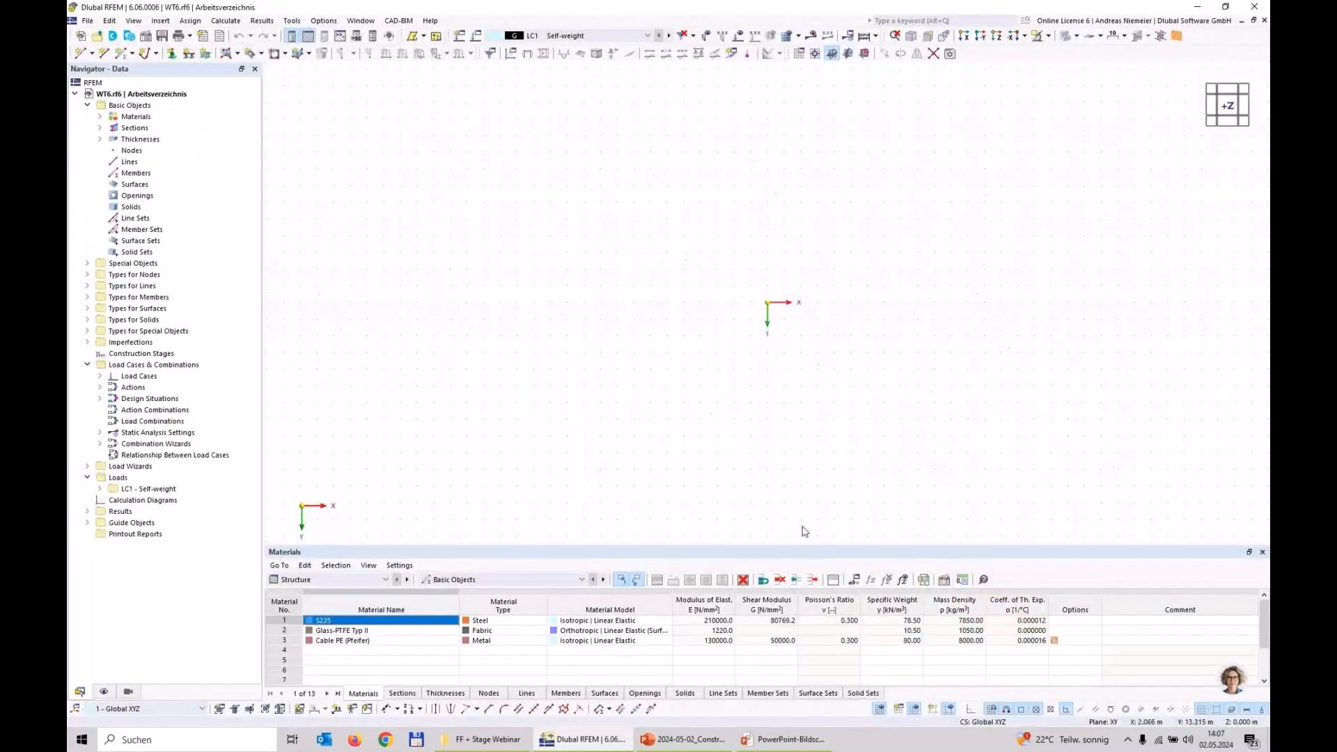
Close the materials table and draw a single 10 m line from the origin to X 0, Y 10, Z 0.
{"action": "left_click", "coordinate": [1263, 551]}
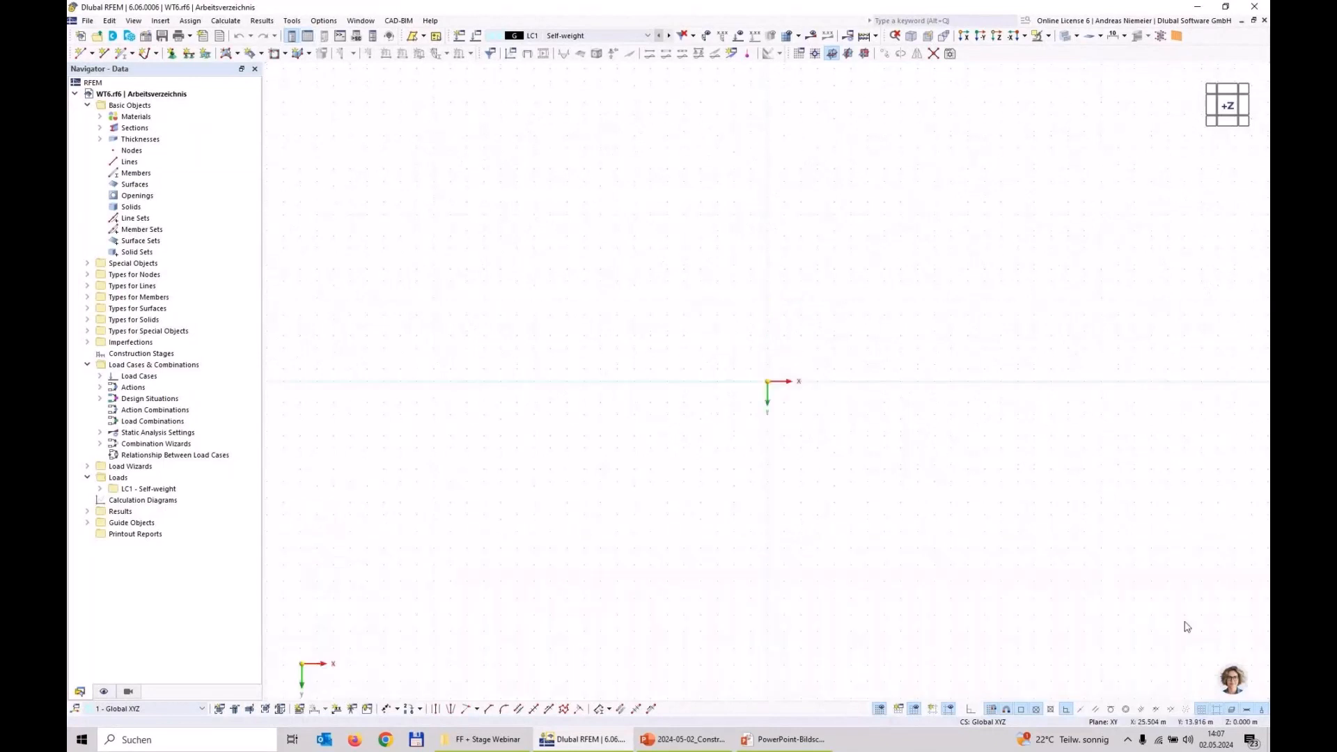
{"action": "middle_click_drag", "start_coordinate": [918, 488], "coordinate": [648, 453]}
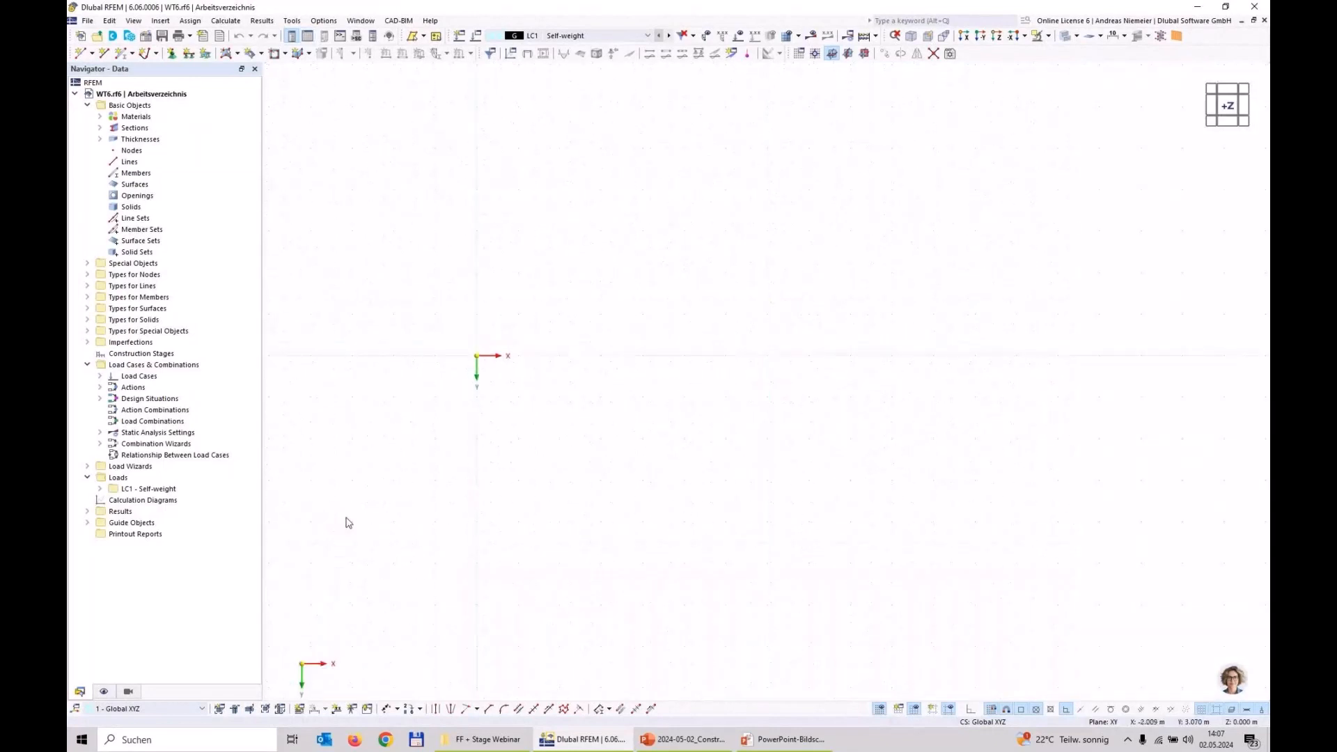
{"action": "left_click", "coordinate": [104, 53]}
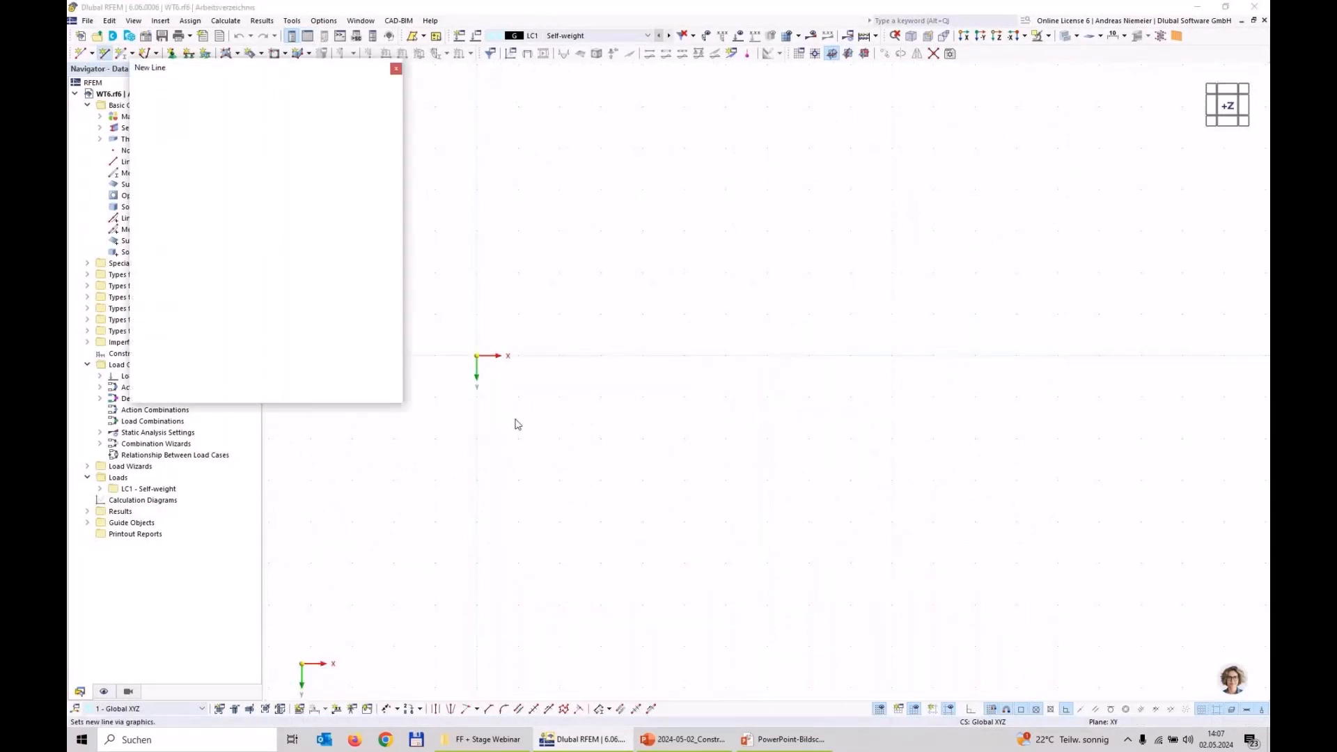
{"action": "left_click", "coordinate": [477, 356]}
{"action": "scroll", "coordinate": [708, 213], "scroll_direction": "down", "scroll_amount": 2}
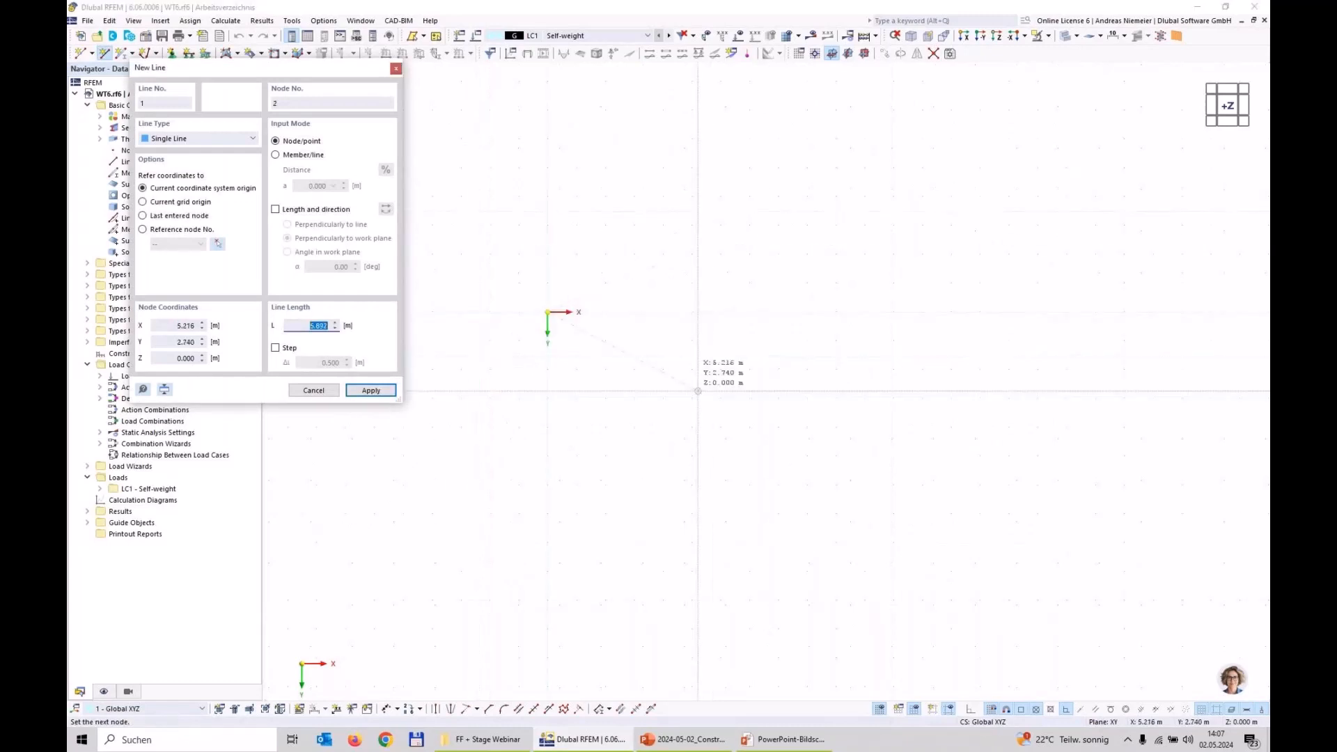
{"action": "scroll", "coordinate": [588, 502], "scroll_direction": "down", "scroll_amount": 2}
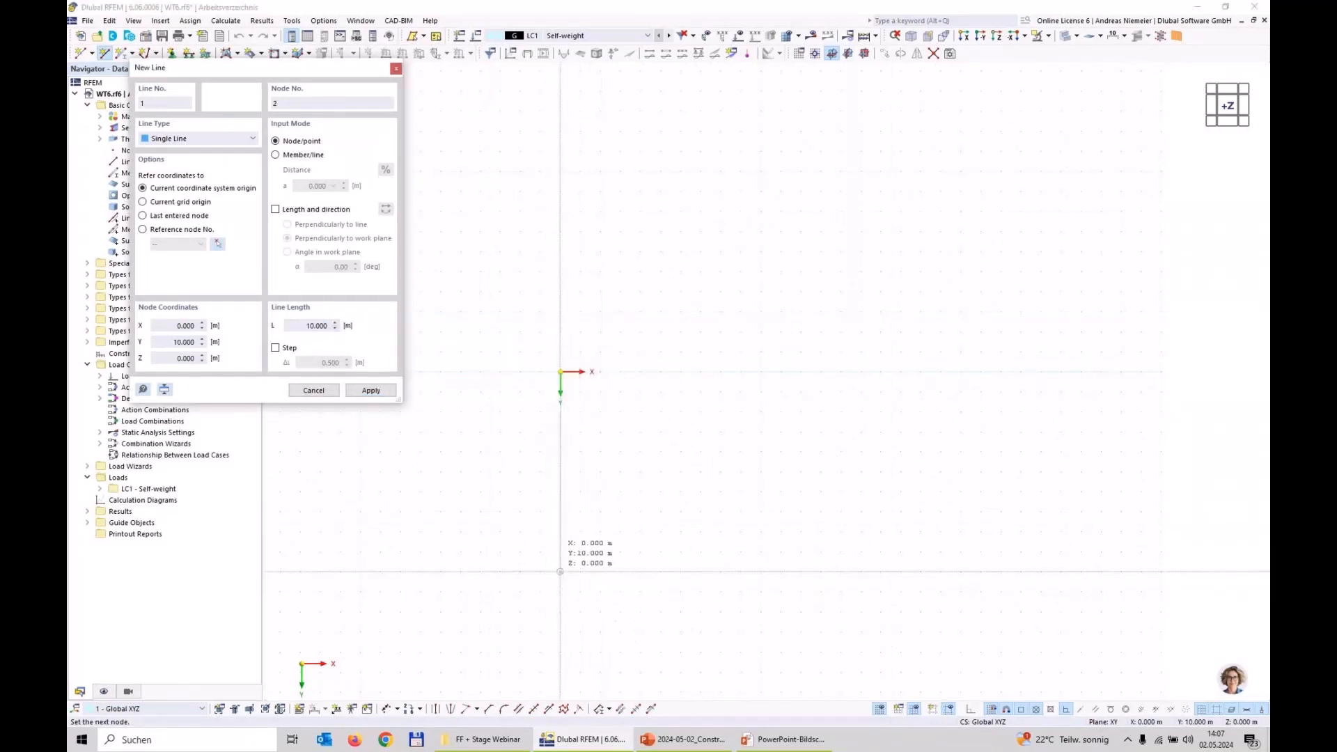
{"action": "left_click", "coordinate": [560, 572]}
{"action": "key", "text": "Escape"}
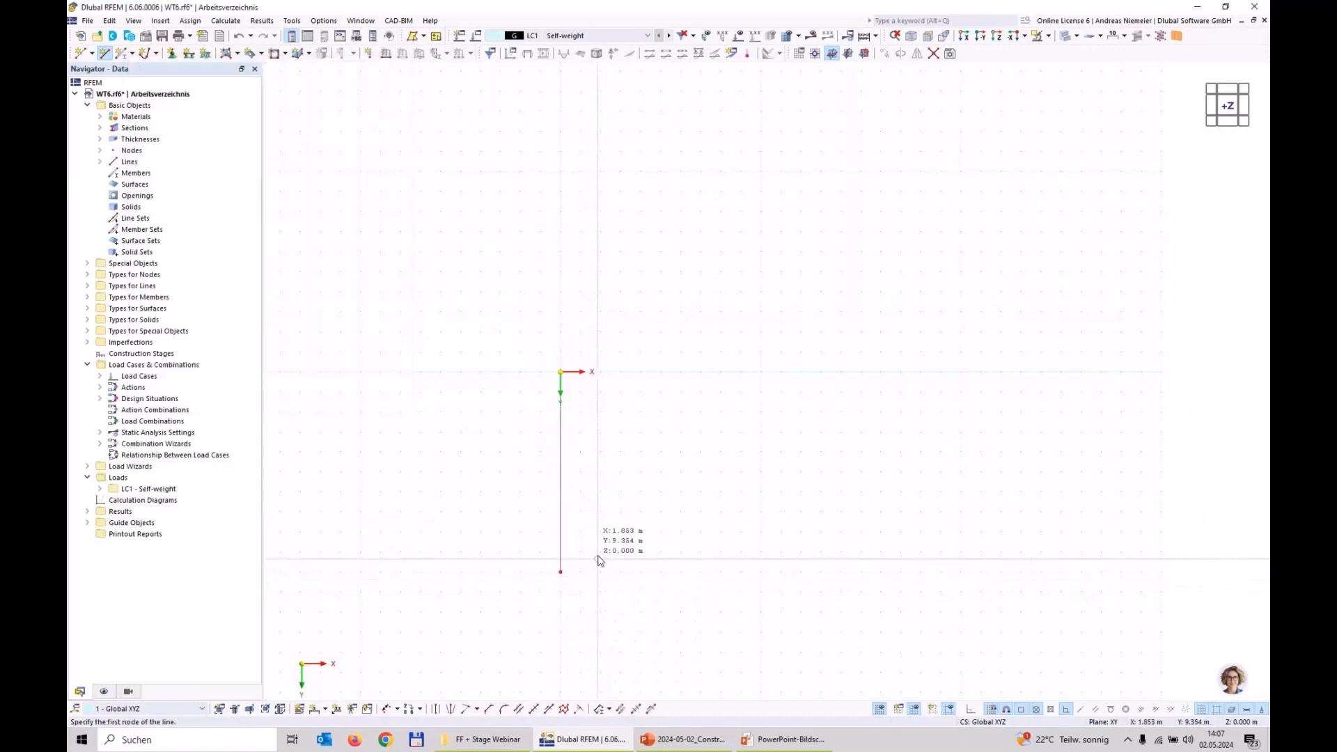
Rotate the line by 30° about the global Z axis through the origin.
{"action": "left_click", "coordinate": [562, 560]}
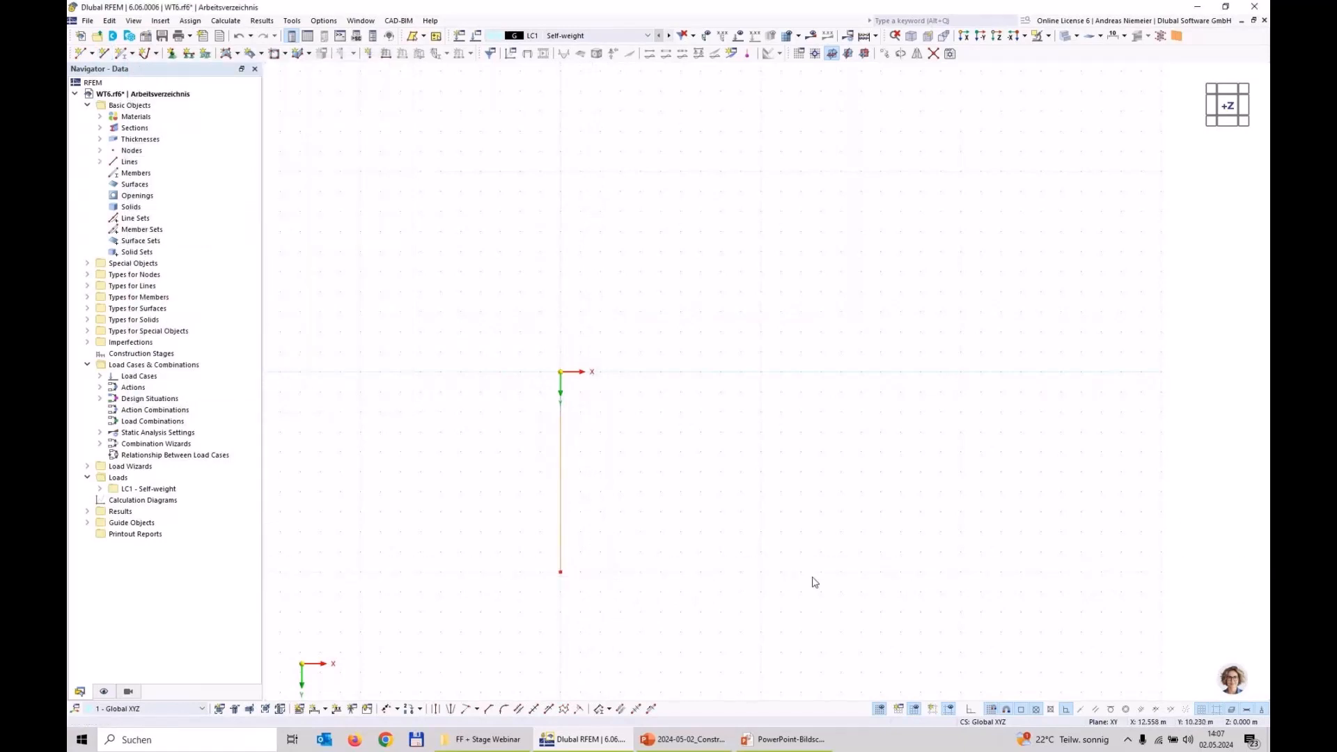
{"action": "left_click", "coordinate": [900, 54]}
{"action": "left_click", "coordinate": [505, 320]}
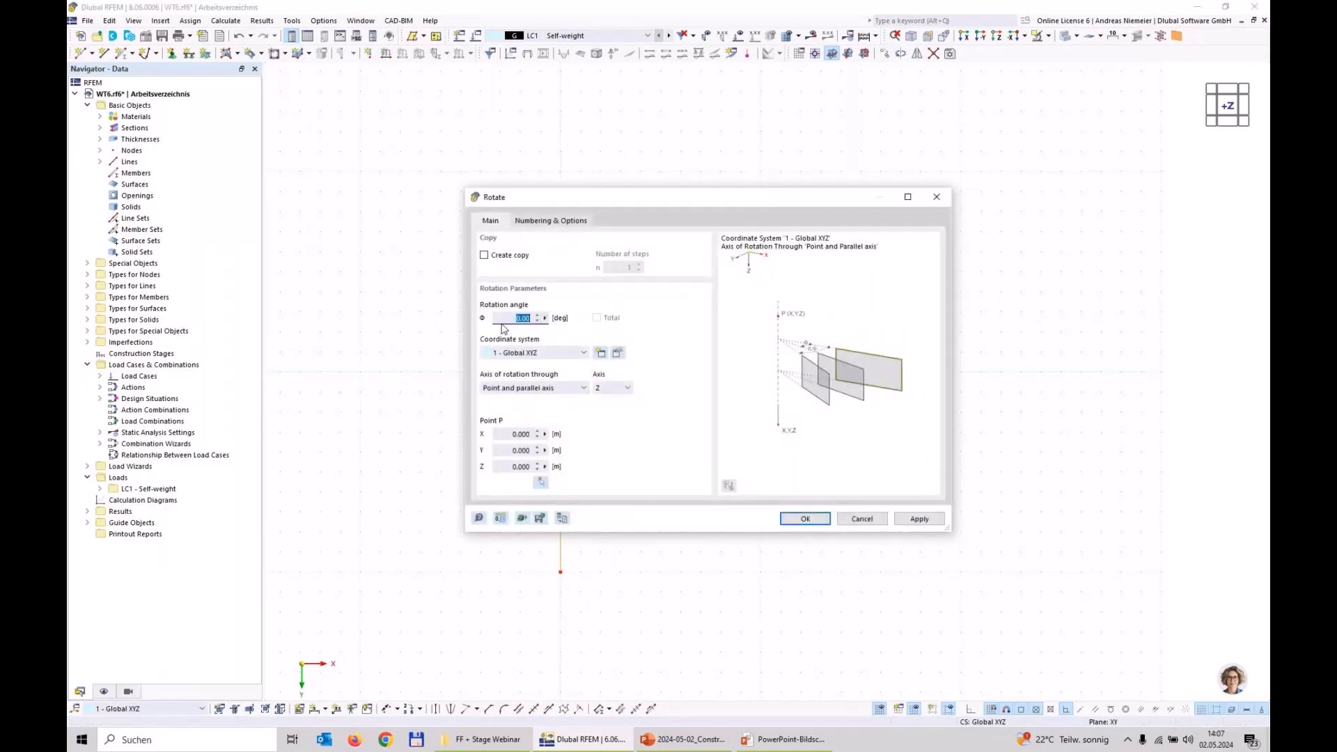
{"action": "type", "text": "30"}
{"action": "left_click", "coordinate": [805, 519]}
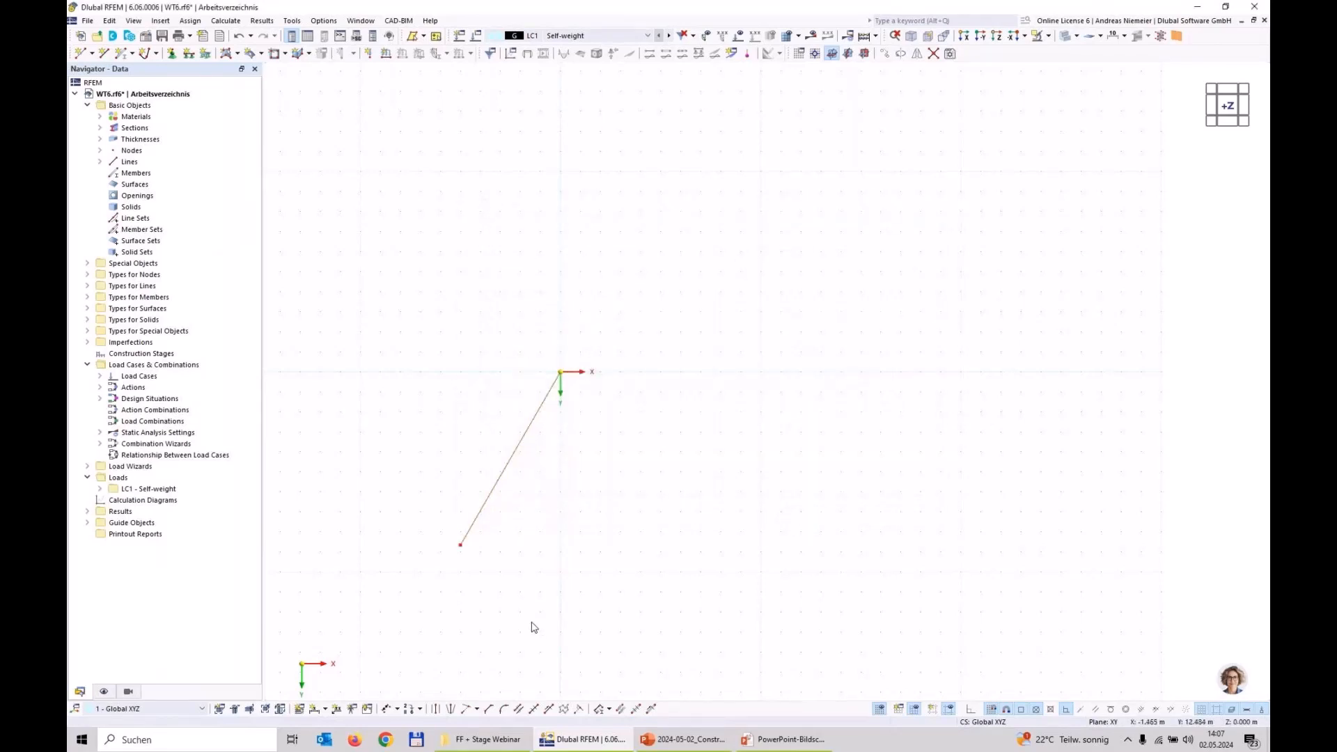
Create one copy of the inclined line rotated by -60° about Z through the origin, linking the nodes with a line to form a triangle.
{"action": "left_click_drag", "start_coordinate": [532, 628], "coordinate": [411, 495]}
{"action": "left_click", "coordinate": [901, 54]}
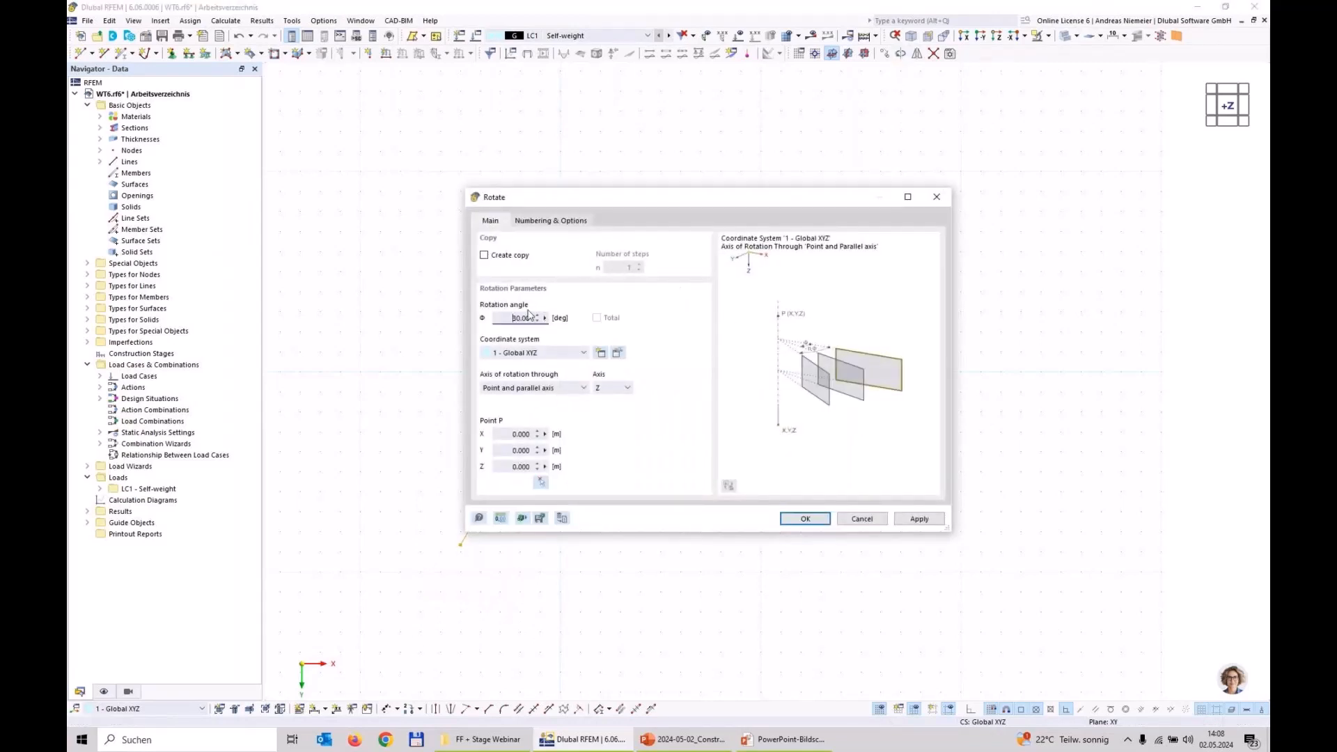
{"action": "double_click", "coordinate": [529, 318]}
{"action": "key", "text": "BackSpace"}
{"action": "left_click", "coordinate": [484, 255]}
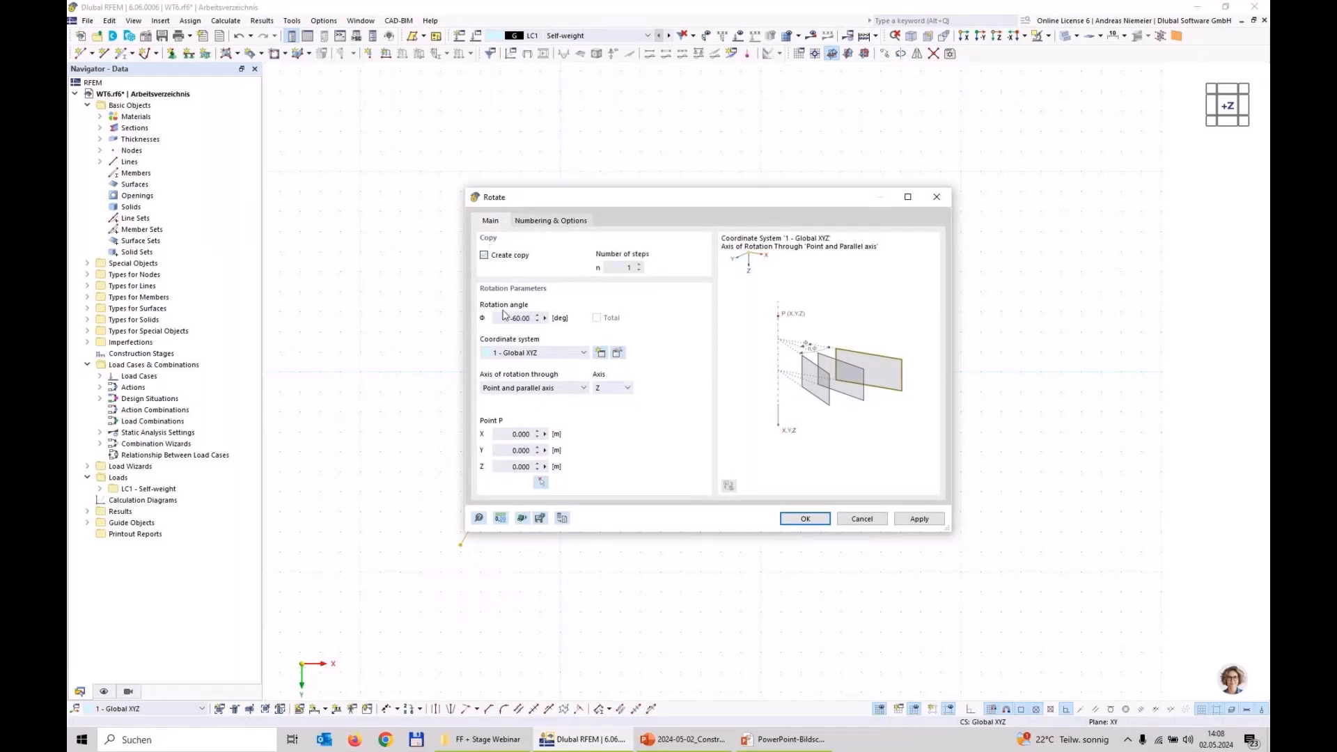
{"action": "left_click", "coordinate": [572, 221]}
{"action": "left_click", "coordinate": [508, 384]}
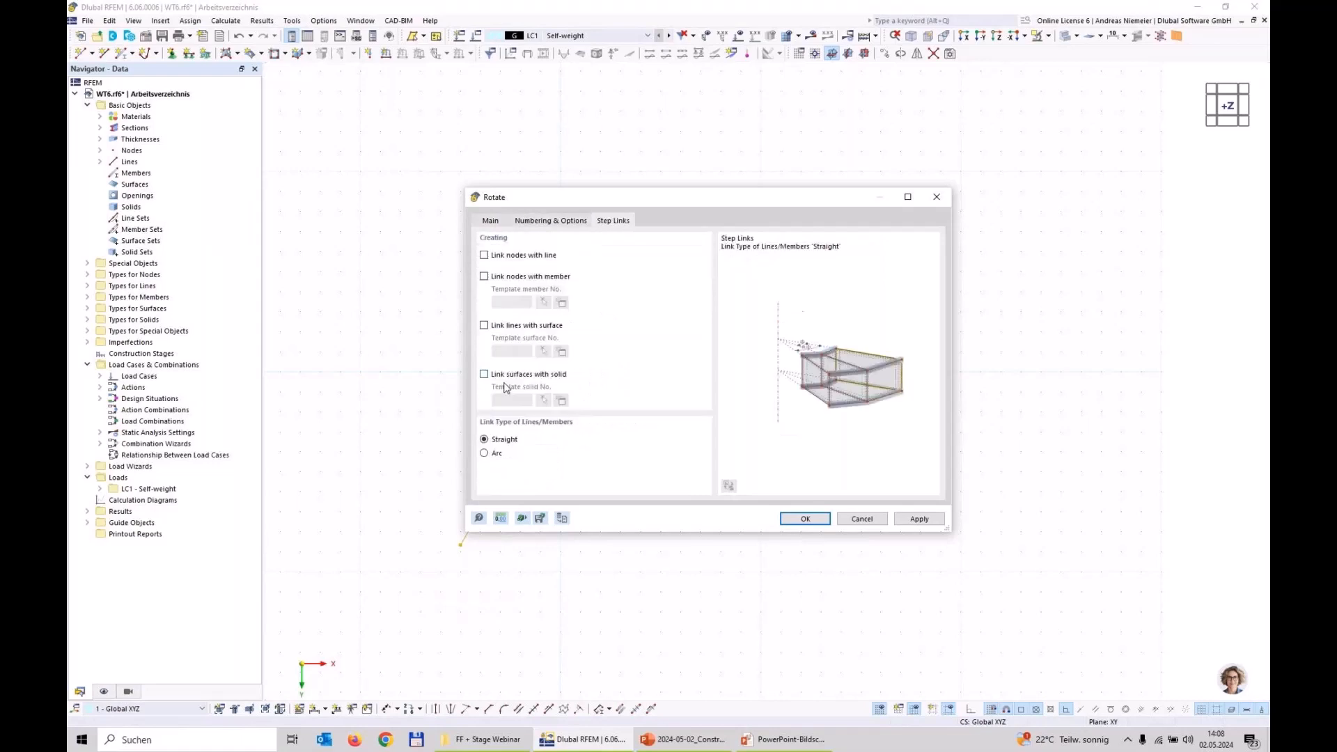
{"action": "left_click", "coordinate": [518, 255]}
{"action": "left_click", "coordinate": [805, 520]}
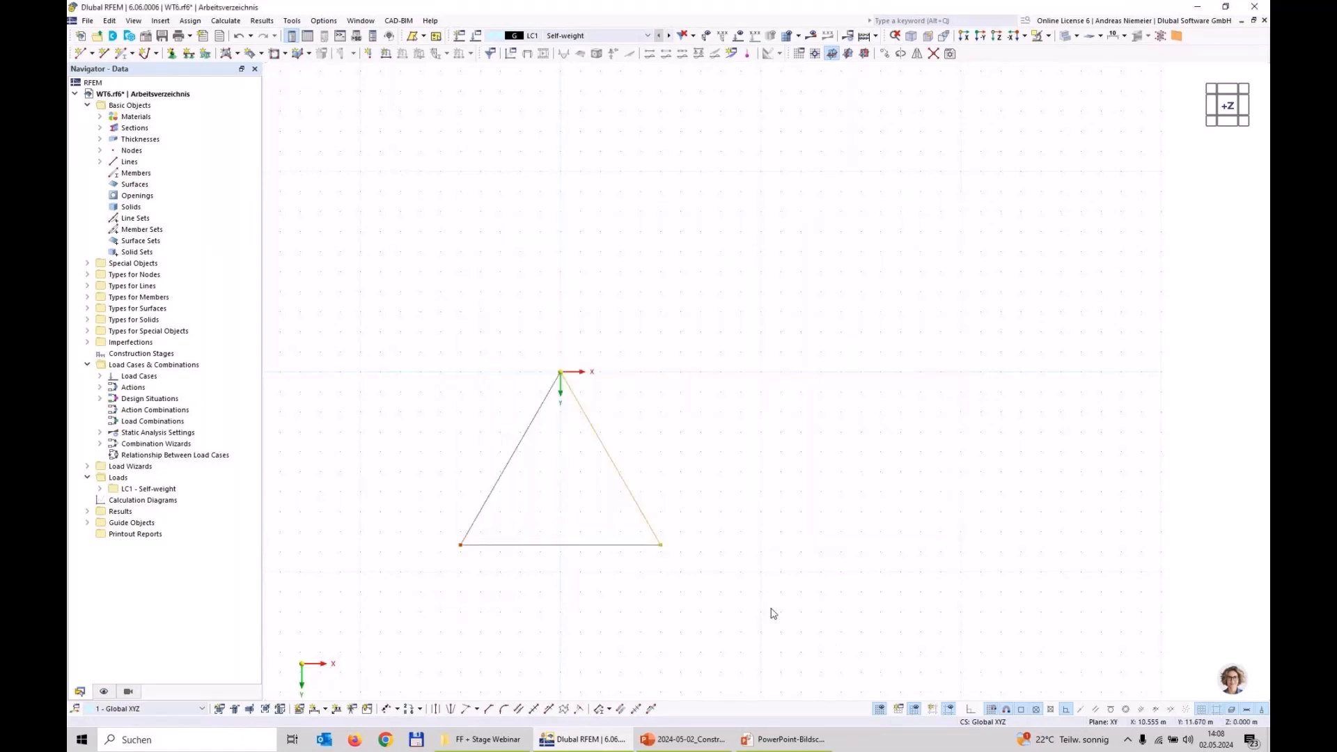
Draw three equal circles centred on the triangle's corners, each sized to touch the others at the midpoints of the triangle's sides.
{"action": "middle_click_drag", "start_coordinate": [568, 609], "coordinate": [698, 543]}
{"action": "scroll", "coordinate": [699, 544], "scroll_direction": "up", "scroll_amount": 3}
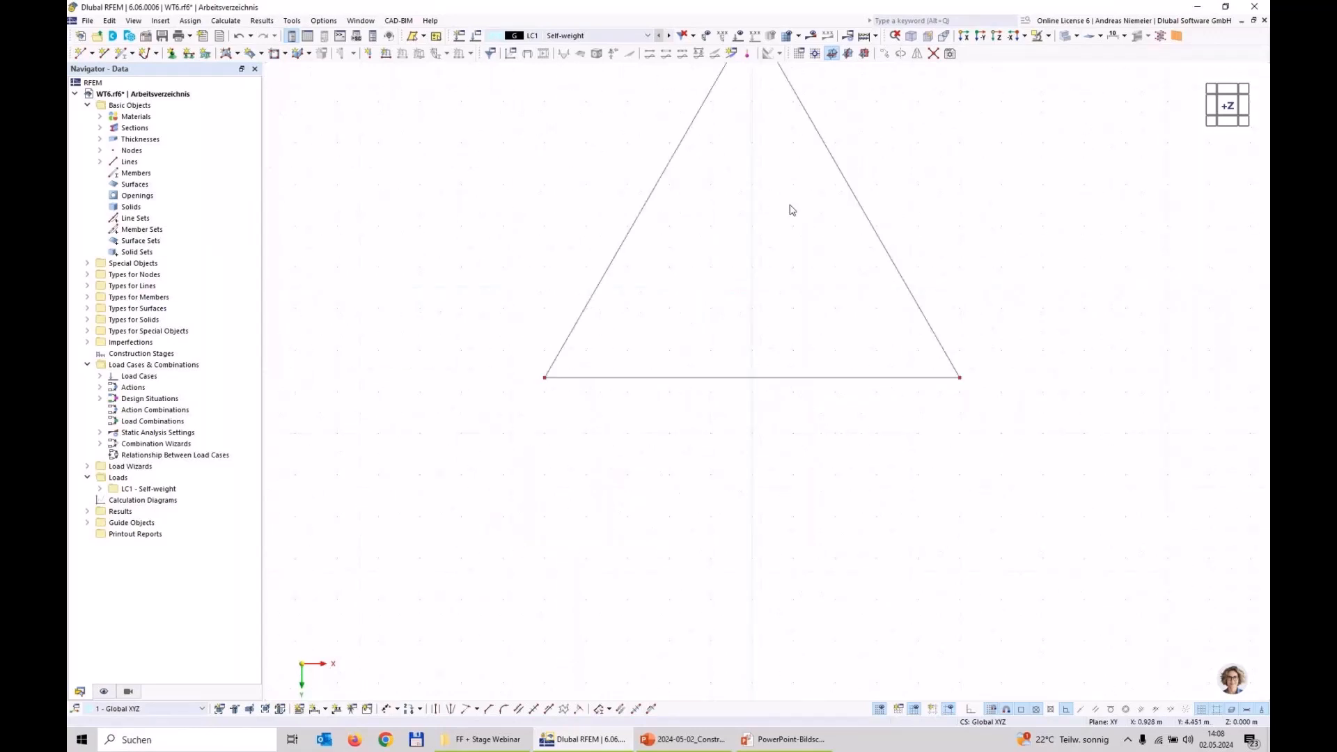
{"action": "middle_click_drag", "start_coordinate": [792, 210], "coordinate": [718, 356]}
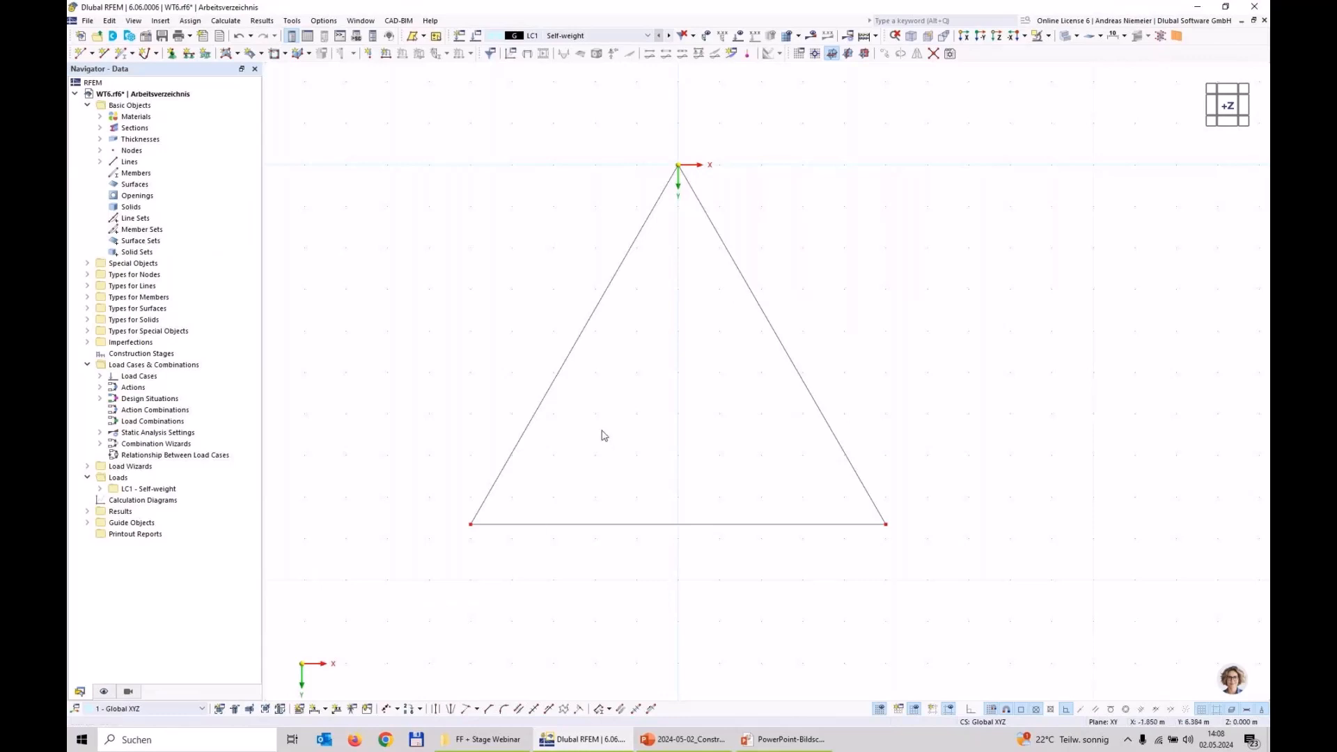
{"action": "scroll", "coordinate": [601, 433], "scroll_direction": "down", "scroll_amount": 2}
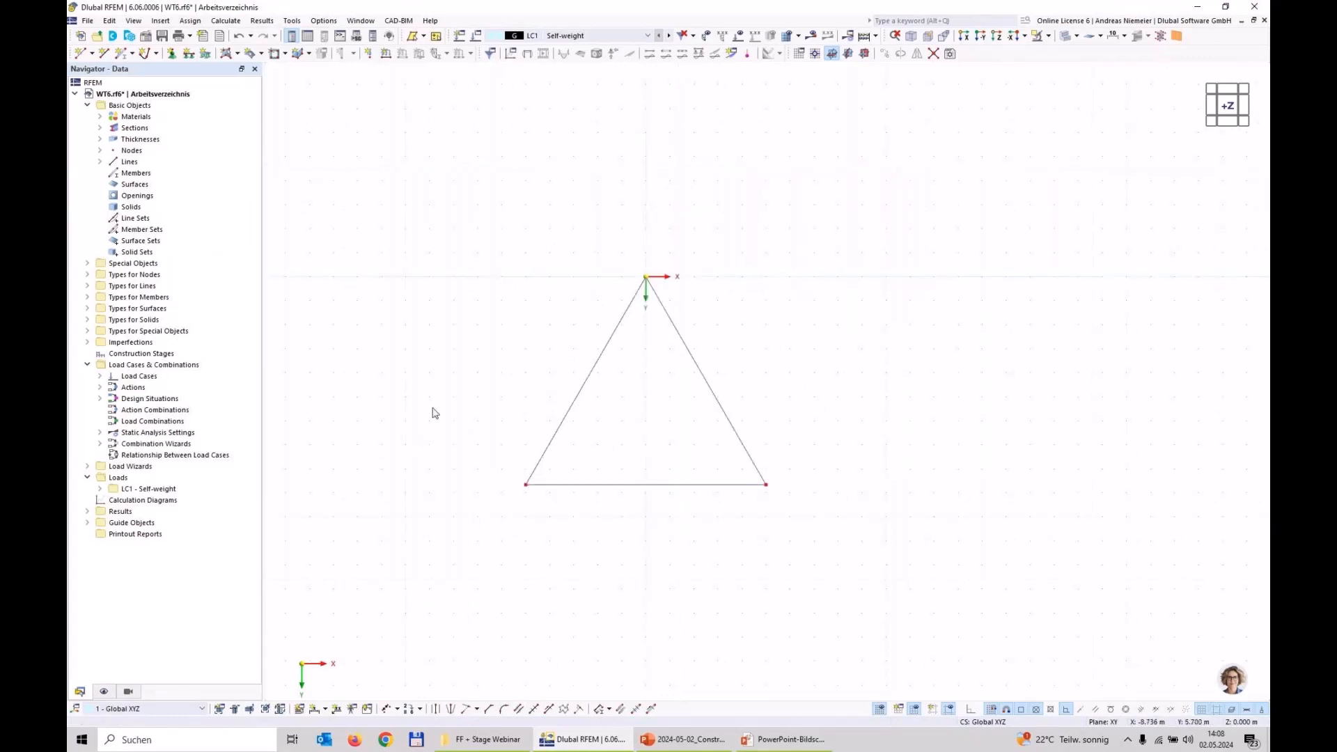
{"action": "left_click", "coordinate": [156, 52]}
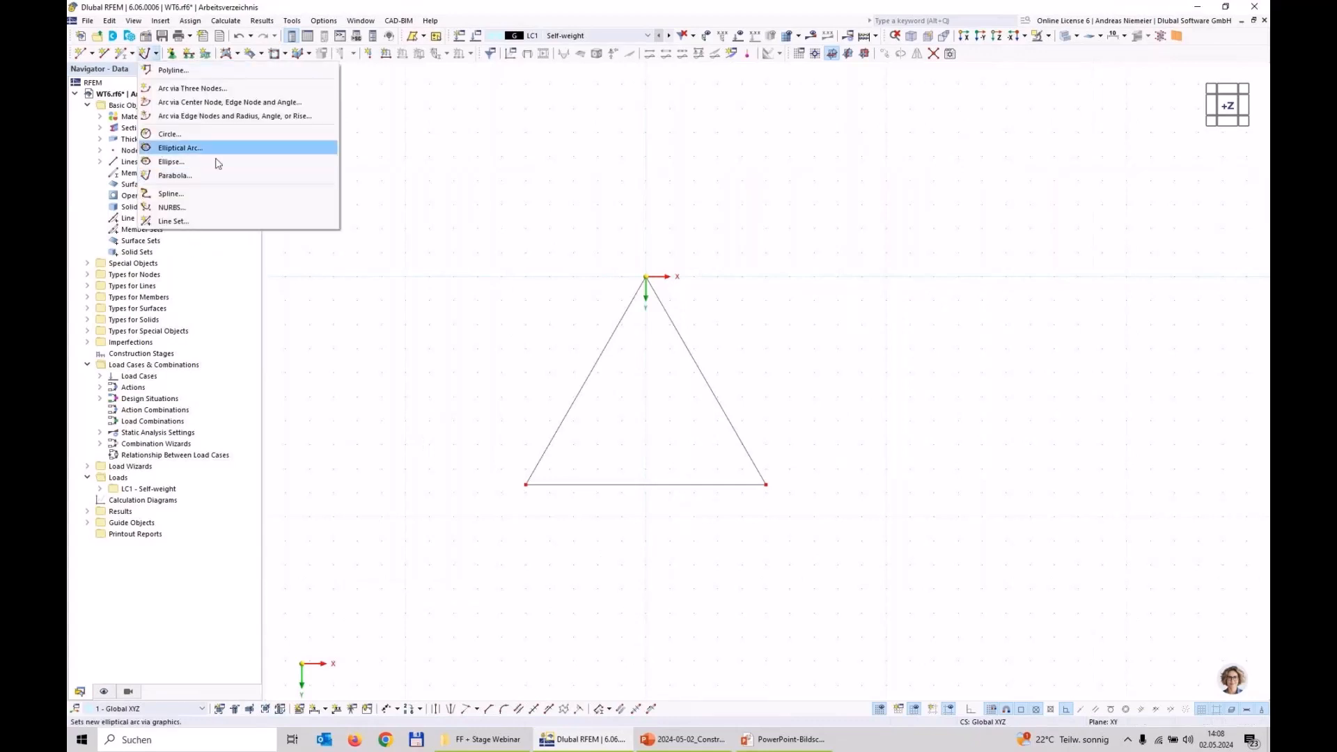
{"action": "left_click", "coordinate": [220, 133]}
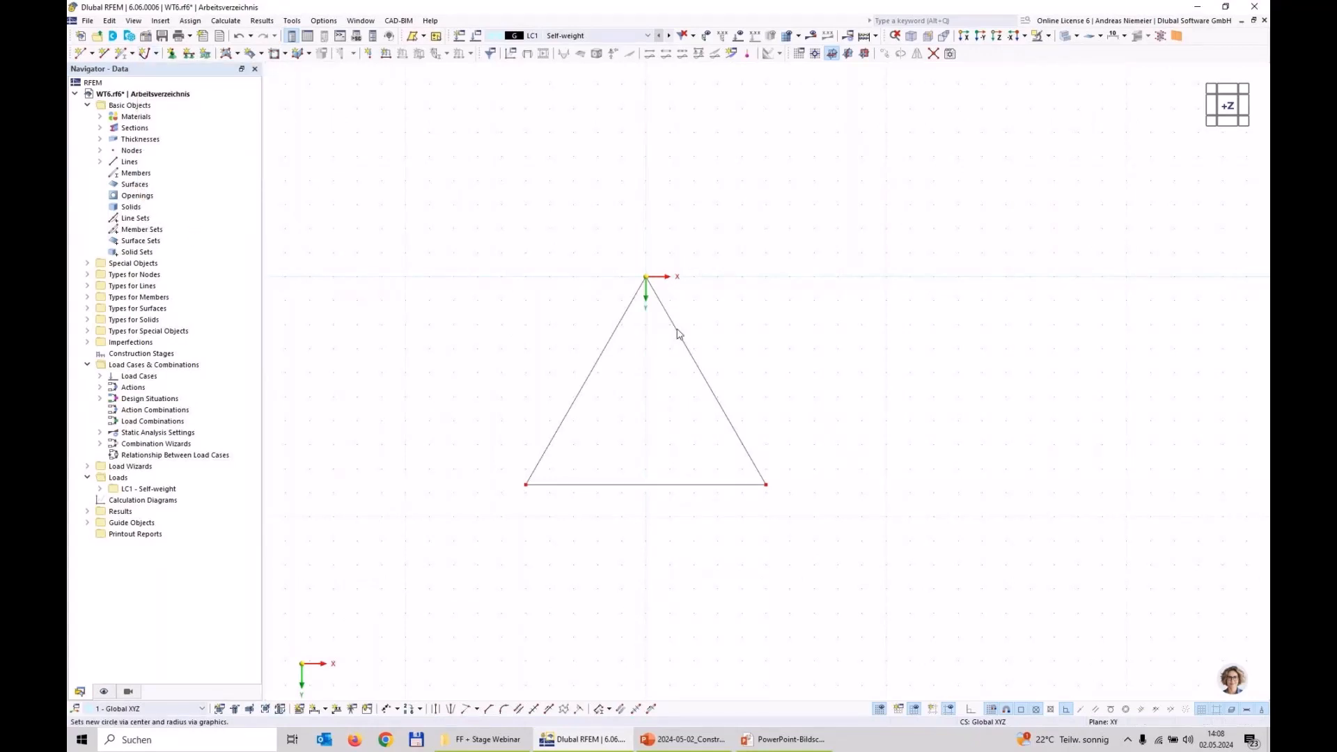
{"action": "left_click", "coordinate": [646, 277]}
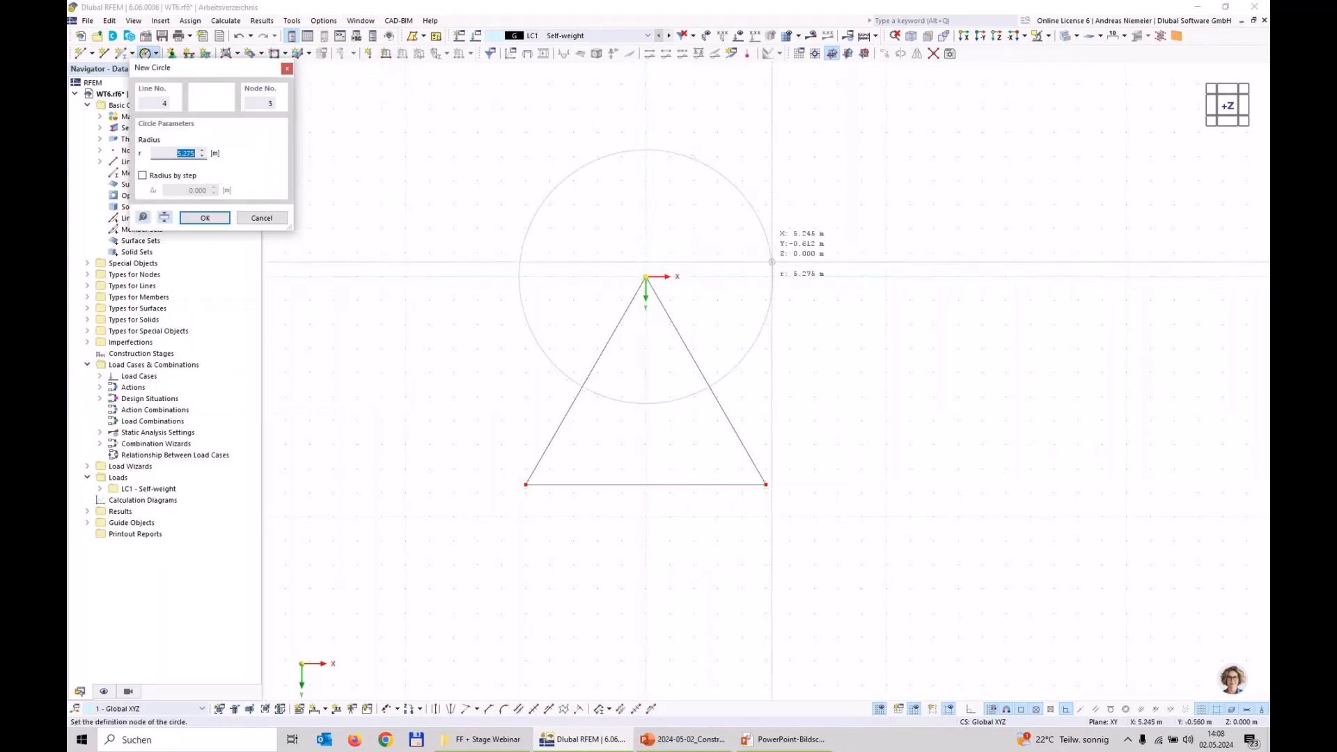
{"action": "left_click", "coordinate": [766, 263]}
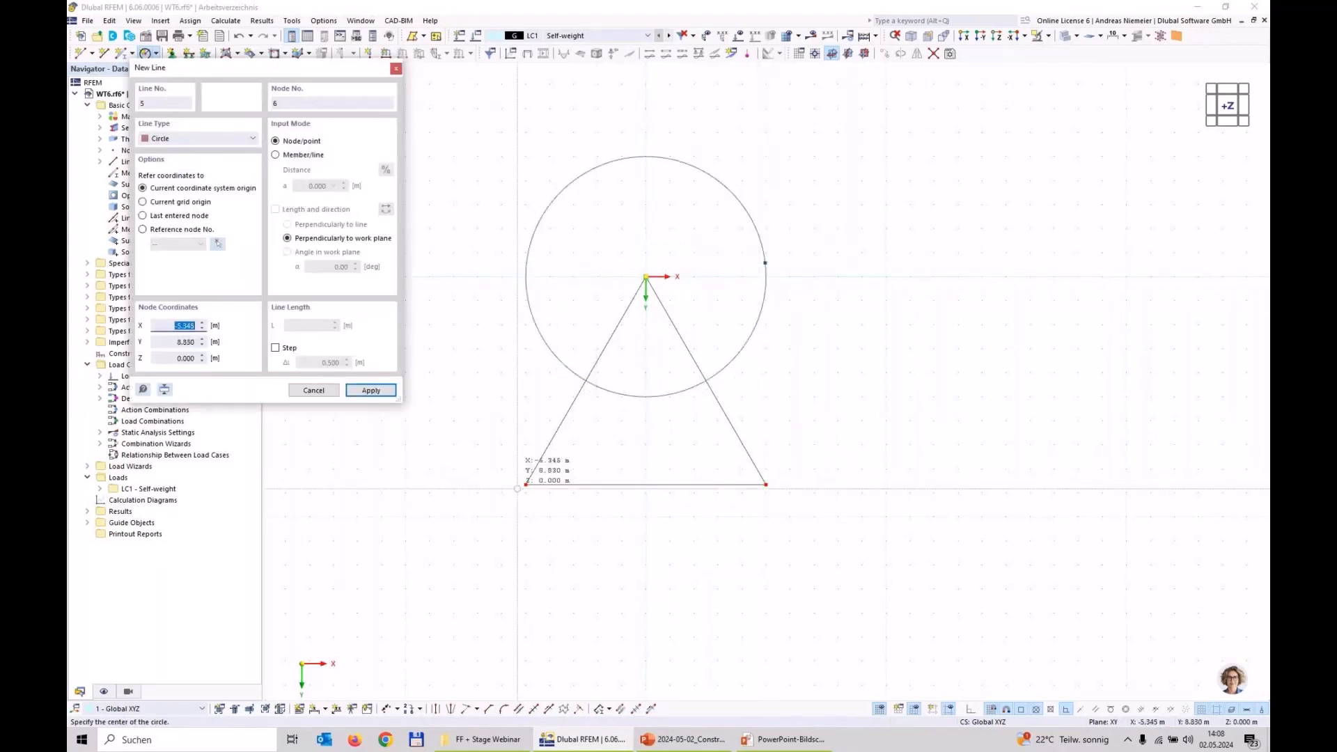
{"action": "left_click", "coordinate": [526, 484]}
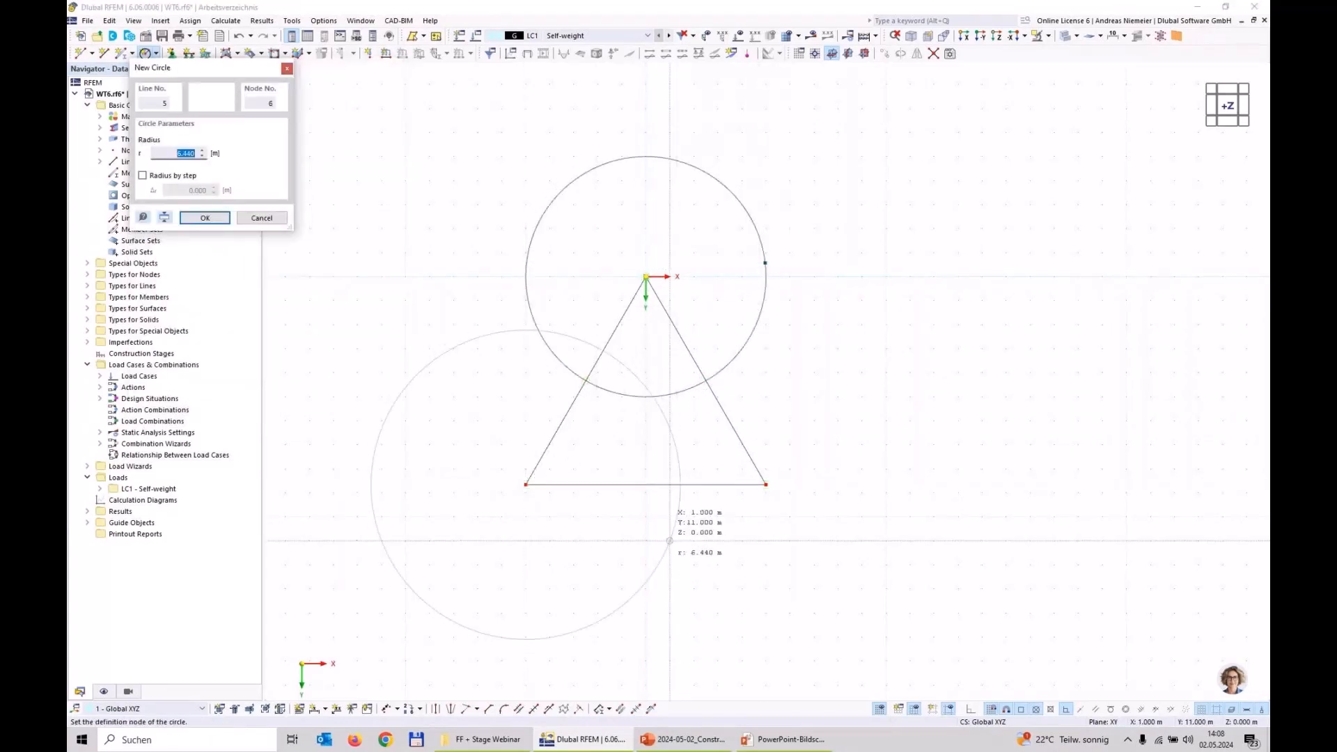
{"action": "left_click", "coordinate": [638, 528]}
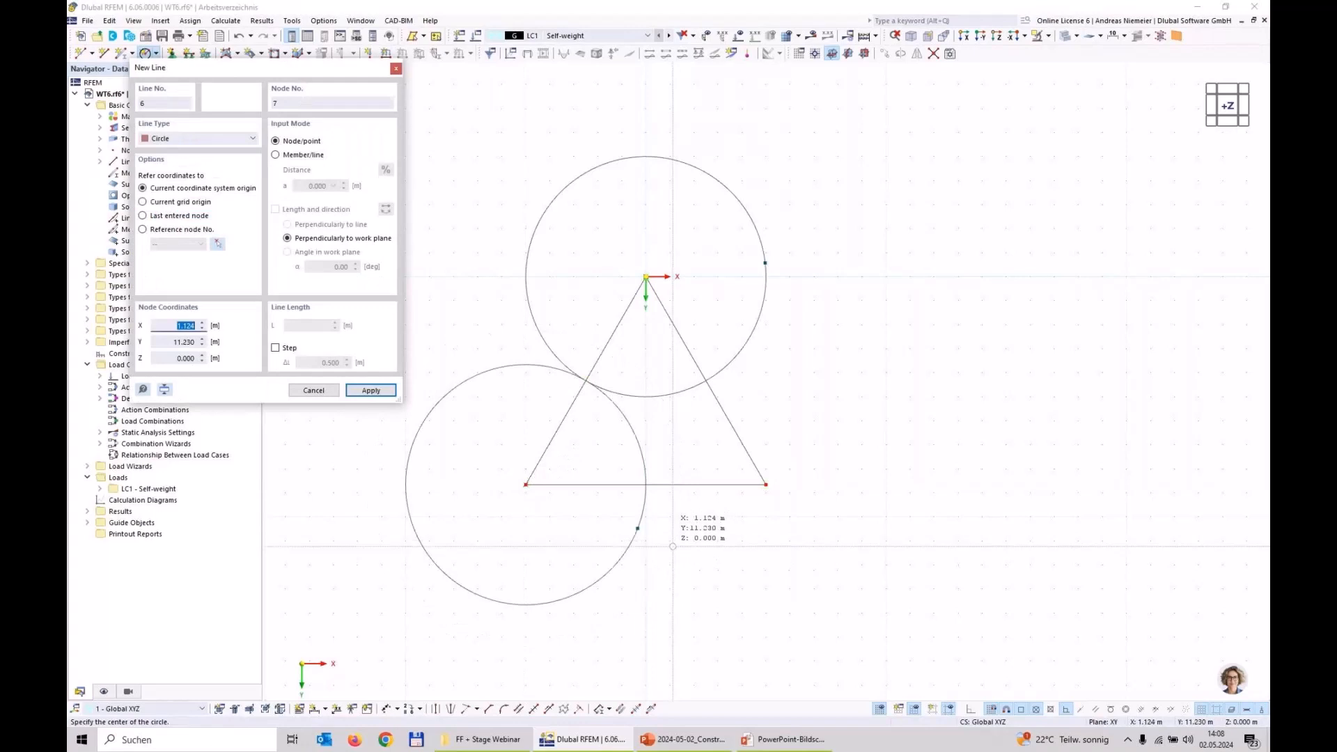
{"action": "left_click", "coordinate": [766, 484]}
{"action": "left_click", "coordinate": [859, 435]}
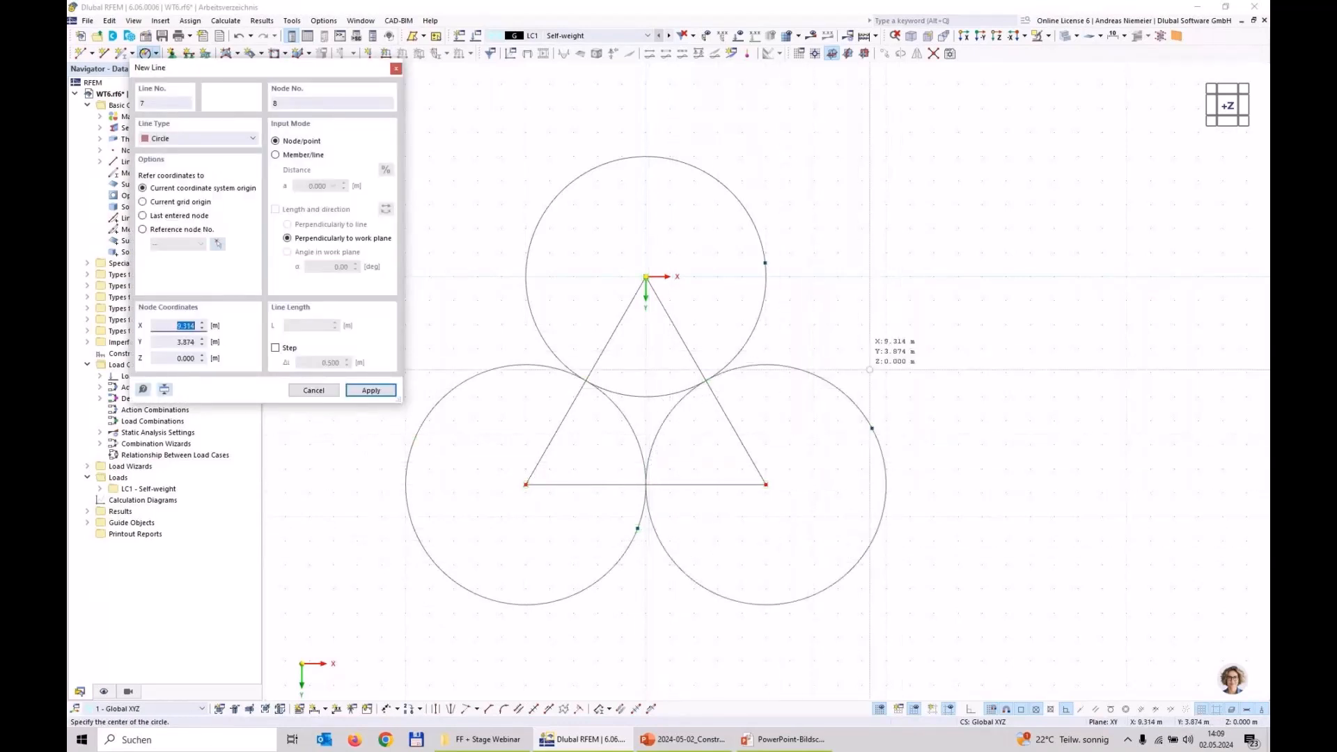
{"action": "key", "text": "Escape"}
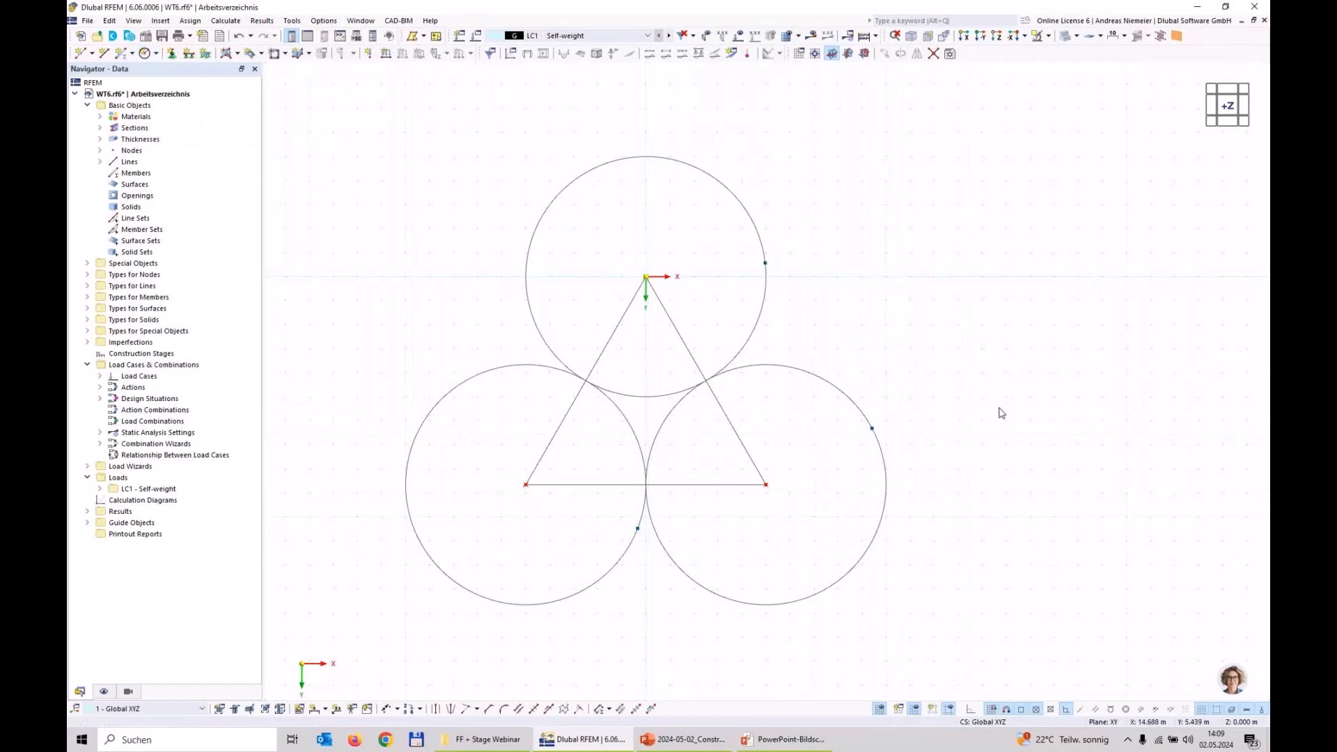
Draw an inner circle with a 1 m radius at each of the triangle's two base corners.
{"action": "left_click", "coordinate": [152, 54]}
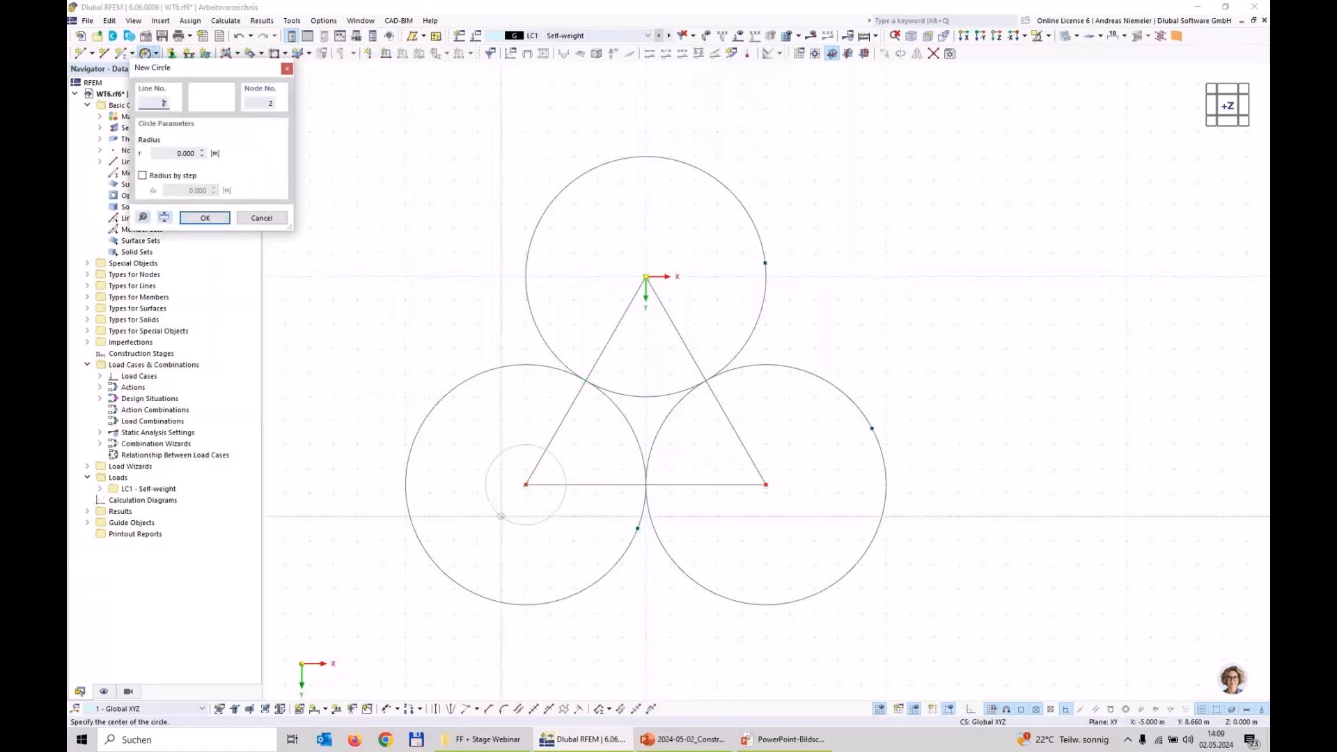
{"action": "left_click", "coordinate": [526, 484]}
{"action": "type", "text": "1"}
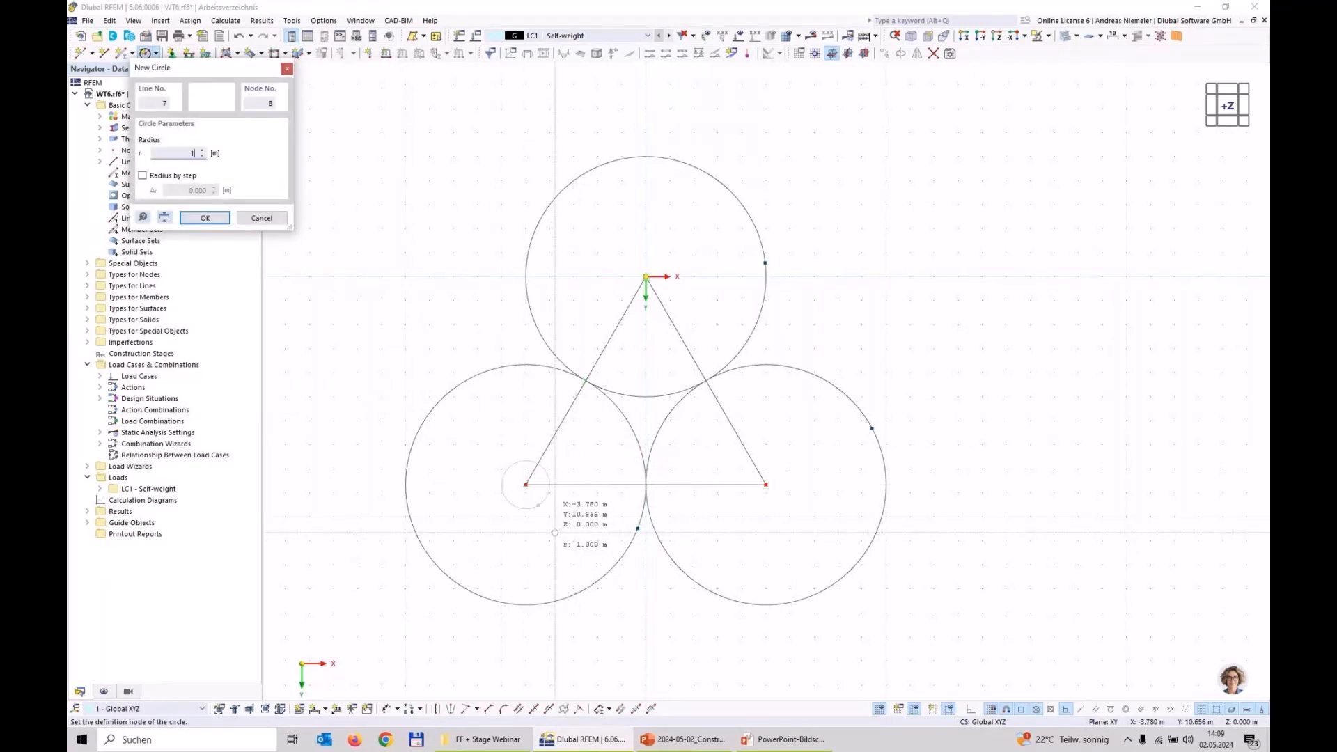
{"action": "key", "text": "Return"}
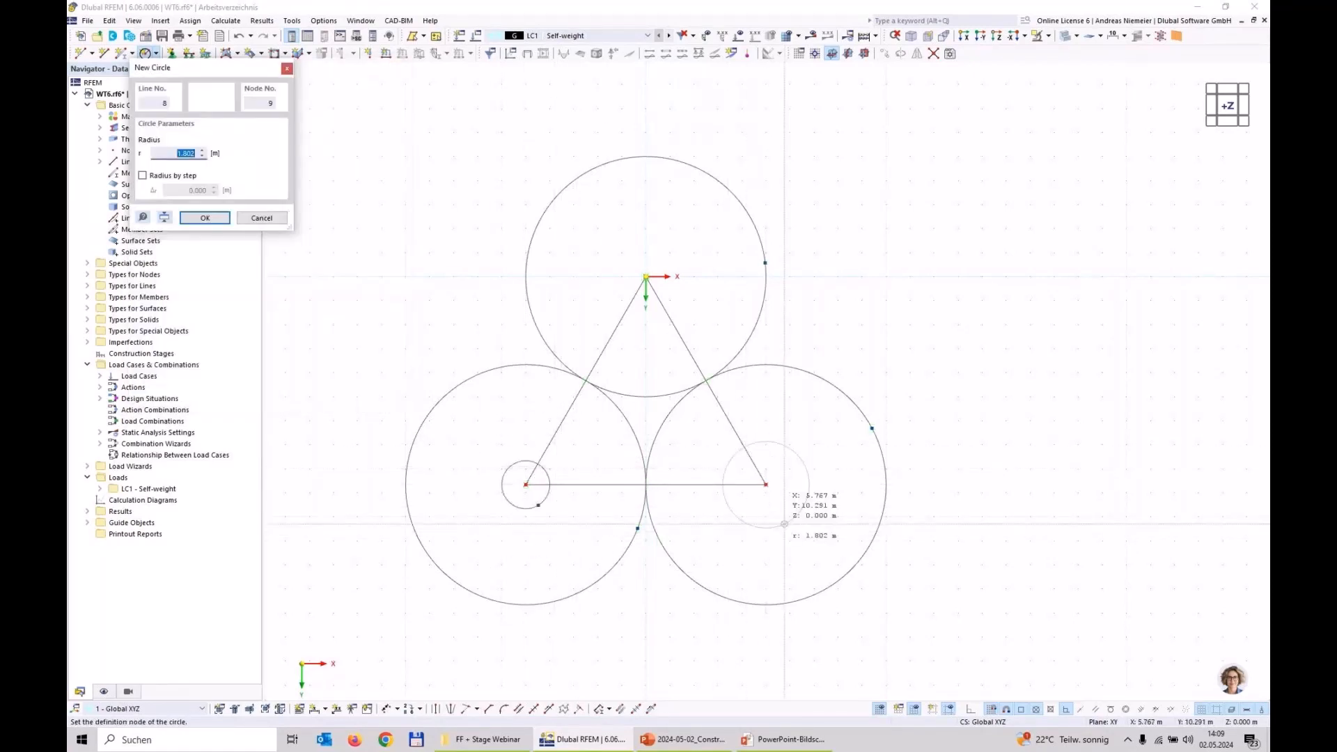
{"action": "type", "text": "1"}
{"action": "key", "text": "Return"}
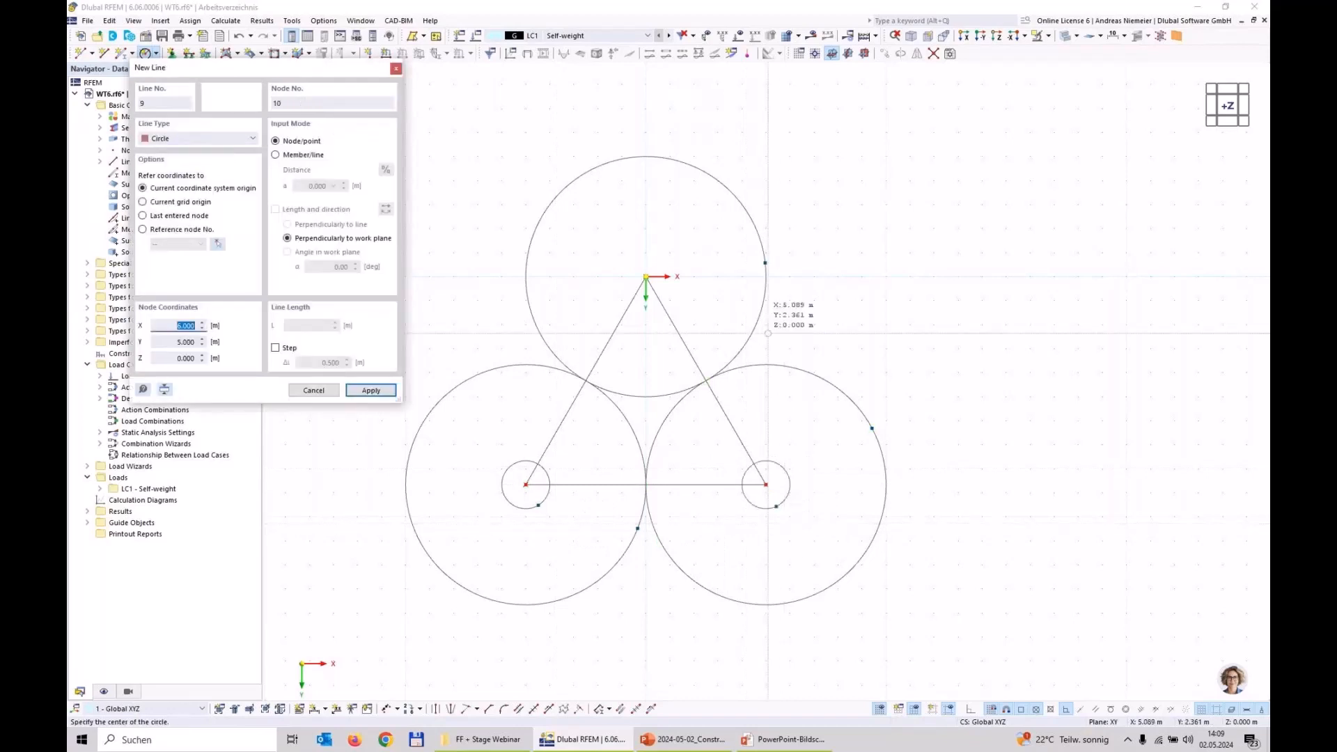
Draw an inner circle with a 2 m radius centred on the triangle's apex at the origin.
{"action": "left_click", "coordinate": [646, 276]}
{"action": "type", "text": "2"}
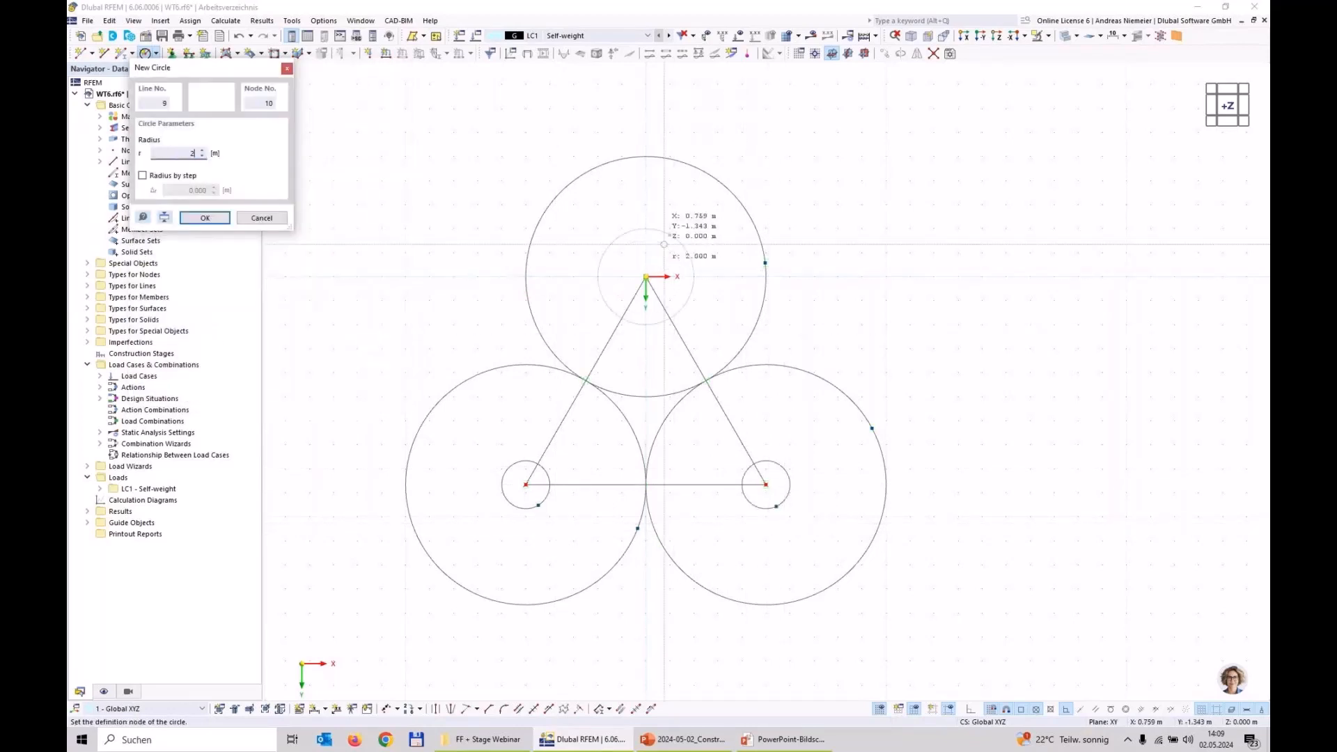
{"action": "key", "text": "Return"}
{"action": "key", "text": "Escape"}
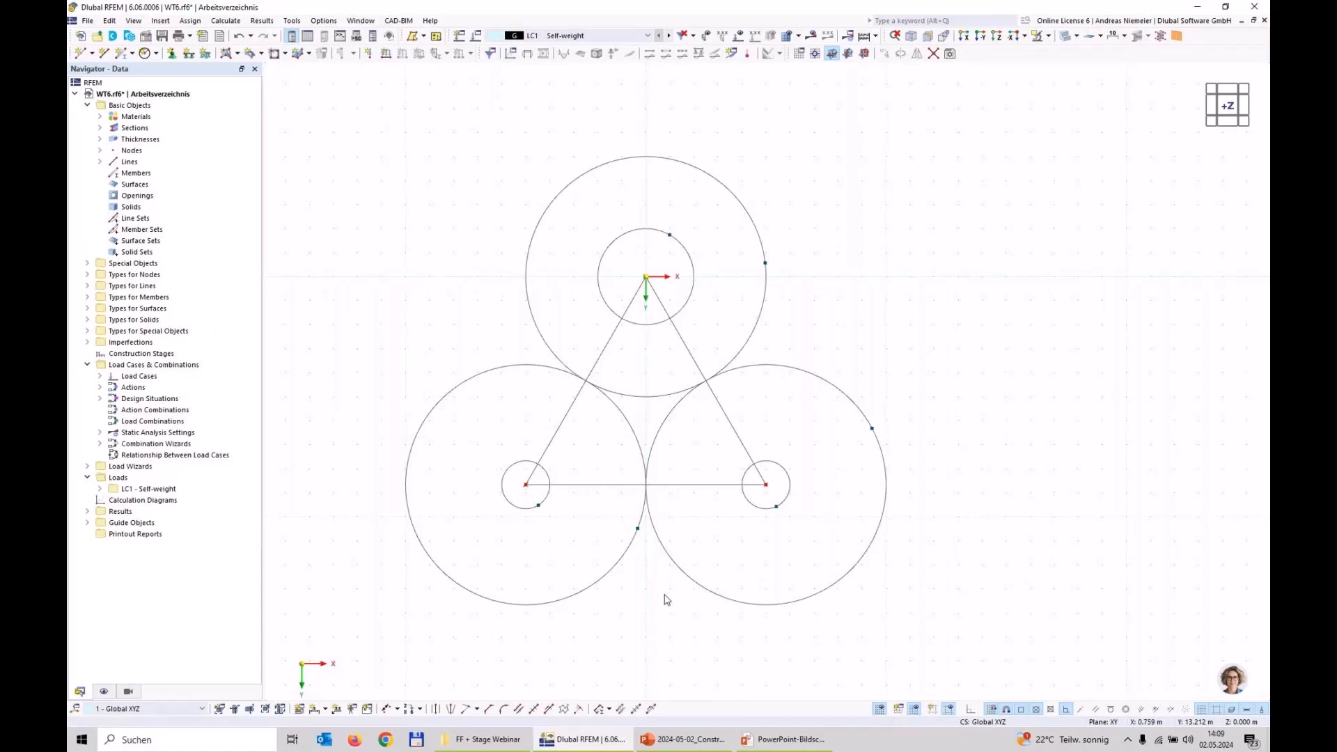
Edit the rotation around the normal of all six circles so their definition nodes lie on the +X side of each centre.
{"action": "left_click_drag", "start_coordinate": [981, 640], "coordinate": [320, 497]}
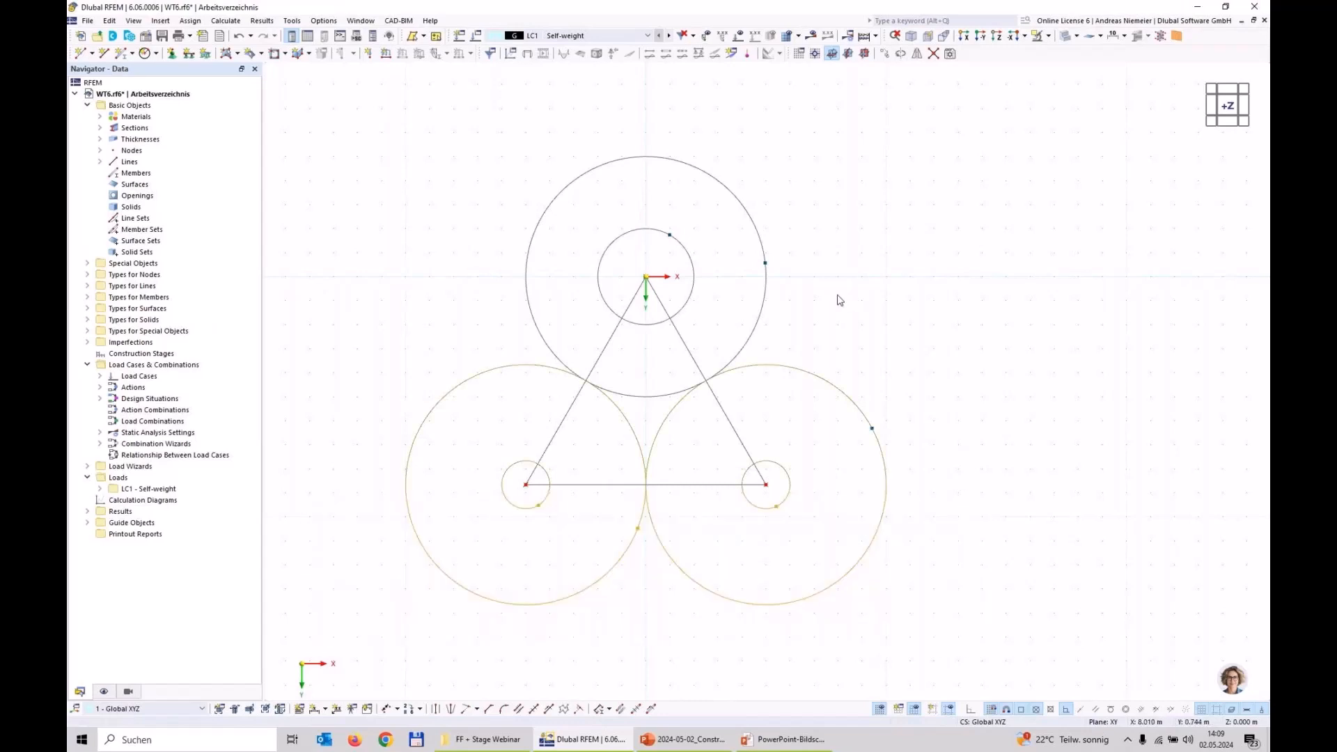
{"action": "left_click_drag", "start_coordinate": [840, 301], "coordinate": [681, 236]}
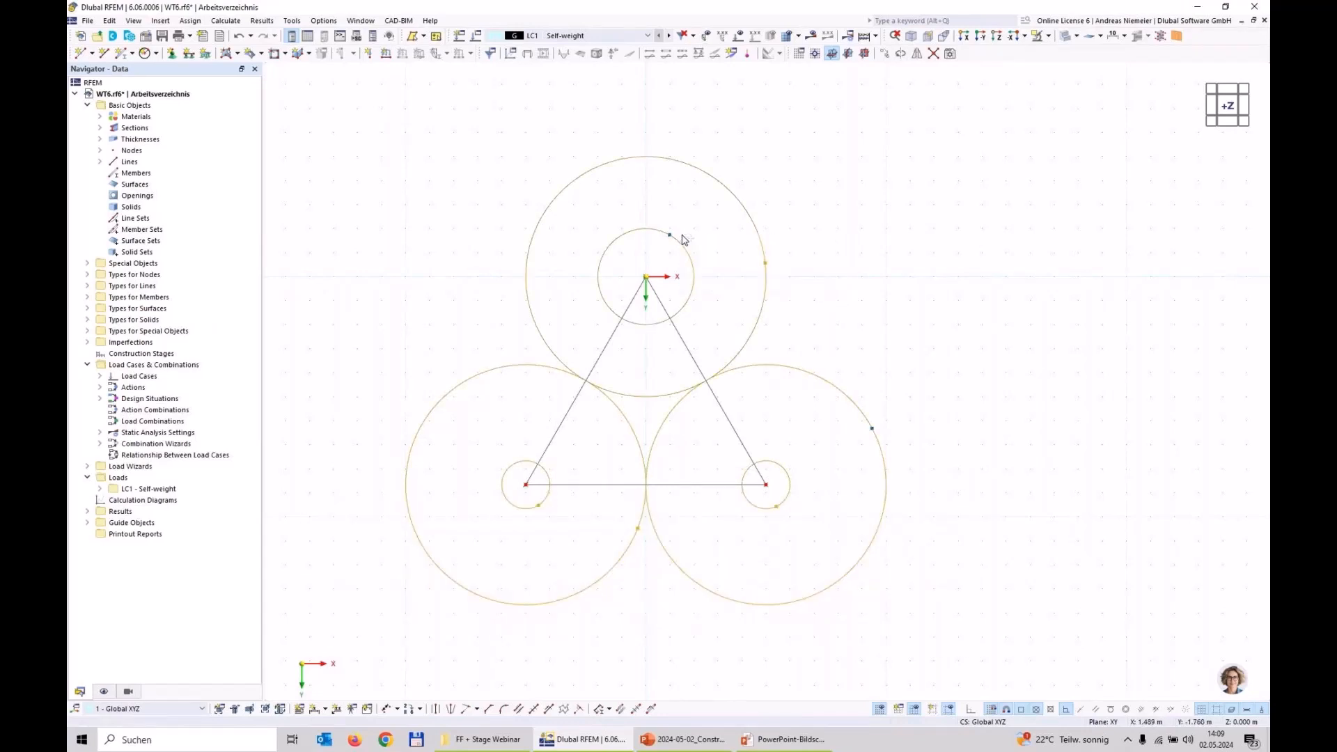
{"action": "right_click", "coordinate": [695, 283]}
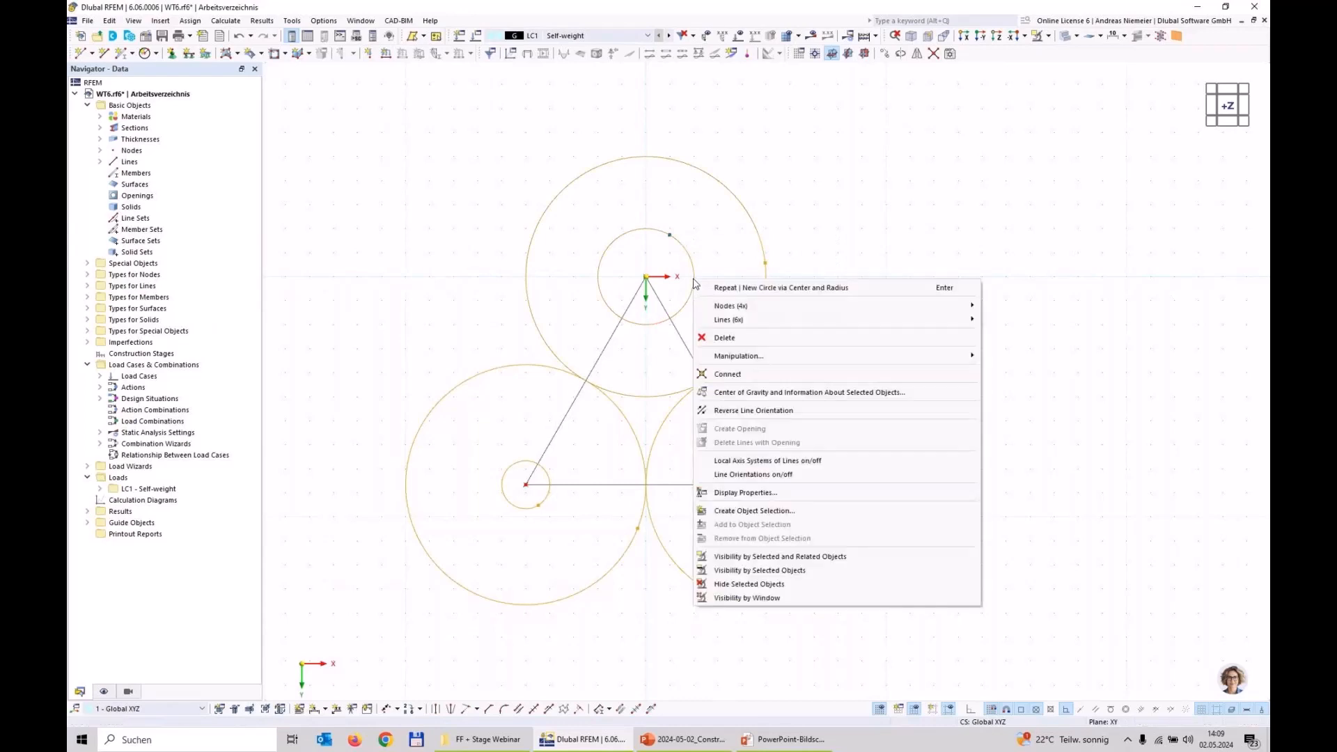
{"action": "mouse_move", "coordinate": [962, 320]}
{"action": "left_click", "coordinate": [1026, 321]}
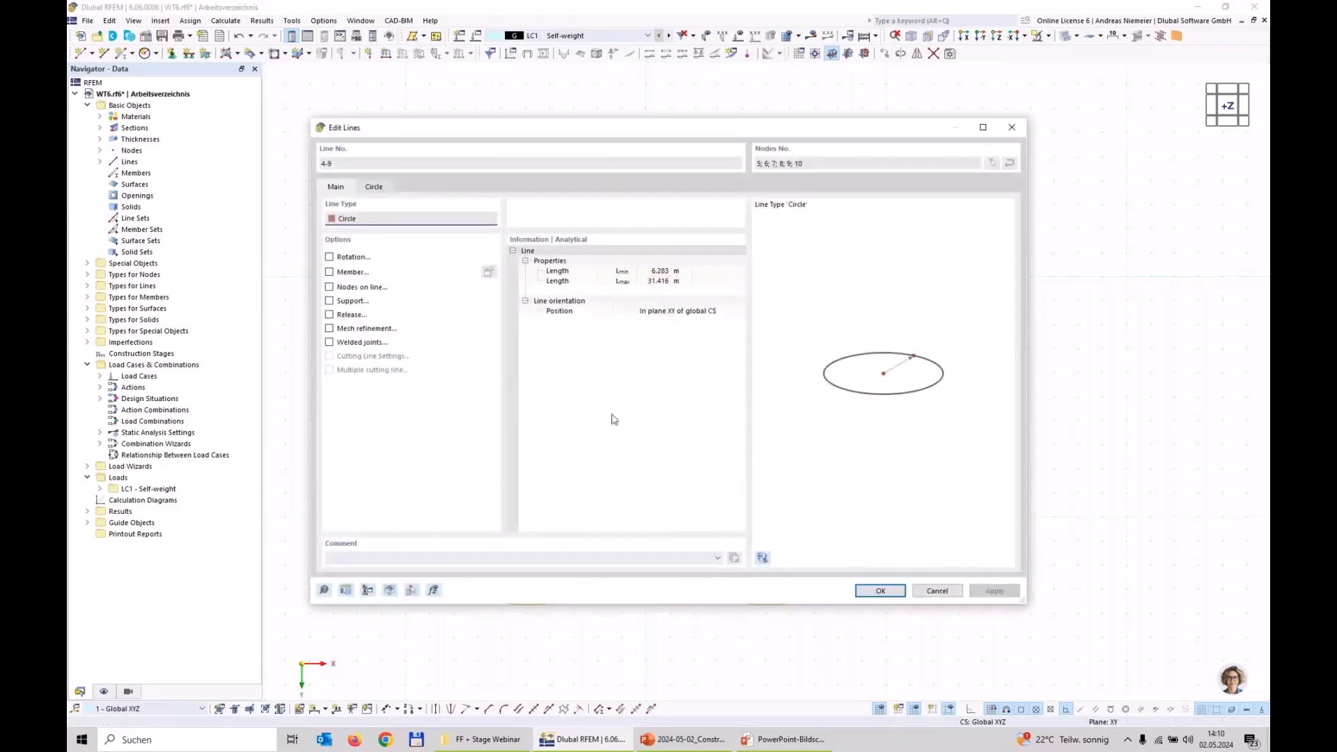
{"action": "left_click", "coordinate": [377, 189]}
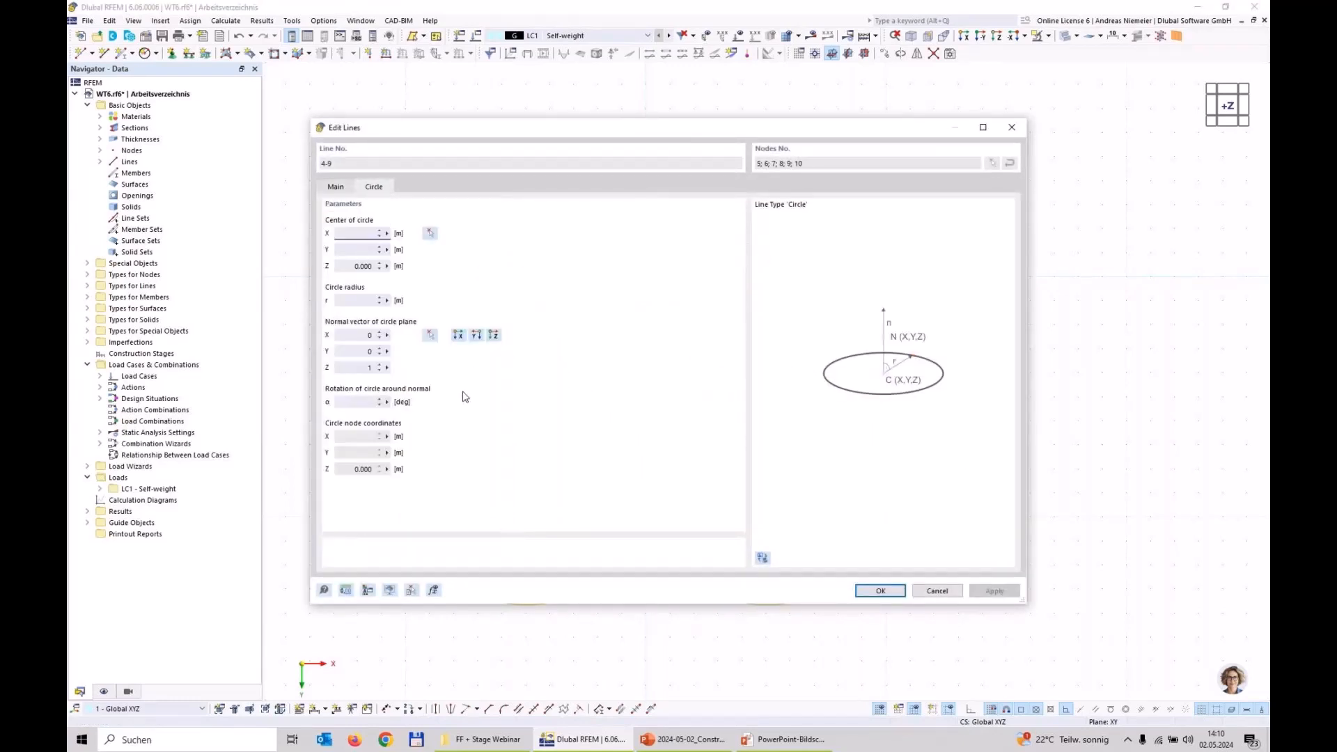
{"action": "left_click", "coordinate": [359, 402]}
{"action": "left_click", "coordinate": [883, 592]}
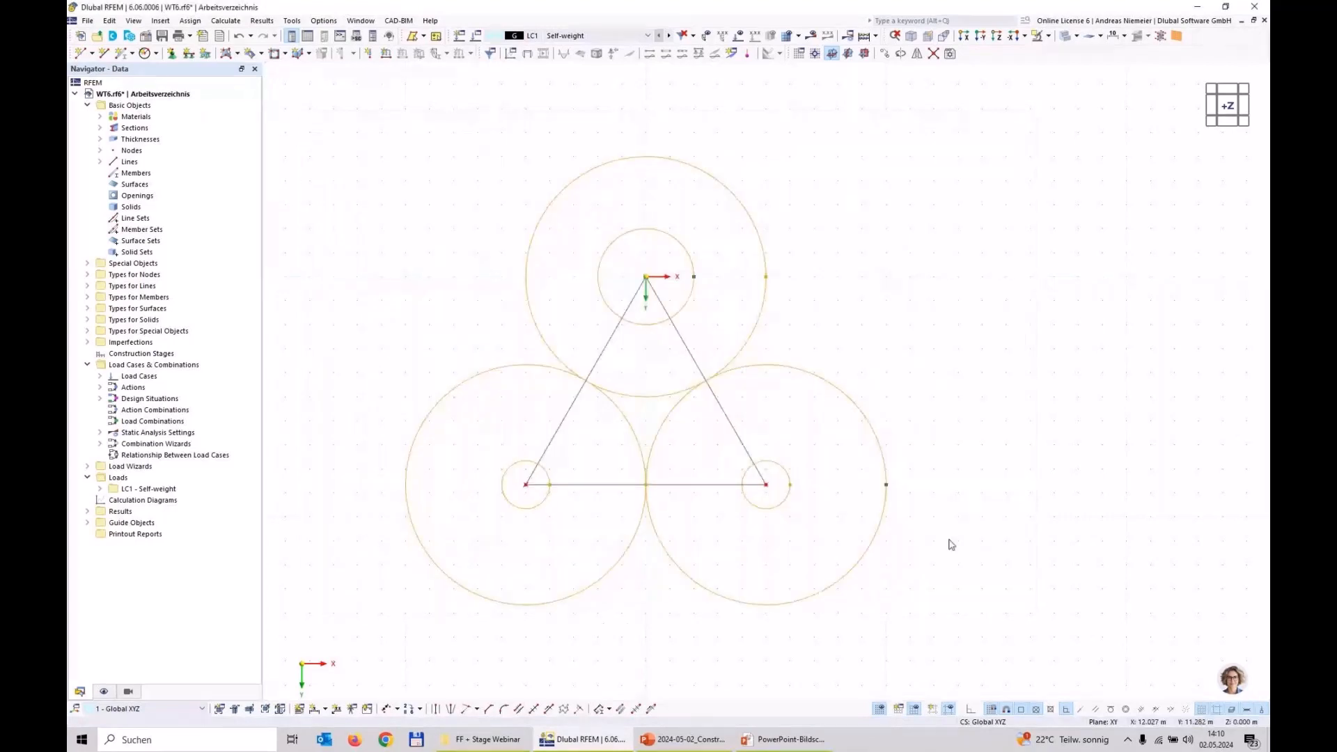
{"action": "left_click", "coordinate": [950, 540]}
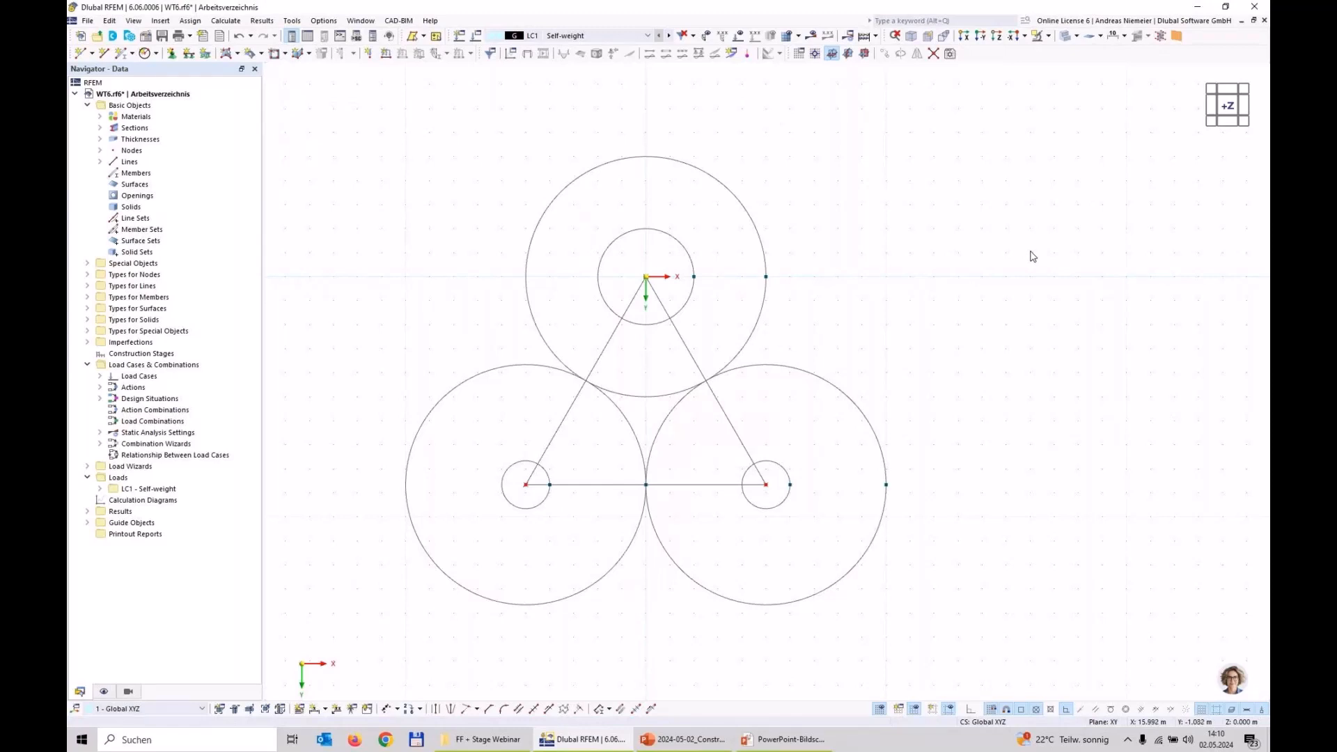
Divide all six circles together using 5 intermediate nodes each.
{"action": "key", "text": "ctrl+1"}
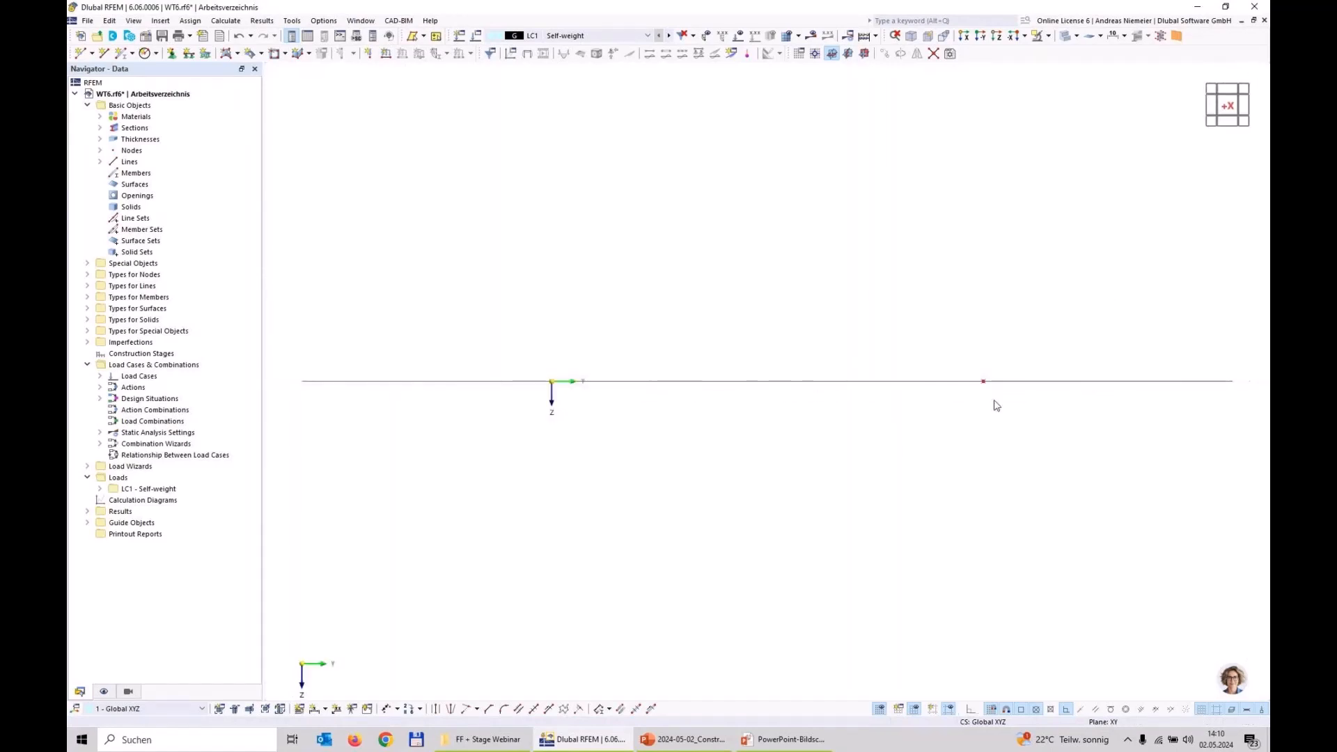
{"action": "key", "text": "ctrl+3"}
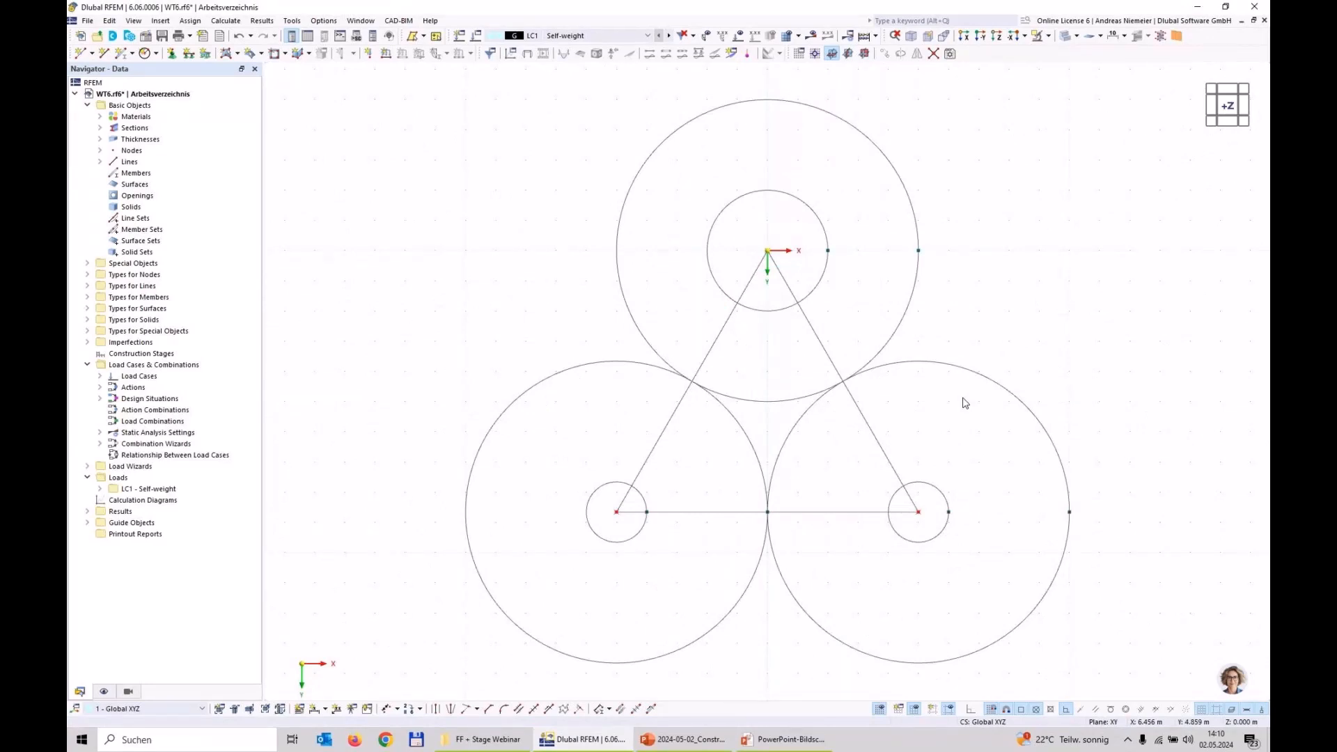
{"action": "left_click_drag", "start_coordinate": [1213, 642], "coordinate": [585, 539]}
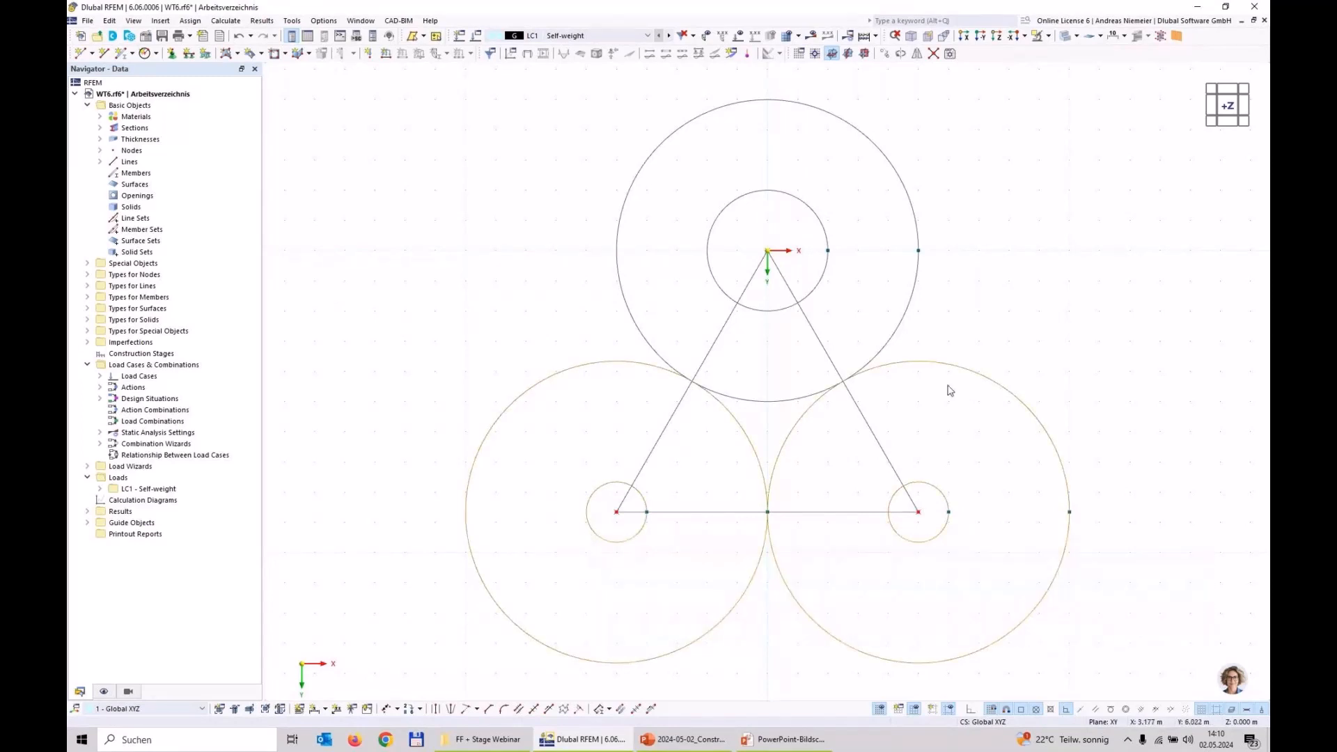
{"action": "left_click_drag", "start_coordinate": [1032, 268], "coordinate": [822, 221], "text": "ctrl"}
{"action": "right_click", "coordinate": [819, 221]}
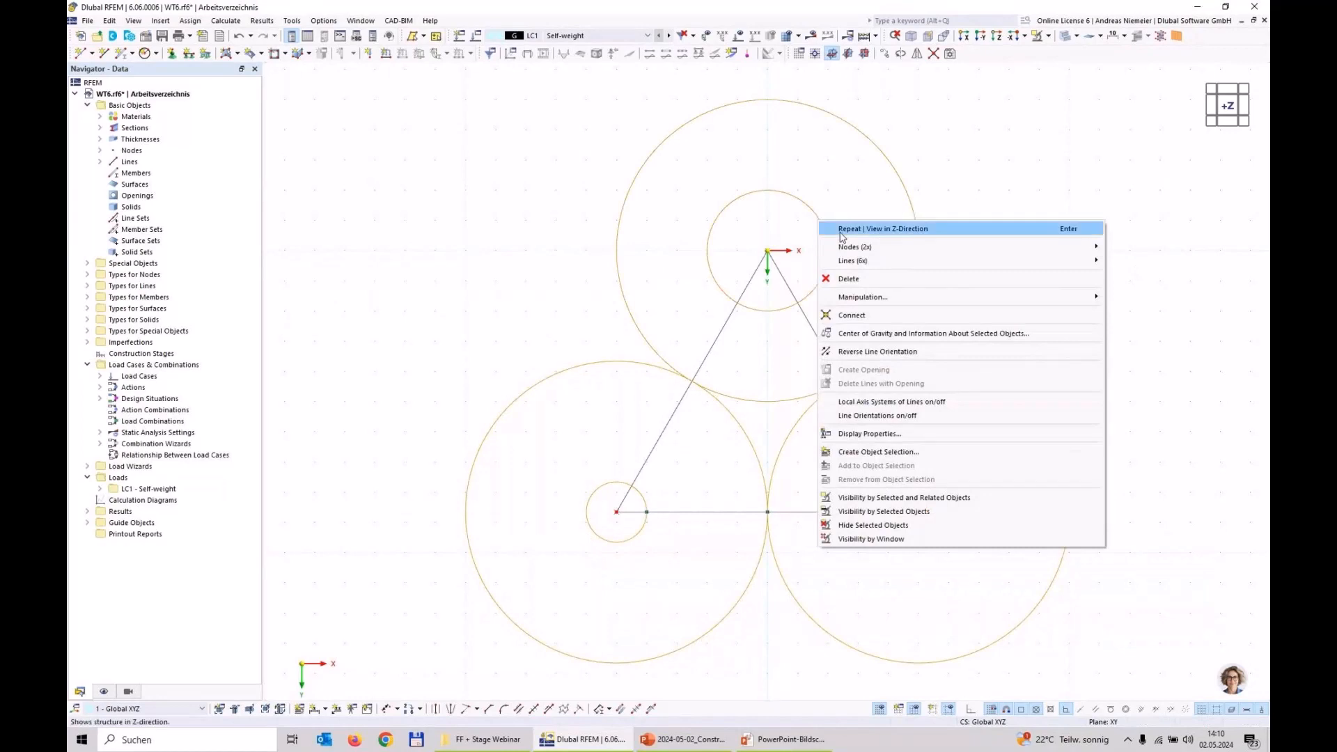
{"action": "mouse_move", "coordinate": [848, 261]}
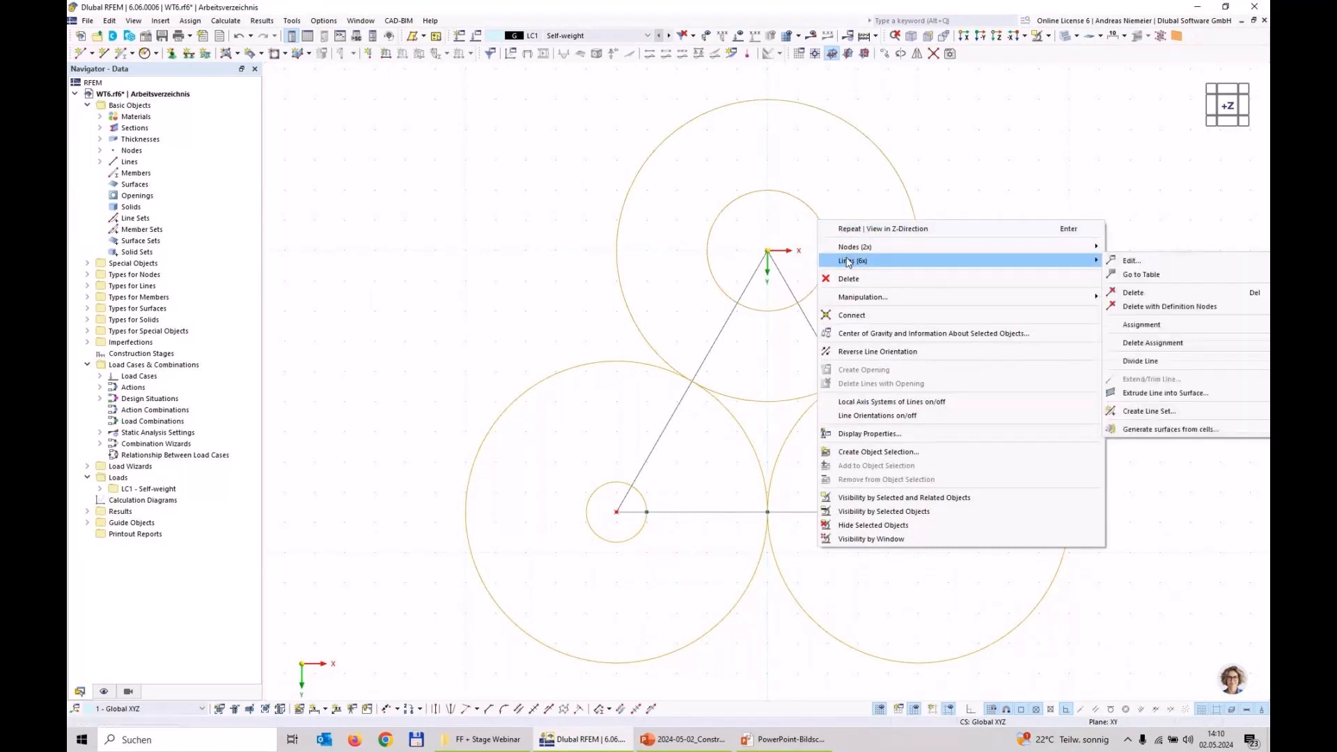
{"action": "left_click", "coordinate": [1131, 260]}
{"action": "key", "text": "Escape"}
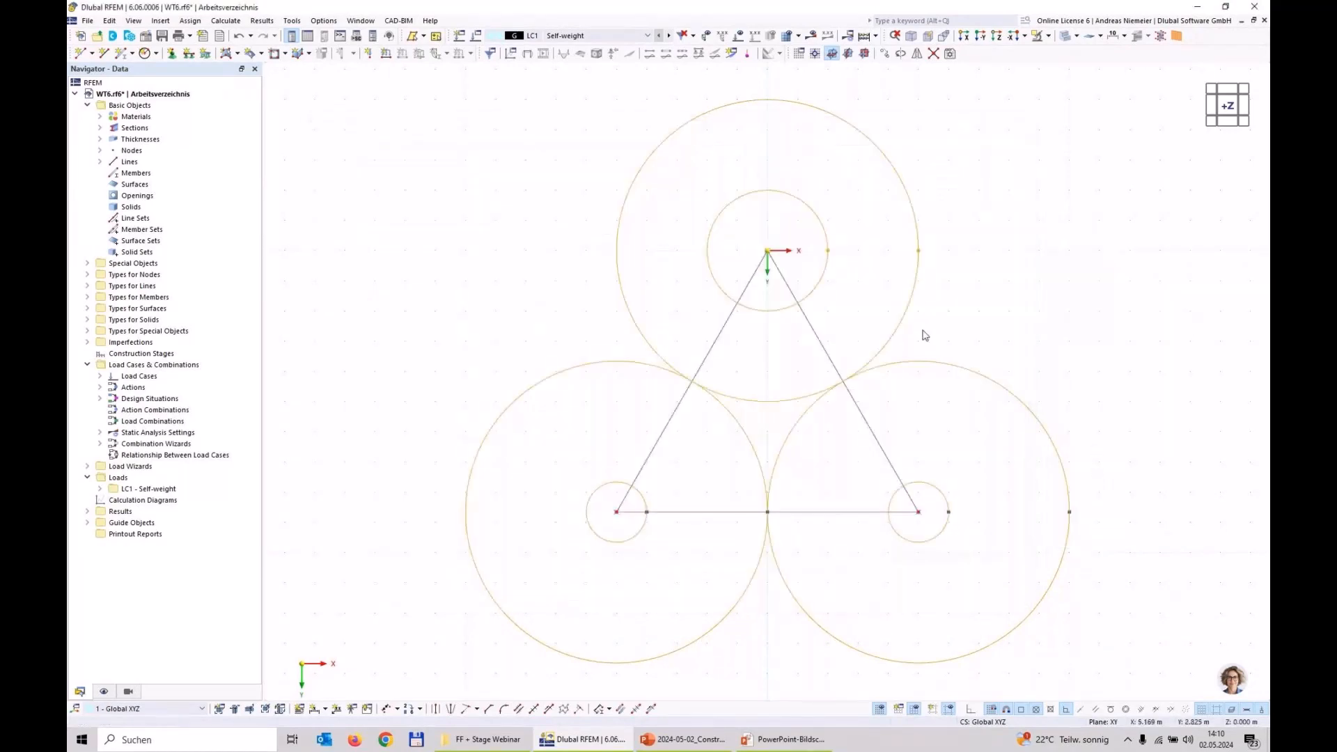
{"action": "right_click", "coordinate": [908, 315]}
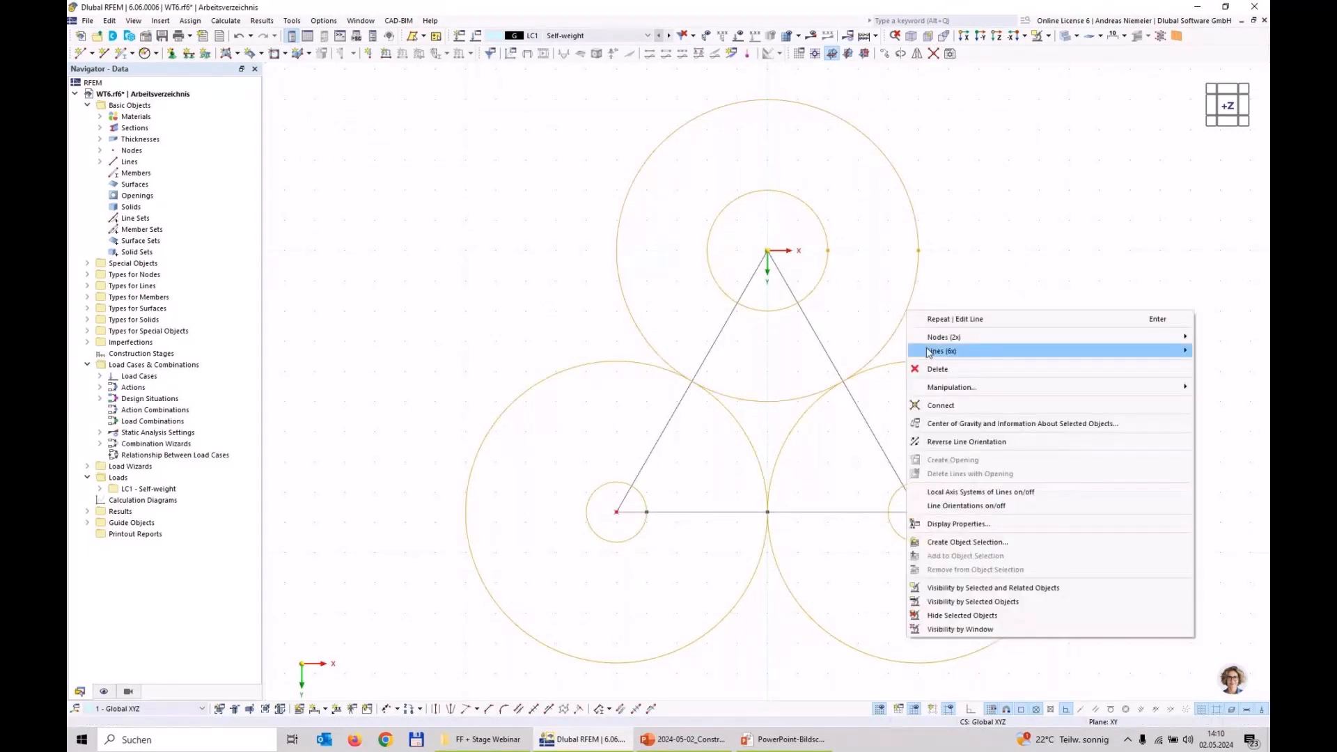
{"action": "mouse_move", "coordinate": [927, 351]}
{"action": "mouse_move", "coordinate": [819, 457]}
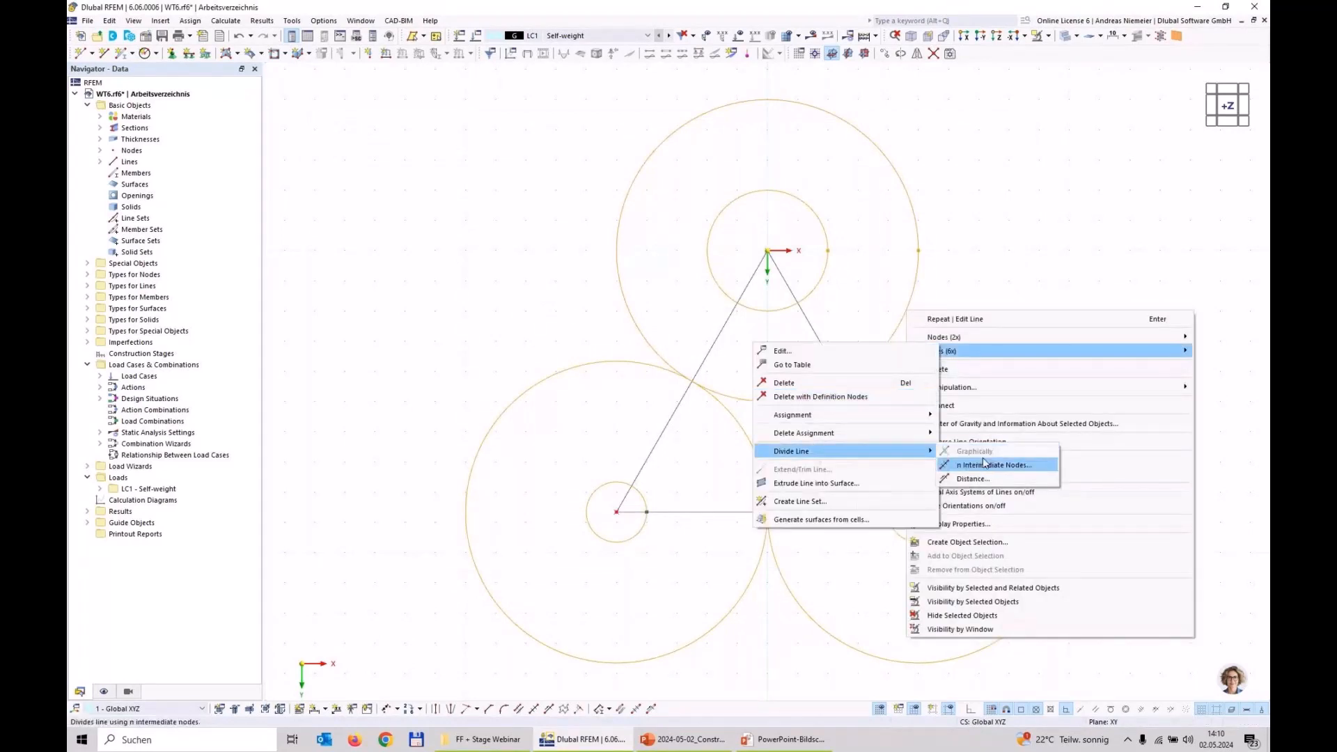
{"action": "left_click", "coordinate": [989, 465]}
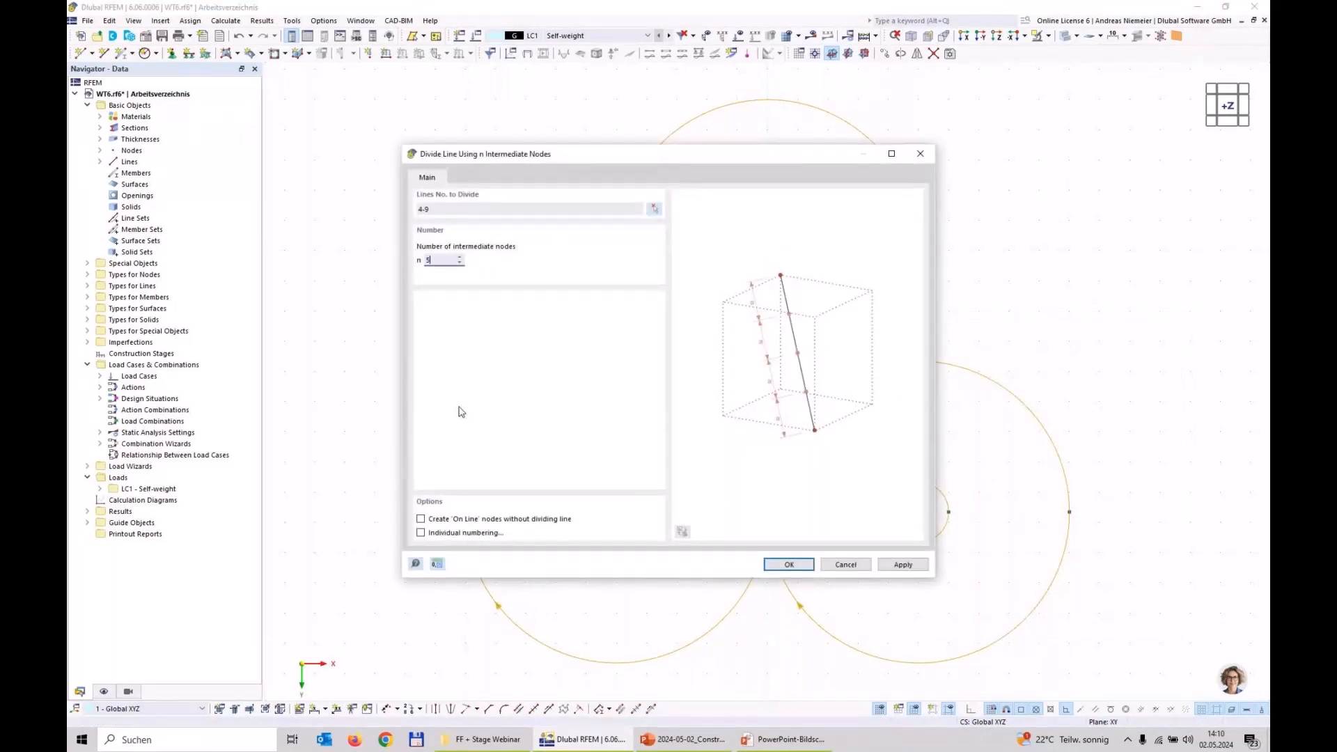
{"action": "left_click", "coordinate": [798, 568]}
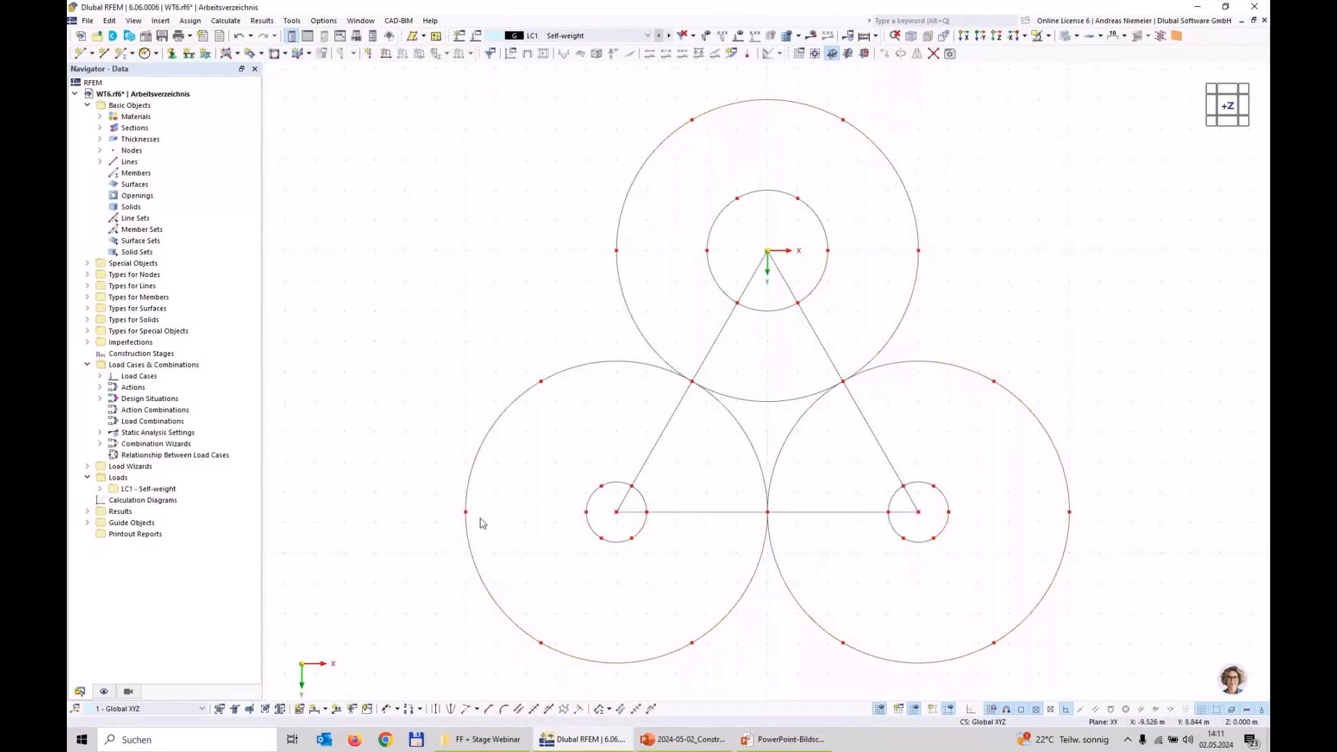
Draw four radial single lines joining the outer and inner circles around the left base corner, at the divisions without a triangle side.
{"action": "left_click", "coordinate": [103, 53]}
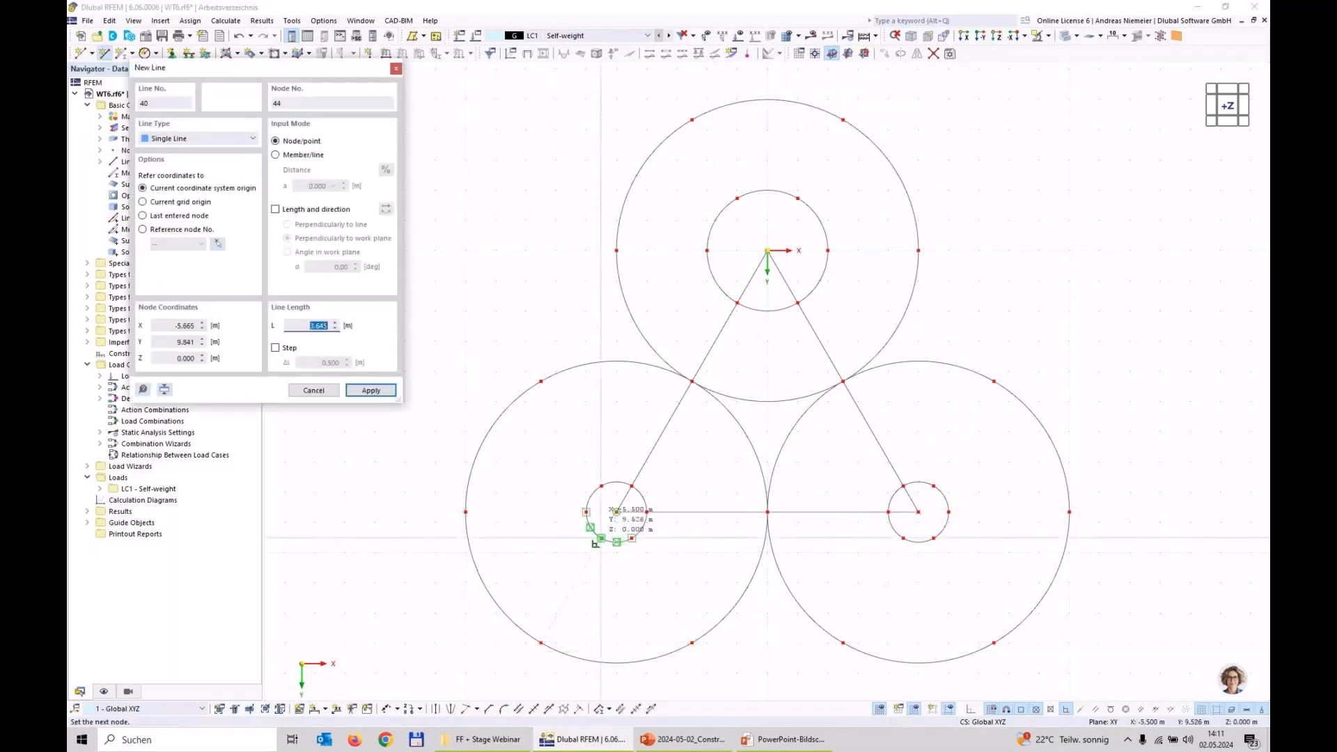
{"action": "left_click", "coordinate": [601, 537]}
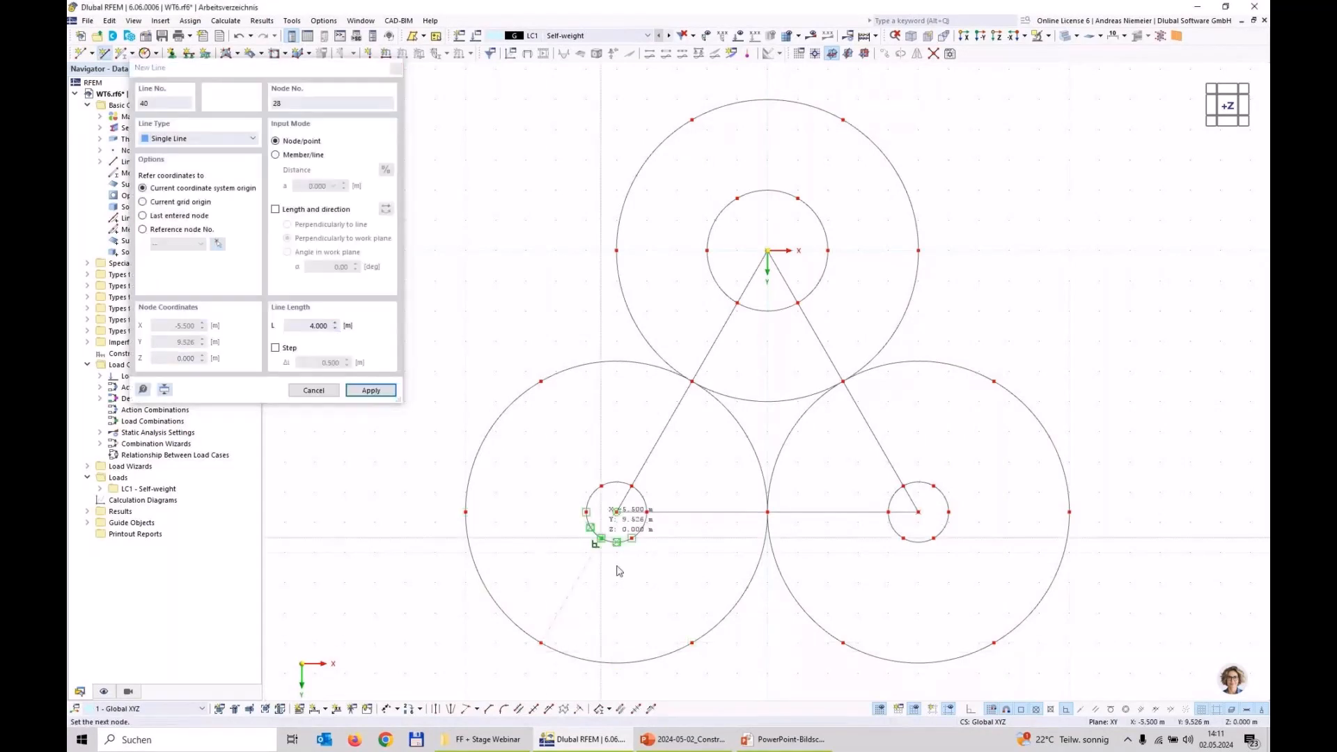
{"action": "right_click", "coordinate": [692, 638]}
{"action": "left_click", "coordinate": [686, 641]}
{"action": "left_click", "coordinate": [632, 538]}
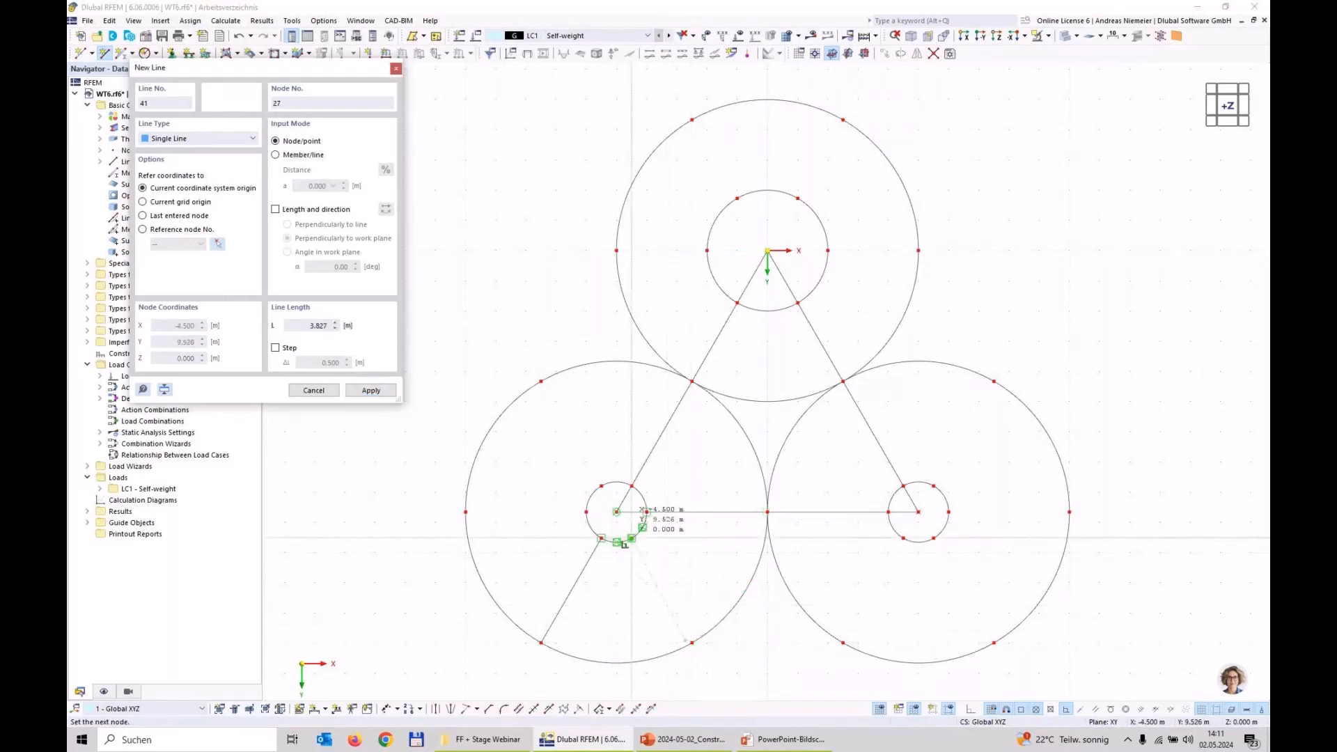
{"action": "right_click", "coordinate": [640, 625]}
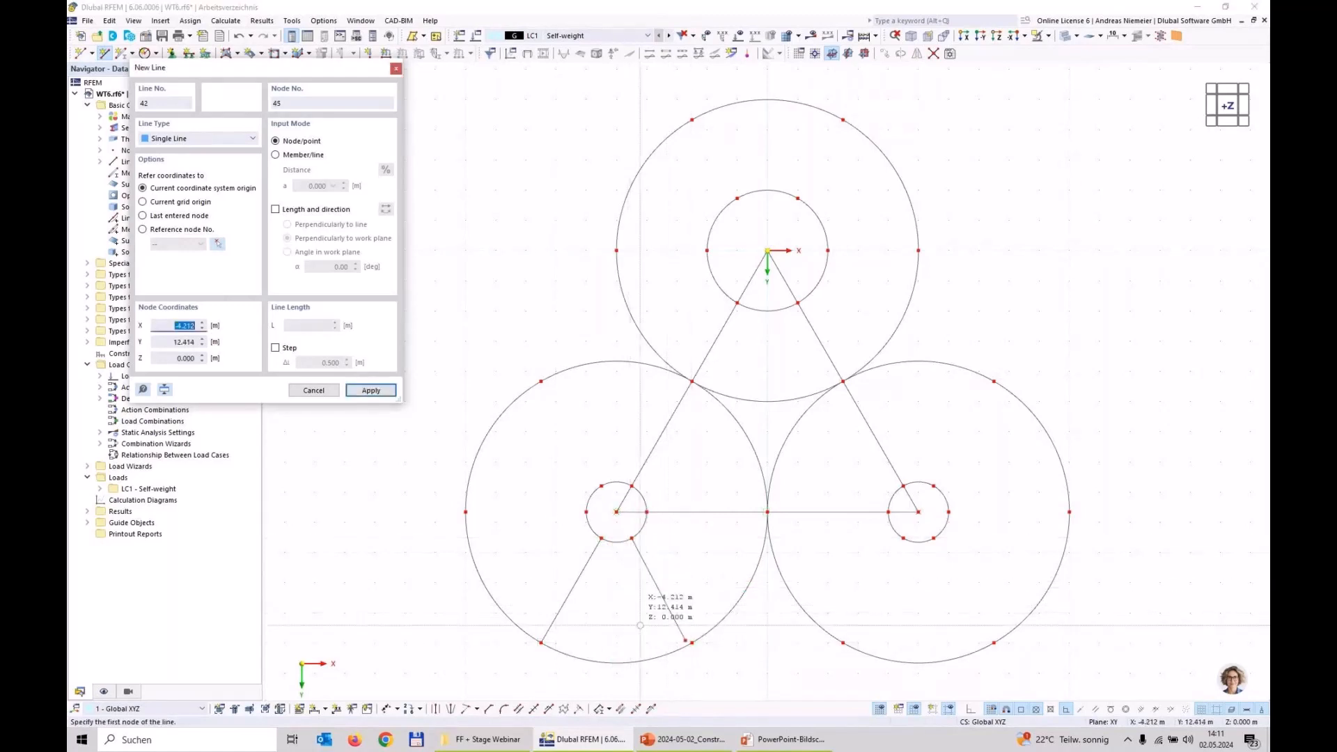
{"action": "left_click", "coordinate": [466, 511]}
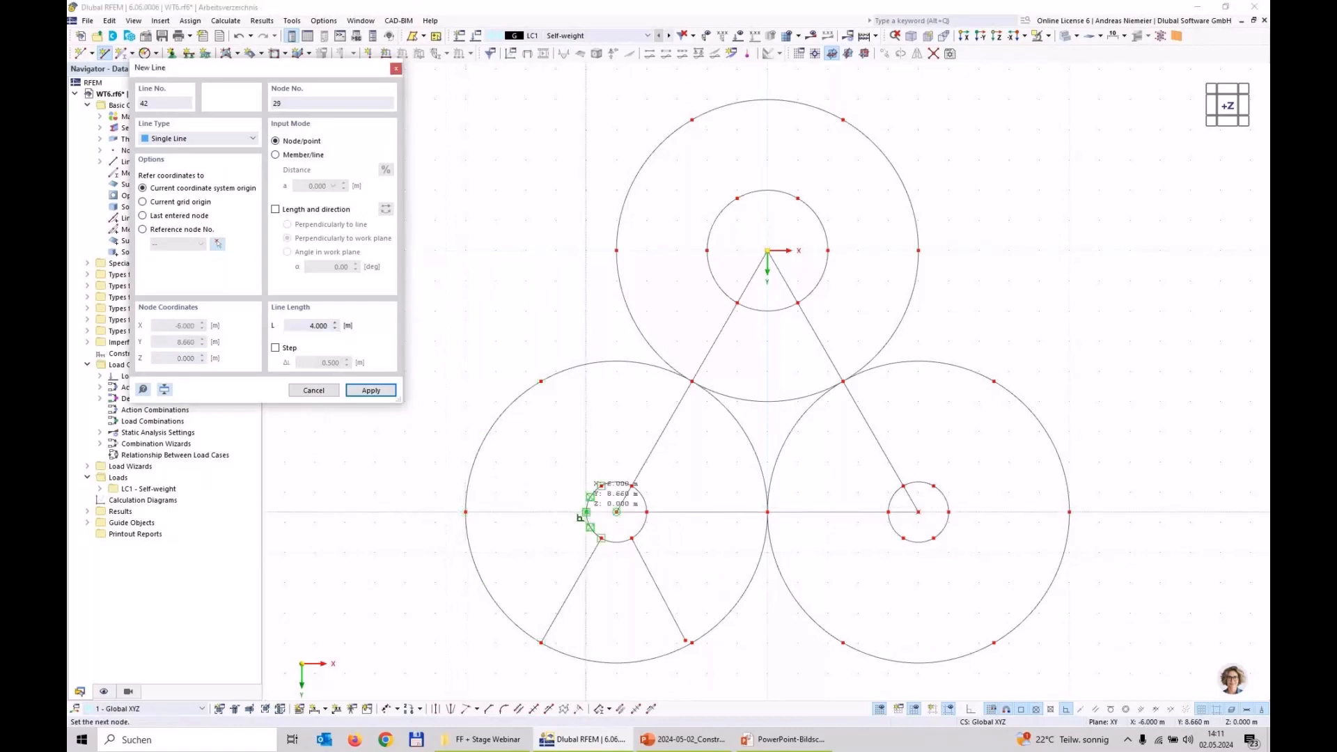
{"action": "left_click", "coordinate": [587, 512]}
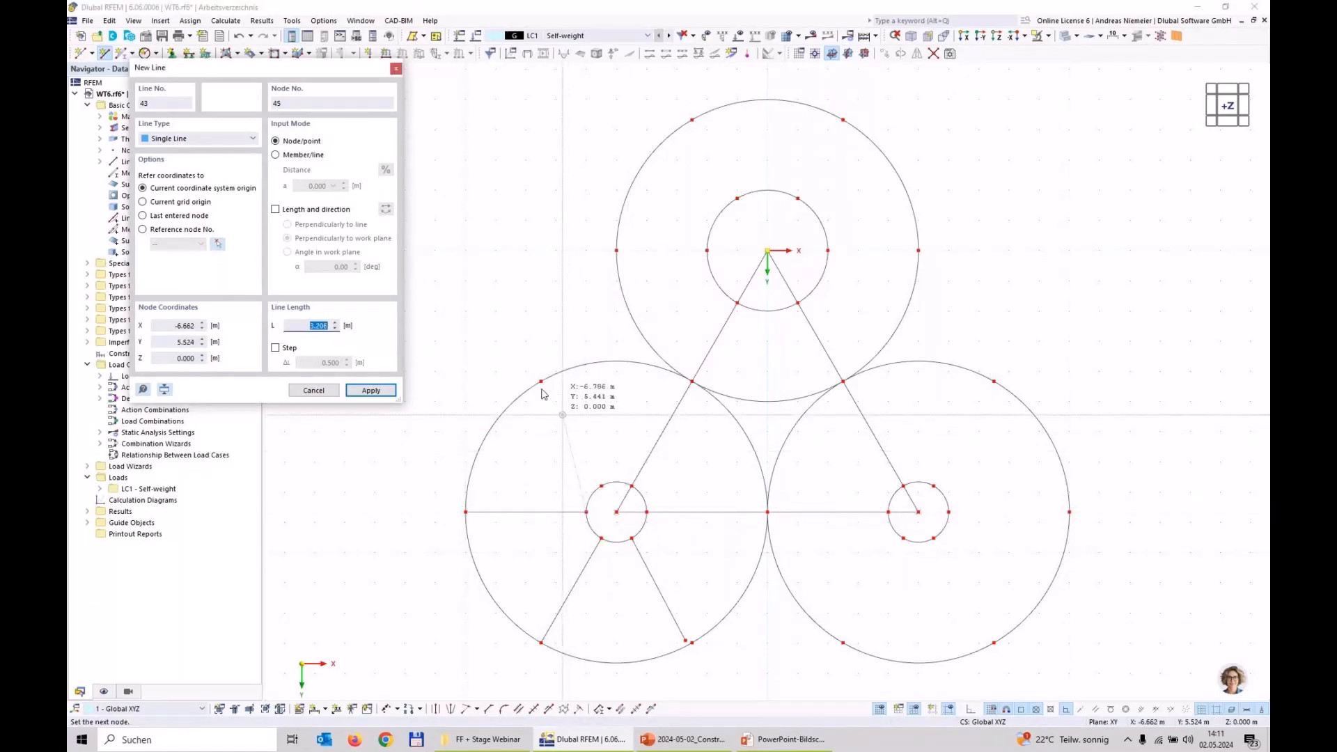
{"action": "left_click", "coordinate": [601, 486]}
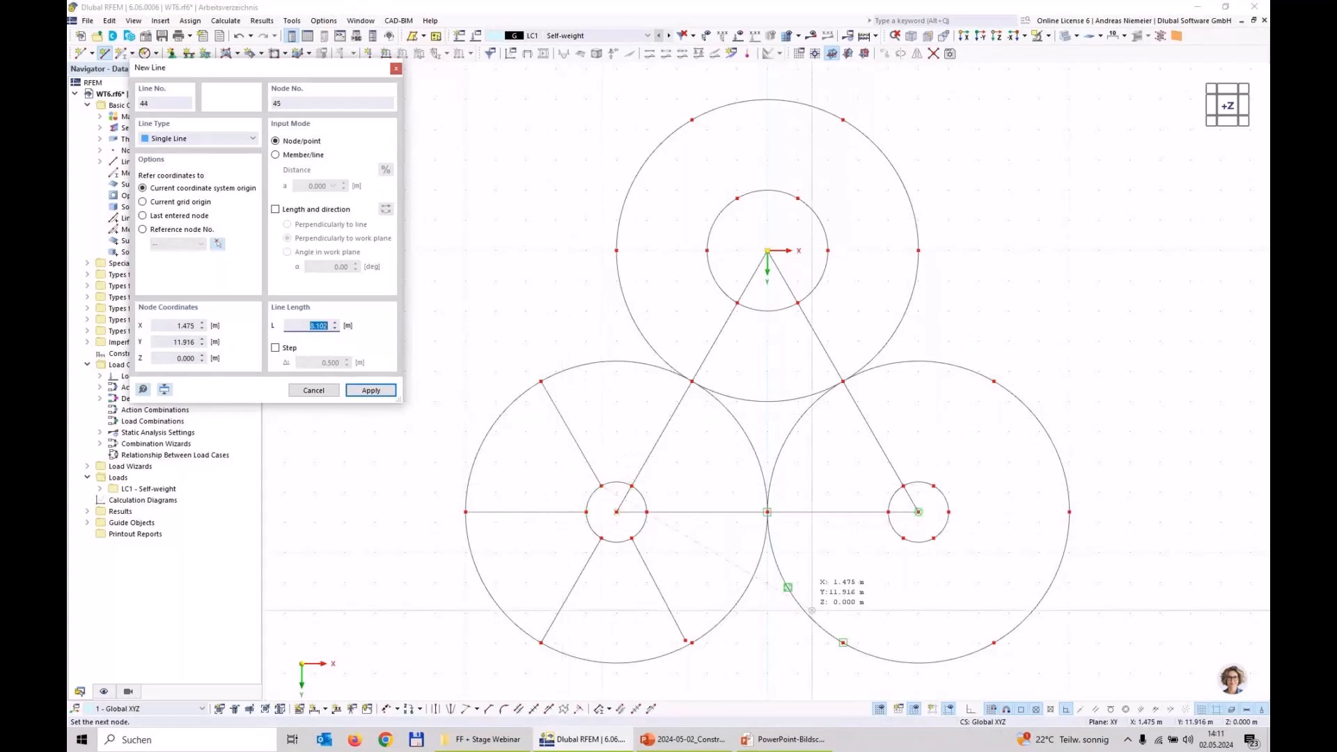
{"action": "right_click", "coordinate": [866, 601]}
Draw four radial single lines between matching outer and inner circle nodes around the right base corner, at the divisions without a triangle side.
{"action": "left_click", "coordinate": [843, 643]}
{"action": "left_click", "coordinate": [904, 539]}
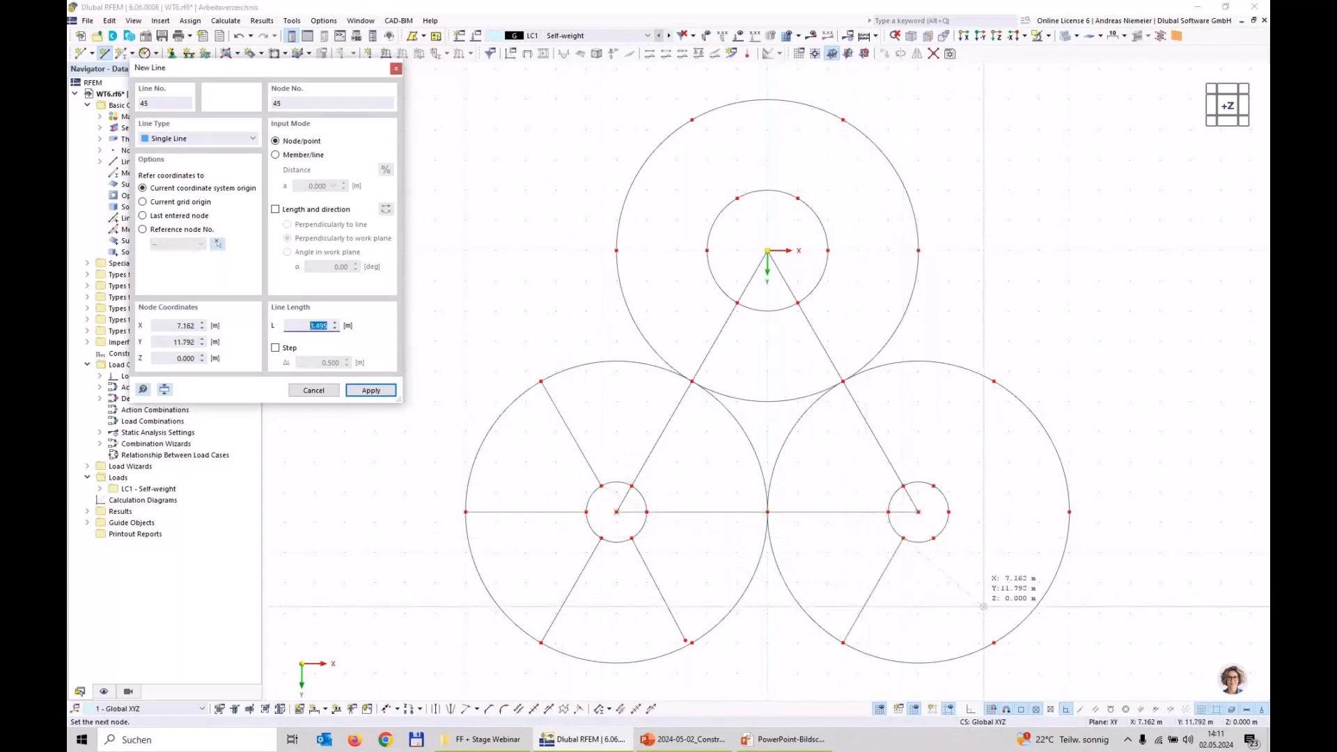
{"action": "right_click", "coordinate": [978, 613]}
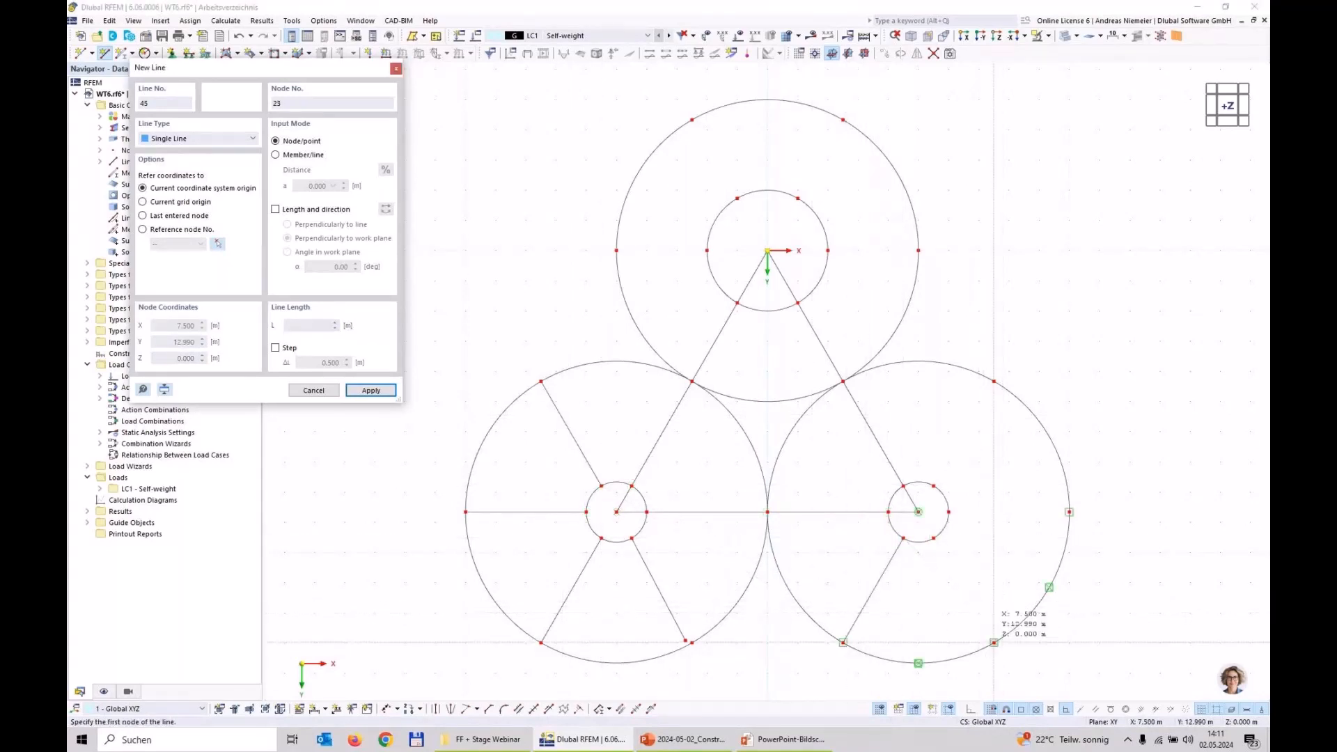
{"action": "left_click", "coordinate": [934, 538]}
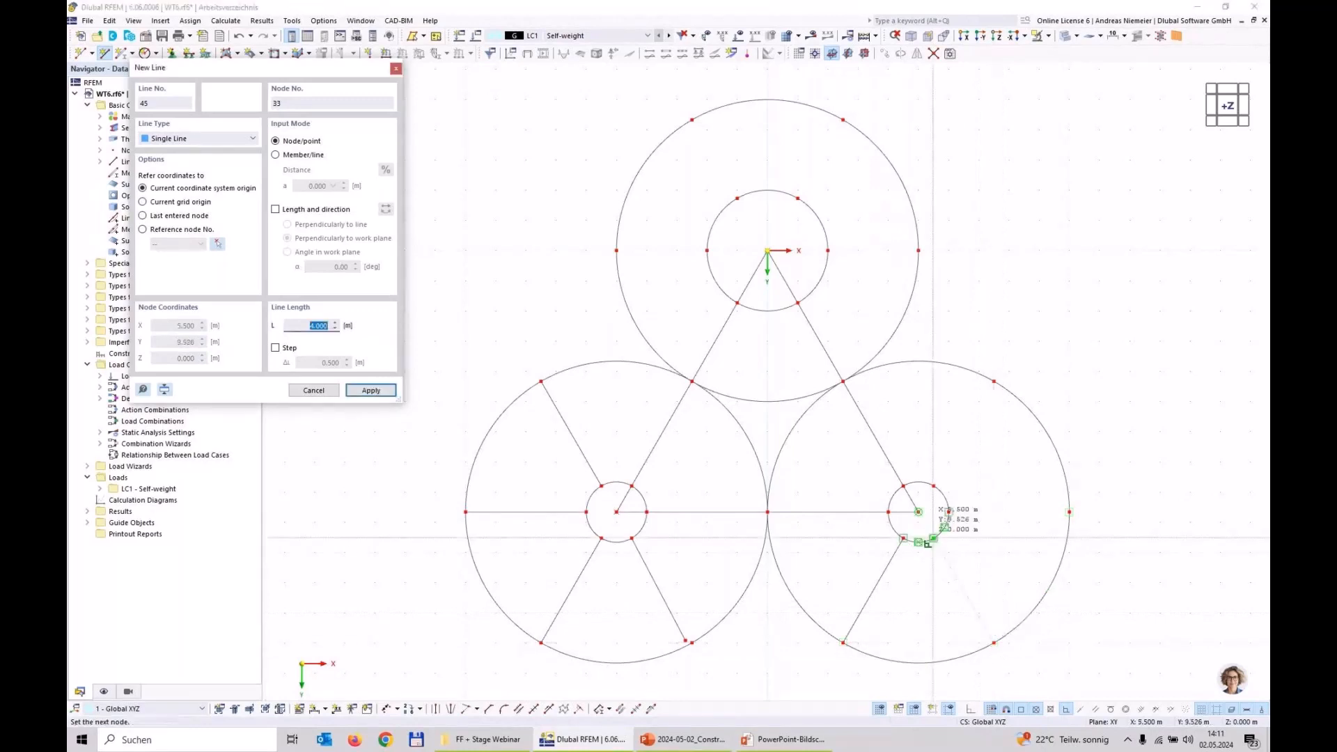
{"action": "left_click", "coordinate": [1069, 512]}
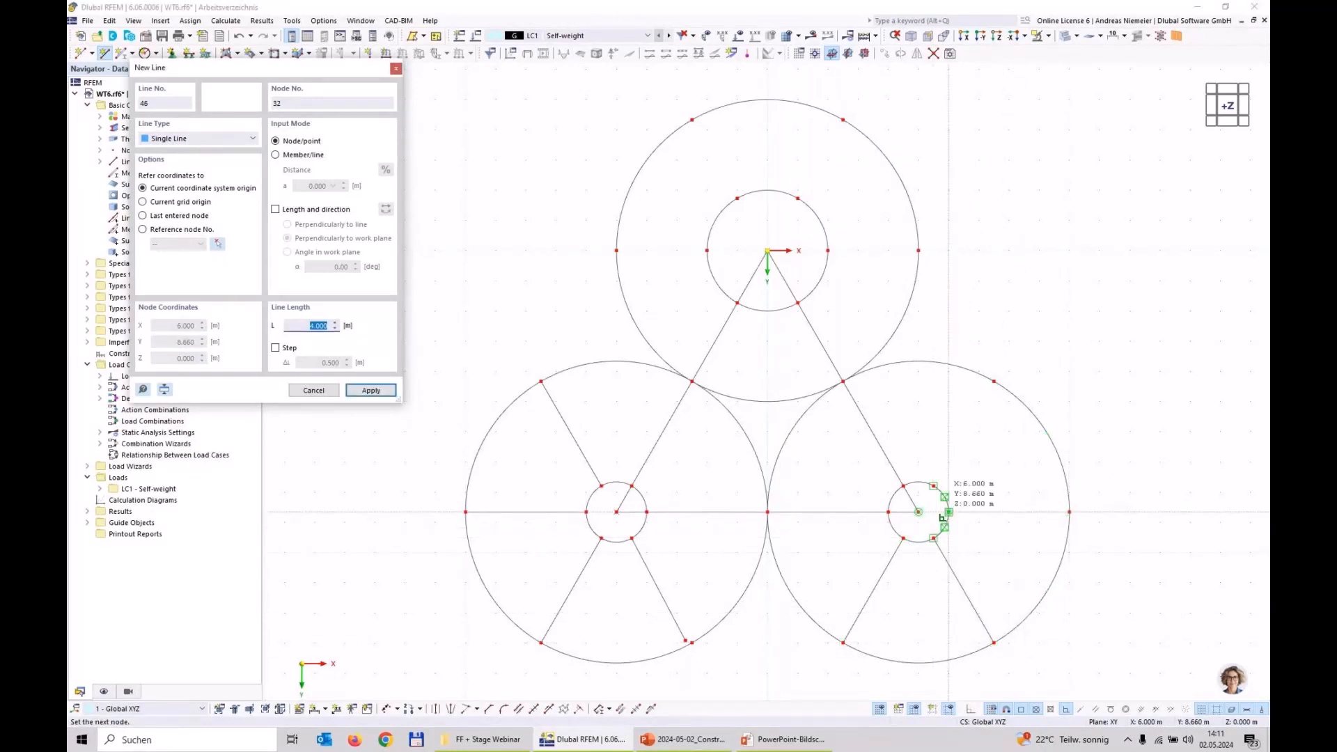
{"action": "left_click", "coordinate": [949, 512]}
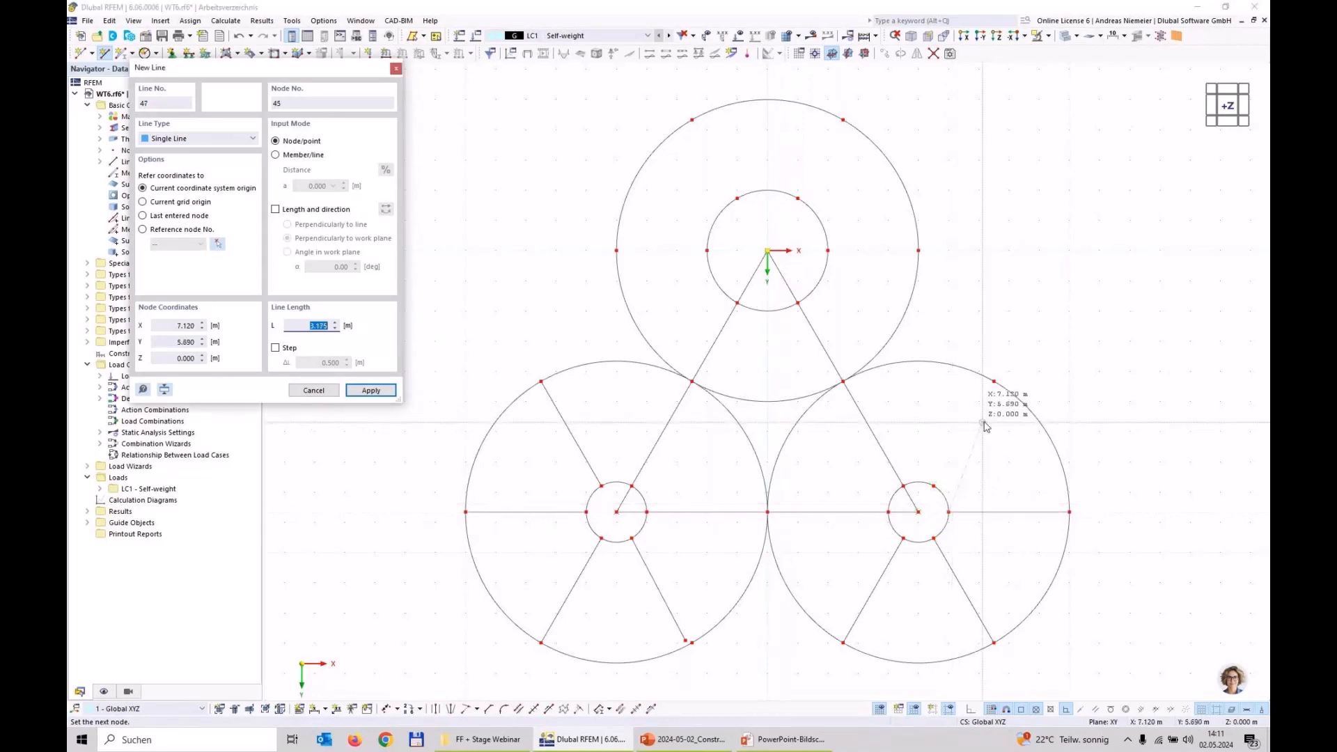
{"action": "left_click", "coordinate": [933, 485]}
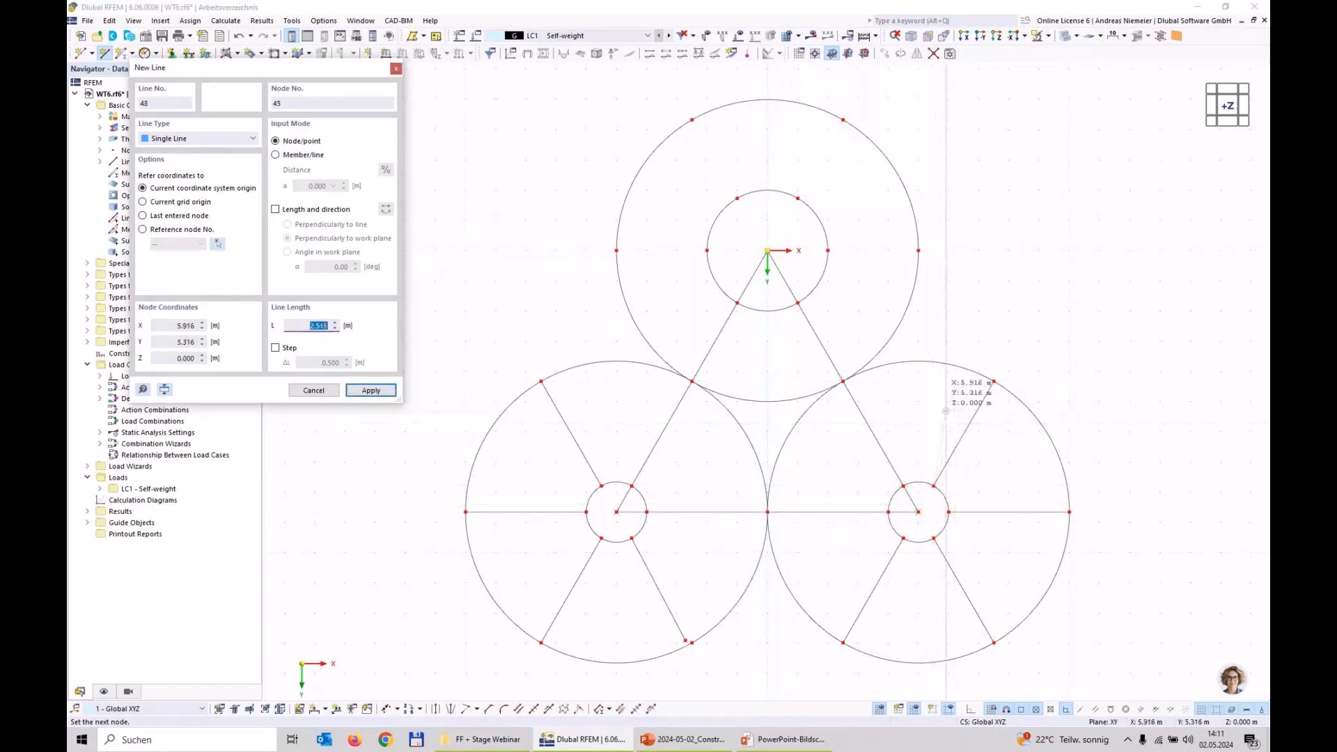
{"action": "right_click", "coordinate": [944, 417]}
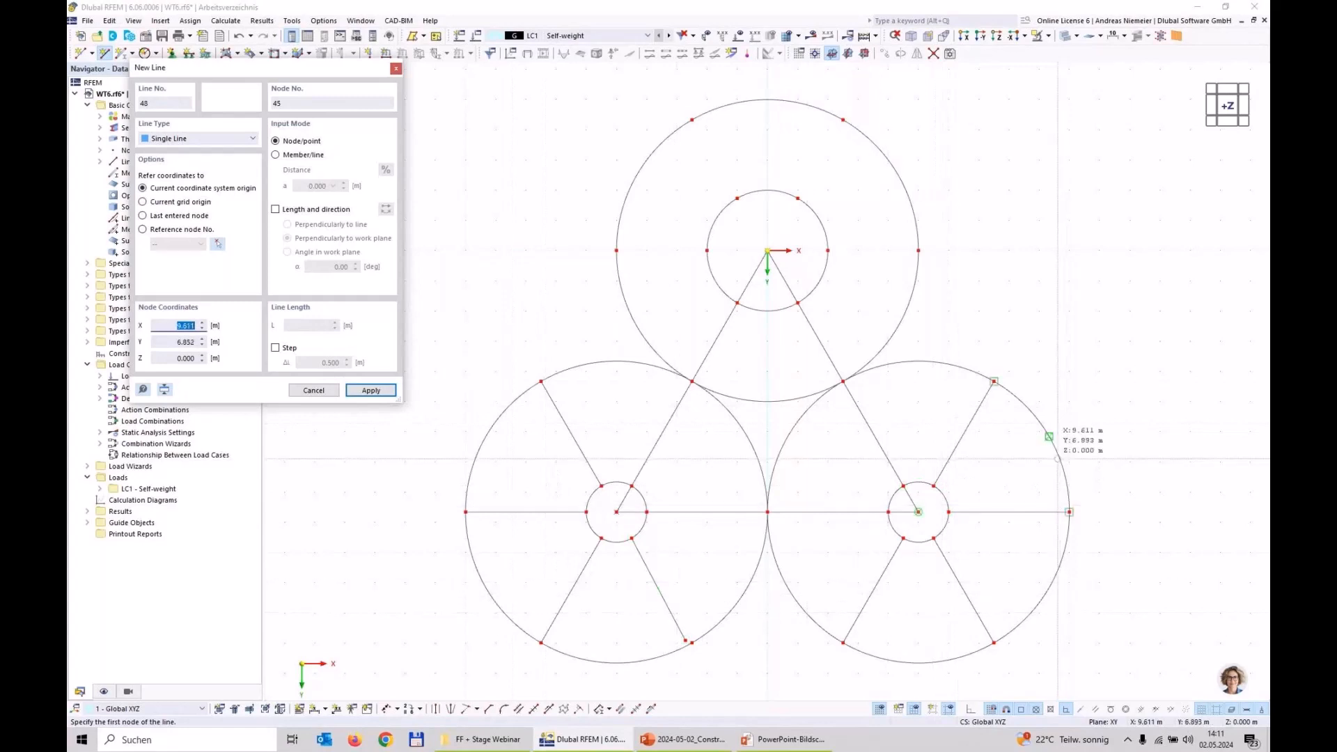
Draw four radial single lines between the outer and inner circles around the apex, at the divisions without a triangle side.
{"action": "left_click", "coordinate": [918, 250]}
{"action": "left_click", "coordinate": [829, 250]}
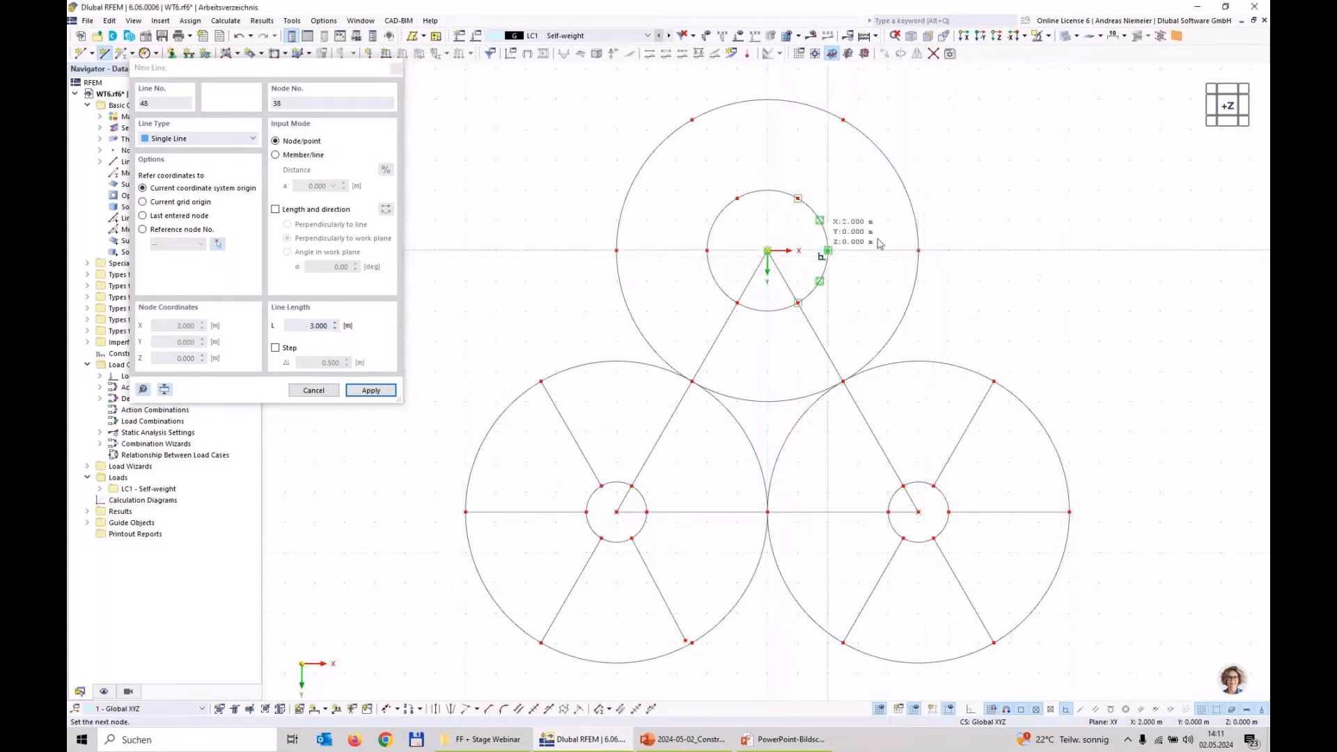
{"action": "left_click", "coordinate": [844, 121]}
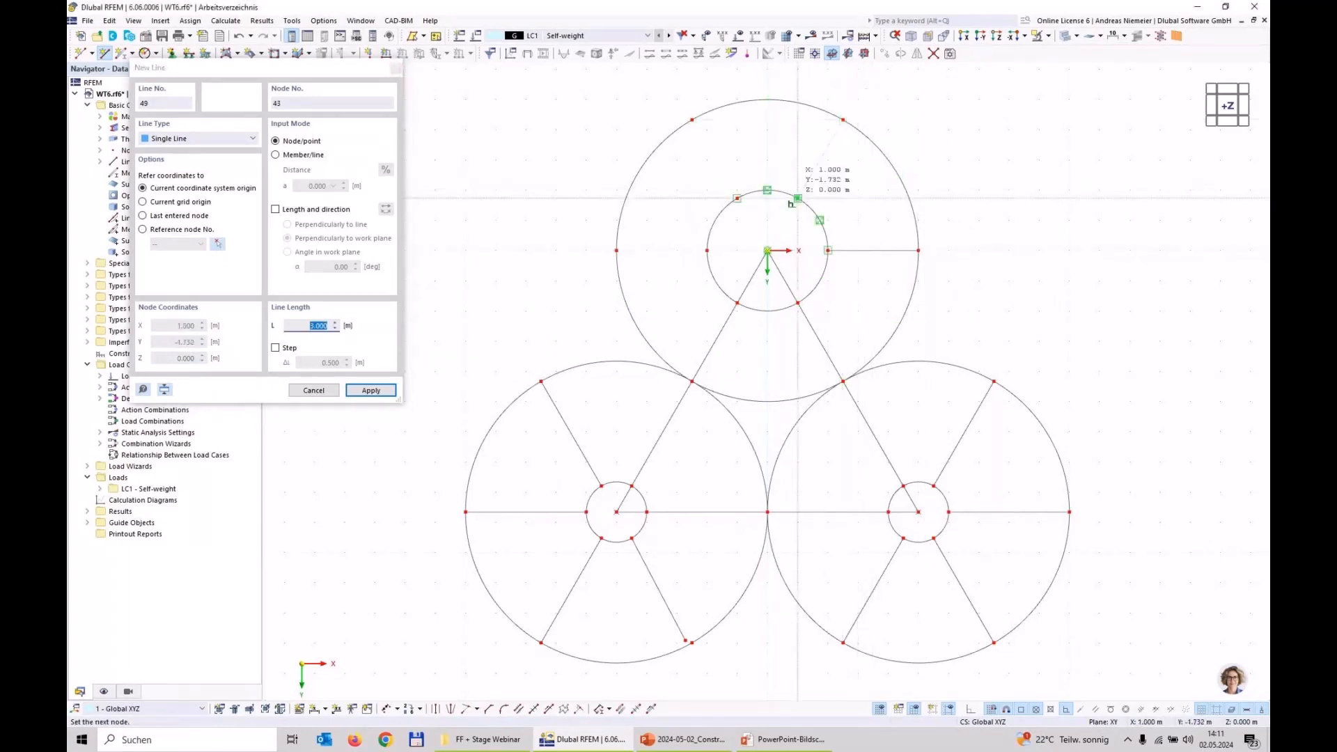
{"action": "left_click", "coordinate": [695, 131]}
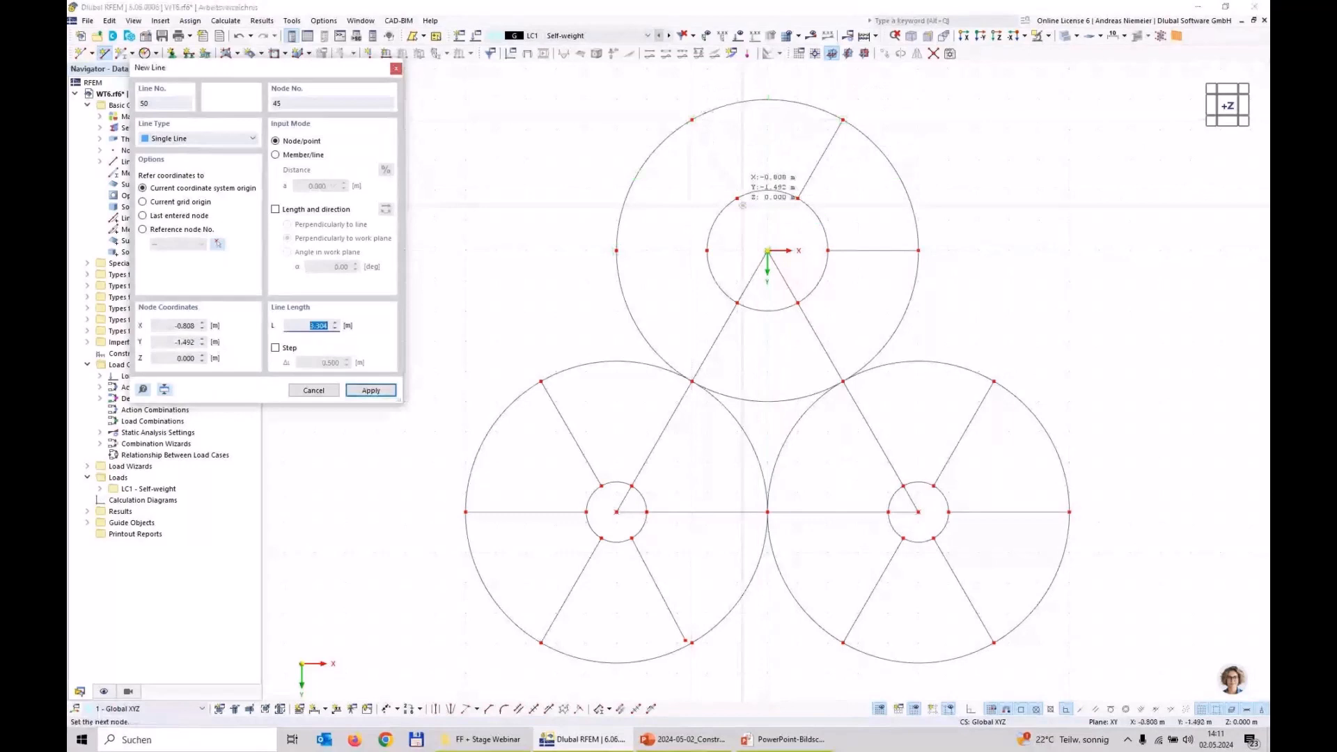
{"action": "left_click", "coordinate": [738, 199]}
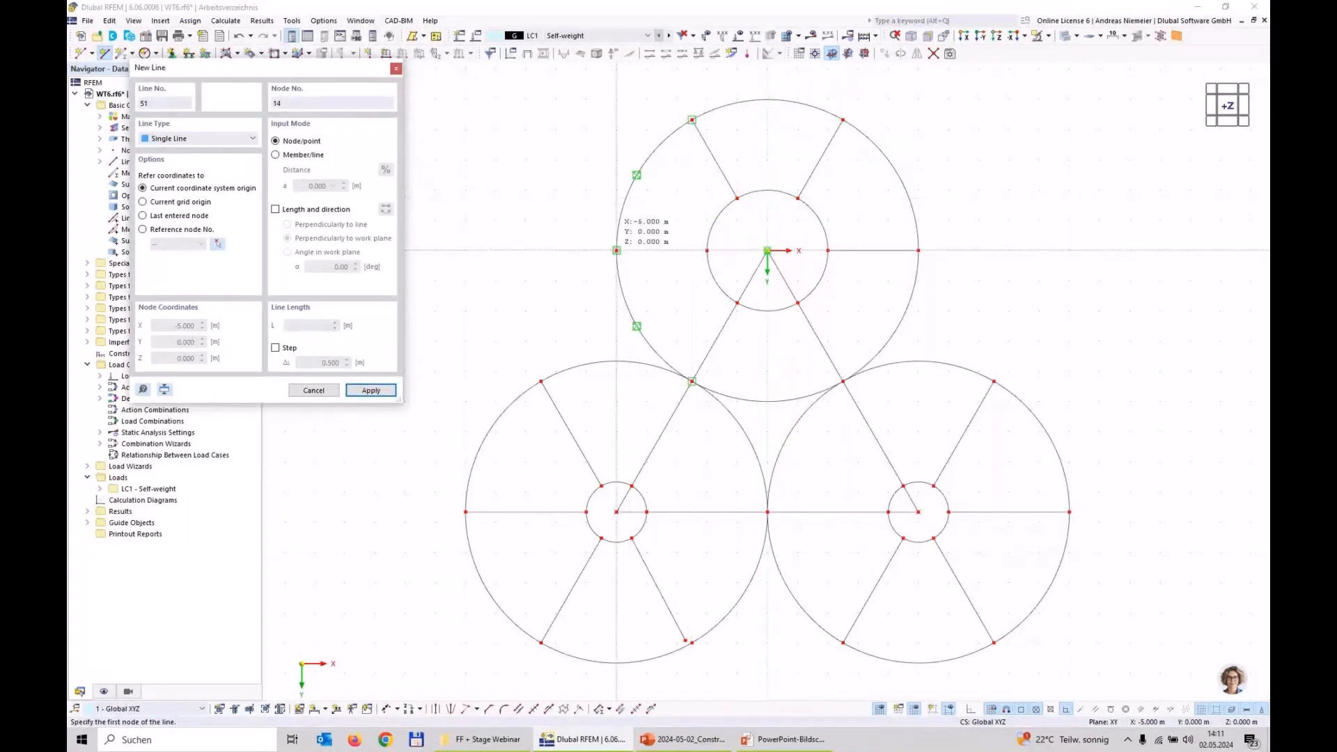
{"action": "left_click", "coordinate": [616, 250]}
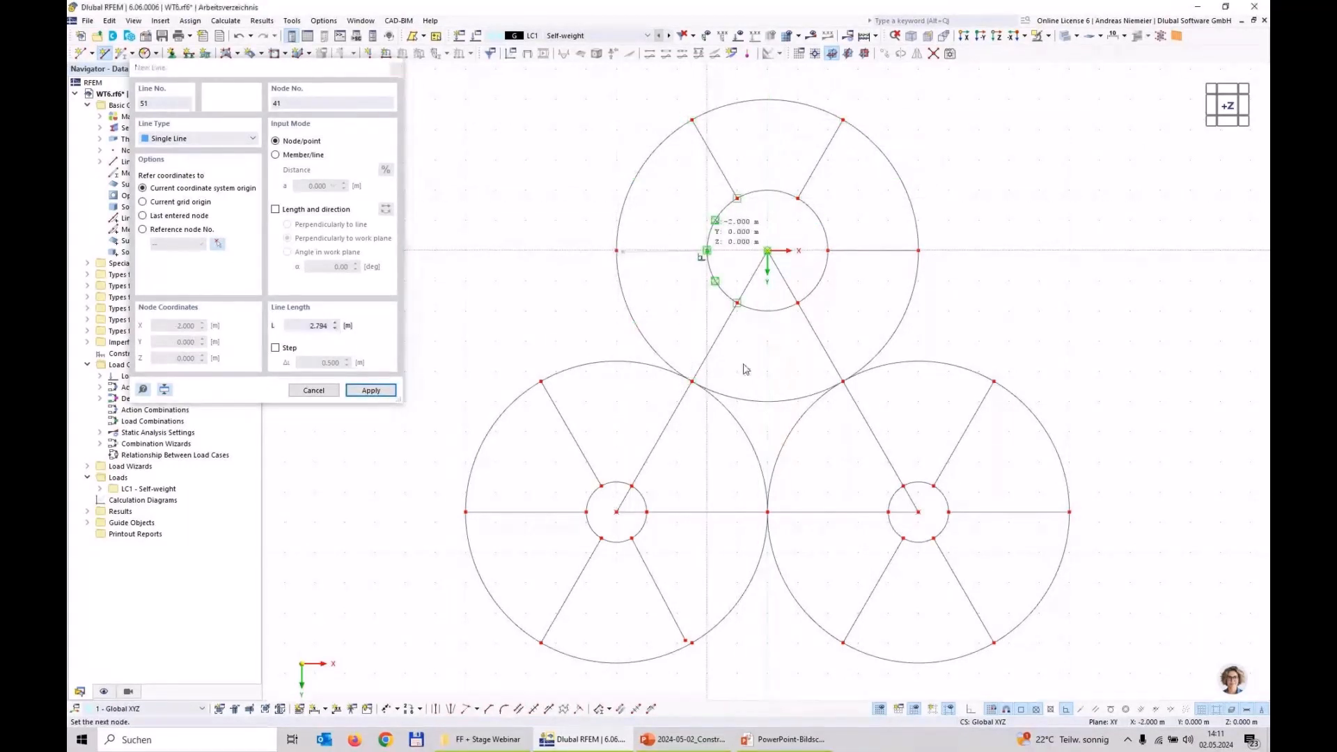
{"action": "left_click", "coordinate": [707, 250]}
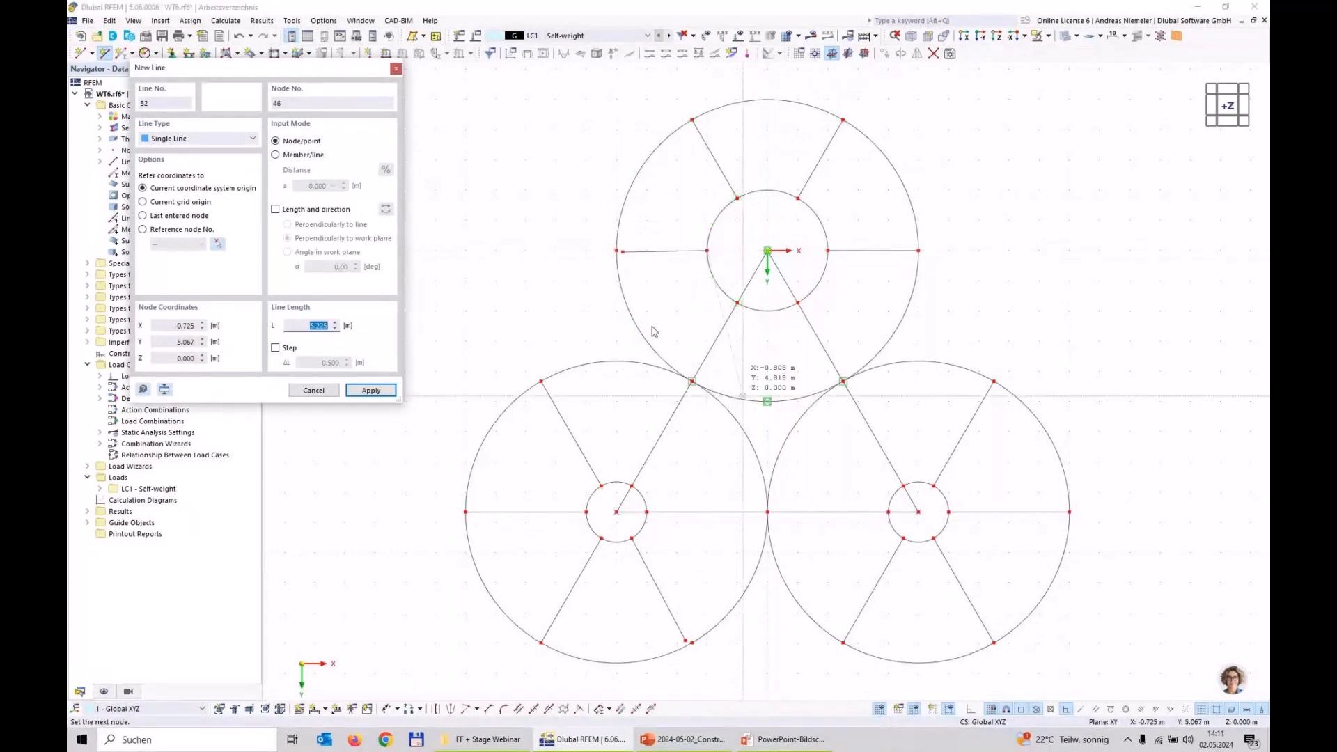
{"action": "key", "text": "Escape"}
Move the misplaced radial line ends at the apex and left base circles onto the neighbouring outer circle division nodes.
{"action": "scroll", "coordinate": [622, 258], "scroll_direction": "up", "scroll_amount": 3}
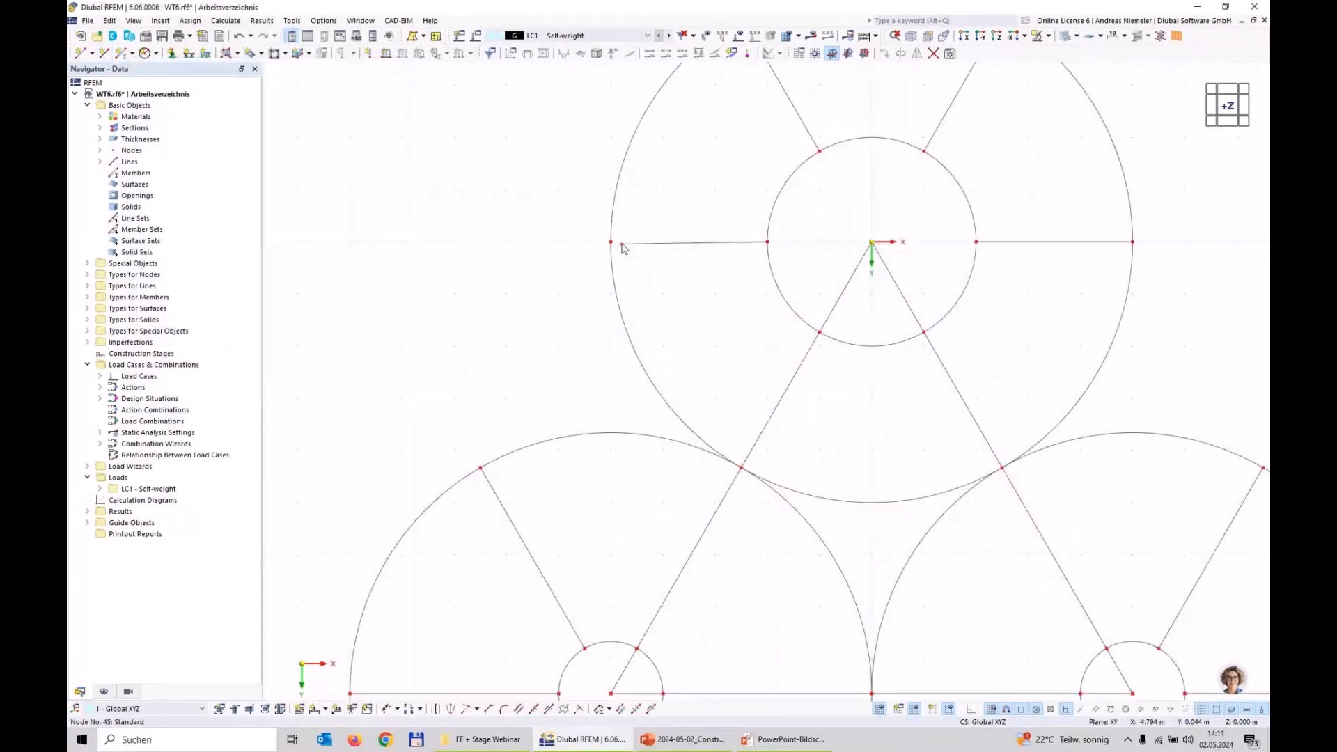
{"action": "scroll", "coordinate": [582, 317], "scroll_direction": "down", "scroll_amount": 3}
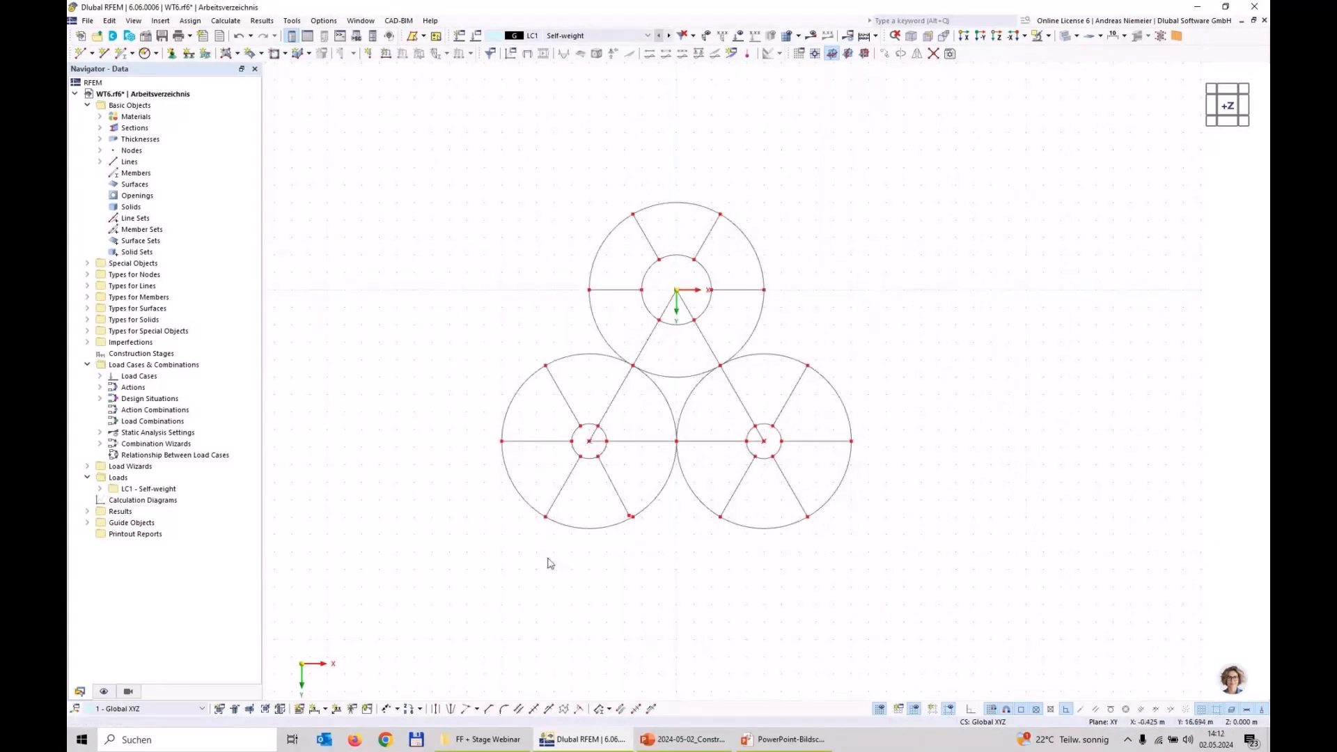
{"action": "scroll", "coordinate": [640, 533], "scroll_direction": "up", "scroll_amount": 2}
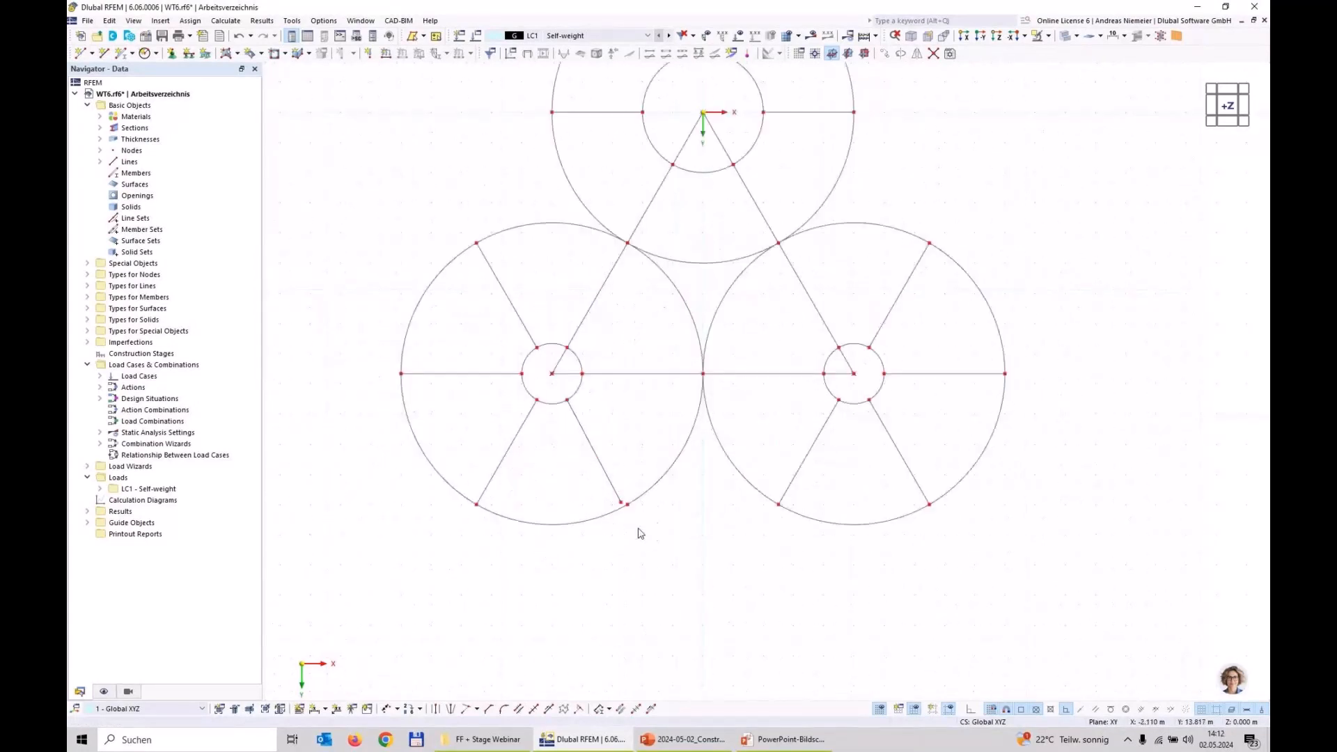
{"action": "scroll", "coordinate": [641, 533], "scroll_direction": "up", "scroll_amount": 3}
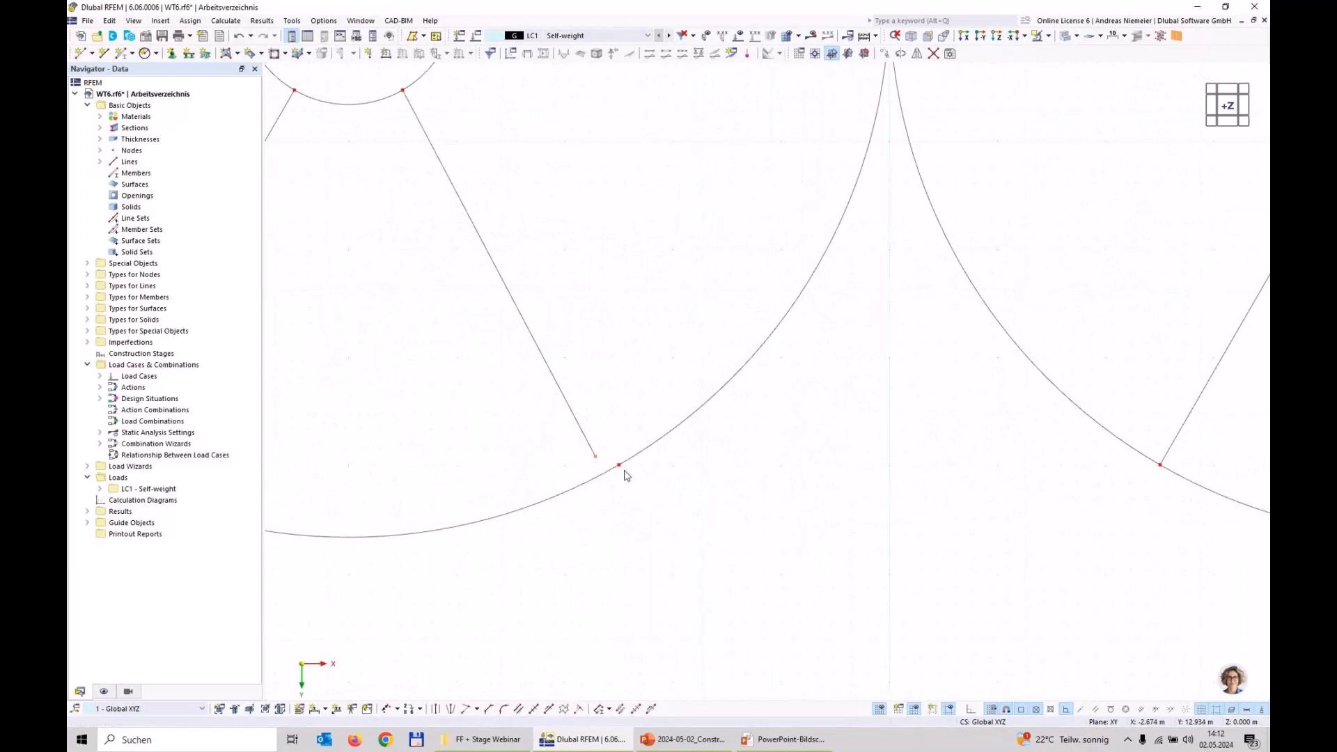
{"action": "scroll", "coordinate": [630, 583], "scroll_direction": "down", "scroll_amount": 1}
{"action": "scroll", "coordinate": [630, 583], "scroll_direction": "down", "scroll_amount": 4}
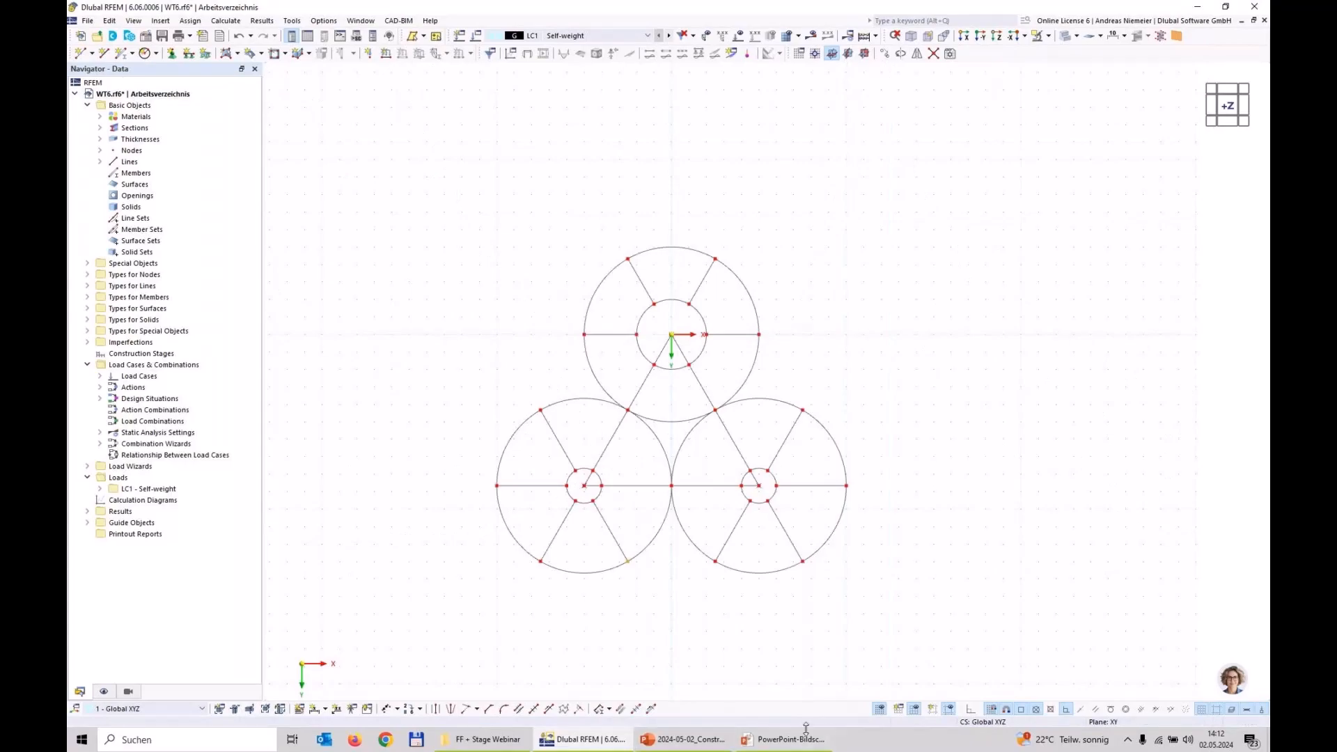
Switch to the PowerPoint slide to review the structural task, and return to RFEM.
{"action": "left_click", "coordinate": [784, 740]}
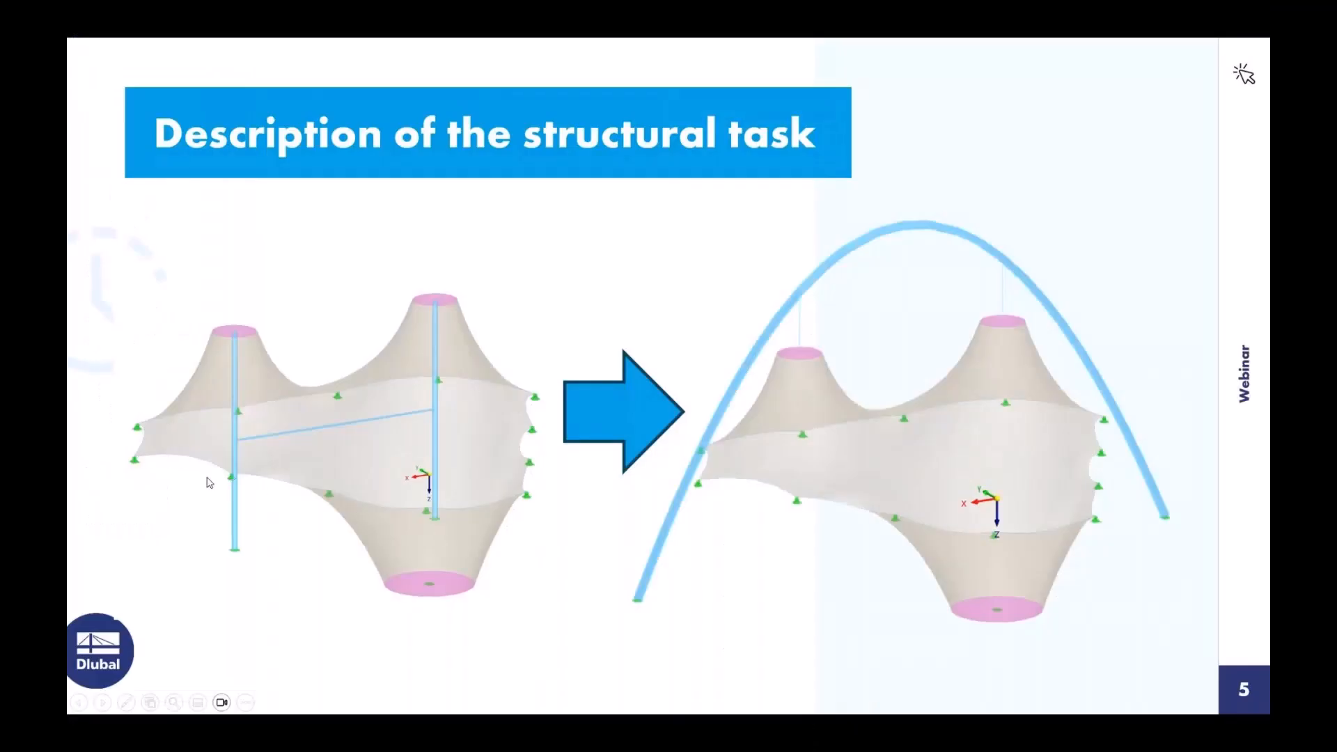
{"action": "key", "text": "super"}
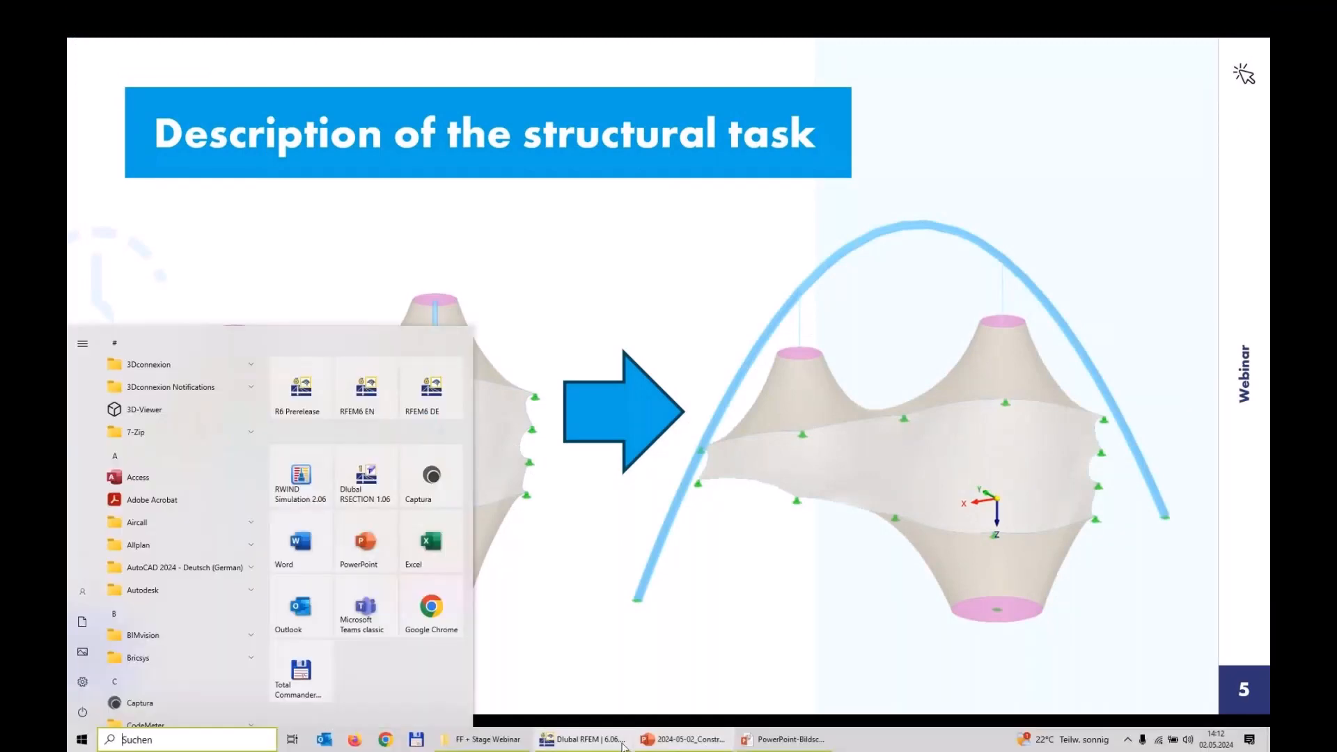
{"action": "left_click", "coordinate": [582, 739]}
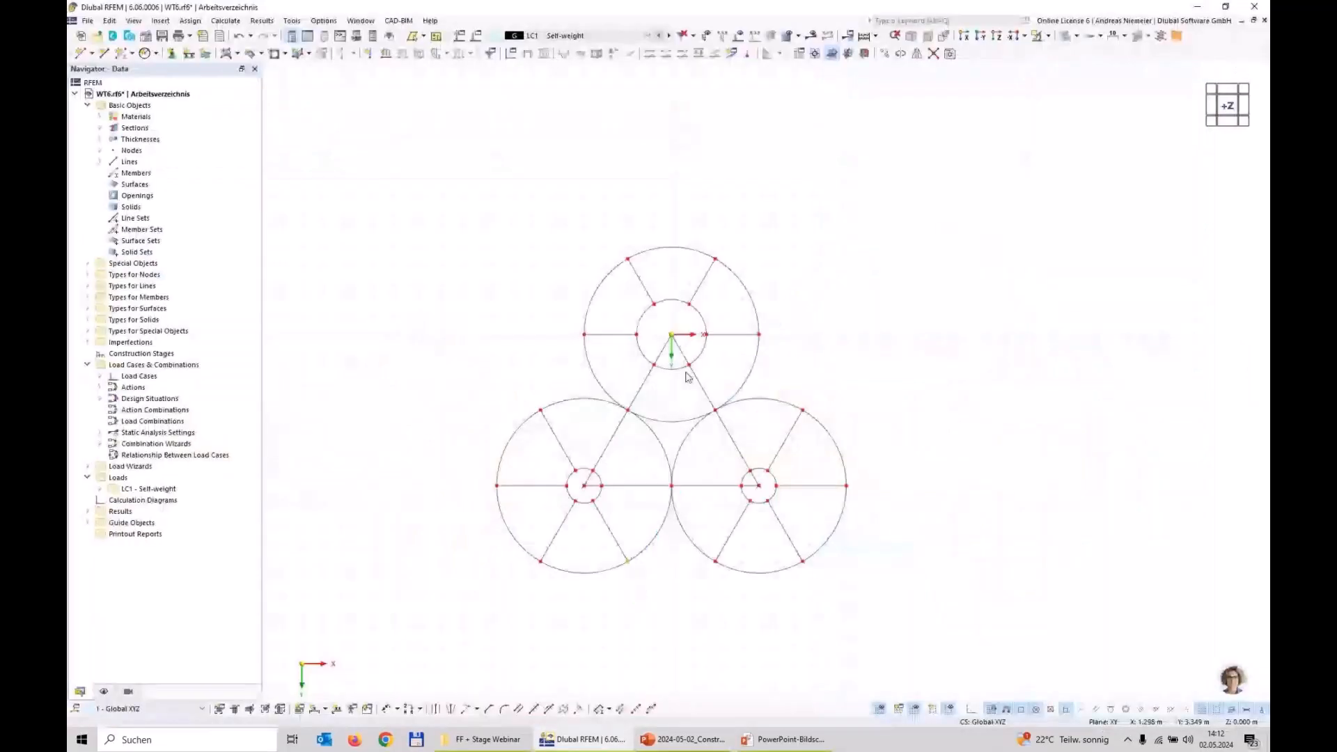
Draw a closed boundary of twelve single lines through the outward-facing division nodes of the three large circles.
{"action": "left_click", "coordinate": [103, 53]}
{"action": "left_click", "coordinate": [497, 486]}
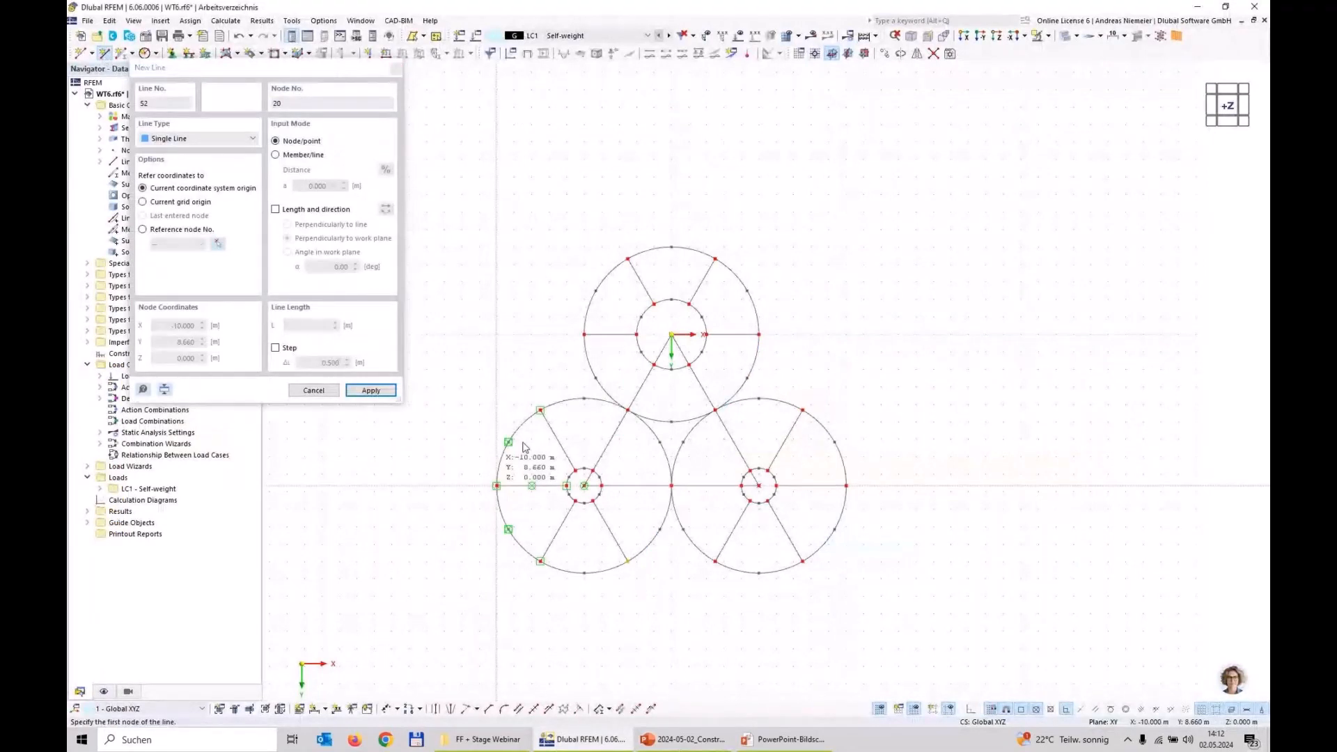
{"action": "left_click", "coordinate": [540, 410]}
{"action": "left_click", "coordinate": [628, 259]}
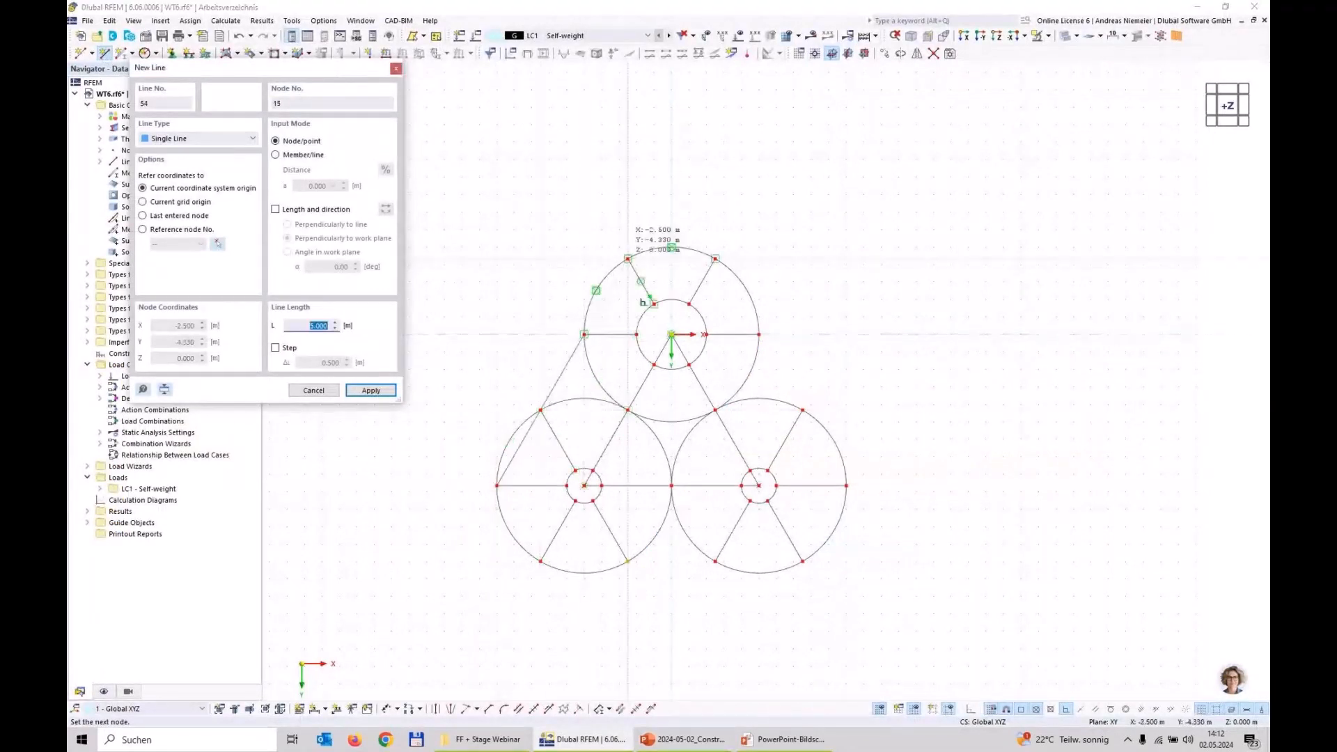
{"action": "left_click", "coordinate": [715, 258]}
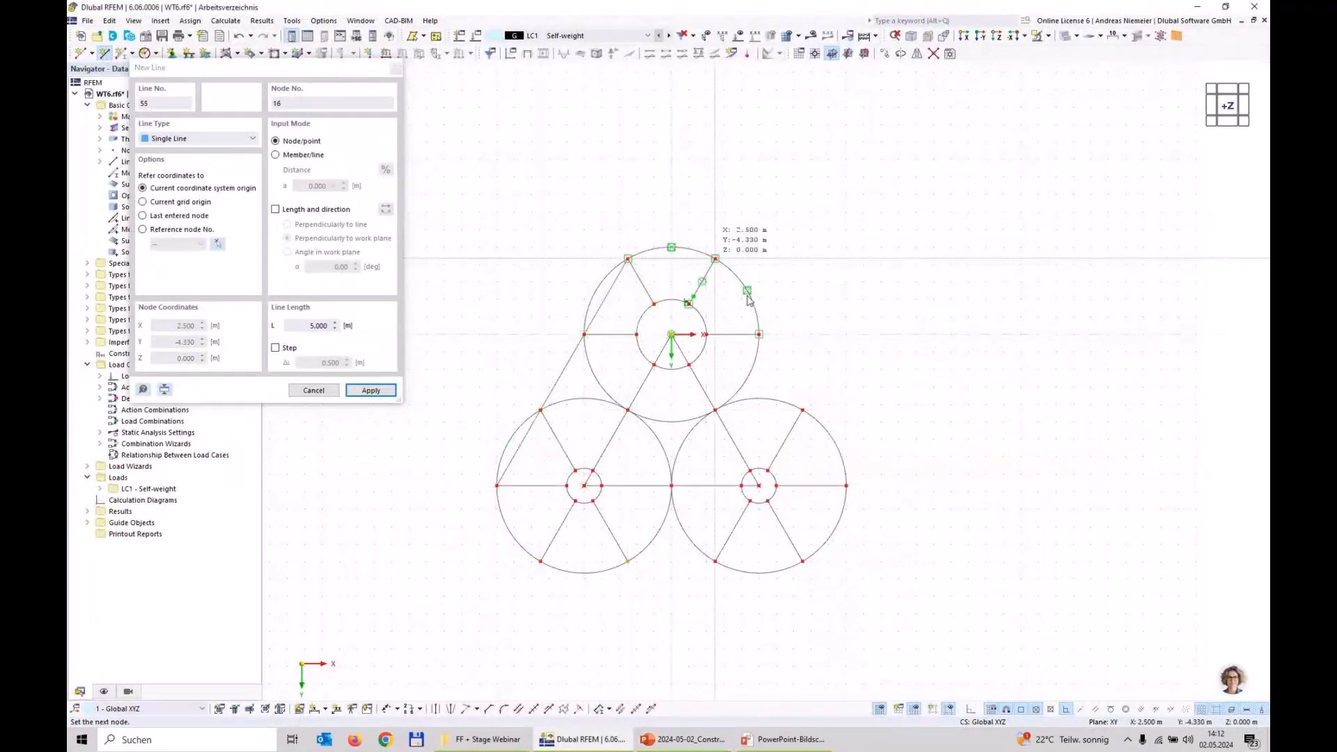
{"action": "left_click", "coordinate": [759, 334]}
{"action": "left_click", "coordinate": [803, 411]}
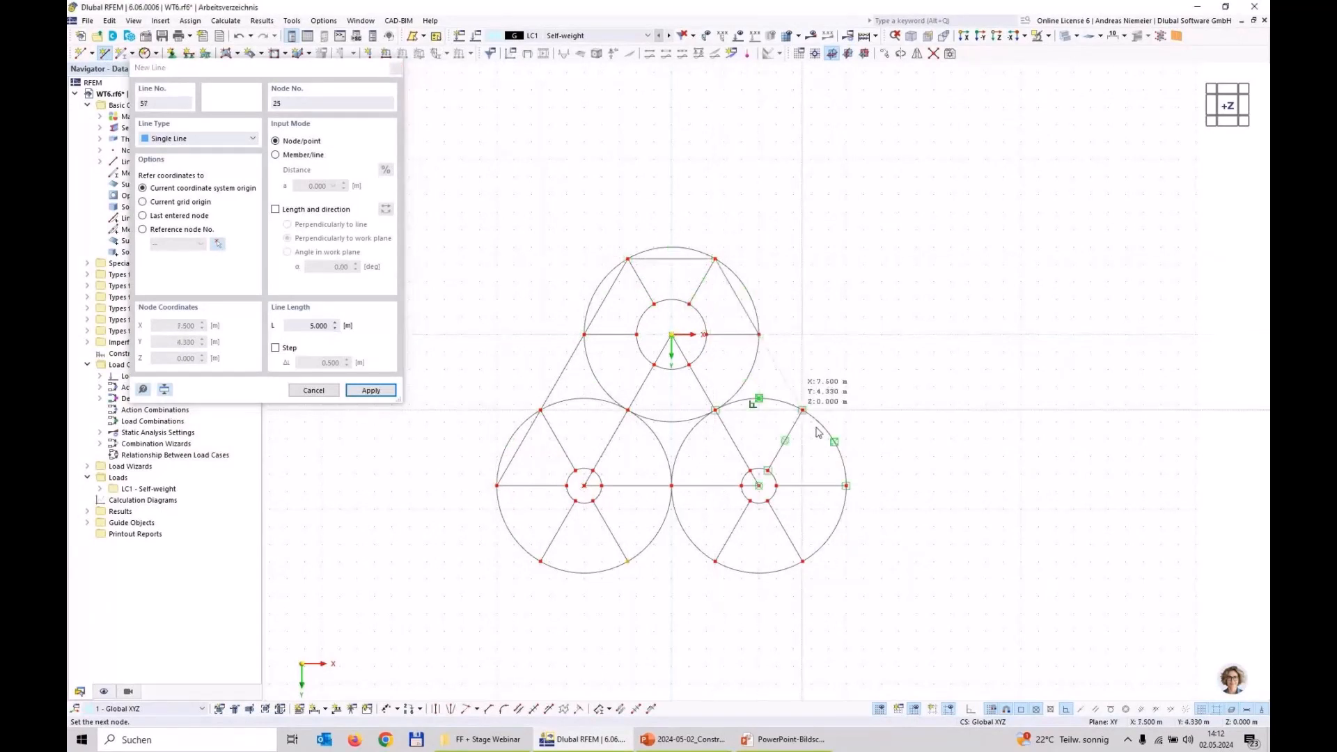
{"action": "left_click", "coordinate": [846, 485]}
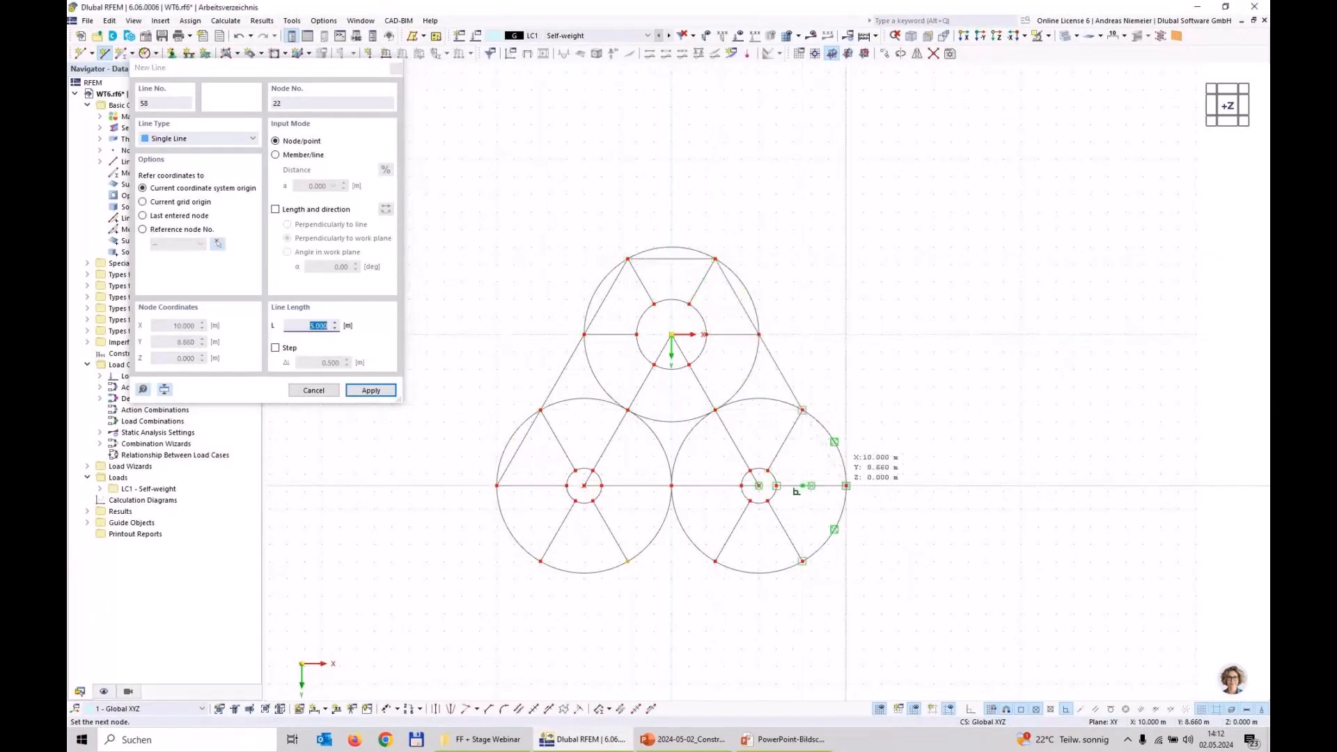
{"action": "left_click", "coordinate": [799, 569]}
{"action": "left_click", "coordinate": [803, 562]}
{"action": "left_click", "coordinate": [716, 561]}
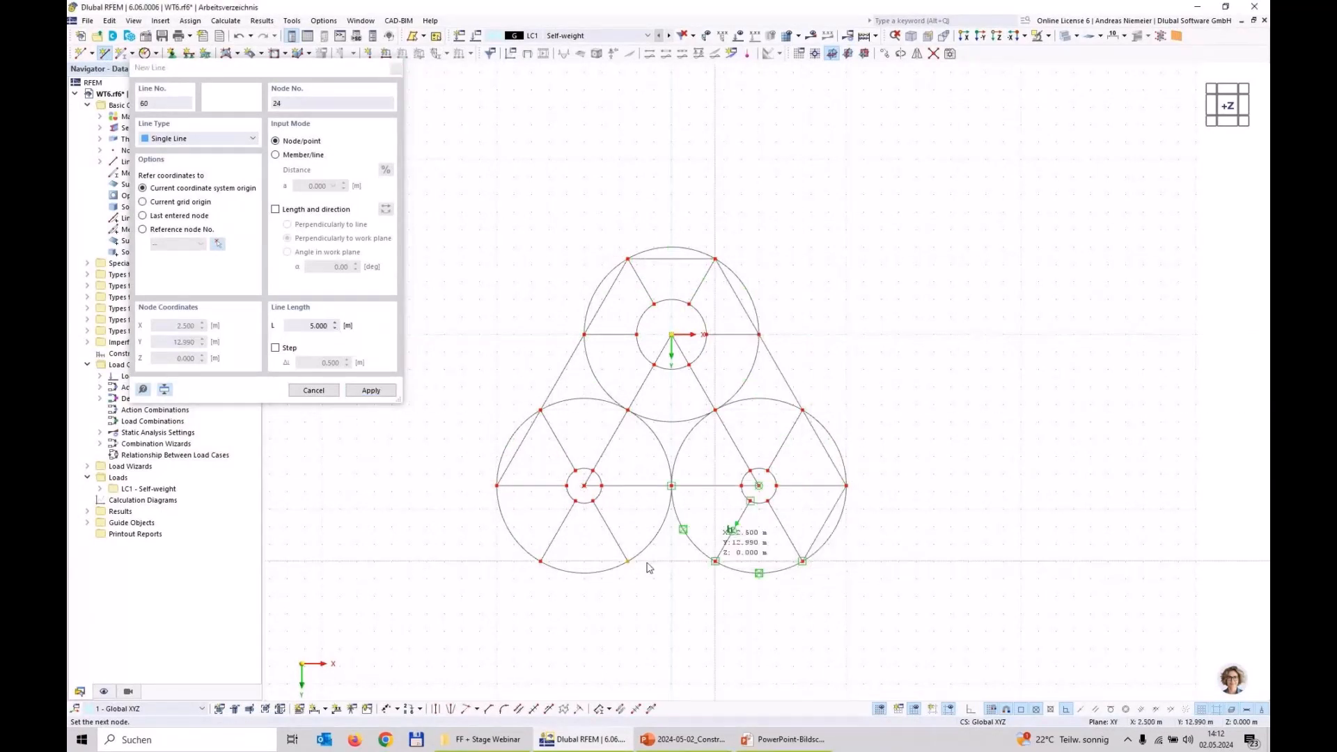
{"action": "left_click", "coordinate": [654, 535]}
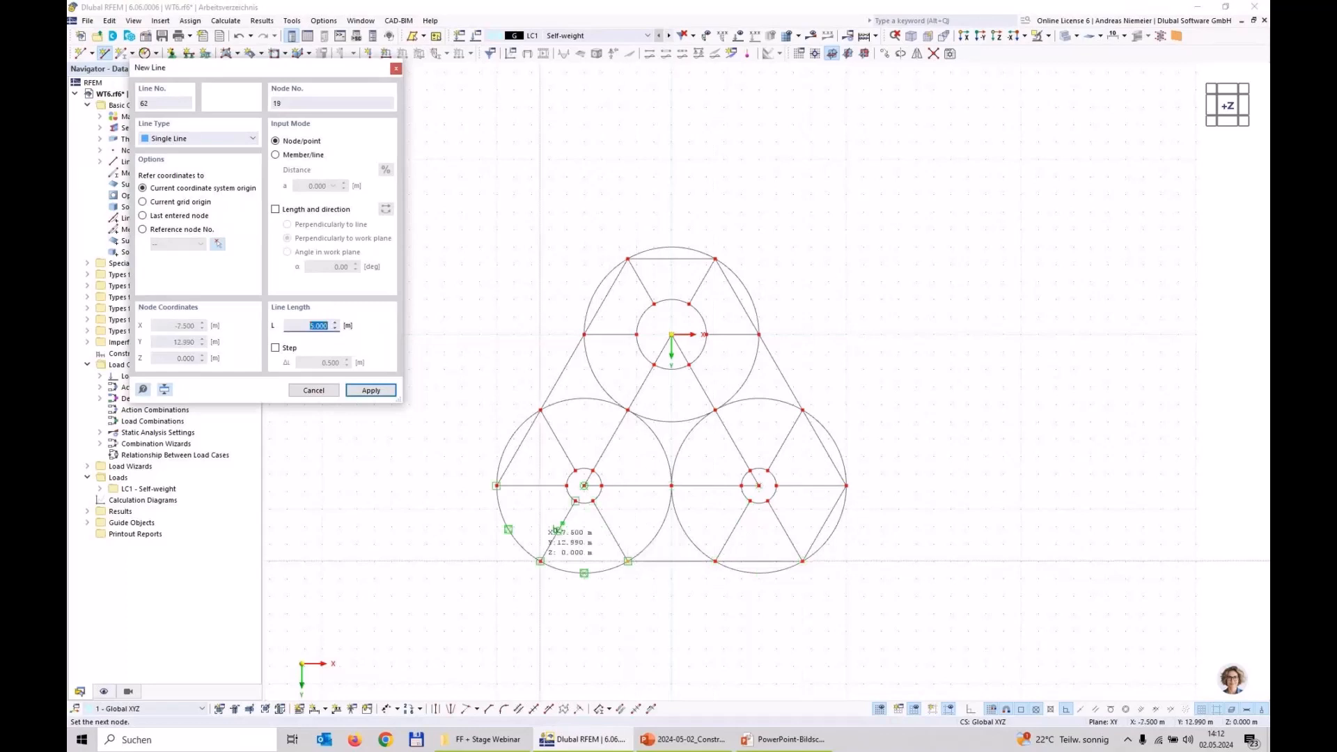
{"action": "left_click", "coordinate": [540, 562]}
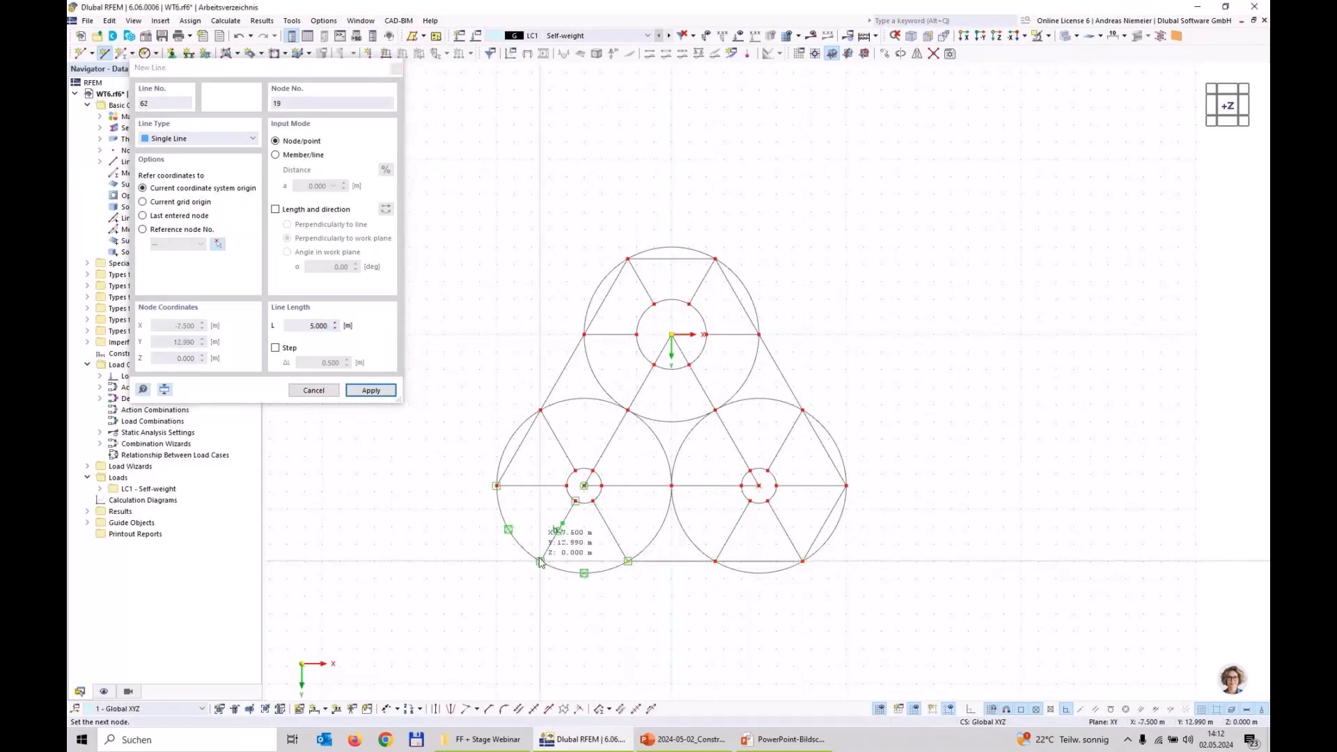
{"action": "left_click", "coordinate": [496, 485]}
{"action": "key", "text": "Escape"}
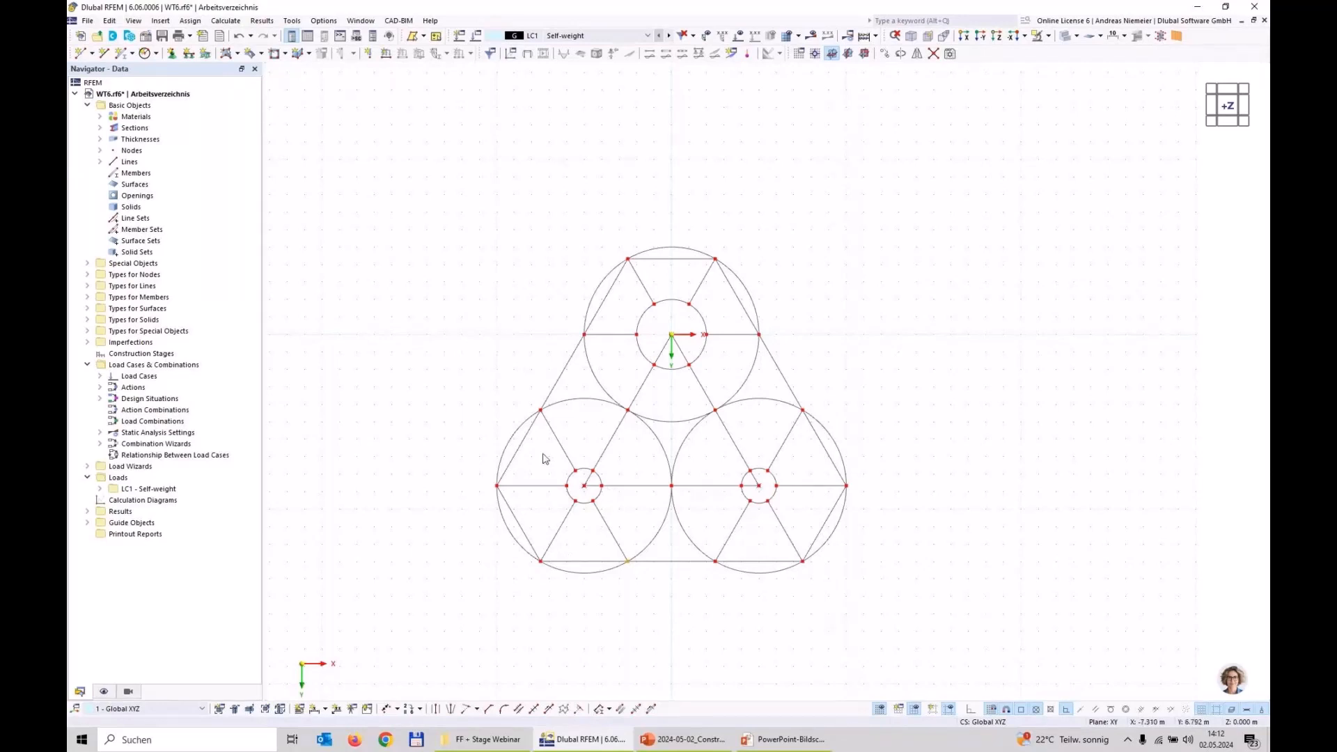
Select the inner circles at both base corners and move them by -5 m in Z without copying.
{"action": "left_click_drag", "start_coordinate": [545, 459], "coordinate": [613, 512]}
{"action": "left_click_drag", "start_coordinate": [717, 456], "coordinate": [798, 516]}
{"action": "scroll", "coordinate": [685, 507], "scroll_direction": "up", "scroll_amount": 5}
{"action": "left_click_drag", "start_coordinate": [692, 501], "coordinate": [661, 468]}
{"action": "left_click_drag", "start_coordinate": [1129, 498], "coordinate": [1108, 470]}
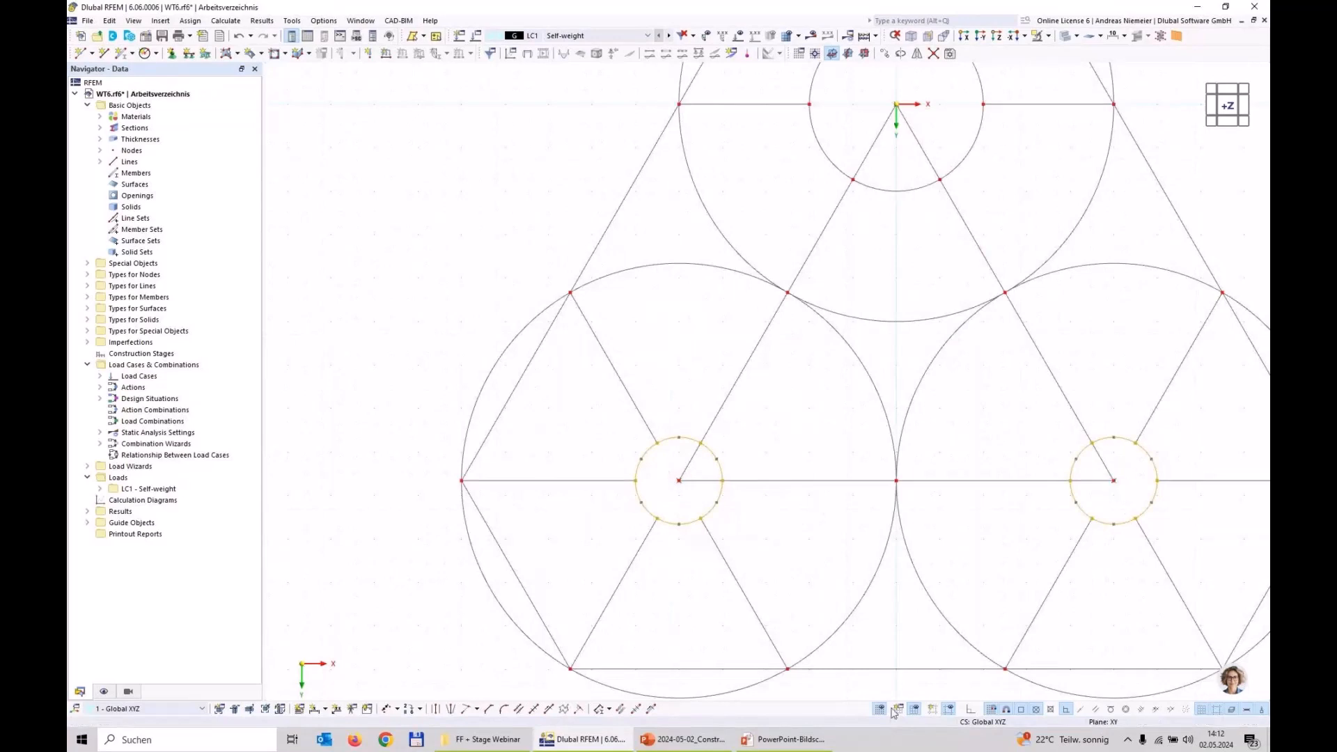
{"action": "left_click", "coordinate": [885, 54]}
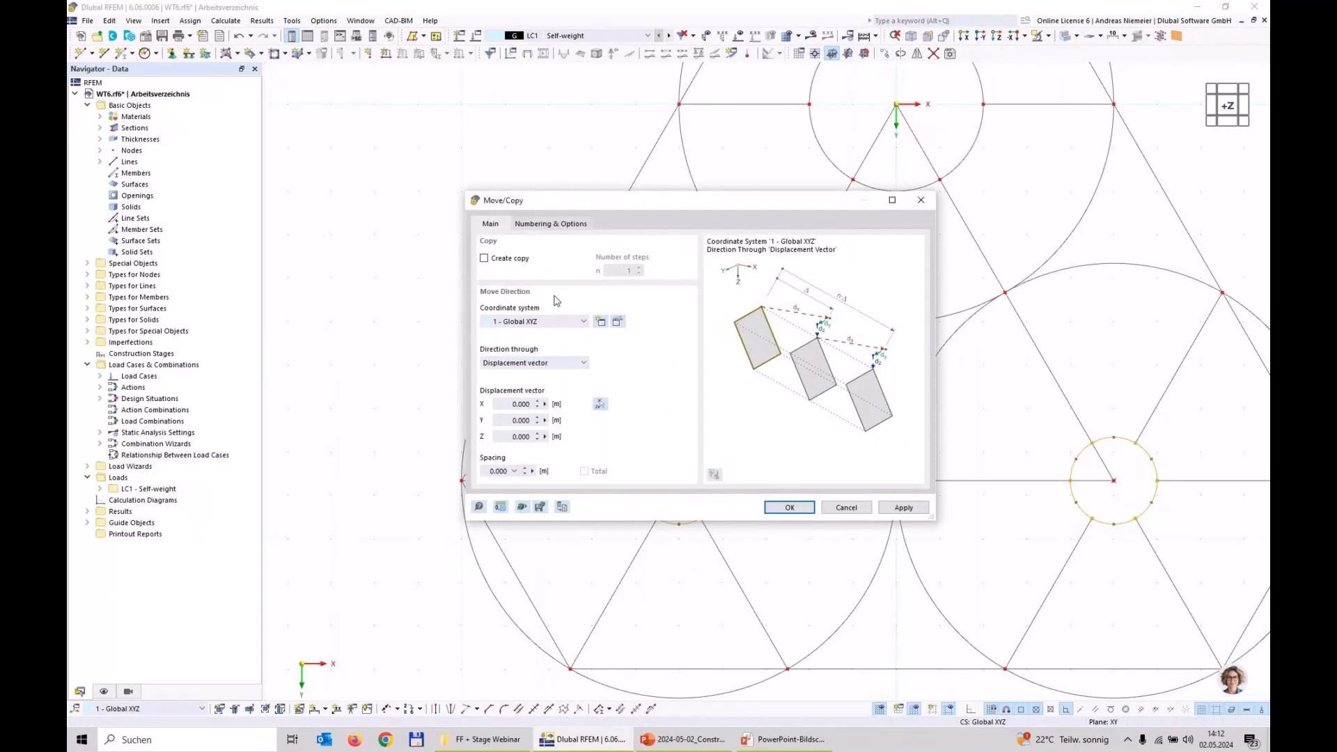
{"action": "left_click", "coordinate": [523, 439]}
{"action": "type", "text": "-5"}
{"action": "left_click", "coordinate": [789, 507]}
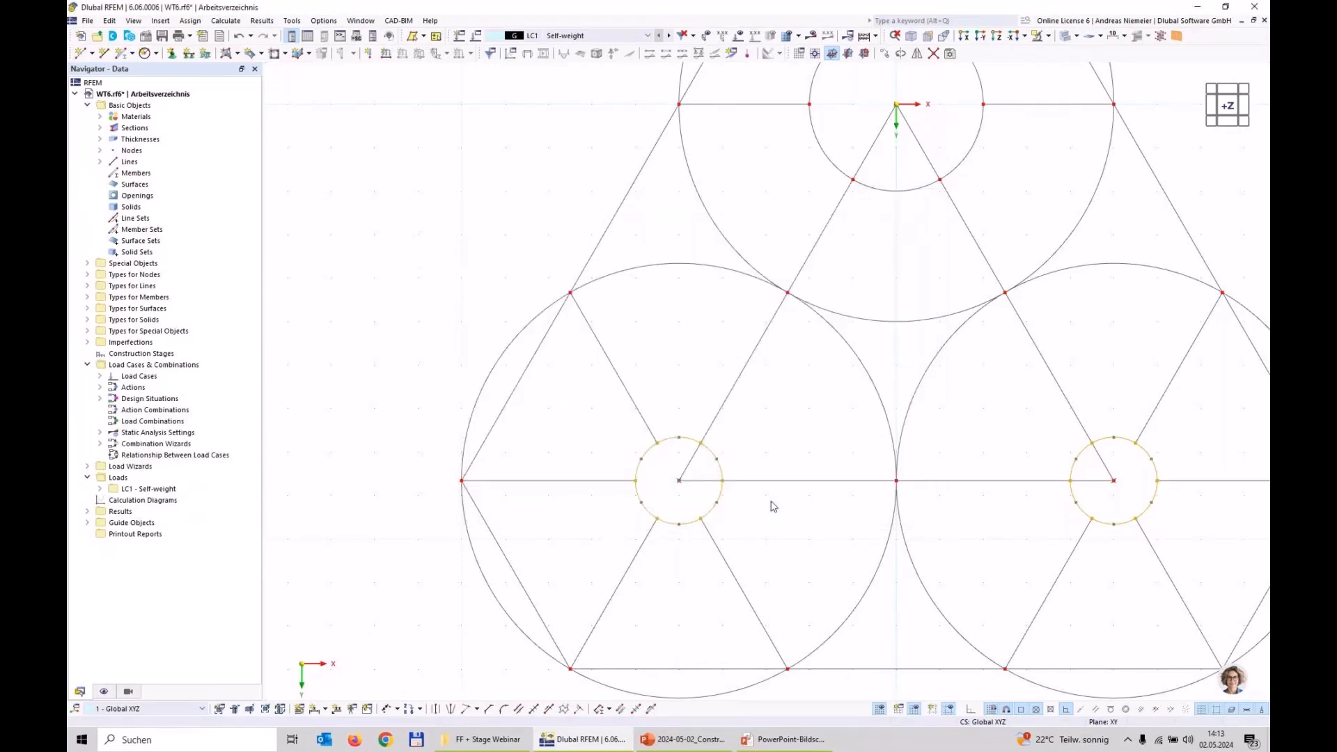
Select the inner circle around the apex and move it by 5 m in Z without copying.
{"action": "scroll", "coordinate": [724, 397], "scroll_direction": "down", "scroll_amount": 3}
{"action": "scroll", "coordinate": [776, 190], "scroll_direction": "up", "scroll_amount": 2}
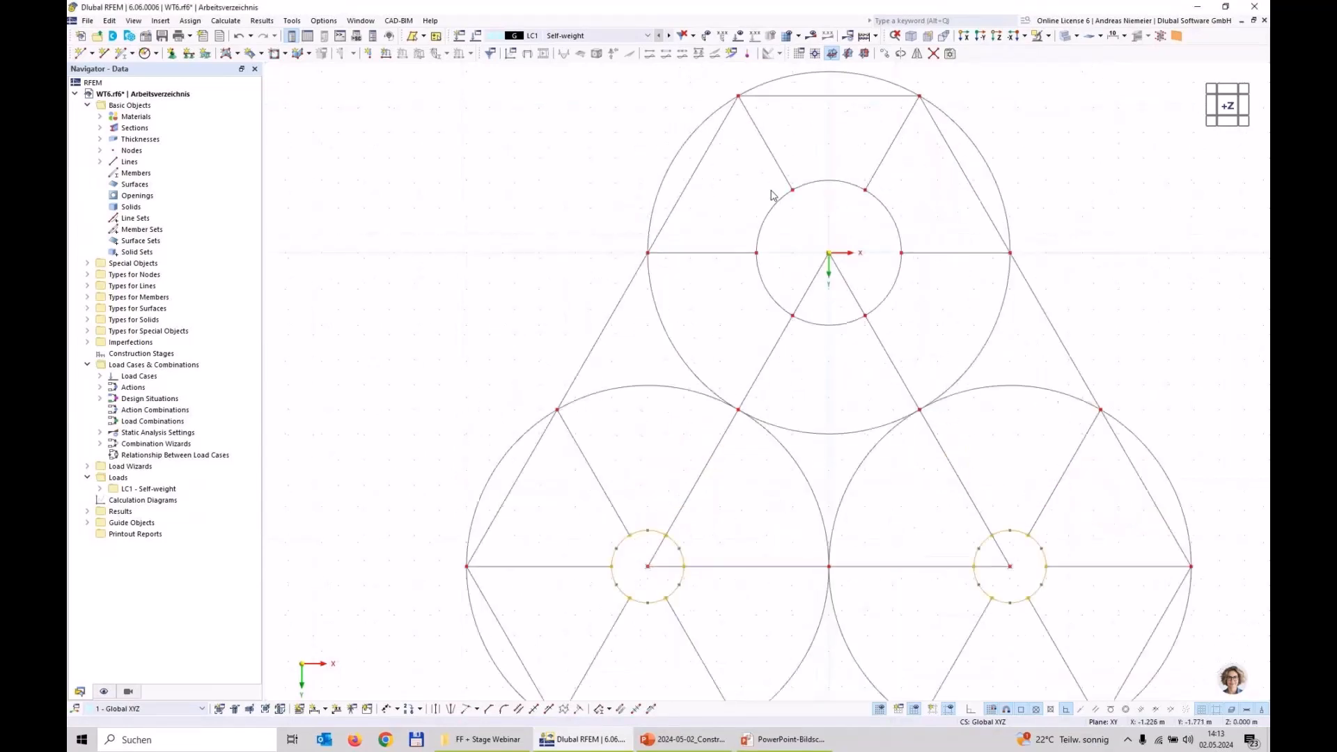
{"action": "left_click_drag", "start_coordinate": [742, 162], "coordinate": [931, 343]}
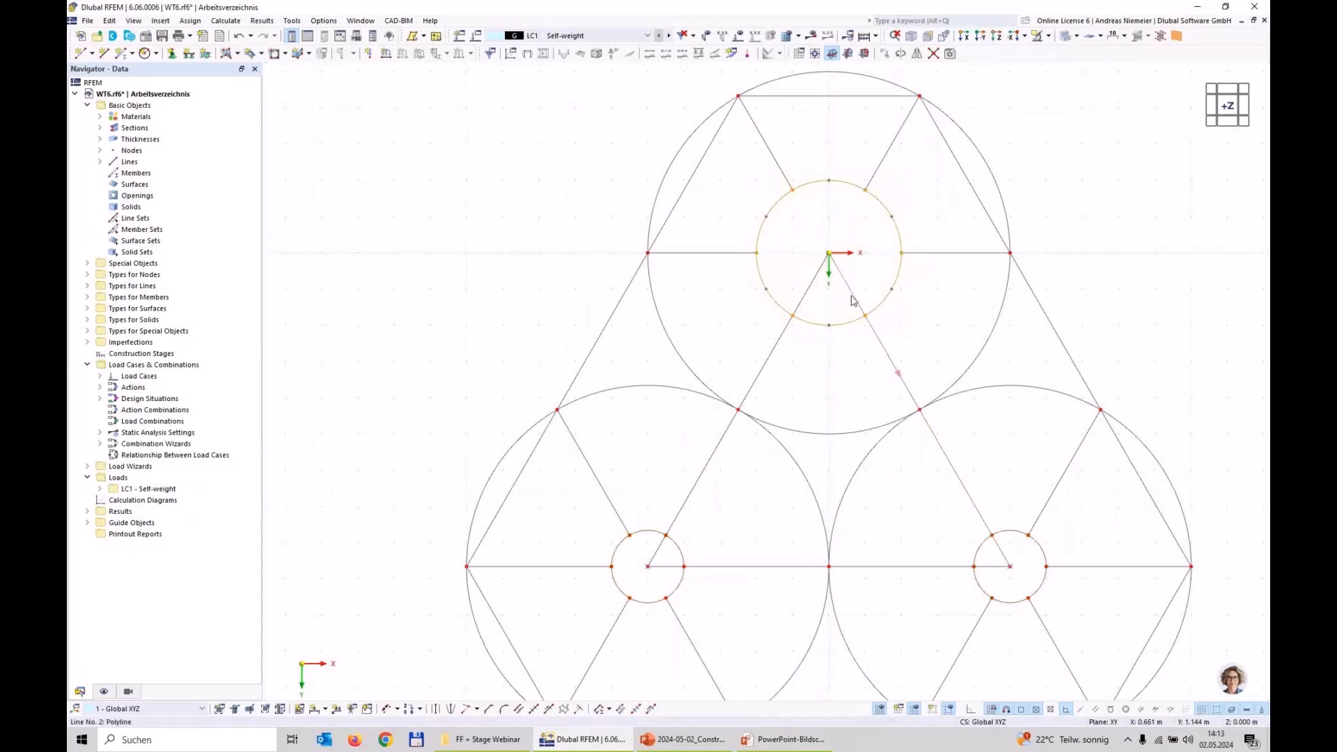
{"action": "left_click", "coordinate": [883, 52]}
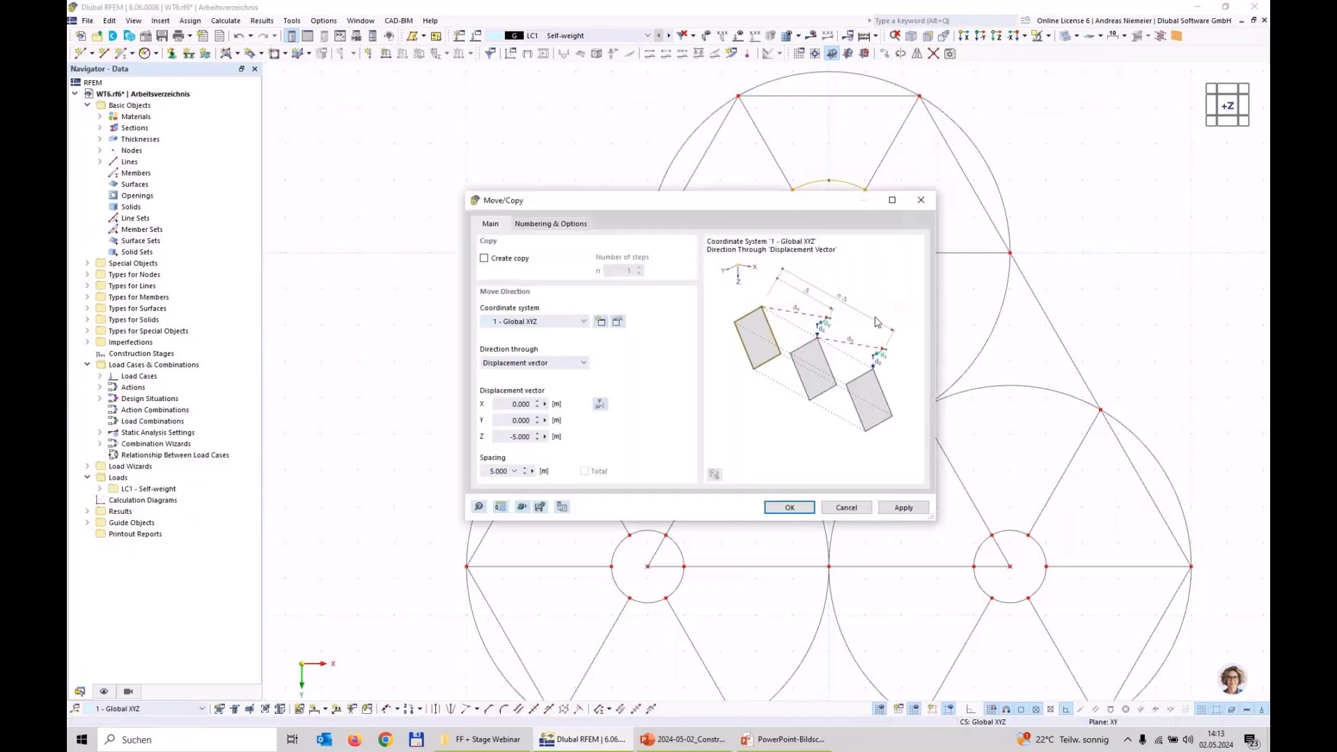
{"action": "double_click", "coordinate": [503, 438]}
{"action": "type", "text": "5"}
{"action": "left_click", "coordinate": [771, 507]}
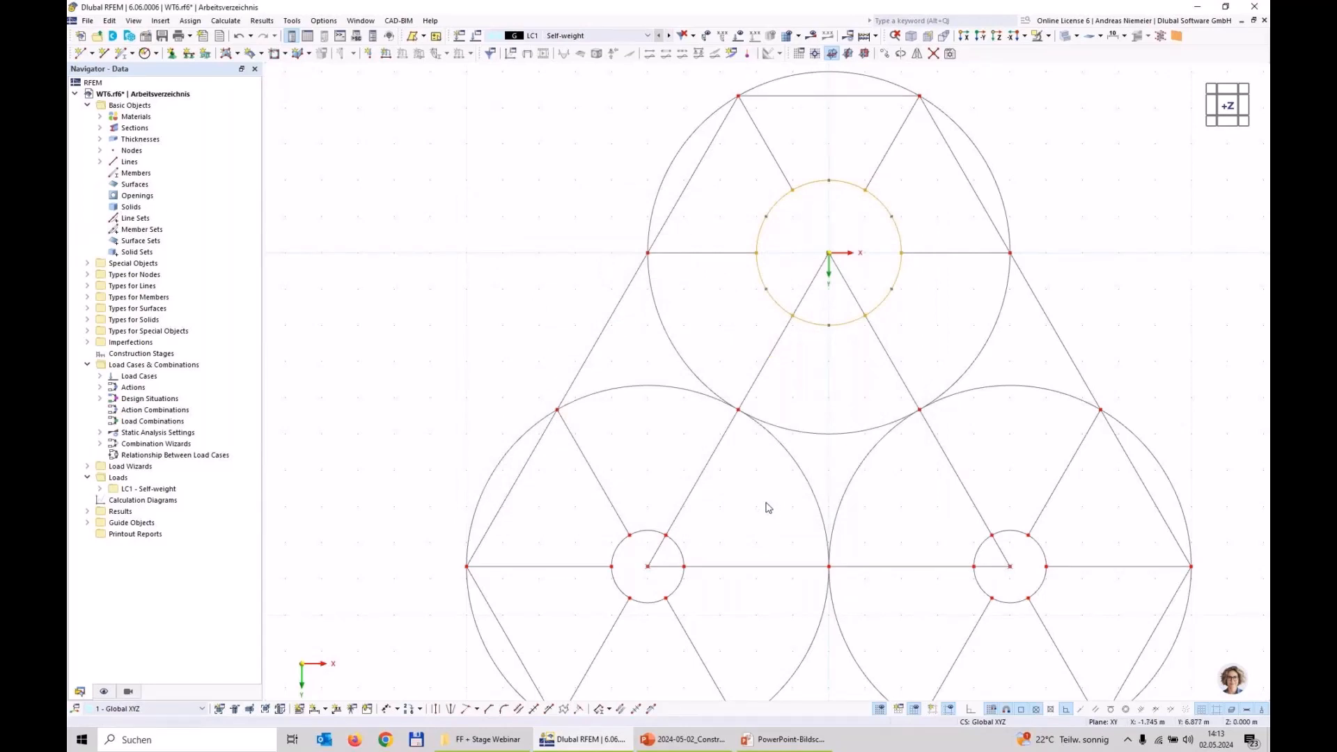
Draw a single line connecting the facing nodes of the two raised inner circles.
{"action": "key", "text": "ctrl+1"}
{"action": "scroll", "coordinate": [894, 439], "scroll_direction": "down", "scroll_amount": 2}
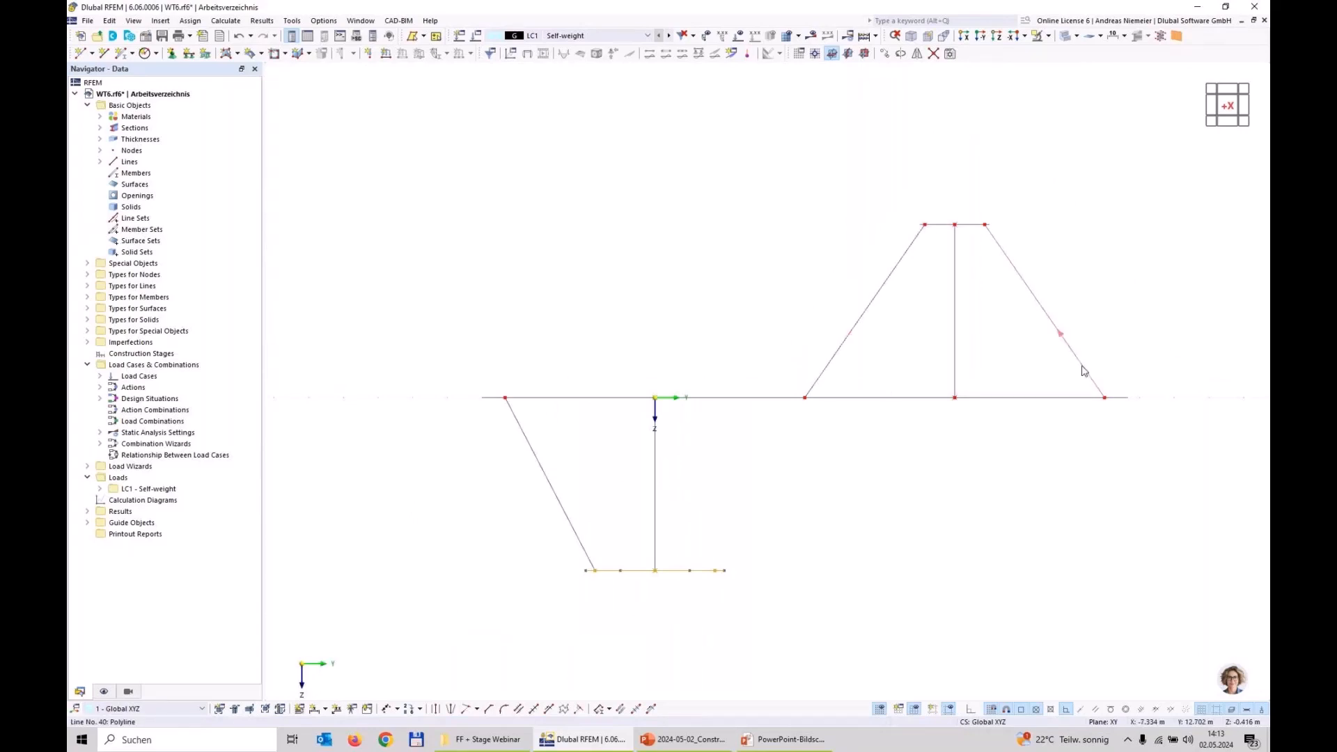
{"action": "middle_click_drag", "start_coordinate": [801, 508], "coordinate": [792, 362], "text": "ctrl"}
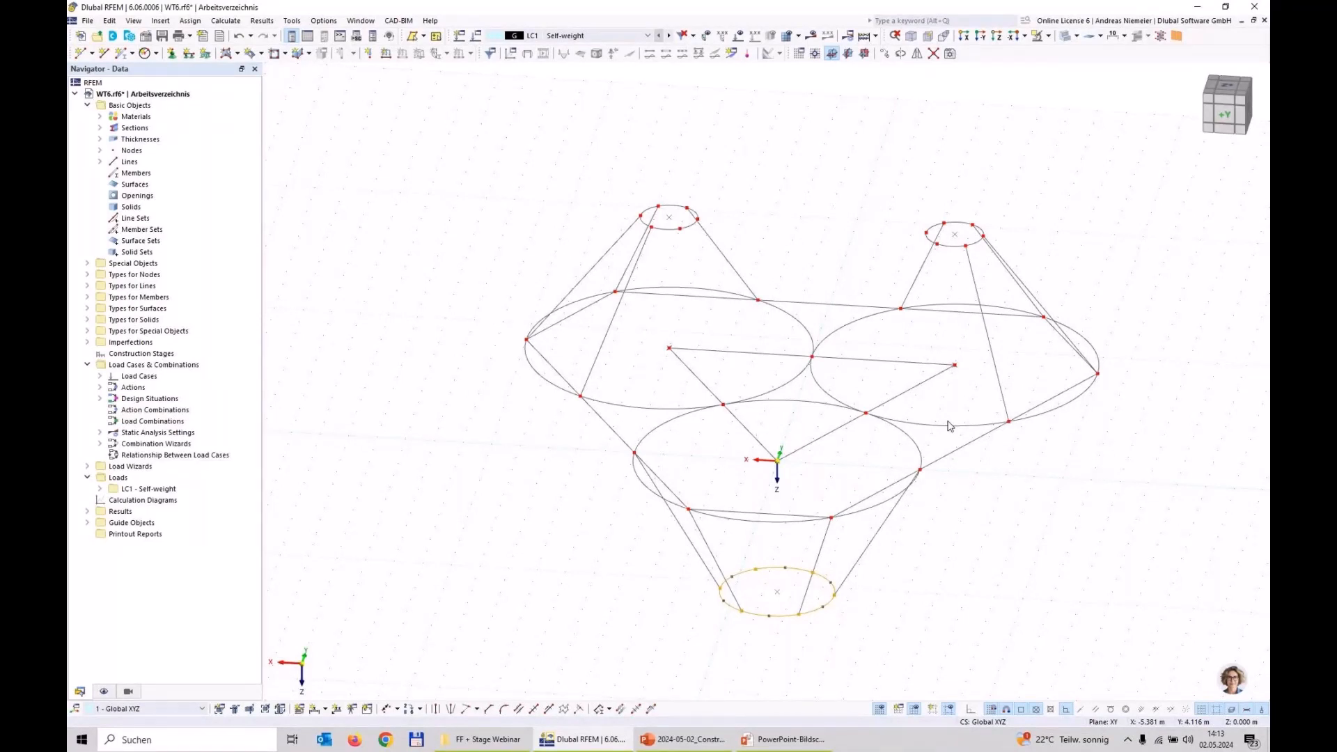
{"action": "left_click", "coordinate": [103, 52]}
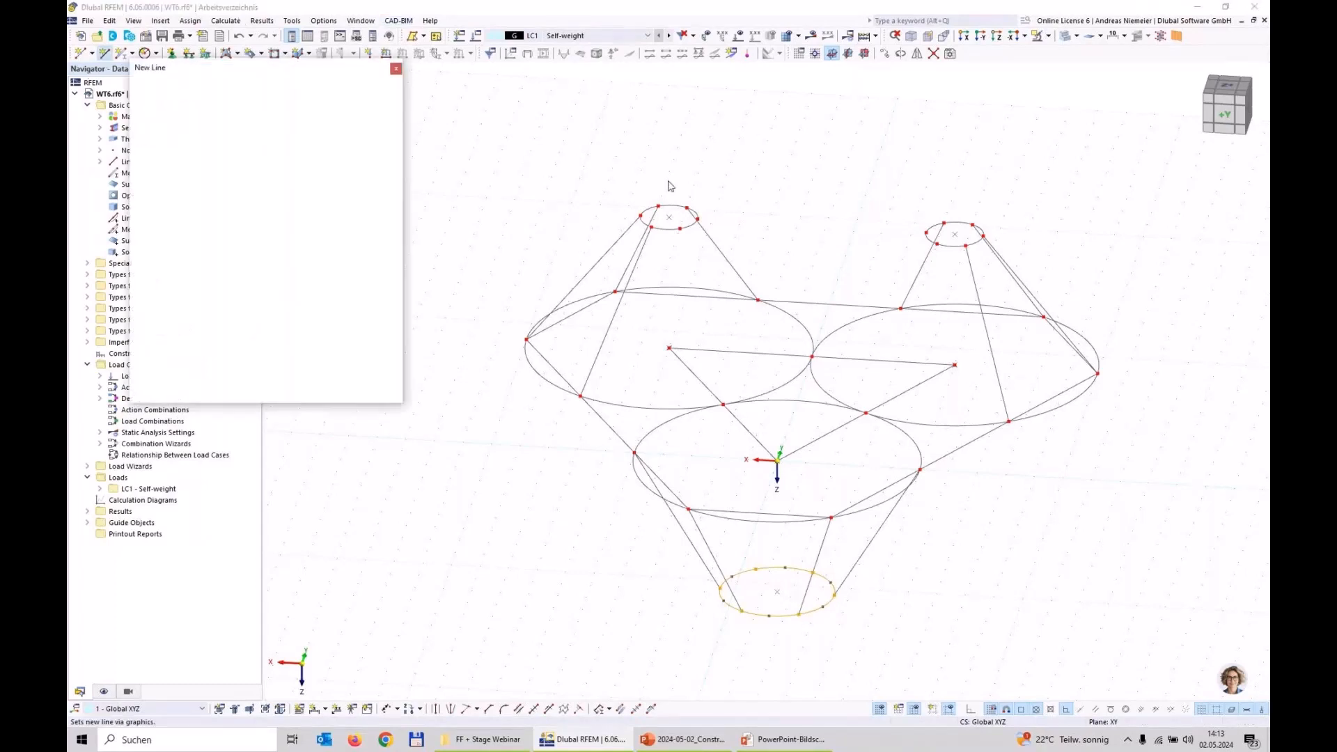
{"action": "scroll", "coordinate": [730, 221], "scroll_direction": "up", "scroll_amount": 4}
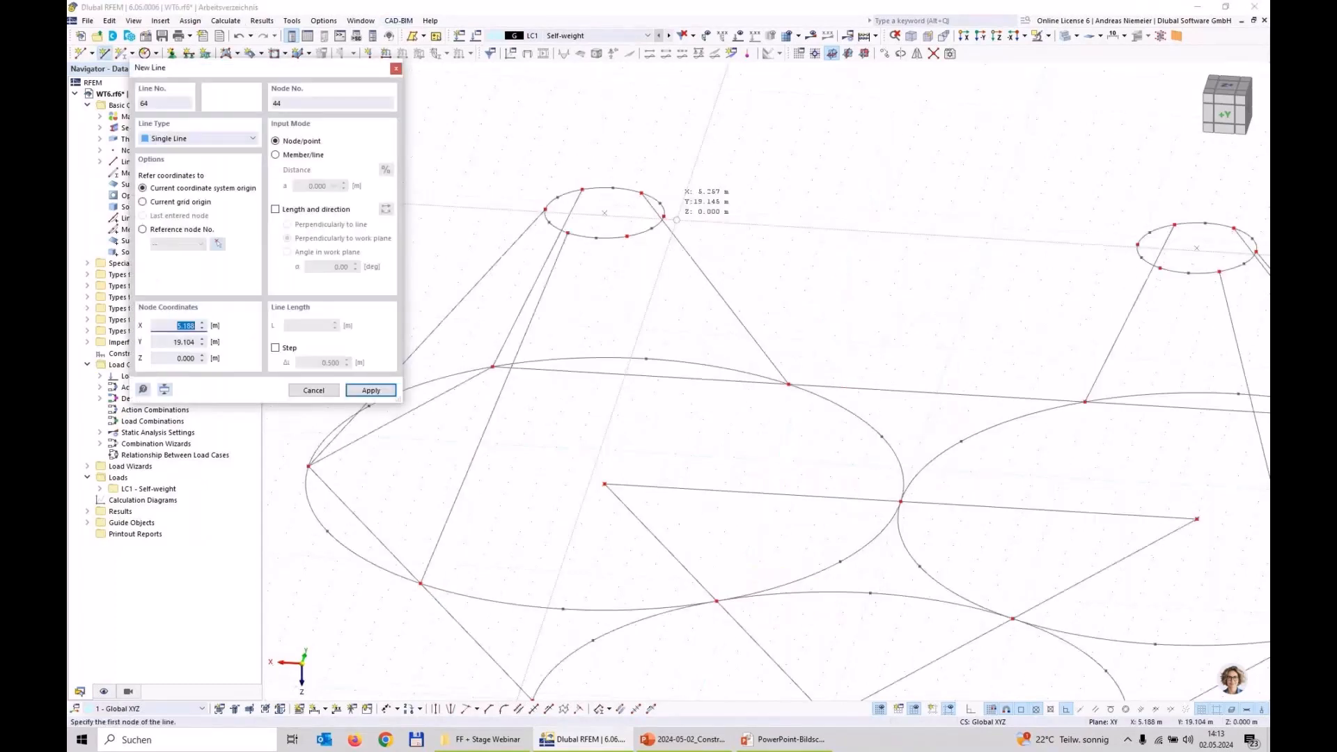
{"action": "left_click", "coordinate": [663, 215]}
{"action": "scroll", "coordinate": [788, 247], "scroll_direction": "down", "scroll_amount": 2}
{"action": "scroll", "coordinate": [984, 238], "scroll_direction": "up", "scroll_amount": 1}
{"action": "scroll", "coordinate": [989, 239], "scroll_direction": "up", "scroll_amount": 1}
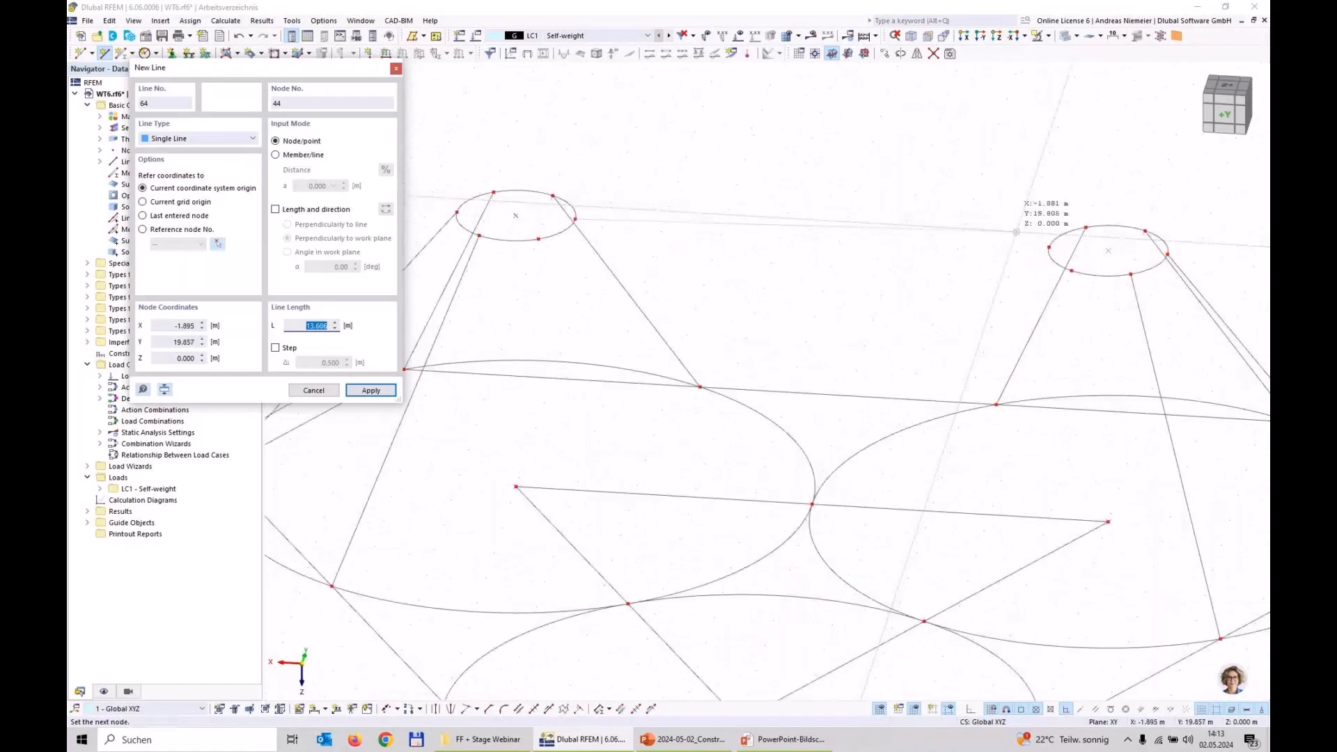
{"action": "left_click", "coordinate": [1042, 229]}
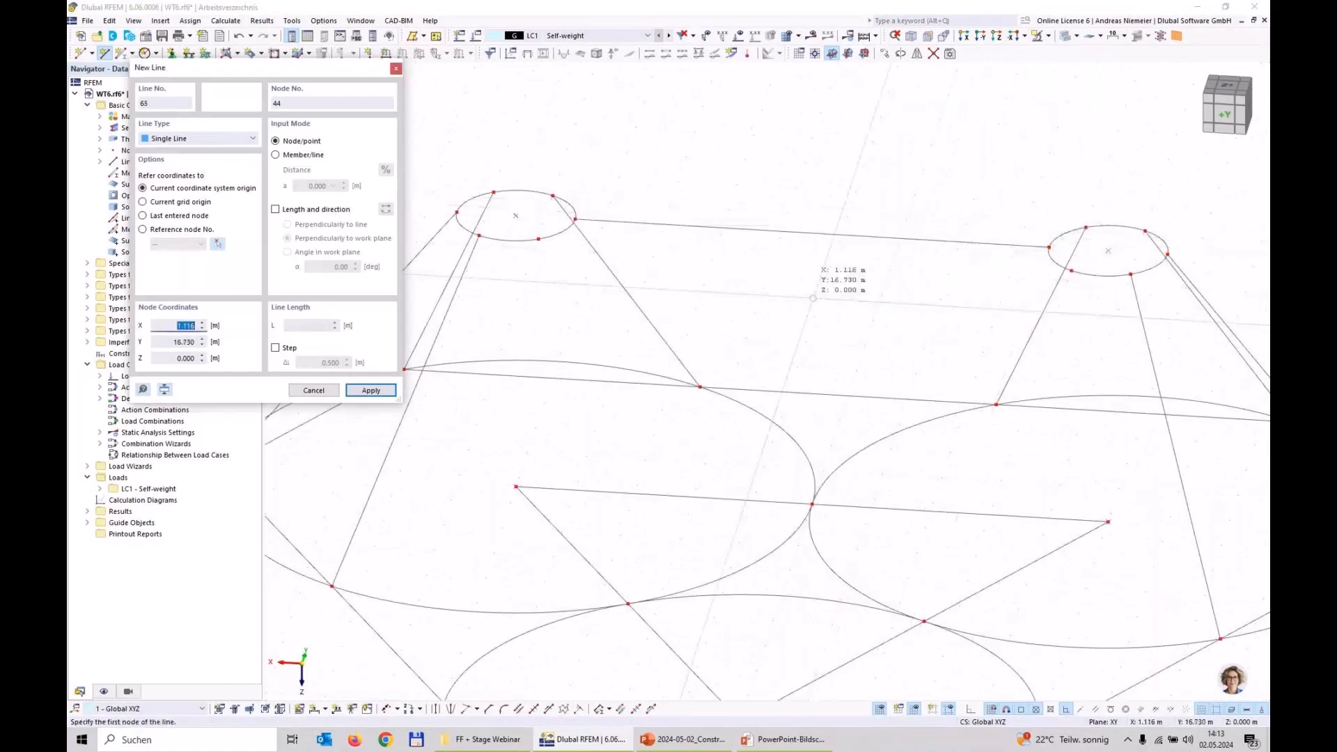
{"action": "key", "text": "Escape"}
Draw single lines joining the ridge line's midpoint to the midpoint of the boundary line beneath it and to the apex circle's two tangent nodes.
{"action": "middle_click_drag", "start_coordinate": [837, 303], "coordinate": [761, 278]}
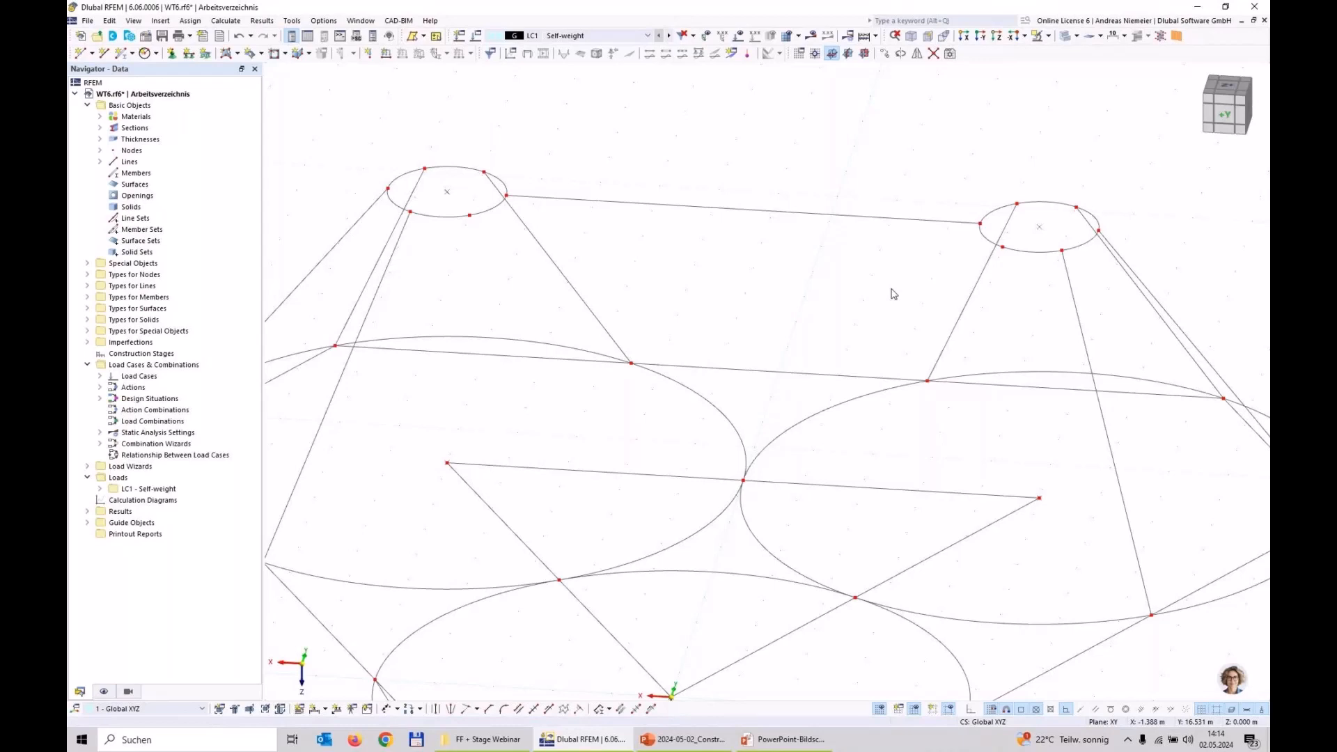
{"action": "left_click", "coordinate": [104, 54]}
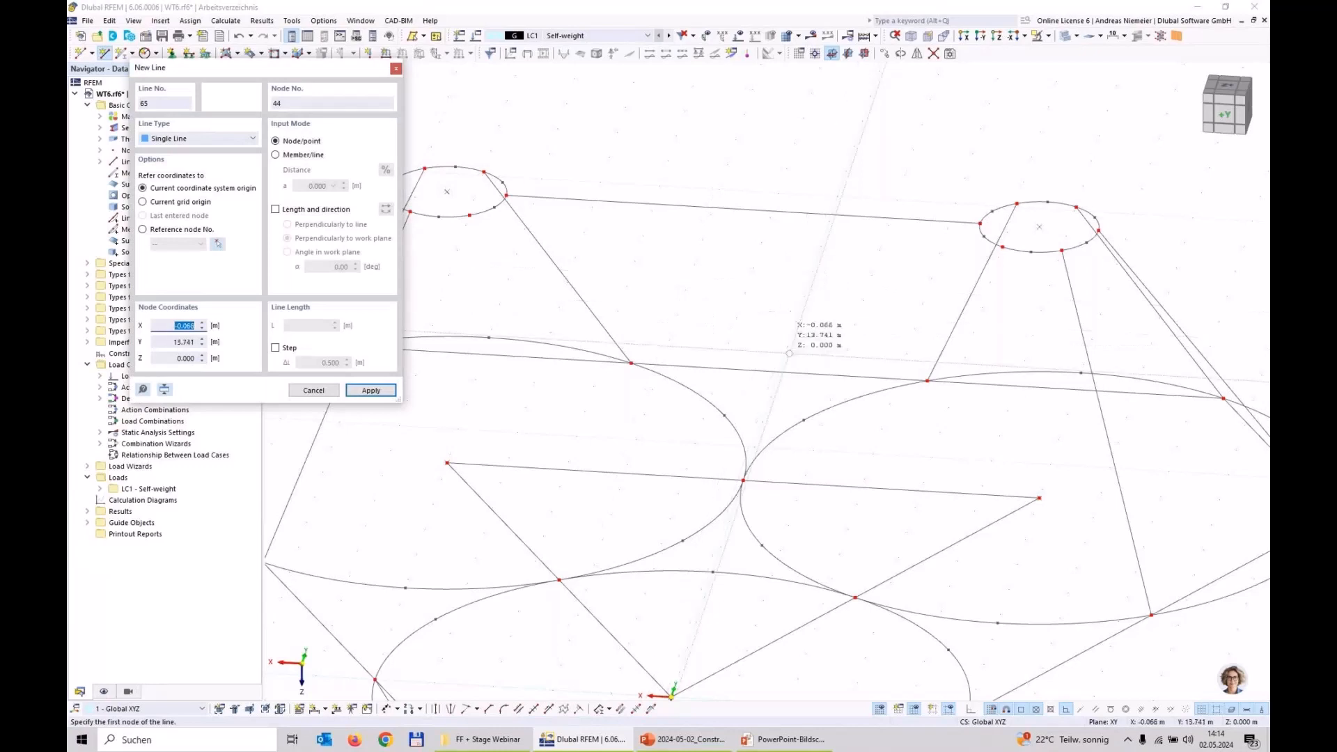
{"action": "left_click", "coordinate": [779, 372]}
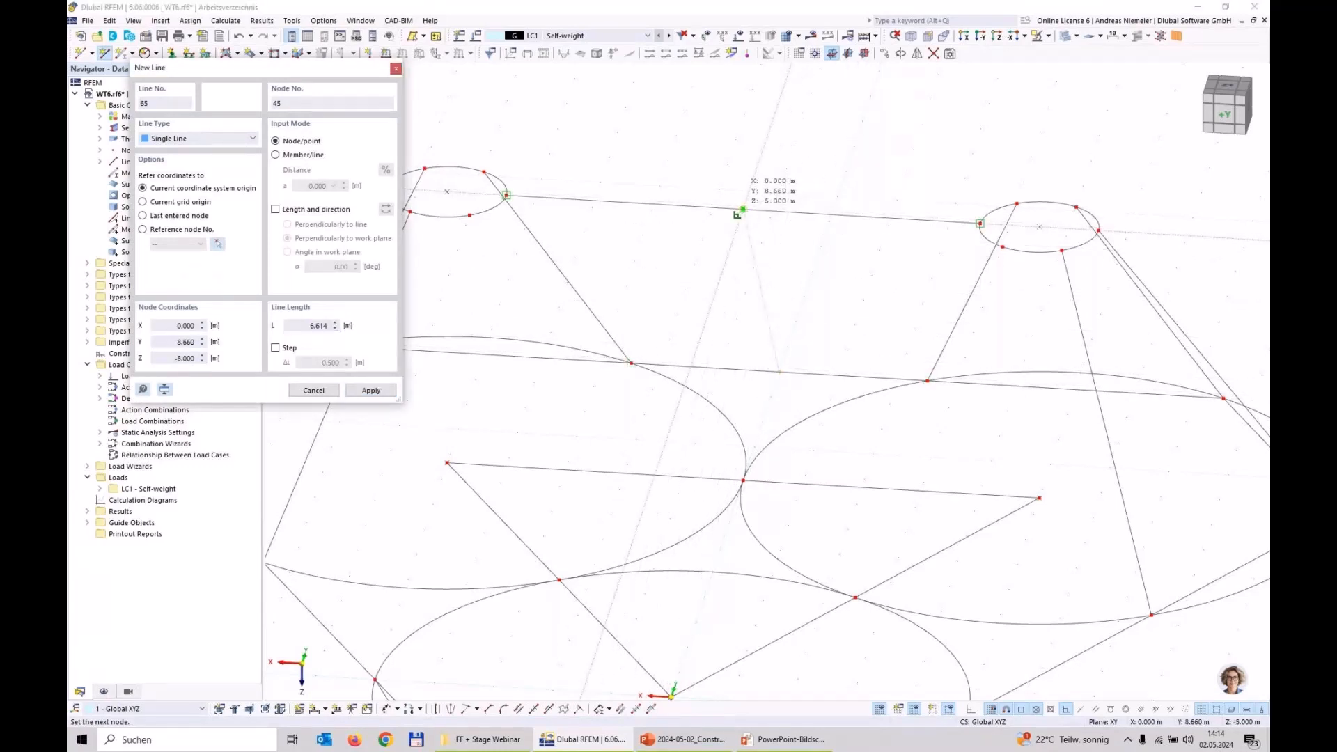
{"action": "left_click", "coordinate": [740, 212]}
{"action": "scroll", "coordinate": [863, 191], "scroll_direction": "down", "scroll_amount": 3}
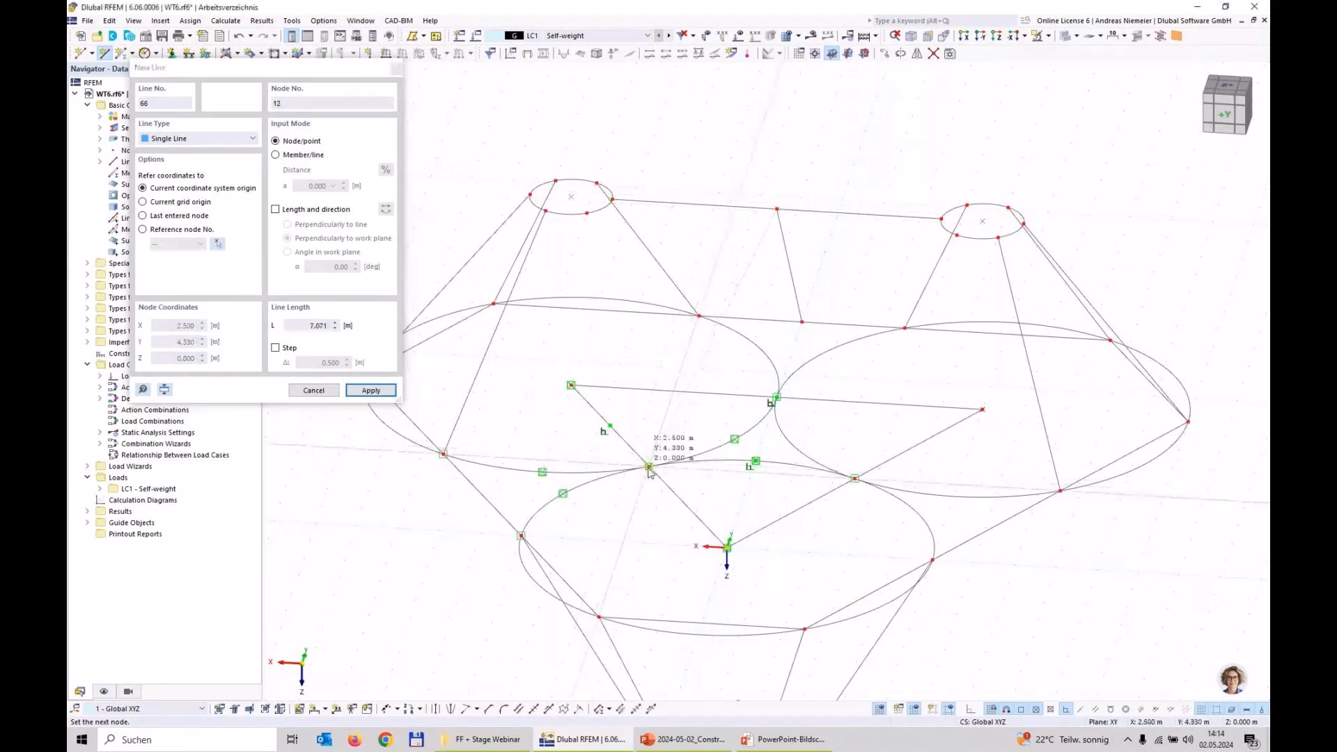
{"action": "left_click", "coordinate": [718, 459]}
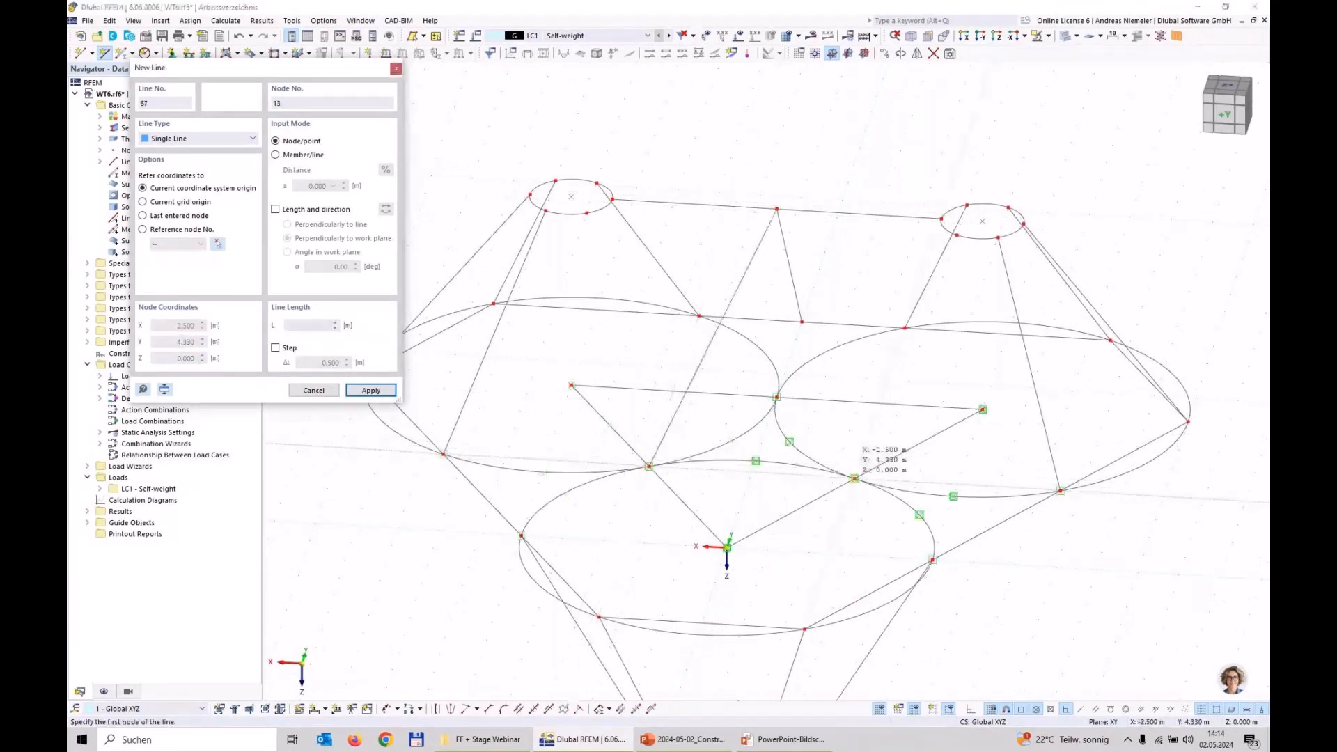
{"action": "left_click", "coordinate": [855, 478]}
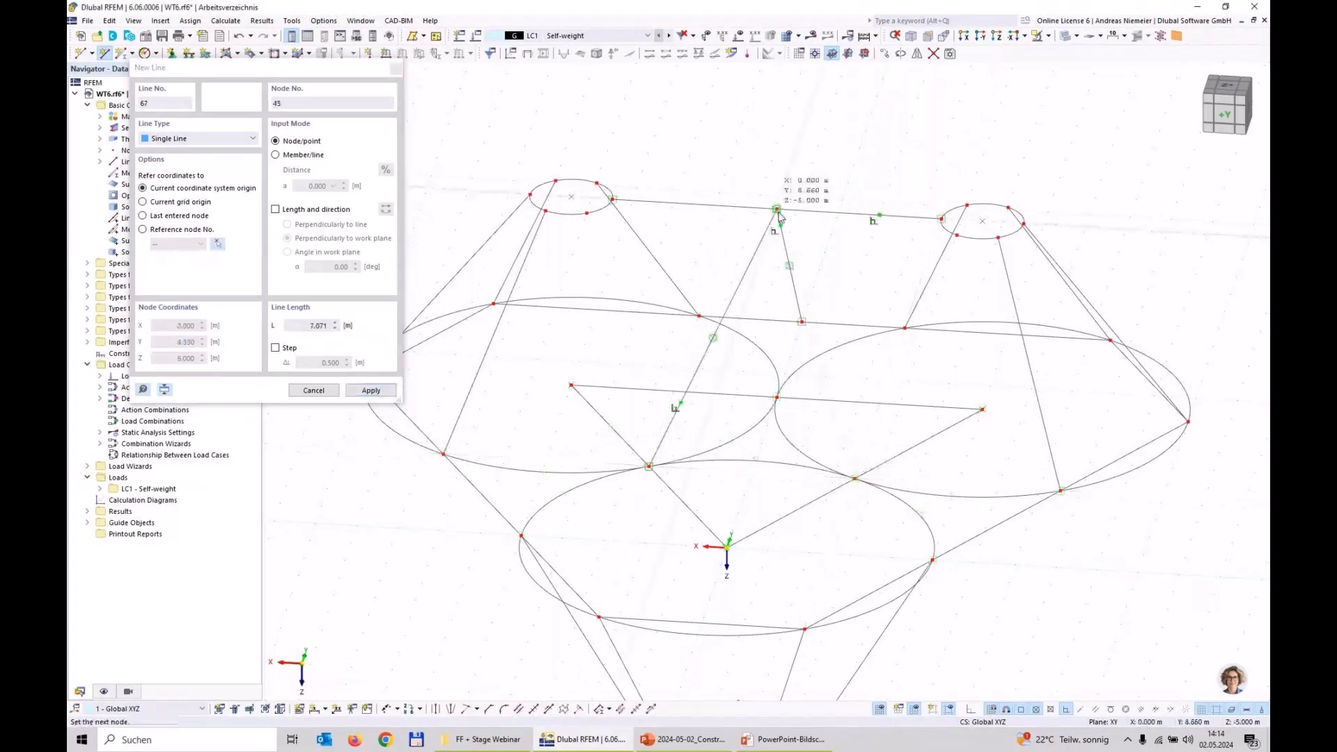
{"action": "key", "text": "Return"}
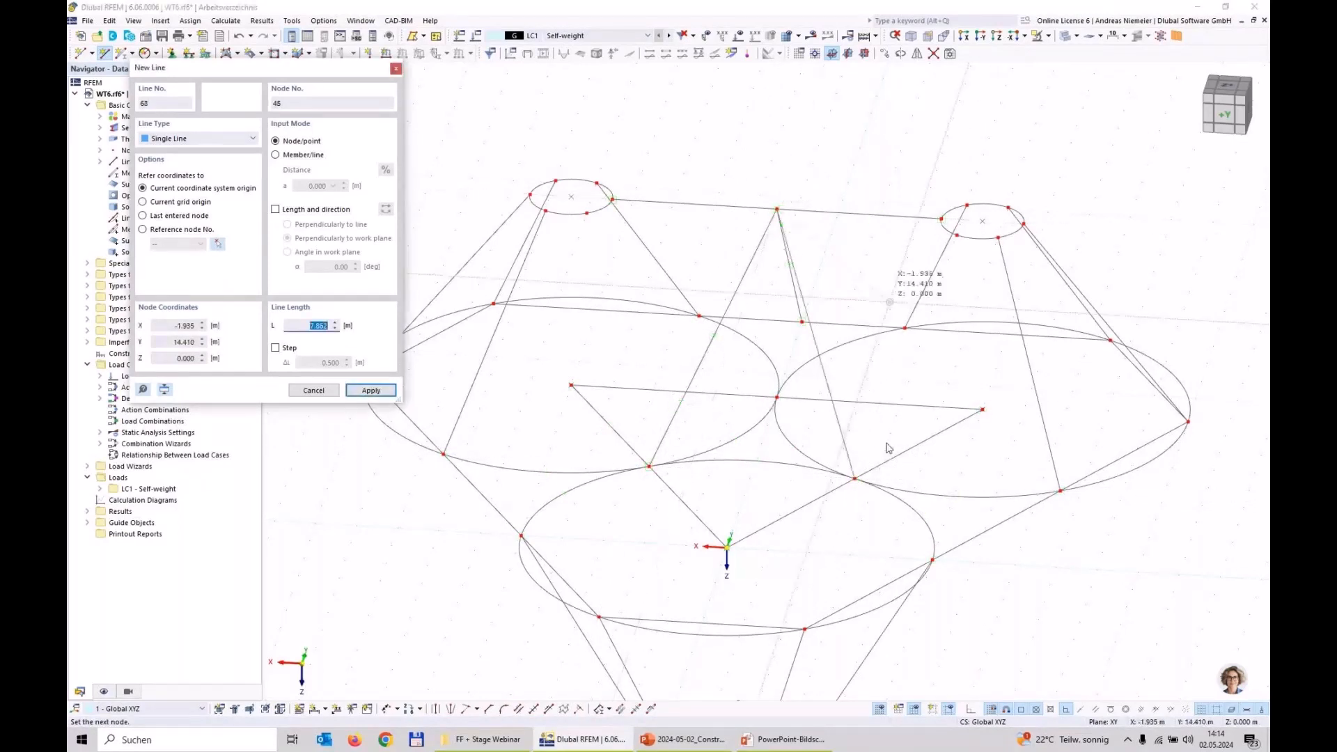
{"action": "key", "text": "Escape"}
{"action": "key", "text": "Escape"}
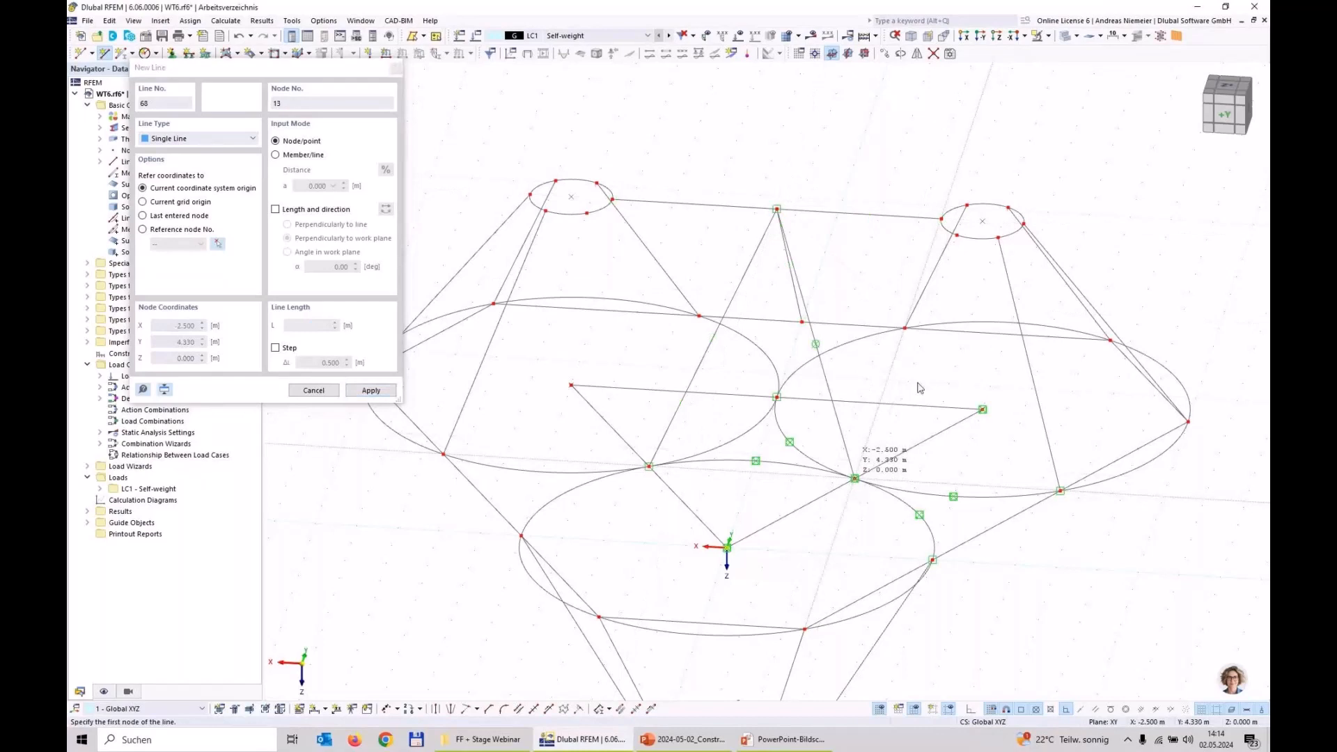
Draw a single line between each of the apex circle's two tangent nodes and the nearest node of the raised inner circle on that side.
{"action": "left_click", "coordinate": [918, 388]}
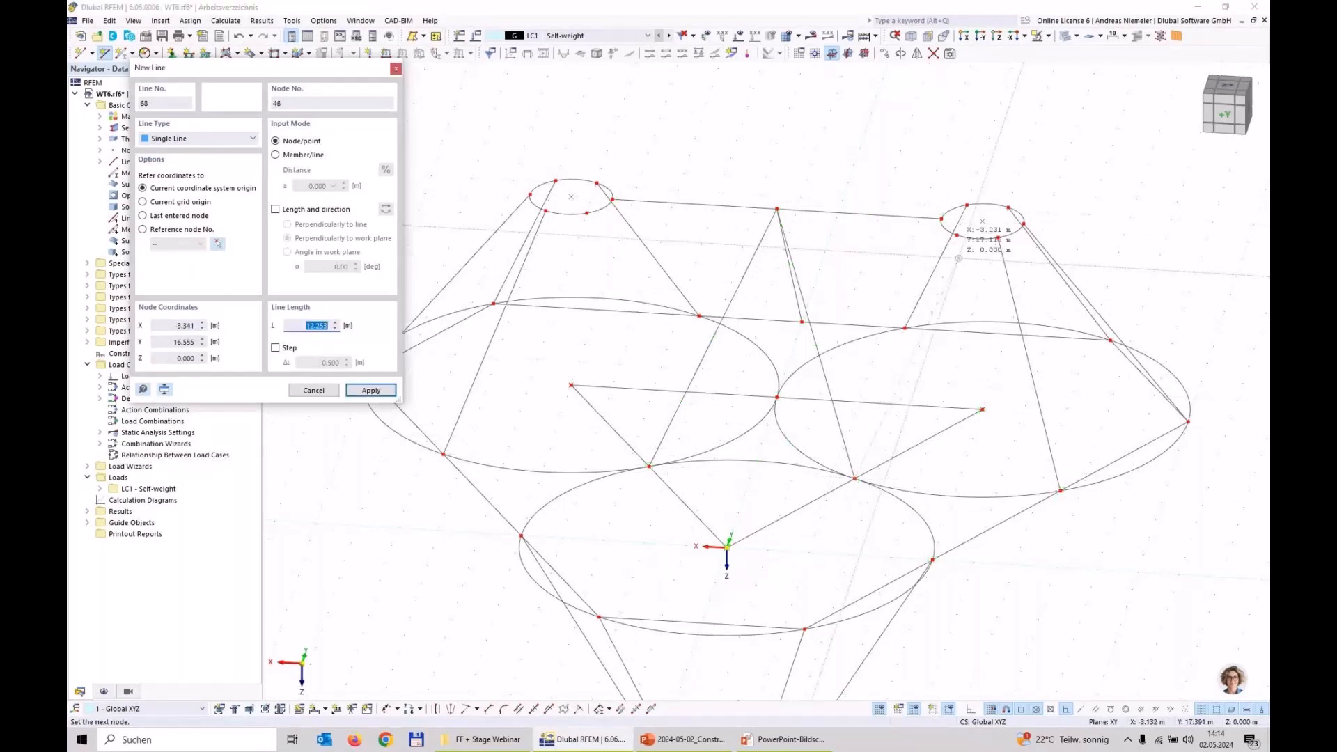
{"action": "left_click", "coordinate": [955, 242]}
{"action": "key", "text": "Escape"}
{"action": "key", "text": "Escape"}
{"action": "scroll", "coordinate": [961, 251], "scroll_direction": "up", "scroll_amount": 1}
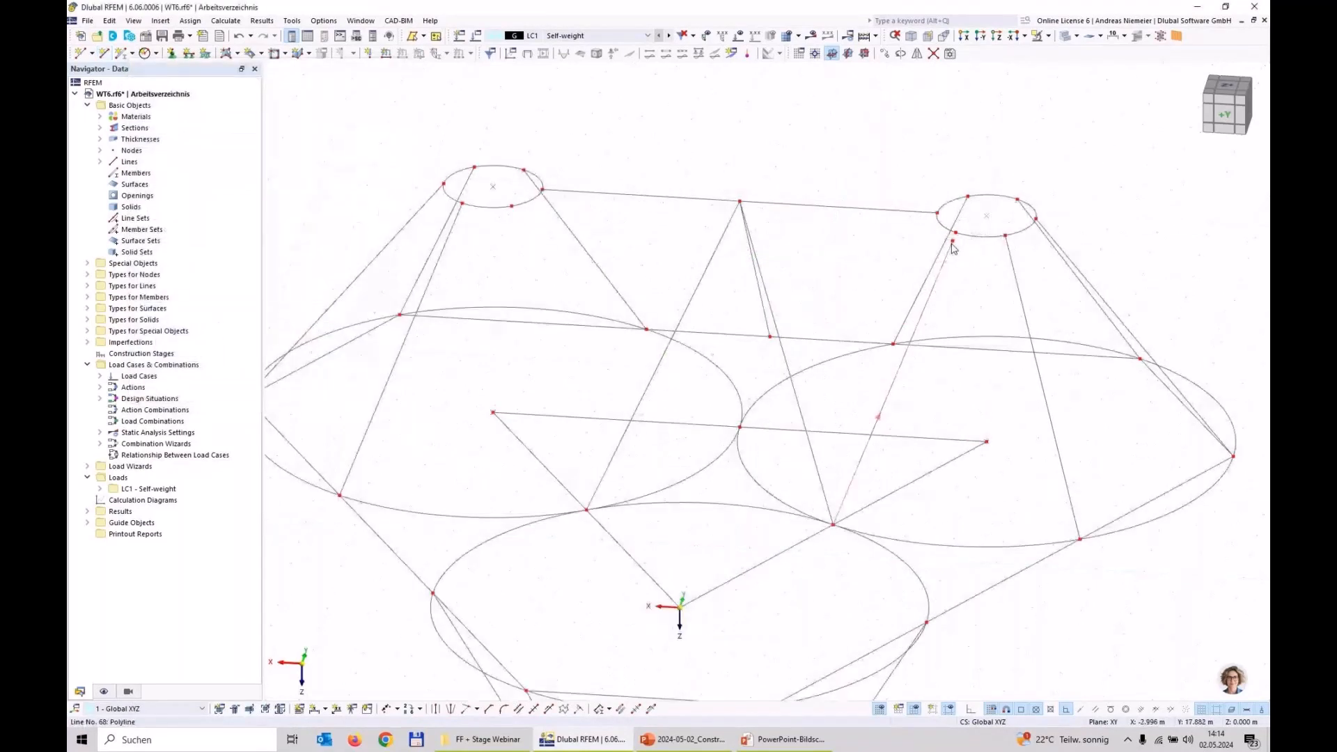
{"action": "scroll", "coordinate": [892, 290], "scroll_direction": "down", "scroll_amount": 2}
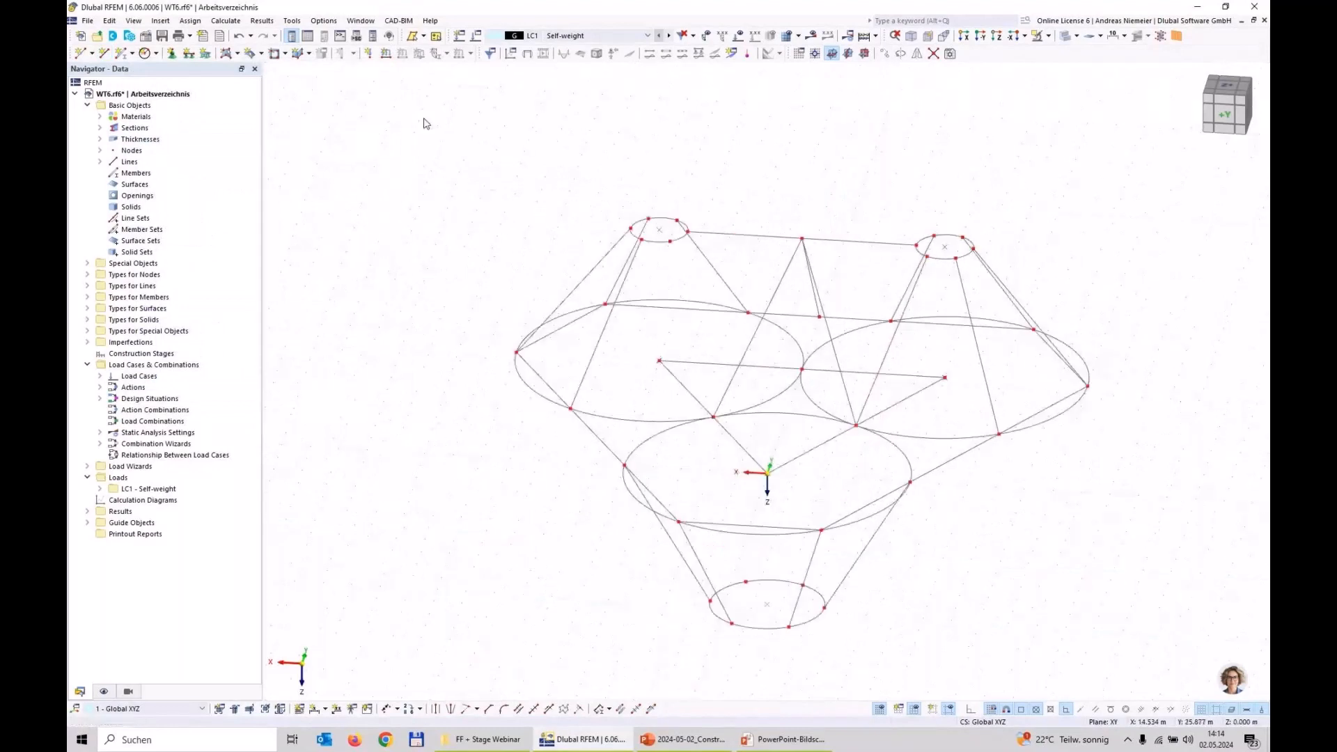
{"action": "left_click", "coordinate": [106, 56]}
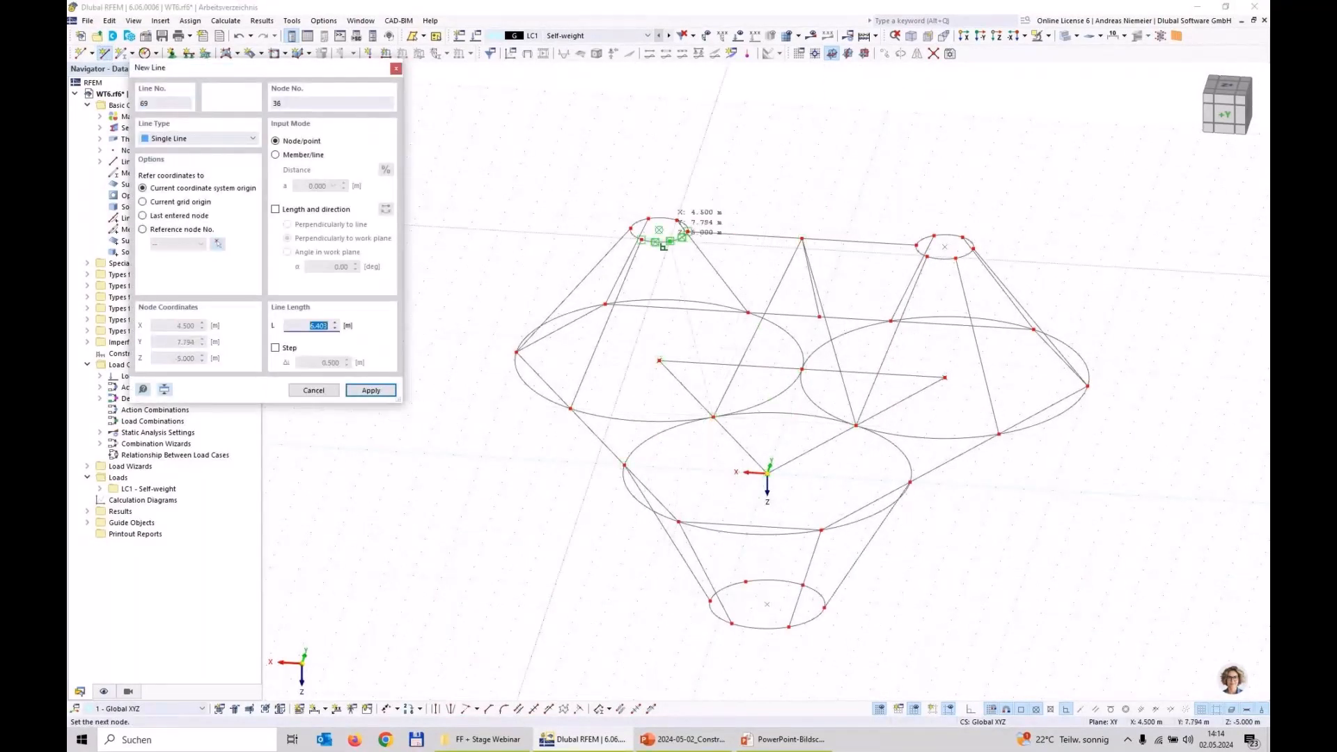
{"action": "left_click", "coordinate": [659, 231]}
{"action": "left_click", "coordinate": [711, 416]}
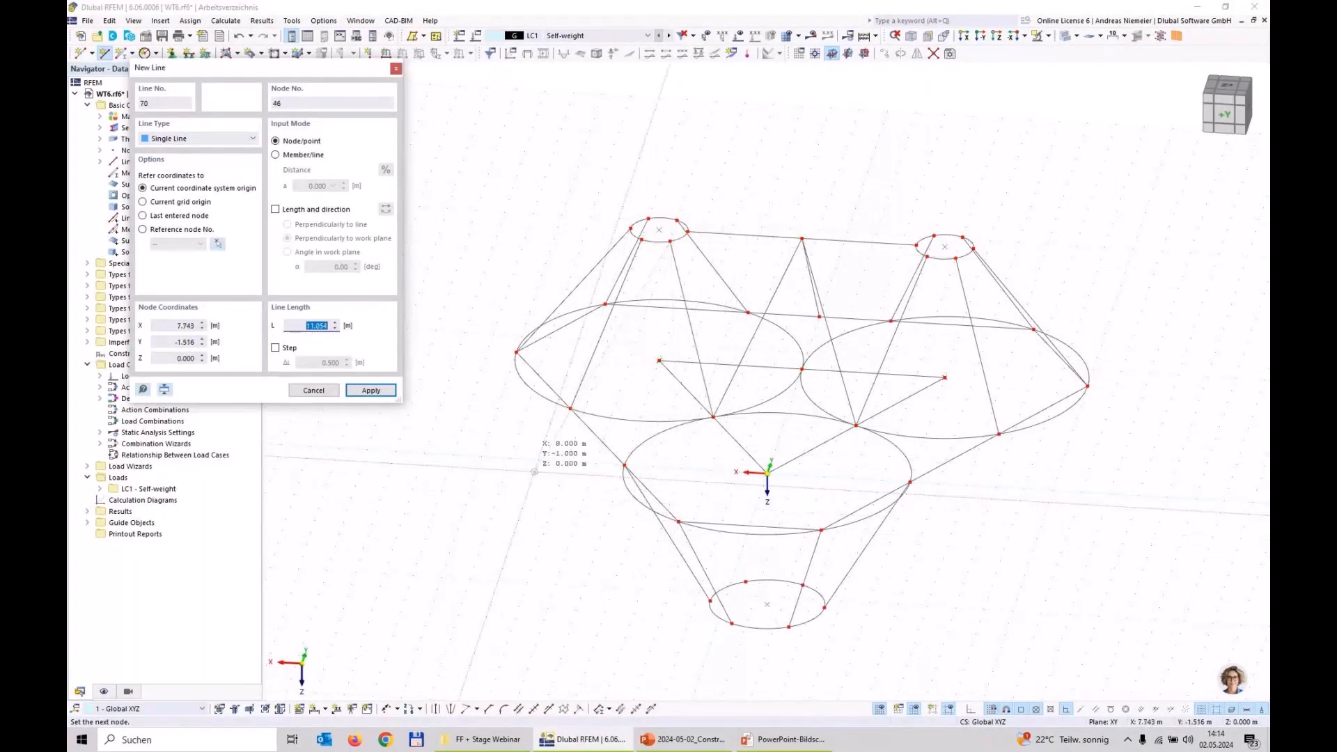
{"action": "right_click", "coordinate": [612, 454]}
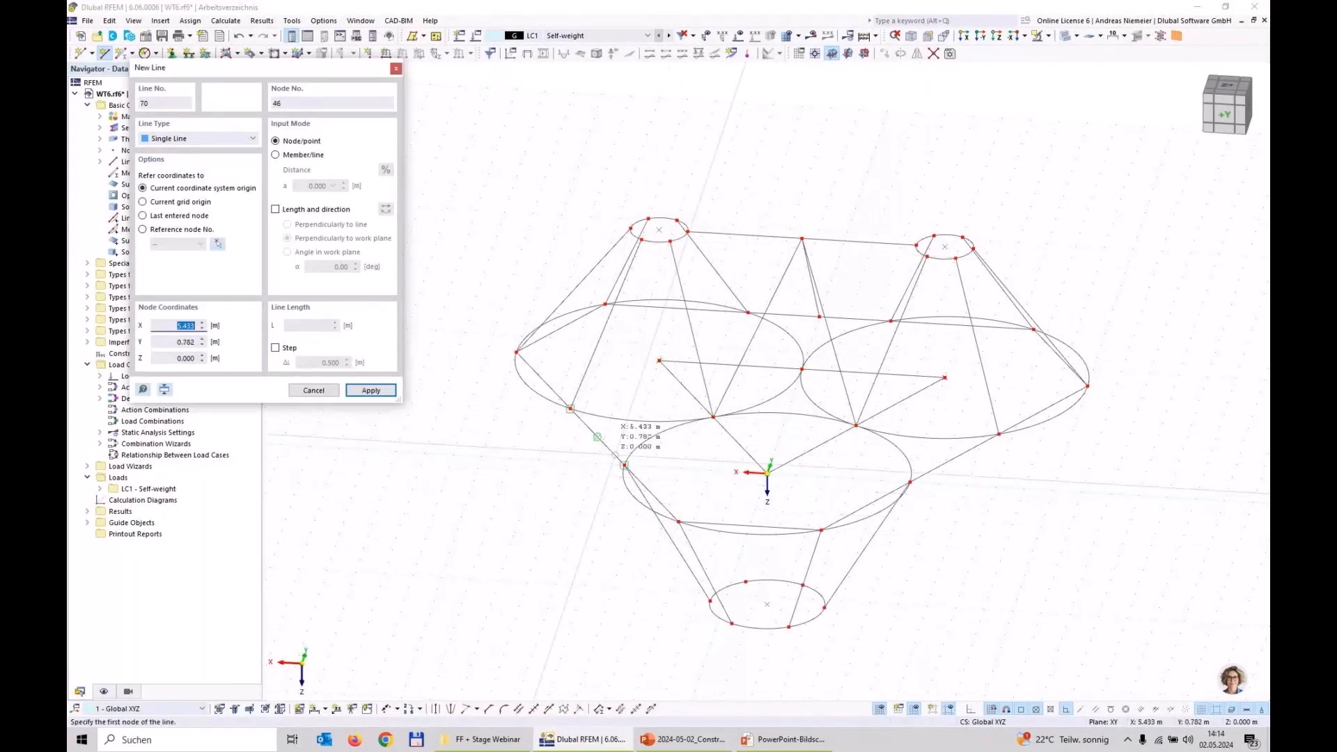
Draw single lines between both tangent nodes and the midpoints of the adjacent outer boundary lines, moving the stray end node onto its boundary line.
{"action": "left_click", "coordinate": [597, 436]}
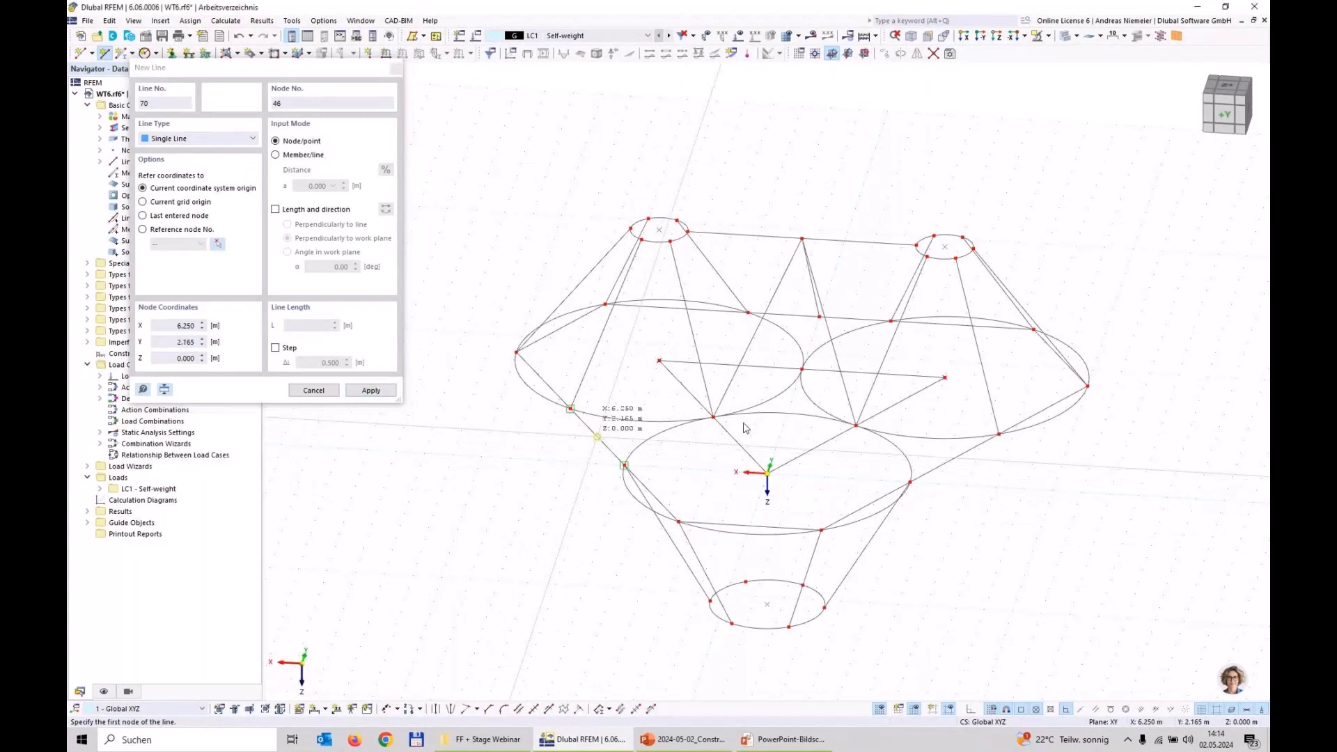
{"action": "left_click", "coordinate": [713, 417]}
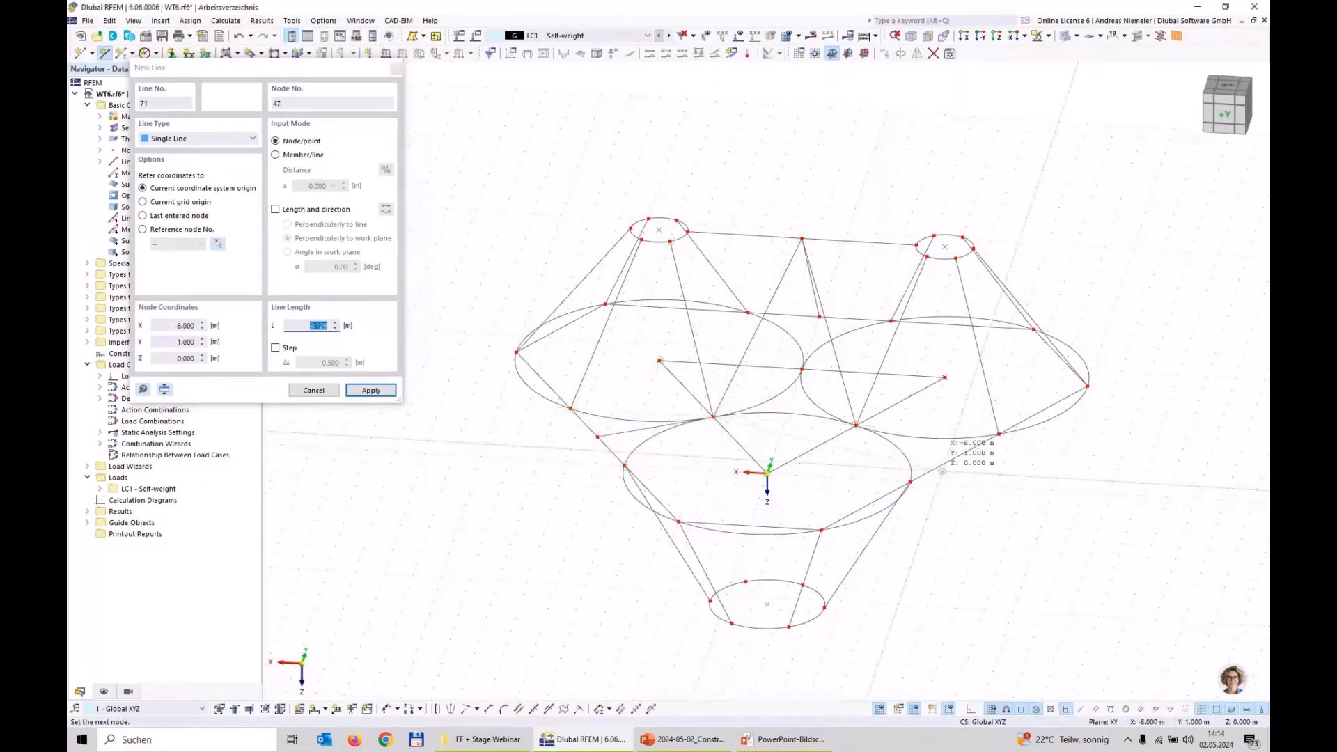
{"action": "left_click", "coordinate": [853, 429]}
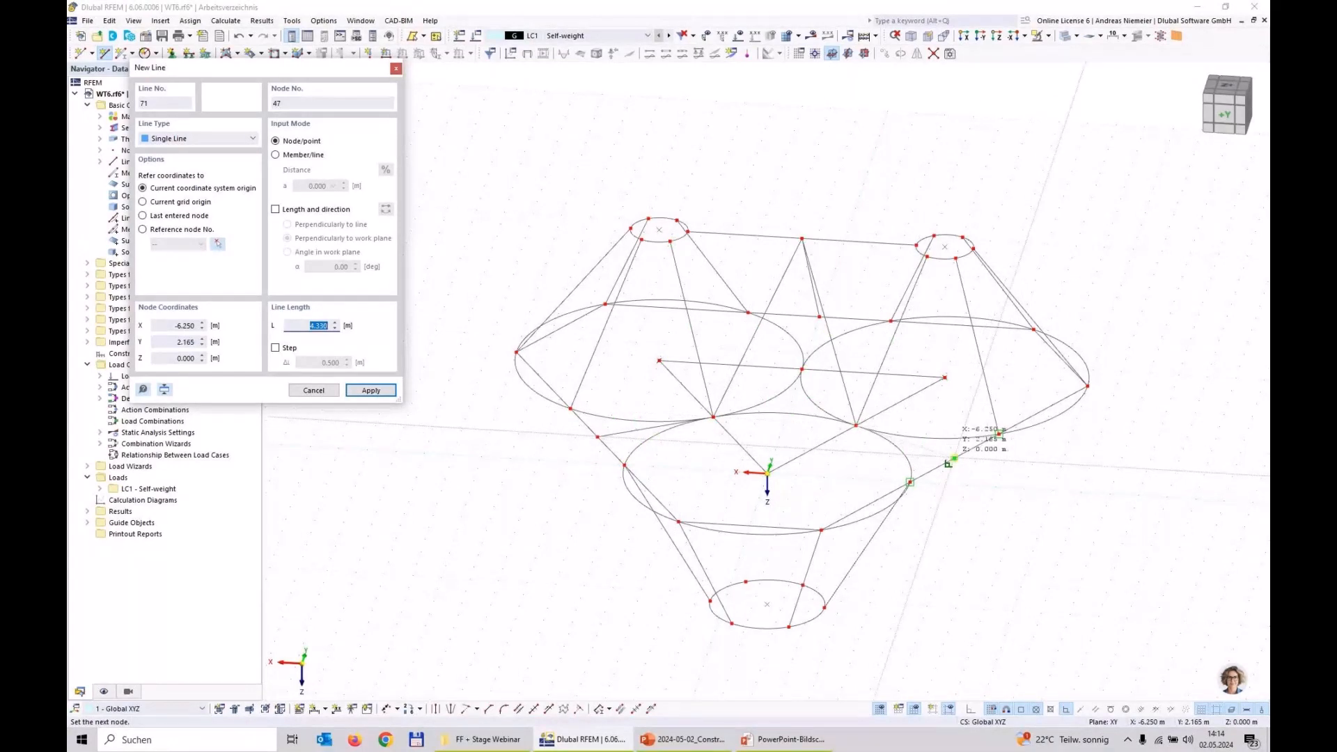
{"action": "left_click", "coordinate": [947, 460]}
{"action": "scroll", "coordinate": [956, 471], "scroll_direction": "up", "scroll_amount": 1}
{"action": "key", "text": "Escape"}
{"action": "scroll", "coordinate": [957, 471], "scroll_direction": "up", "scroll_amount": 4}
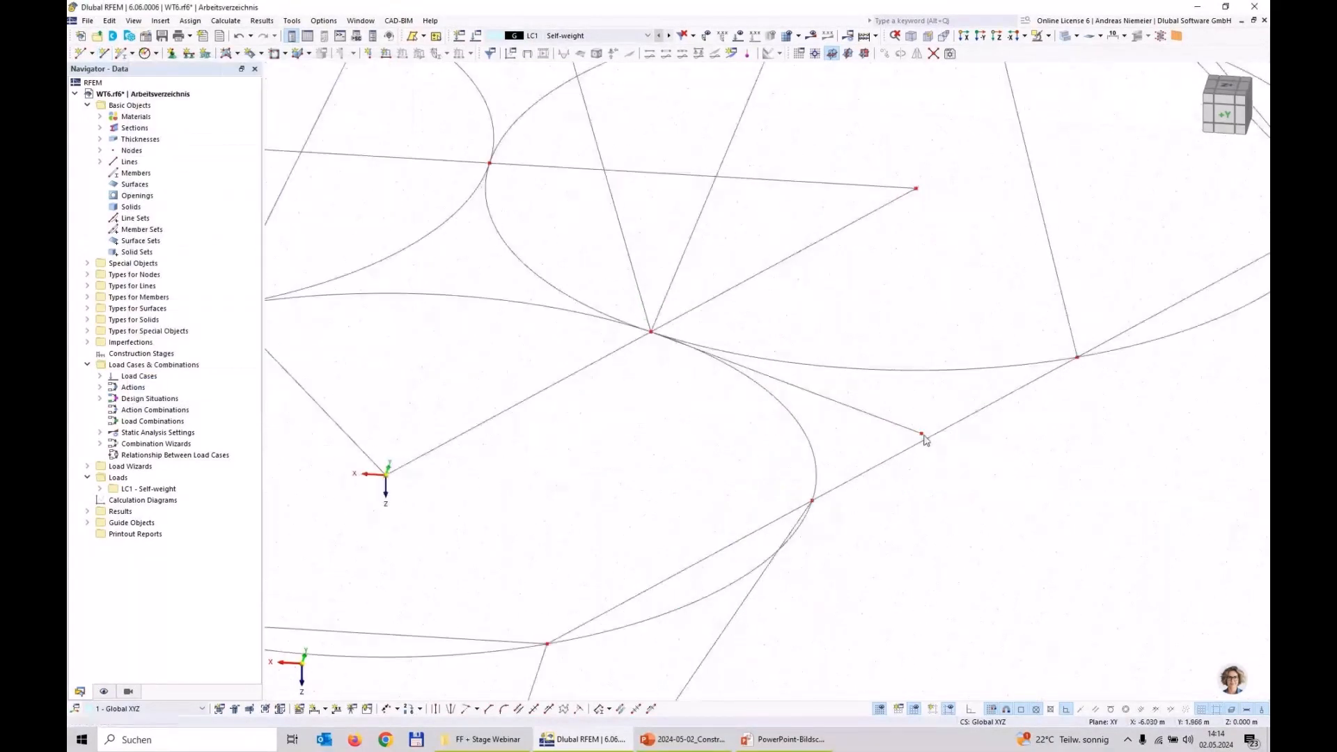
{"action": "left_click_drag", "start_coordinate": [931, 440], "coordinate": [945, 431]}
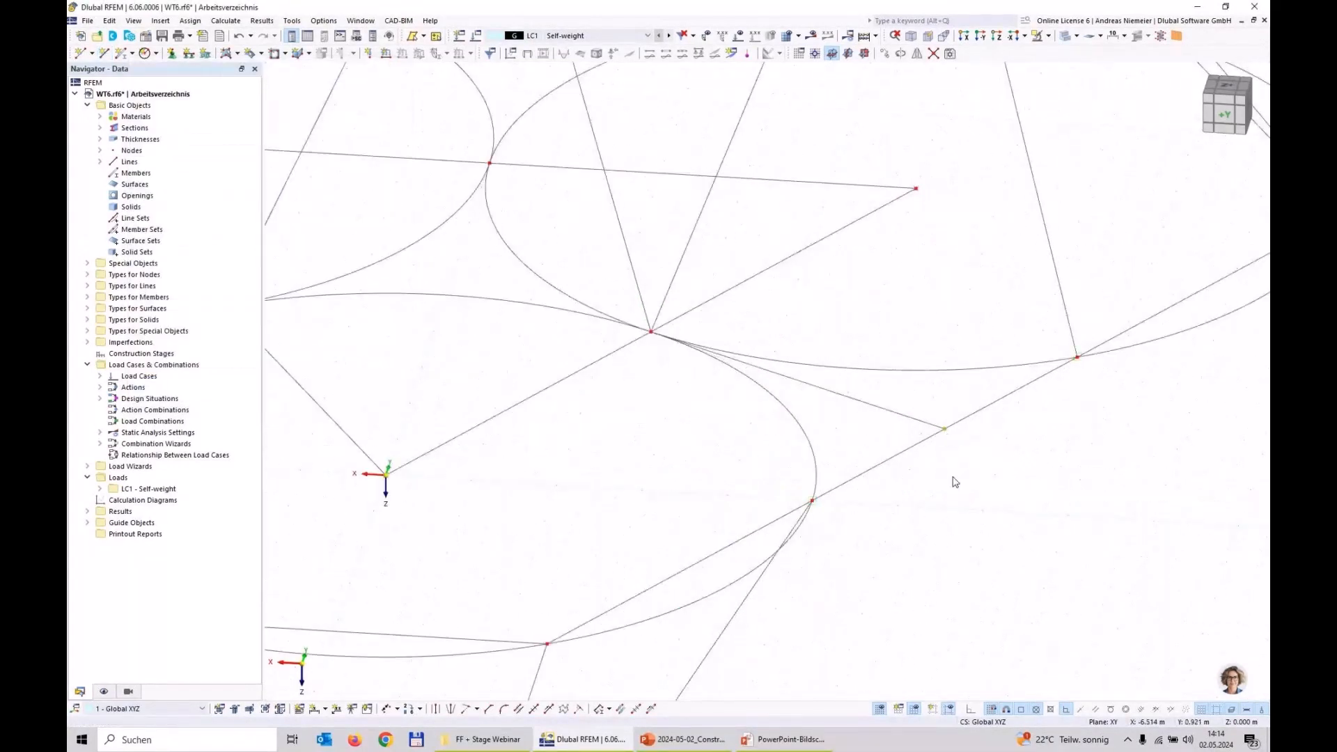
{"action": "scroll", "coordinate": [952, 465], "scroll_direction": "down", "scroll_amount": 6}
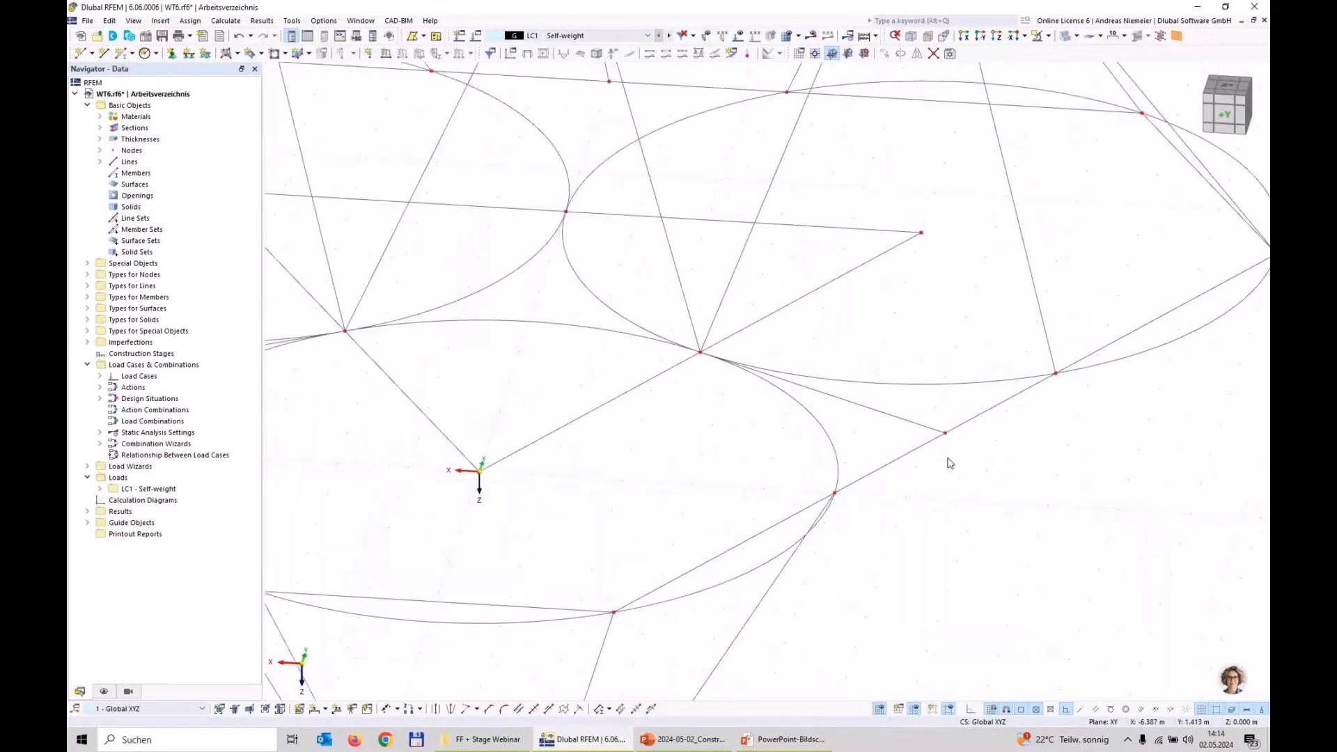
Draw single lines from the two tangent nodes down to the nearest nodes of the lowered inner circle.
{"action": "left_click", "coordinate": [104, 53]}
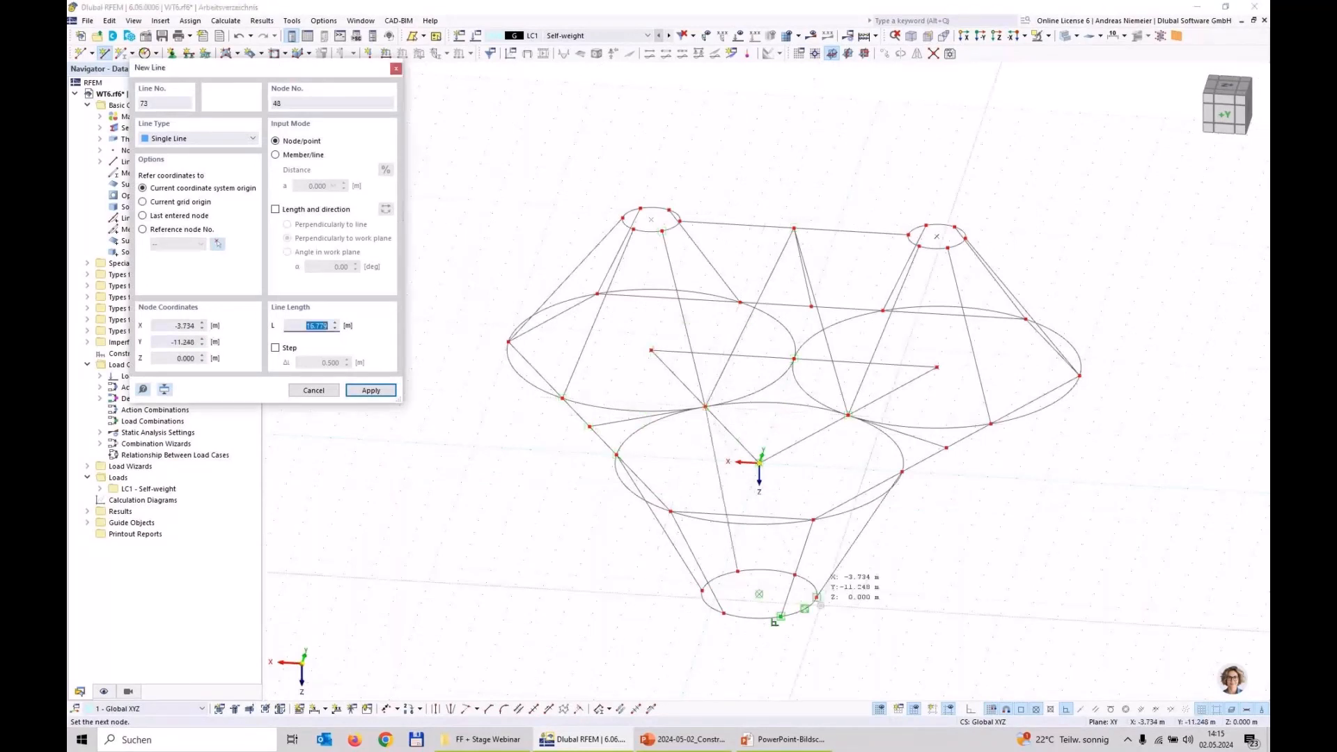
{"action": "left_click", "coordinate": [807, 597]}
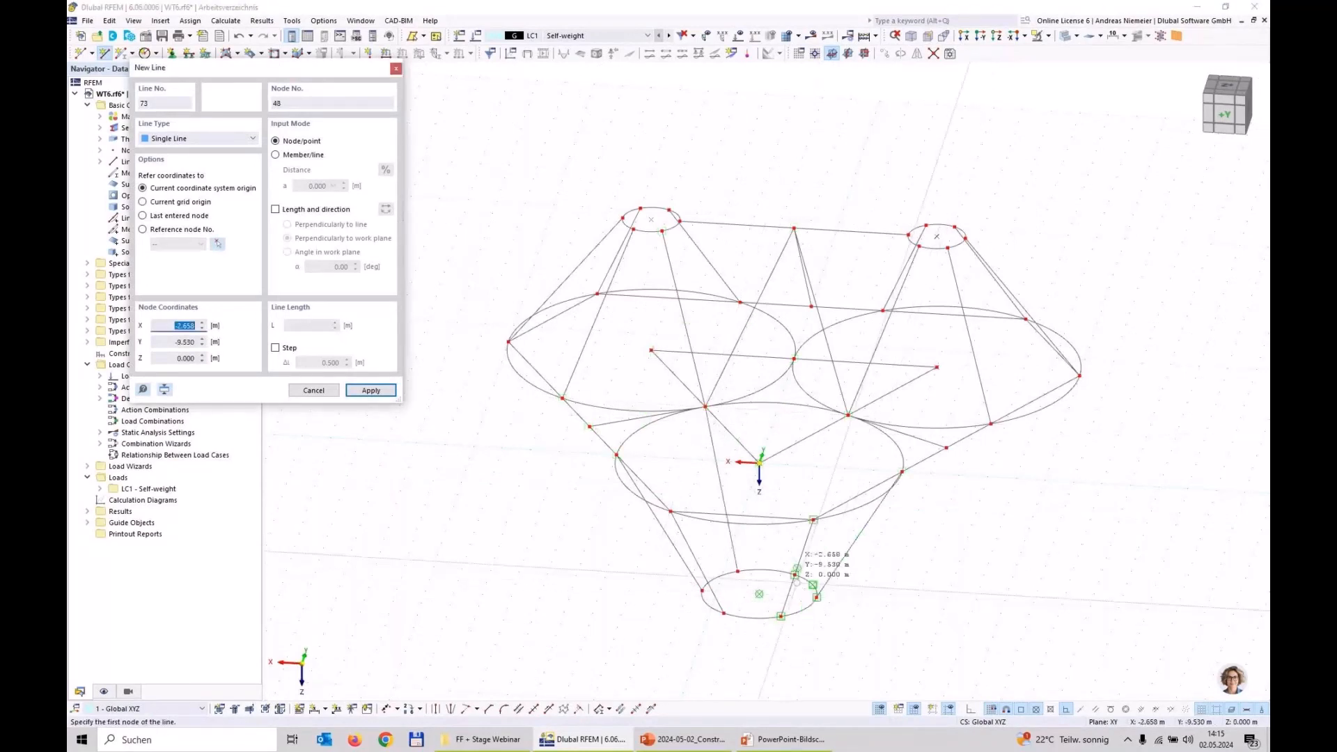
{"action": "left_click", "coordinate": [796, 576]}
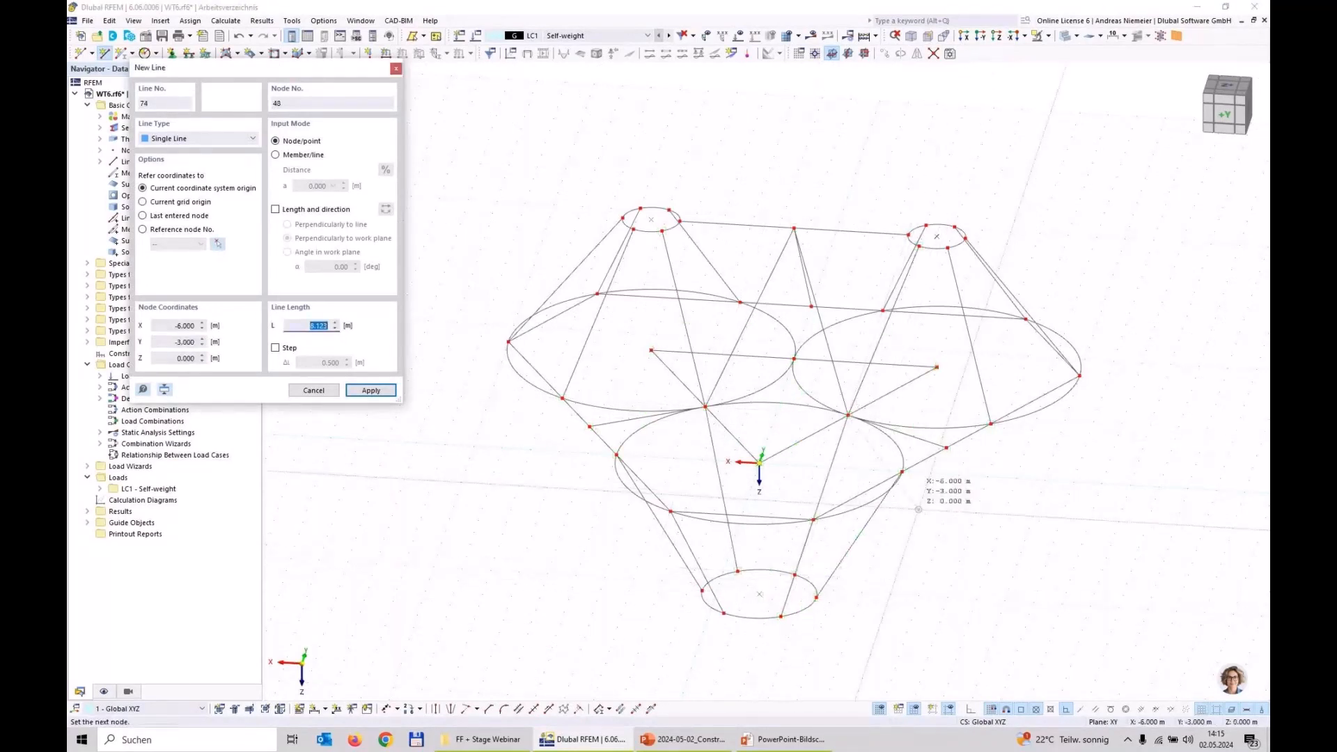
{"action": "key", "text": "Escape"}
{"action": "key", "text": "Escape"}
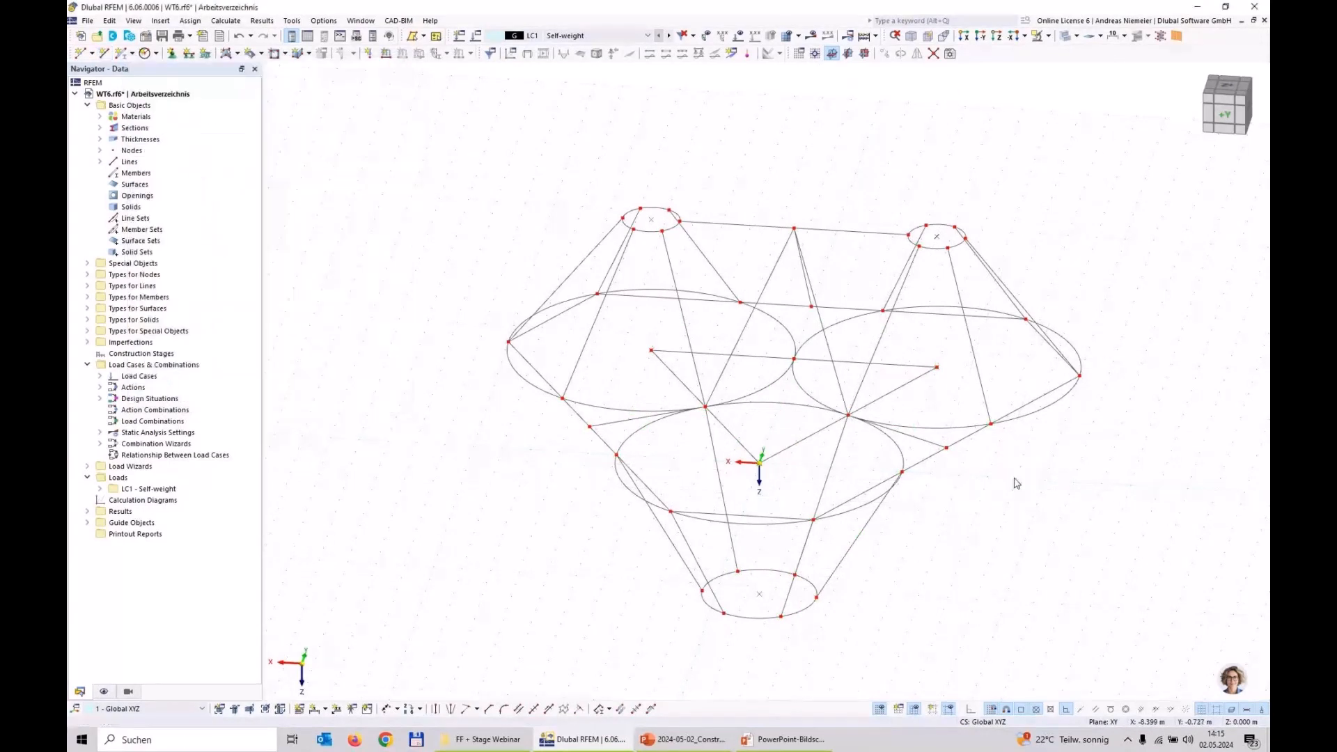
Check the completed 3D line geometry from another angle and save the model.
{"action": "left_click_drag", "start_coordinate": [985, 513], "coordinate": [931, 429]}
{"action": "left_click_drag", "start_coordinate": [834, 316], "coordinate": [803, 292]}
{"action": "middle_click_drag", "start_coordinate": [479, 508], "coordinate": [570, 503], "text": "ctrl"}
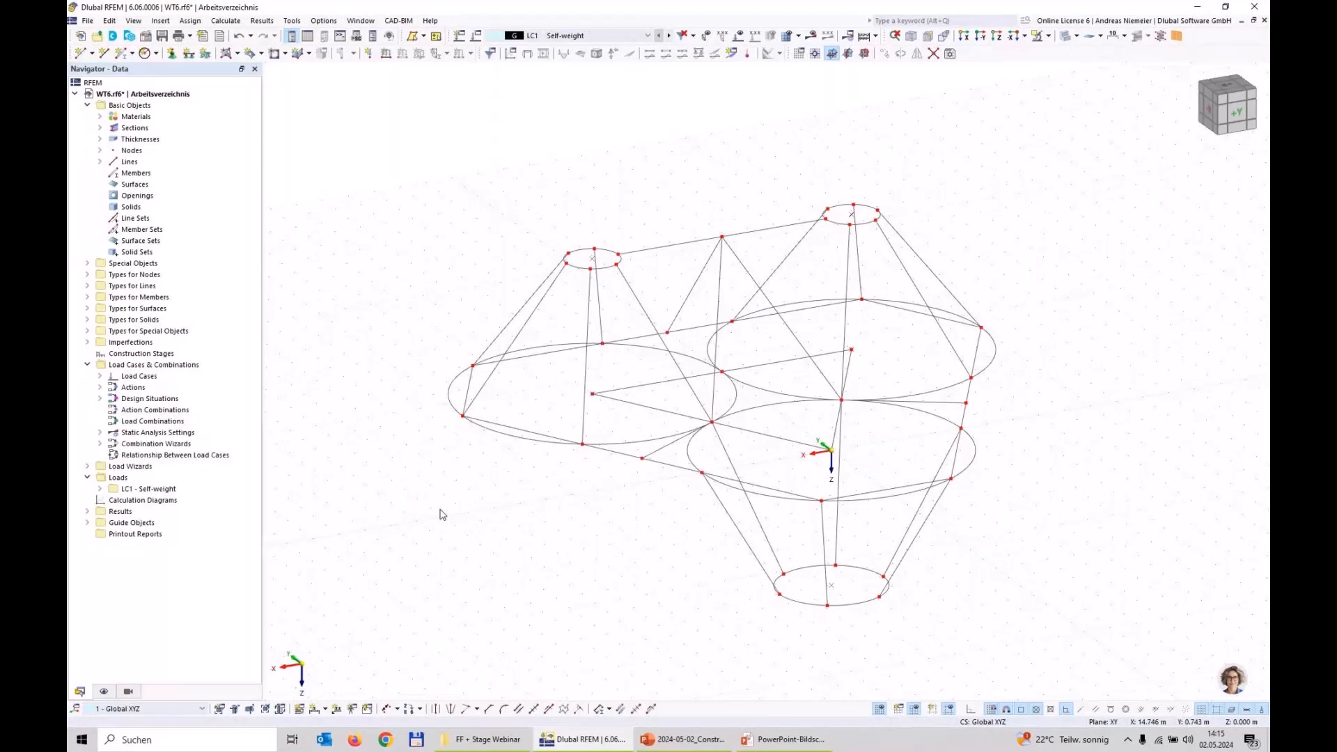
{"action": "left_click", "coordinate": [161, 39]}
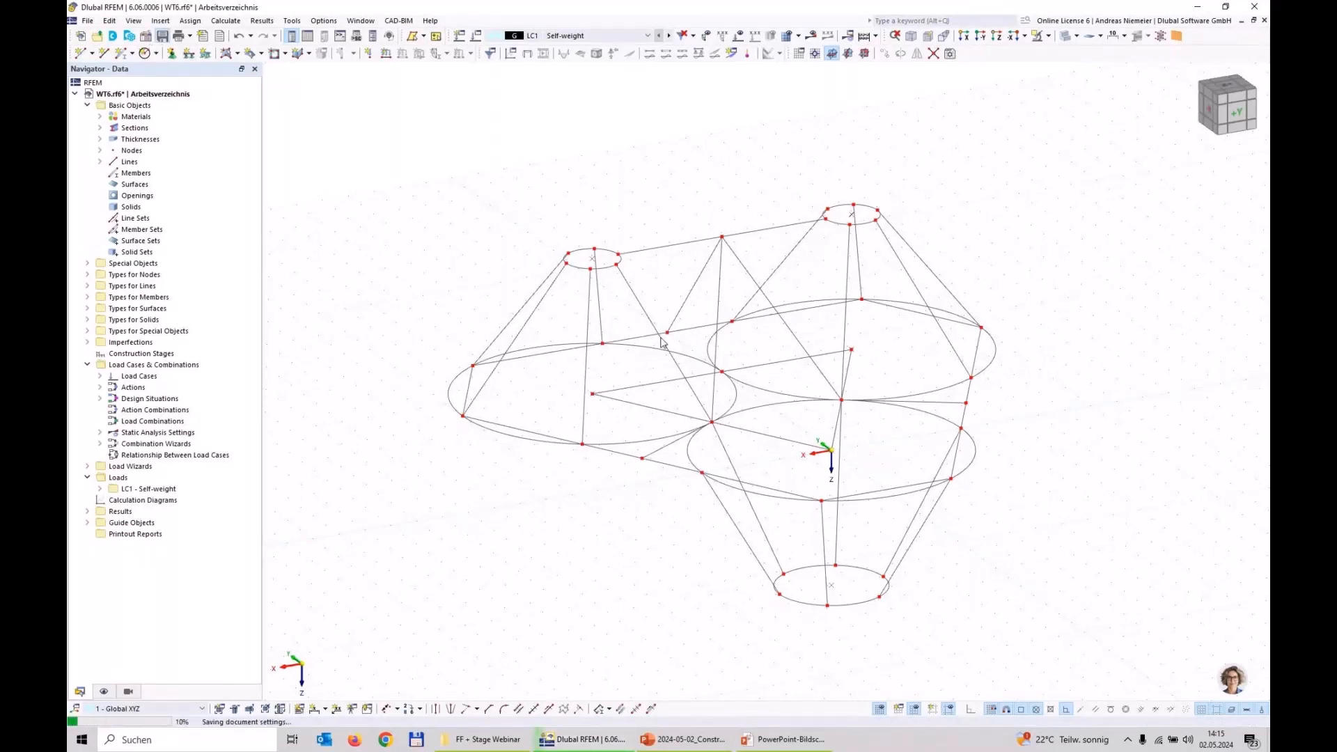
Start a new quadrangle surface and review its uniform 1.0 mm thickness and the orthotropic stiffness parameters of the Glass-PTFE Typ II material.
{"action": "left_click", "coordinate": [261, 54]}
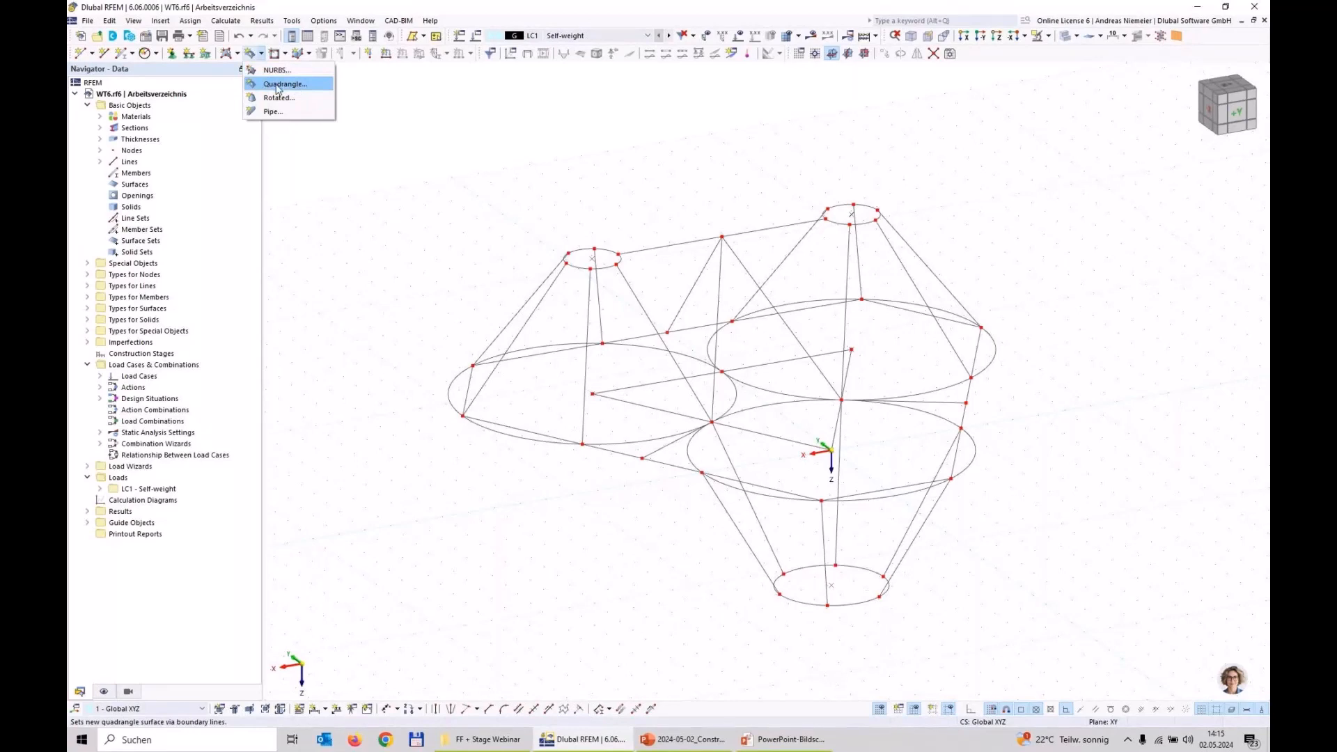
{"action": "left_click", "coordinate": [279, 84]}
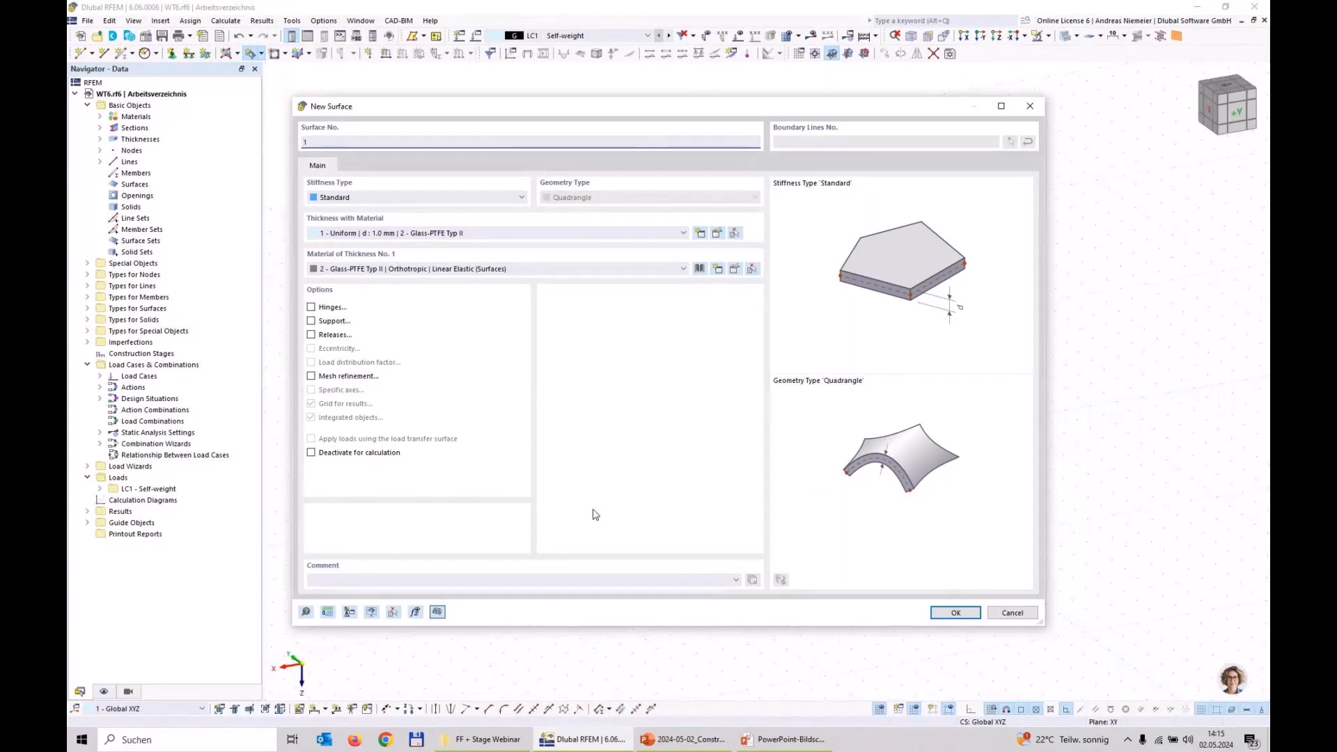
{"action": "double_click", "coordinate": [349, 236]}
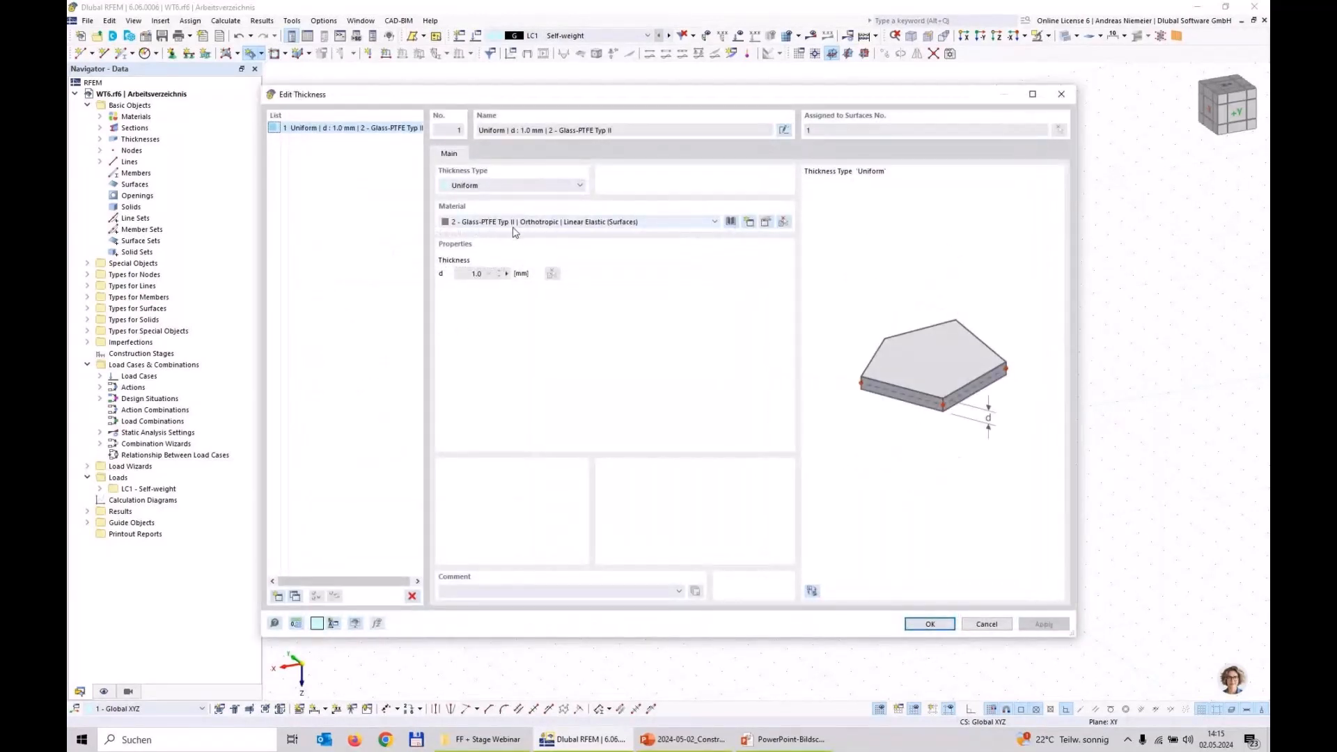
{"action": "left_click", "coordinate": [731, 221]}
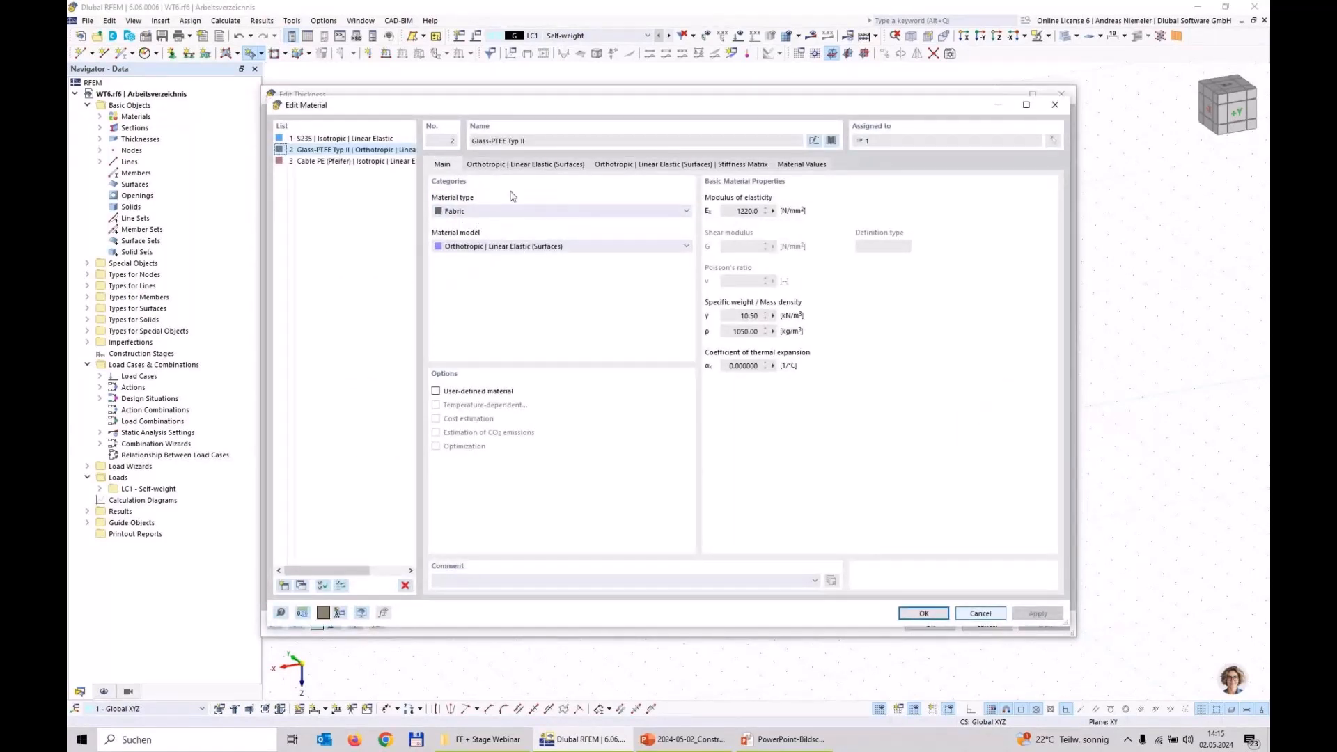
{"action": "left_click", "coordinate": [526, 165]}
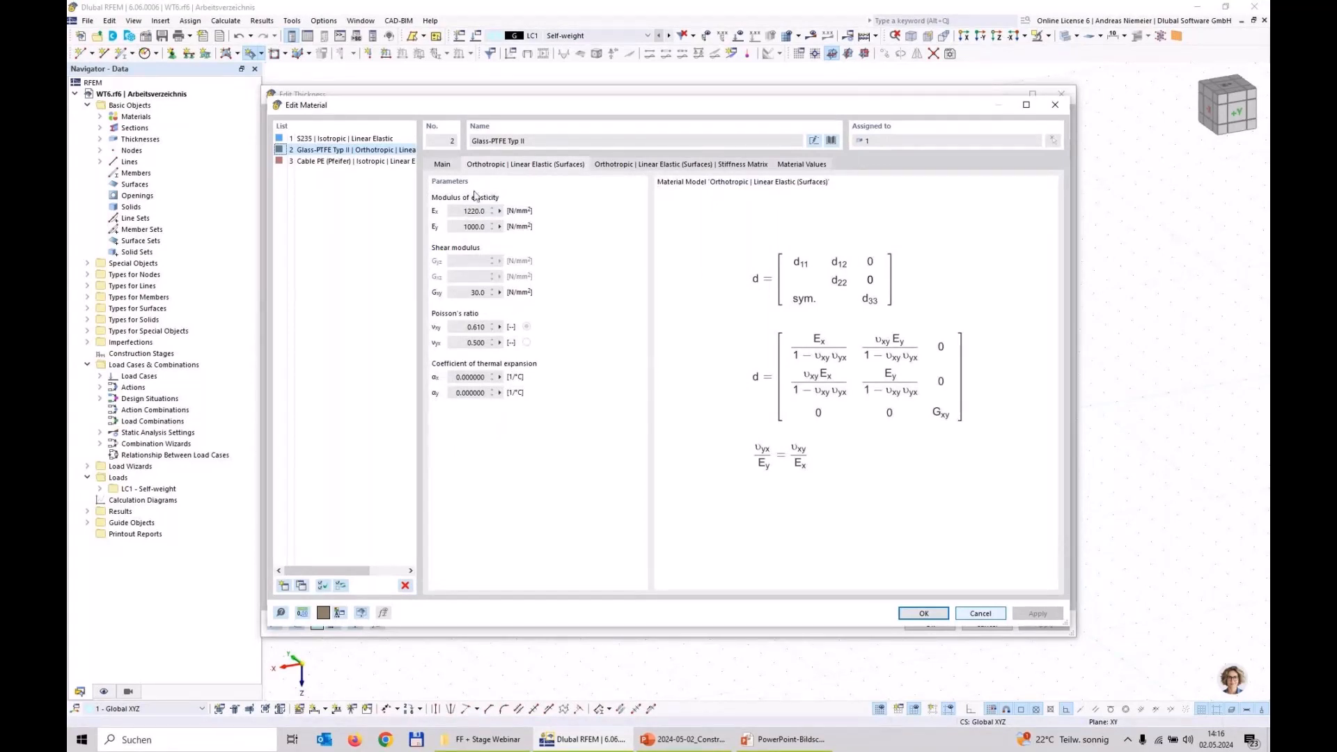
{"action": "left_click", "coordinate": [980, 612]}
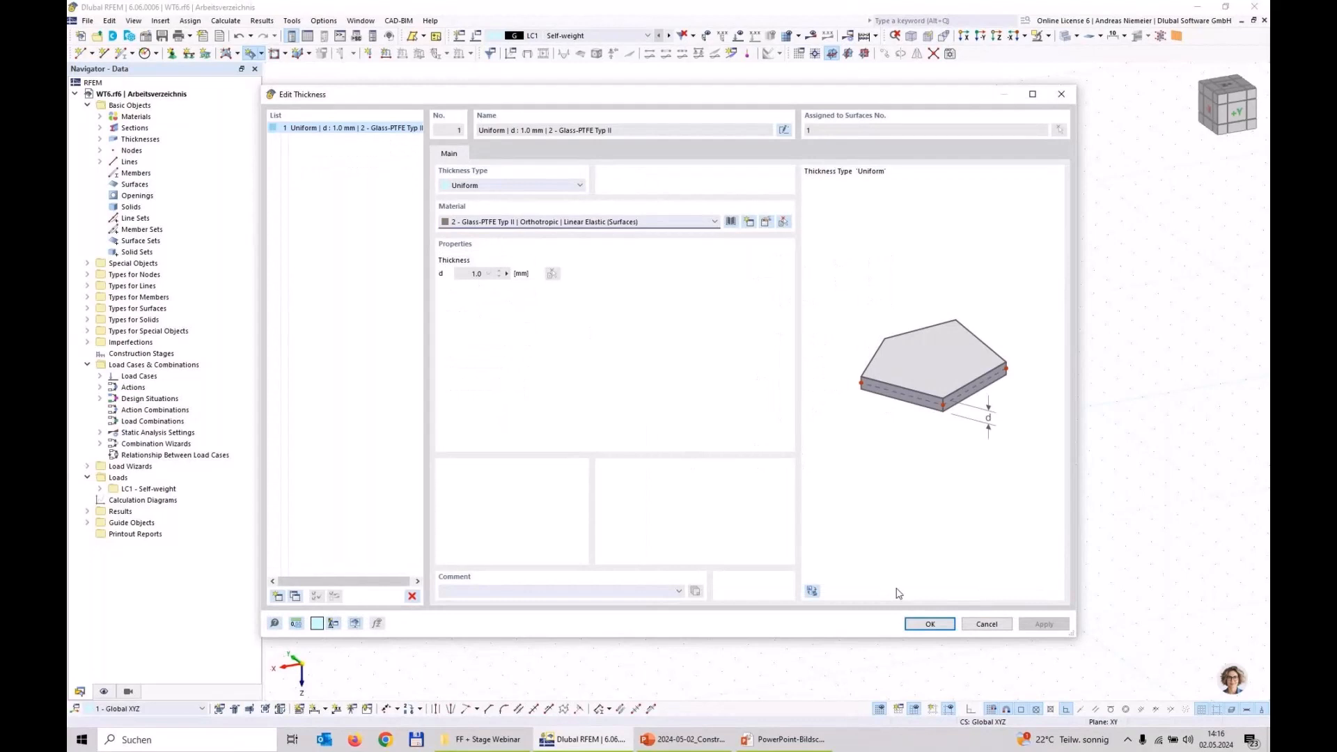
{"action": "left_click", "coordinate": [929, 624]}
Set the new quadrangle surface's stiffness type to Membrane and accept the surface settings.
{"action": "left_click", "coordinate": [430, 198]}
{"action": "left_click", "coordinate": [360, 240]}
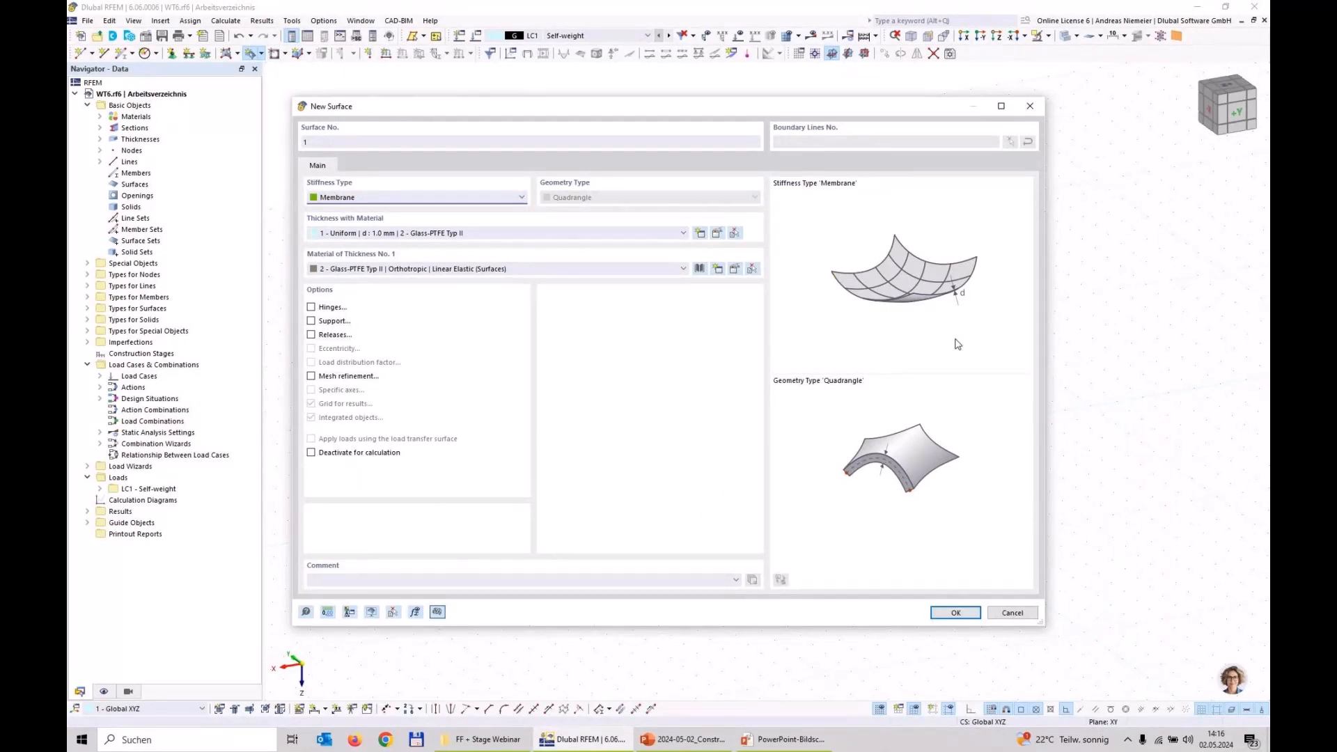
{"action": "left_click", "coordinate": [953, 613]}
Create three adjoining quadrangle membrane surfaces around the outer side of the first raised circle, down to the outer boundary lines.
{"action": "left_click", "coordinate": [555, 428]}
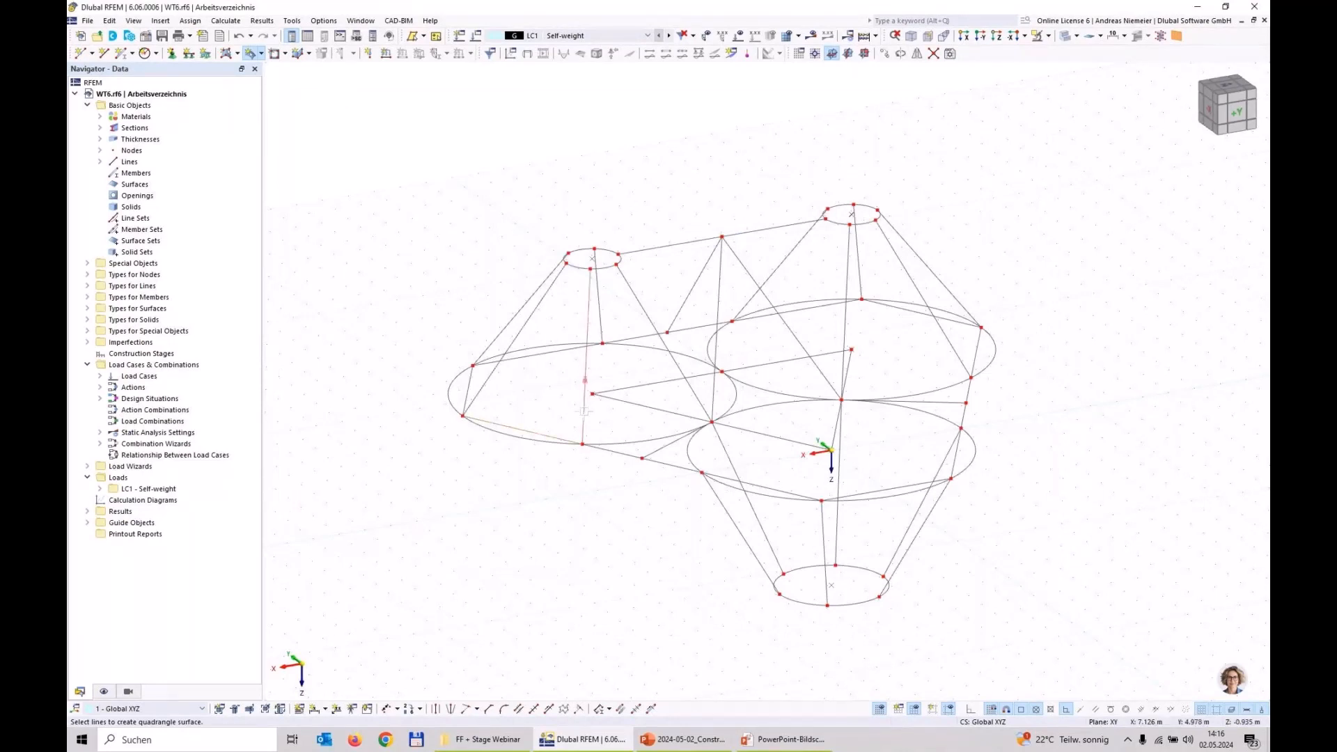
{"action": "left_click", "coordinate": [590, 296]}
{"action": "left_click", "coordinate": [550, 288]}
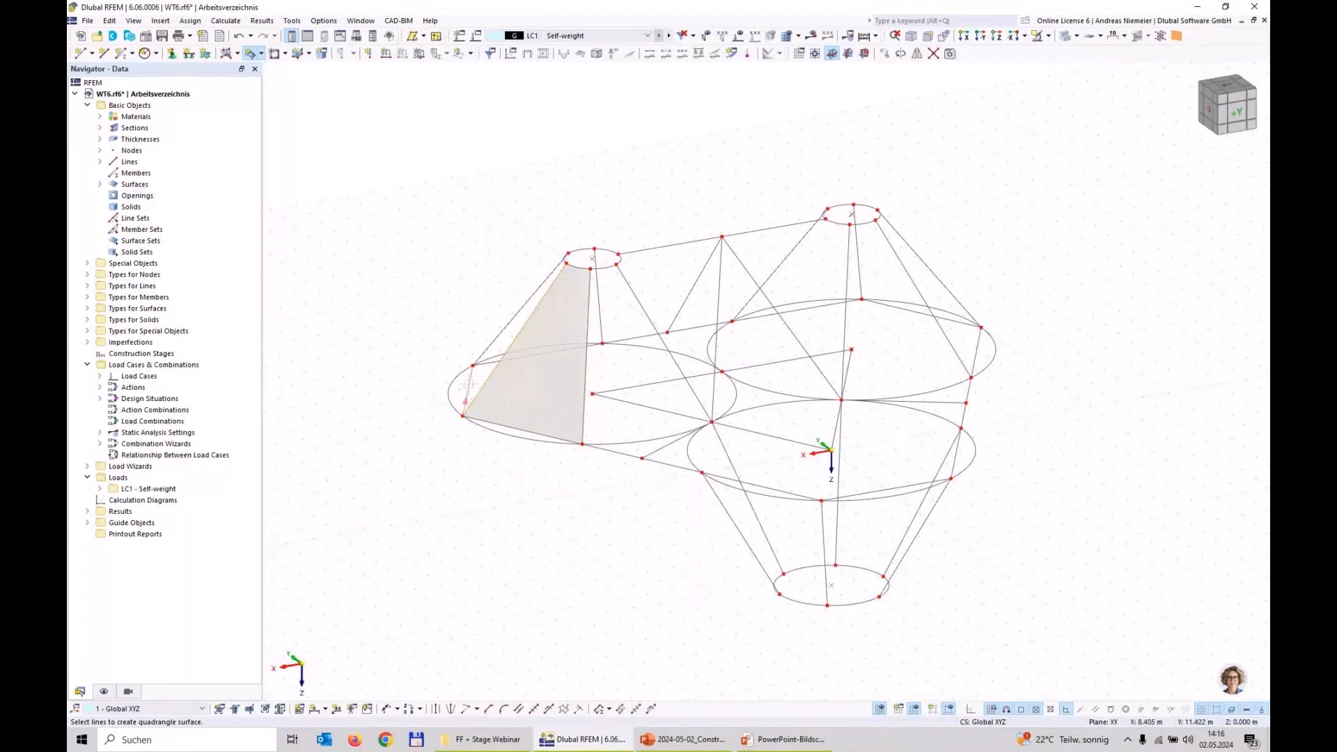
{"action": "scroll", "coordinate": [567, 257], "scroll_direction": "up", "scroll_amount": 5}
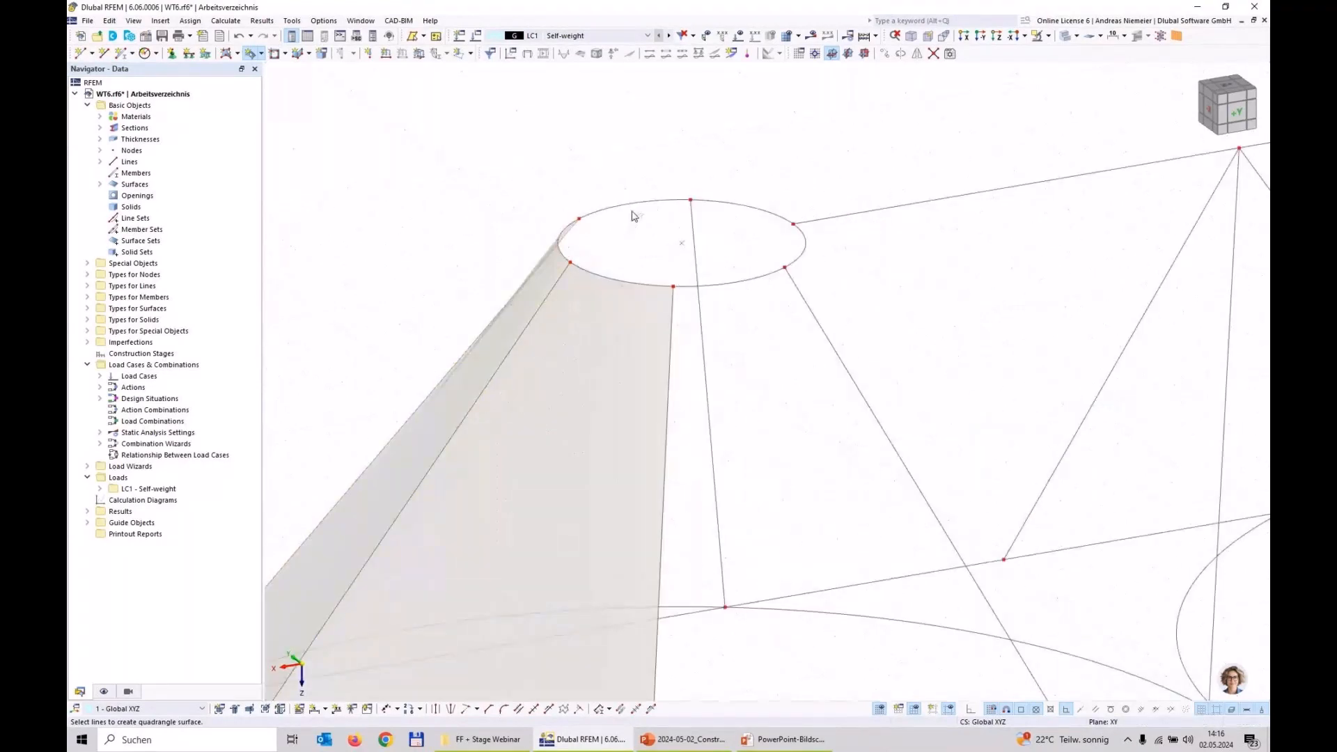
{"action": "left_click", "coordinate": [695, 227]}
{"action": "left_click", "coordinate": [685, 614]}
Create two membrane surfaces between the raised circles on the outer boundary side, meeting at the line below the ridge's middle node.
{"action": "scroll", "coordinate": [787, 484], "scroll_direction": "down", "scroll_amount": 5}
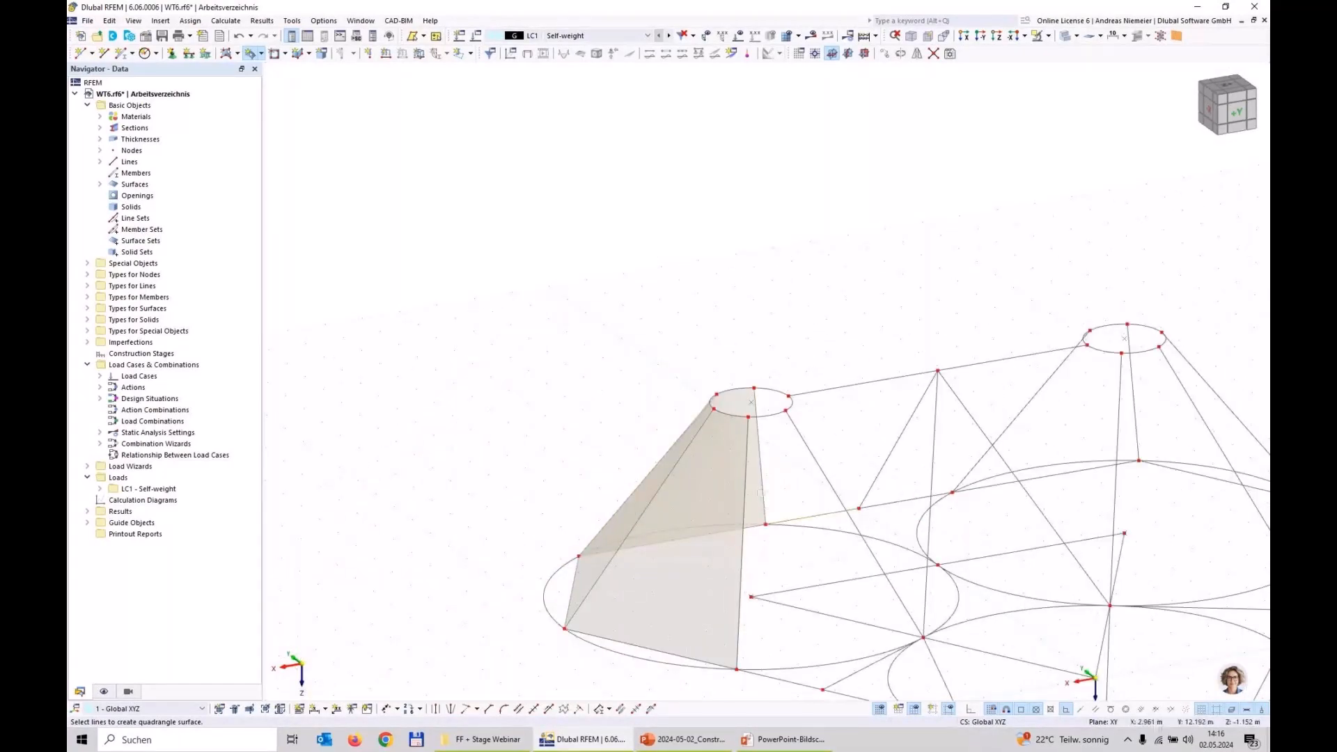
{"action": "left_click", "coordinate": [806, 517]}
{"action": "left_click", "coordinate": [762, 476]}
{"action": "left_click", "coordinate": [778, 390]}
{"action": "left_click", "coordinate": [801, 395]}
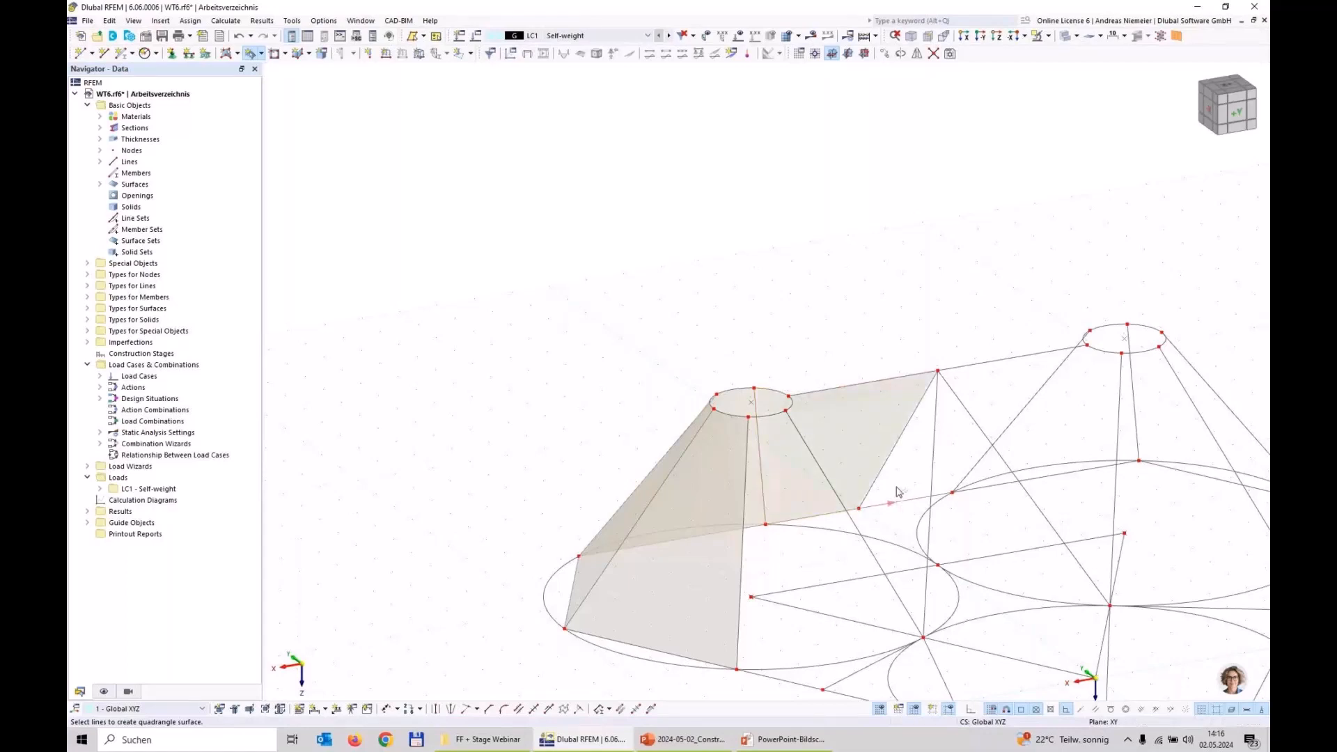
{"action": "left_click", "coordinate": [888, 466]}
{"action": "left_click", "coordinate": [1008, 377]}
{"action": "left_click", "coordinate": [987, 452]}
{"action": "scroll", "coordinate": [1080, 340], "scroll_direction": "up", "scroll_amount": 4}
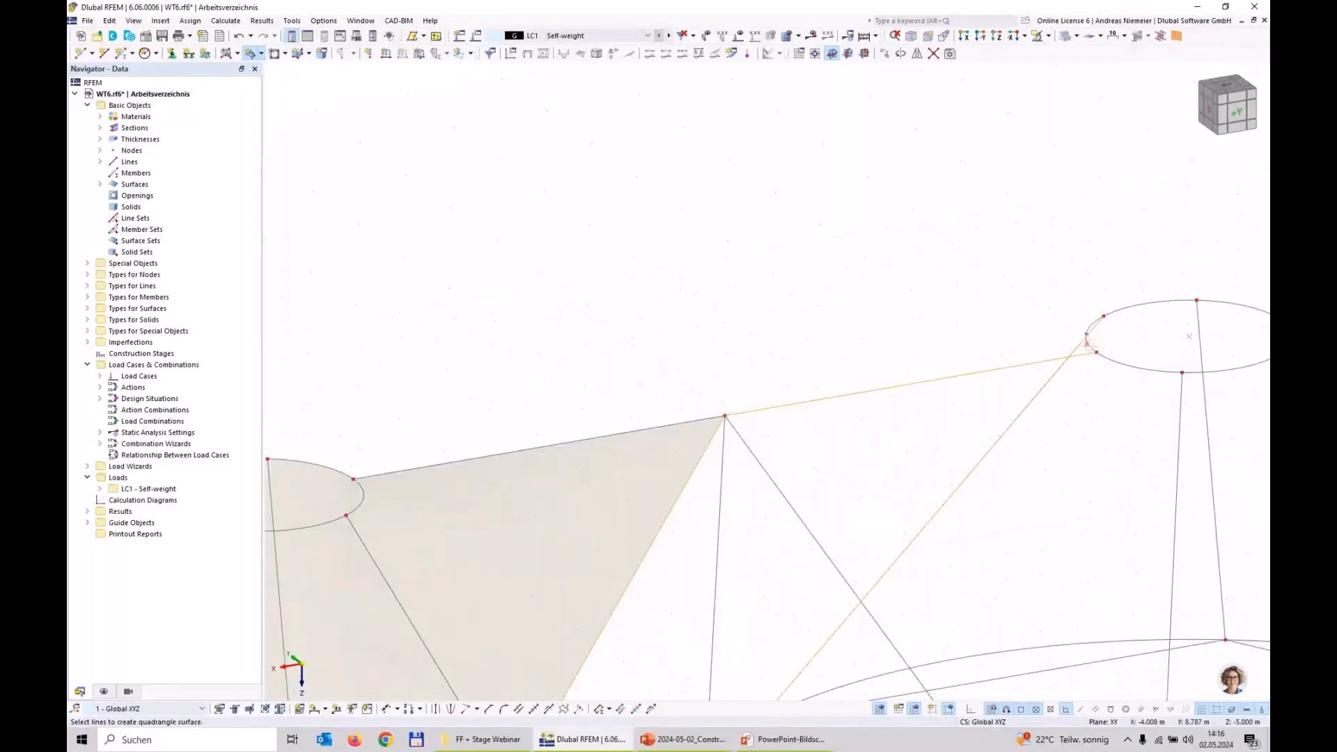
{"action": "left_click", "coordinate": [1088, 343]}
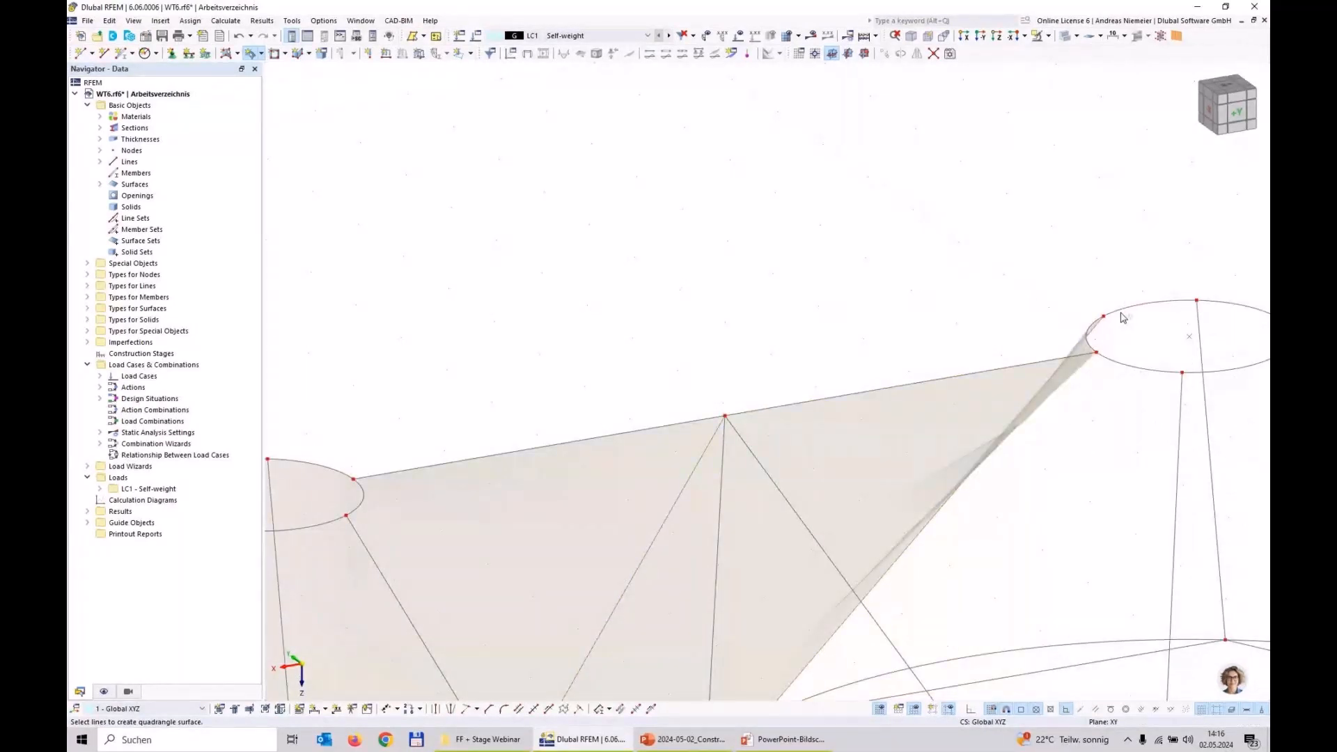
Create three adjoining membrane surfaces around the outer side of the second raised circle, down to its outer boundary lines.
{"action": "scroll", "coordinate": [1123, 317], "scroll_direction": "down", "scroll_amount": 4}
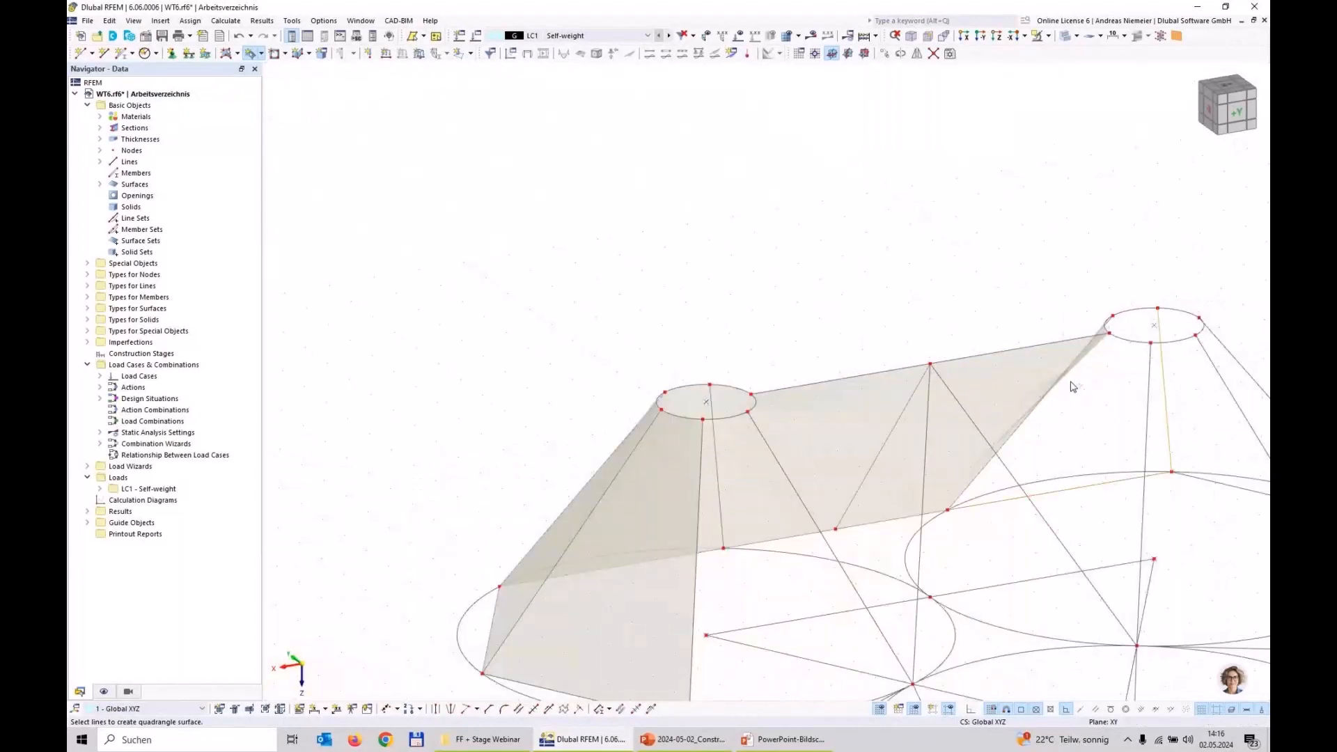
{"action": "scroll", "coordinate": [848, 309], "scroll_direction": "down", "scroll_amount": 3}
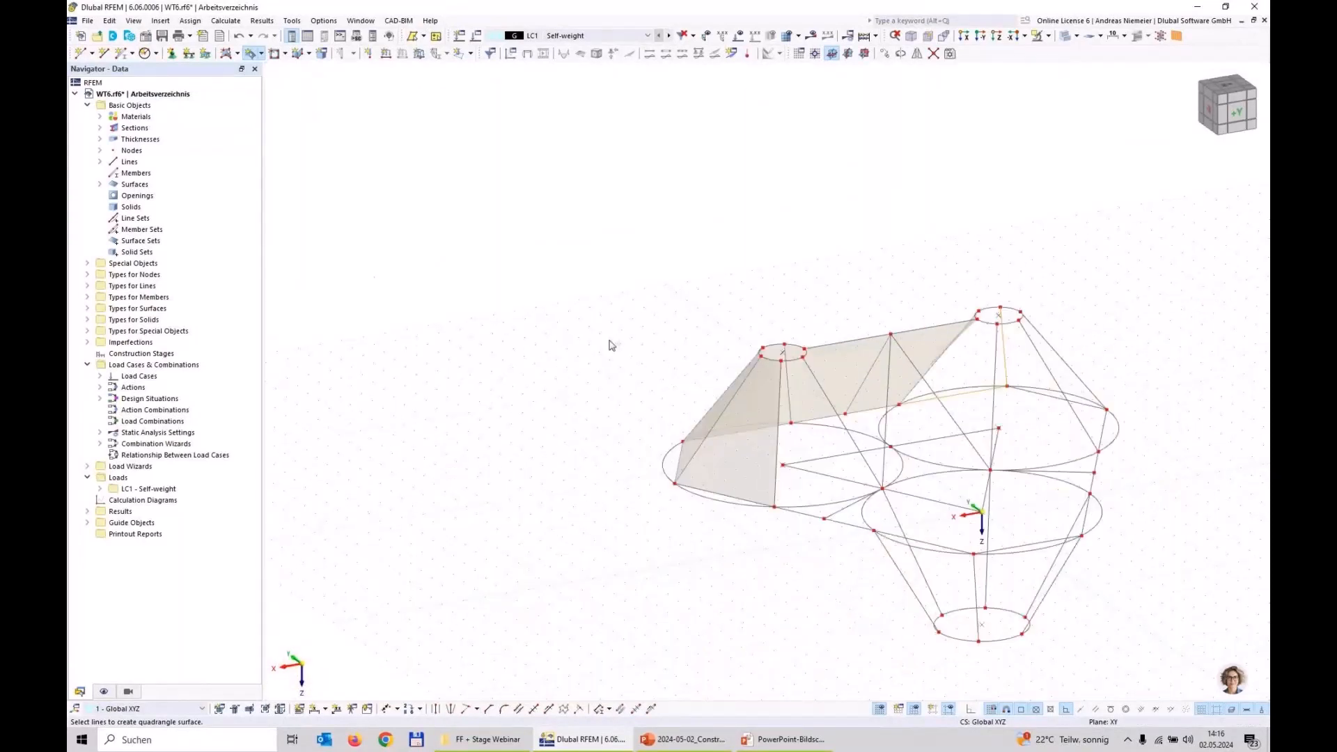
{"action": "middle_click_drag", "start_coordinate": [610, 347], "coordinate": [948, 379], "text": "ctrl"}
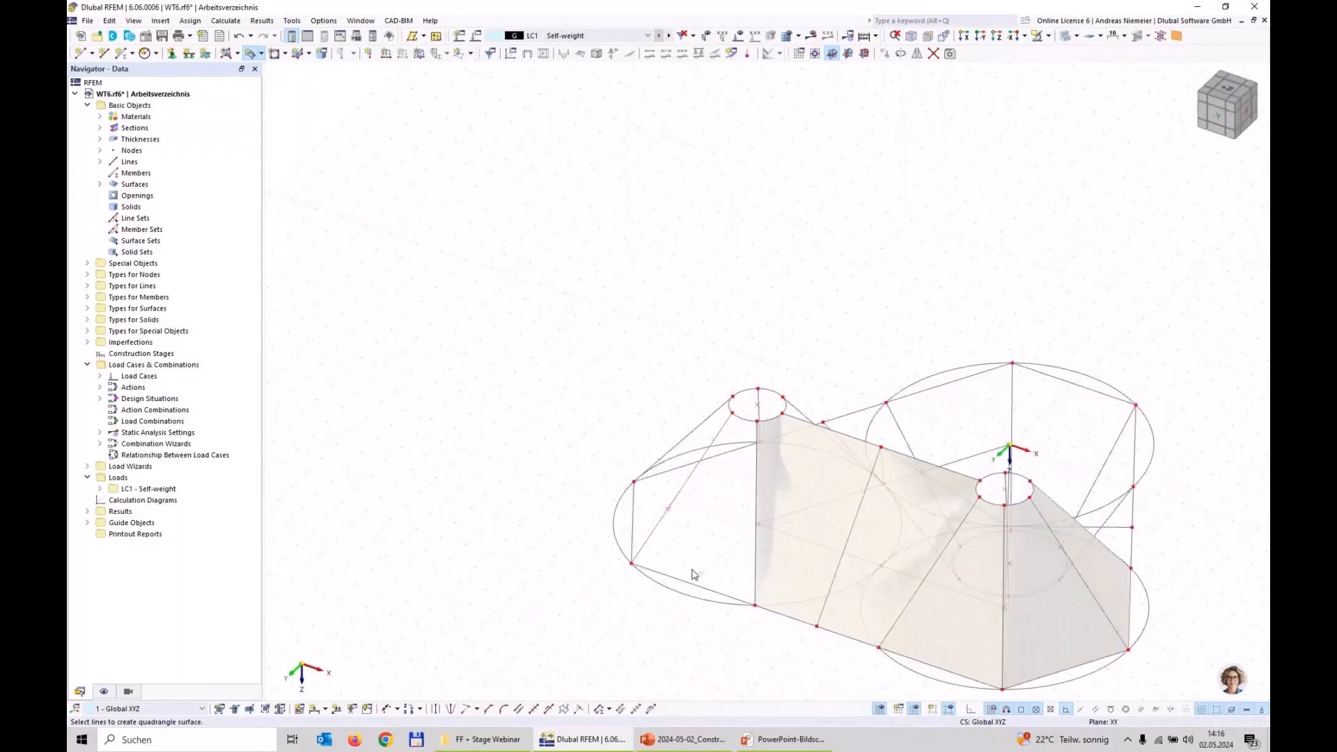
{"action": "left_click", "coordinate": [746, 420]}
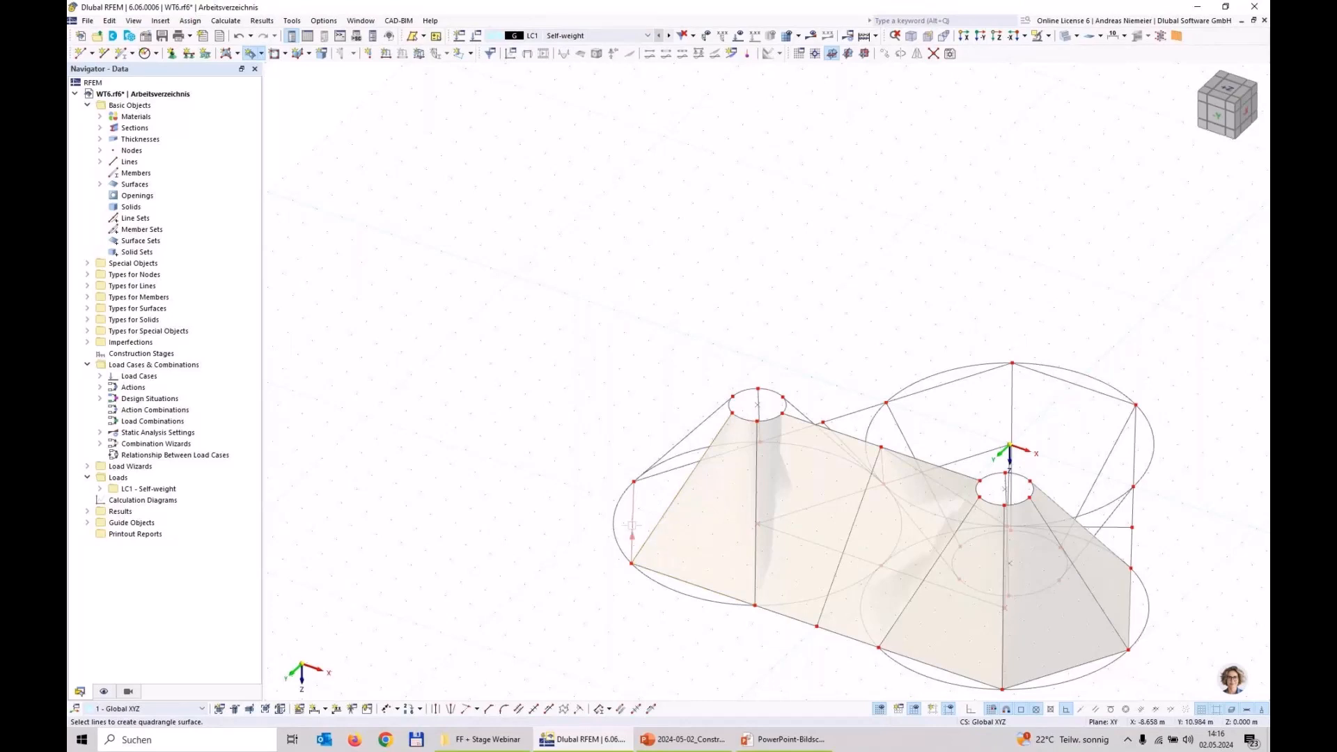
{"action": "left_click", "coordinate": [704, 422]}
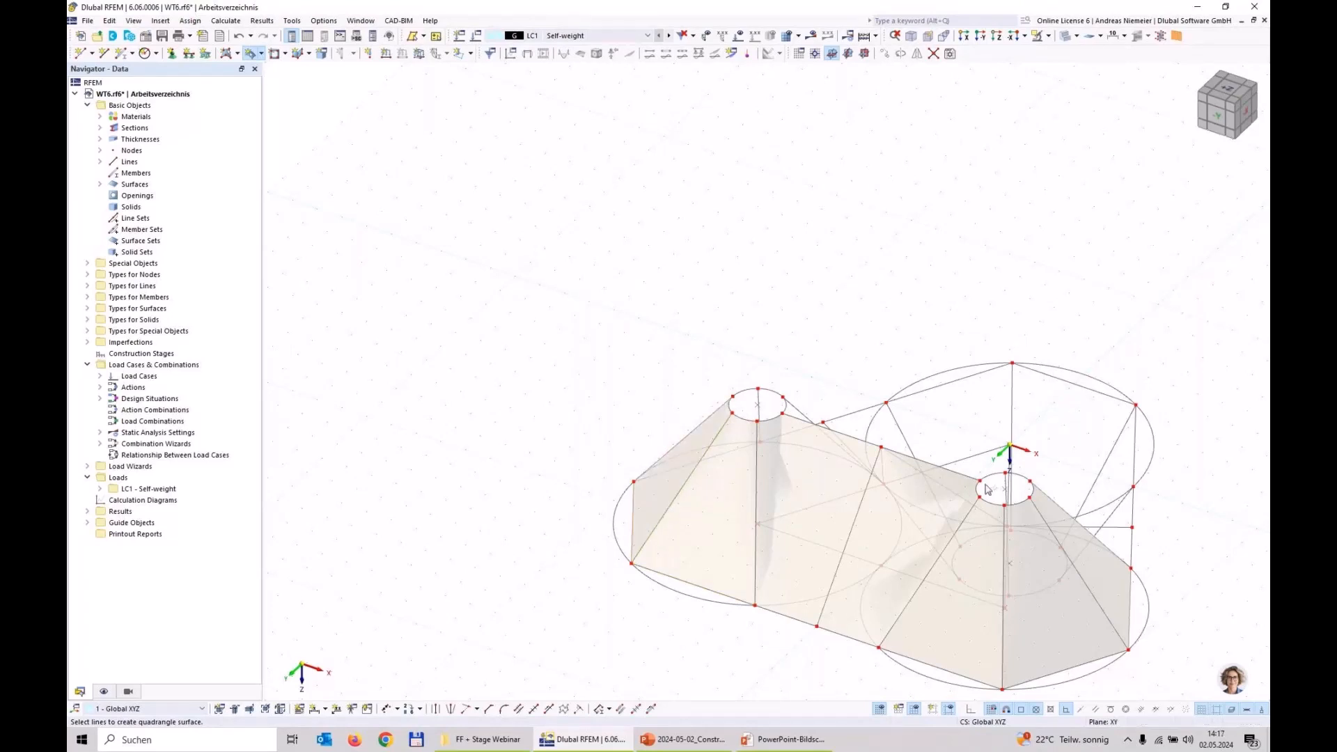
{"action": "scroll", "coordinate": [710, 416], "scroll_direction": "up", "scroll_amount": 3}
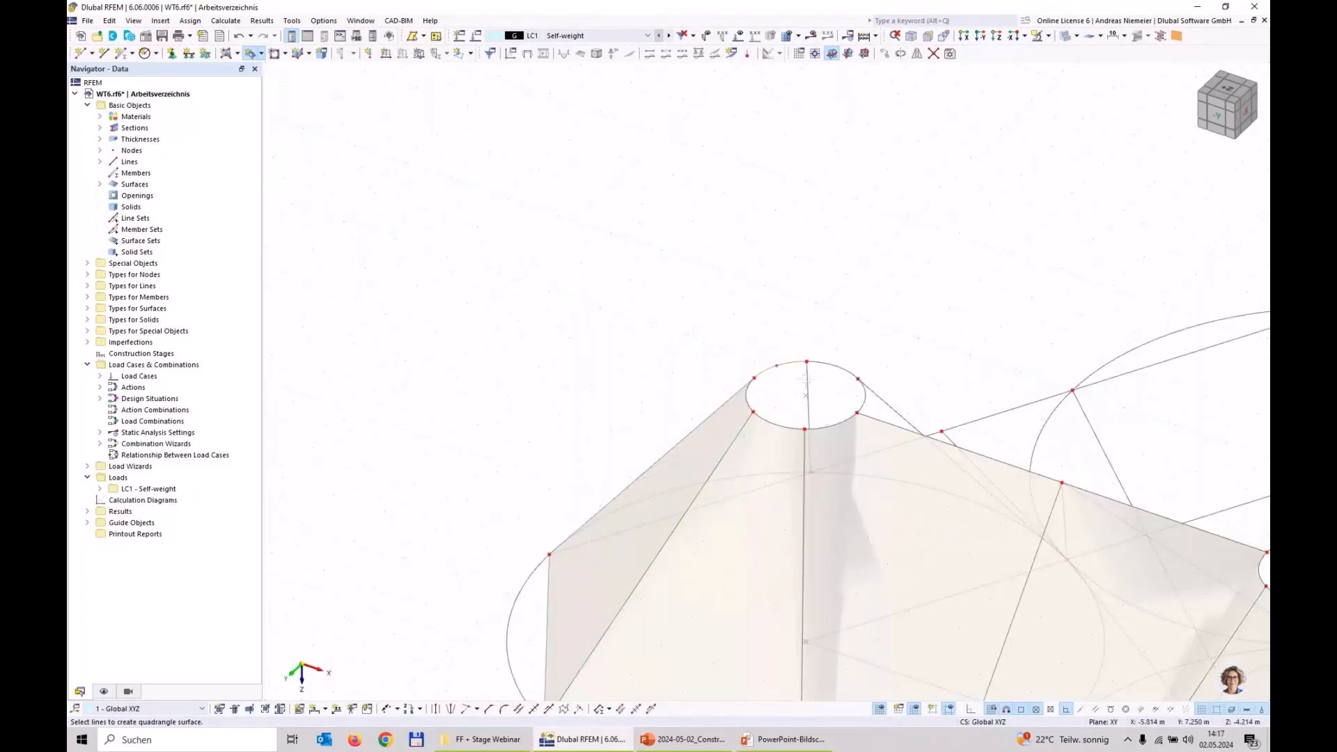
{"action": "left_click", "coordinate": [778, 473]}
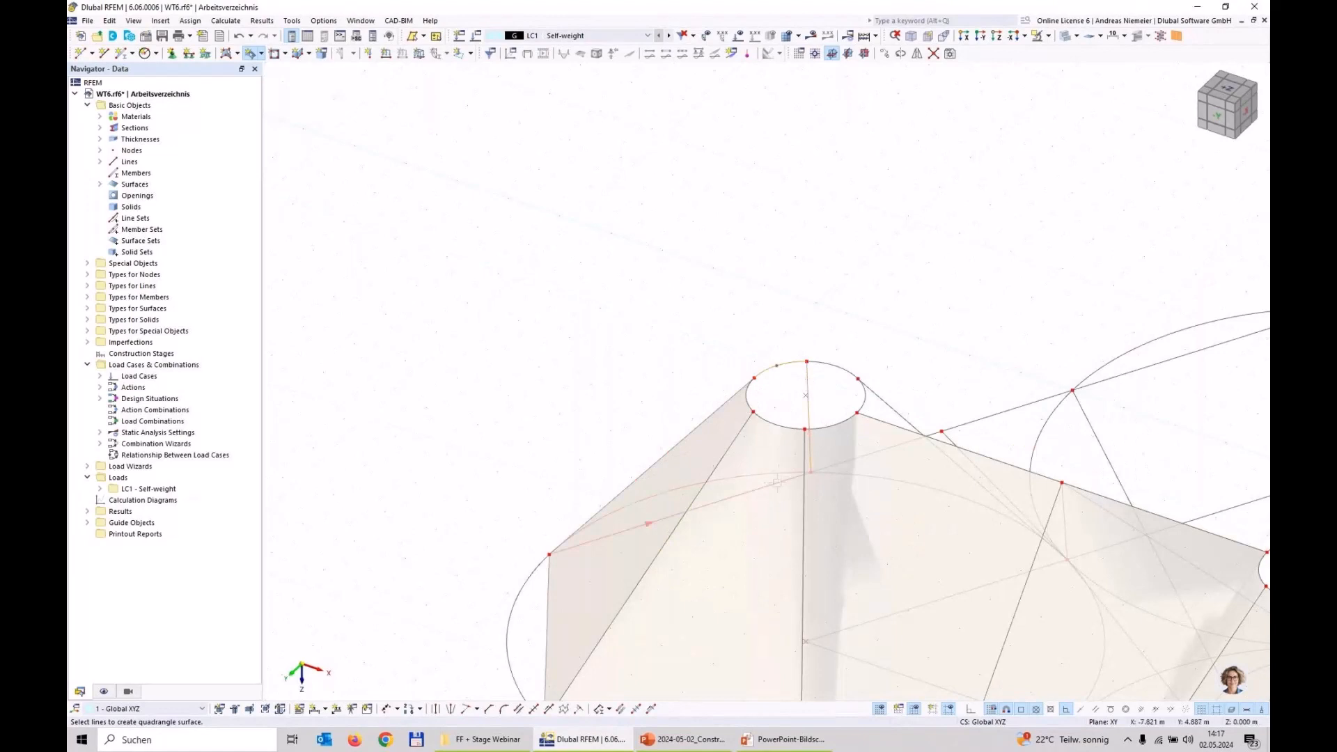
{"action": "left_click", "coordinate": [681, 442]}
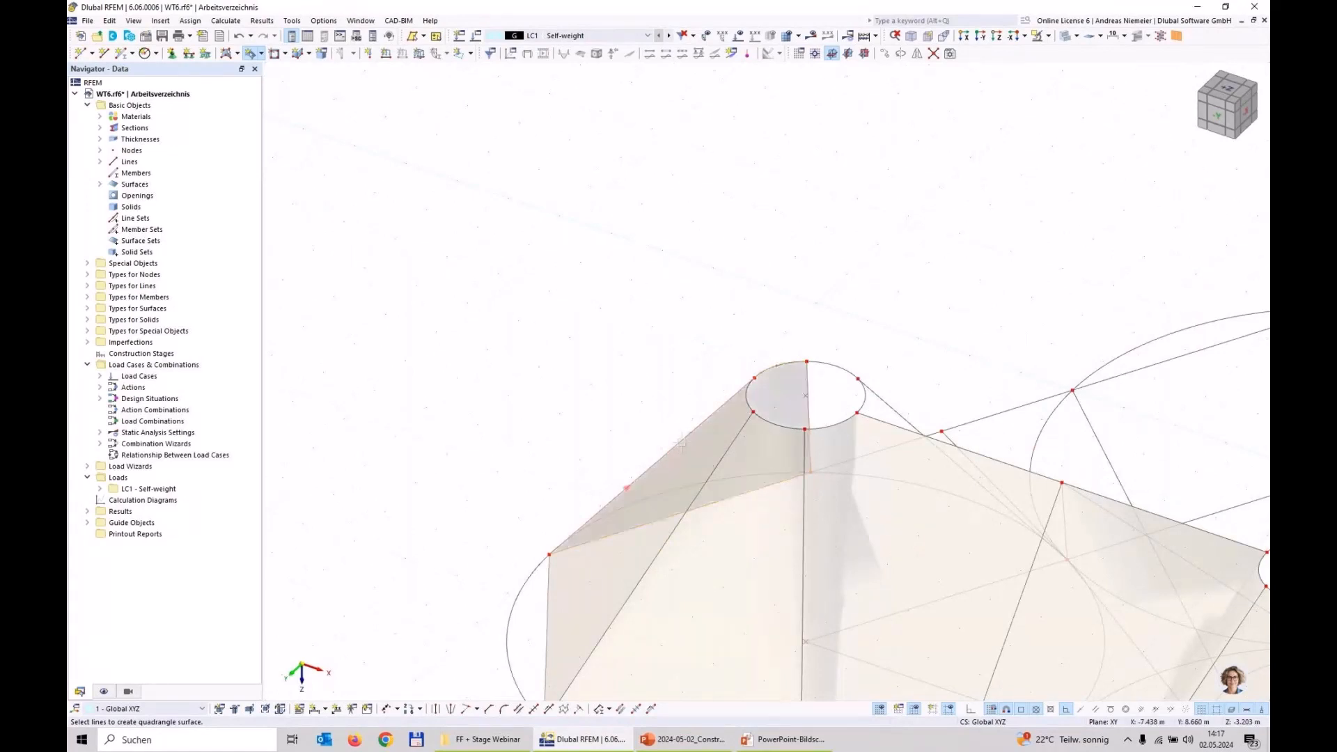
Restart the quadrangle membrane surface and fill the first raised circle's panel bounded by the tangent node and the boundary line's midpoint.
{"action": "scroll", "coordinate": [1066, 531], "scroll_direction": "down", "scroll_amount": 3}
{"action": "middle_click_drag", "start_coordinate": [1073, 531], "coordinate": [706, 526], "text": "ctrl"}
{"action": "right_click", "coordinate": [504, 424]}
{"action": "left_click", "coordinate": [966, 612]}
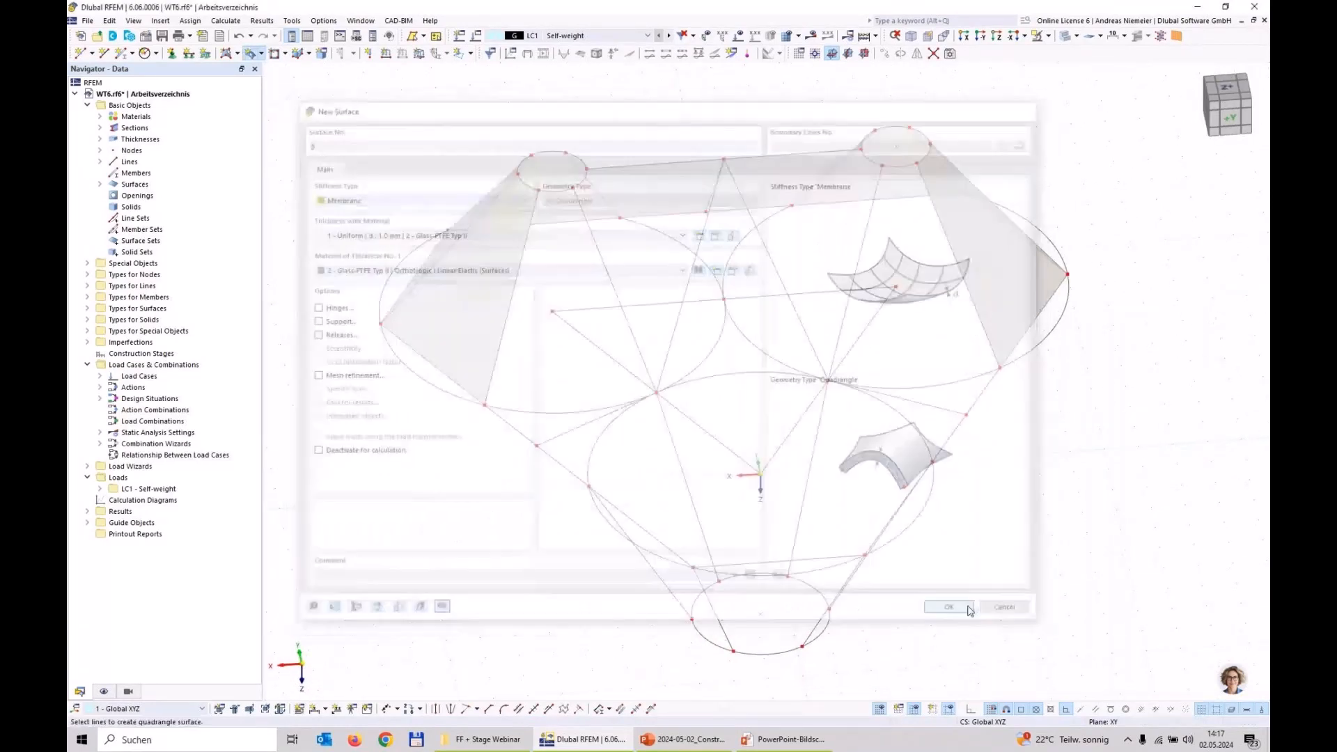
{"action": "left_click", "coordinate": [518, 431]}
{"action": "left_click", "coordinate": [577, 428]}
{"action": "left_click", "coordinate": [589, 226]}
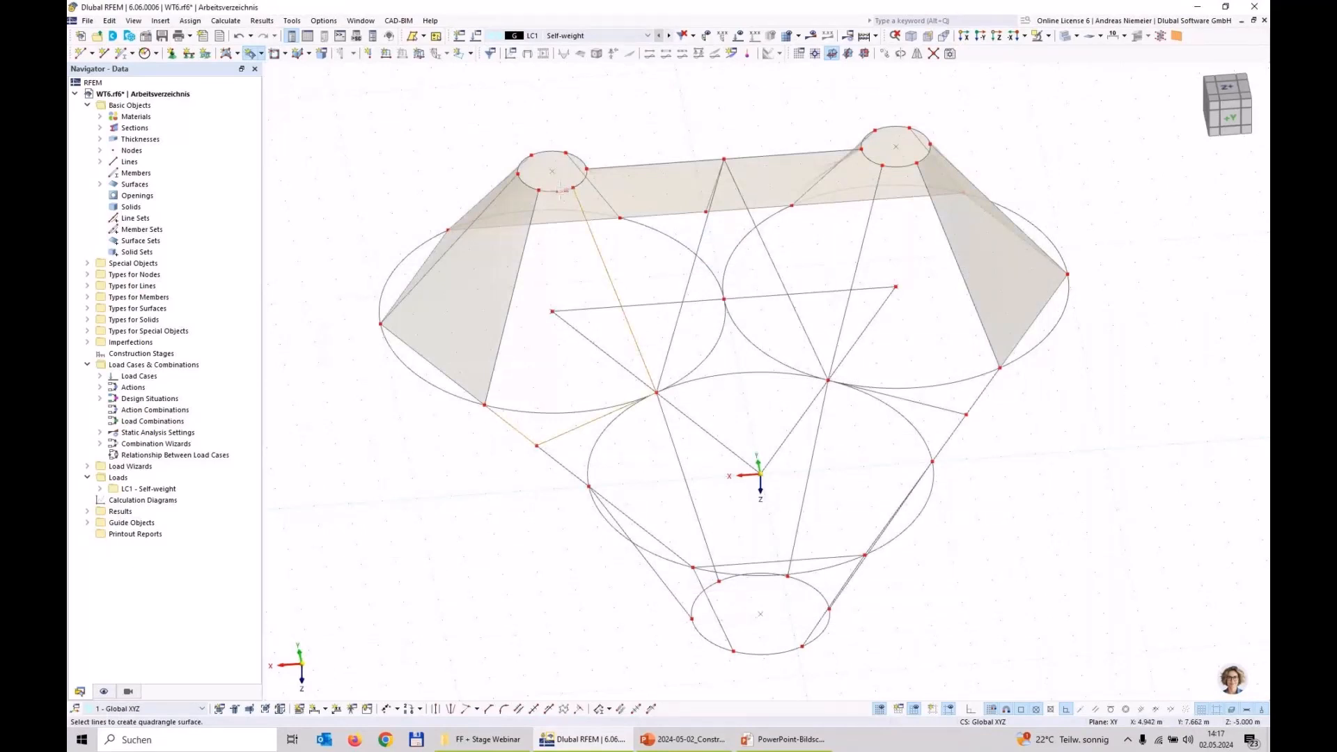
{"action": "left_click", "coordinate": [535, 206]}
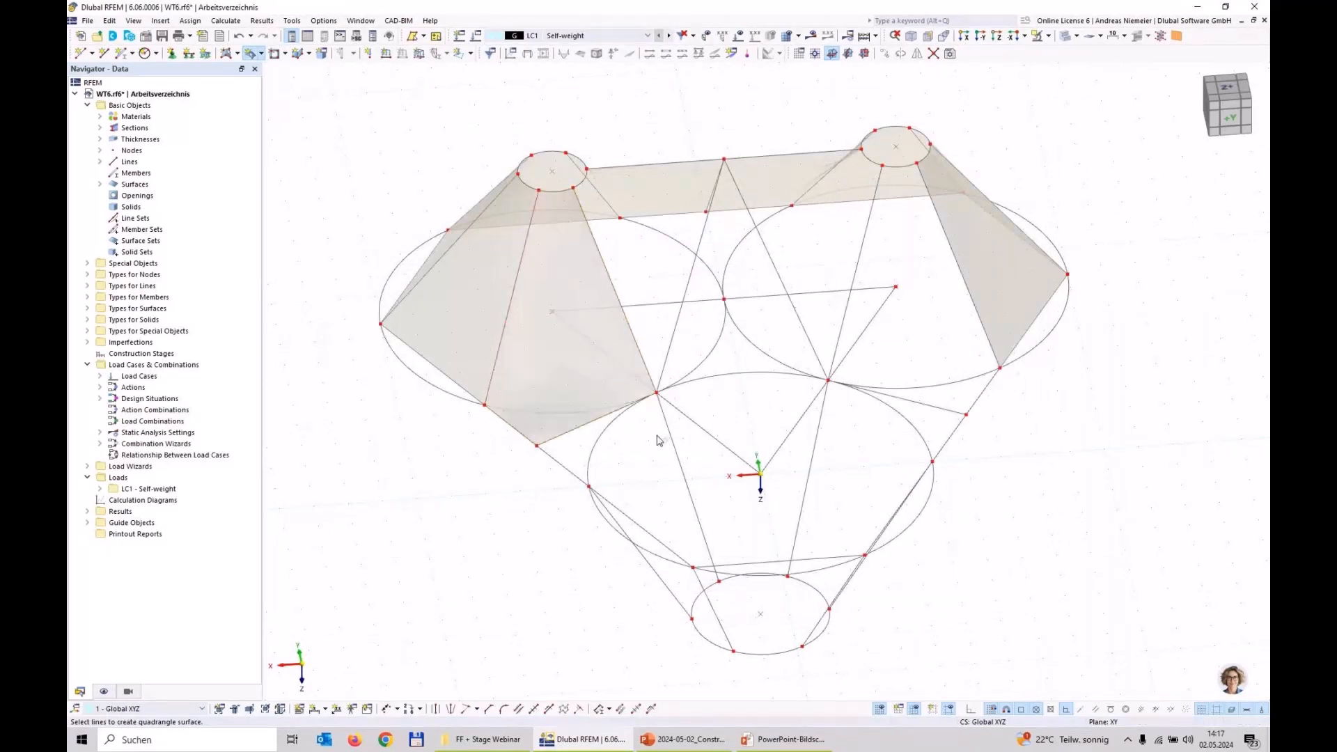
Continue the membrane from the tangent node line down to the lowered circle and add the adjoining outer panel.
{"action": "left_click", "coordinate": [578, 477]}
{"action": "left_click", "coordinate": [673, 594]}
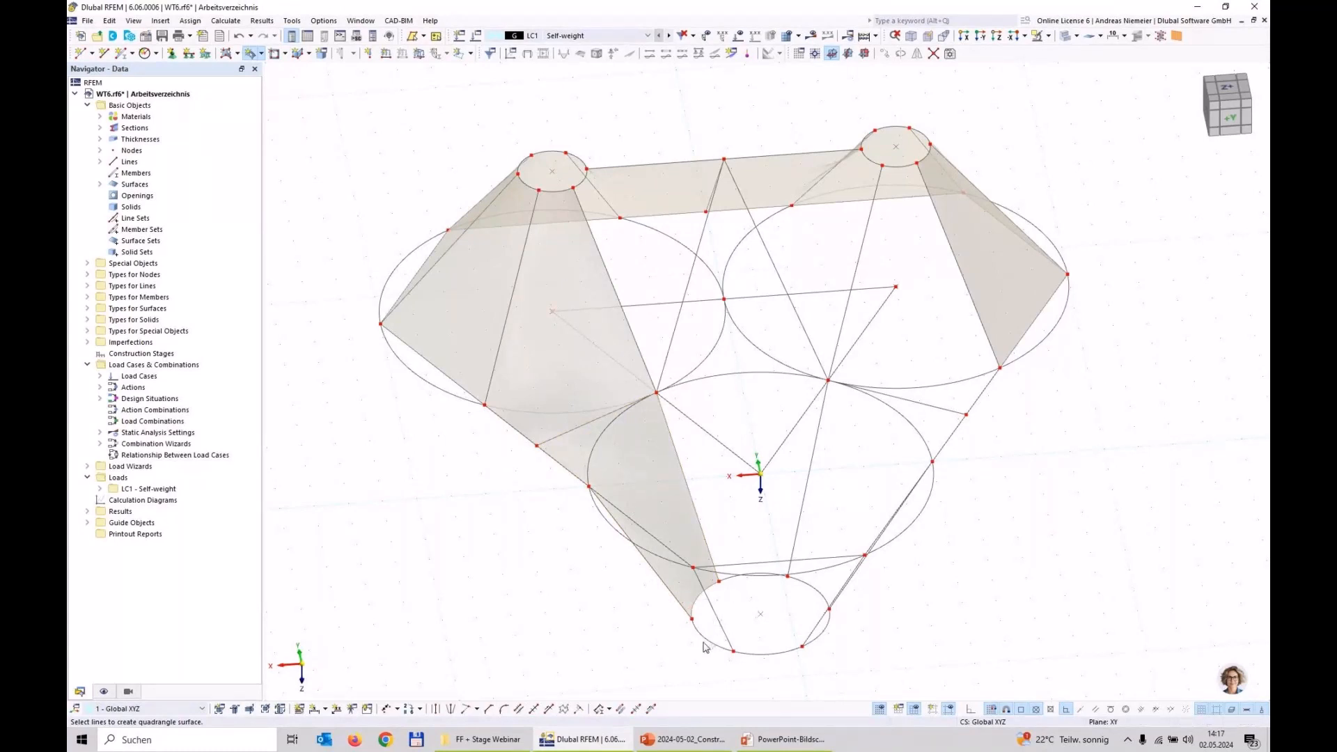
{"action": "left_click", "coordinate": [694, 624]}
{"action": "left_click", "coordinate": [673, 594]}
{"action": "left_click", "coordinate": [661, 543]}
Create the next two membrane surfaces around the outer side of the lowered circle, between its ring arcs and the outer boundary lines.
{"action": "left_click", "coordinate": [754, 653]}
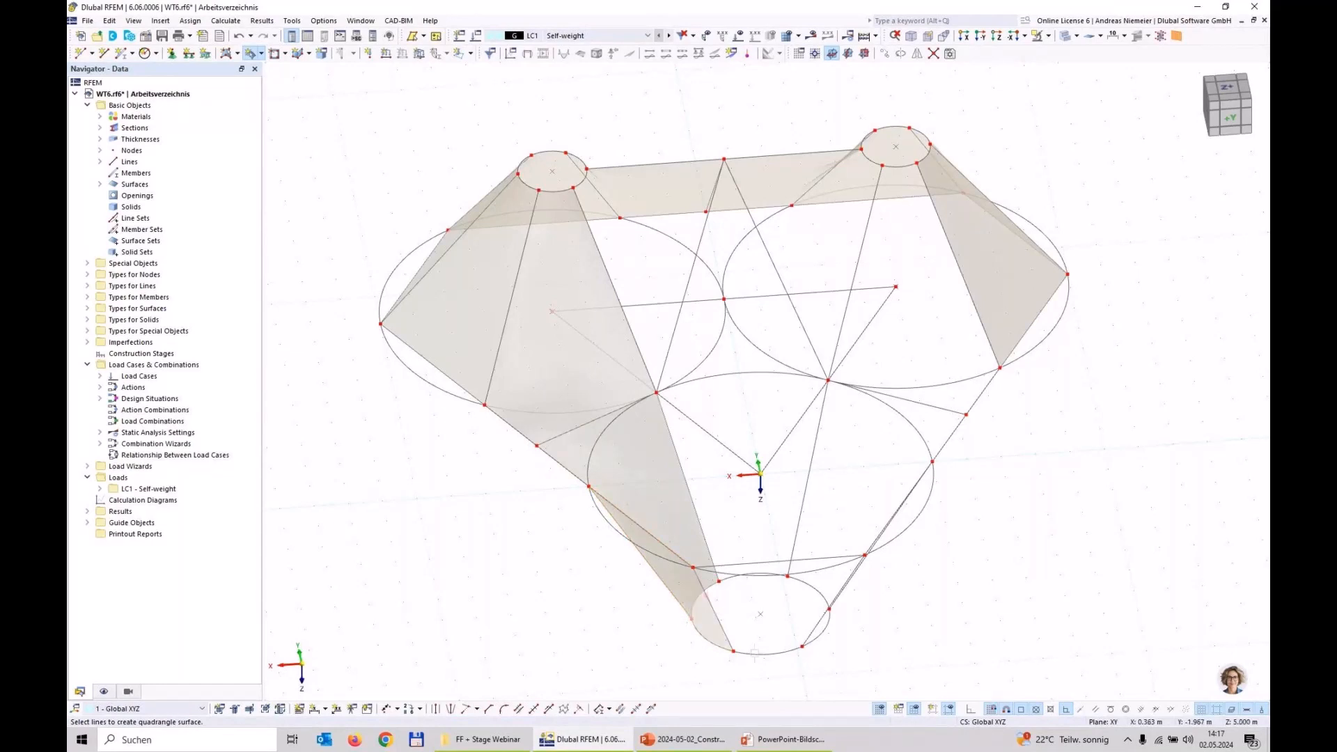
{"action": "left_click", "coordinate": [760, 656]}
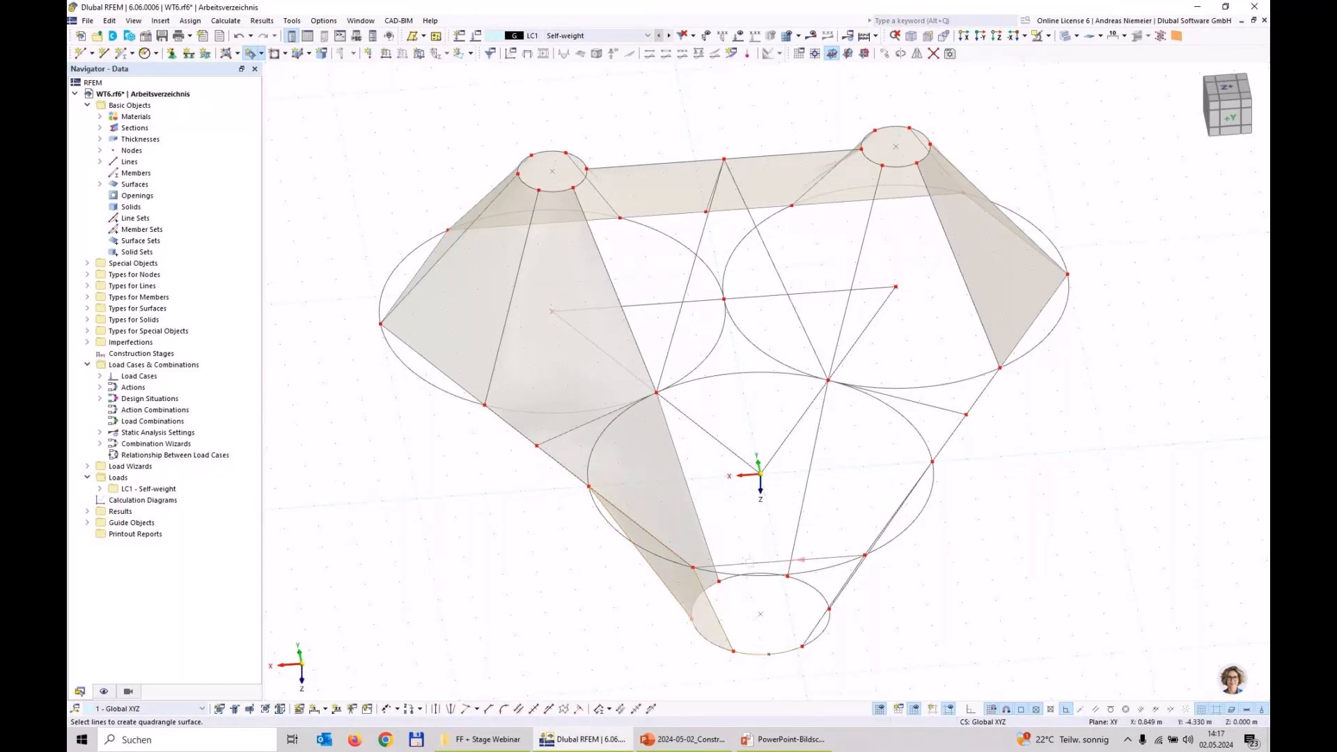
{"action": "left_click", "coordinate": [828, 622]}
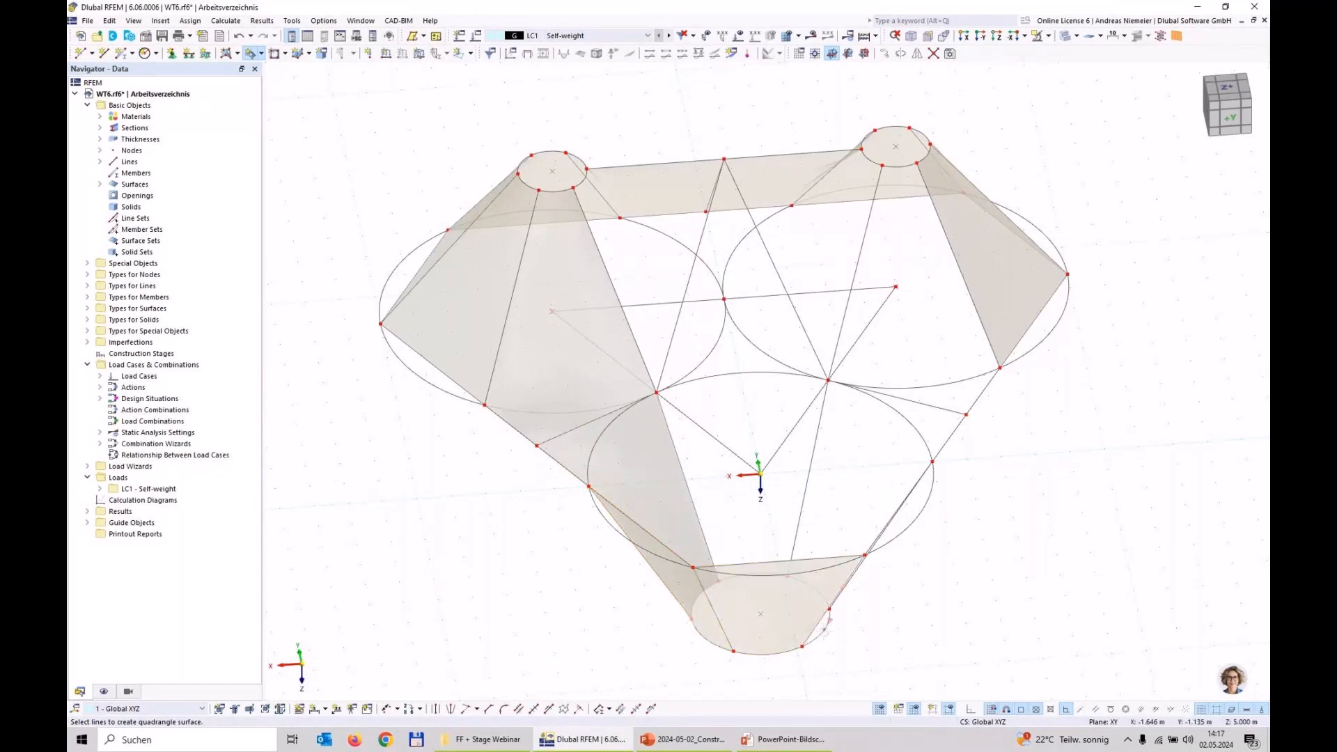
{"action": "middle_click_drag", "start_coordinate": [824, 629], "coordinate": [918, 551], "text": "ctrl"}
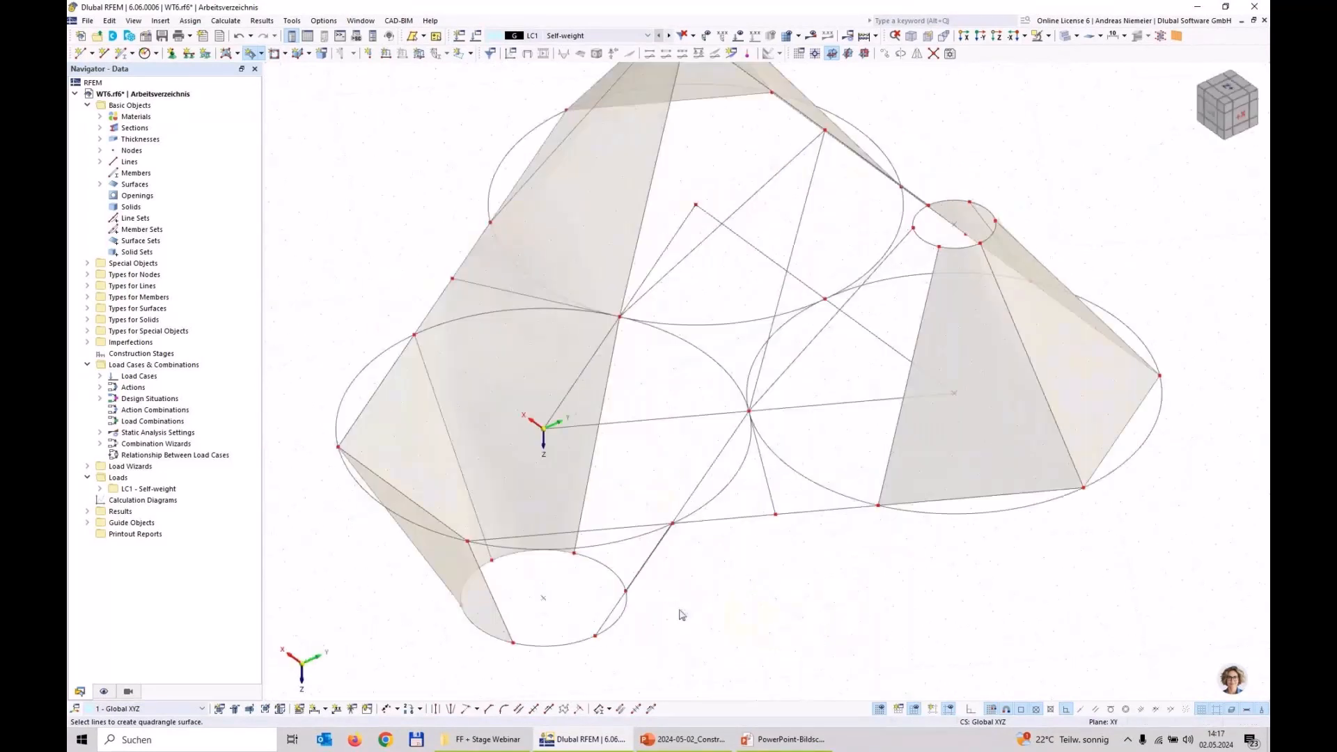
{"action": "left_click", "coordinate": [542, 641]}
{"action": "left_click", "coordinate": [491, 593]}
{"action": "left_click", "coordinate": [620, 527]}
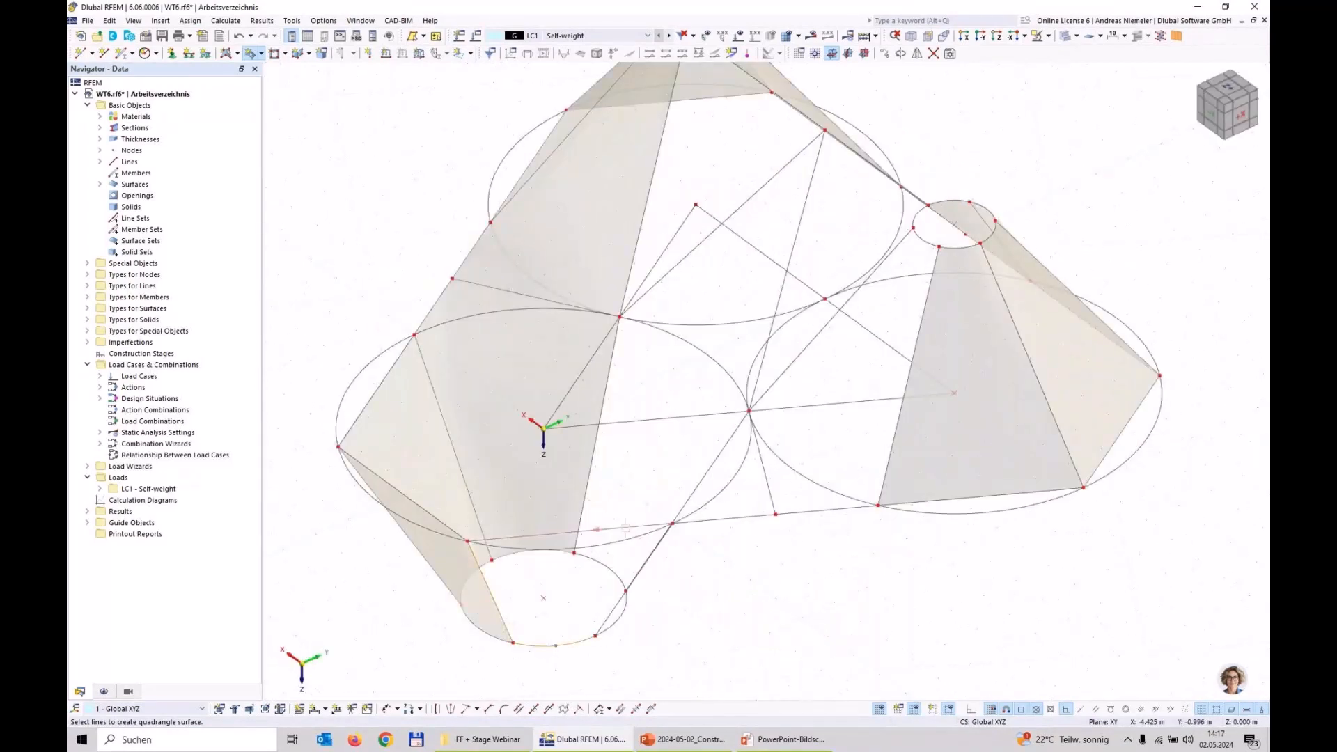
{"action": "left_click", "coordinate": [624, 598]}
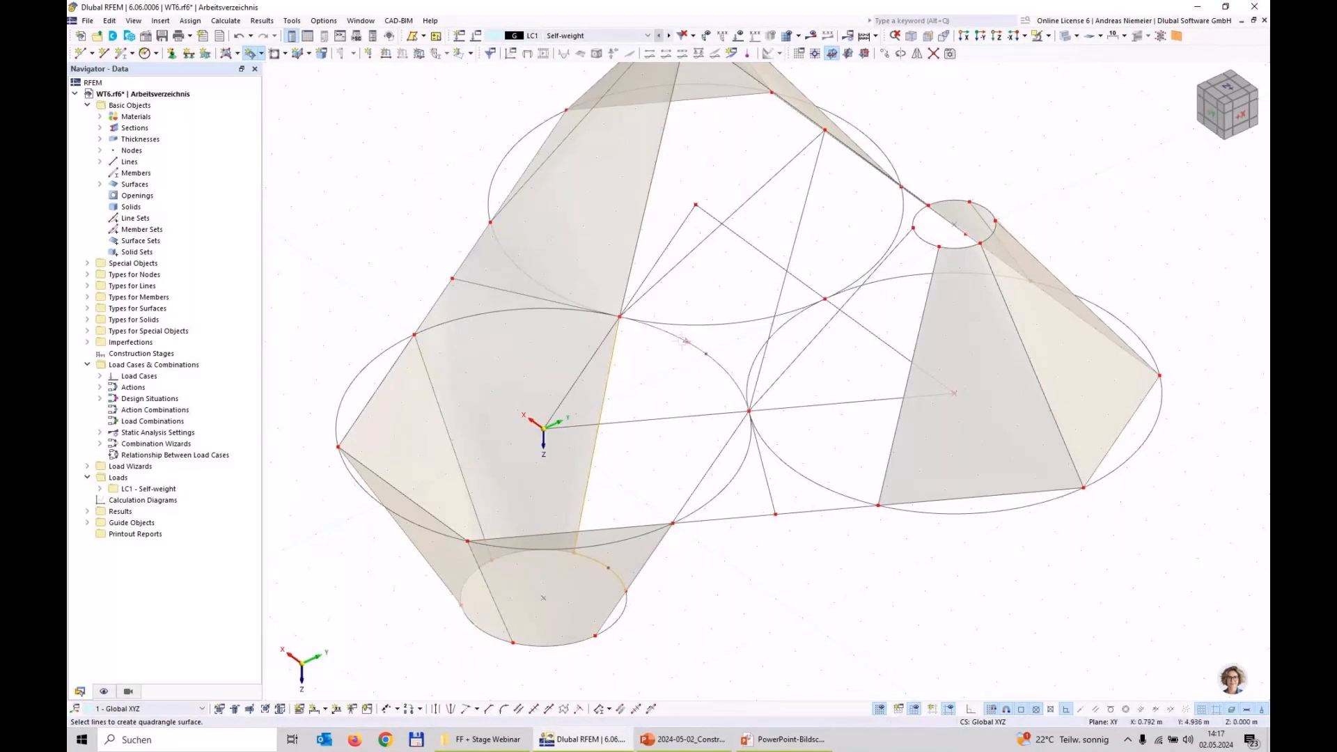
Create membrane surfaces from the lowered circle up to the arc between the tangent nodes, and from that arc to the ridge's middle node.
{"action": "left_click", "coordinate": [723, 446]}
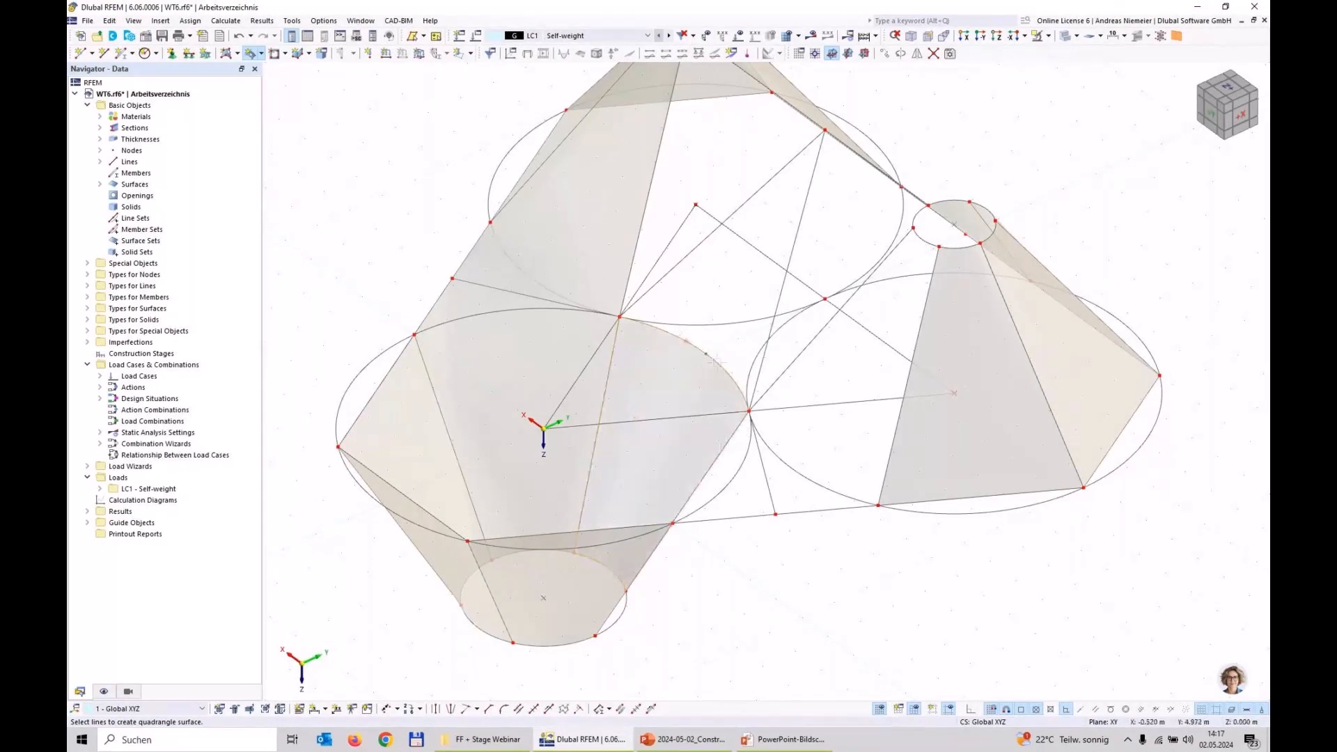
{"action": "scroll", "coordinate": [705, 320], "scroll_direction": "down", "scroll_amount": 1}
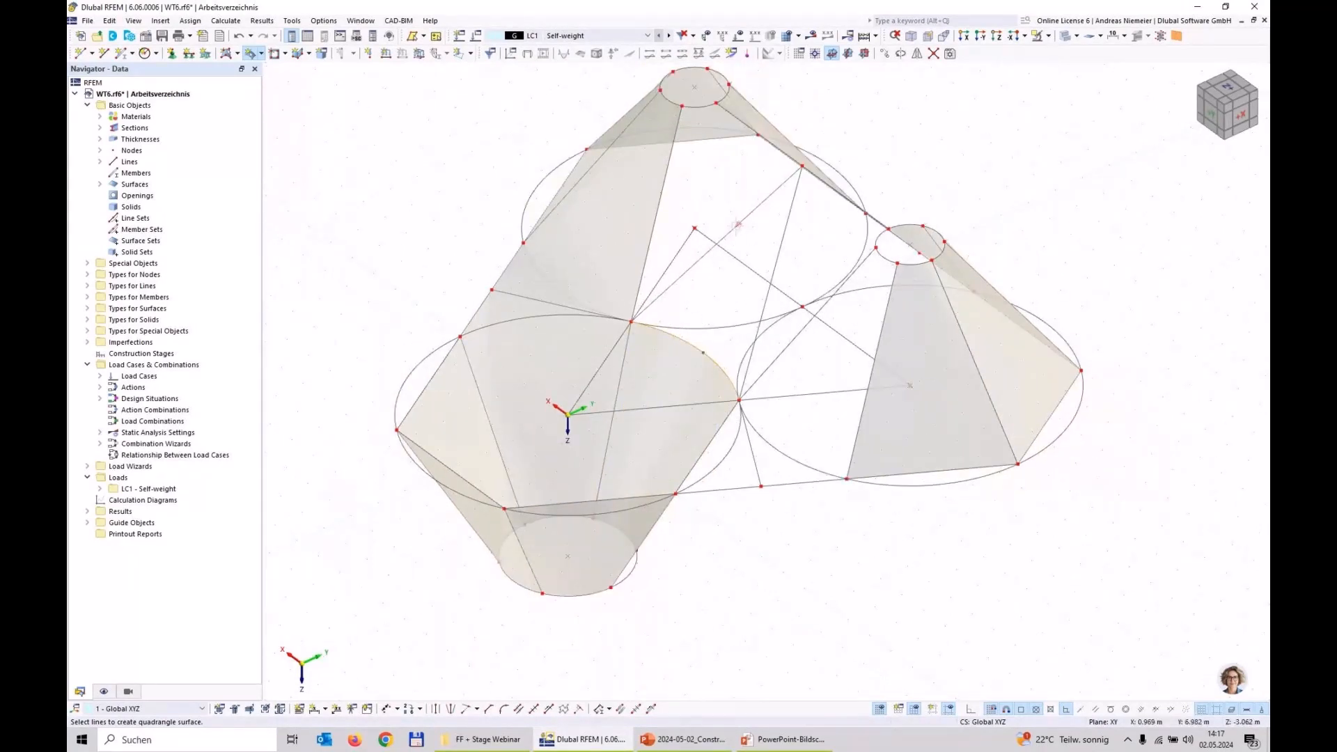
{"action": "left_click", "coordinate": [742, 231]}
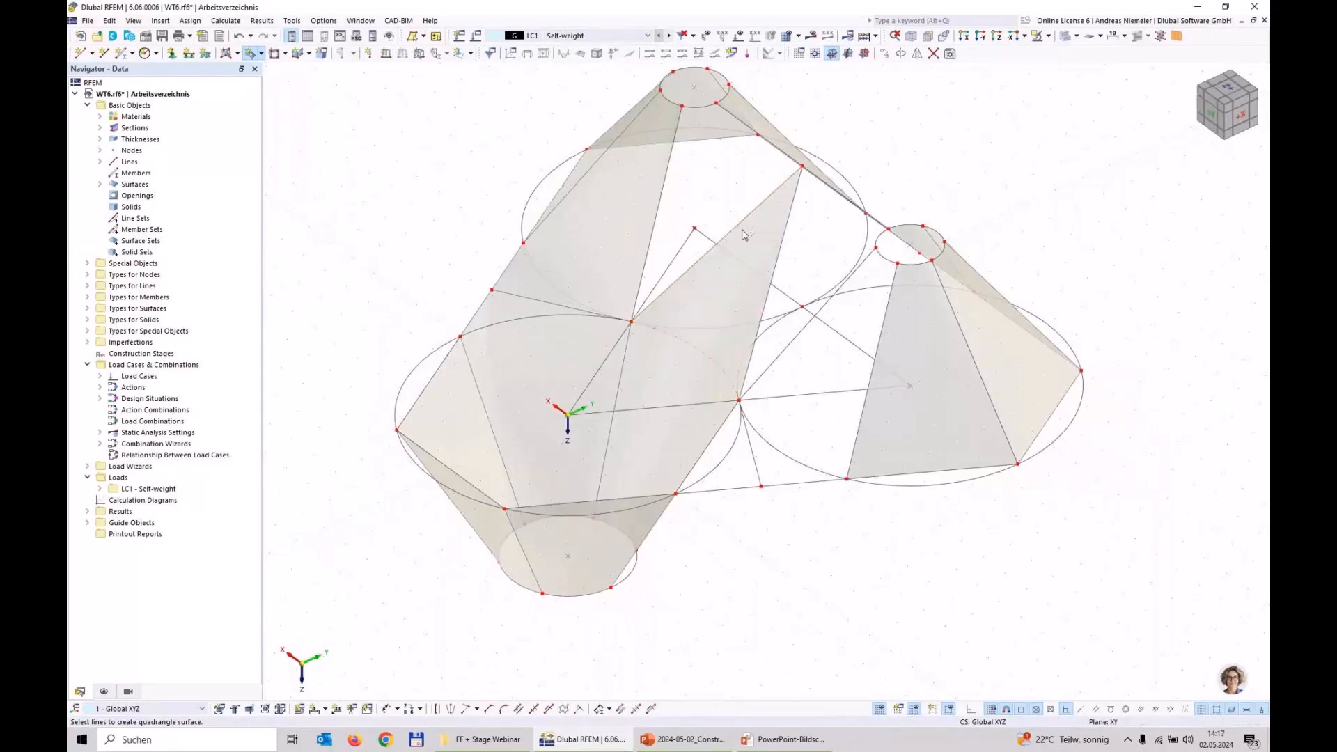
Create membrane surfaces between the first raised circle and the ridge's middle node, and from the second raised circle to the boundary line's midpoint.
{"action": "left_click", "coordinate": [652, 224]}
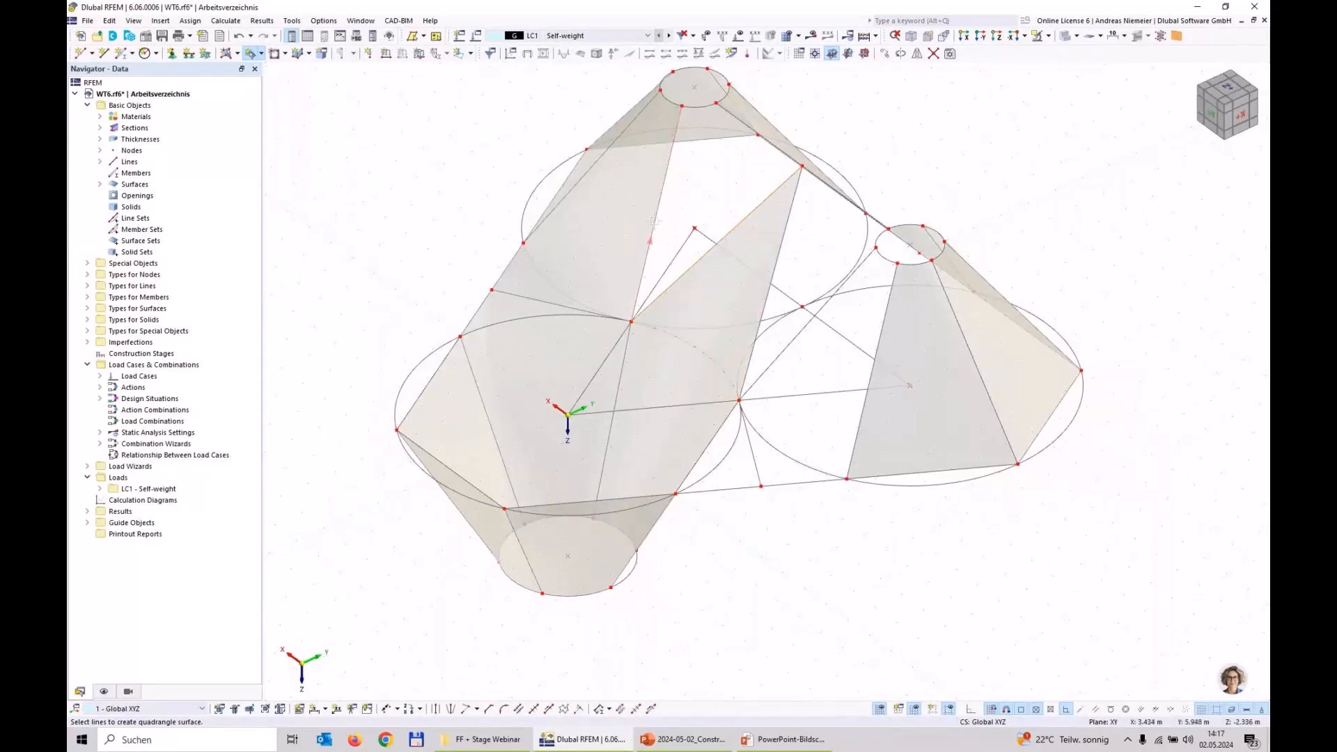
{"action": "left_click", "coordinate": [722, 109]}
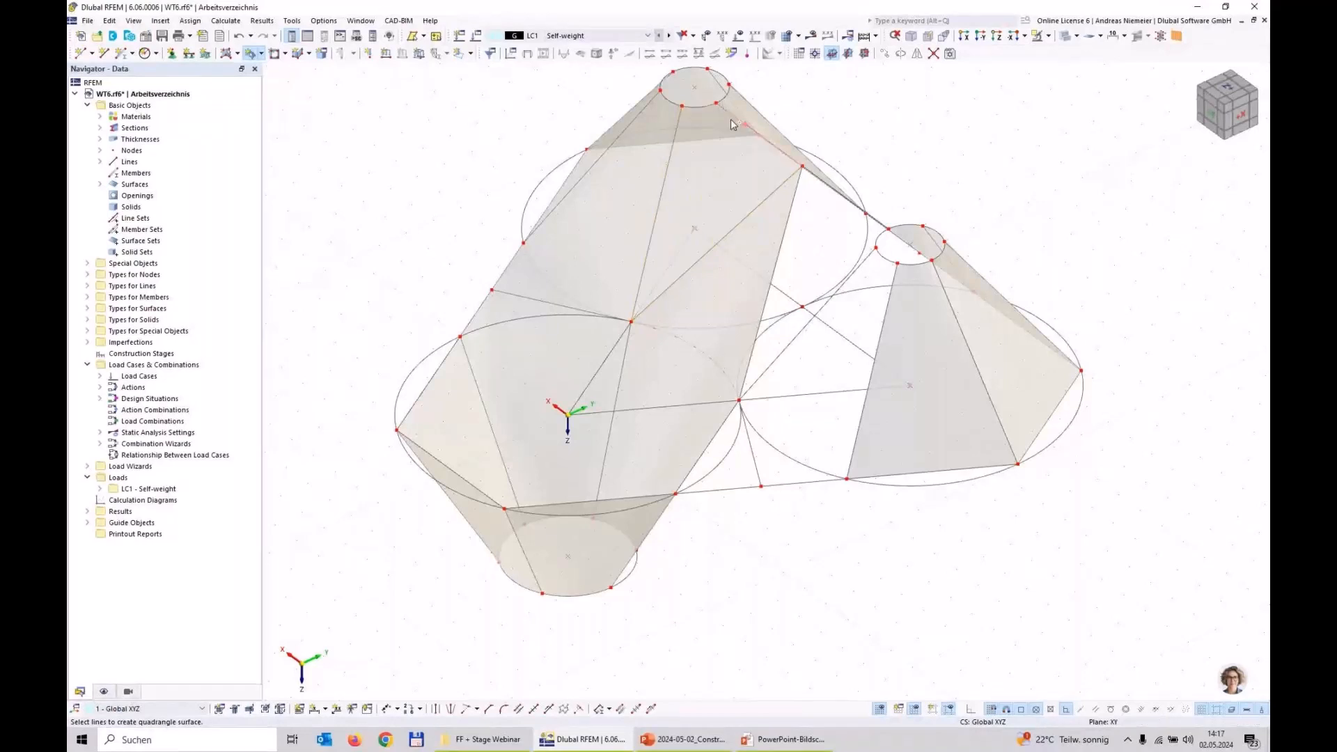
{"action": "left_click", "coordinate": [791, 351]}
{"action": "left_click", "coordinate": [753, 452]}
{"action": "left_click", "coordinate": [801, 483]}
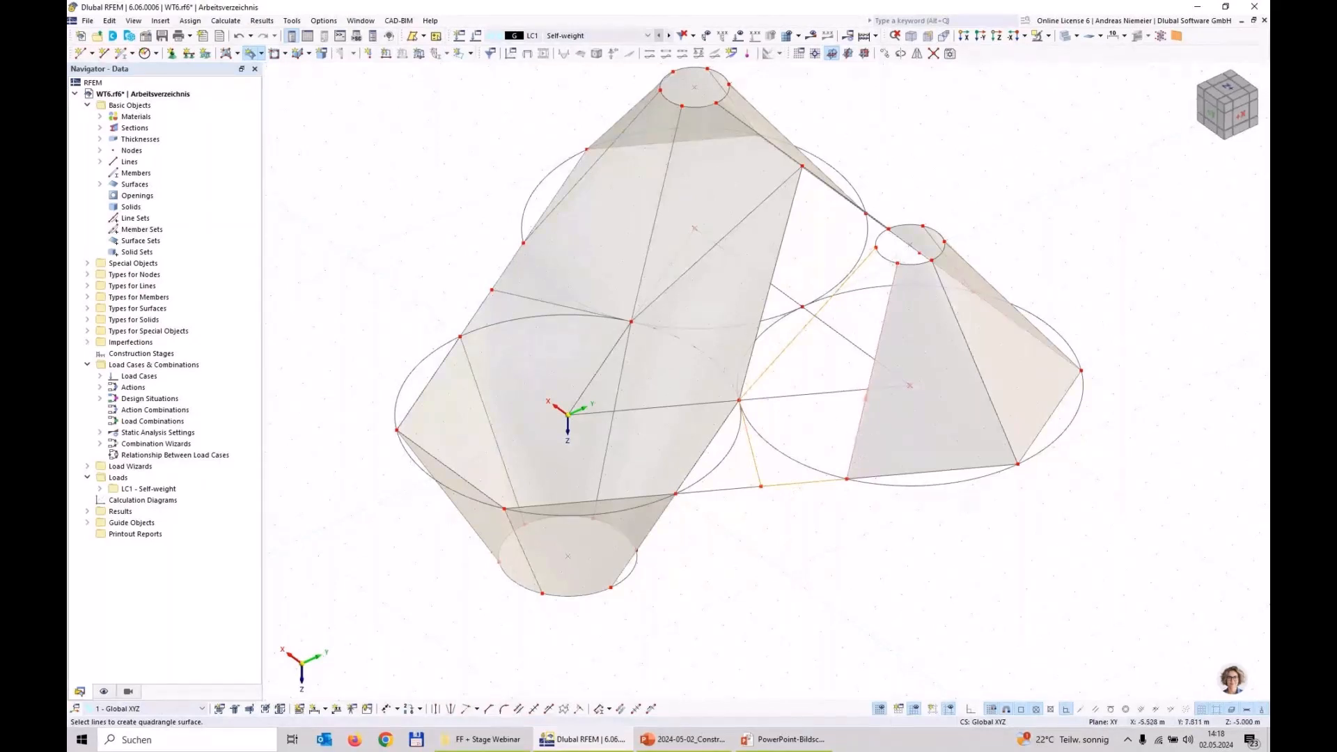
{"action": "left_click", "coordinate": [891, 260]}
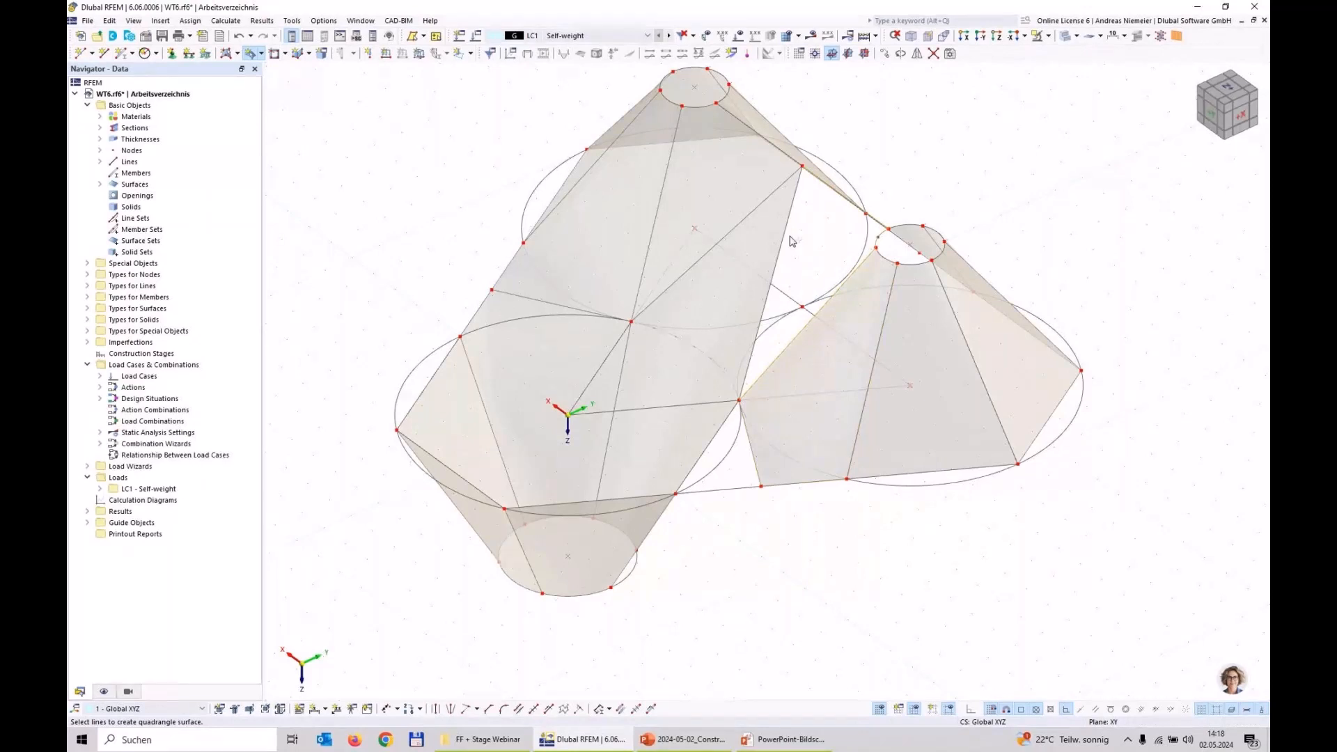
Fill the remaining gap beside the lowered circle with a membrane surface up to the tangent node and the boundary line's midpoint.
{"action": "middle_click_drag", "start_coordinate": [790, 241], "coordinate": [811, 526]}
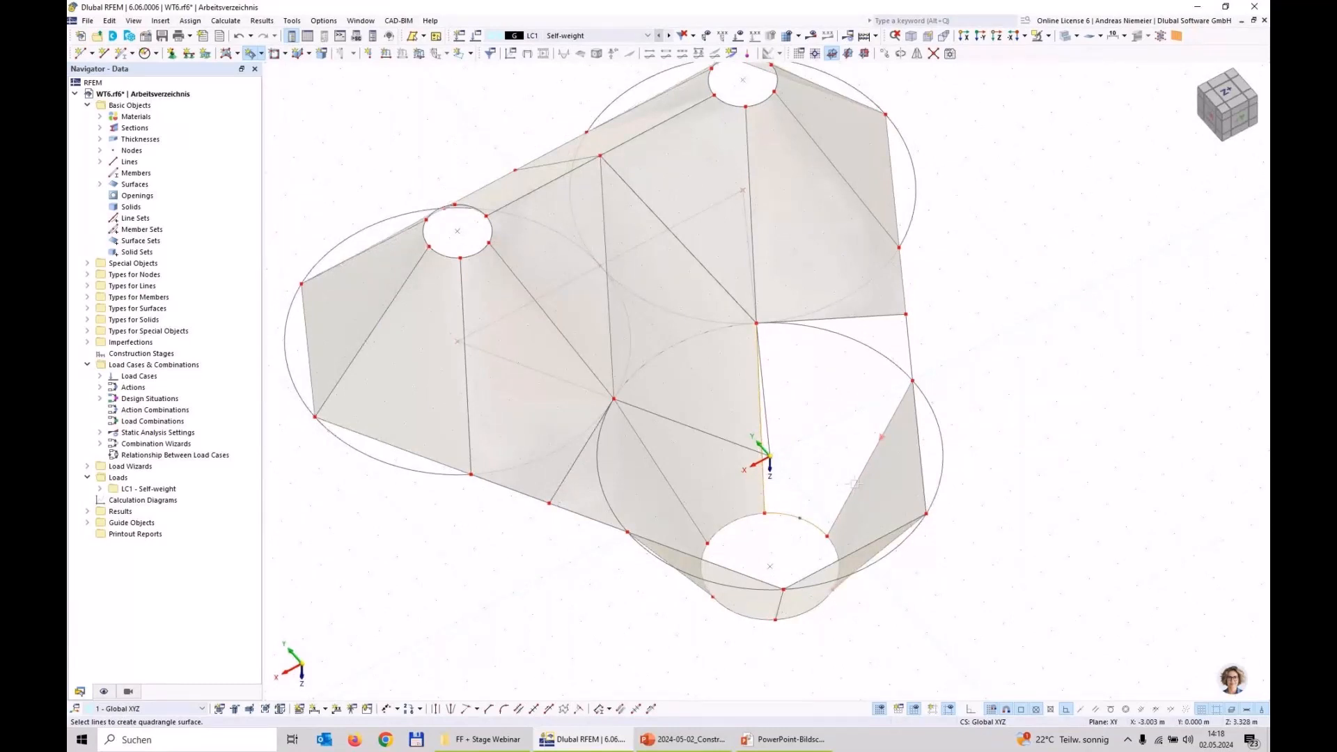
{"action": "left_click", "coordinate": [856, 483]}
{"action": "left_click", "coordinate": [911, 362]}
{"action": "left_click", "coordinate": [890, 315]}
{"action": "middle_click_drag", "start_coordinate": [1045, 548], "coordinate": [938, 494], "text": "ctrl"}
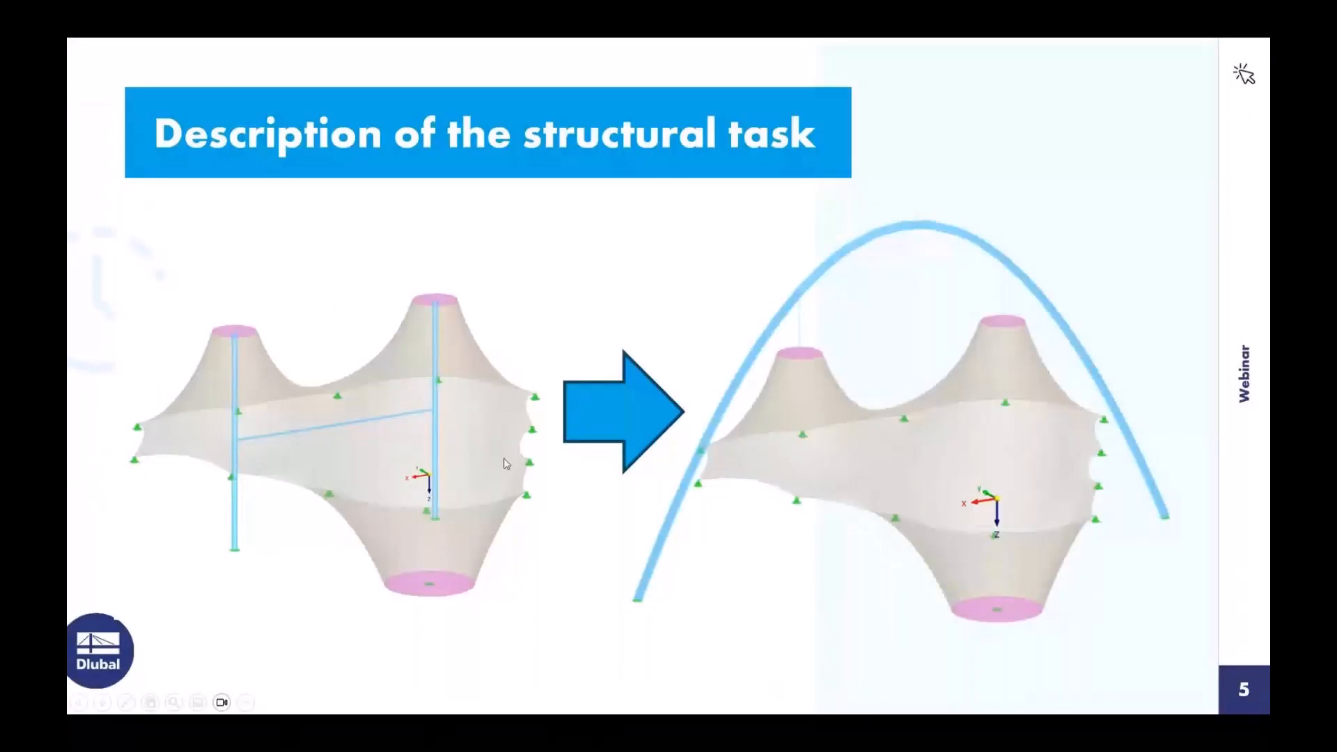
Switch from the presentation back to RFEM, end the surface creation and save the model.
{"action": "key", "text": "super"}
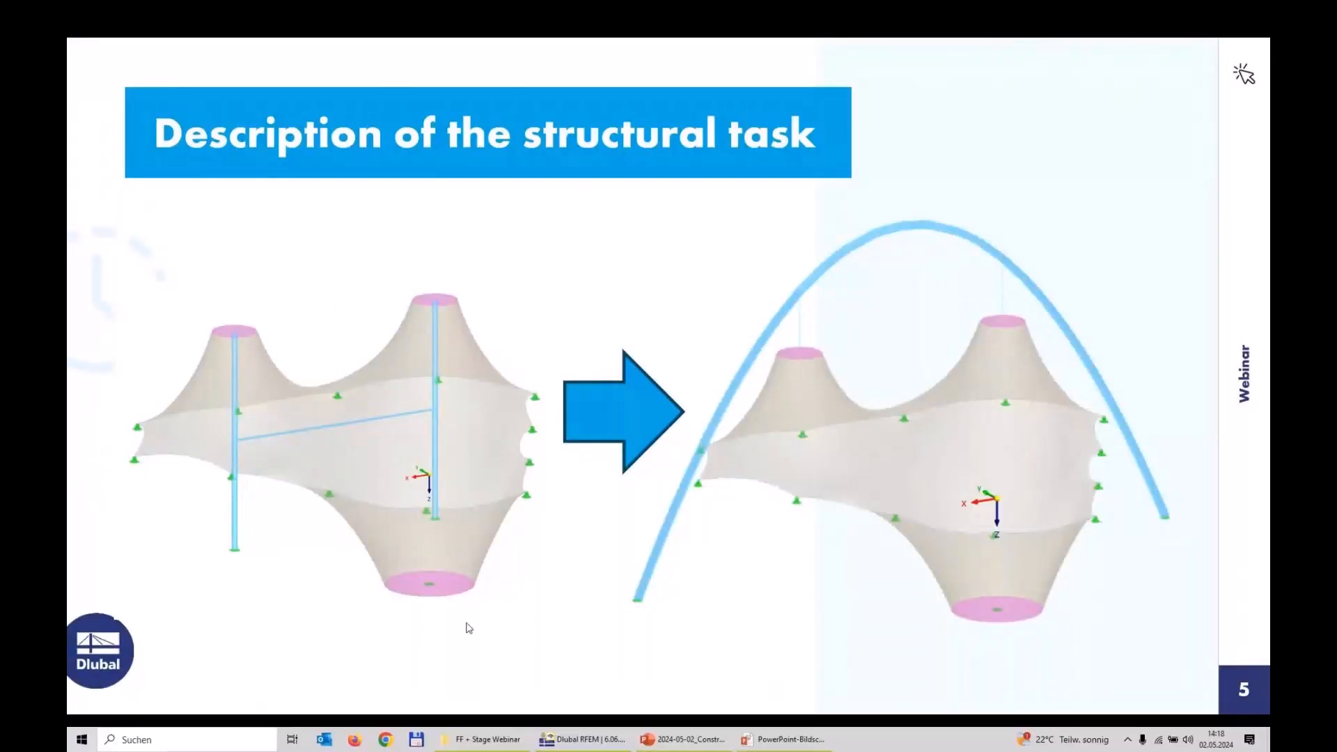
{"action": "left_click", "coordinate": [599, 740]}
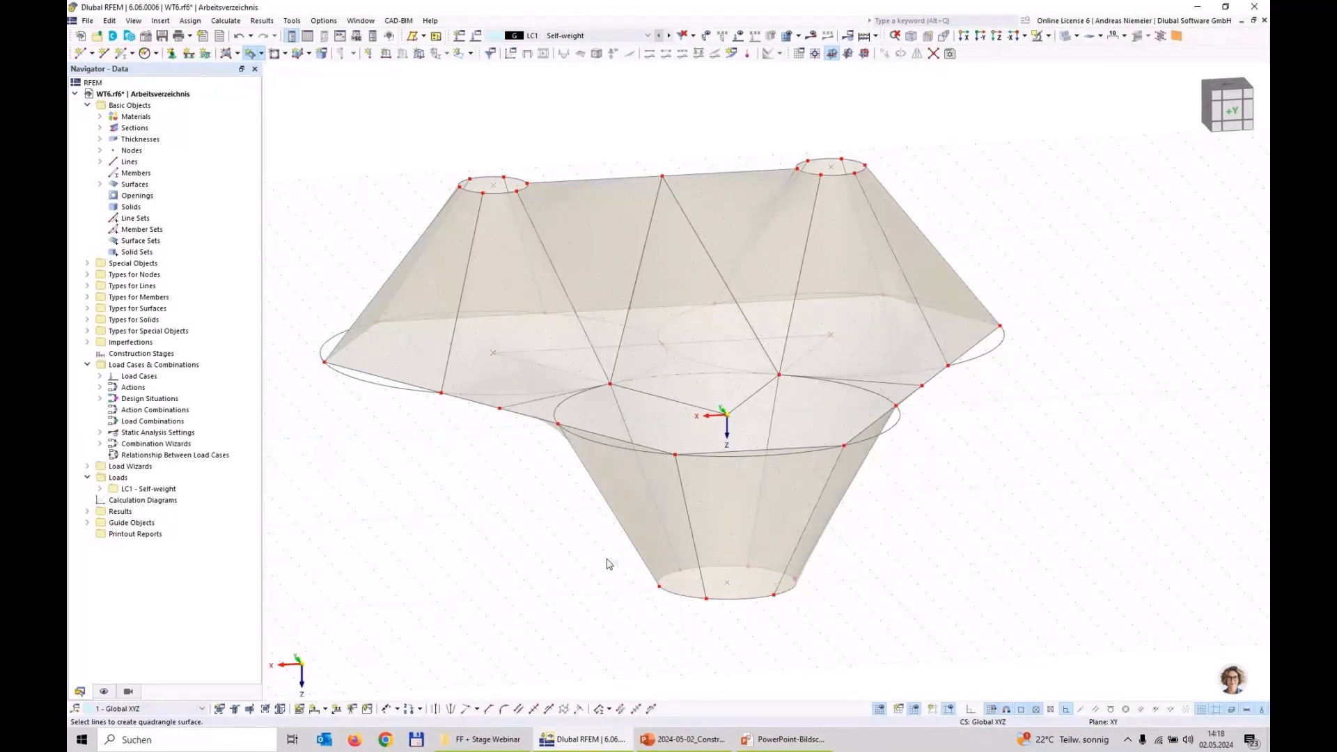
{"action": "scroll", "coordinate": [963, 372], "scroll_direction": "up", "scroll_amount": 3}
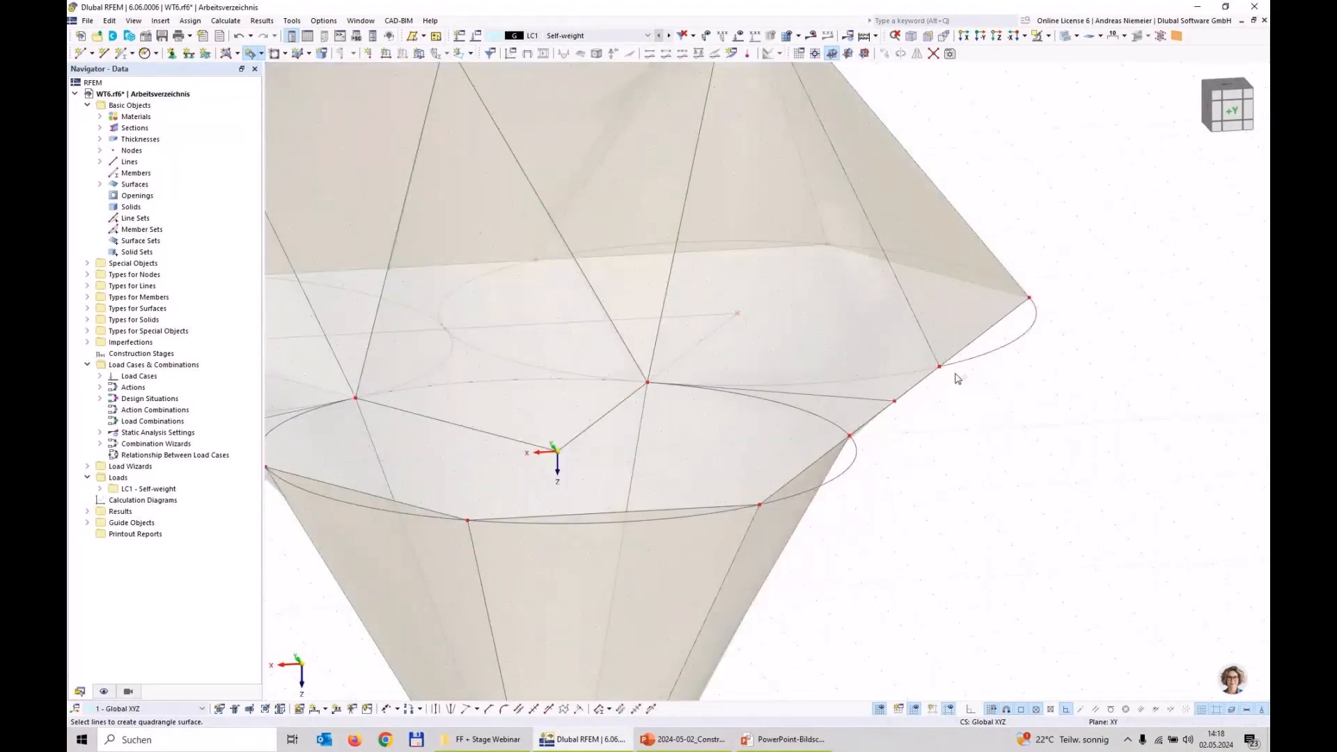
{"action": "key", "text": "Escape"}
{"action": "scroll", "coordinate": [948, 447], "scroll_direction": "down", "scroll_amount": 3}
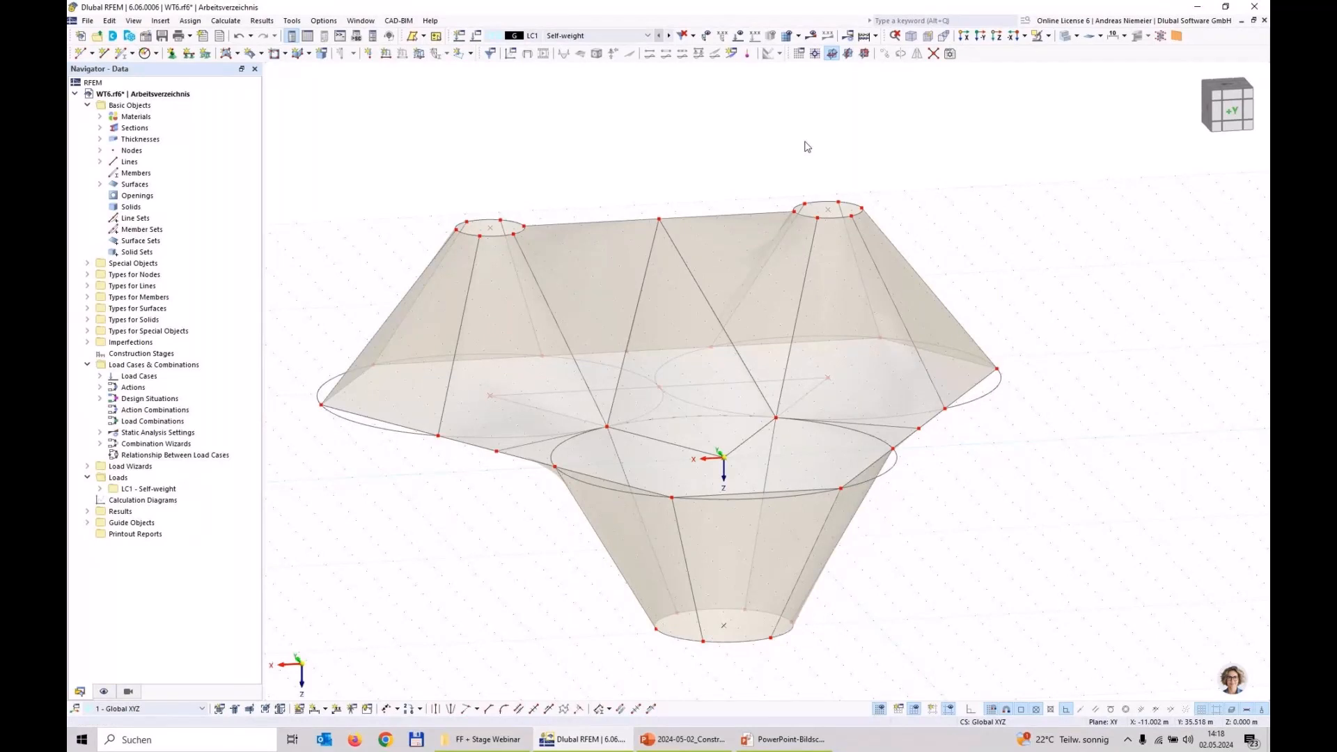
{"action": "key", "text": "ctrl+s"}
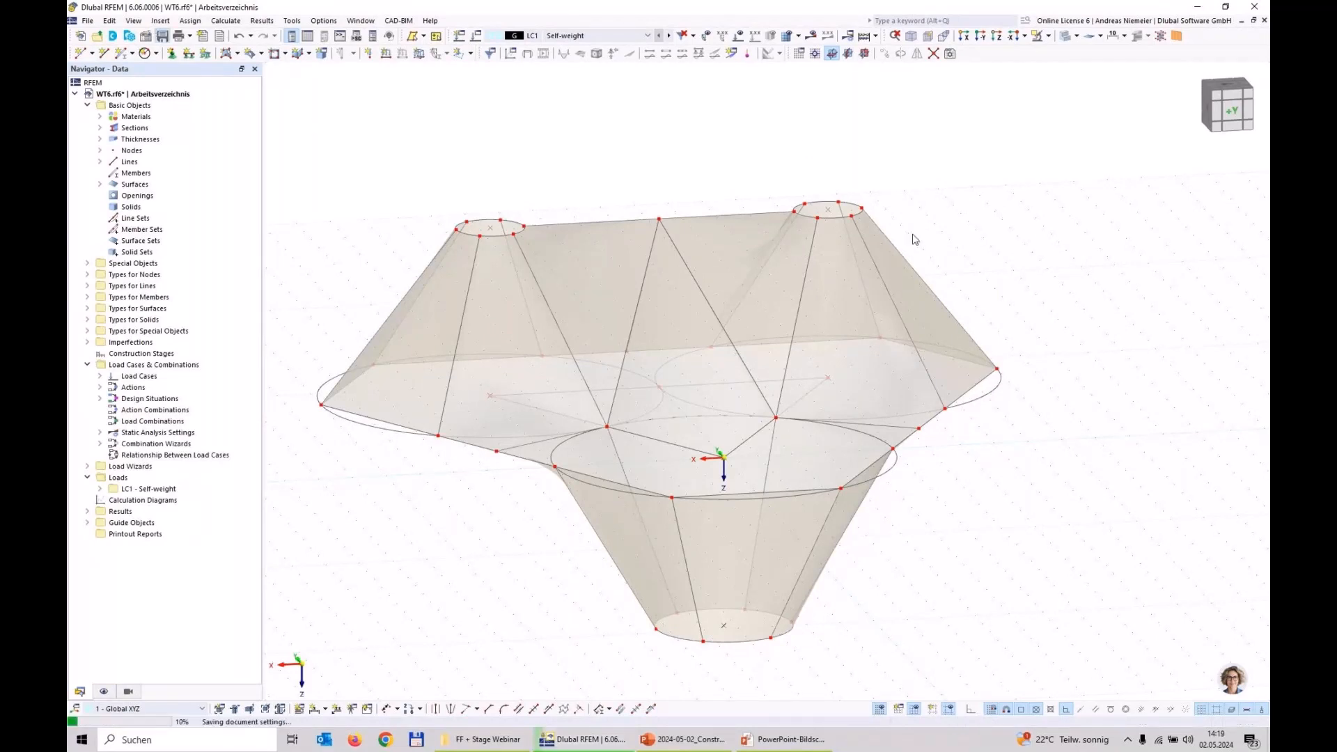
Enable specific axes for the six membrane surfaces around the raised circle at negative X and set the input axes to Axis directed to point.
{"action": "middle_click_drag", "start_coordinate": [1052, 488], "coordinate": [1008, 487]}
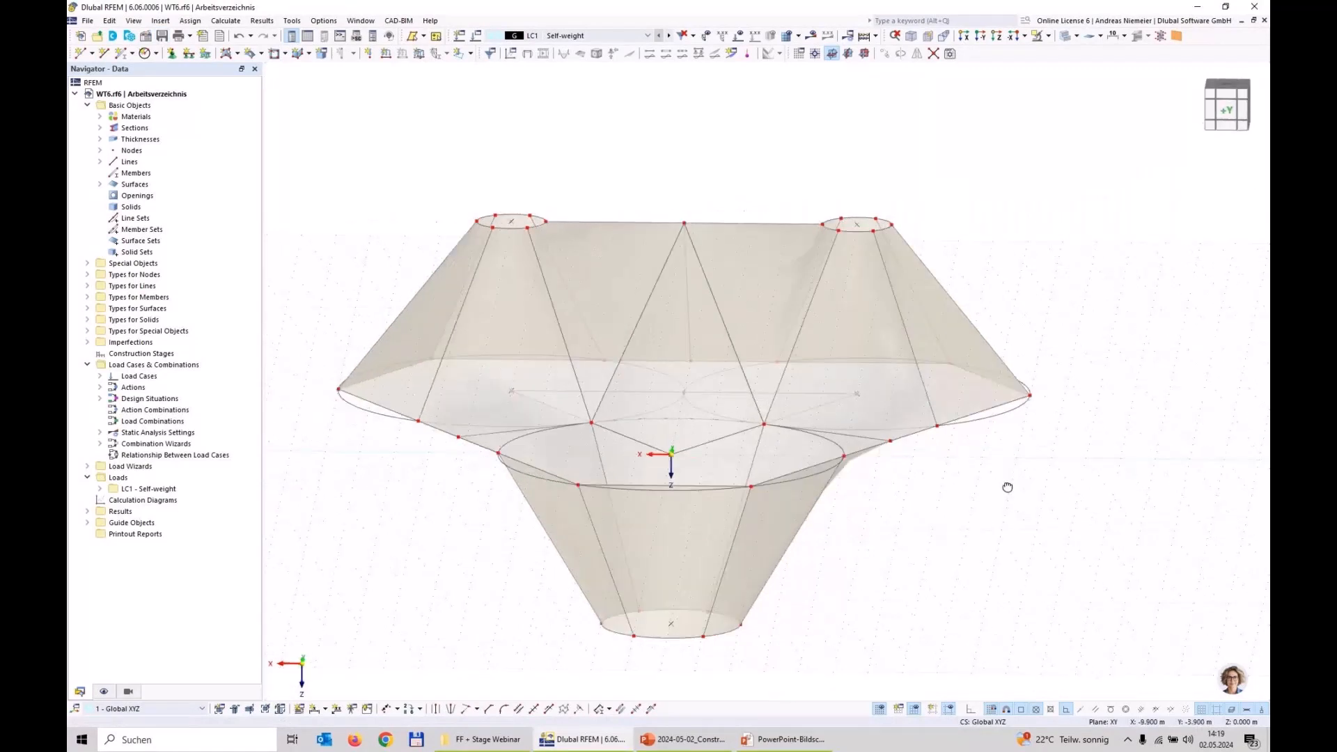
{"action": "left_click", "coordinate": [787, 261]}
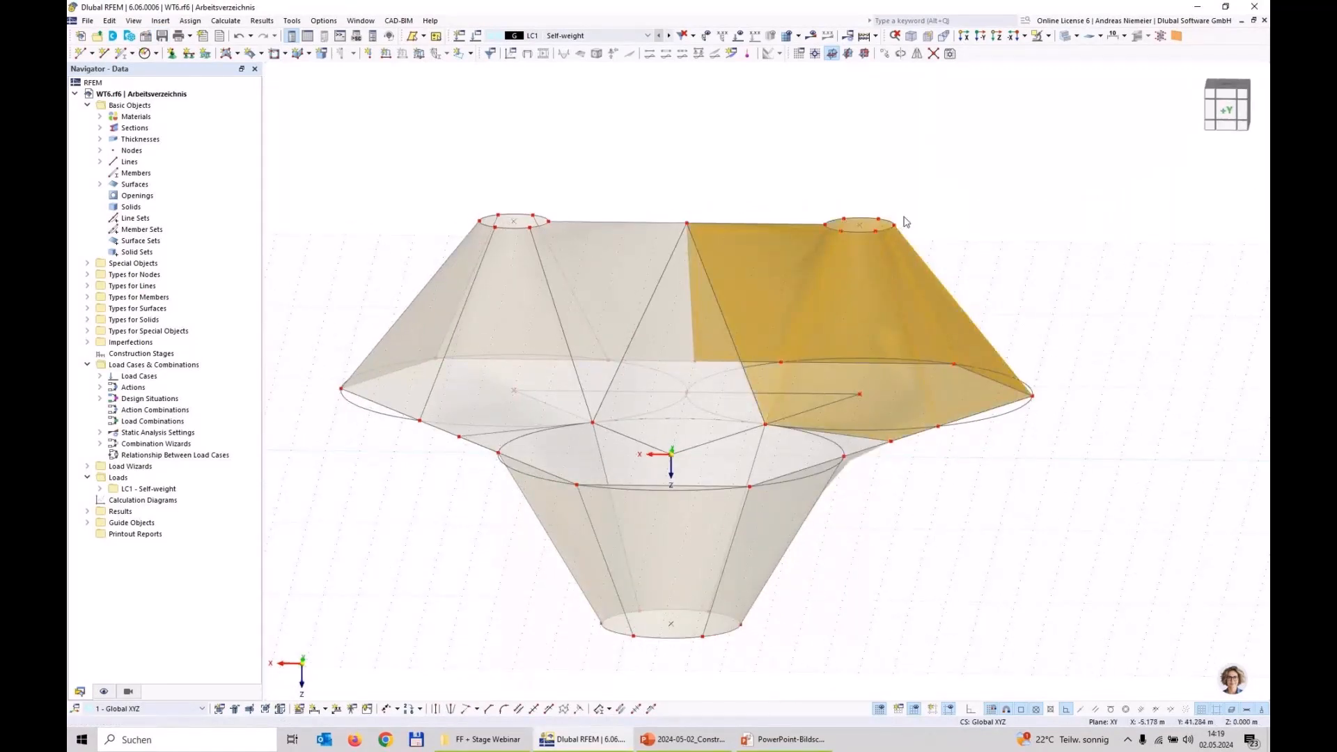
{"action": "right_click", "coordinate": [884, 249]}
{"action": "left_click", "coordinate": [801, 291]}
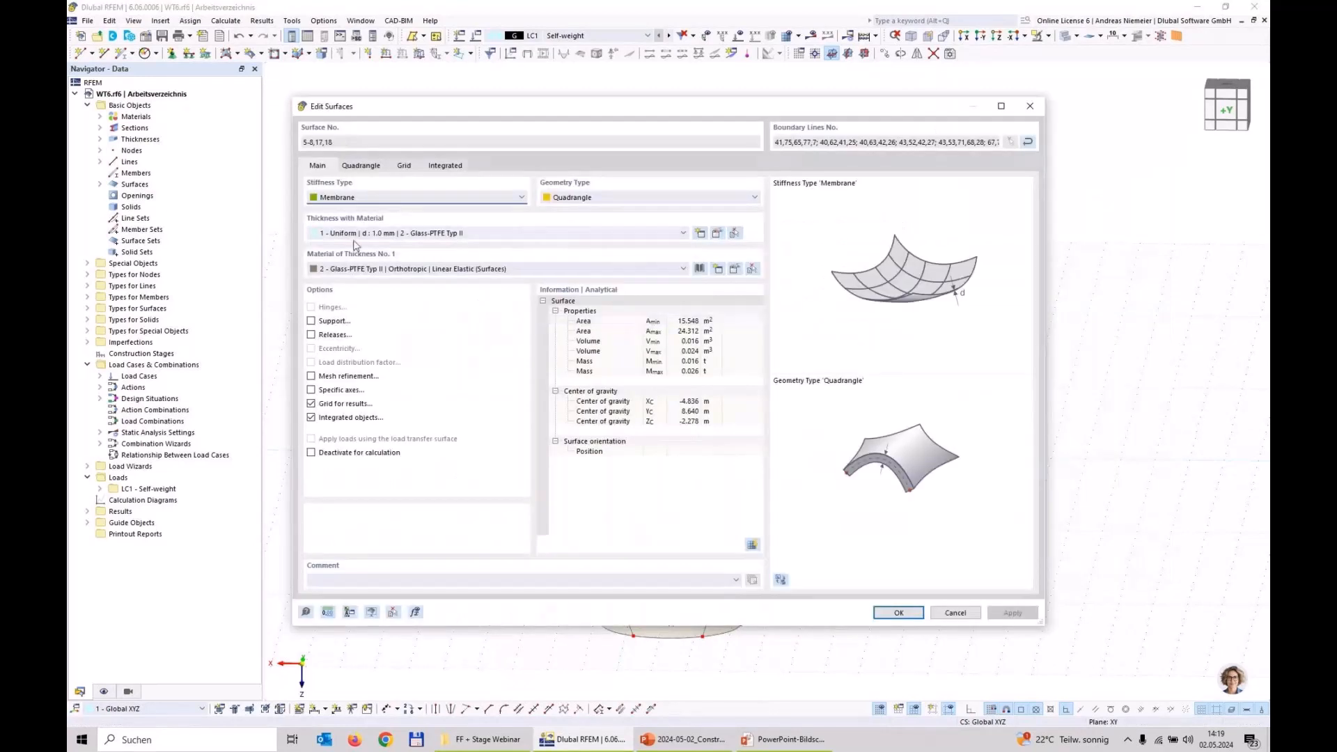
{"action": "left_click", "coordinate": [313, 390]}
{"action": "left_click", "coordinate": [407, 166]}
{"action": "left_click", "coordinate": [413, 202]}
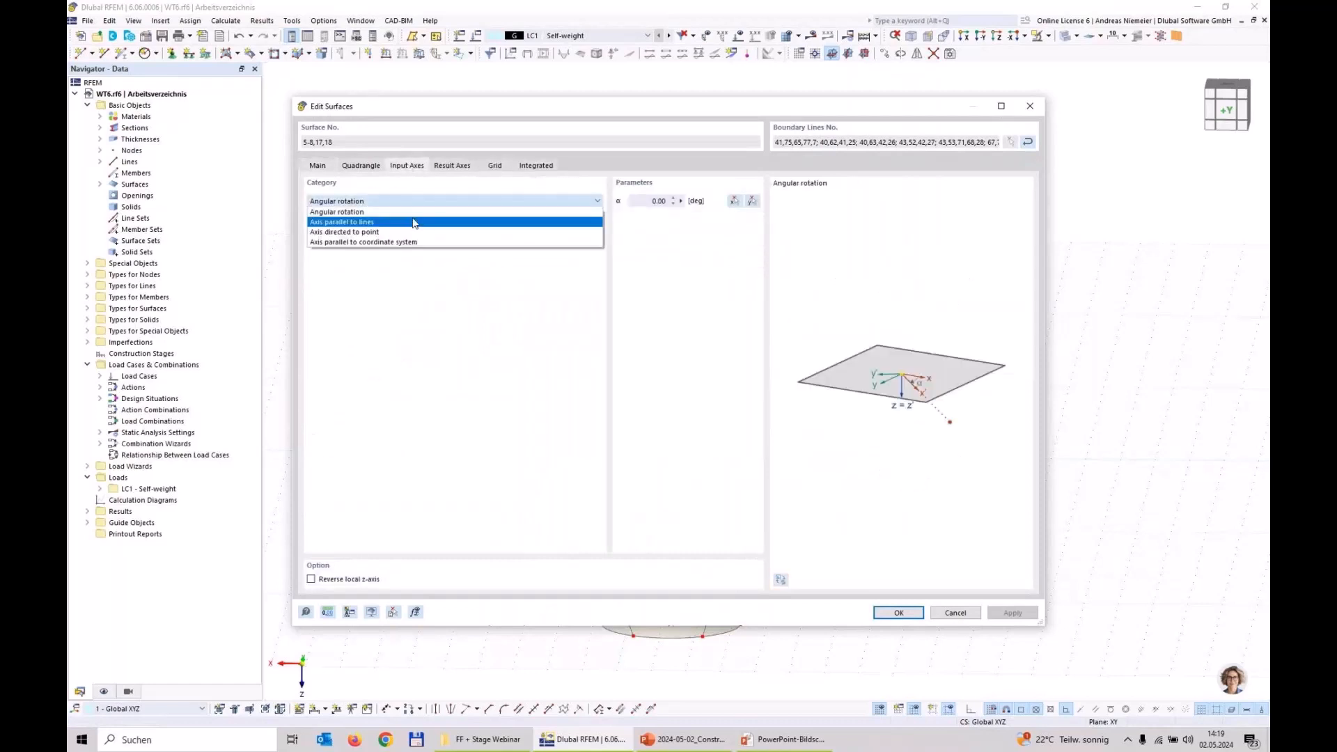
{"action": "left_click", "coordinate": [347, 232]}
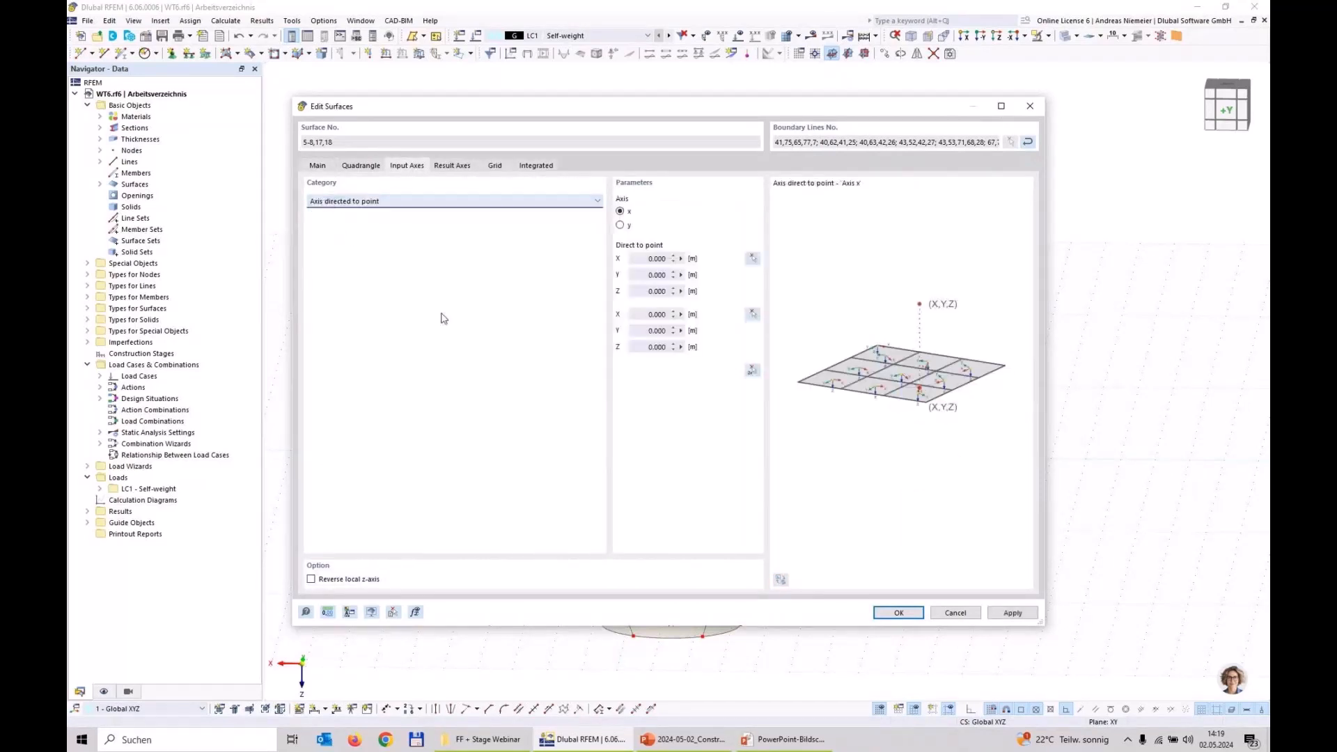
Direct the surfaces' x-axis to the vertical line through the raised circle's centre (-5.000, 8.660, -5.000), with the first point's Z set to 0.
{"action": "left_click", "coordinate": [750, 373]}
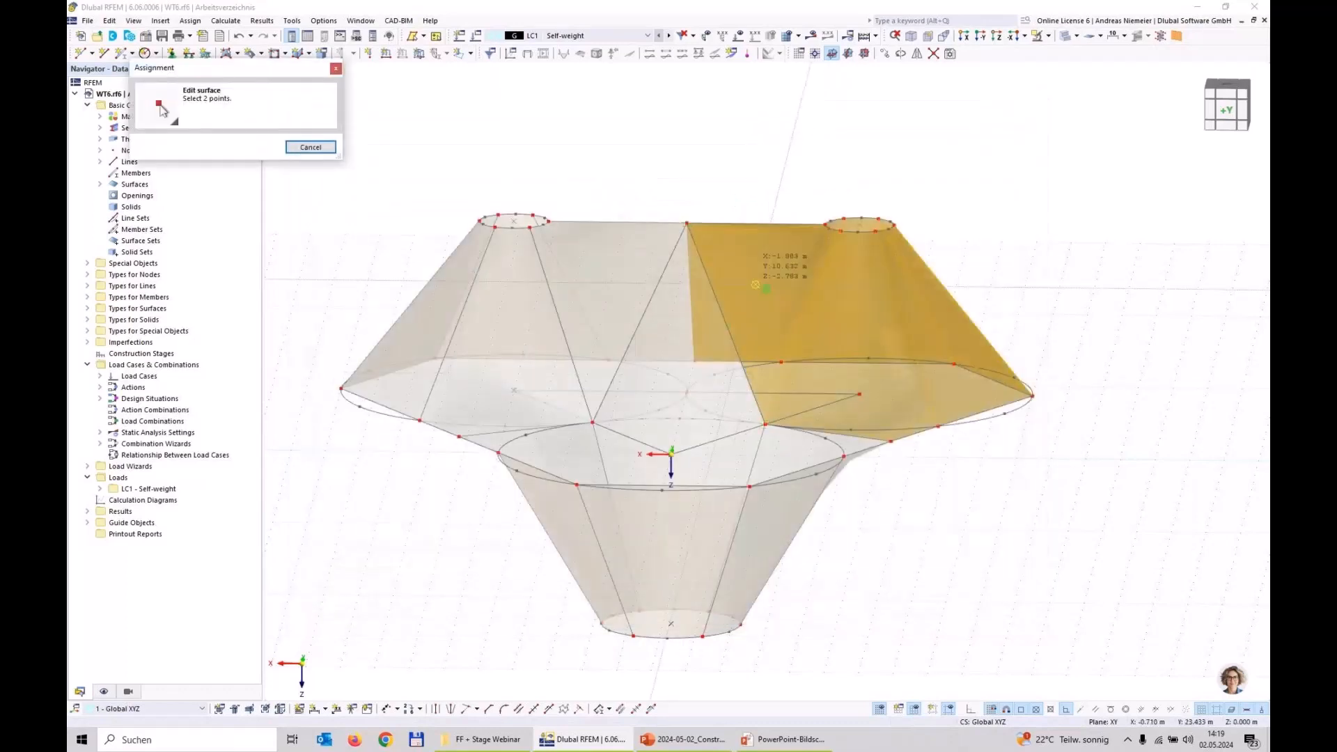
{"action": "scroll", "coordinate": [878, 205], "scroll_direction": "up", "scroll_amount": 6}
{"action": "left_click", "coordinate": [762, 333]}
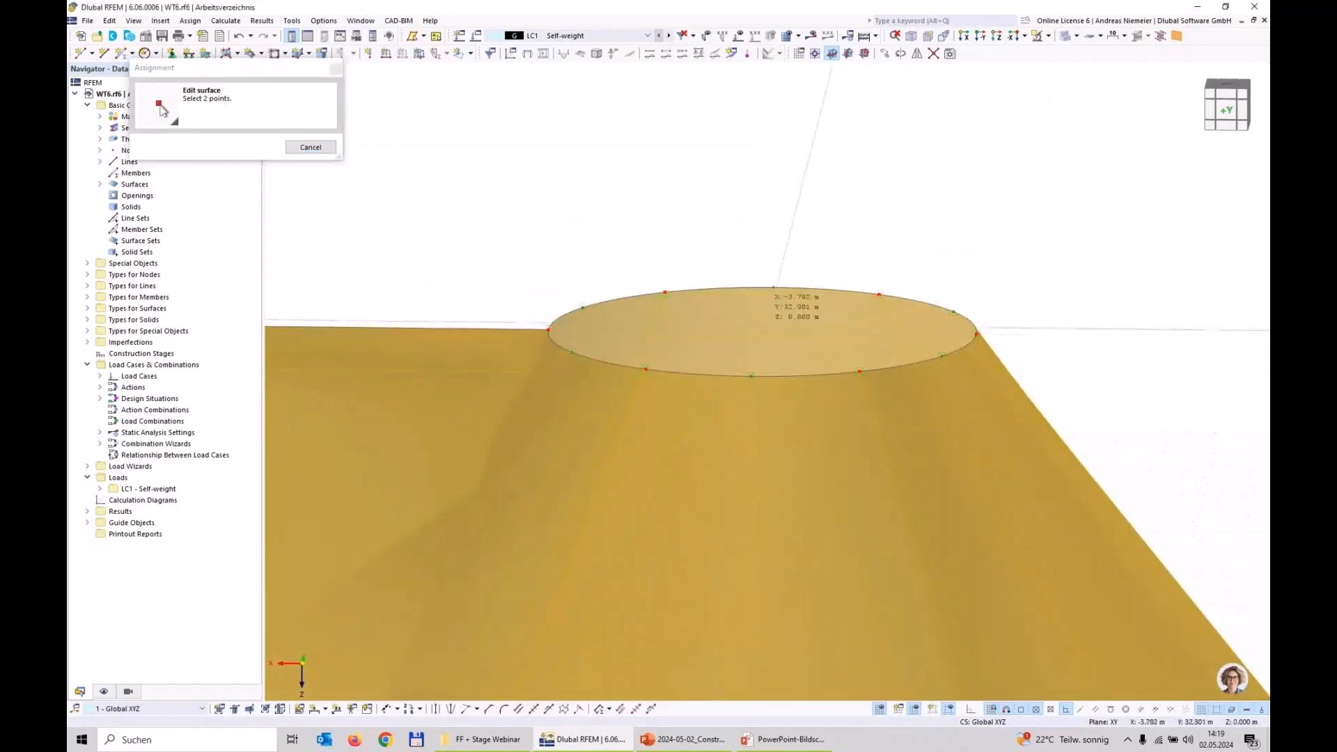
{"action": "left_click", "coordinate": [762, 332]}
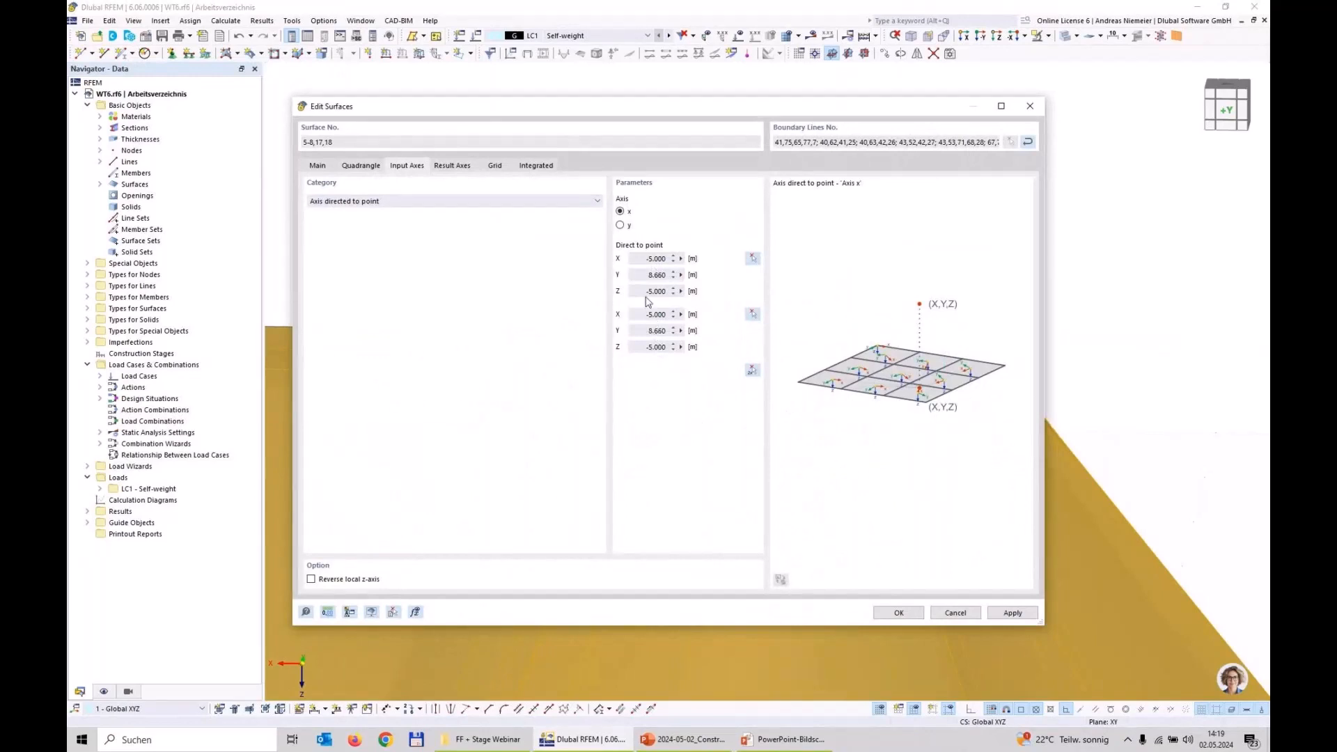
{"action": "left_click_drag", "start_coordinate": [644, 293], "coordinate": [689, 291]}
{"action": "type", "text": "0"}
{"action": "left_click", "coordinate": [897, 613]}
{"action": "scroll", "coordinate": [820, 360], "scroll_direction": "down", "scroll_amount": 6}
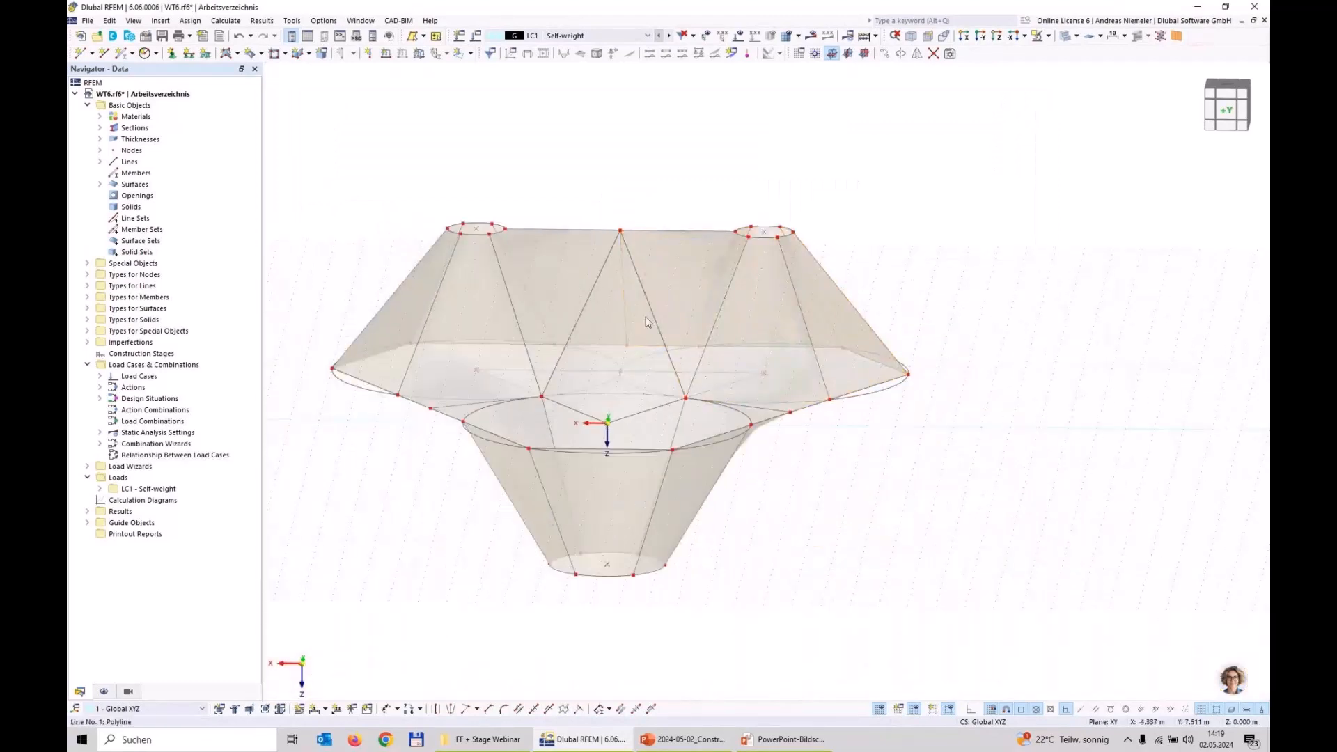
Enable specific axes for the six membrane surfaces around the raised circle at positive X, with input axes of category Axis directed to point.
{"action": "left_click_drag", "start_coordinate": [549, 146], "coordinate": [408, 278]}
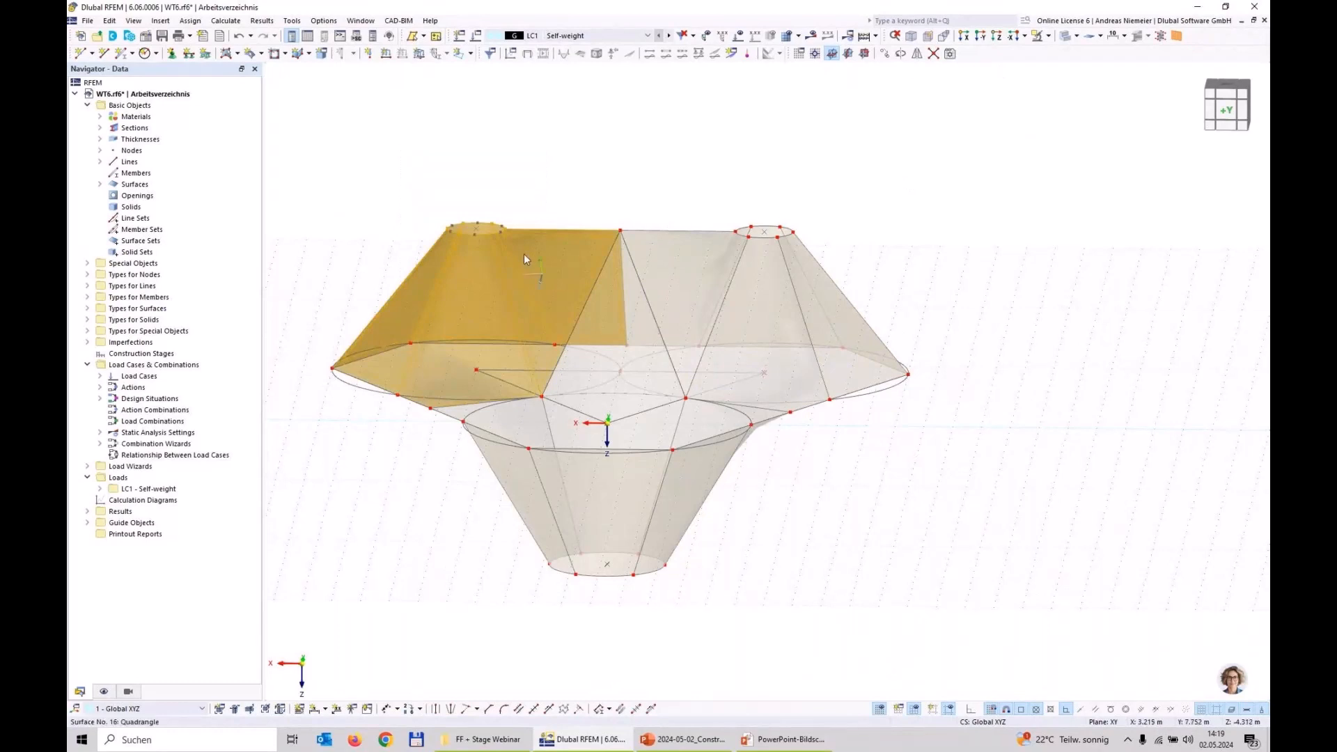
{"action": "right_click", "coordinate": [536, 342]}
{"action": "mouse_move", "coordinate": [668, 308]}
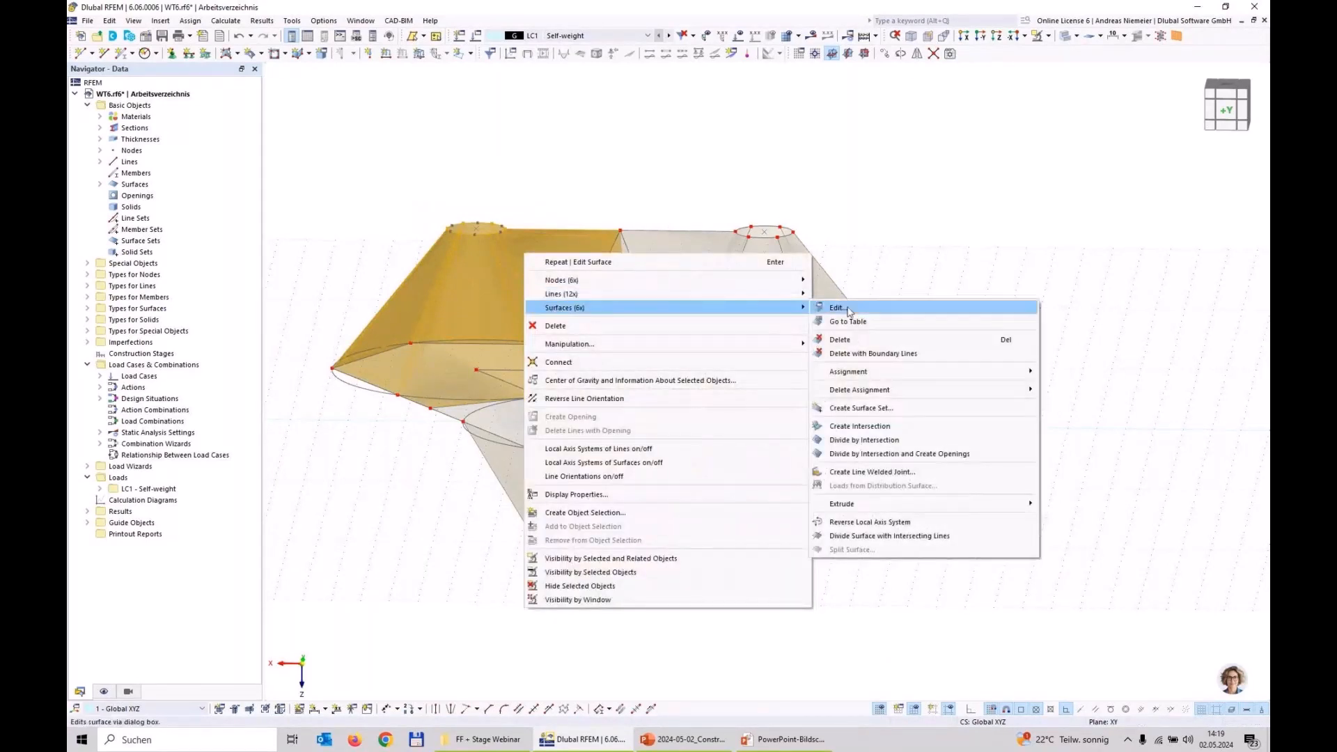
{"action": "left_click", "coordinate": [837, 308]}
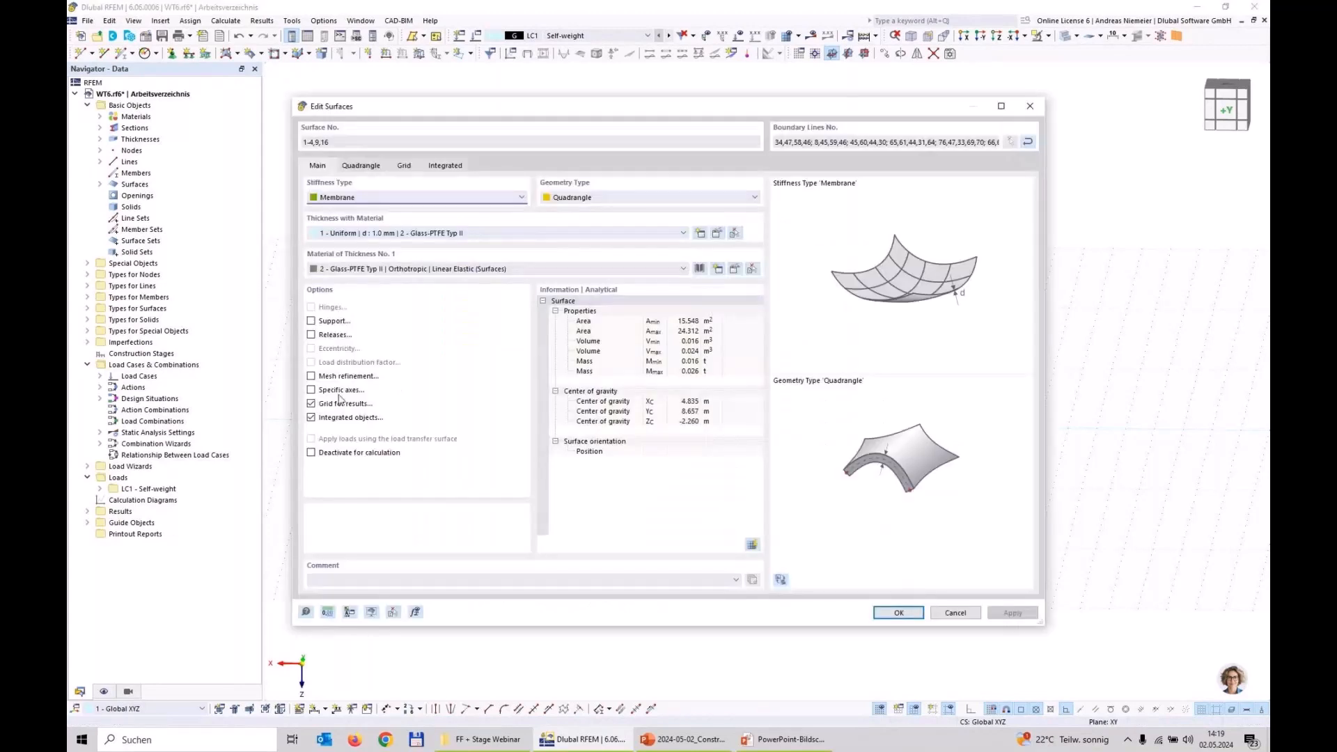
{"action": "left_click", "coordinate": [337, 393]}
{"action": "left_click", "coordinate": [404, 200]}
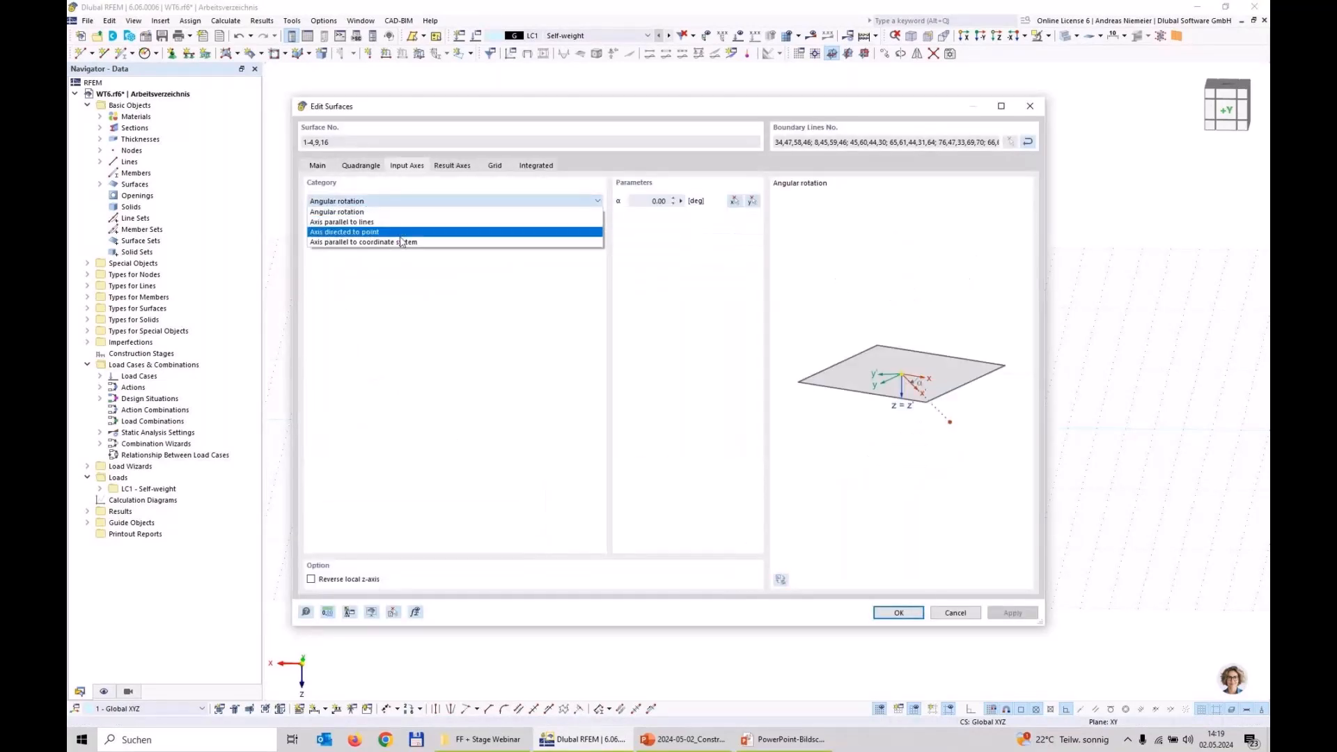
{"action": "left_click", "coordinate": [398, 237]}
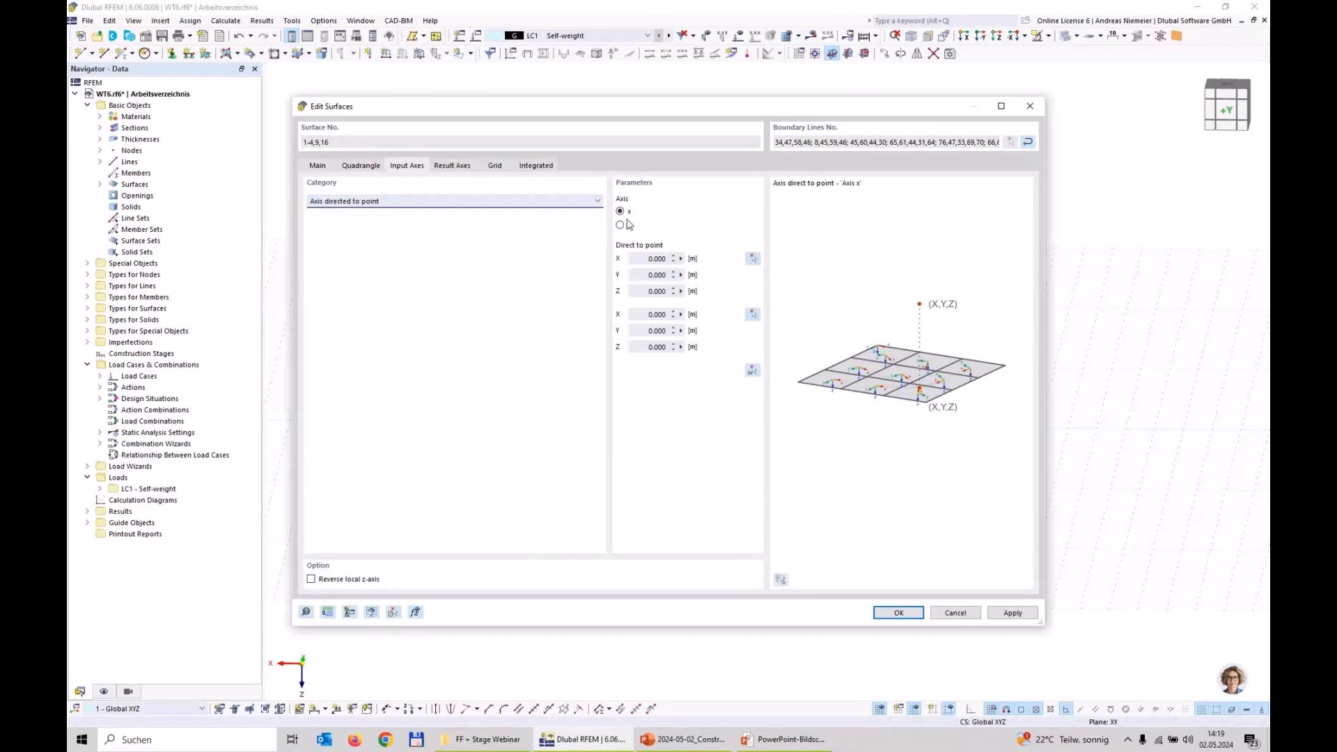
Direct these surfaces' x-axis to the vertical line through their raised circle's centre (5.000, 8.660, -5.000), with the first point's Z set to 0.
{"action": "left_click", "coordinate": [752, 371]}
{"action": "scroll", "coordinate": [476, 97], "scroll_direction": "up", "scroll_amount": 5}
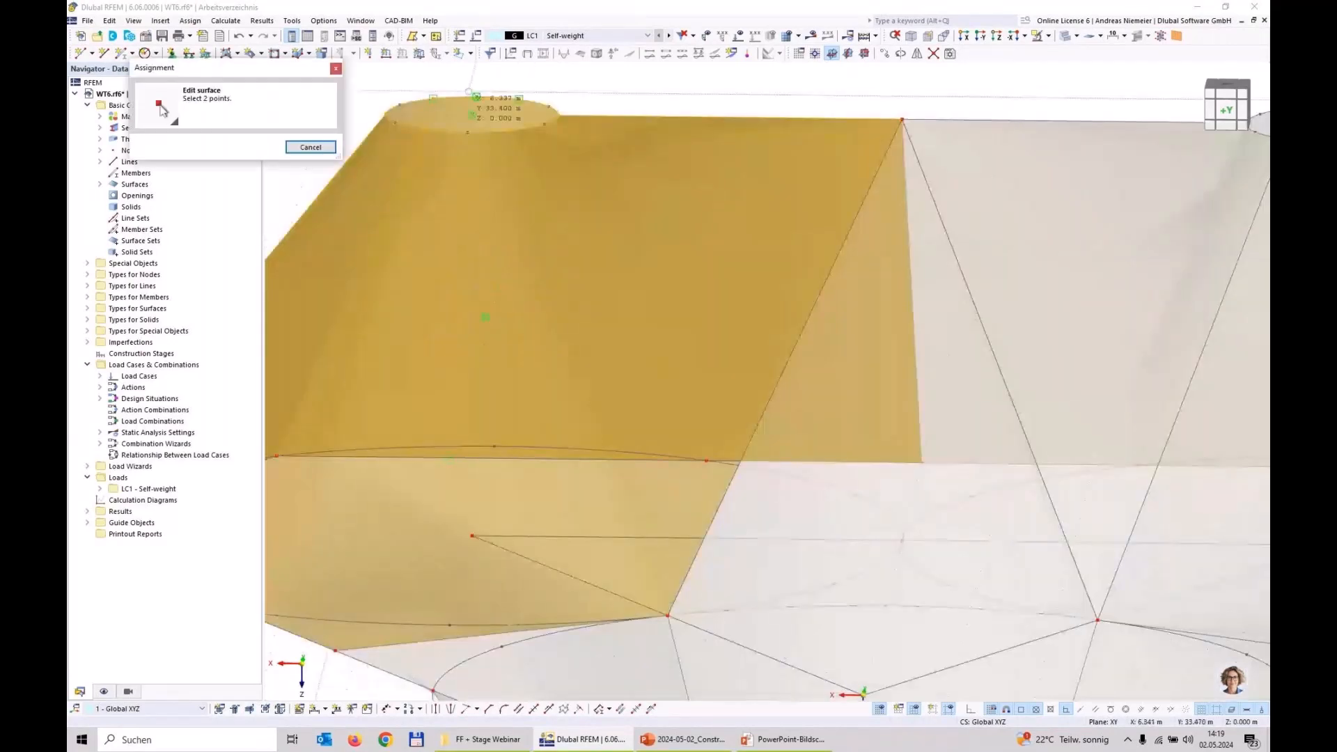
{"action": "key", "text": "Escape"}
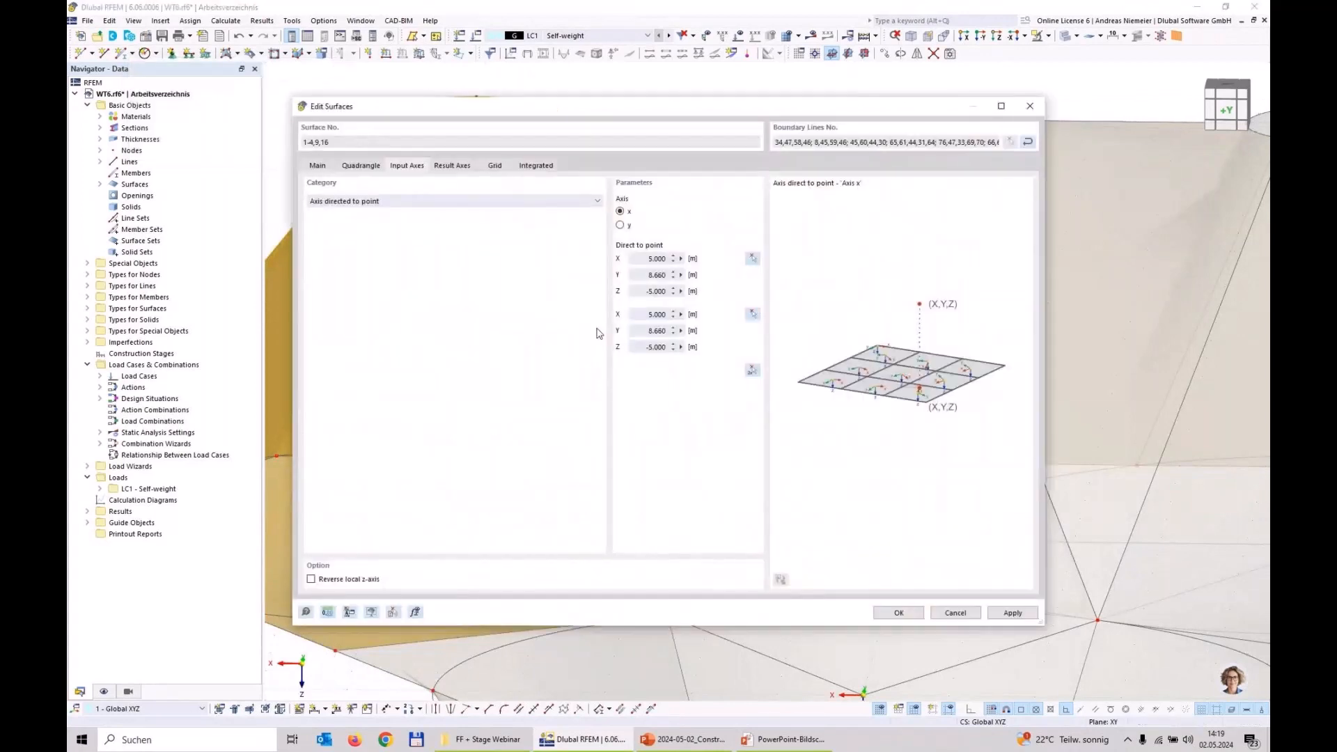
{"action": "left_click", "coordinate": [640, 291]}
{"action": "left_click", "coordinate": [899, 613]}
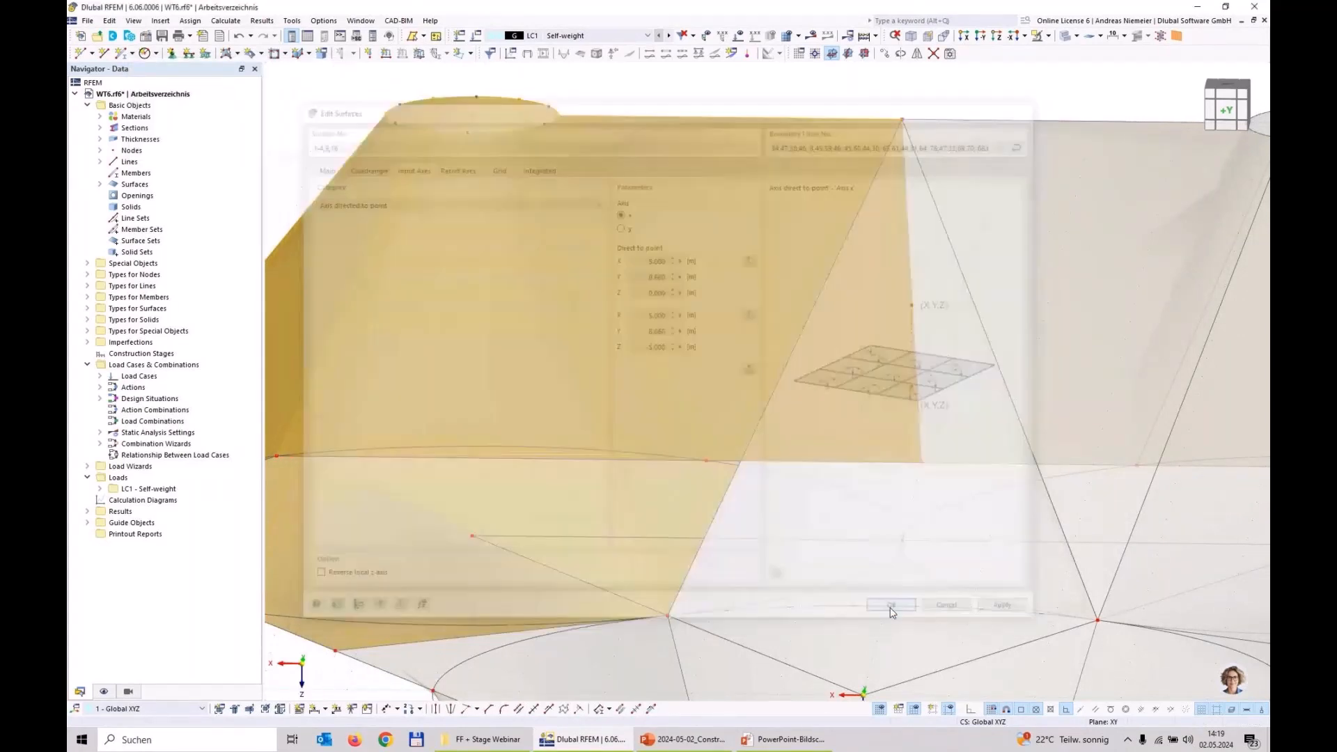
{"action": "scroll", "coordinate": [583, 277], "scroll_direction": "down", "scroll_amount": 8}
{"action": "left_click", "coordinate": [800, 492]}
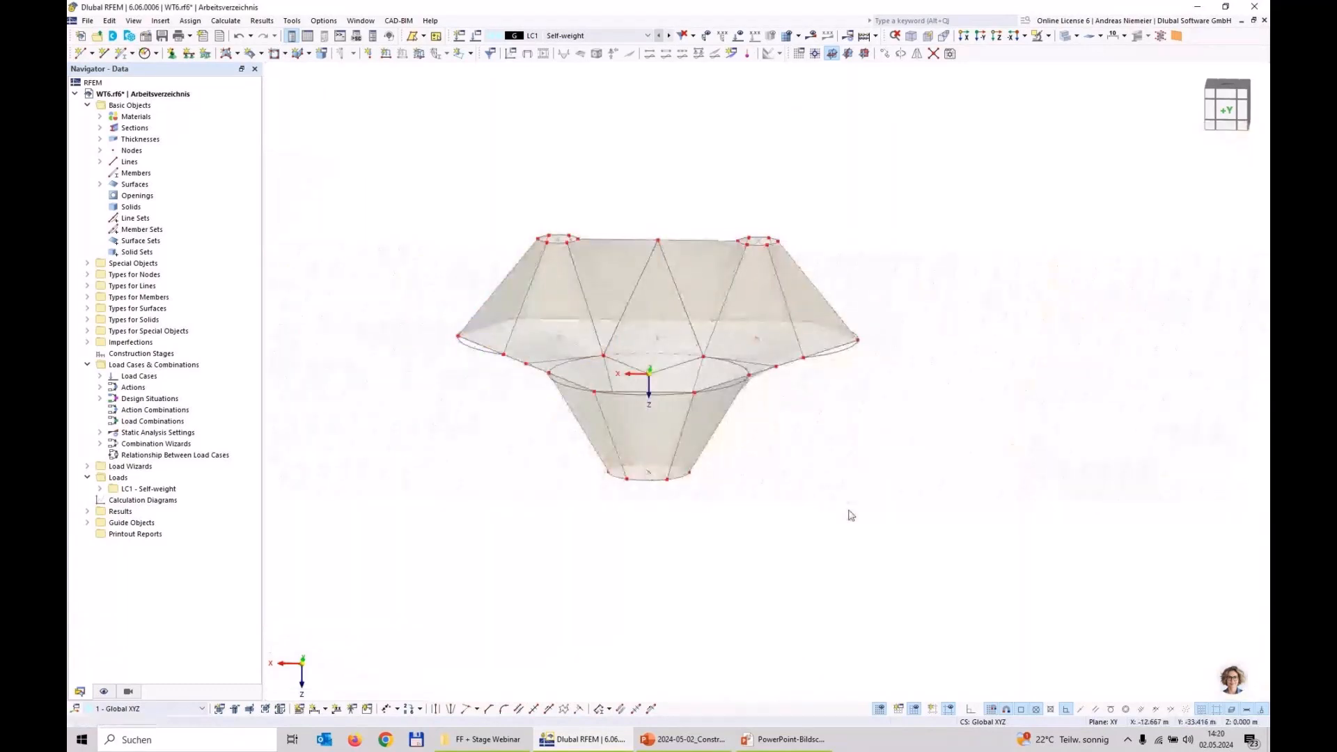
Enable specific axes for the seven membrane surfaces around the low circle, with input axes of category Axis directed to point.
{"action": "left_click_drag", "start_coordinate": [868, 515], "coordinate": [615, 456]}
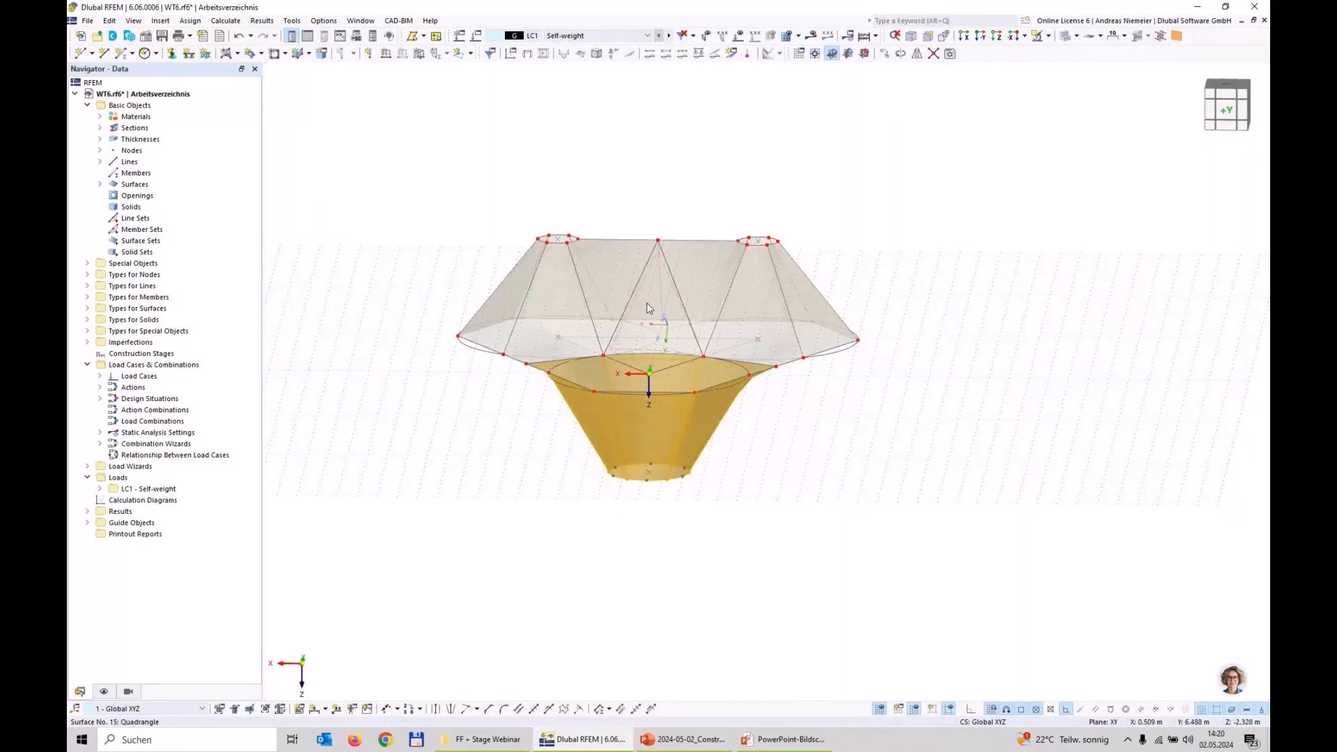
{"action": "scroll", "coordinate": [688, 427], "scroll_direction": "up", "scroll_amount": 3}
{"action": "right_click", "coordinate": [690, 428]}
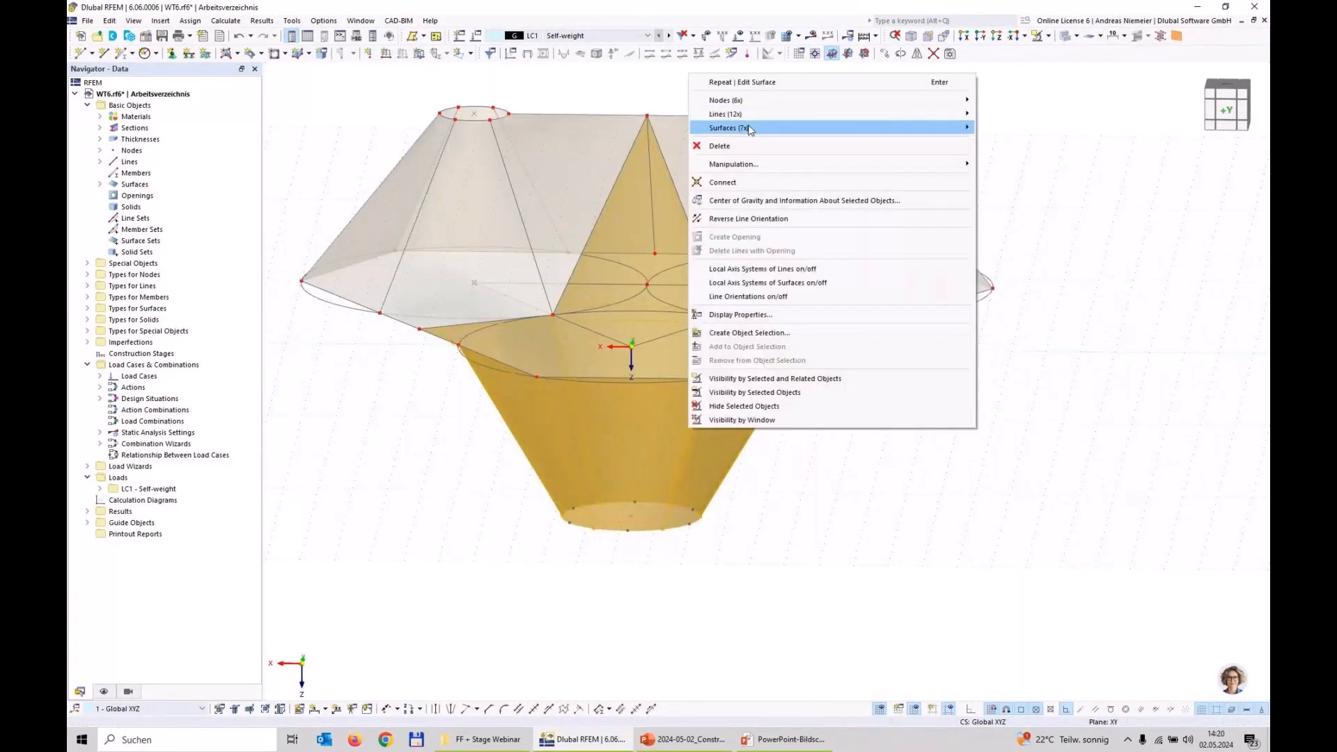
{"action": "mouse_move", "coordinate": [749, 128]}
{"action": "left_click", "coordinate": [1009, 128]}
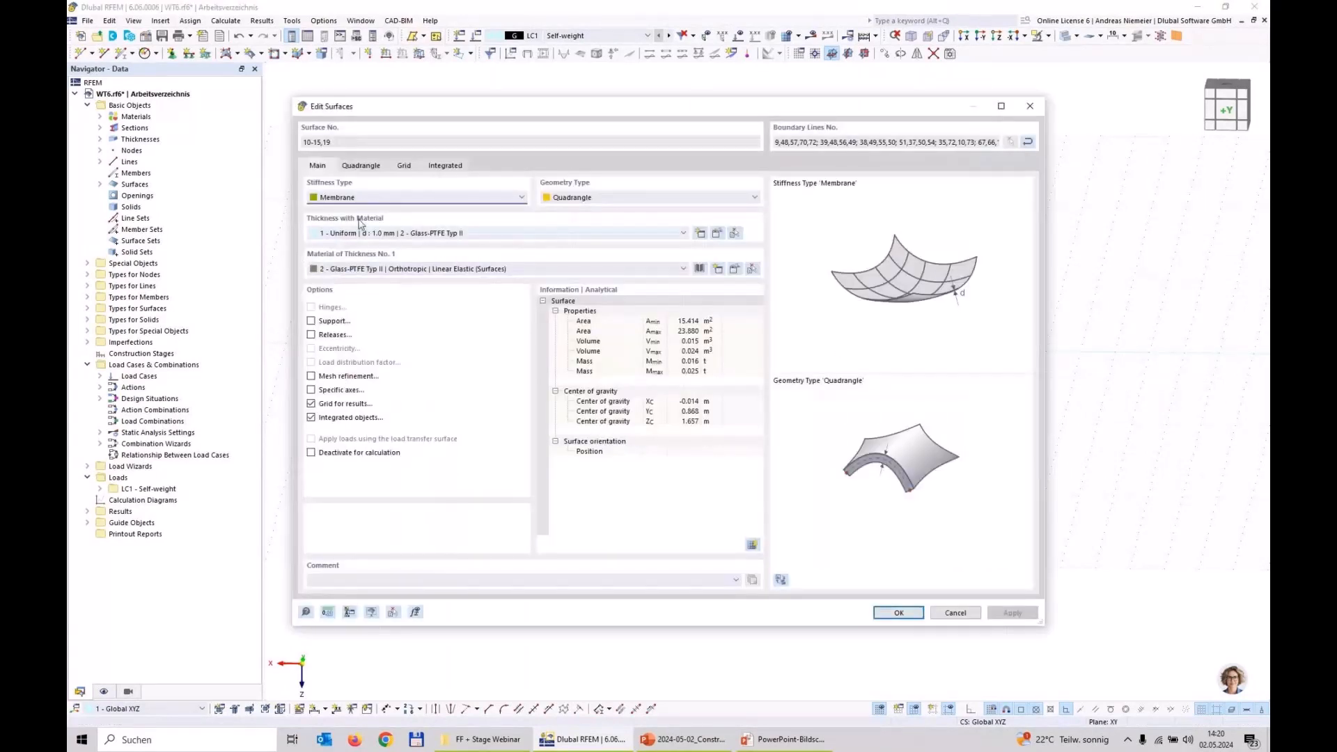
{"action": "left_click", "coordinate": [311, 390]}
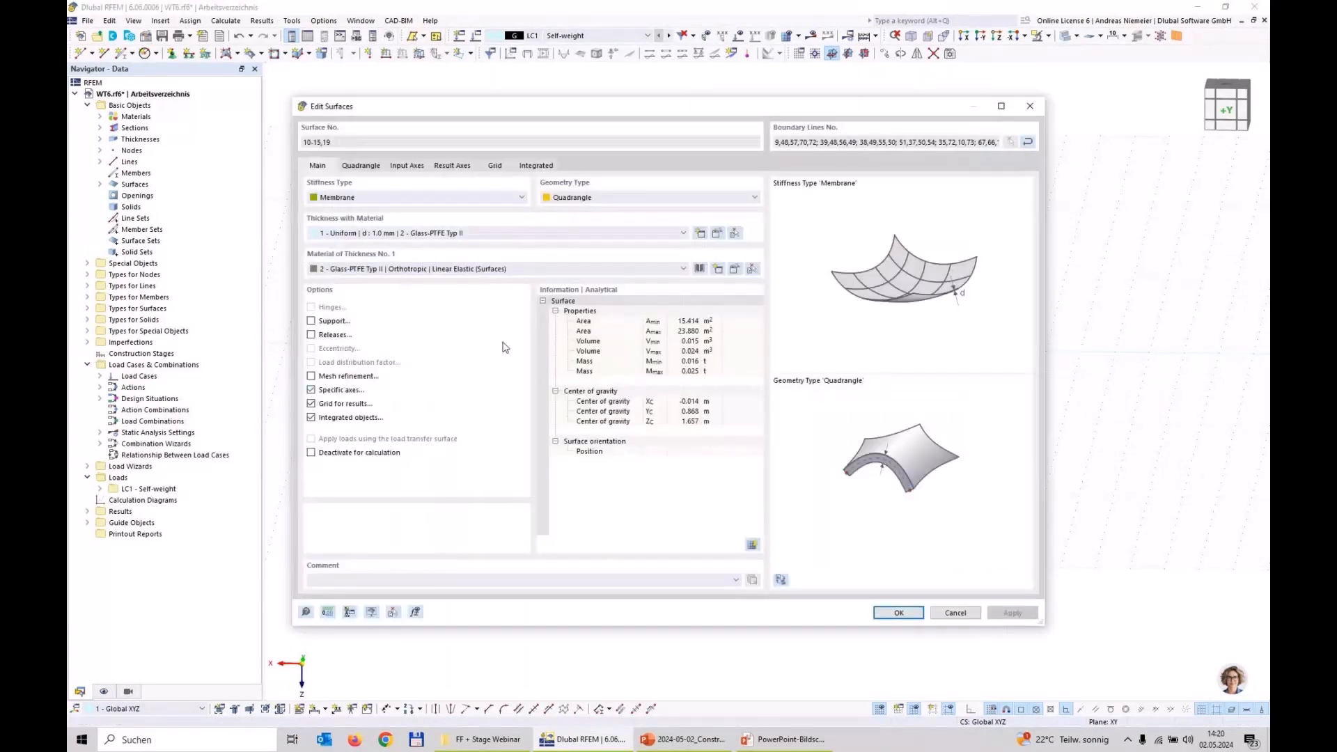
{"action": "left_click", "coordinate": [406, 166]}
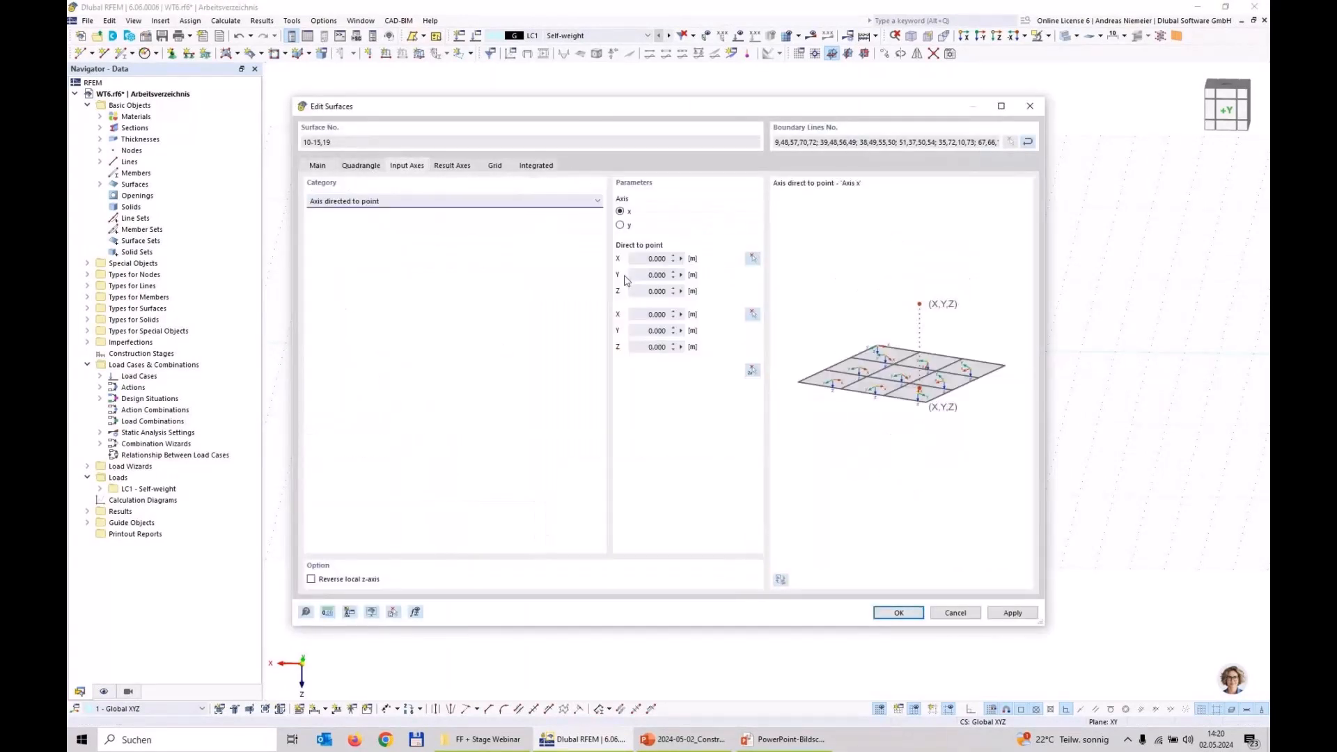
Direct these surfaces' x-axis to the vertical line through the low circle's centre (0.000, 0.000, 5.000), with the first point's Z set to 0.
{"action": "left_click", "coordinate": [759, 373]}
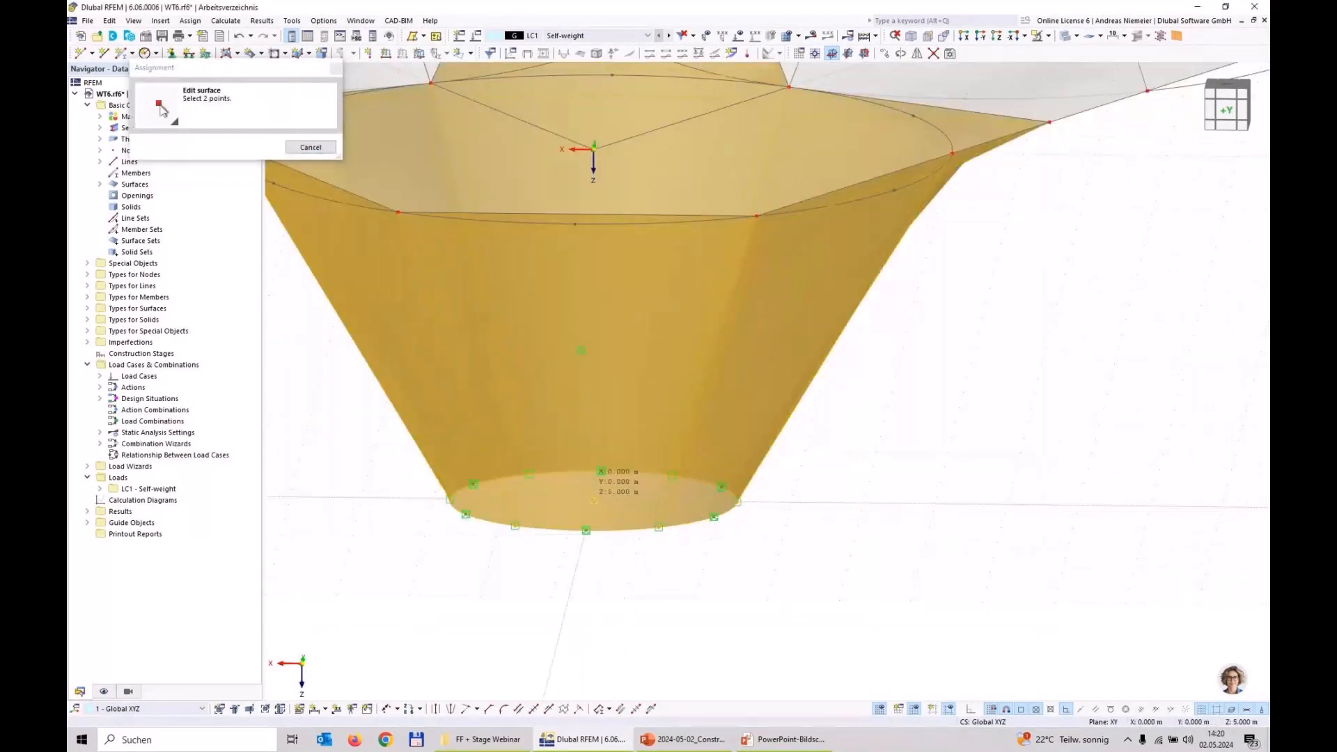
{"action": "left_click", "coordinate": [594, 500]}
{"action": "left_click_drag", "start_coordinate": [644, 291], "coordinate": [693, 294]}
{"action": "type", "text": "0"}
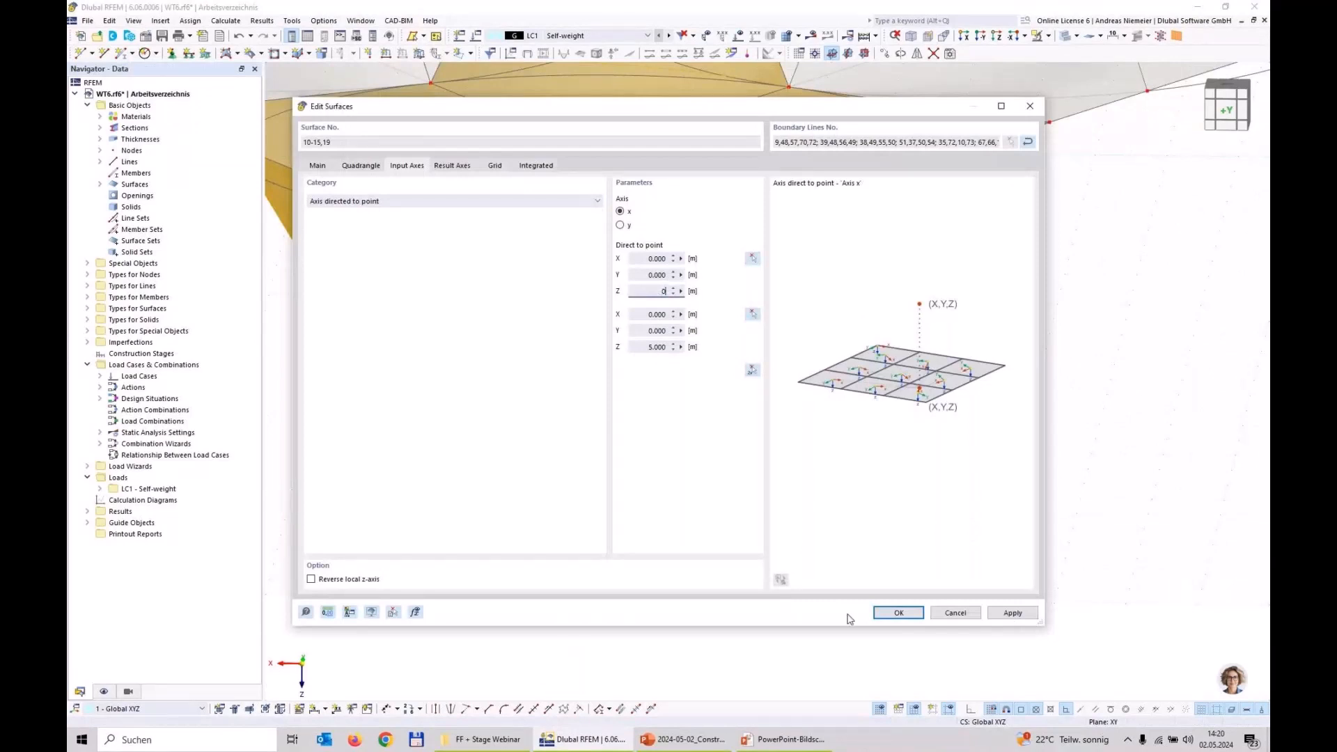
{"action": "left_click", "coordinate": [899, 613]}
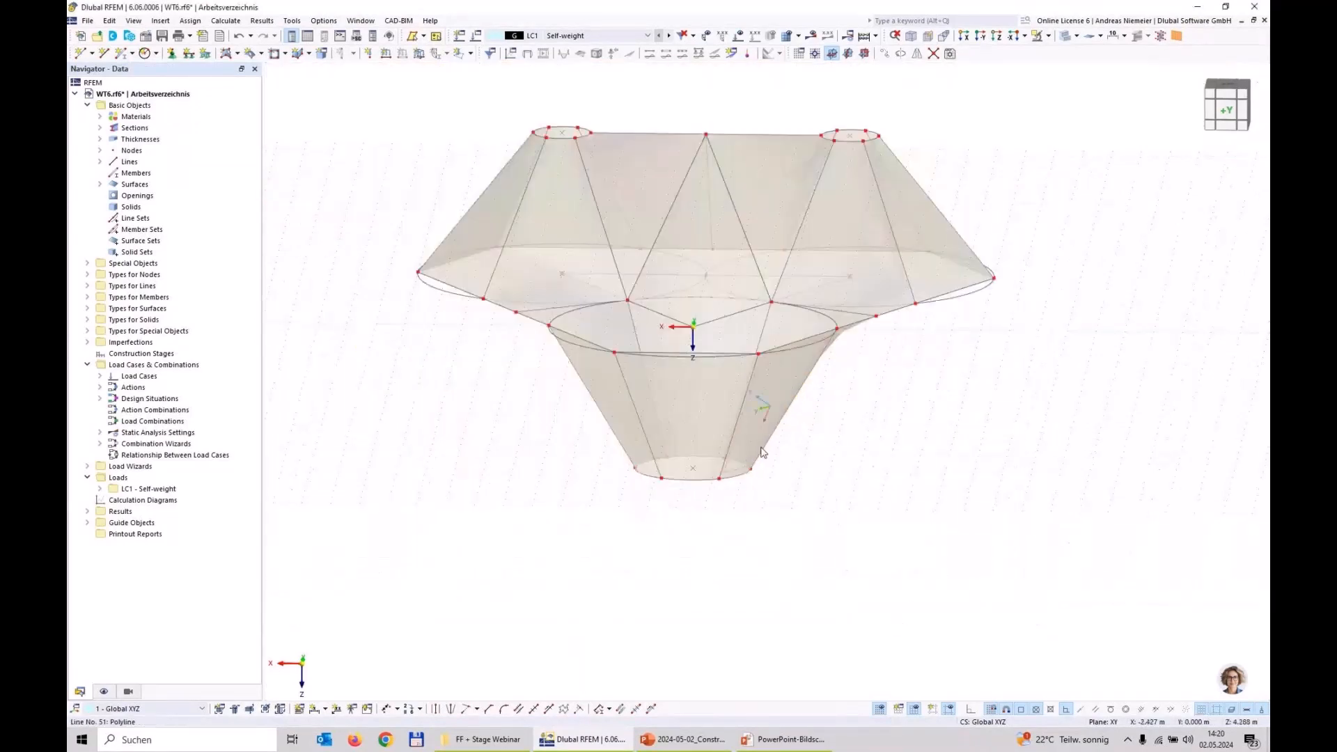
Switch to PowerPoint to review the slide describing the structural task, and return to the RFEM model.
{"action": "scroll", "coordinate": [836, 436], "scroll_direction": "down", "scroll_amount": 1}
{"action": "mouse_move", "coordinate": [836, 436]}
{"action": "middle_mouse_down", "text": "ctrl"}
{"action": "mouse_move", "coordinate": [753, 433]}
{"action": "mouse_move", "coordinate": [839, 426]}
{"action": "middle_mouse_up", "text": "ctrl"}
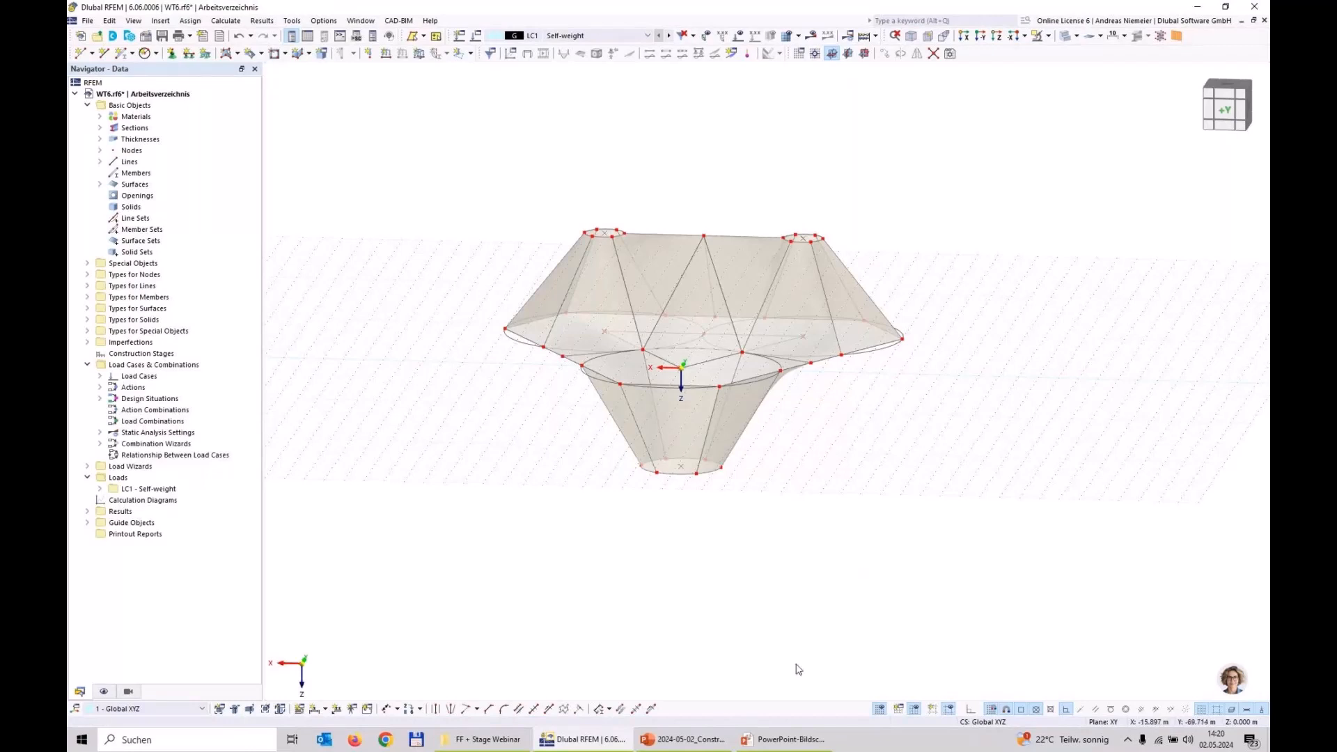
{"action": "middle_click", "coordinate": [766, 739]}
{"action": "left_click", "coordinate": [766, 739]}
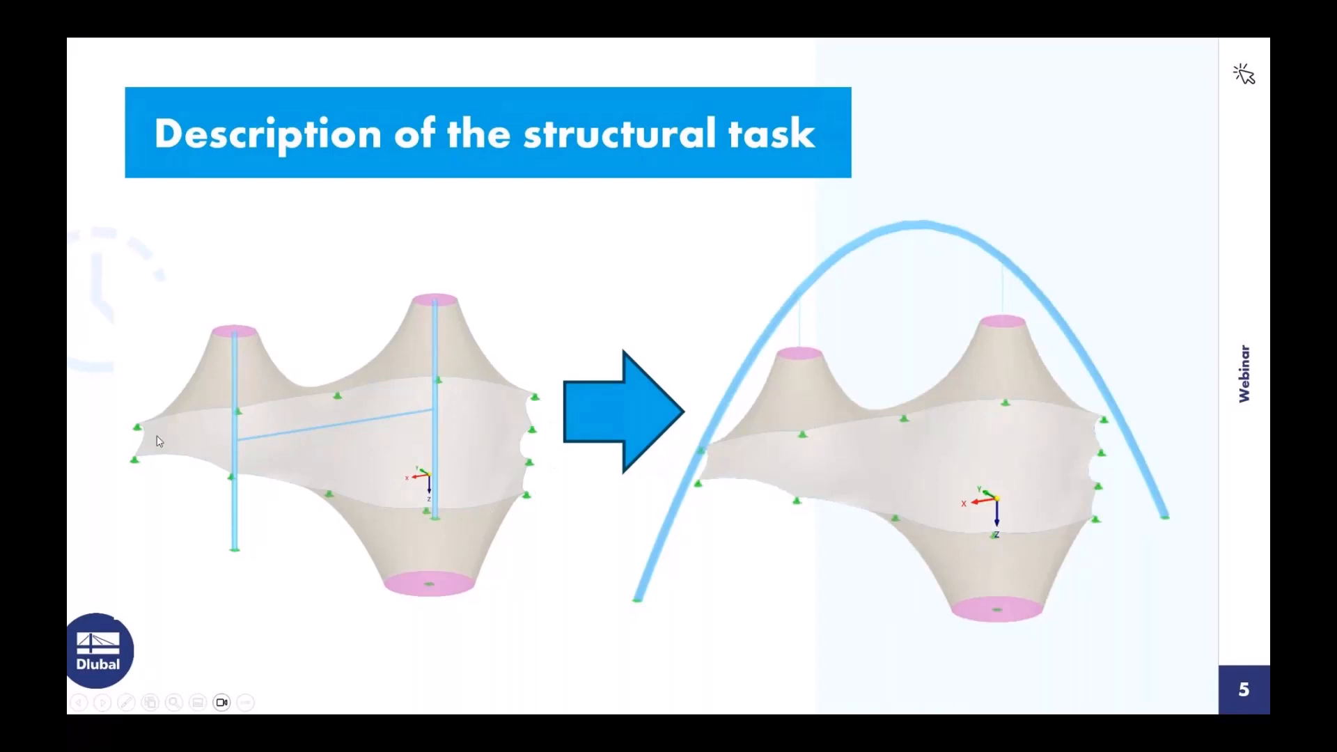
{"action": "key", "text": "super"}
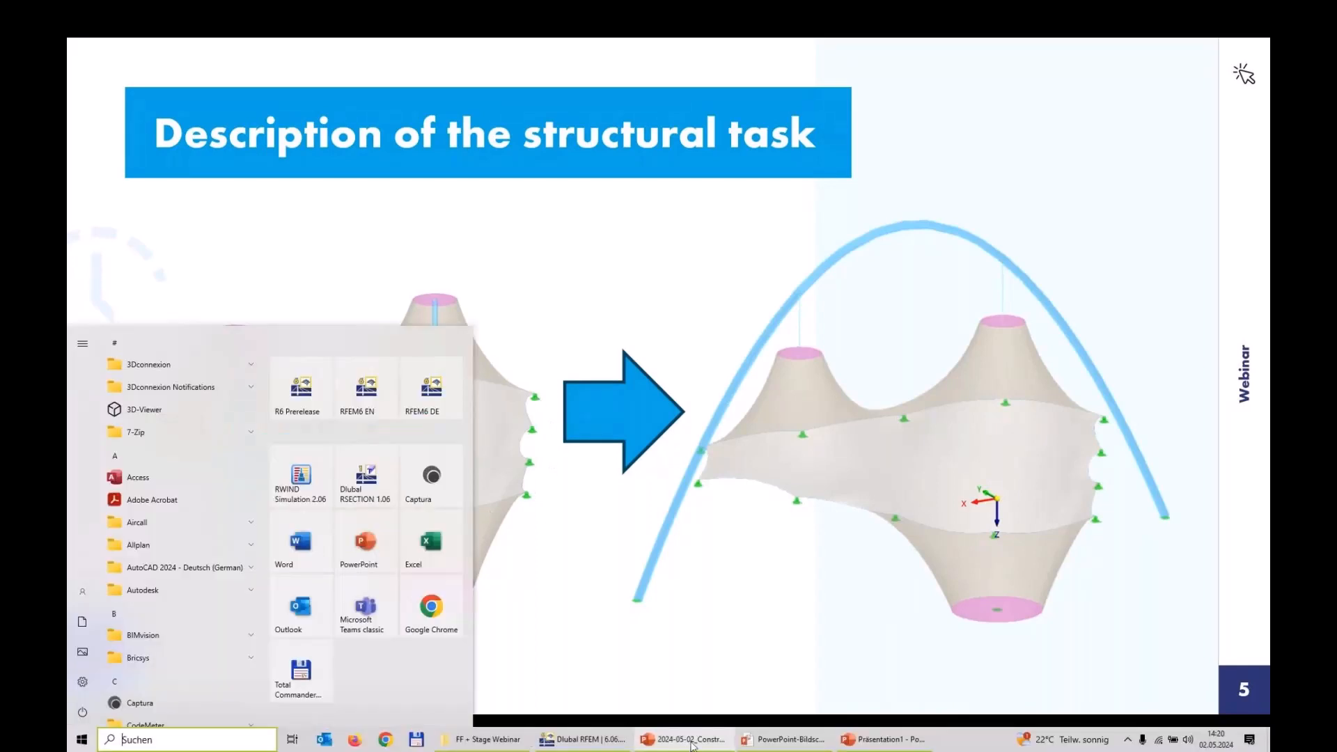
{"action": "left_click", "coordinate": [581, 740]}
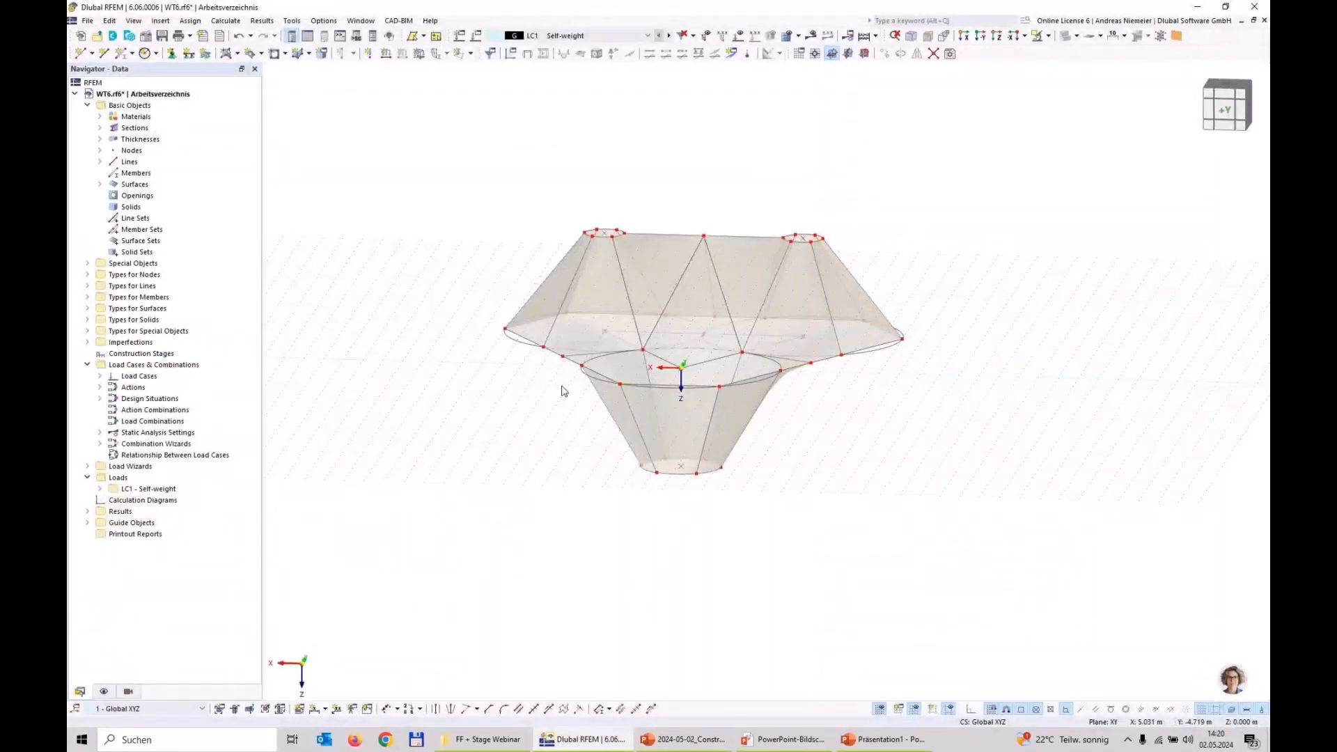
Select all outer boundary lines of the membrane and define a new member of type Cable on them.
{"action": "key", "text": "ctrl+3"}
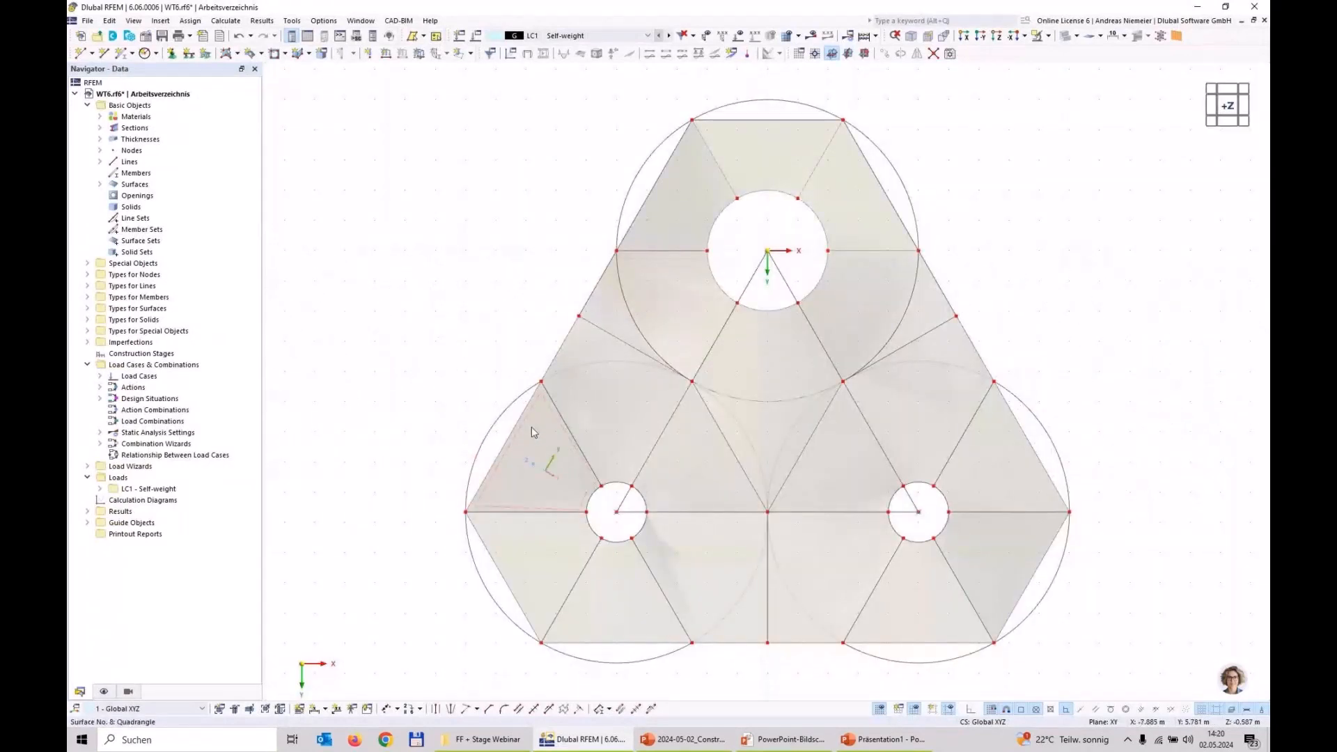
{"action": "key", "text": "ctrl+1"}
{"action": "key", "text": "ctrl+3"}
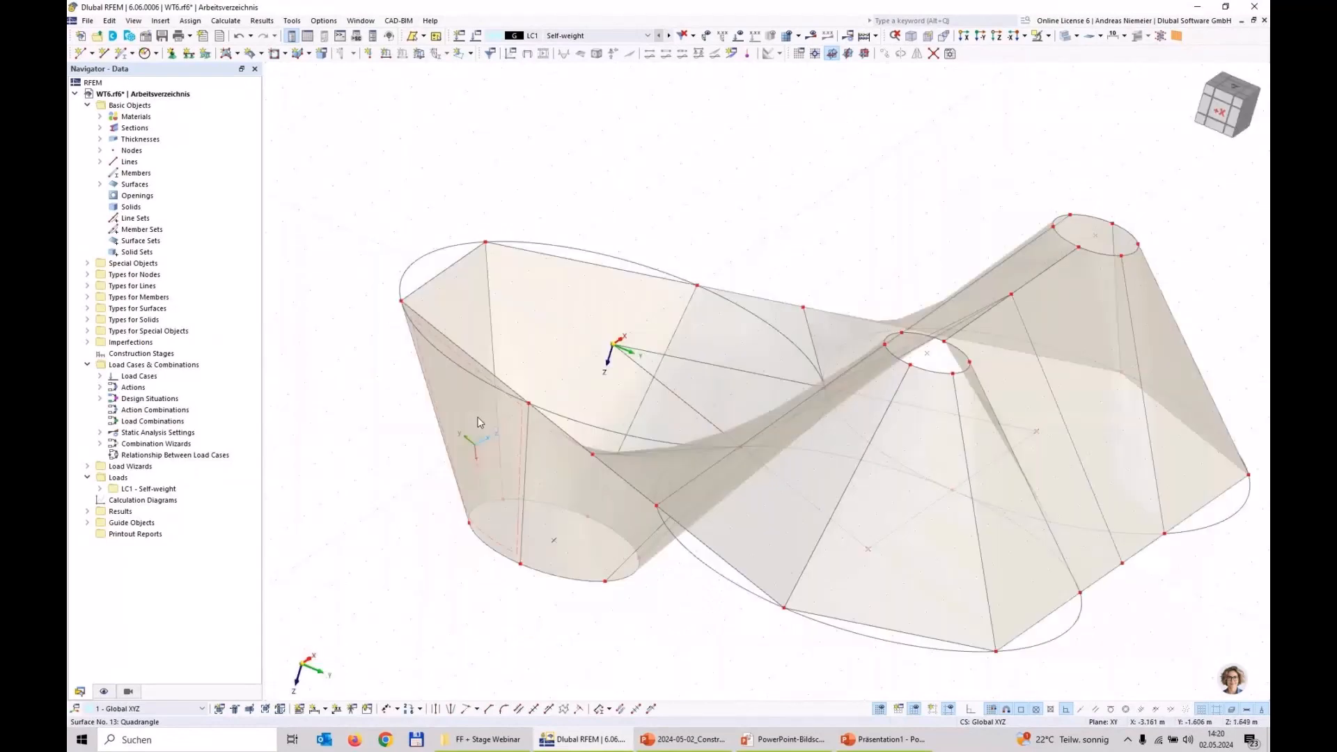
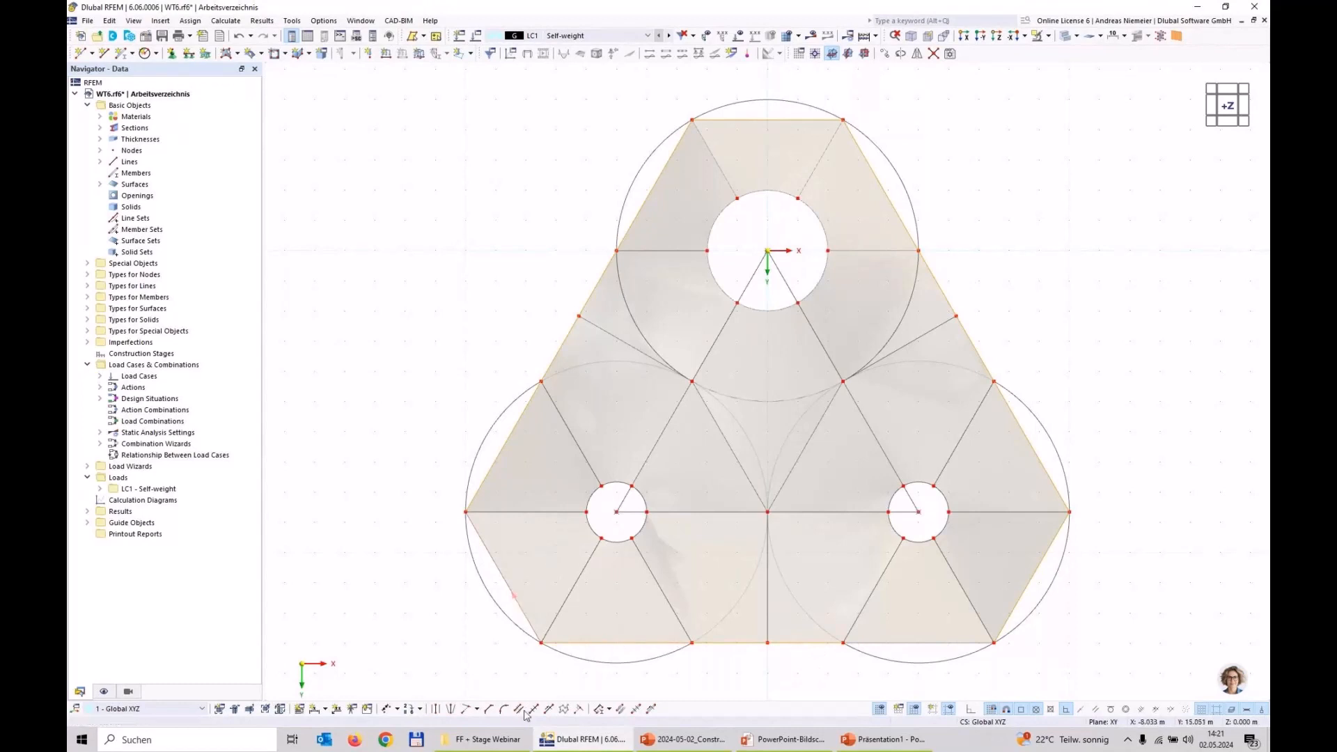
{"action": "right_click", "coordinate": [501, 453]}
{"action": "left_click", "coordinate": [557, 27]}
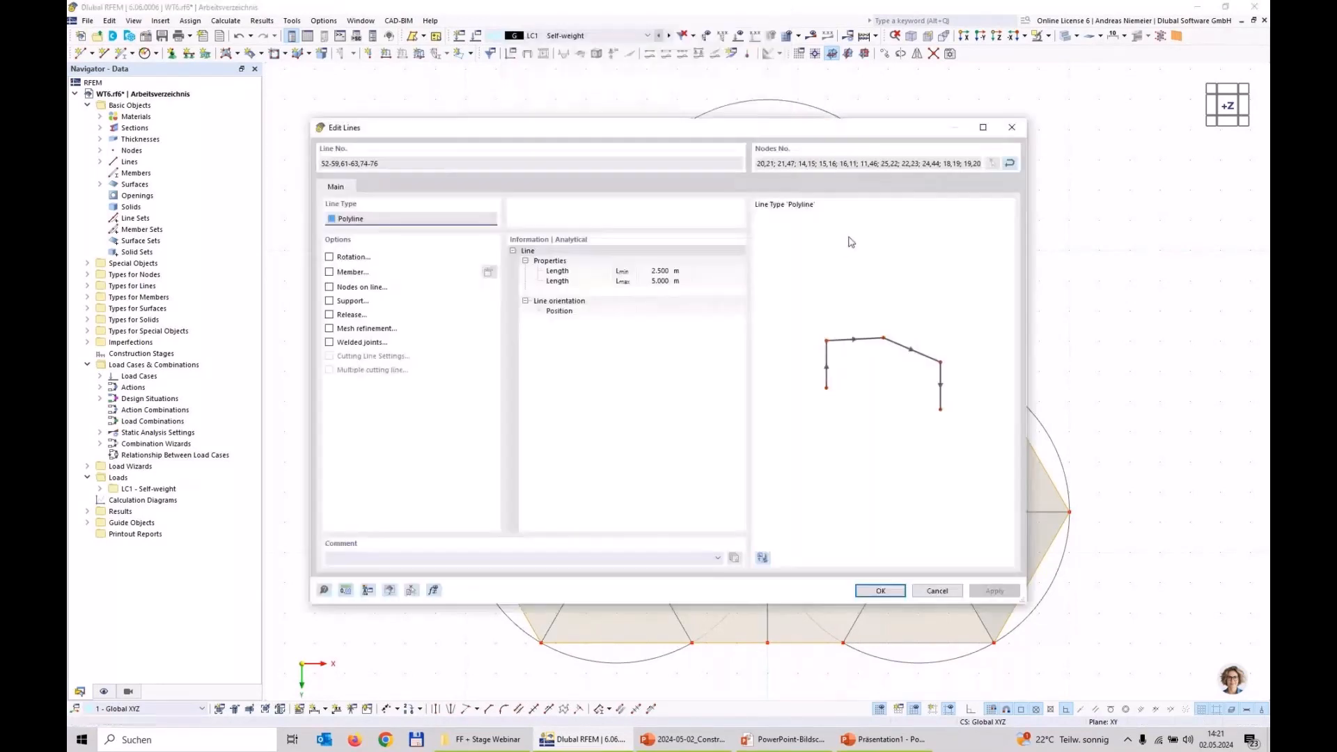
{"action": "left_click", "coordinate": [329, 272]}
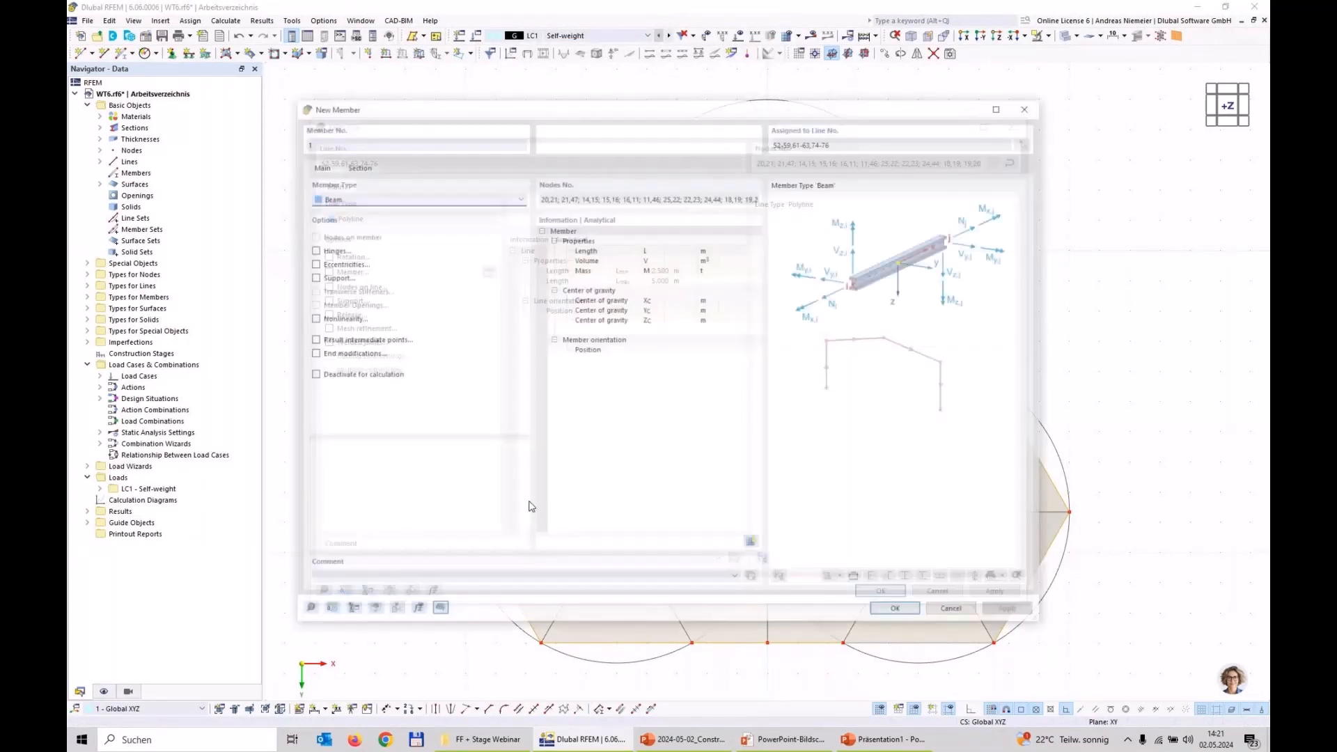
{"action": "left_click", "coordinate": [382, 198]}
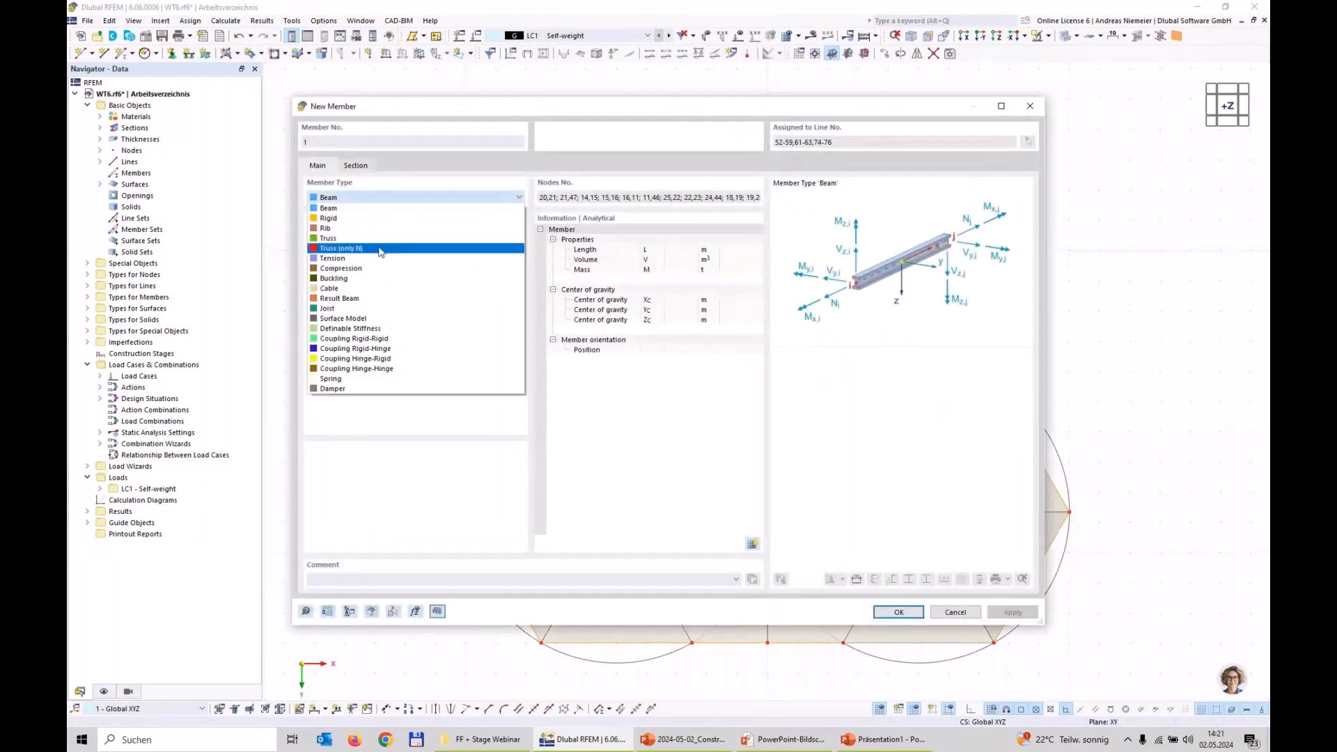
{"action": "left_click", "coordinate": [385, 291]}
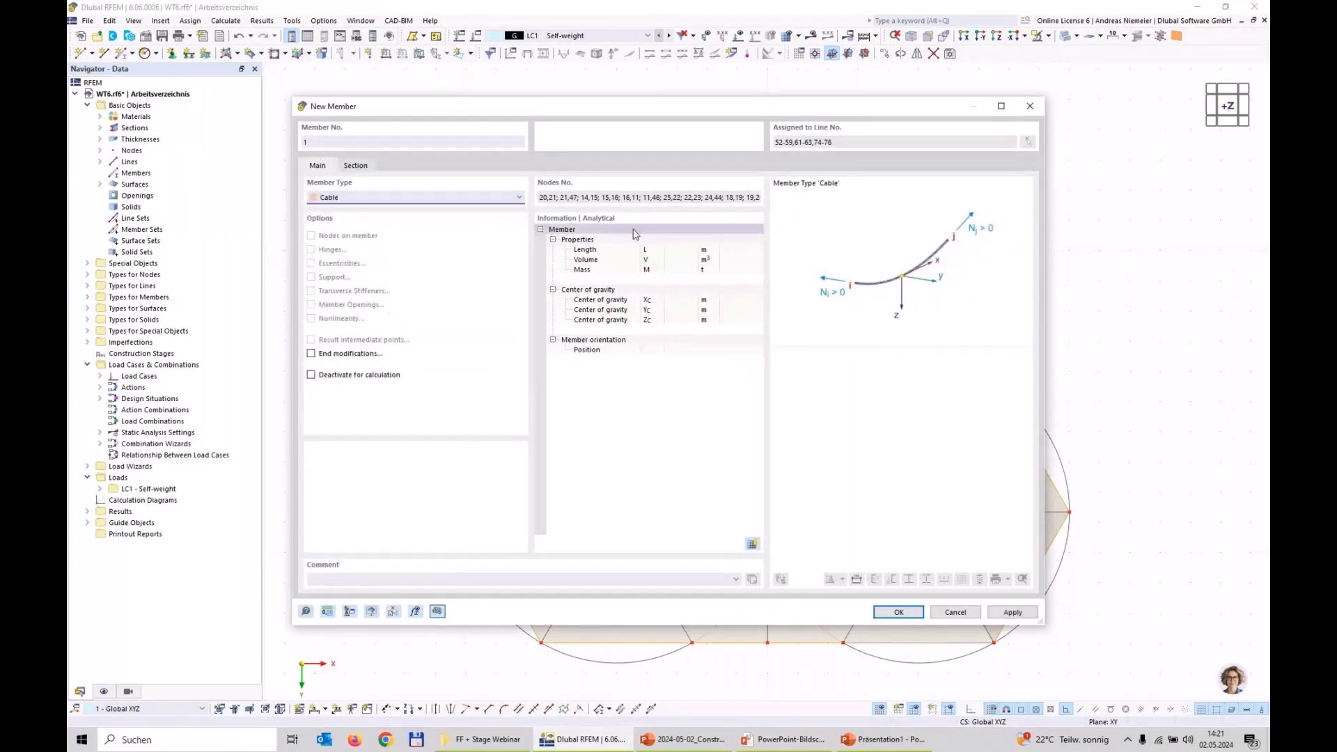
Check the section properties of Cable PE 20 and create the boundary cable members with this section.
{"action": "left_click", "coordinate": [356, 166]}
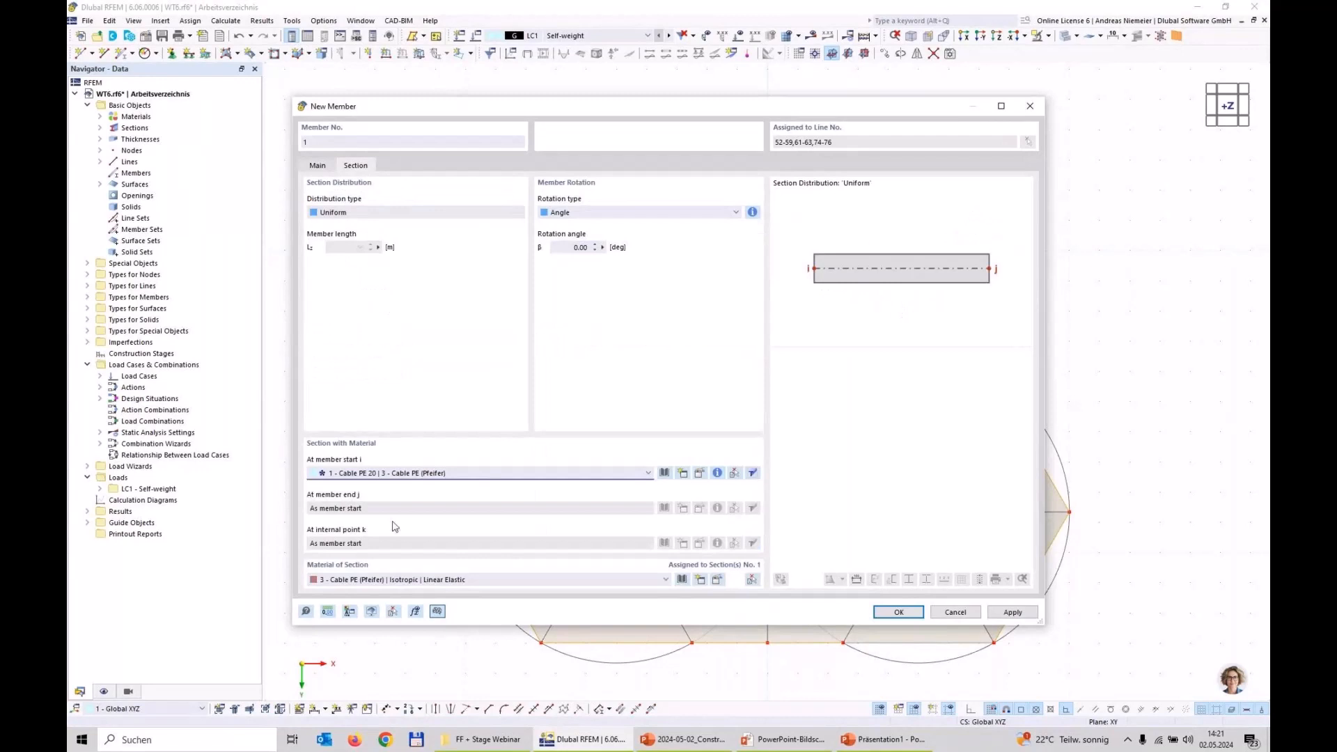
{"action": "left_click", "coordinate": [715, 474]}
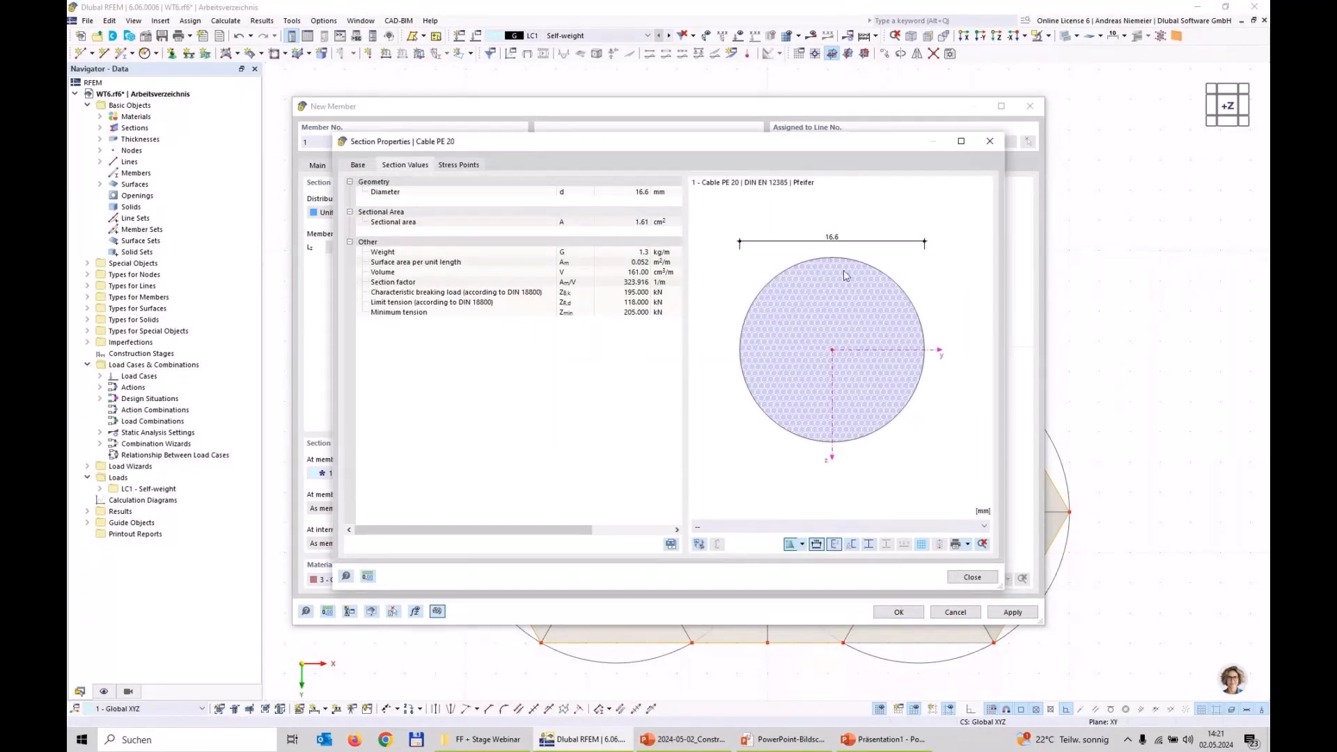
{"action": "left_click", "coordinate": [960, 577]}
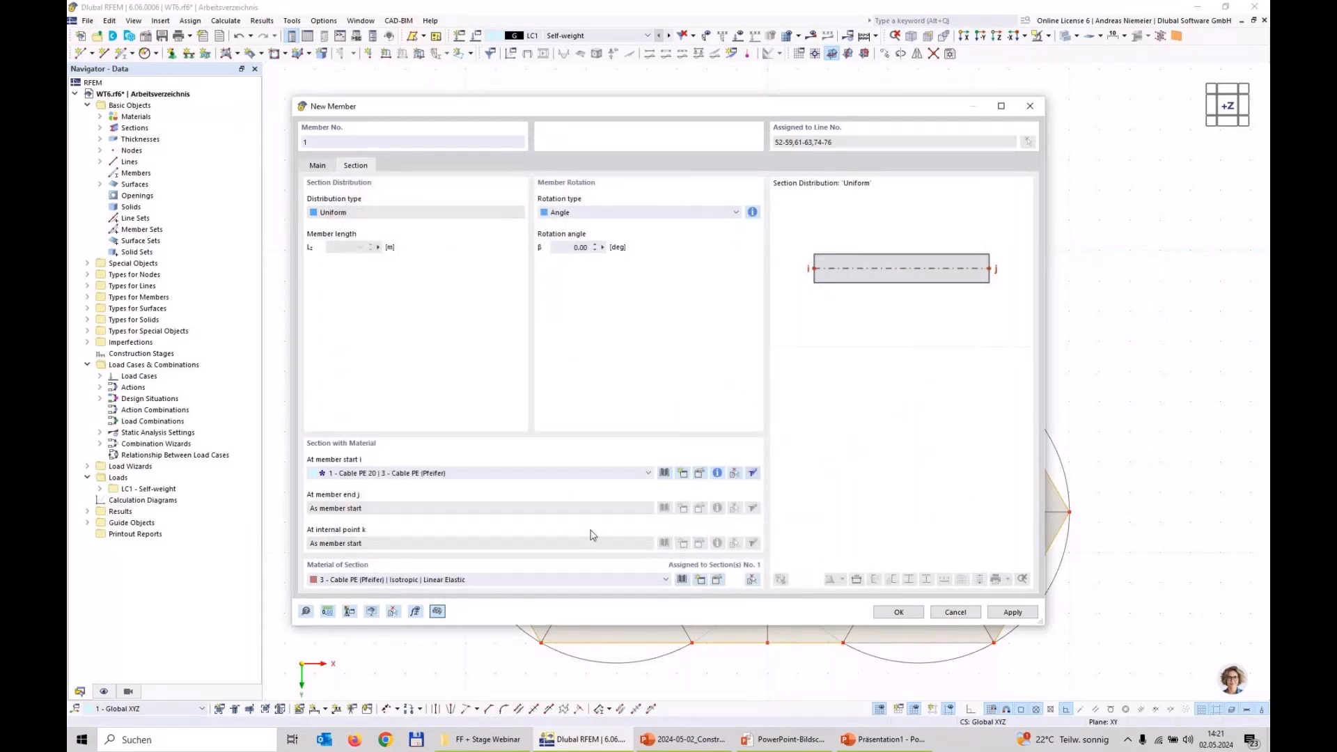
{"action": "left_click", "coordinate": [909, 612]}
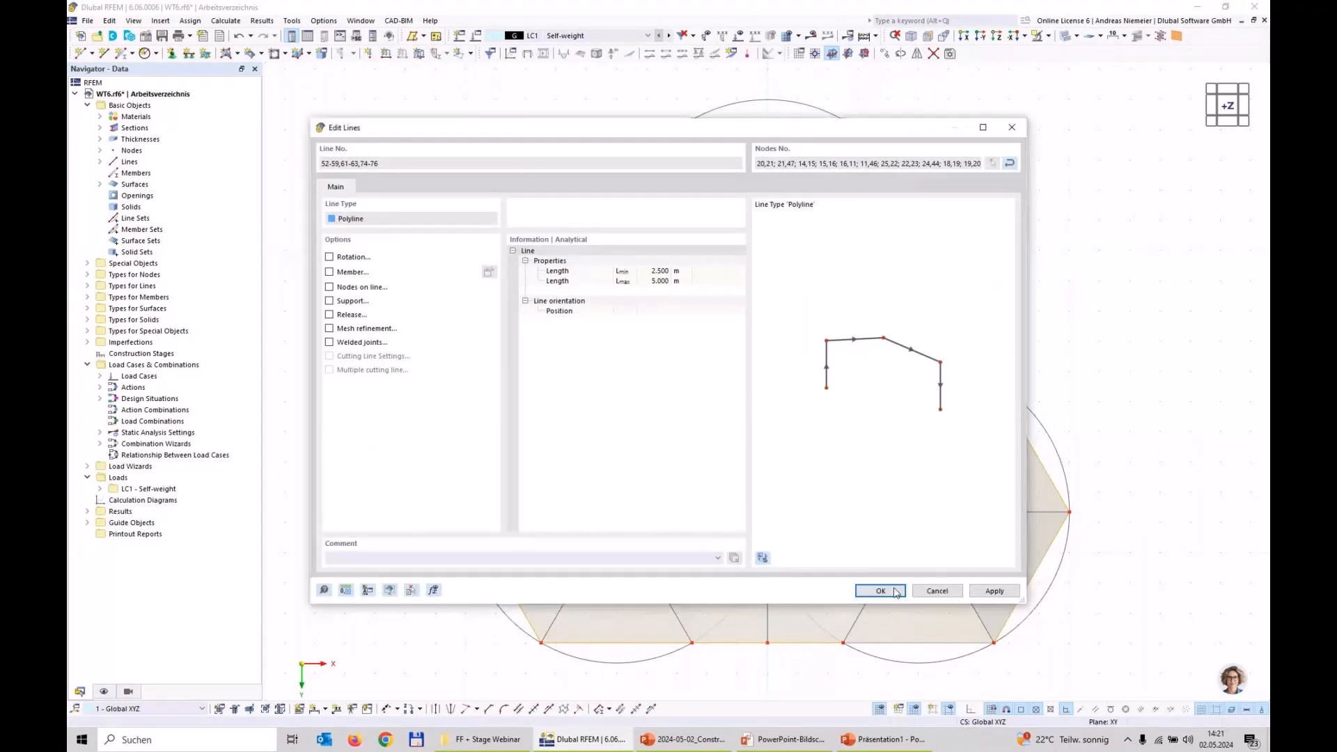
{"action": "left_click", "coordinate": [880, 591]}
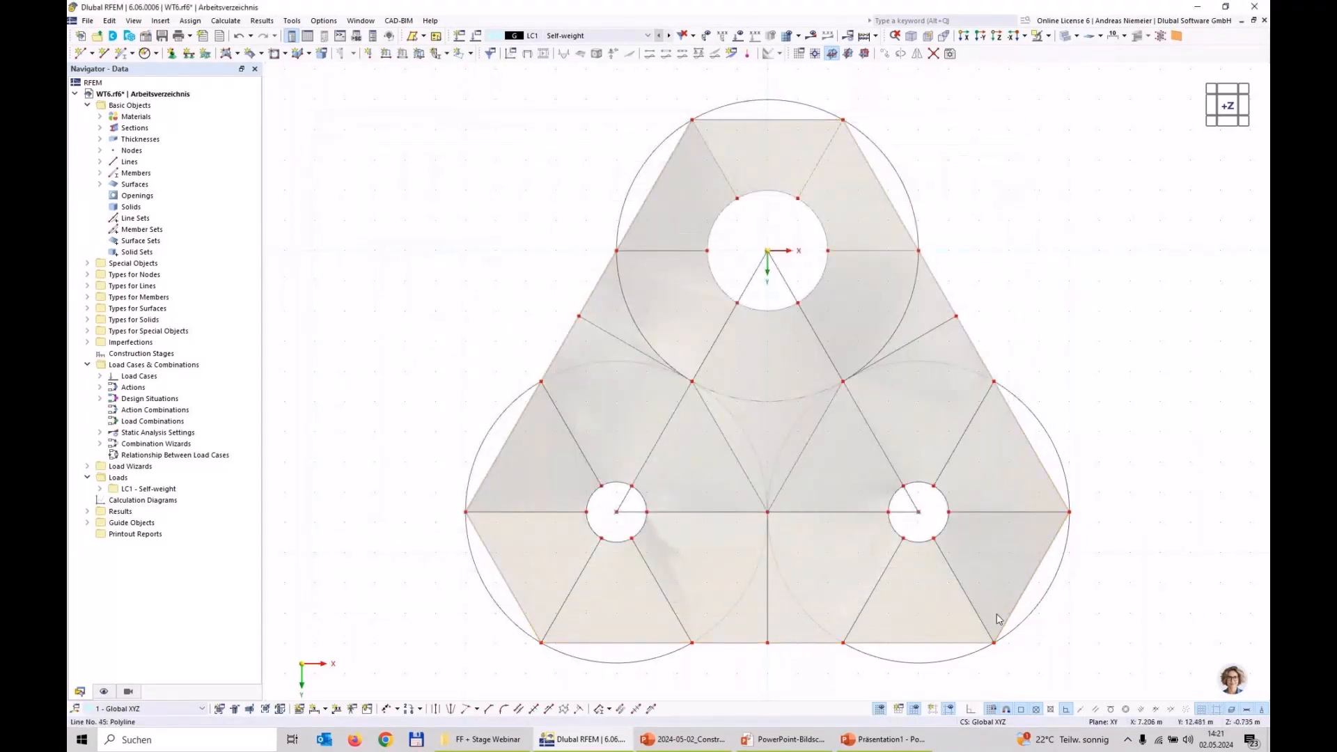
Set up a new plane surface defined by selected boundary lines, with stiffness type Rigid.
{"action": "left_click", "coordinate": [916, 42]}
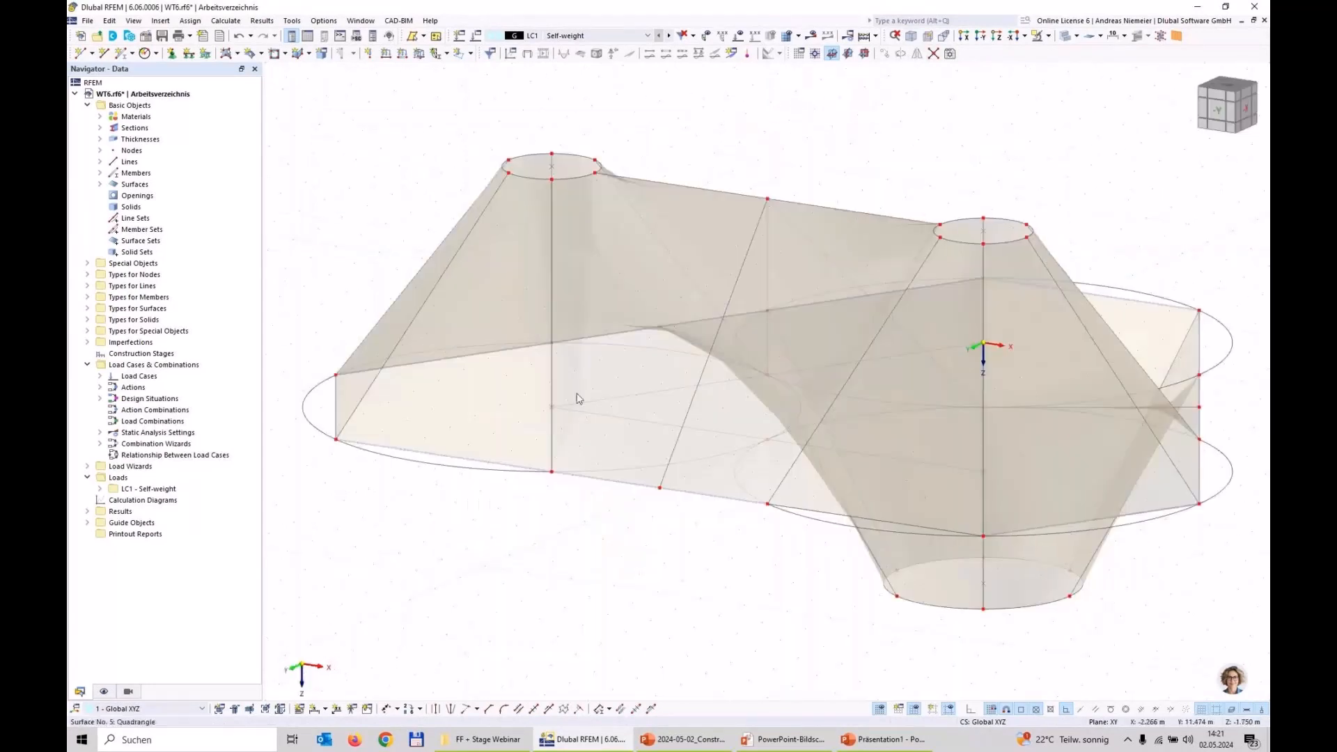
{"action": "scroll", "coordinate": [818, 531], "scroll_direction": "down", "scroll_amount": 4}
{"action": "middle_click_drag", "start_coordinate": [818, 531], "coordinate": [498, 597], "text": "ctrl"}
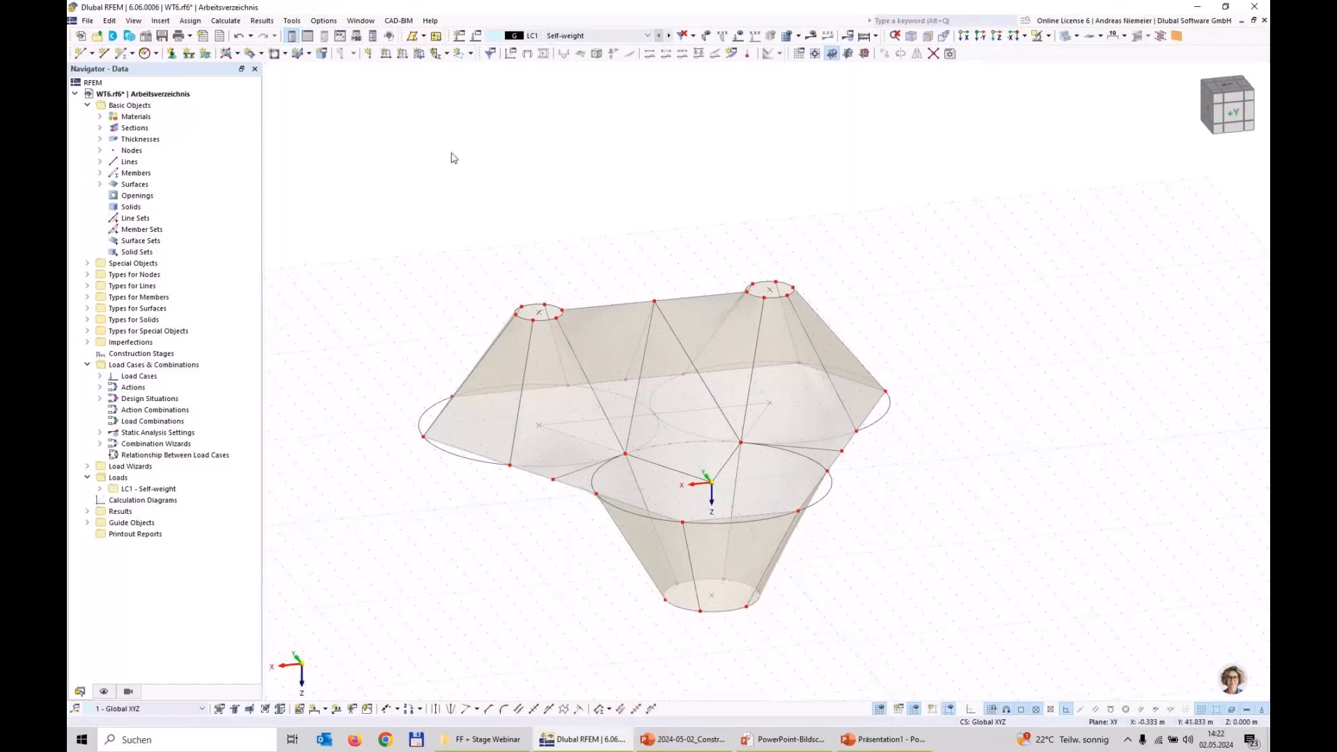
{"action": "scroll", "coordinate": [536, 314], "scroll_direction": "up", "scroll_amount": 5}
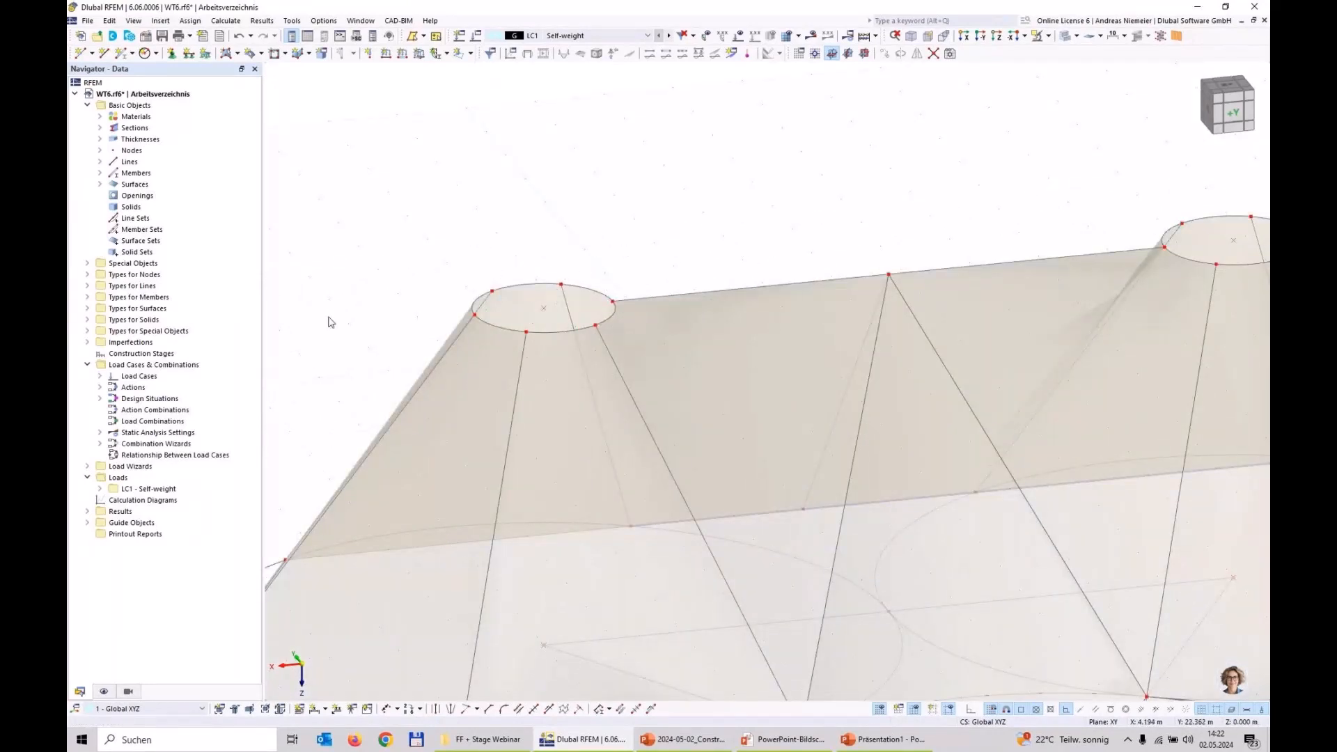
{"action": "left_click", "coordinate": [237, 54]}
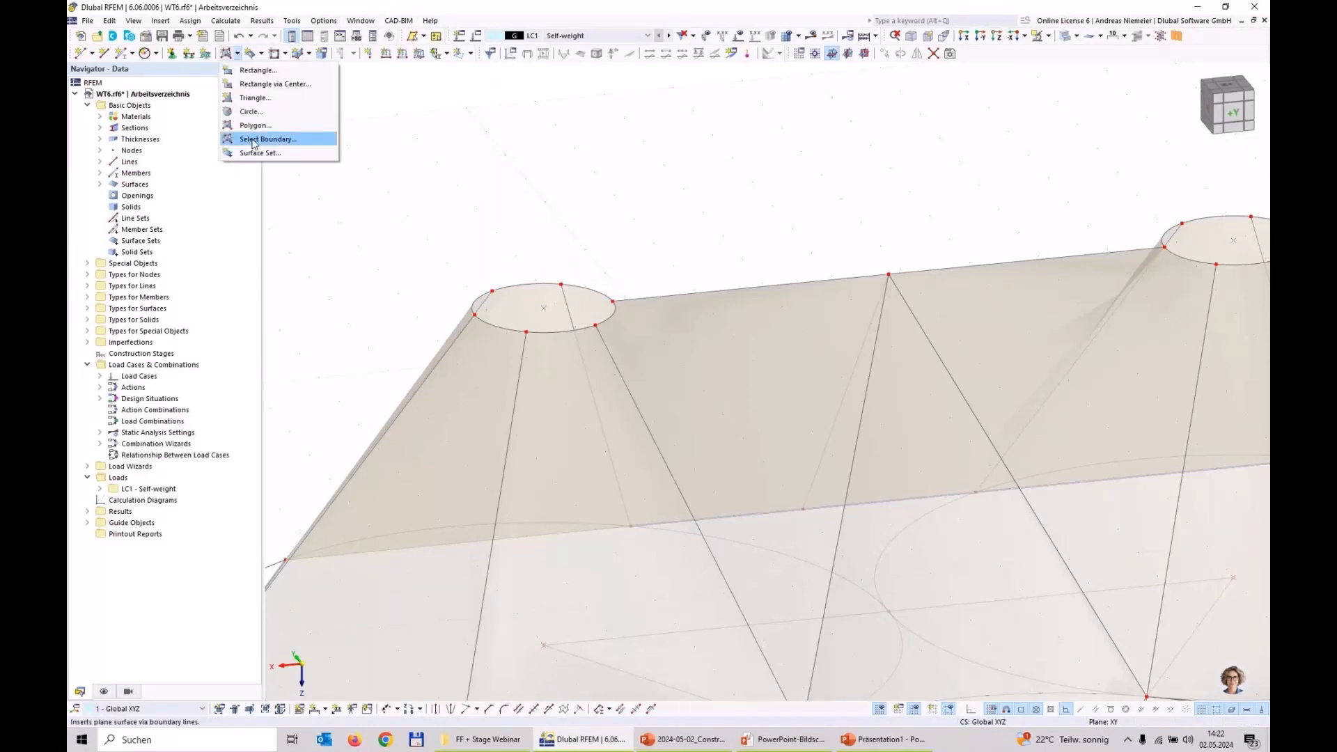
{"action": "left_click", "coordinate": [255, 139]}
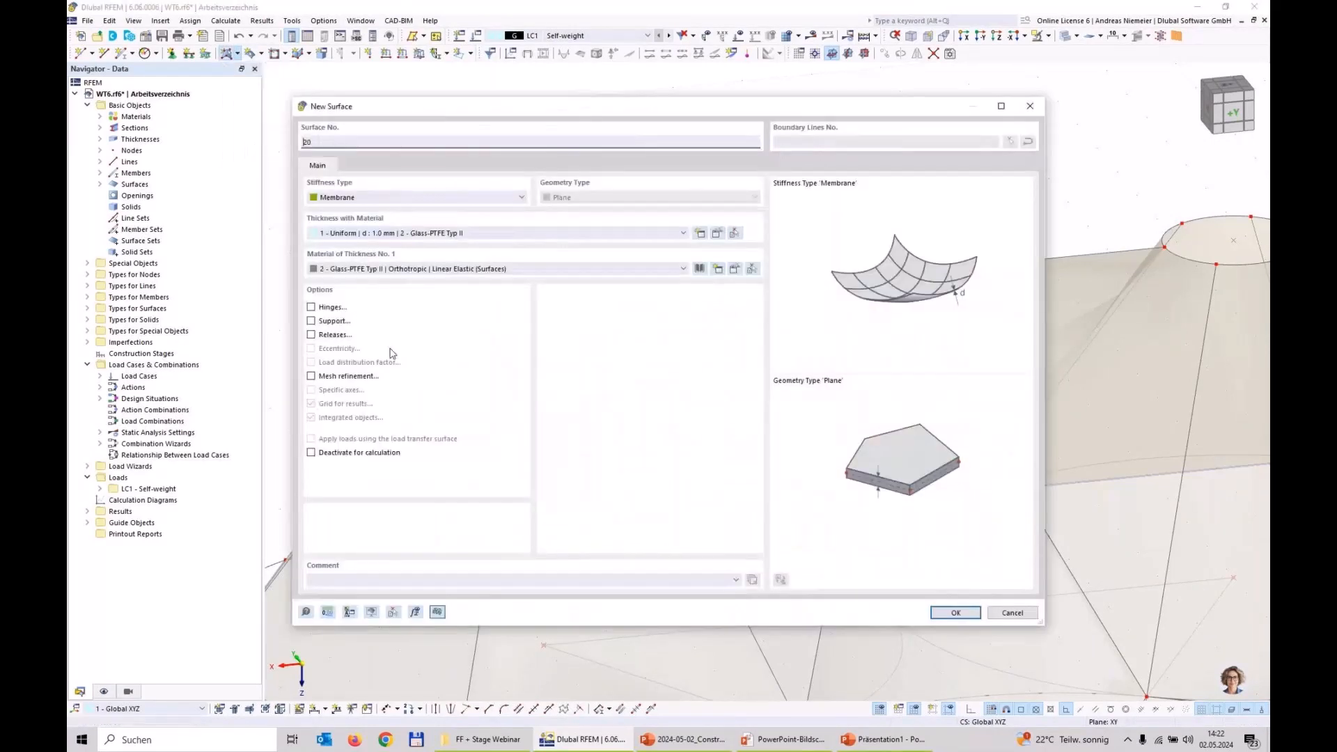
{"action": "left_click", "coordinate": [380, 200]}
{"action": "left_click", "coordinate": [367, 220]}
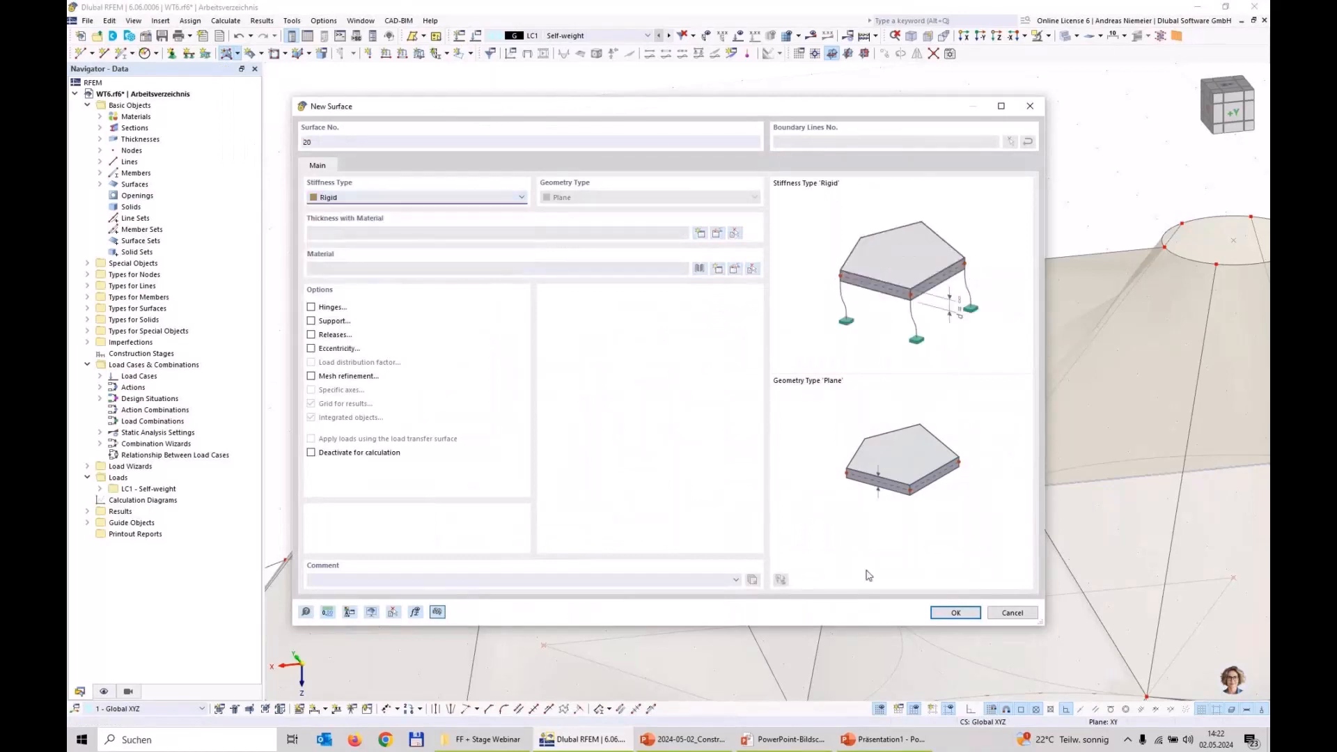
{"action": "left_click", "coordinate": [957, 612]}
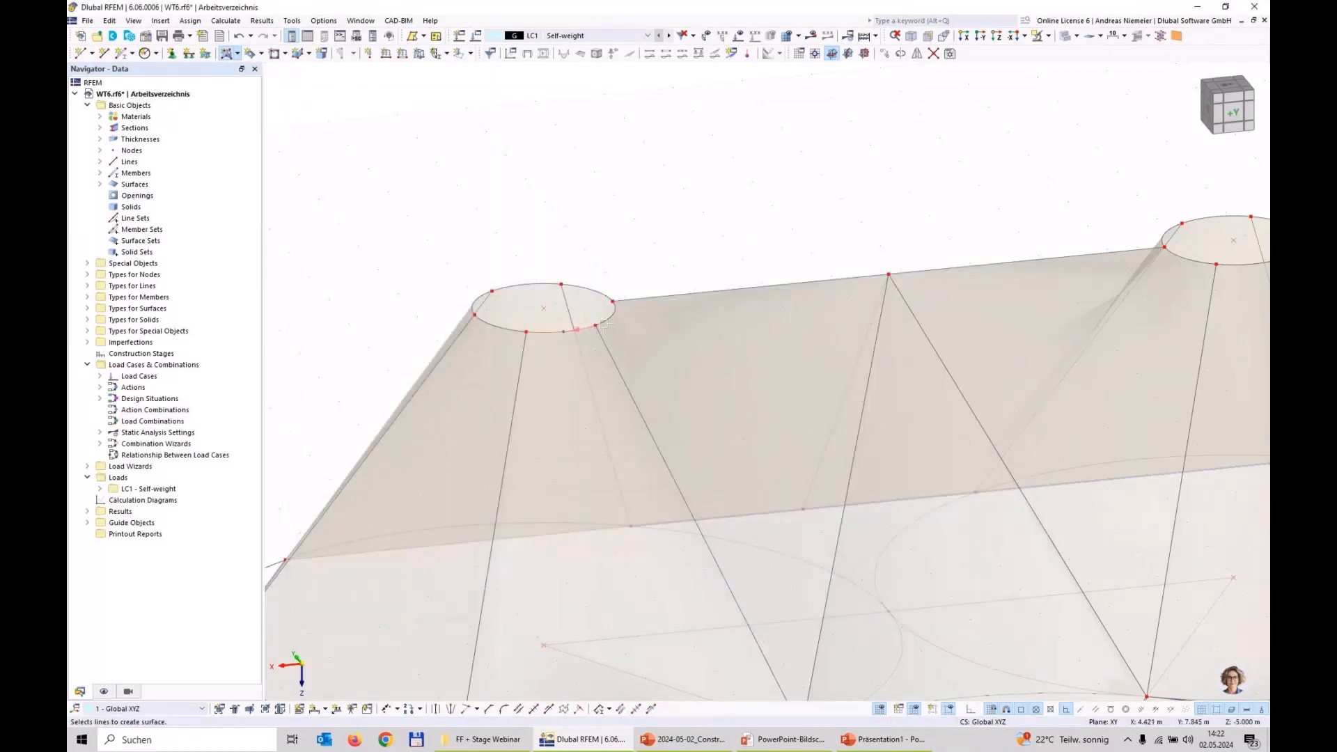
Create rigid surfaces inside the two raised circles and the low circle from their boundary lines.
{"action": "left_click", "coordinate": [608, 318]}
{"action": "left_click", "coordinate": [478, 299]}
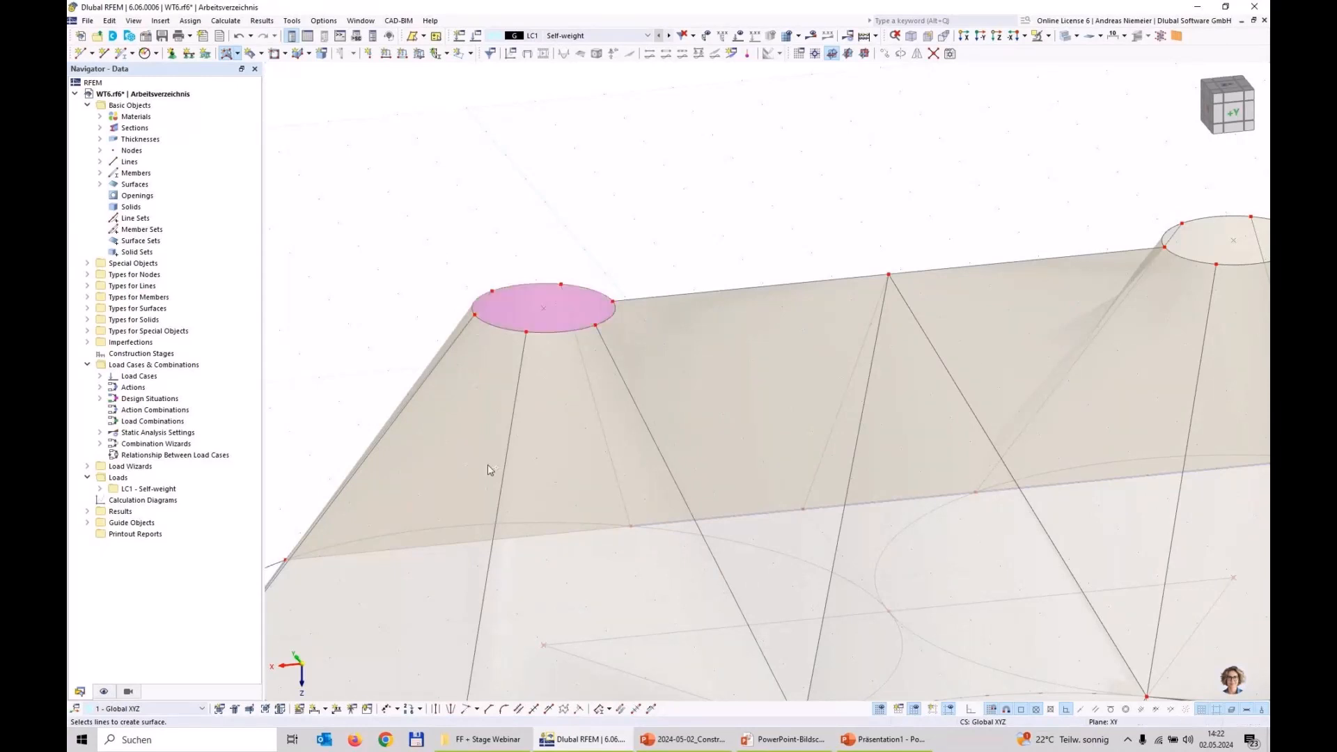
{"action": "scroll", "coordinate": [352, 370], "scroll_direction": "down", "scroll_amount": 3}
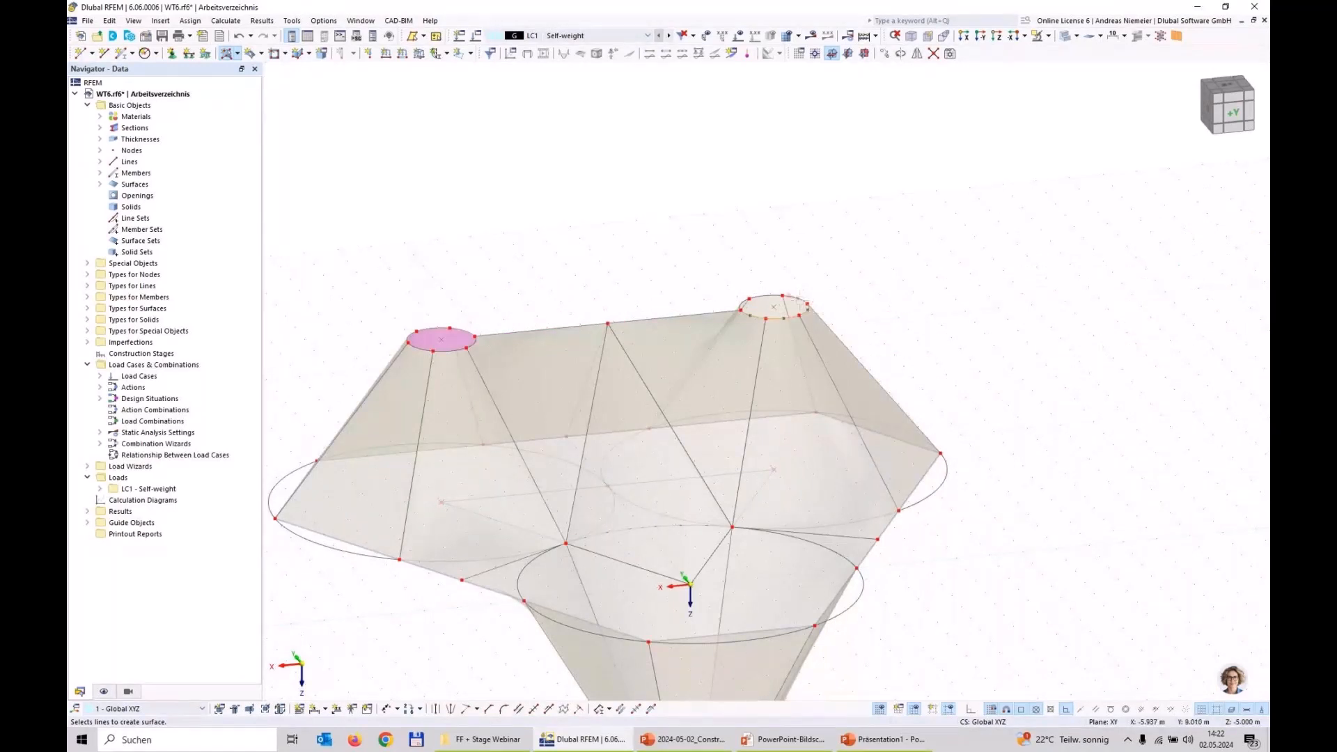
{"action": "left_click", "coordinate": [750, 316]}
{"action": "scroll", "coordinate": [681, 427], "scroll_direction": "down", "scroll_amount": 6}
{"action": "scroll", "coordinate": [655, 551], "scroll_direction": "up", "scroll_amount": 5}
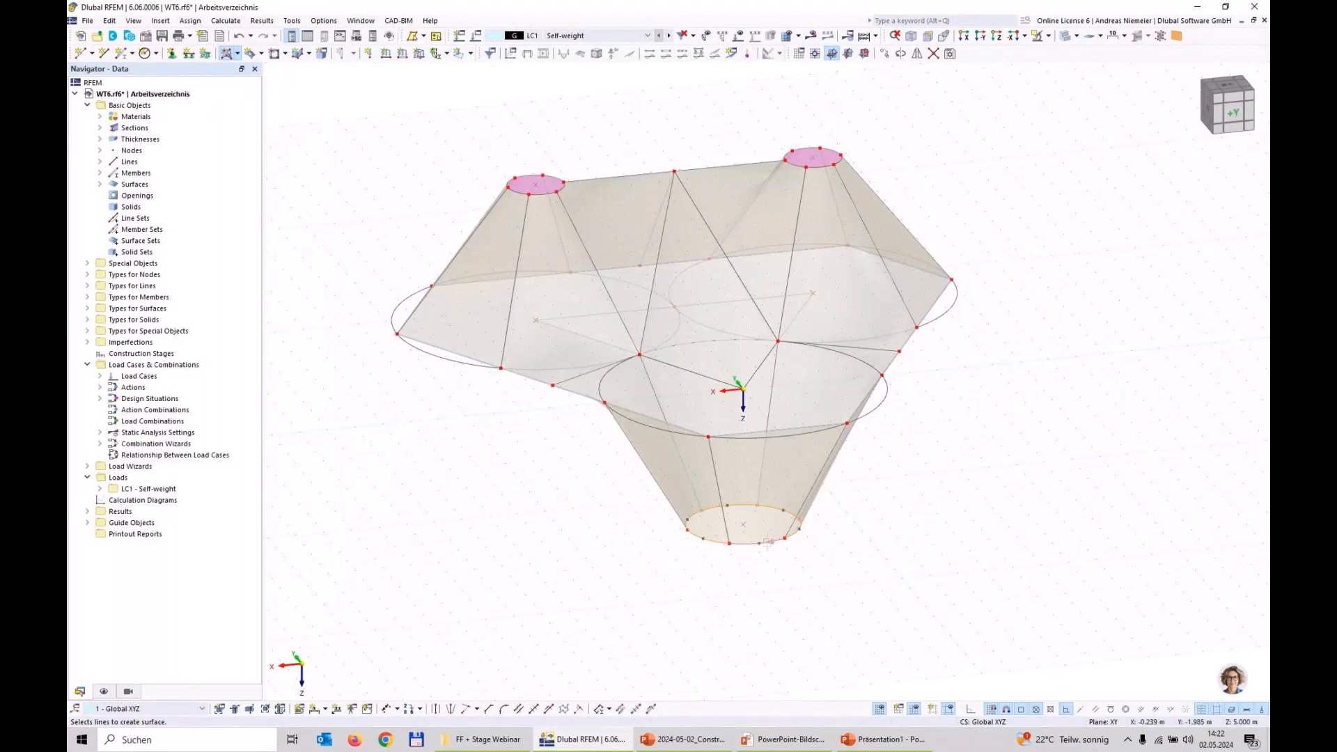
{"action": "left_click", "coordinate": [767, 542]}
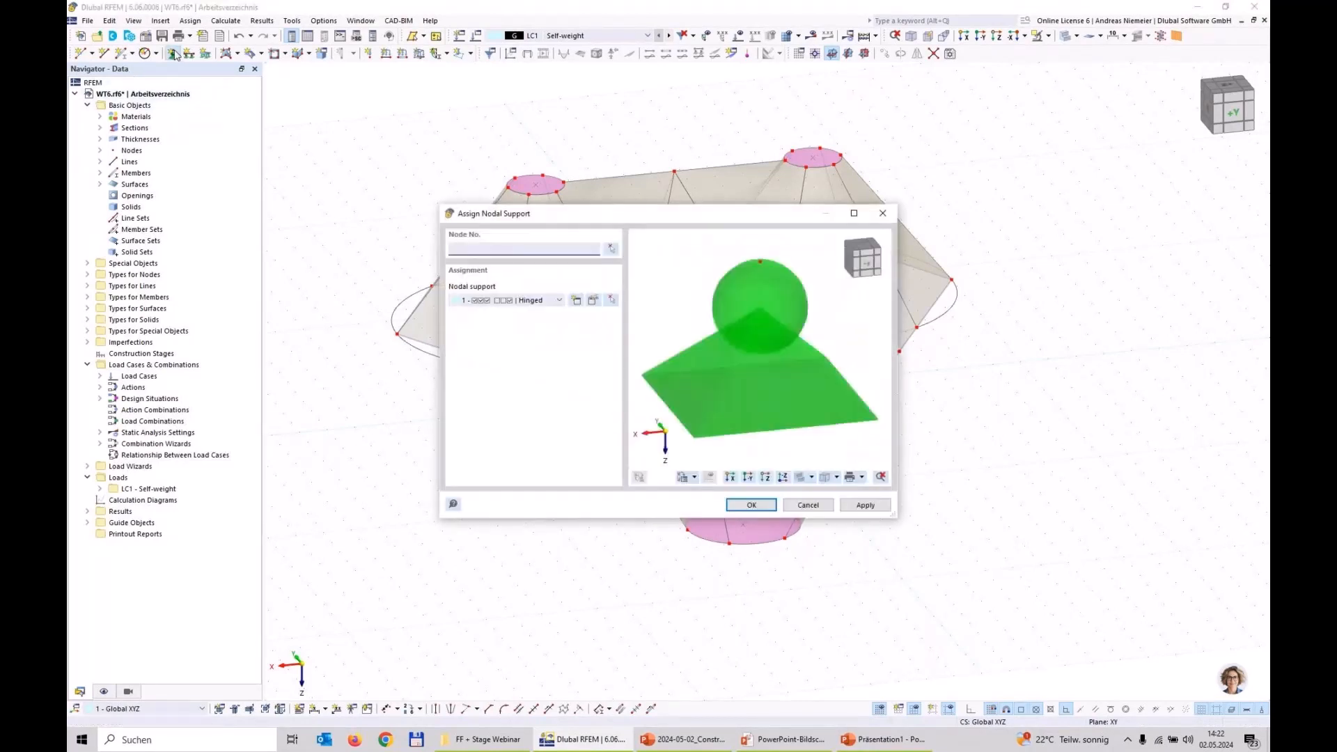
Create a standard node at the centre of the low ring, at X 0, Y 0, Z 5 m.
{"action": "left_click", "coordinate": [91, 54]}
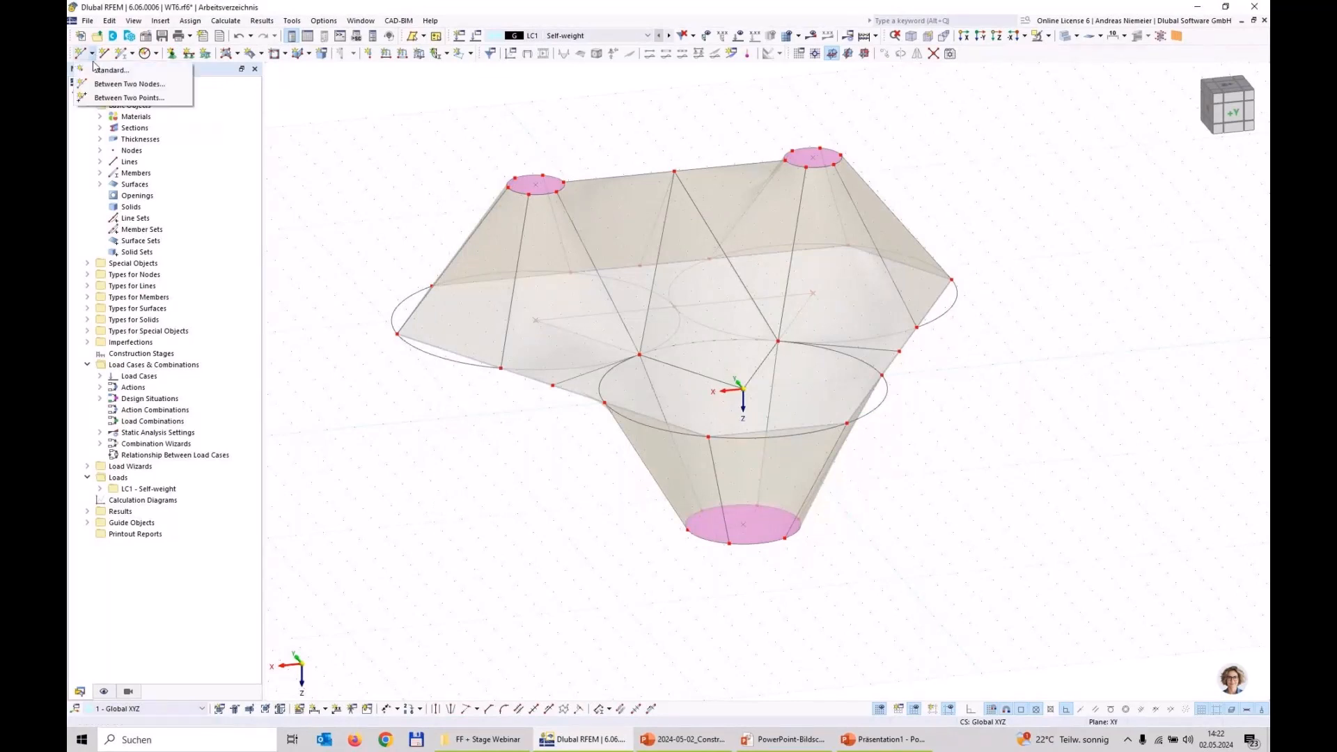
{"action": "left_click", "coordinate": [105, 70]}
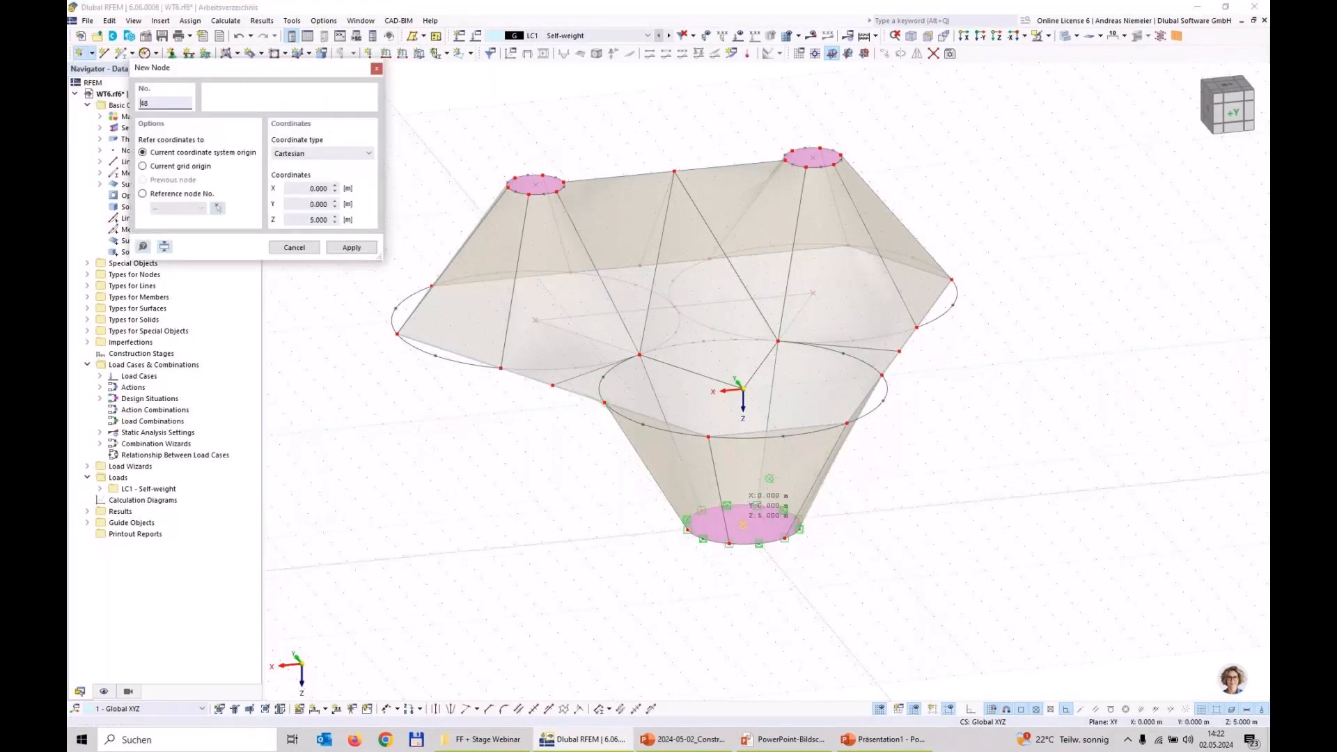
{"action": "key", "text": "Escape"}
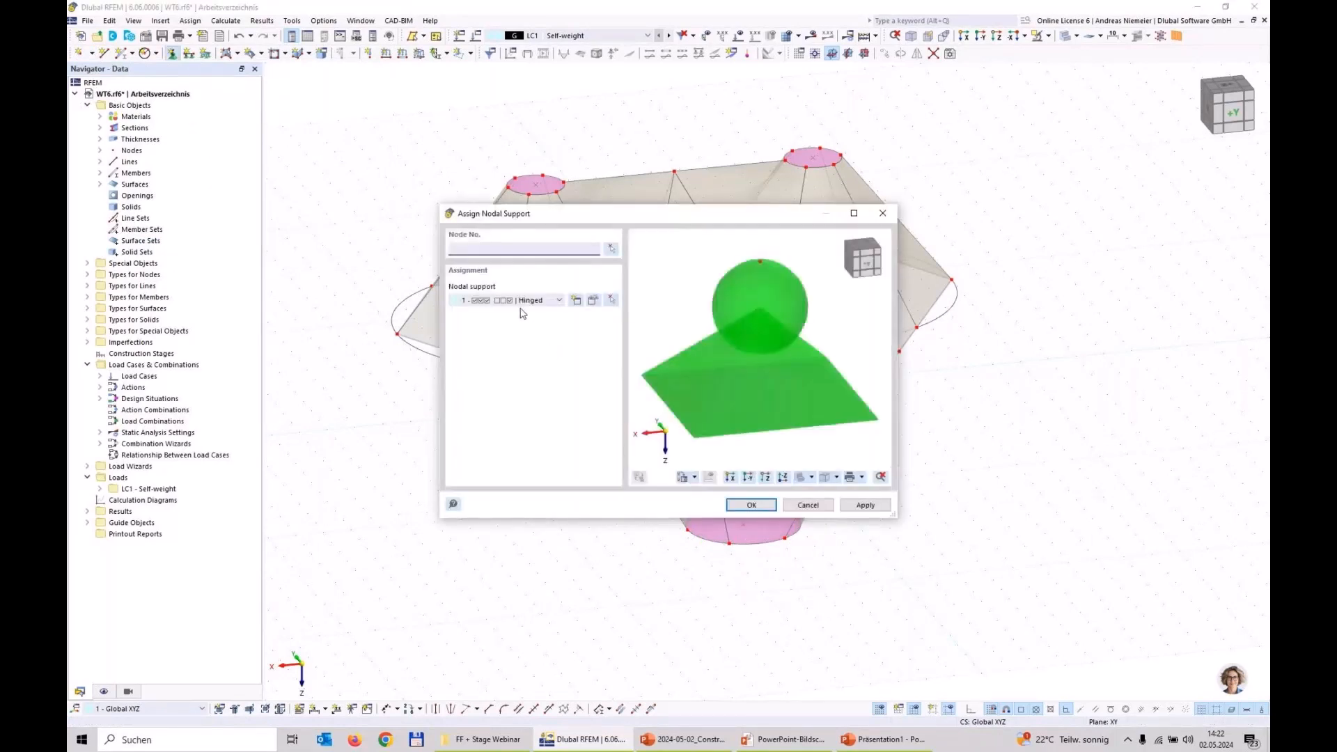
Assign hinged nodal supports to the low ring's centre node and to the outer boundary nodes along the near edge of the membrane.
{"action": "left_click", "coordinate": [527, 300]}
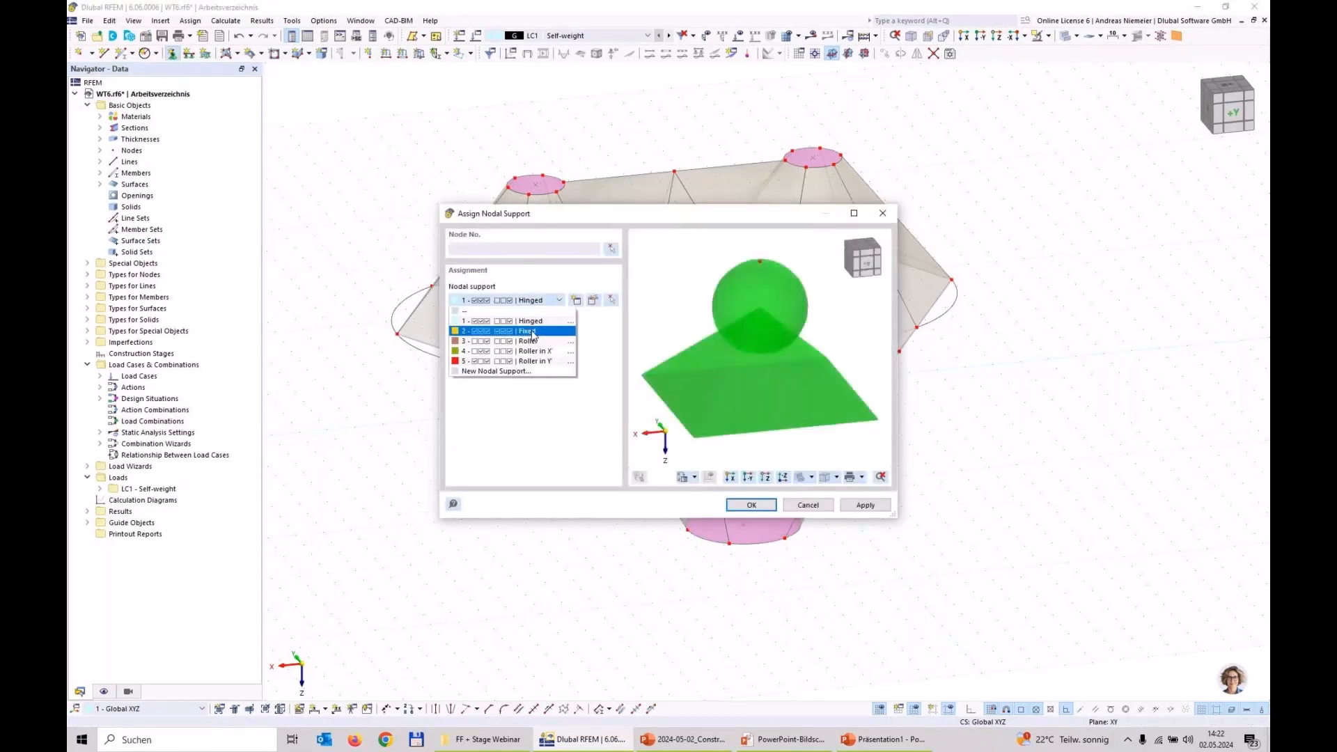
{"action": "left_click", "coordinate": [534, 332]}
{"action": "left_click", "coordinate": [751, 505]}
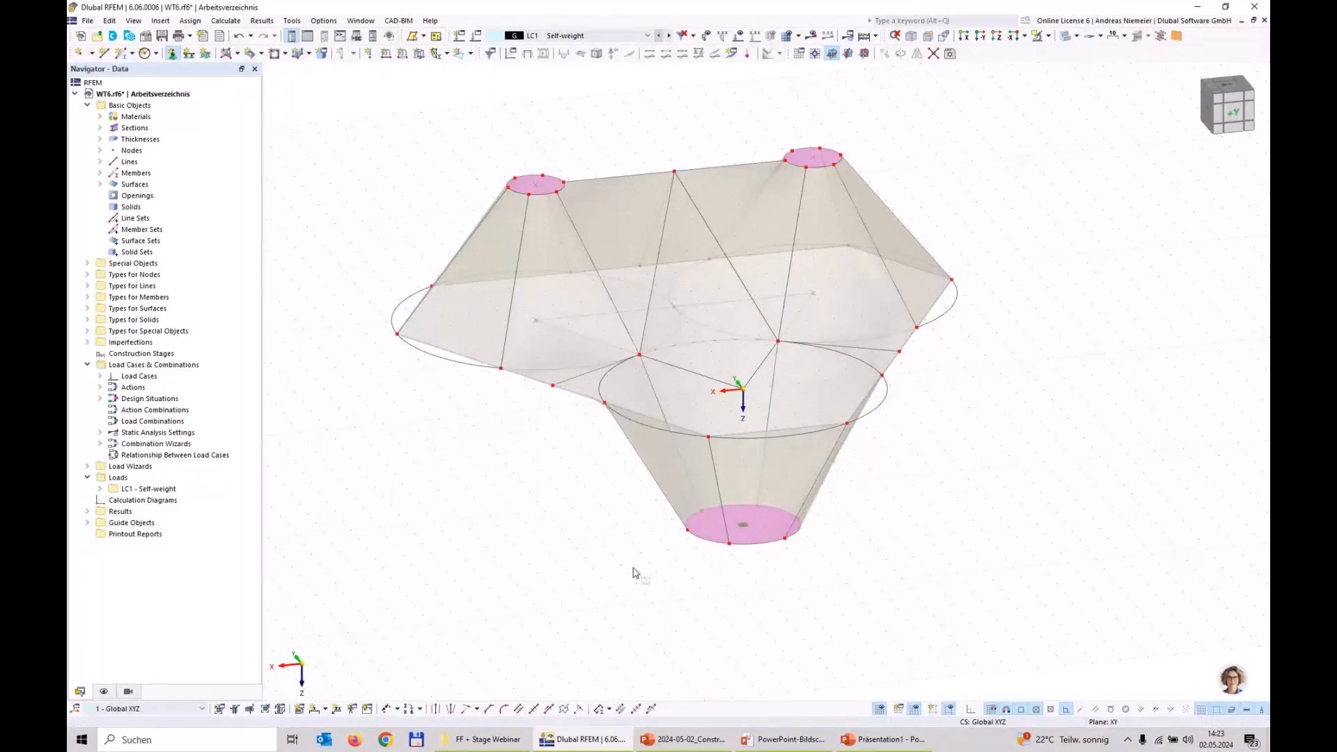
{"action": "left_click", "coordinate": [410, 348]}
{"action": "left_click", "coordinate": [605, 403]}
{"action": "left_click", "coordinate": [709, 438]}
{"action": "left_click", "coordinate": [848, 424]}
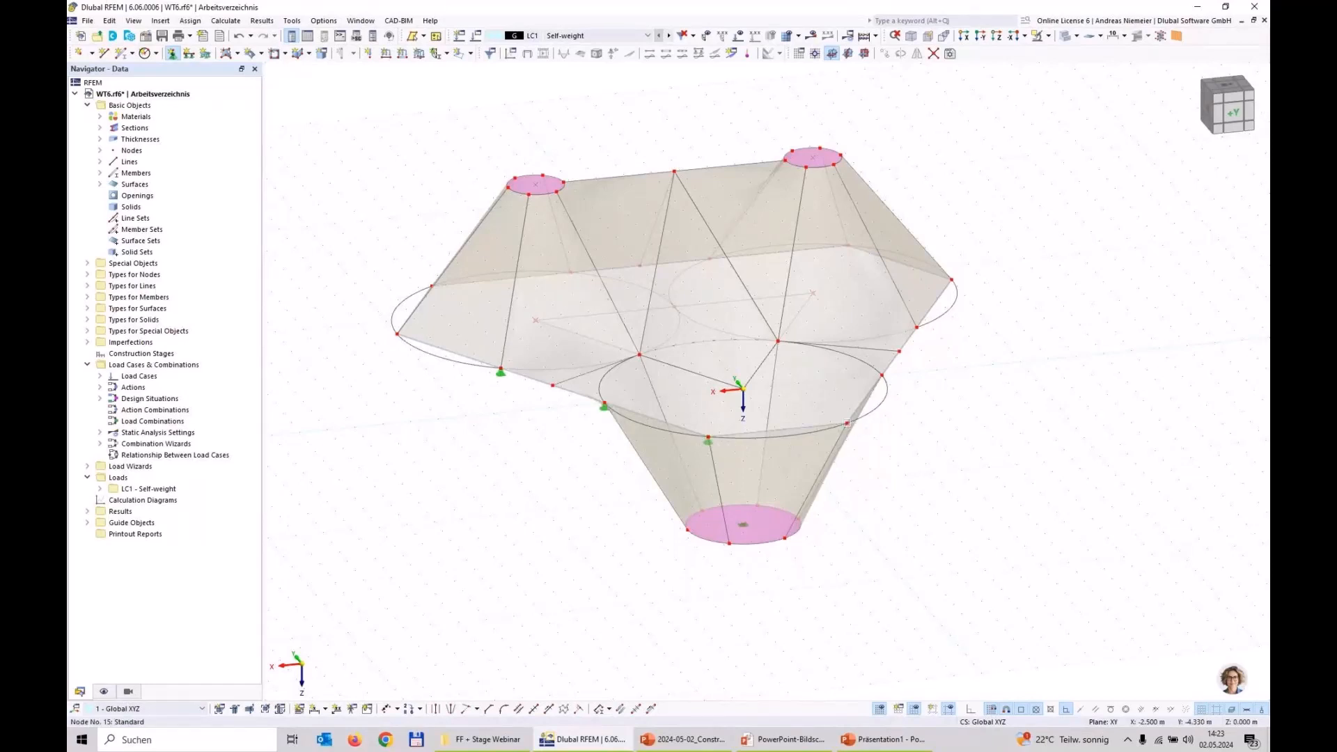
{"action": "left_click", "coordinate": [882, 377]}
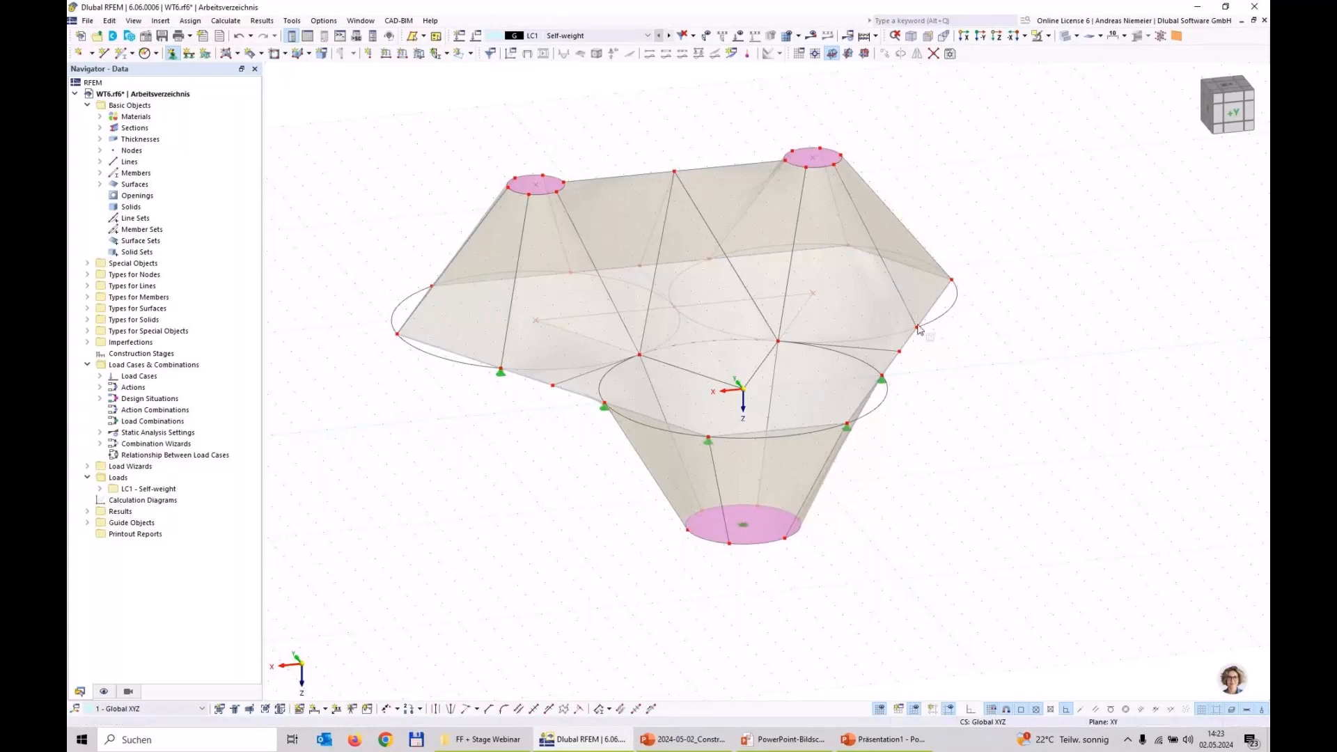
Assign the same nodal support to the remaining outer boundary nodes around the two high-point cones.
{"action": "left_click", "coordinate": [952, 281]}
{"action": "left_click", "coordinate": [848, 245]}
{"action": "left_click", "coordinate": [708, 257]}
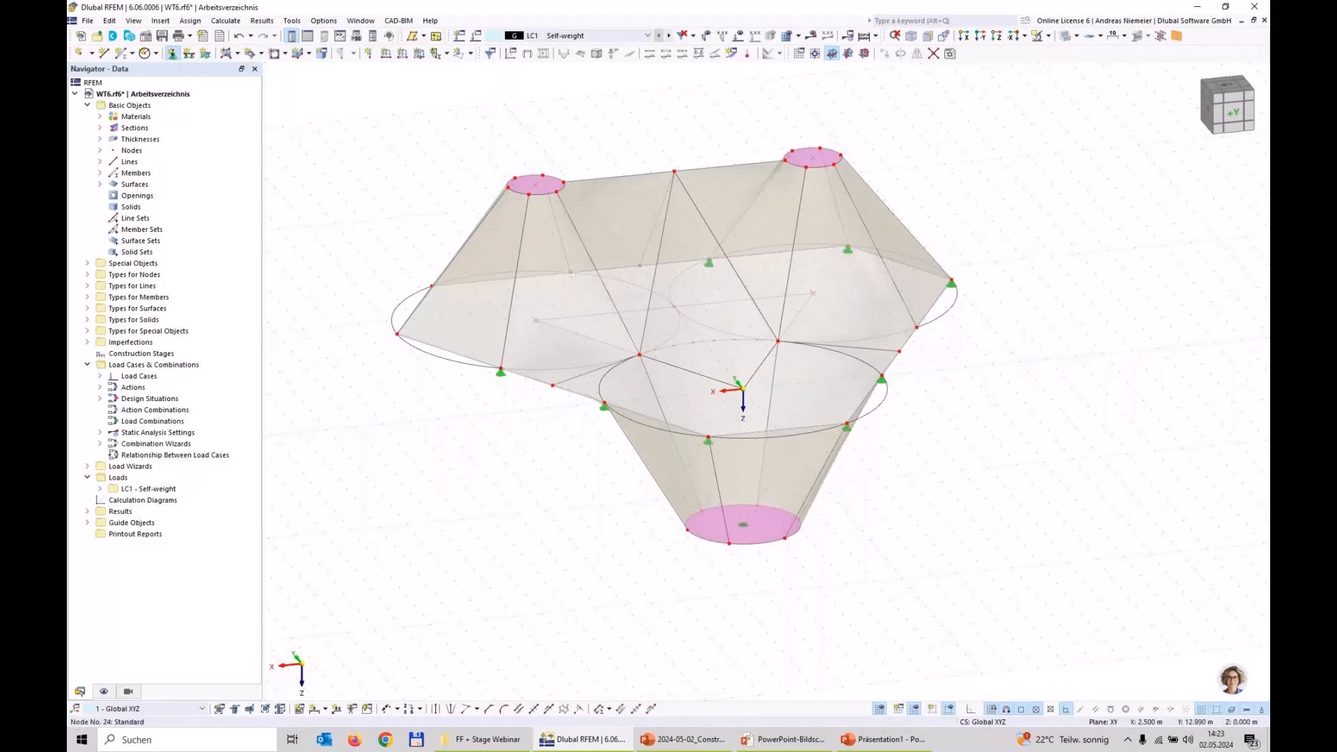
{"action": "left_click", "coordinate": [570, 274]}
{"action": "left_click", "coordinate": [432, 286]}
{"action": "left_click", "coordinate": [397, 336]}
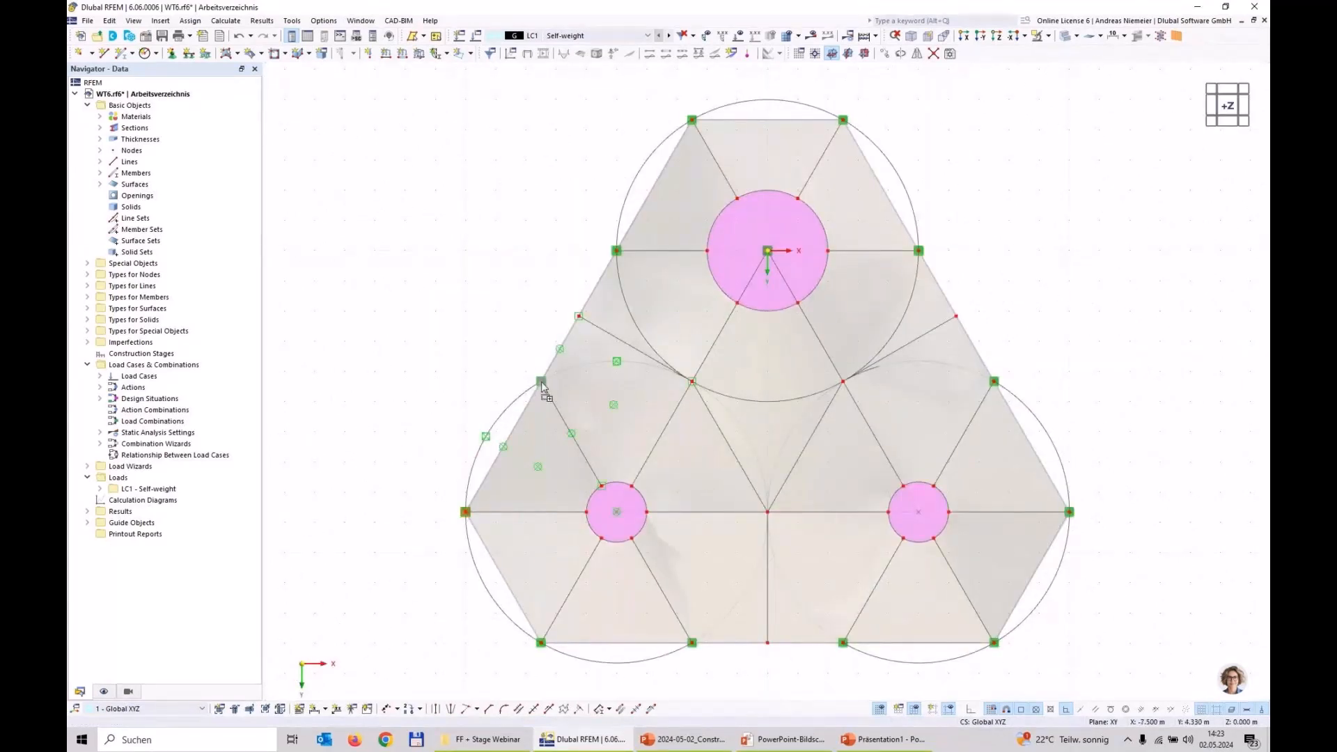
{"action": "left_click", "coordinate": [541, 381]}
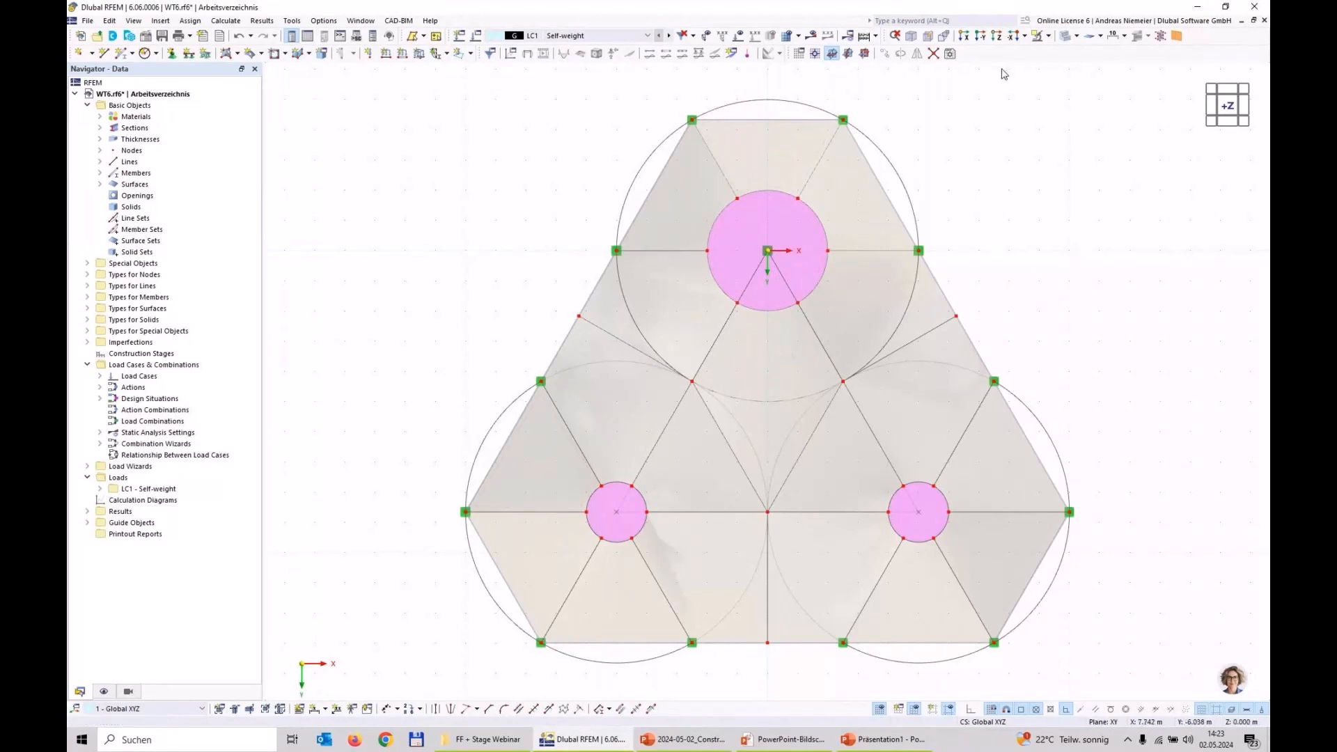
{"action": "middle_click_drag", "start_coordinate": [997, 65], "coordinate": [955, 185], "text": "ctrl"}
{"action": "scroll", "coordinate": [896, 269], "scroll_direction": "down", "scroll_amount": 3}
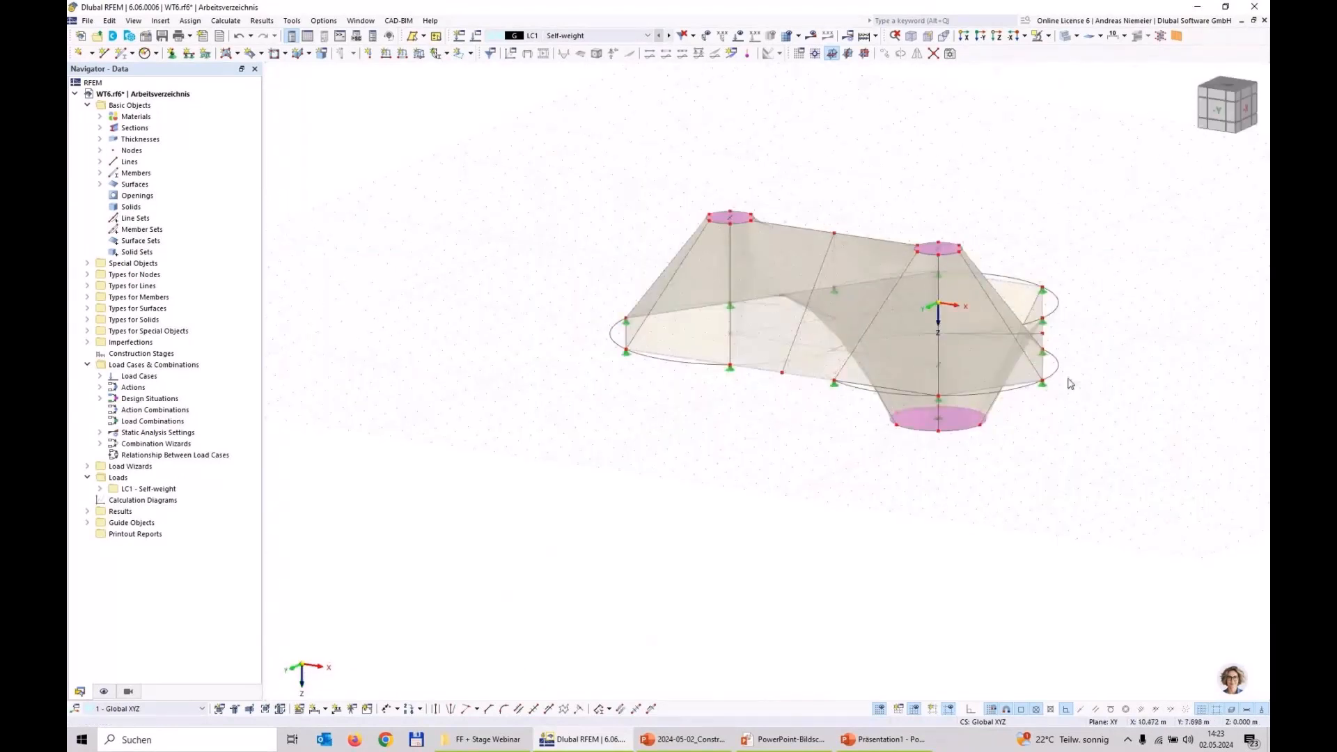
{"action": "middle_click_drag", "start_coordinate": [1069, 381], "coordinate": [779, 347], "text": "ctrl"}
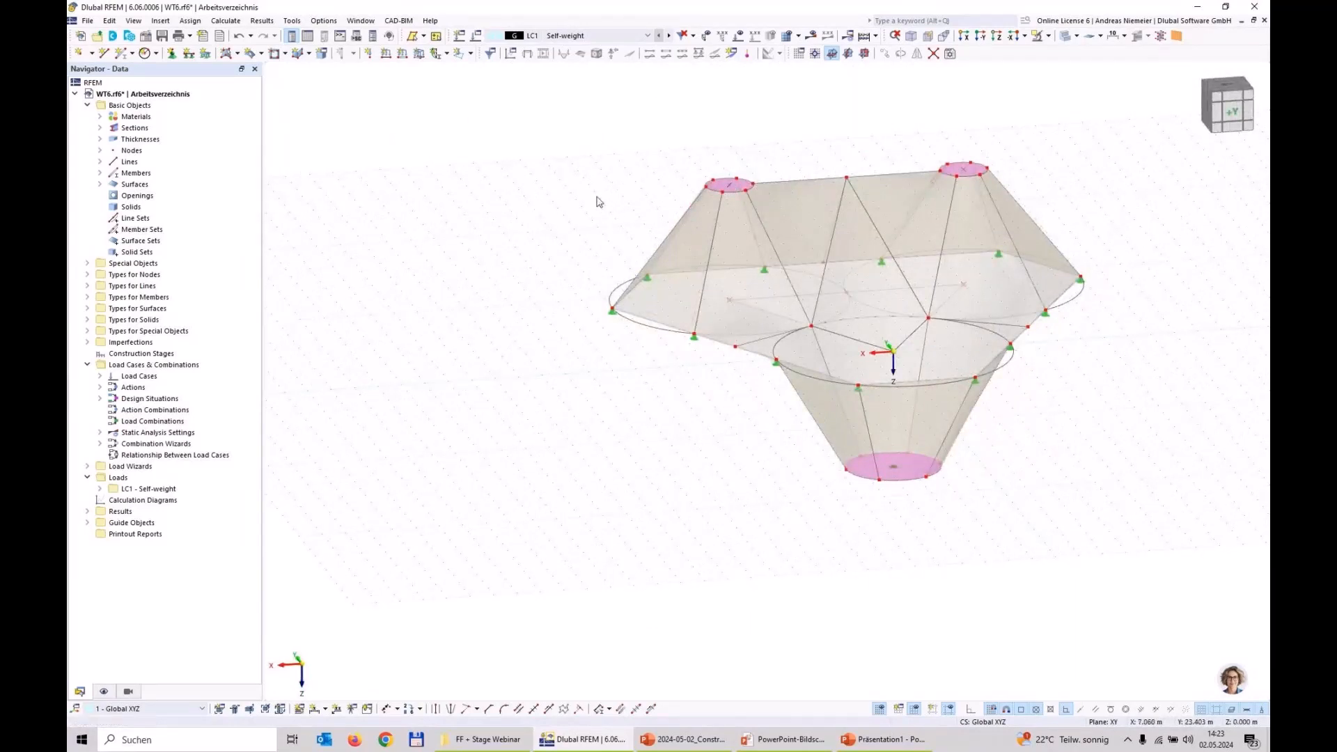
{"action": "middle_click_drag", "start_coordinate": [683, 319], "coordinate": [597, 432]}
{"action": "scroll", "coordinate": [597, 432], "scroll_direction": "up", "scroll_amount": 1}
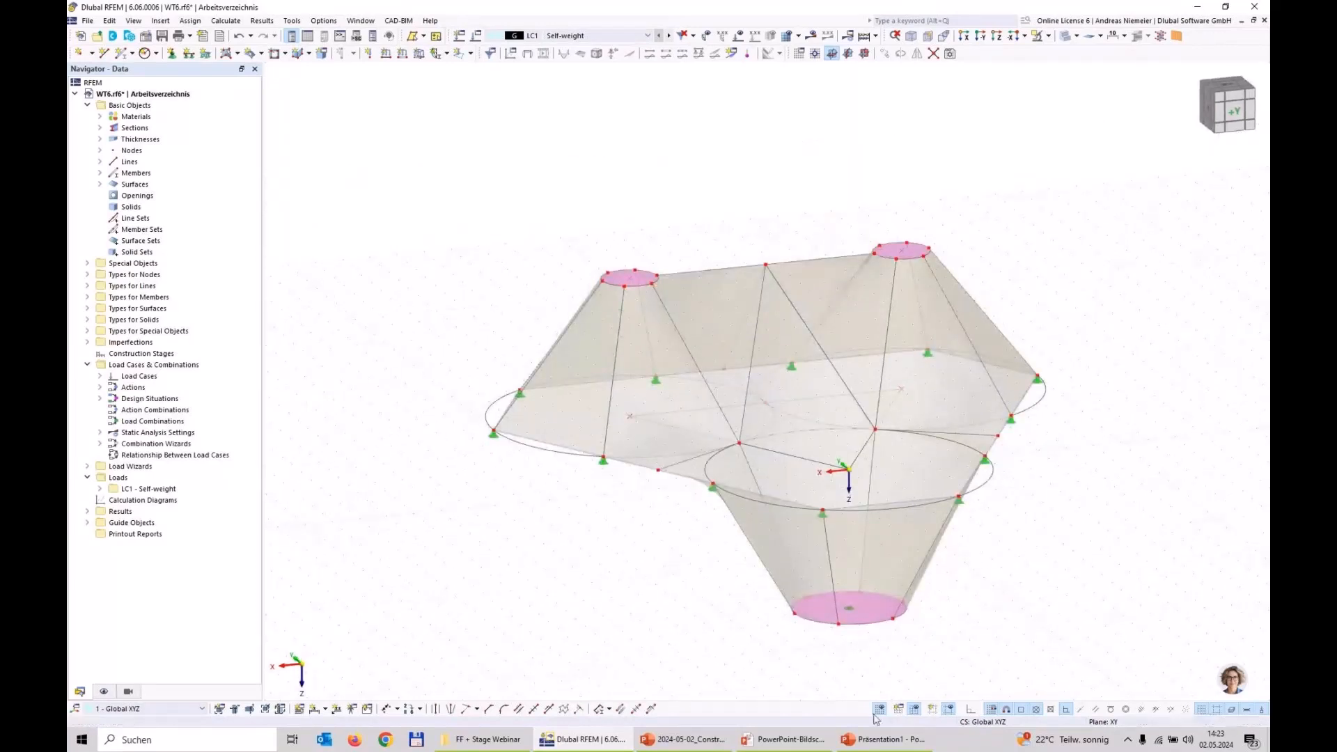
Switch to the PowerPoint presentation, view the slide "Description of the structural task" and return to the RFEM model.
{"action": "mouse_move", "coordinate": [791, 750]}
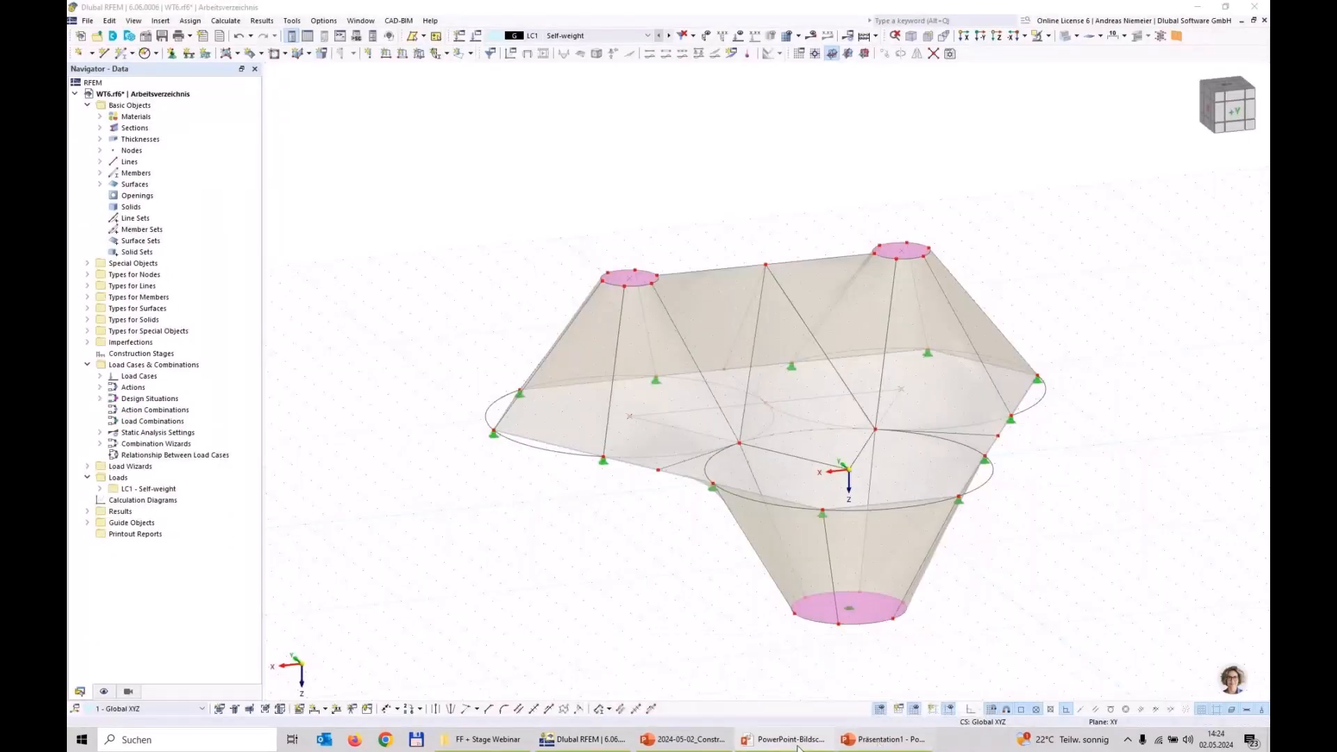
{"action": "left_click", "coordinate": [799, 748]}
{"action": "left_click", "coordinate": [870, 708]}
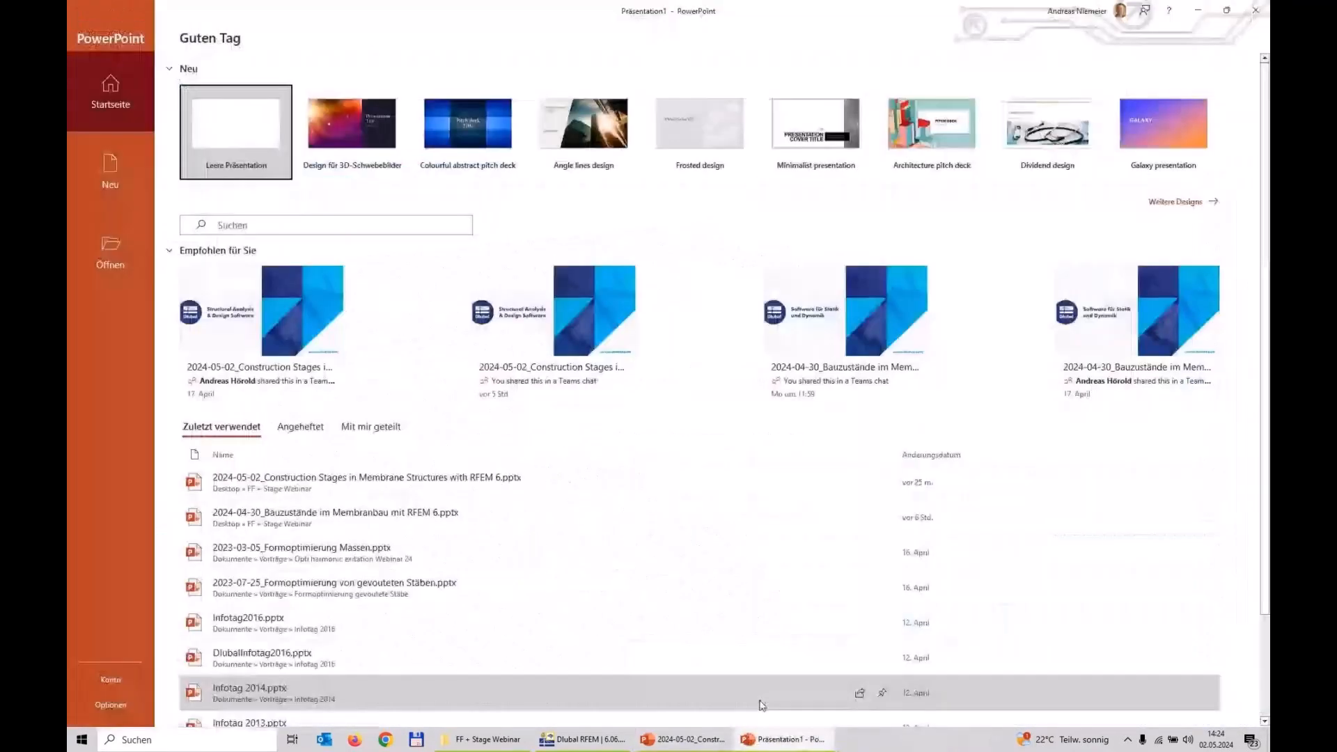
{"action": "left_click", "coordinate": [707, 743]}
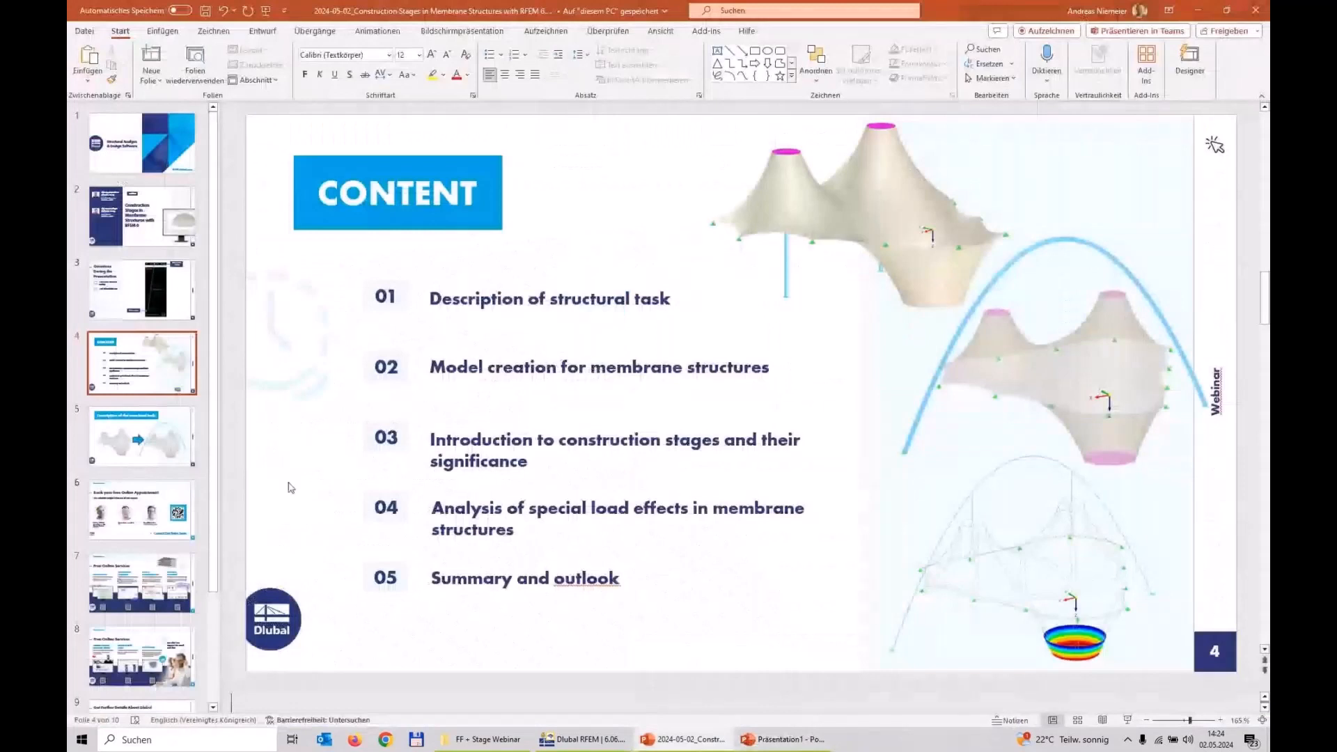
{"action": "scroll", "coordinate": [291, 488], "scroll_direction": "down", "scroll_amount": 1}
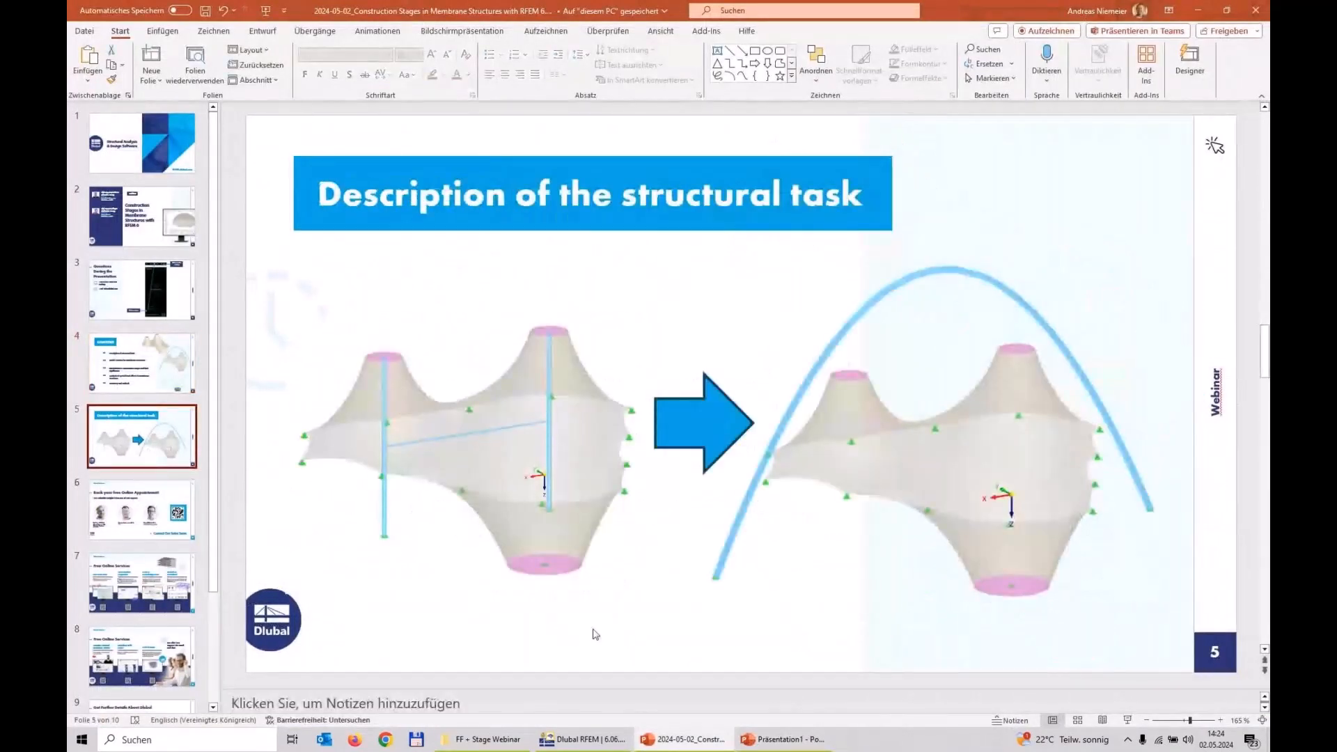
{"action": "left_click", "coordinate": [583, 747]}
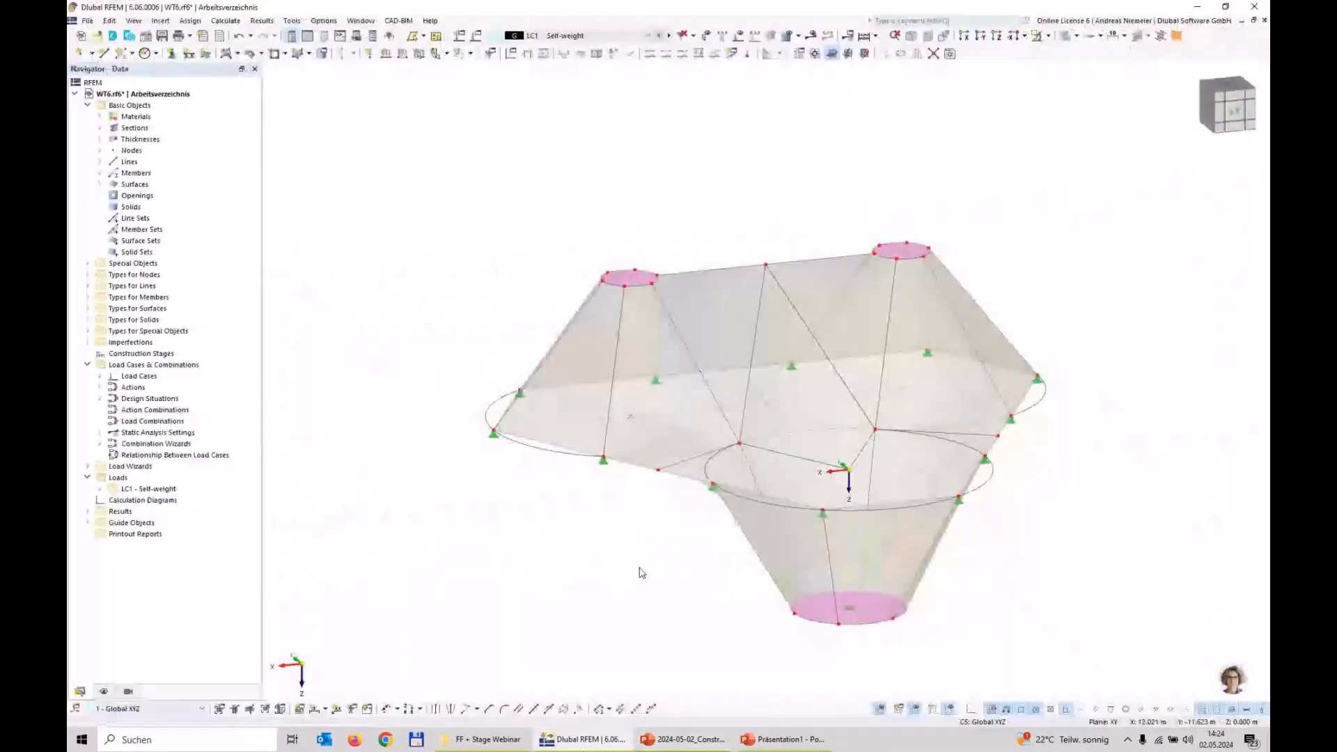
{"action": "middle_click_drag", "start_coordinate": [650, 474], "coordinate": [494, 404]}
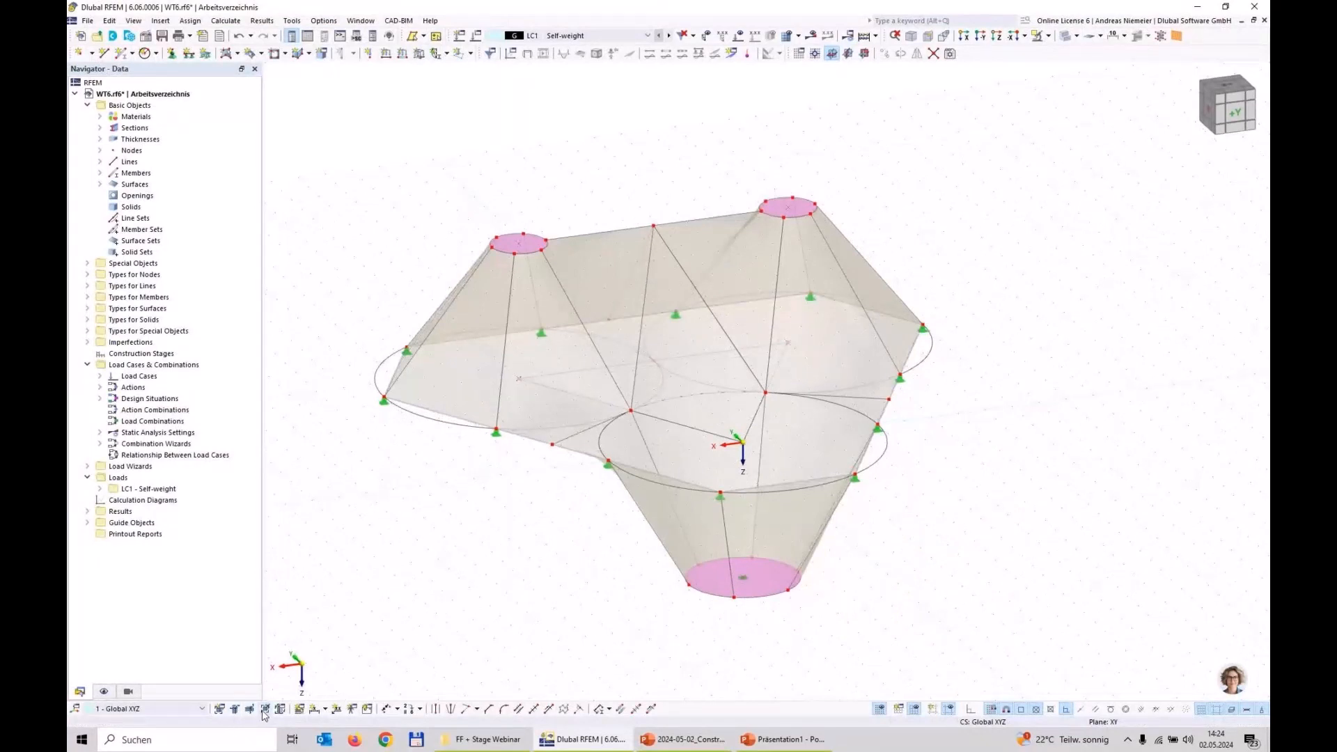
Activate a vertical clipping plane through the model and shift it towards the two high points.
{"action": "left_click", "coordinate": [266, 709]}
{"action": "scroll", "coordinate": [465, 559], "scroll_direction": "down", "scroll_amount": 3}
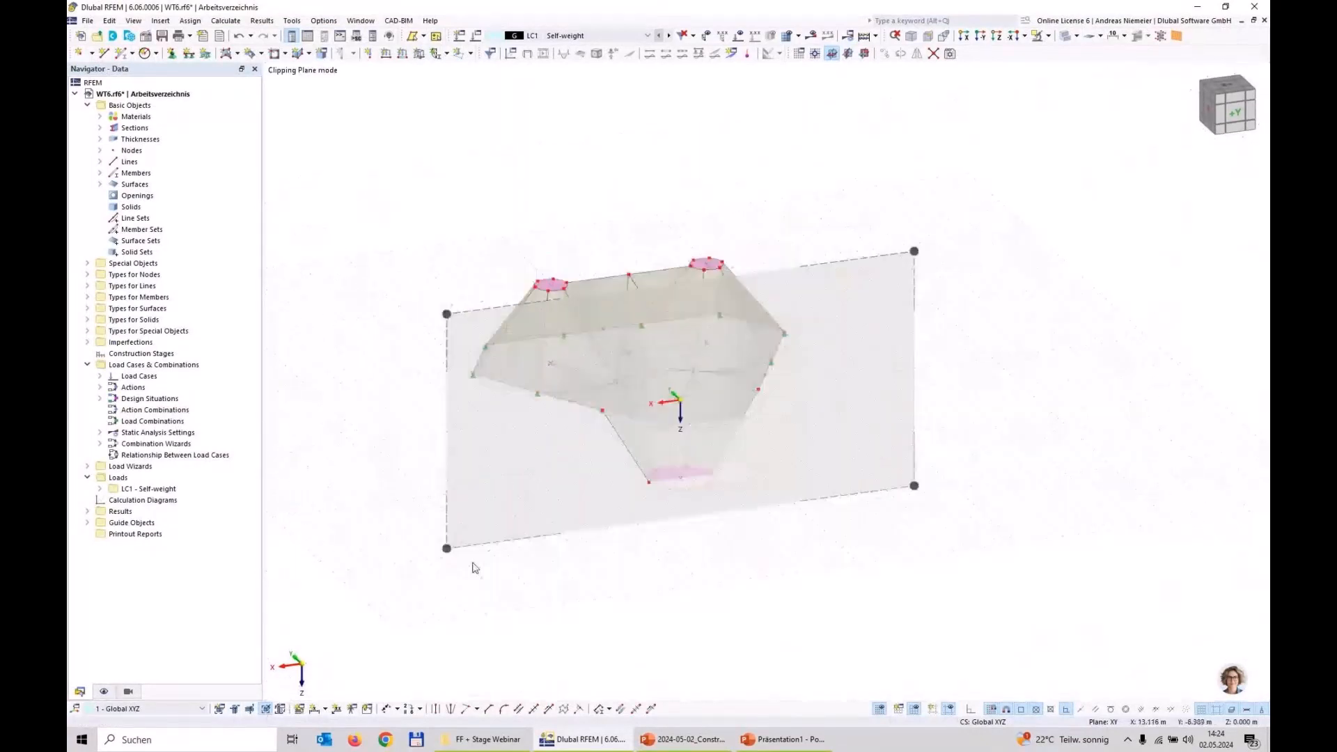
{"action": "scroll", "coordinate": [416, 495], "scroll_direction": "down", "scroll_amount": 2}
{"action": "left_click_drag", "start_coordinate": [415, 495], "coordinate": [430, 488]}
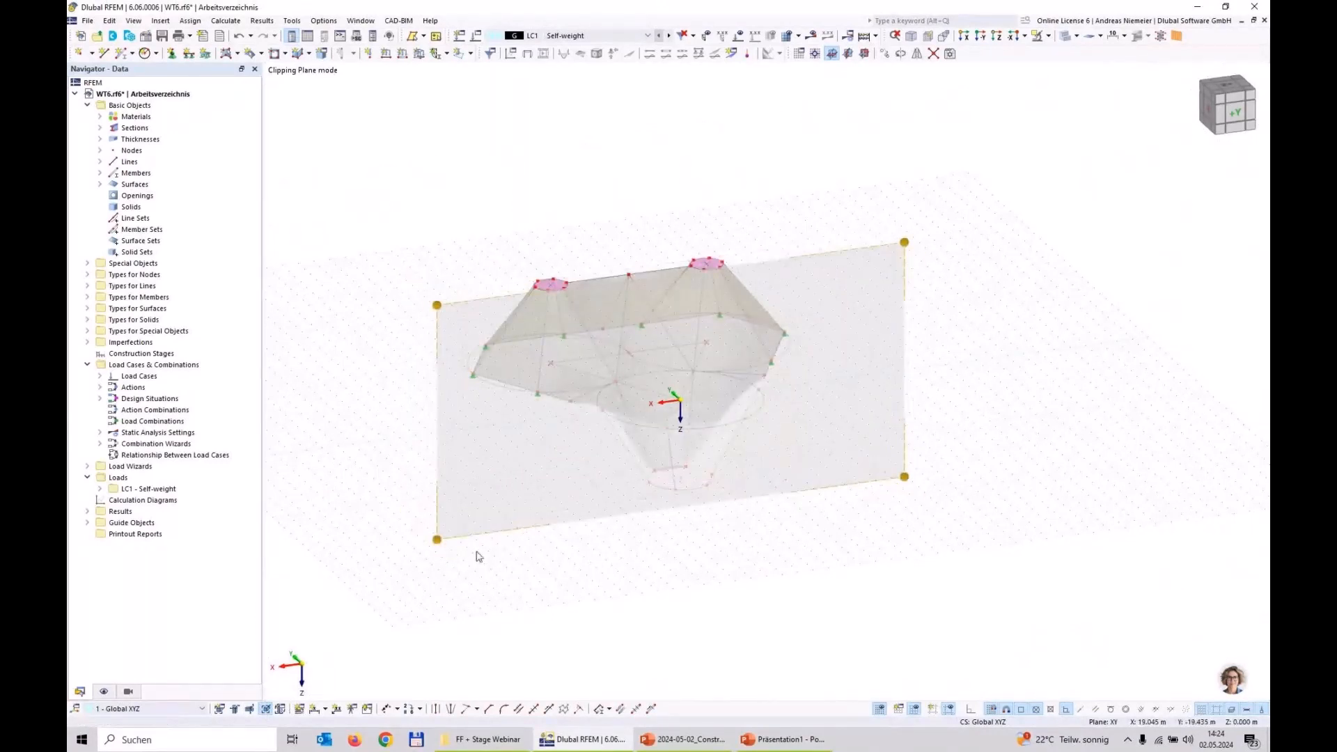
Turn off the clipping plane's transparent border and the display of clipped areas, and move the plane close to the two high-point axes.
{"action": "left_click", "coordinate": [104, 691]}
{"action": "left_click", "coordinate": [112, 432]}
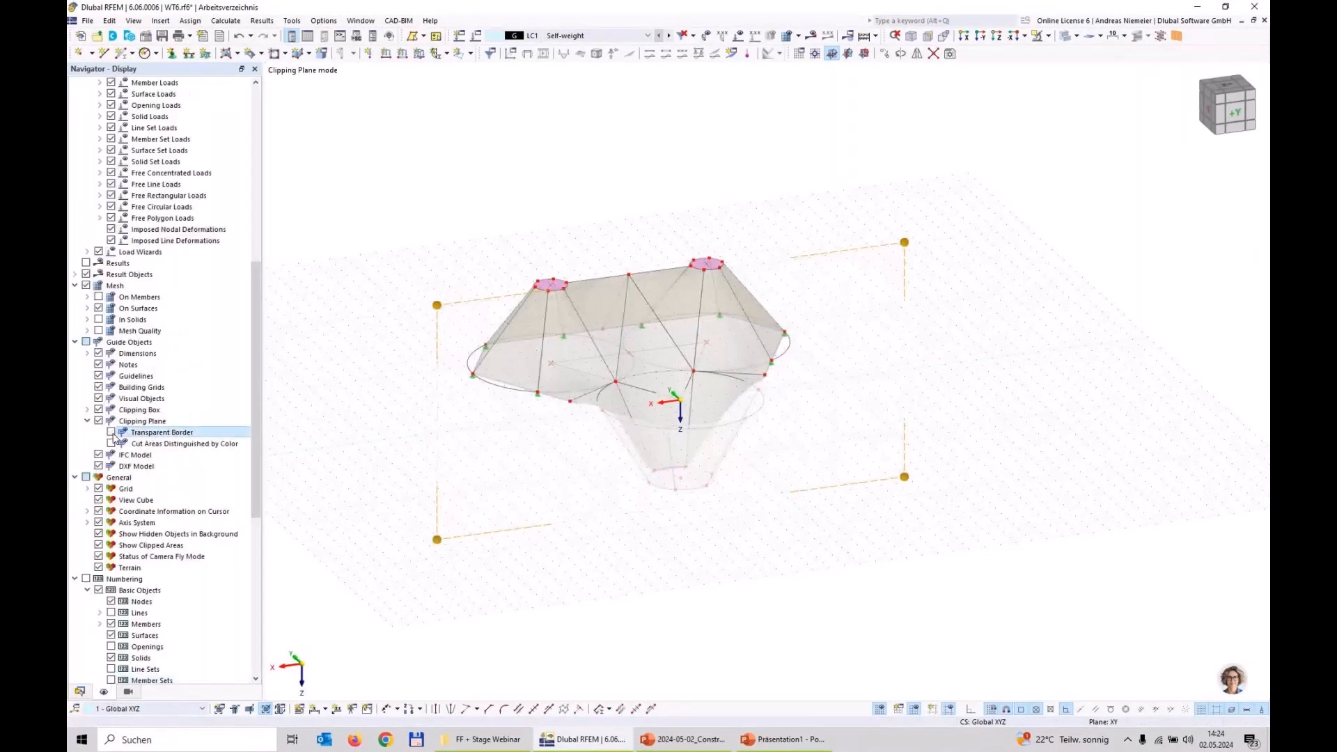
{"action": "left_click", "coordinate": [99, 546]}
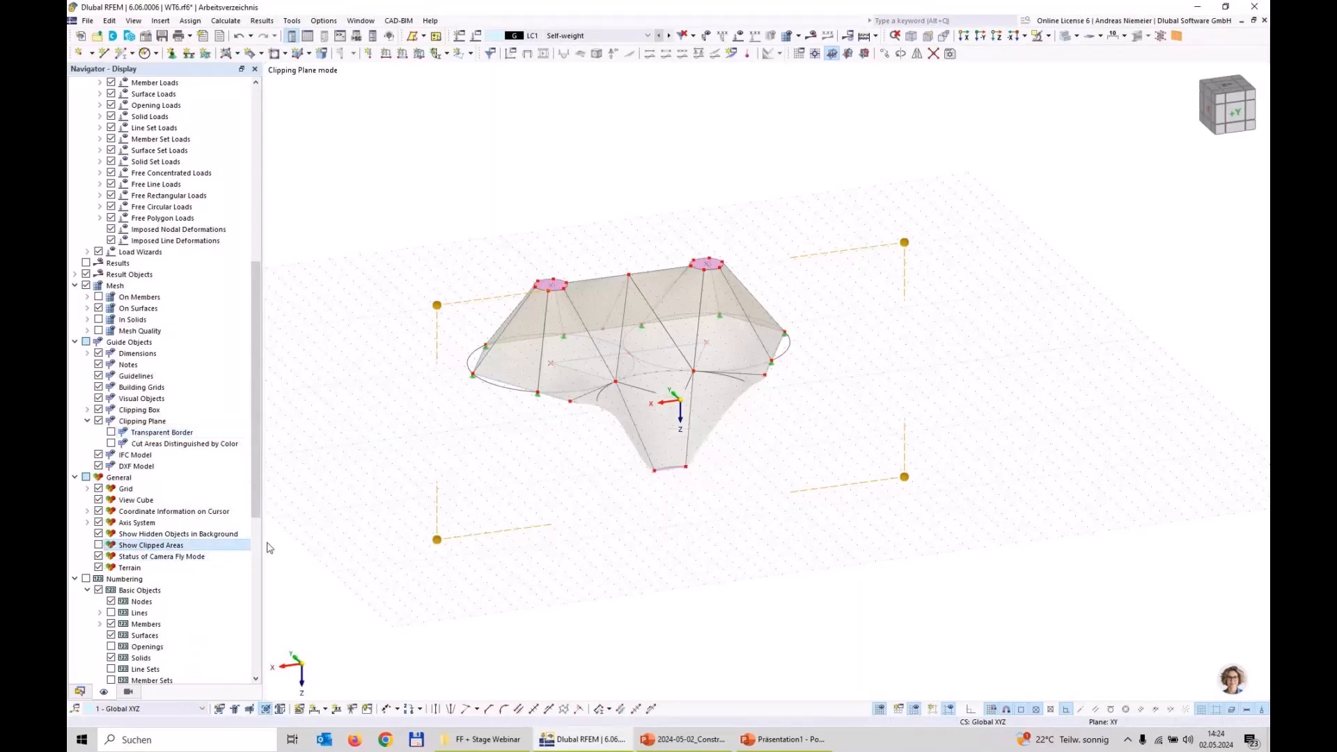
{"action": "left_click_drag", "start_coordinate": [435, 539], "coordinate": [398, 505]}
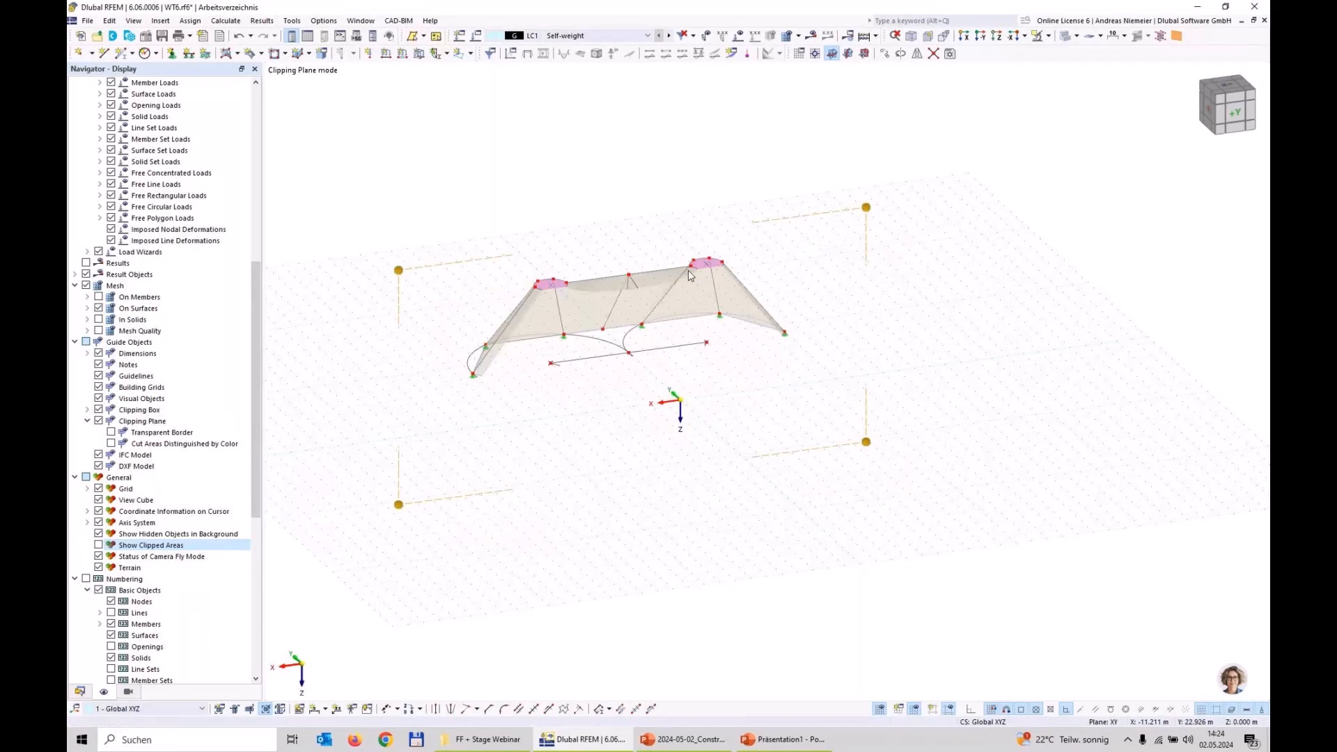
{"action": "scroll", "coordinate": [561, 288], "scroll_direction": "up", "scroll_amount": 5}
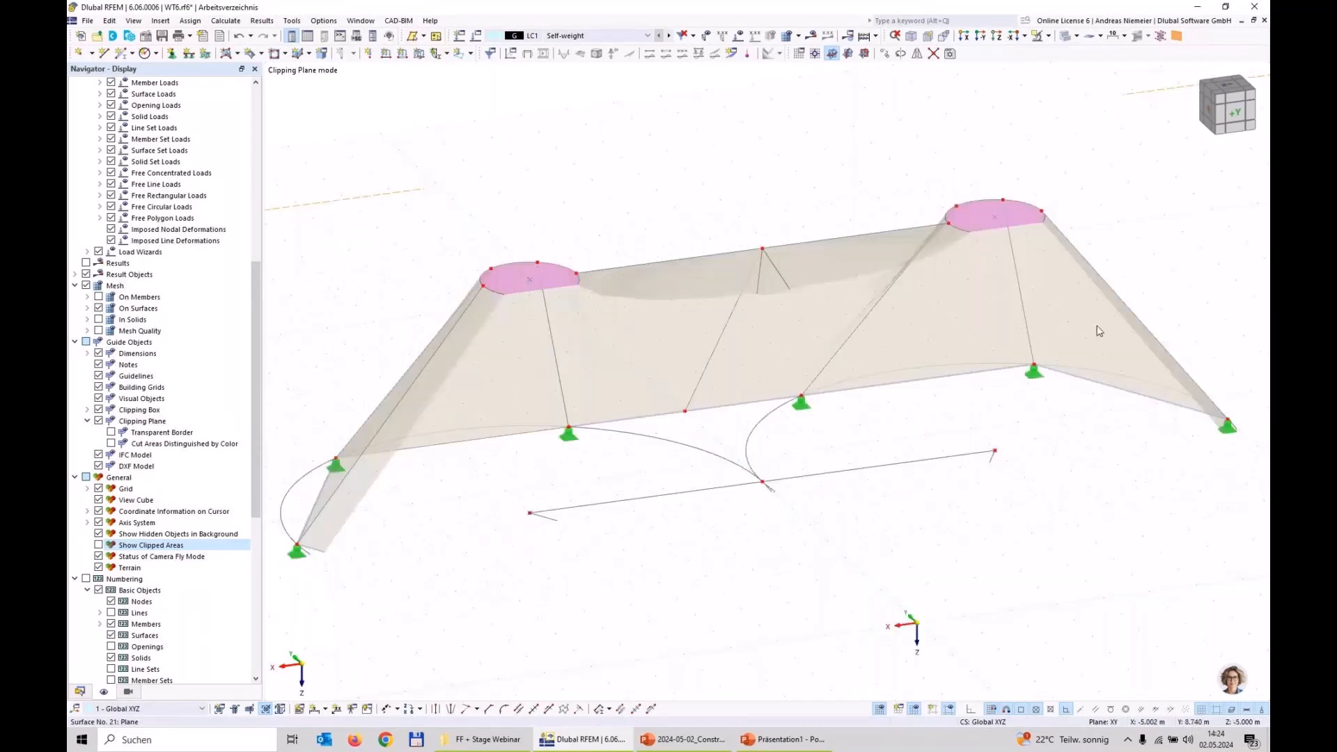
Draw two vertical single lines about 5 m long from the base circle centres up to the centres of the two raised rings.
{"action": "left_click", "coordinate": [105, 54]}
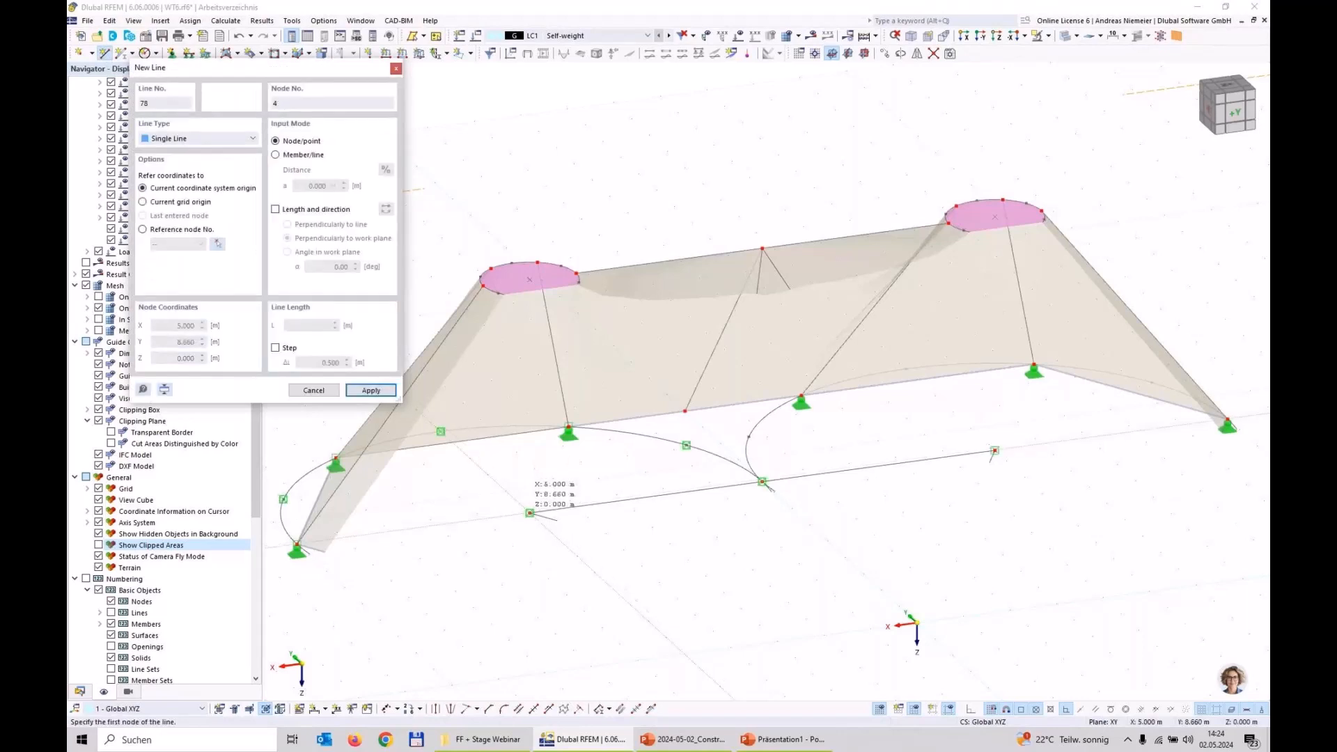
{"action": "left_click", "coordinate": [530, 514]}
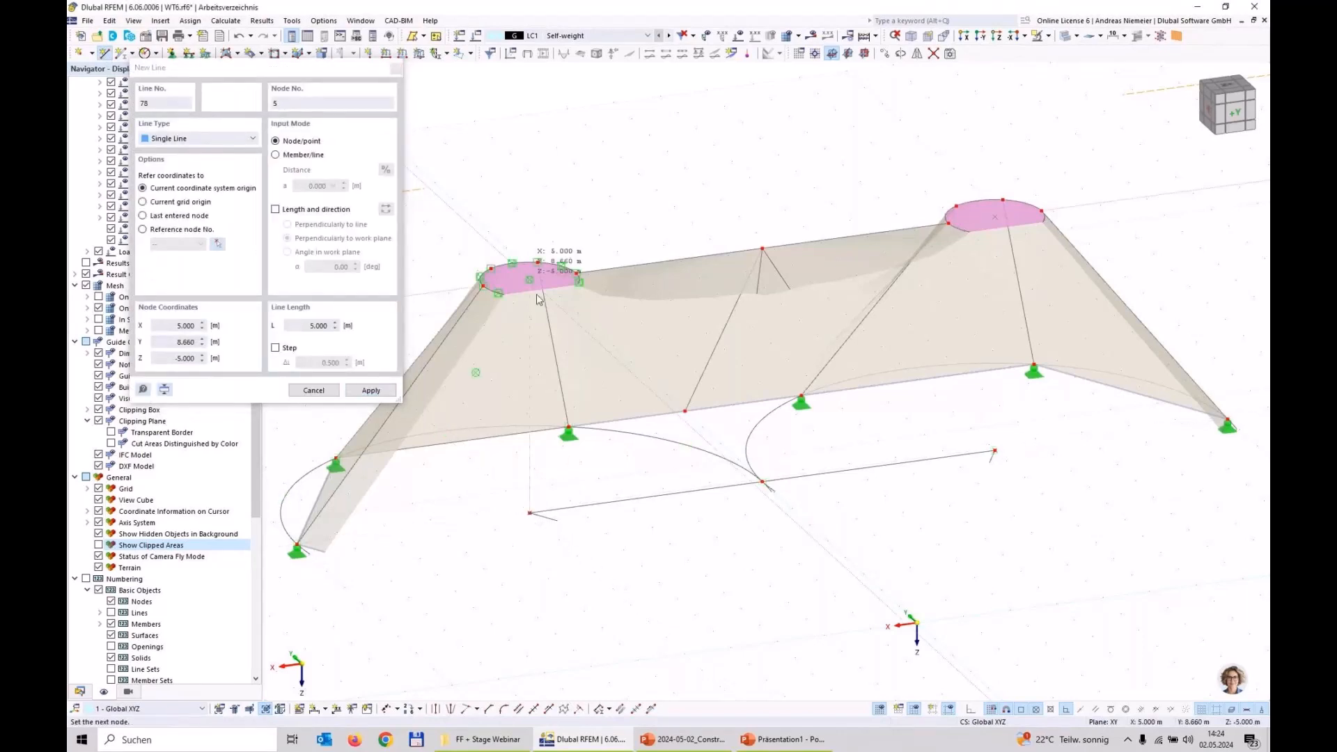
{"action": "left_click", "coordinate": [537, 299]}
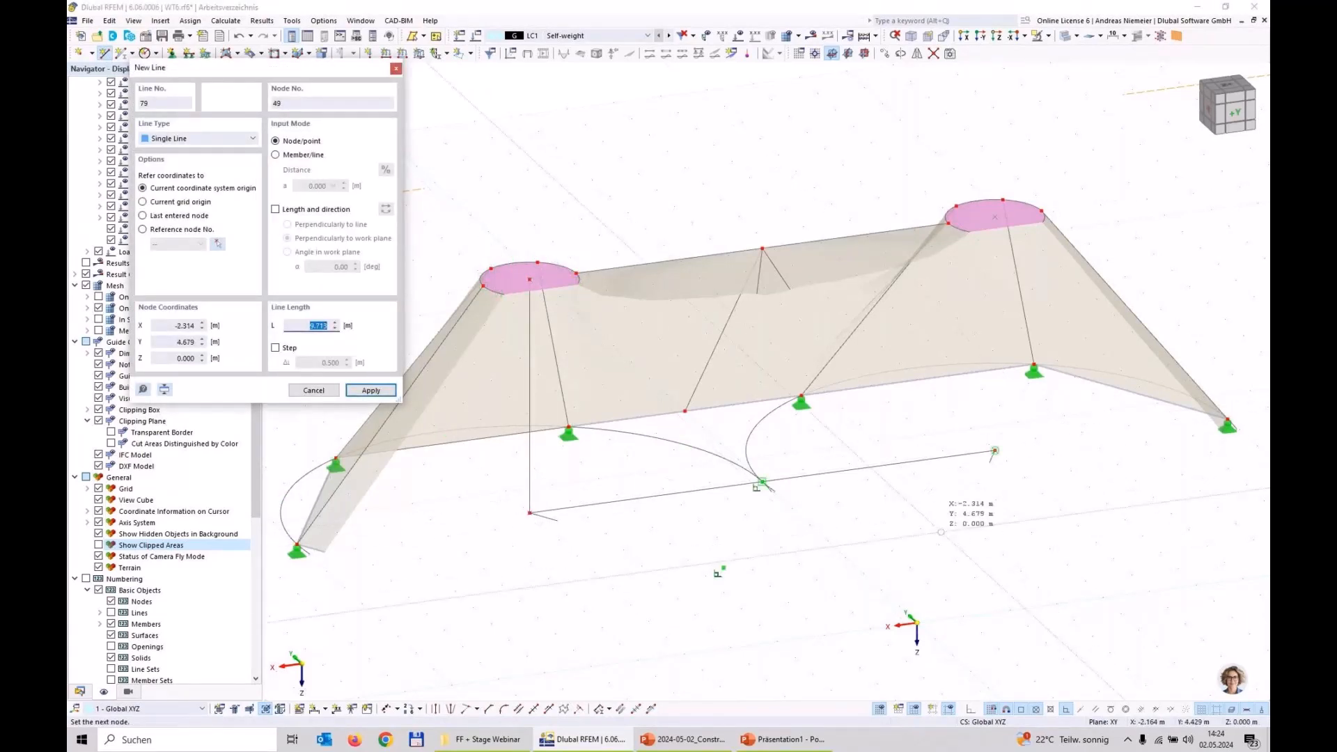
{"action": "left_click", "coordinate": [969, 356]}
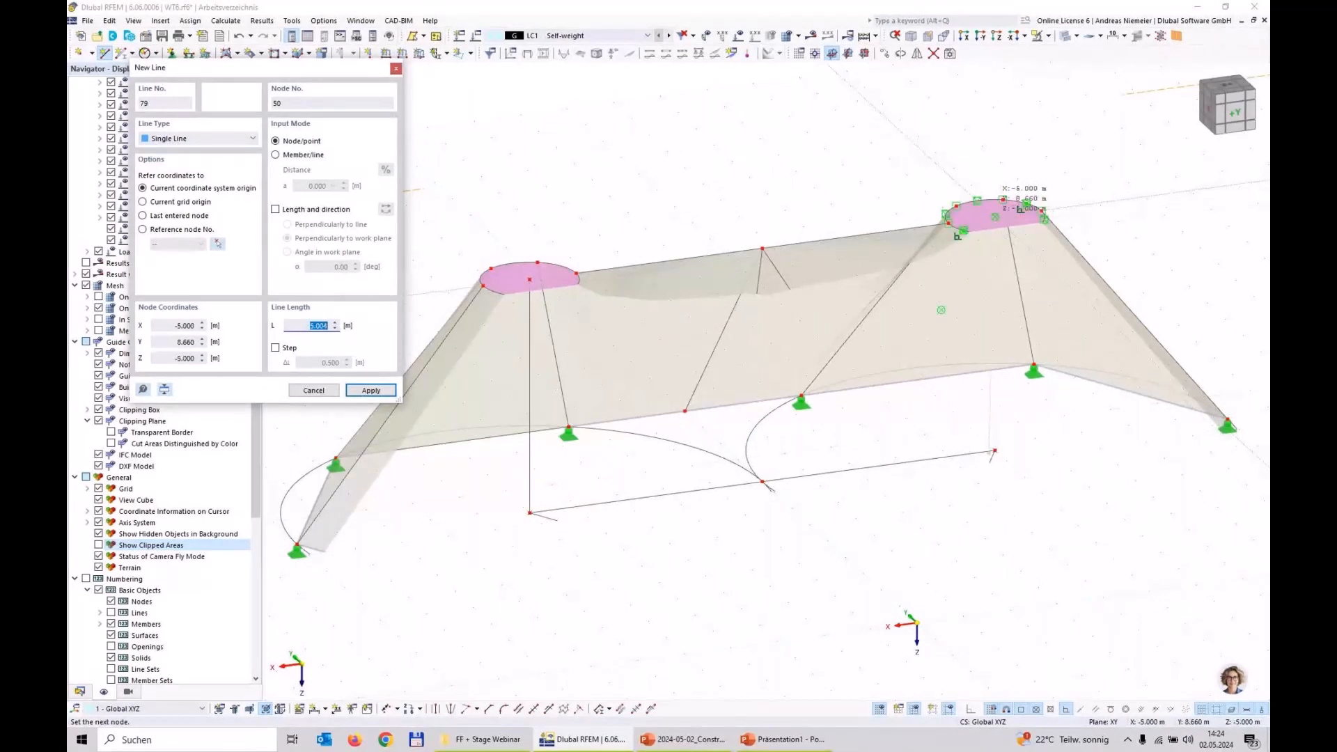
{"action": "scroll", "coordinate": [1000, 450], "scroll_direction": "up", "scroll_amount": 5}
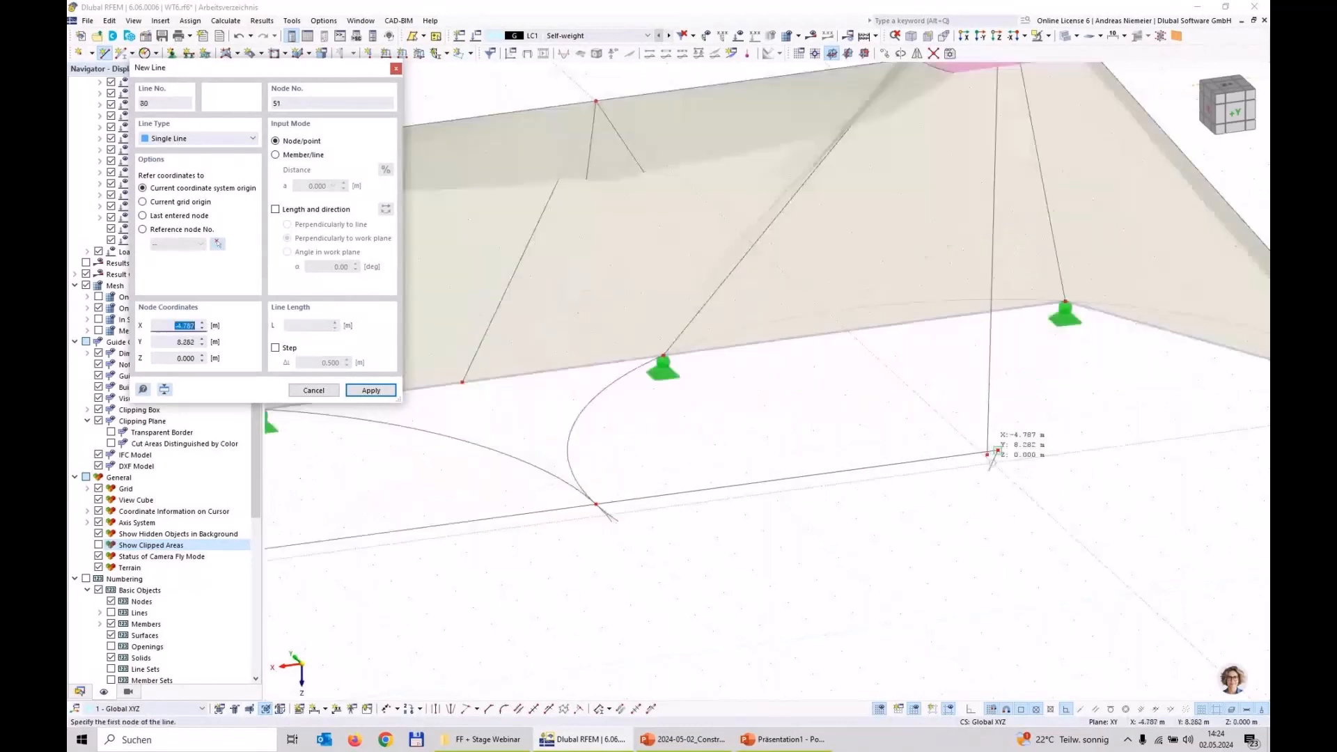
{"action": "key", "text": "Escape"}
Snap the misplaced base node of the second vertical line to its circle centre, and copy both vertical lines 5 m downward.
{"action": "scroll", "coordinate": [1003, 470], "scroll_direction": "up", "scroll_amount": 3}
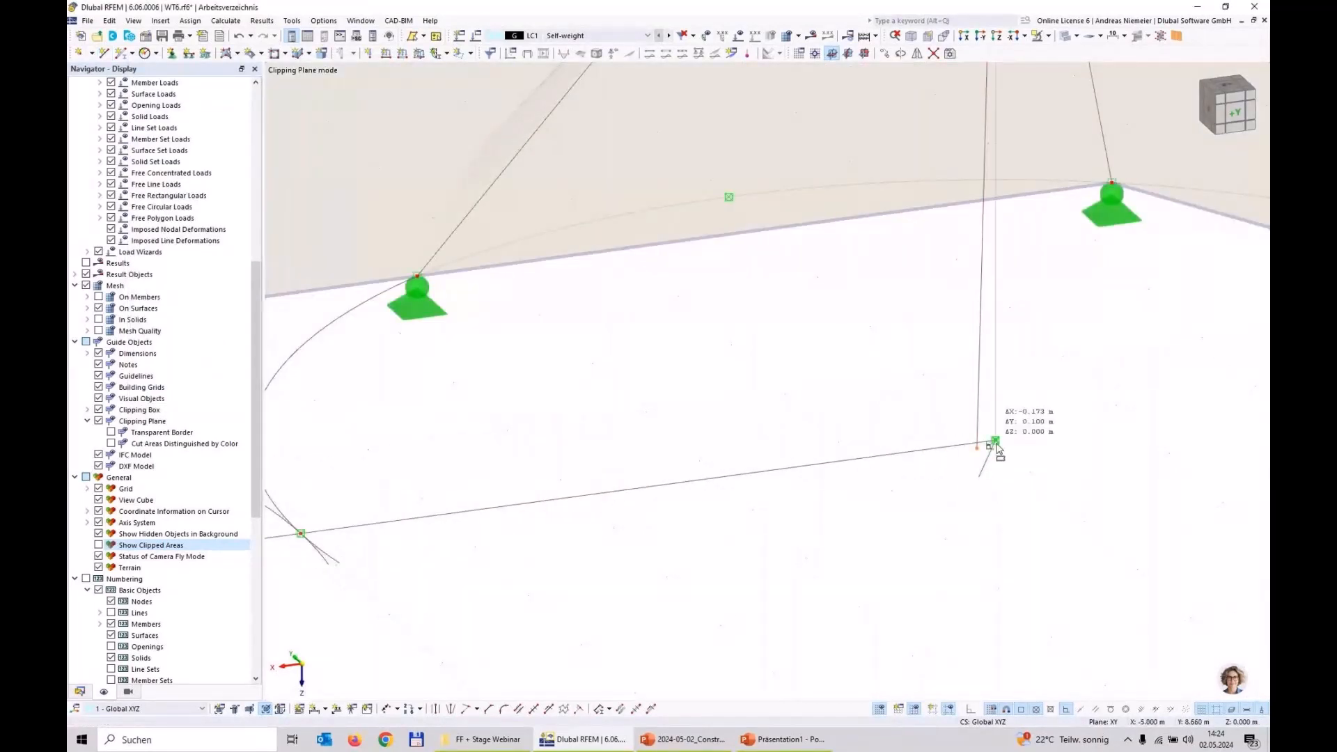
{"action": "scroll", "coordinate": [999, 449], "scroll_direction": "down", "scroll_amount": 8}
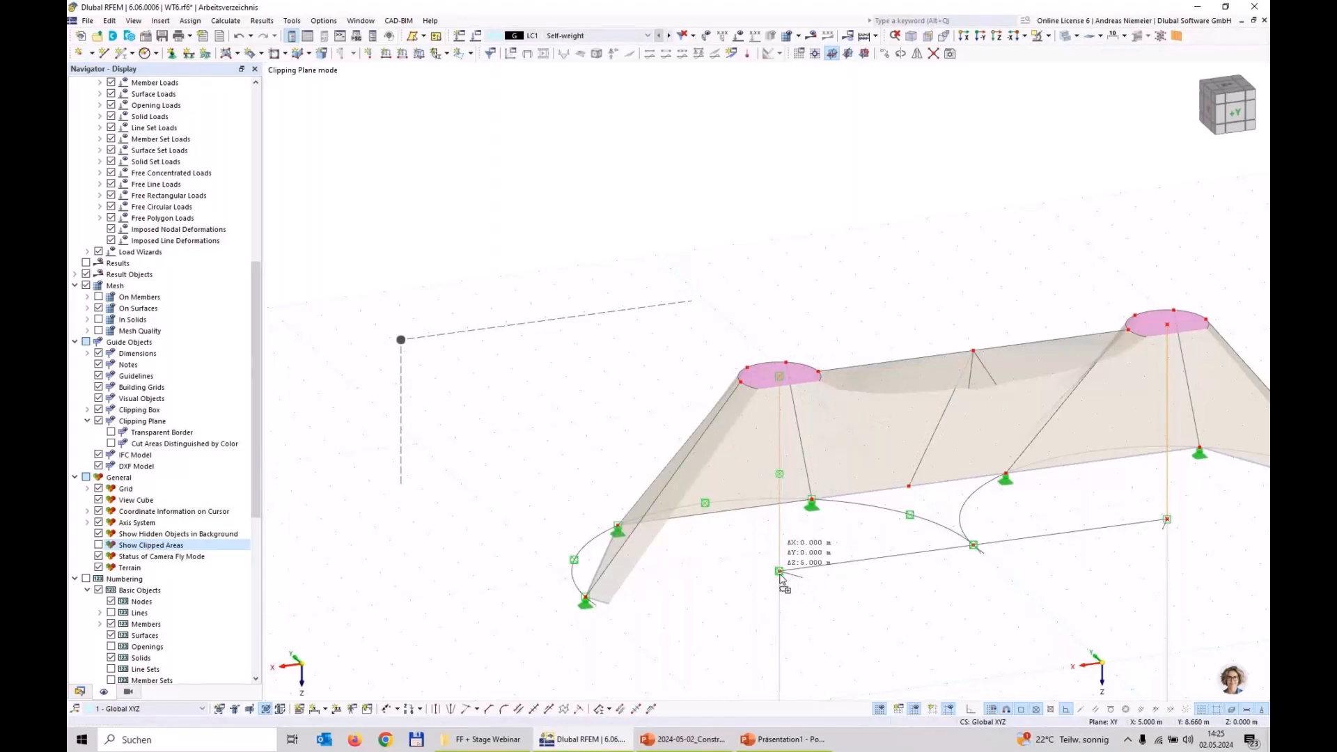
{"action": "left_click_drag", "start_coordinate": [779, 574], "coordinate": [780, 572], "text": "ctrl"}
{"action": "left_click", "coordinate": [803, 502]}
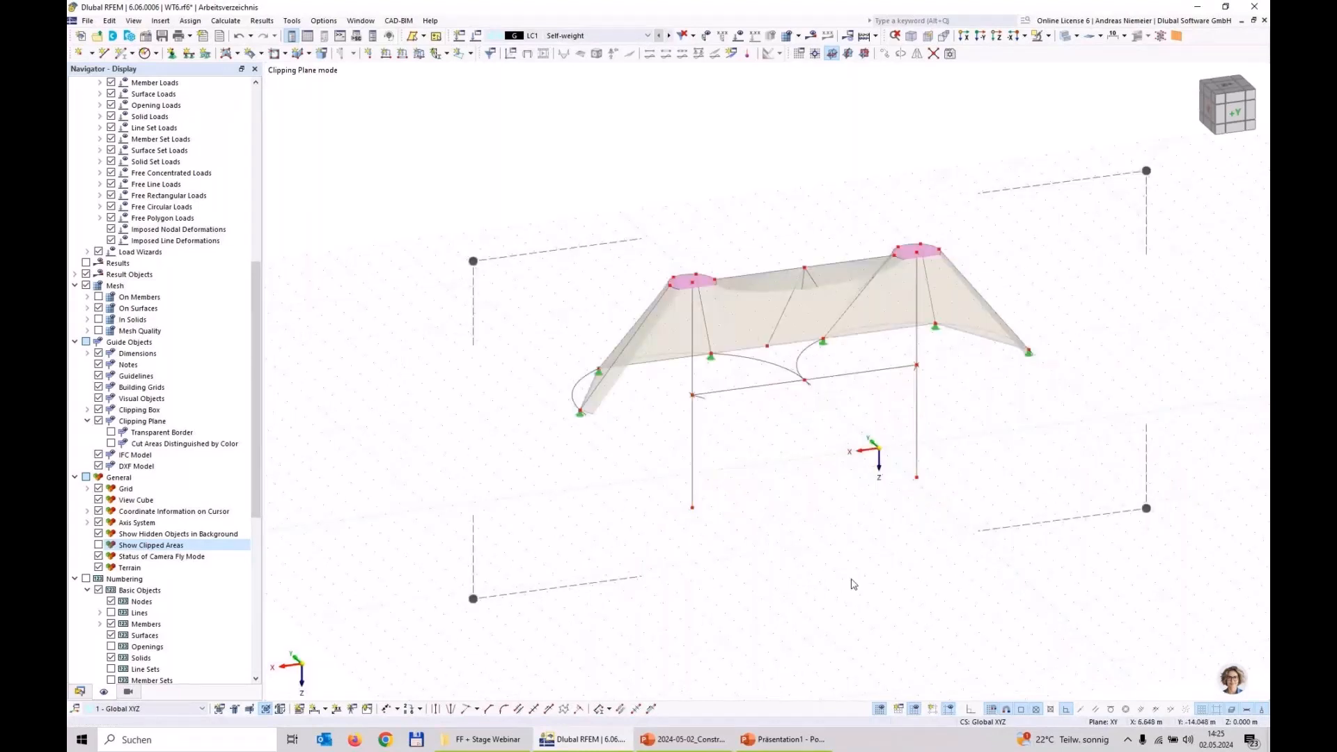
Open the post and crossbar lines for editing together and start a new member on them with member type Beam.
{"action": "left_click", "coordinate": [920, 423]}
{"action": "left_click", "coordinate": [693, 431]}
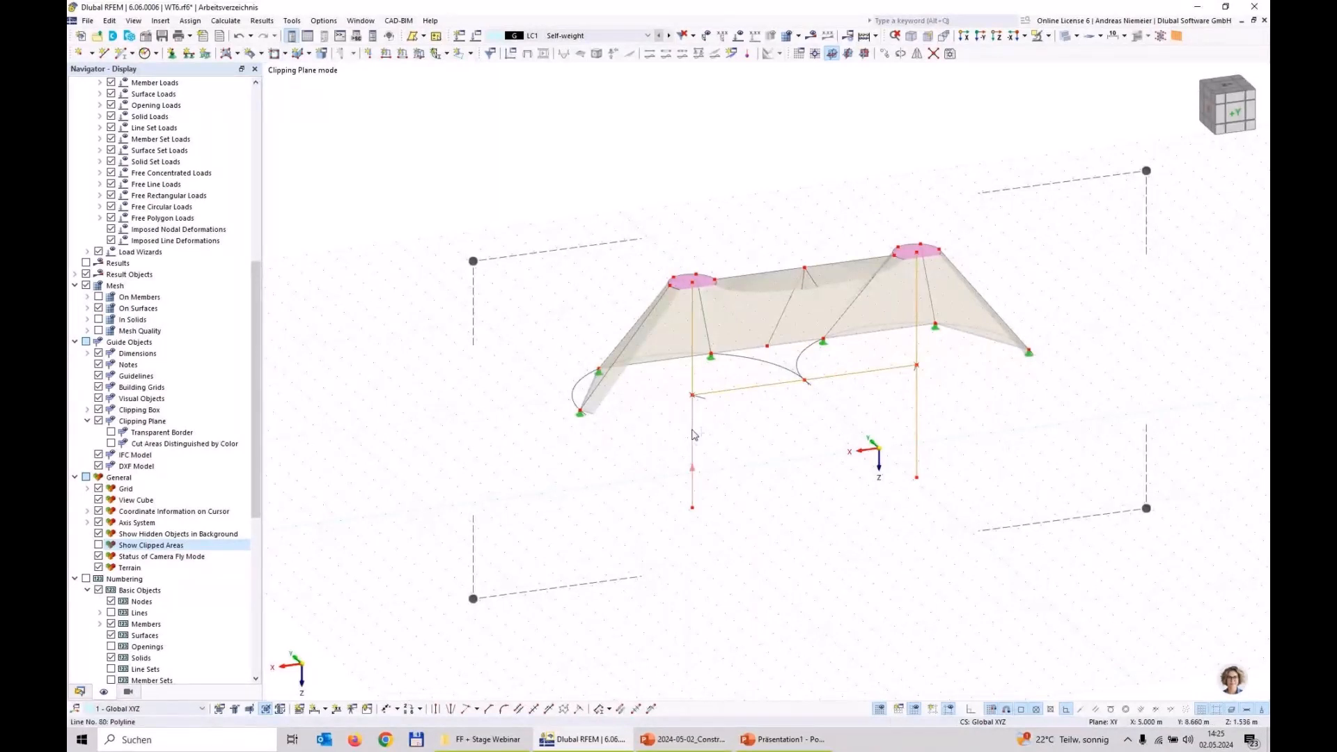
{"action": "right_click", "coordinate": [693, 433]}
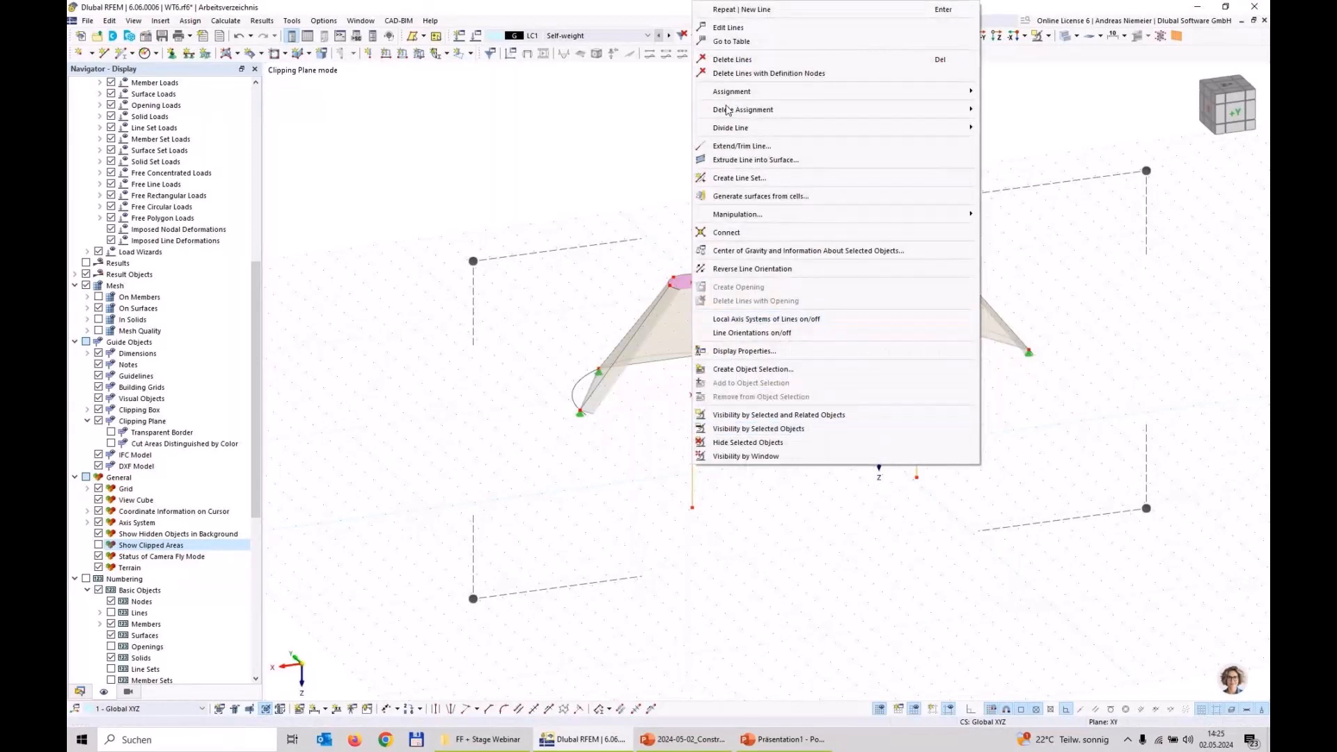
{"action": "left_click", "coordinate": [736, 29]}
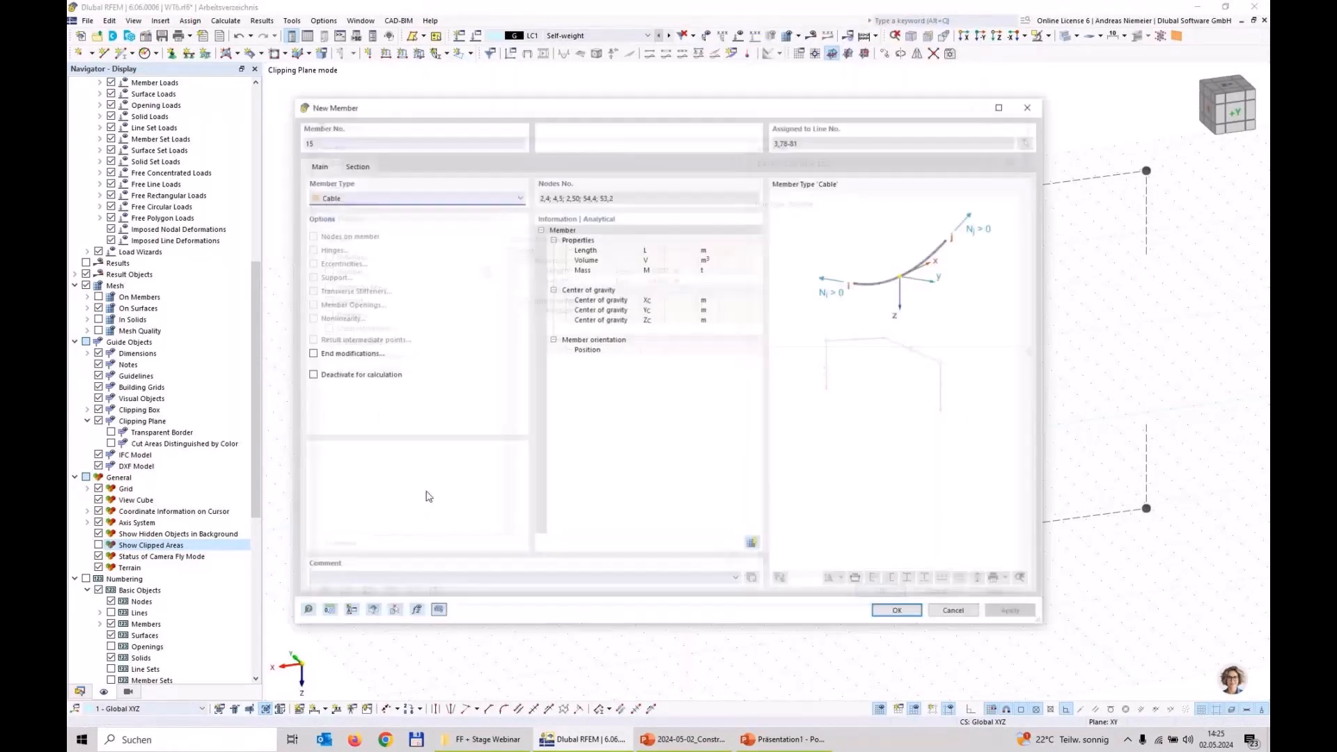
{"action": "left_click", "coordinate": [320, 200]}
{"action": "left_click", "coordinate": [362, 209]}
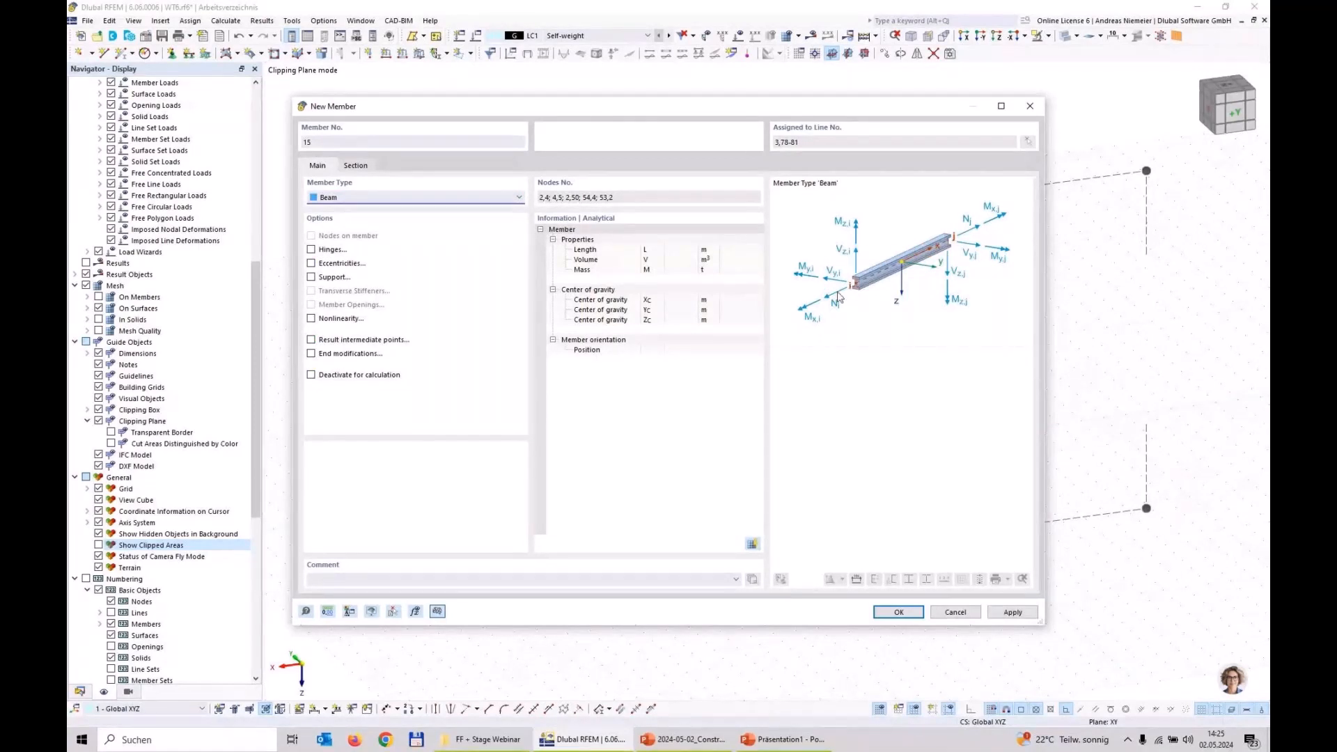
Give the new frame members the CHS 250x5 section in S235, check its section properties, and accept the member assignment.
{"action": "left_click", "coordinate": [357, 166]}
{"action": "left_click", "coordinate": [399, 475]}
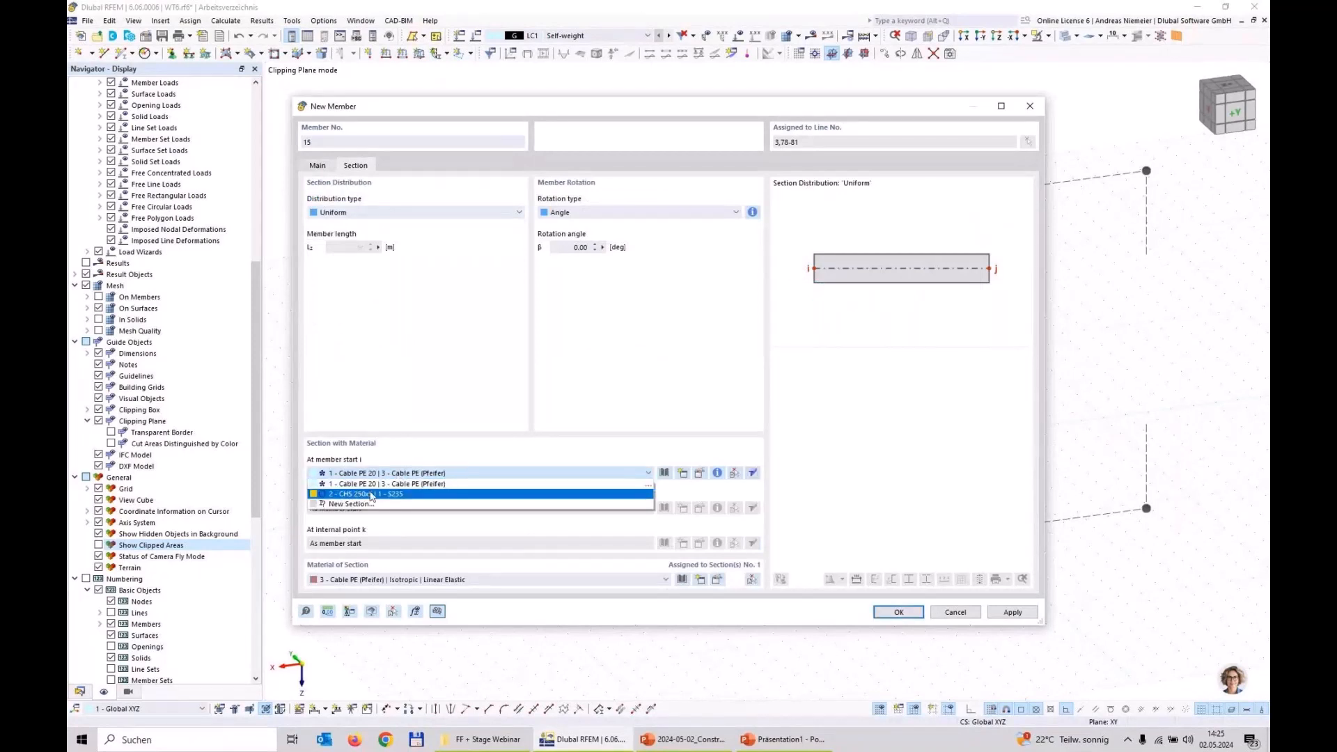
{"action": "left_click", "coordinate": [370, 495]}
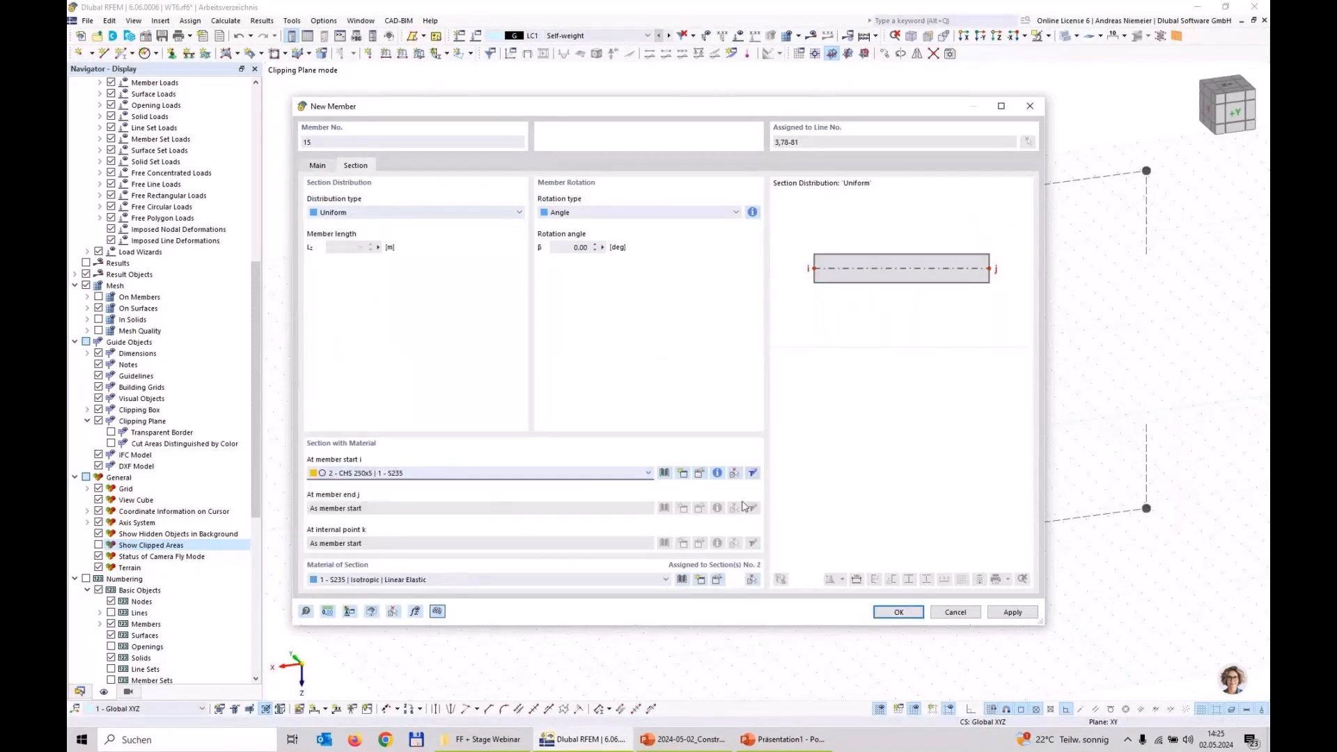
{"action": "left_click", "coordinate": [714, 474]}
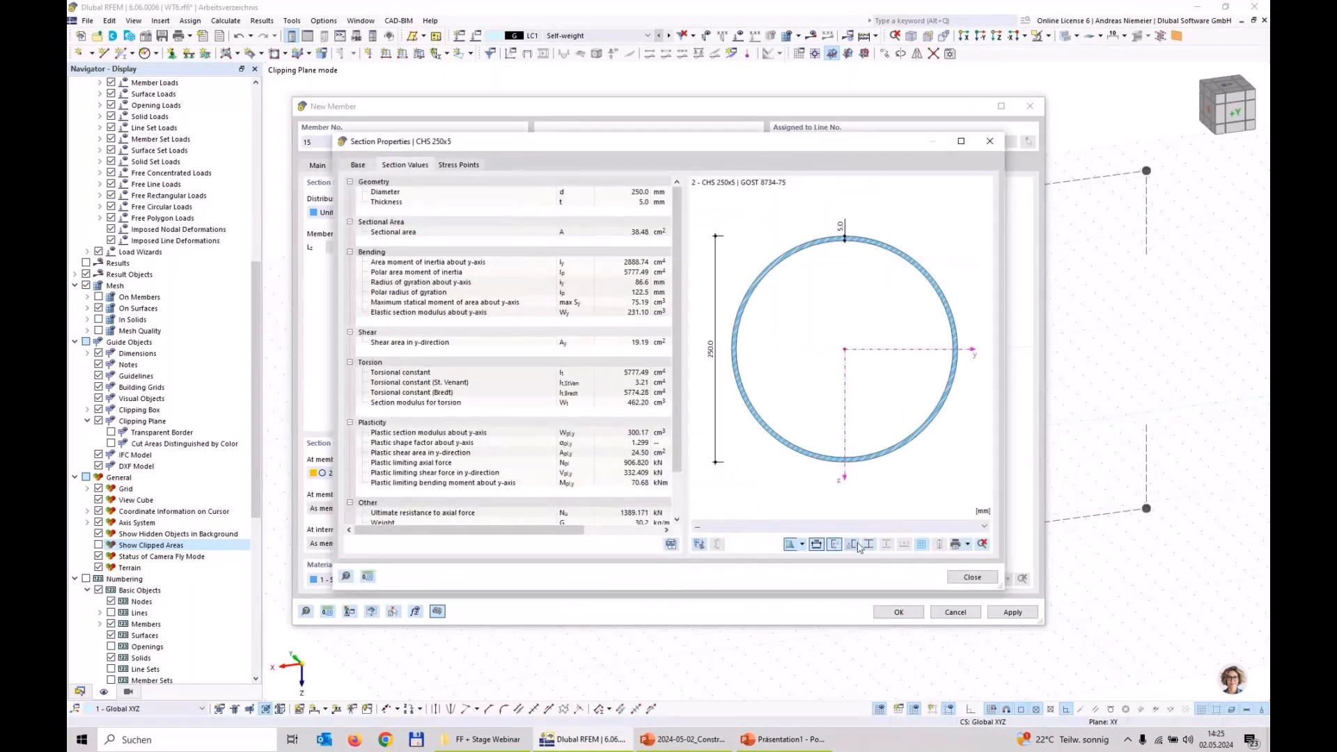
{"action": "left_click", "coordinate": [972, 577]}
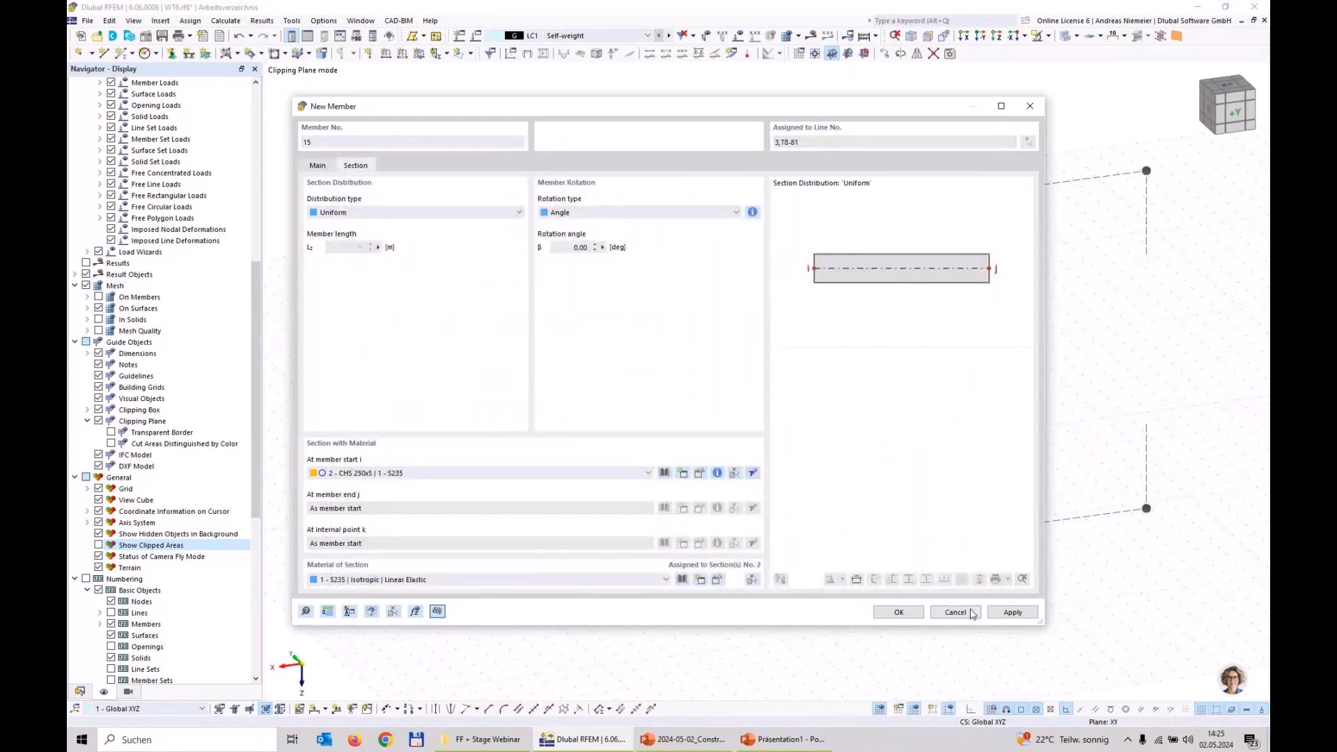
{"action": "left_click", "coordinate": [899, 612]}
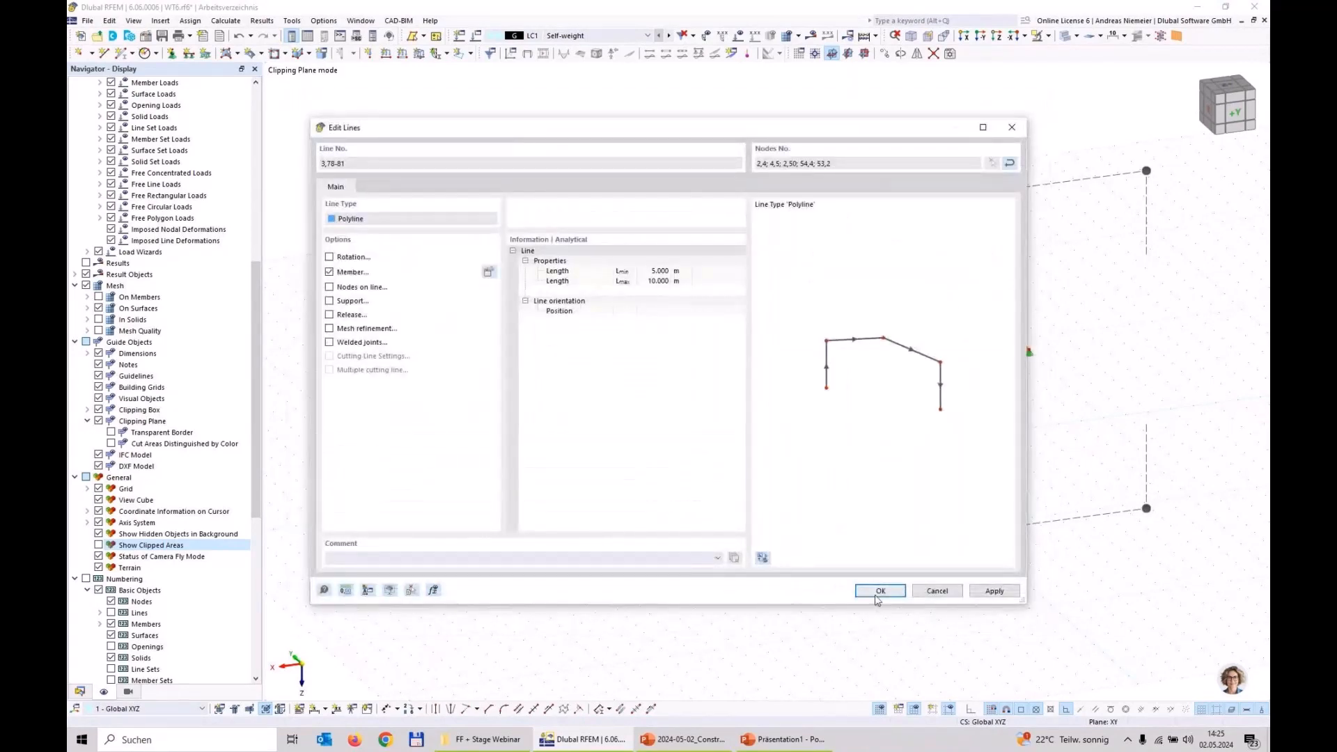
{"action": "left_click", "coordinate": [879, 592]}
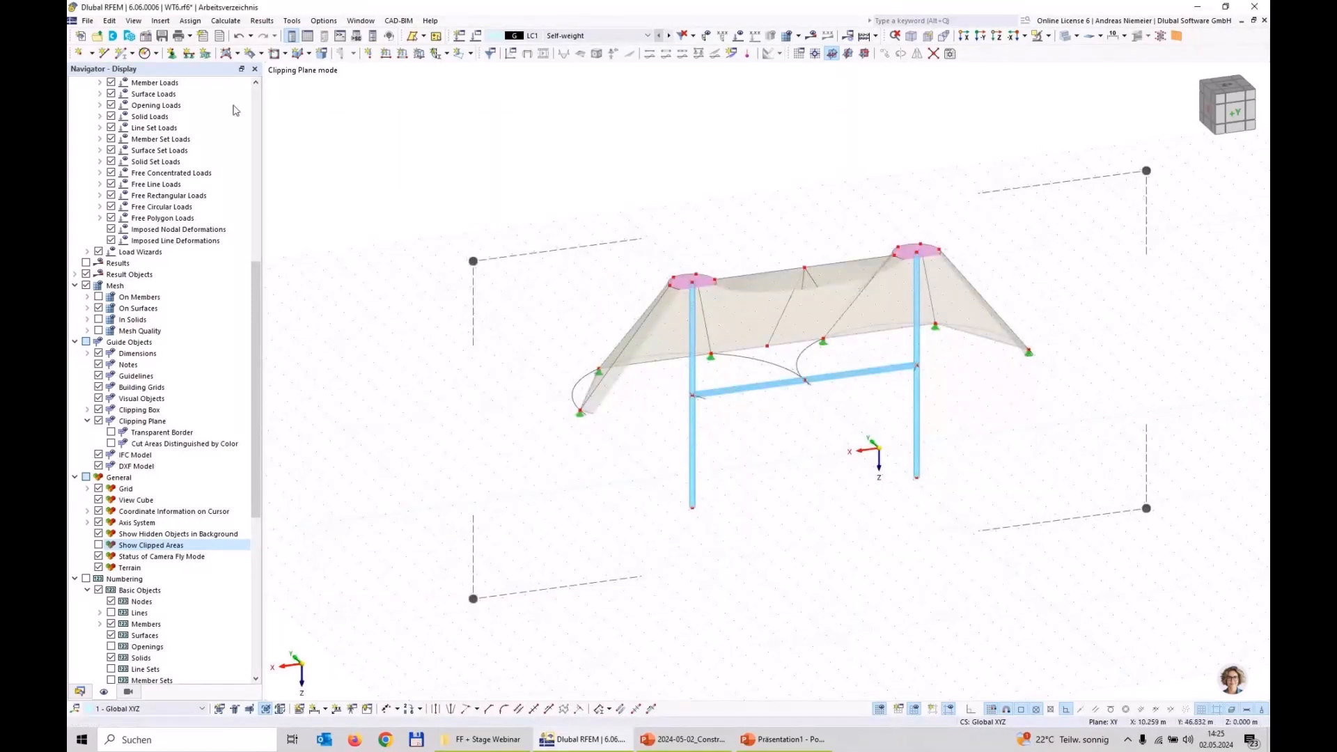
Assign a Fixed nodal support to the base nodes of the two vertical posts.
{"action": "left_click", "coordinate": [179, 60]}
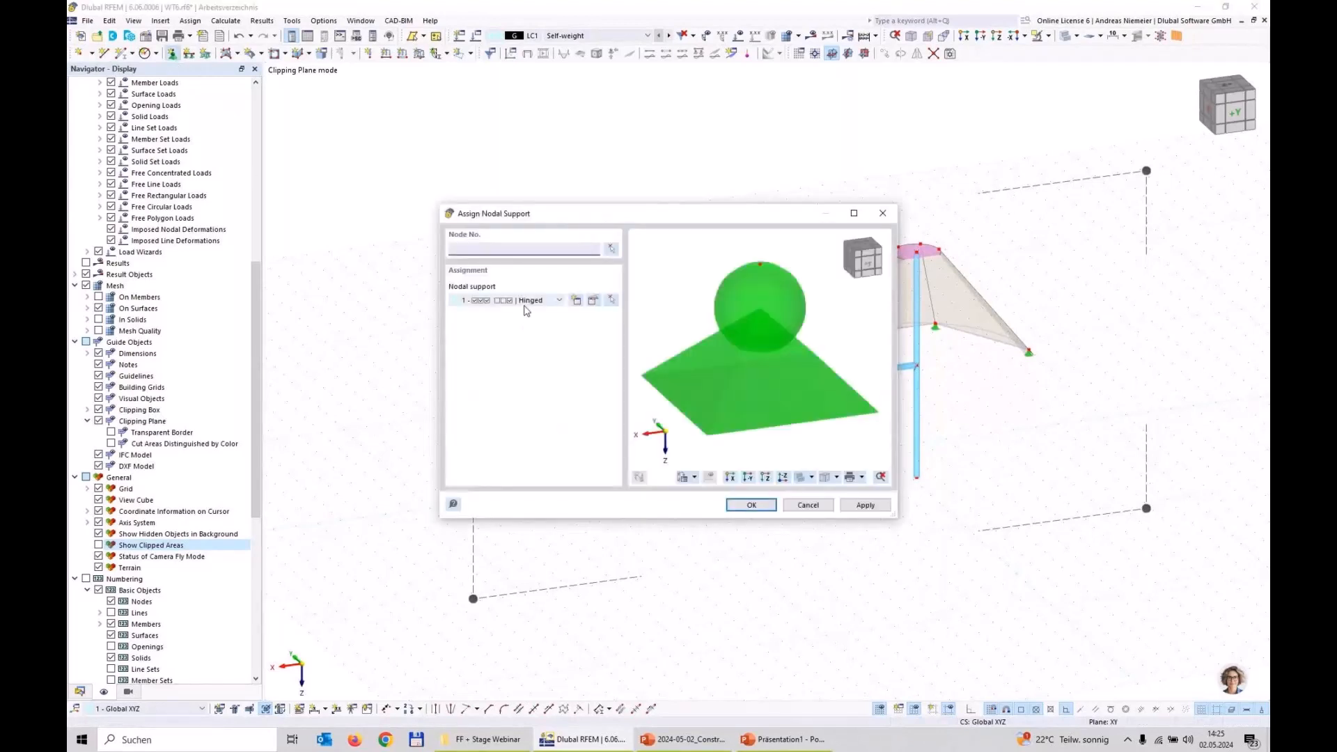
{"action": "left_click", "coordinate": [525, 301]}
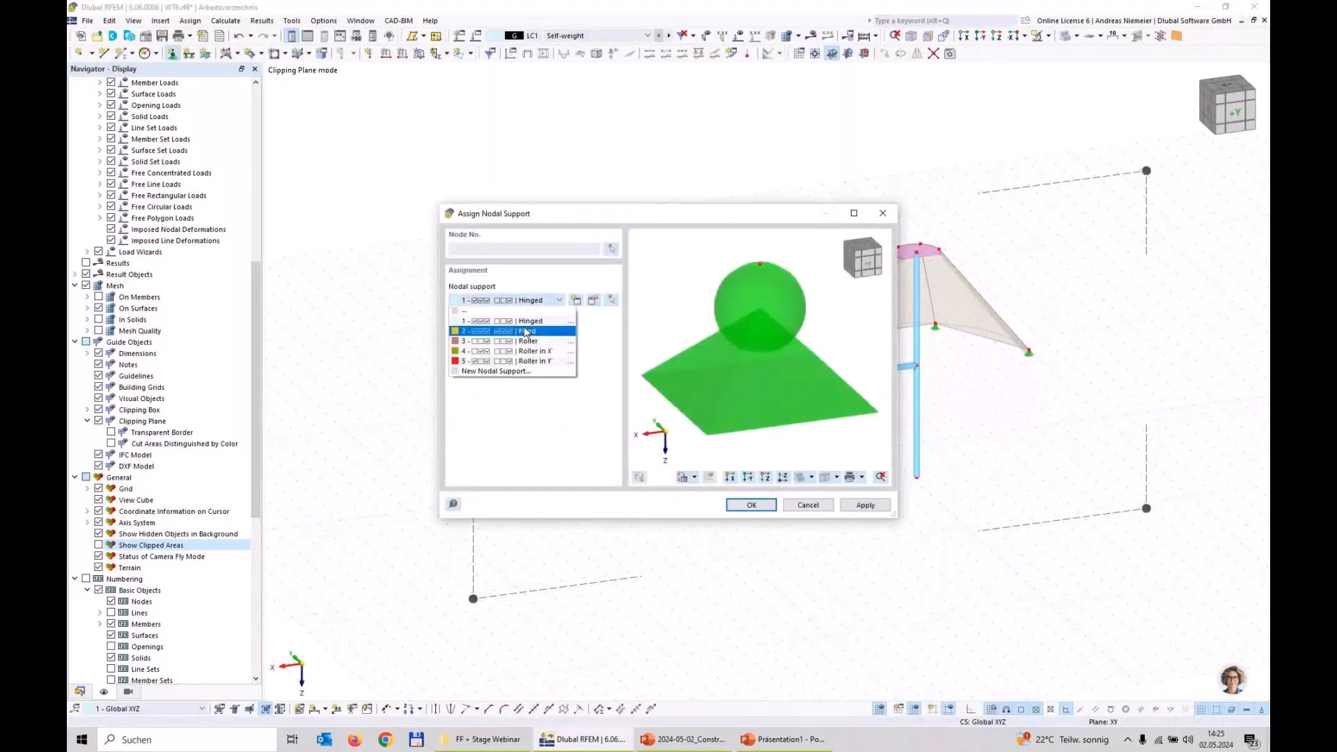
{"action": "left_click", "coordinate": [526, 332]}
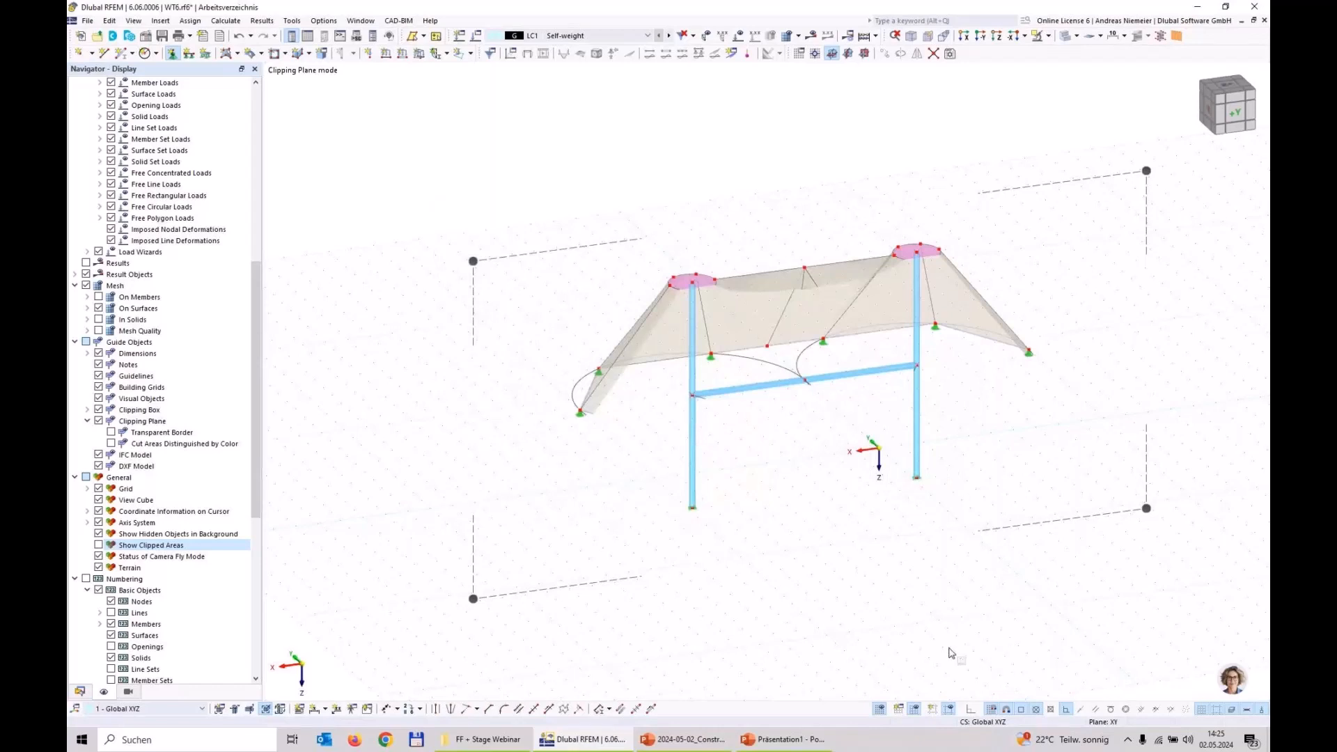
Move the clipping plane away from the posts and switch it off to restore the full membrane model.
{"action": "left_click_drag", "start_coordinate": [473, 599], "coordinate": [586, 699]}
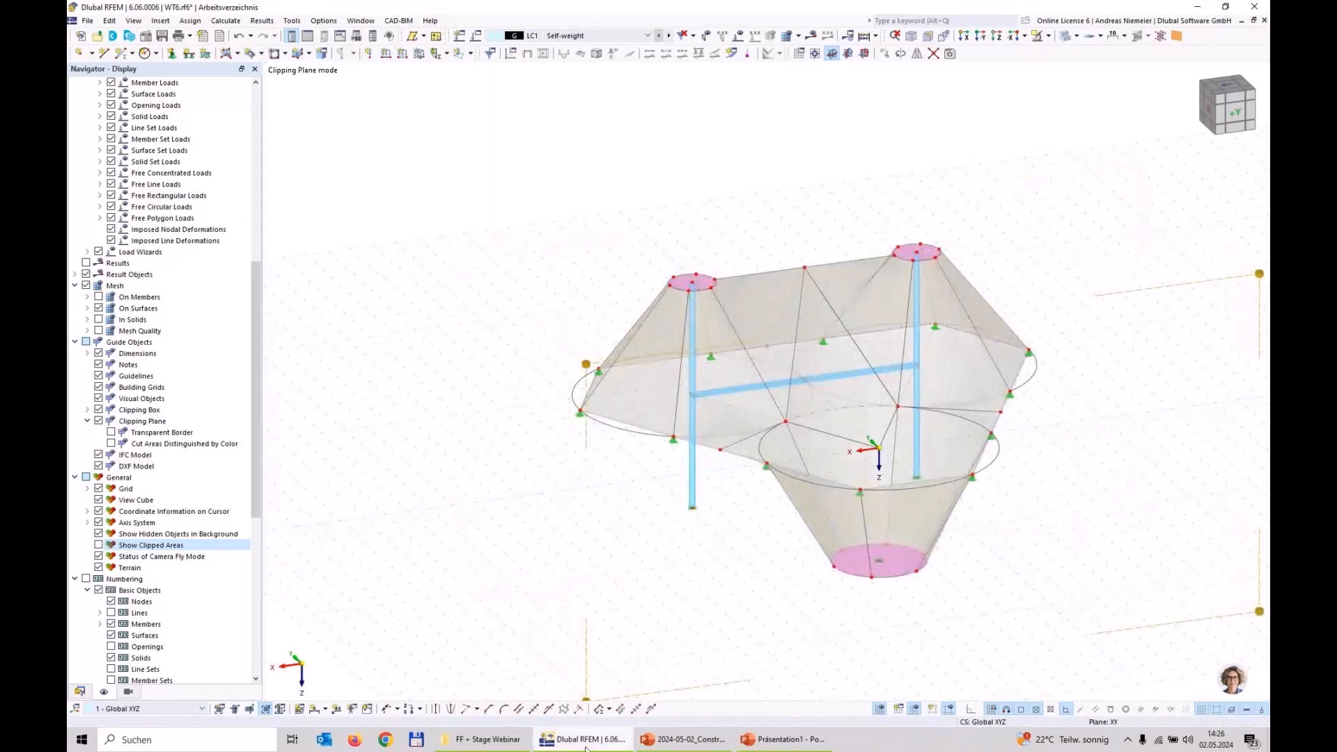
{"action": "left_click", "coordinate": [265, 709]}
{"action": "middle_click_drag", "start_coordinate": [786, 409], "coordinate": [786, 466], "text": "ctrl"}
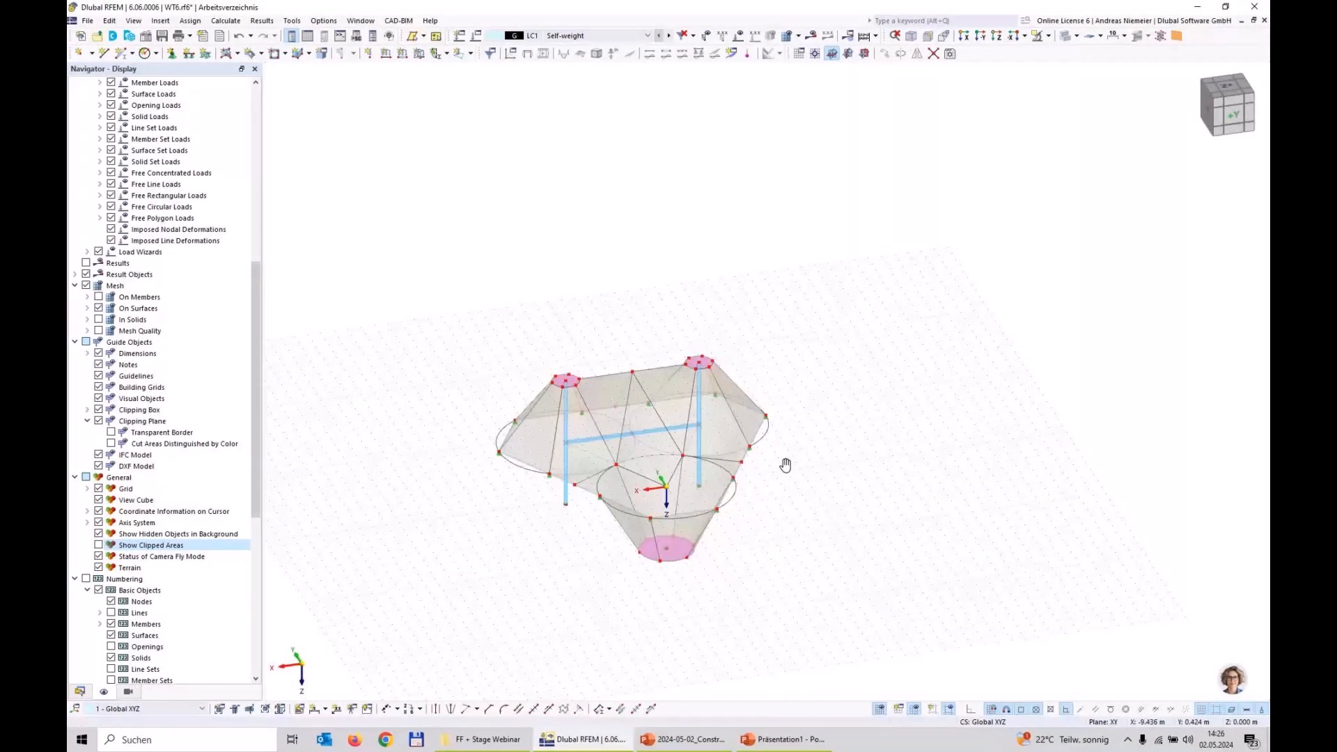
{"action": "scroll", "coordinate": [590, 530], "scroll_direction": "up", "scroll_amount": 3}
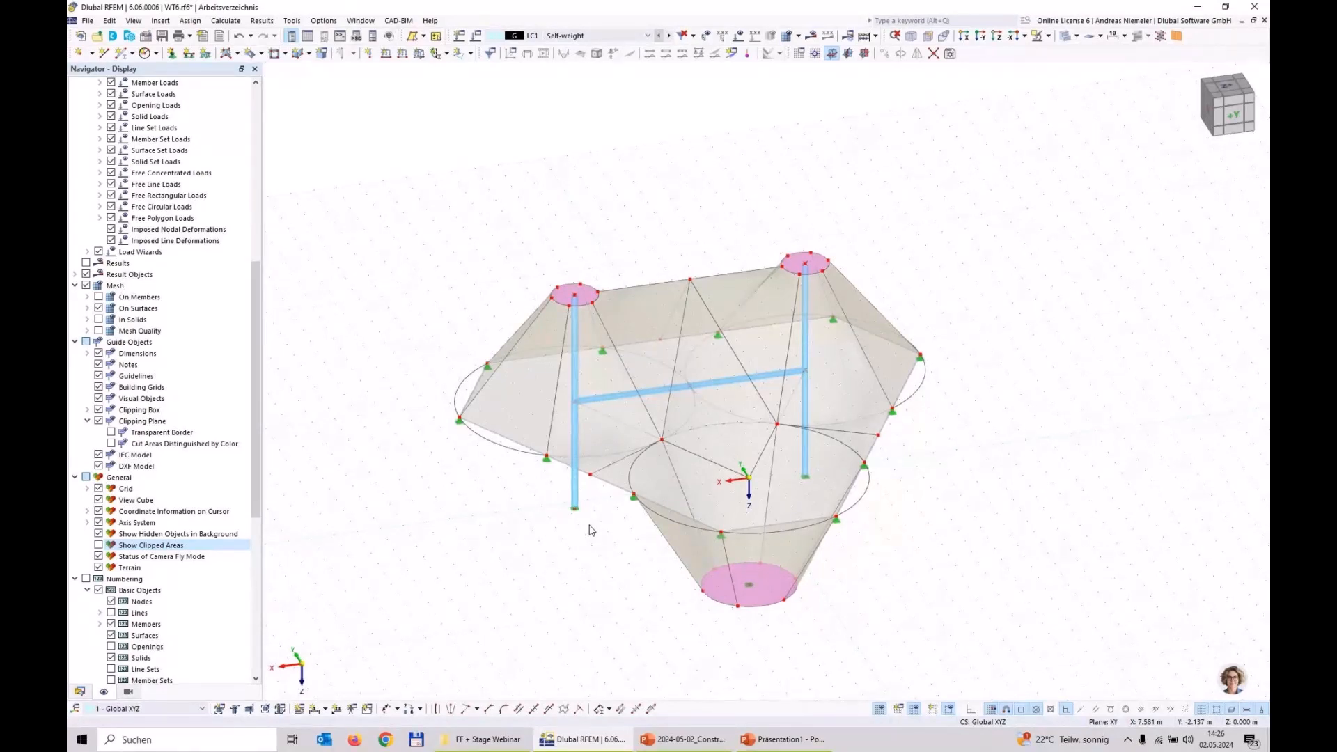
{"action": "scroll", "coordinate": [557, 335], "scroll_direction": "up", "scroll_amount": 3}
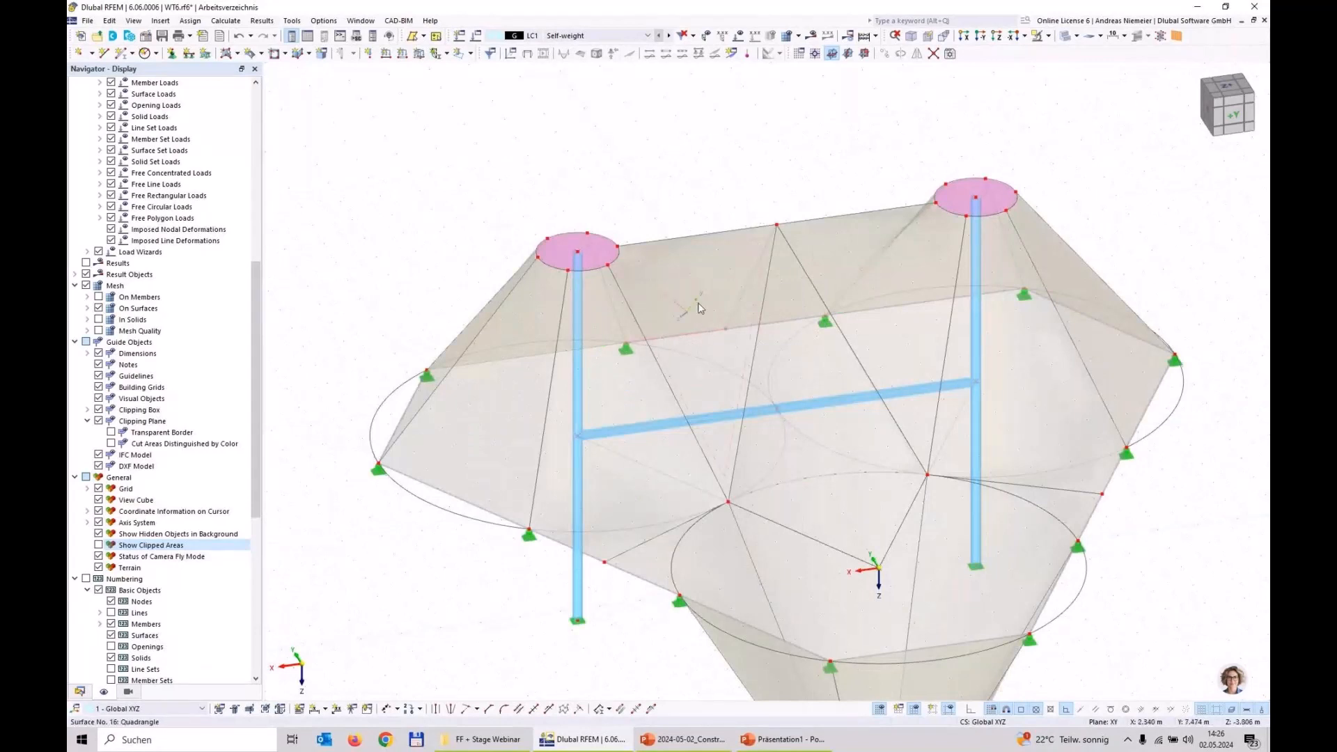
Rename load case LC1 to Prestress, deactivate its self-weight, and set its action category to Prestress.
{"action": "mouse_move", "coordinate": [698, 304]}
{"action": "scroll", "coordinate": [492, 129], "scroll_direction": "down", "scroll_amount": 3}
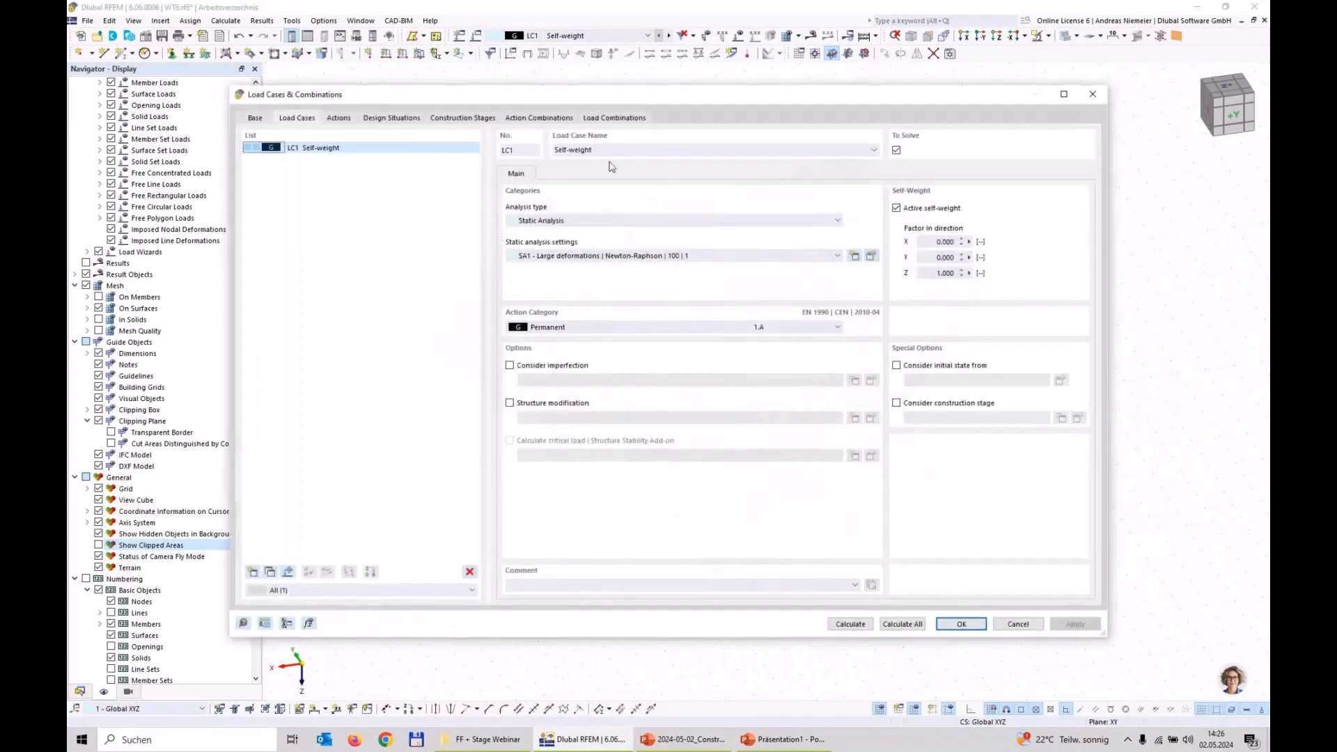
{"action": "triple_click", "coordinate": [585, 150]}
{"action": "type", "text": "Pres"}
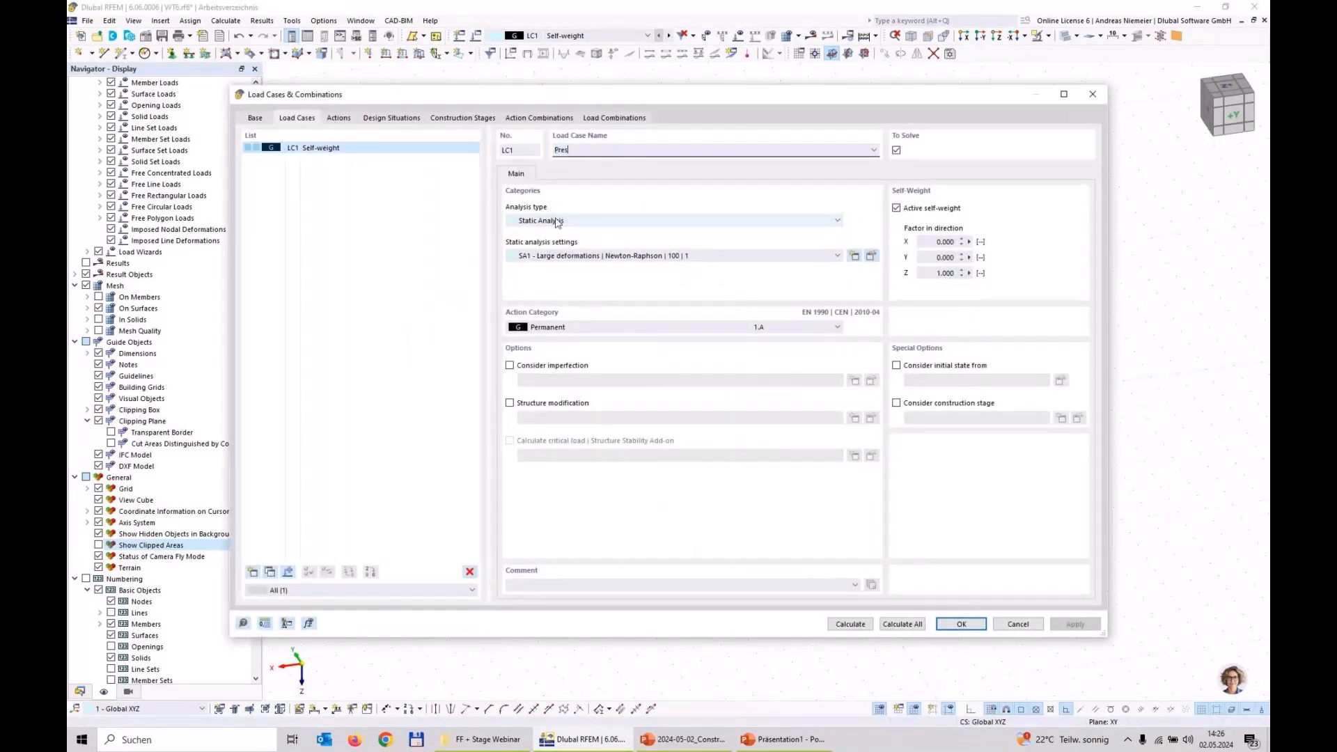
{"action": "type", "text": "tress"}
{"action": "left_click", "coordinate": [896, 208]}
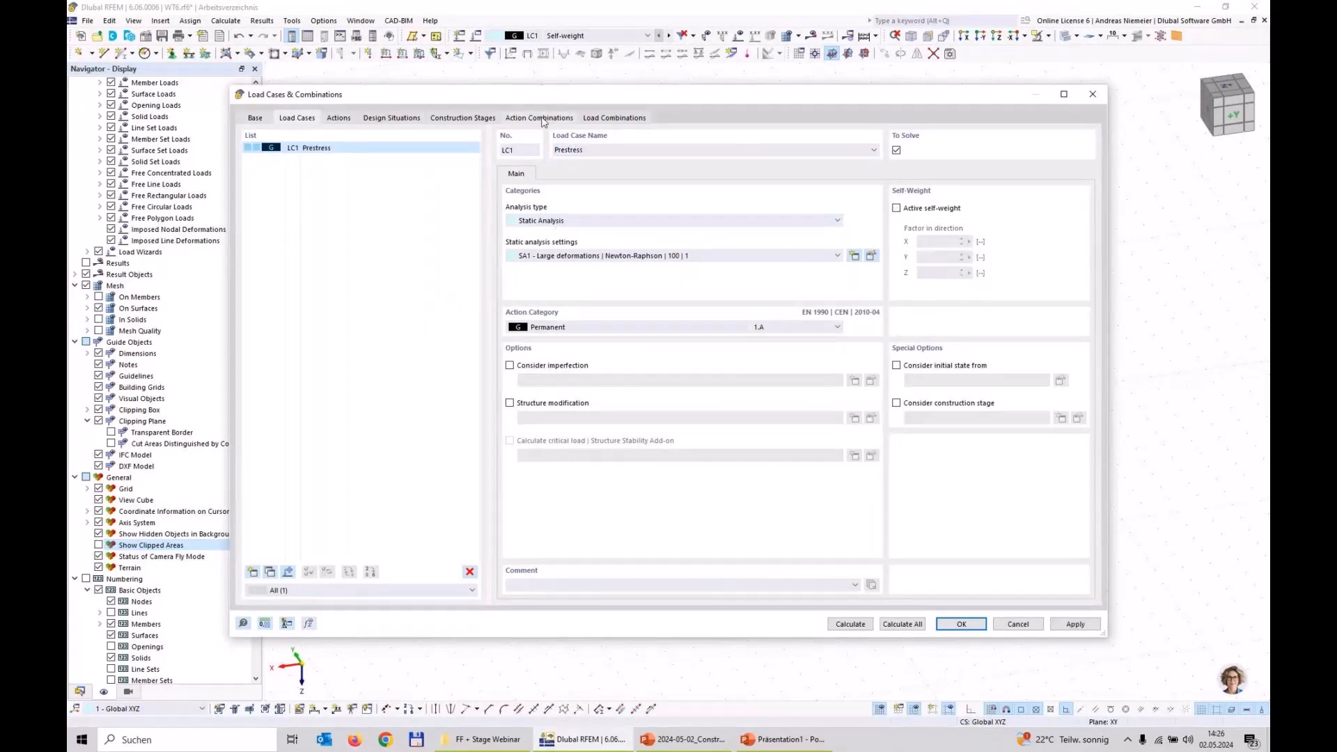
{"action": "left_click", "coordinate": [604, 333]}
{"action": "left_click", "coordinate": [539, 356]}
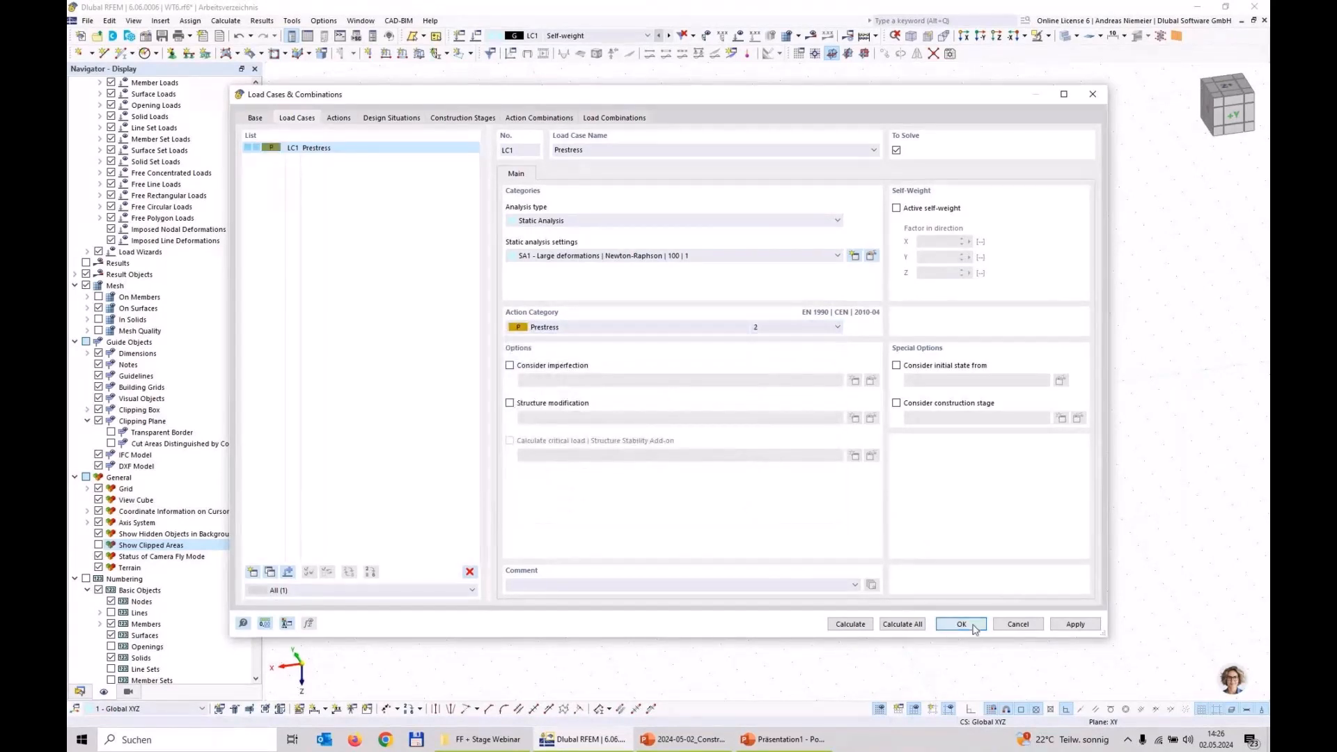
{"action": "left_click", "coordinate": [973, 626]}
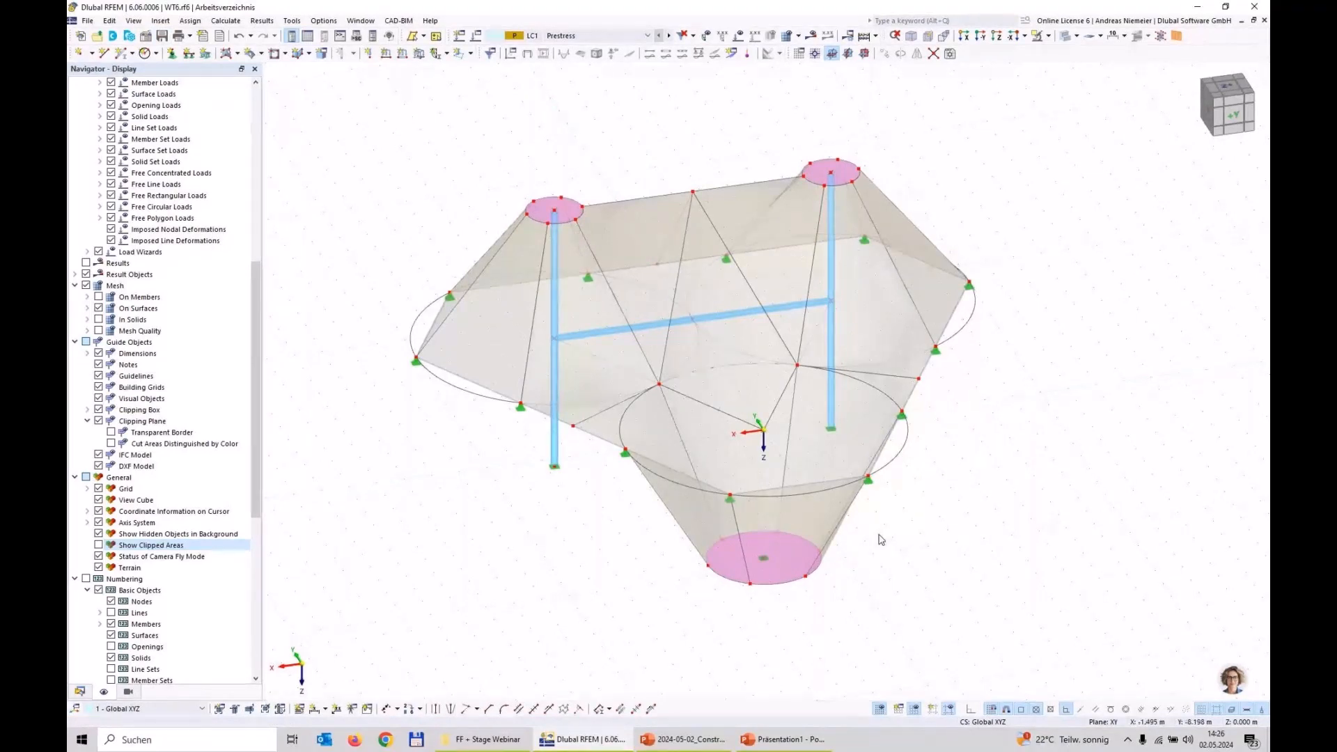
Start a surface load on the surfaces around one high point with load type Form-Finding and calculation method Projection.
{"action": "middle_click_drag", "start_coordinate": [1082, 575], "coordinate": [764, 269], "text": "ctrl"}
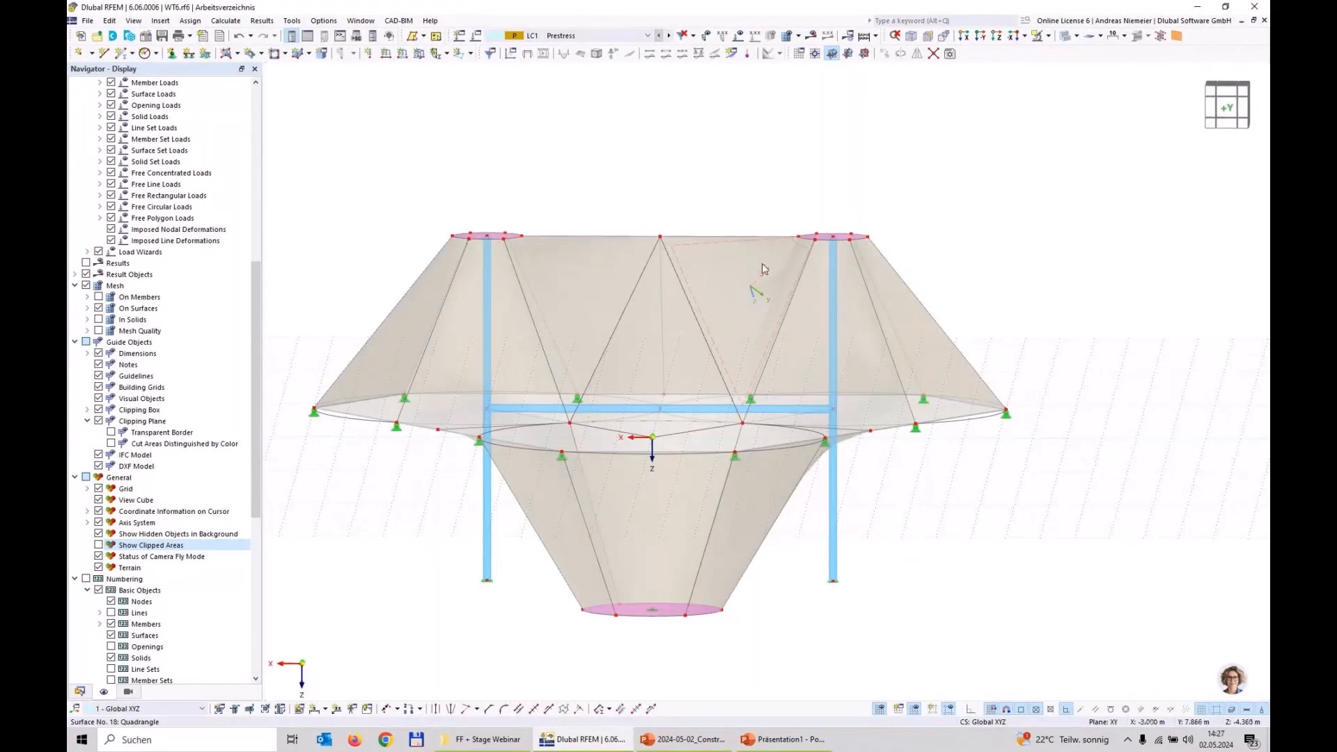
{"action": "left_click", "coordinate": [755, 293]}
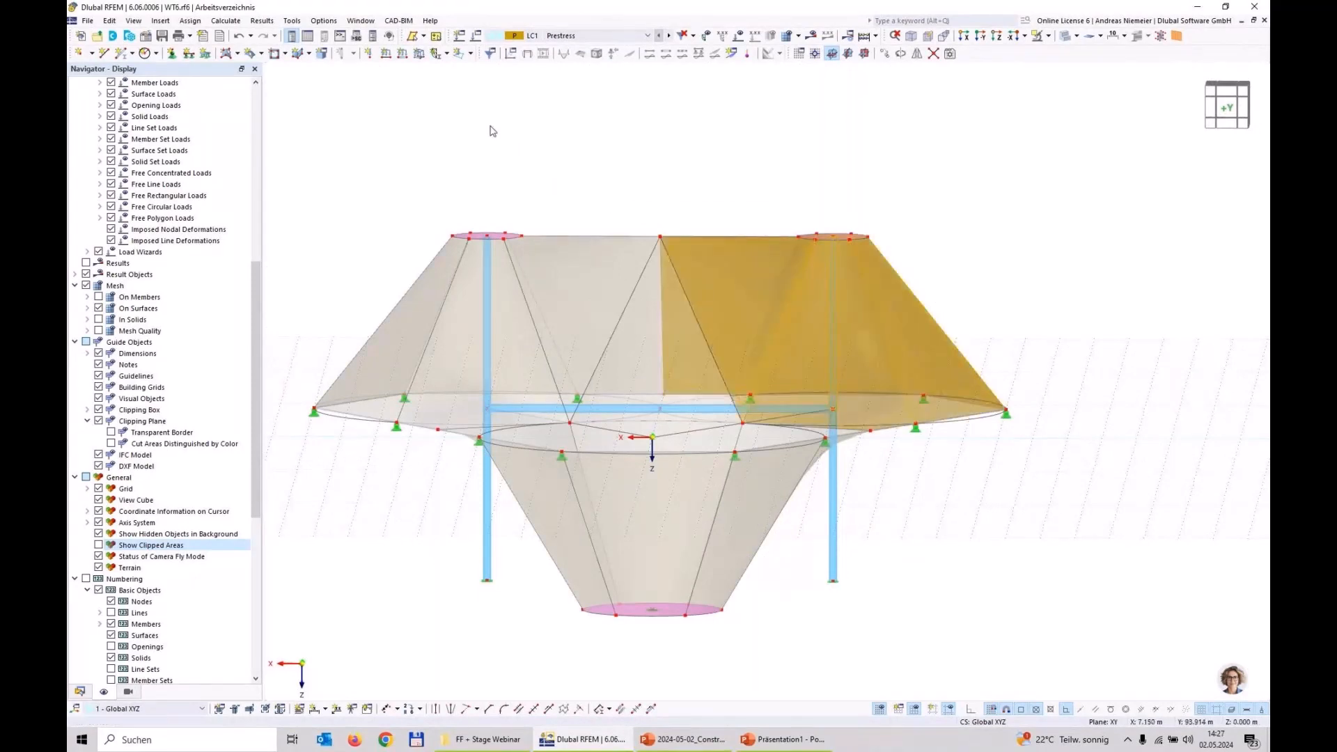
{"action": "left_click", "coordinate": [419, 53]}
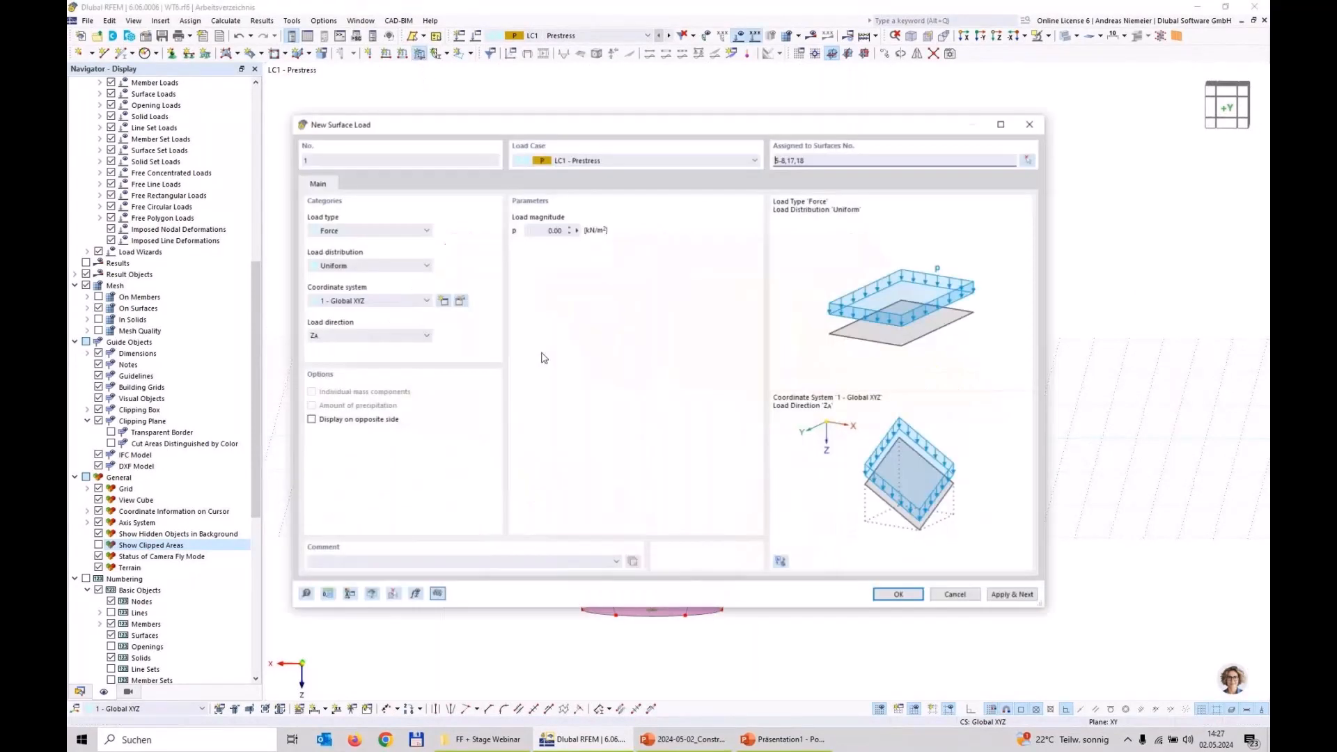
{"action": "left_click", "coordinate": [373, 230]}
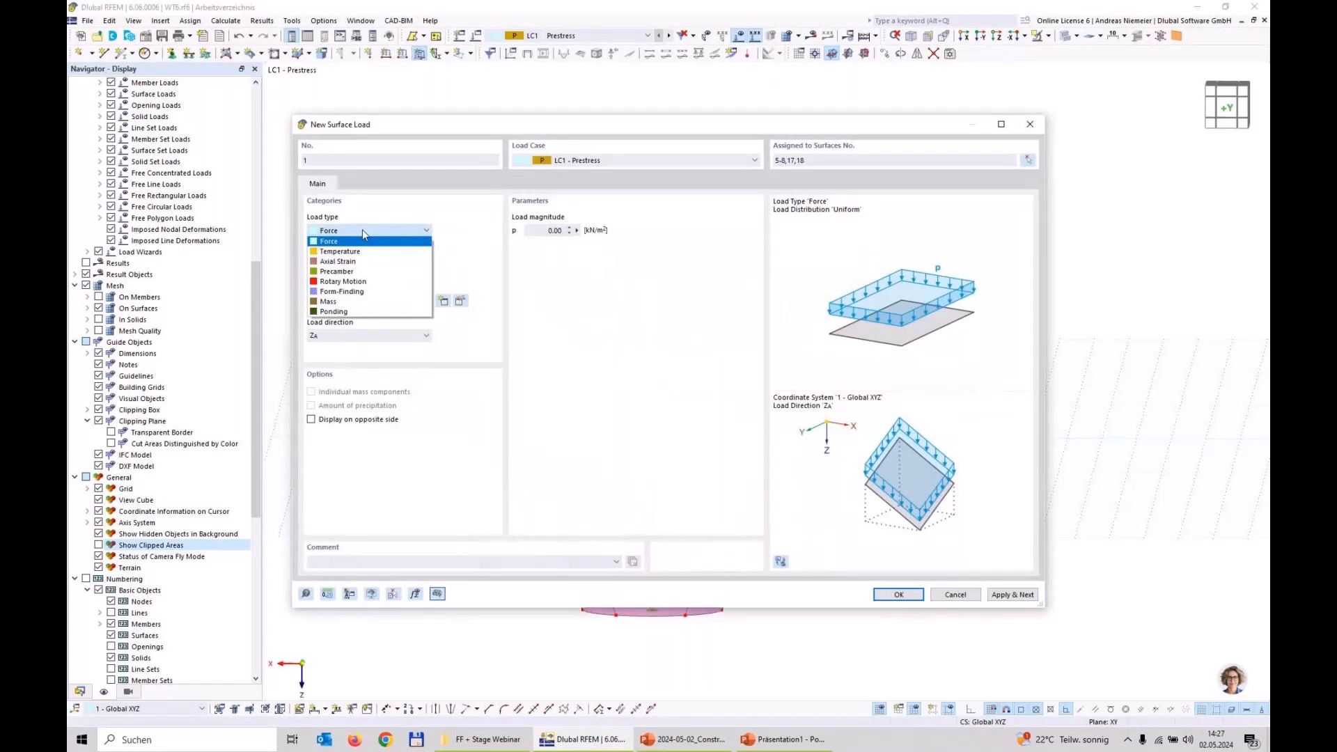
{"action": "left_click", "coordinate": [348, 292]}
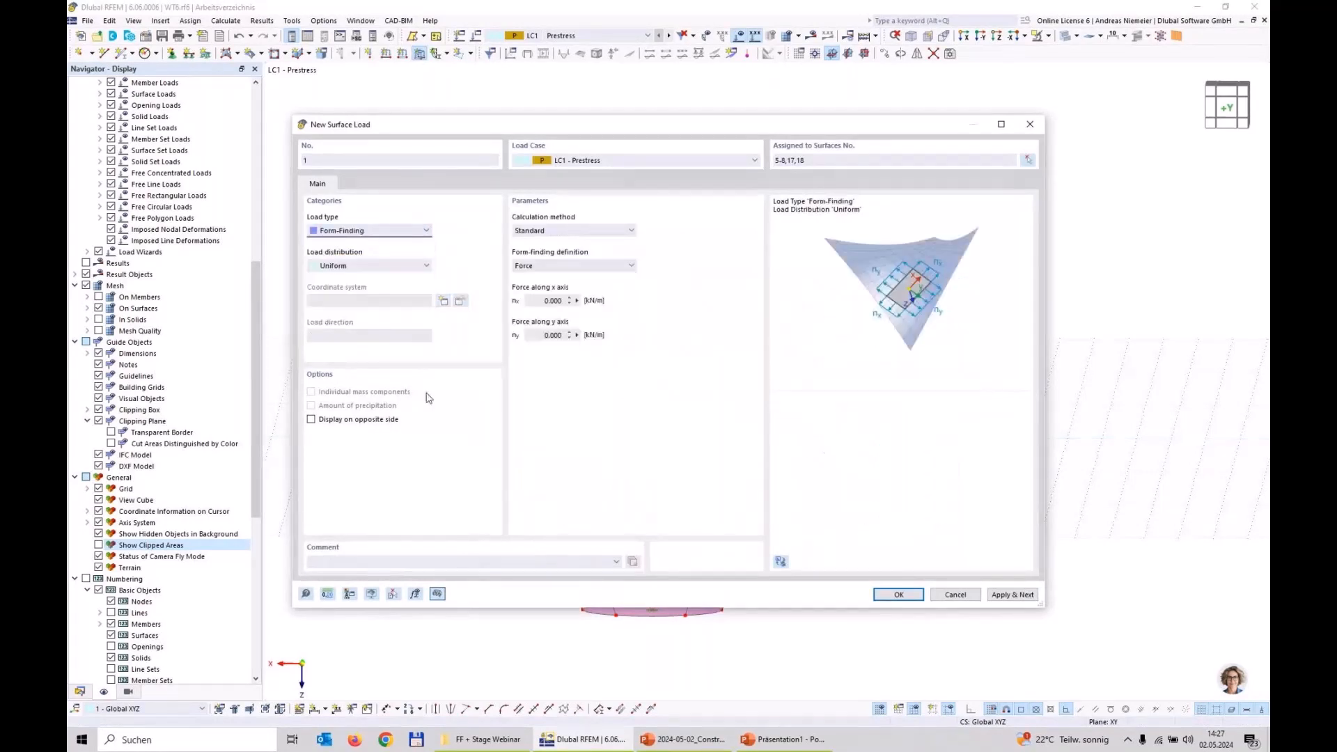
{"action": "left_click", "coordinate": [551, 231]}
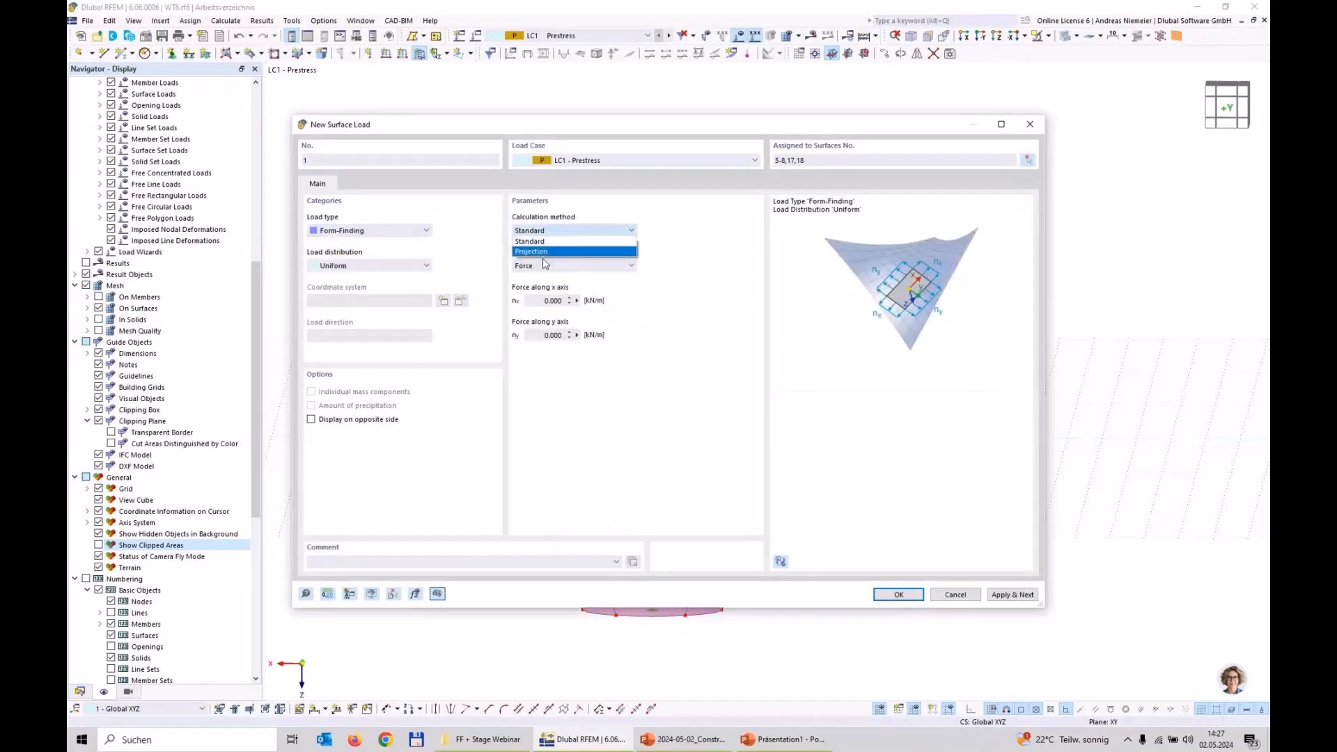
{"action": "left_click", "coordinate": [538, 252]}
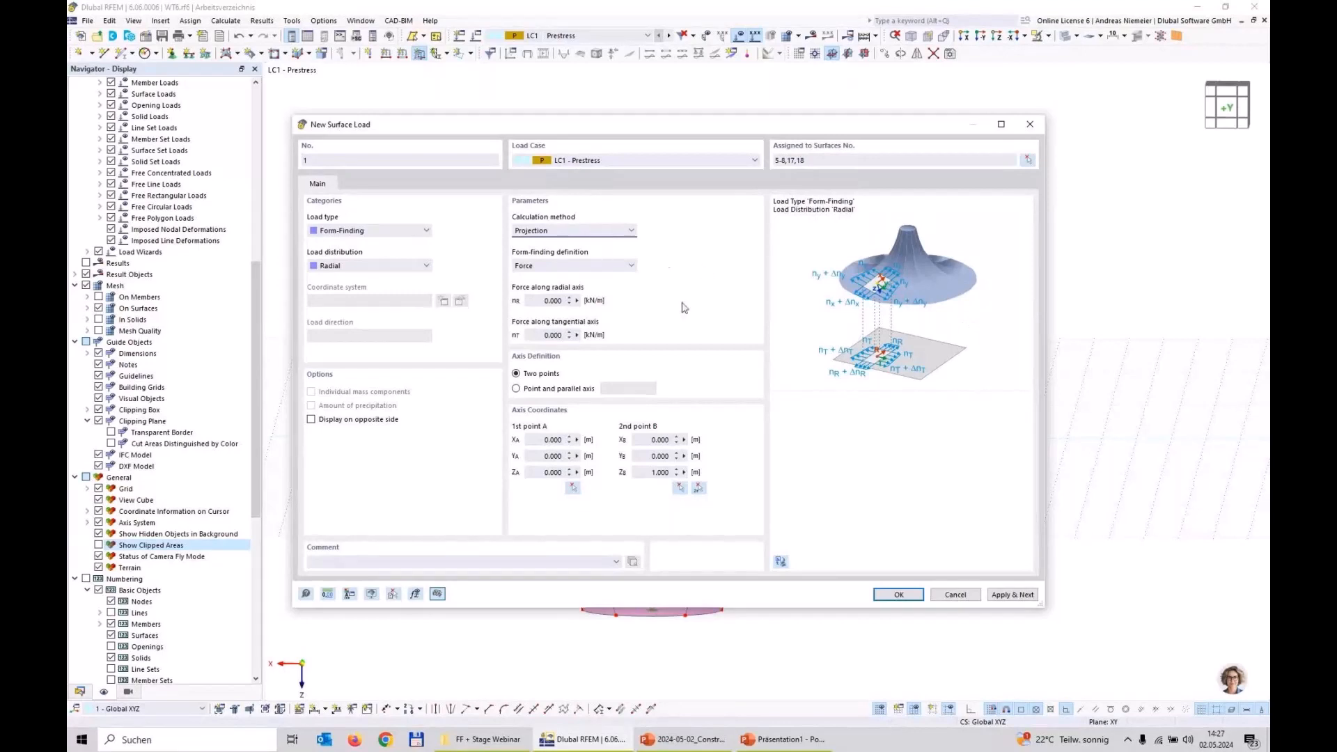
Set the form-finding forces along the radial and tangential axes to 1 kN/m each.
{"action": "left_click", "coordinate": [542, 302]}
{"action": "left_click", "coordinate": [544, 303]}
{"action": "double_click", "coordinate": [544, 302]}
{"action": "type", "text": "1"}
{"action": "key", "text": "Tab"}
{"action": "type", "text": "1"}
Define the load axis by a point and parallel axis Z through the high-point ring's centre node, and apply the load.
{"action": "left_click", "coordinate": [540, 392]}
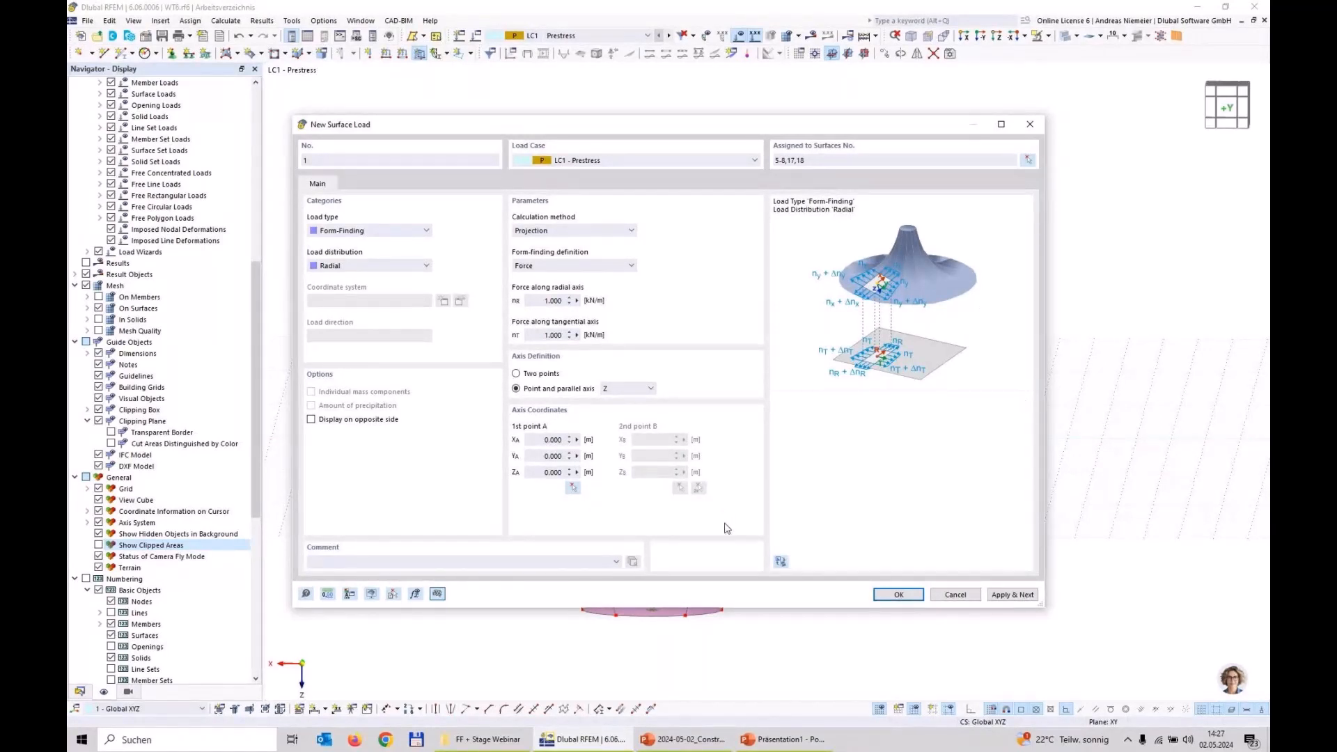
{"action": "left_click", "coordinate": [572, 487]}
{"action": "scroll", "coordinate": [682, 342], "scroll_direction": "up", "scroll_amount": 8}
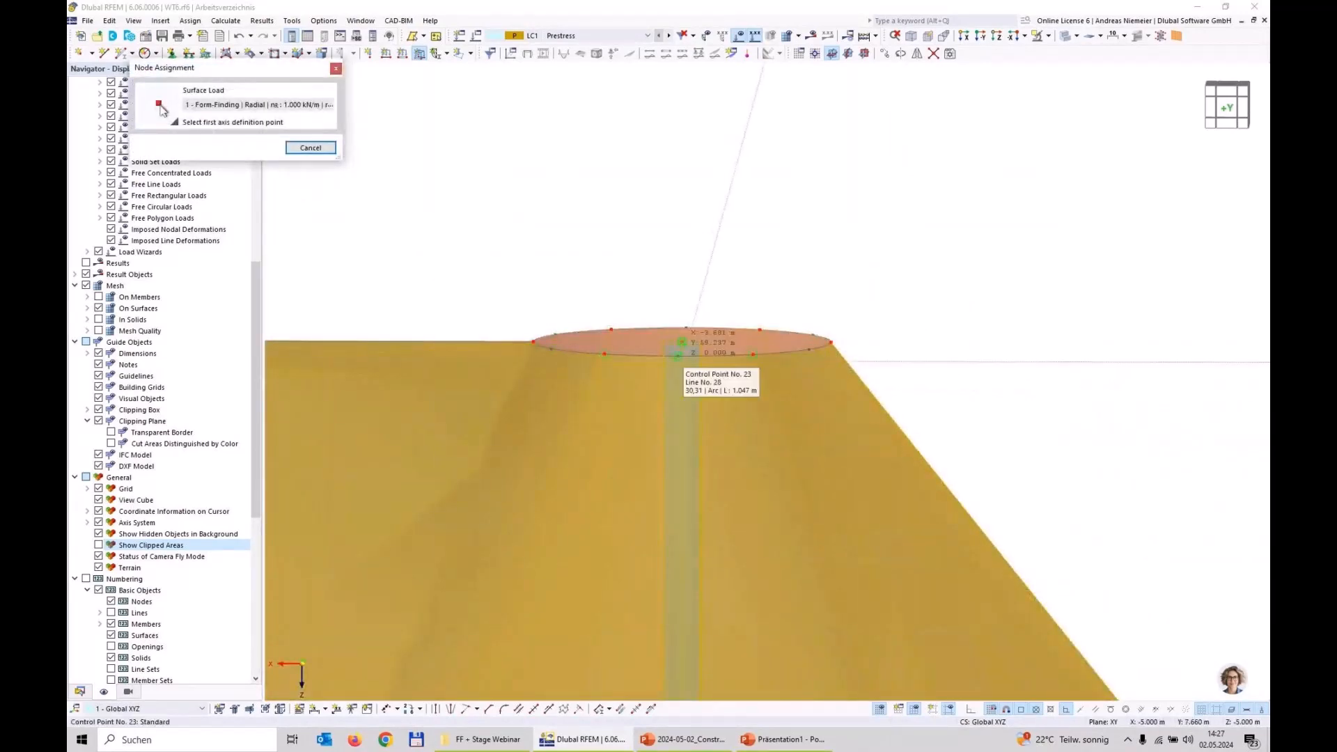
{"action": "left_click", "coordinate": [682, 343]}
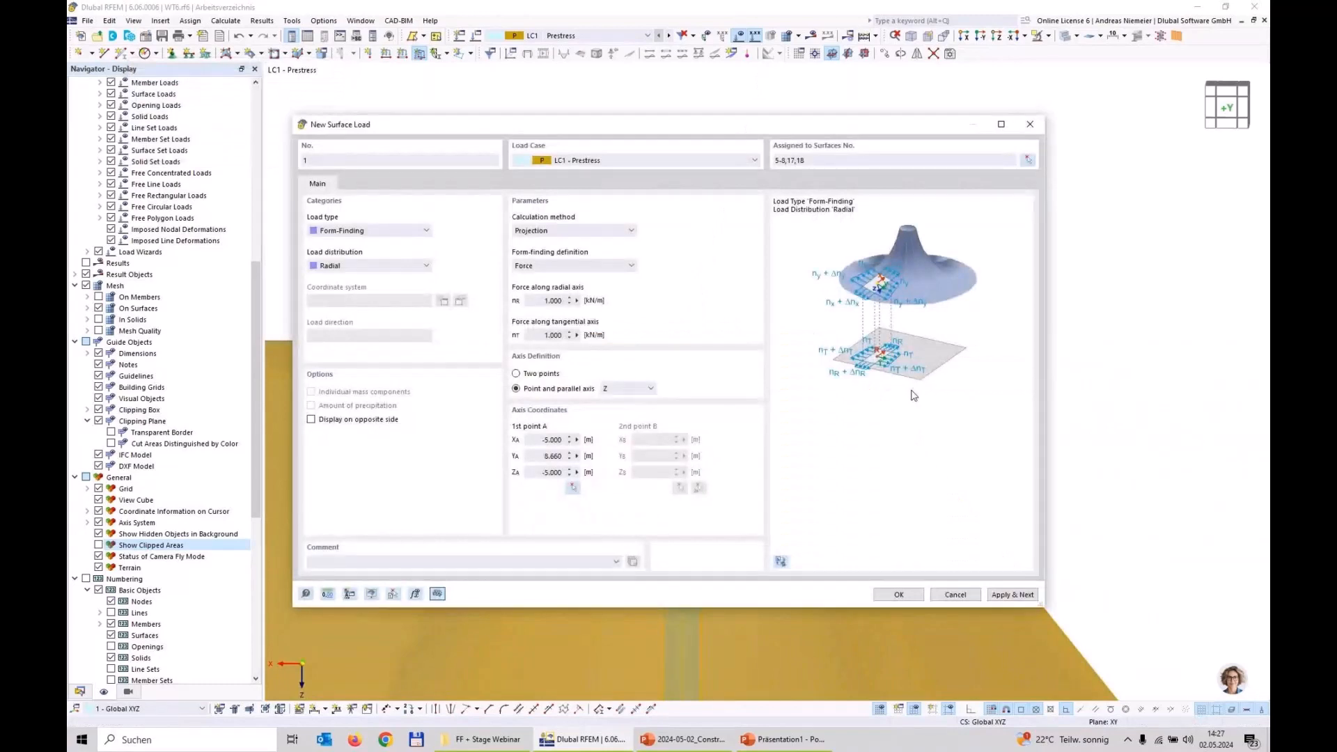
{"action": "left_click", "coordinate": [1013, 594]}
Set the second form-finding load's axis point to the centre node of the other high-point ring.
{"action": "left_click", "coordinate": [573, 488]}
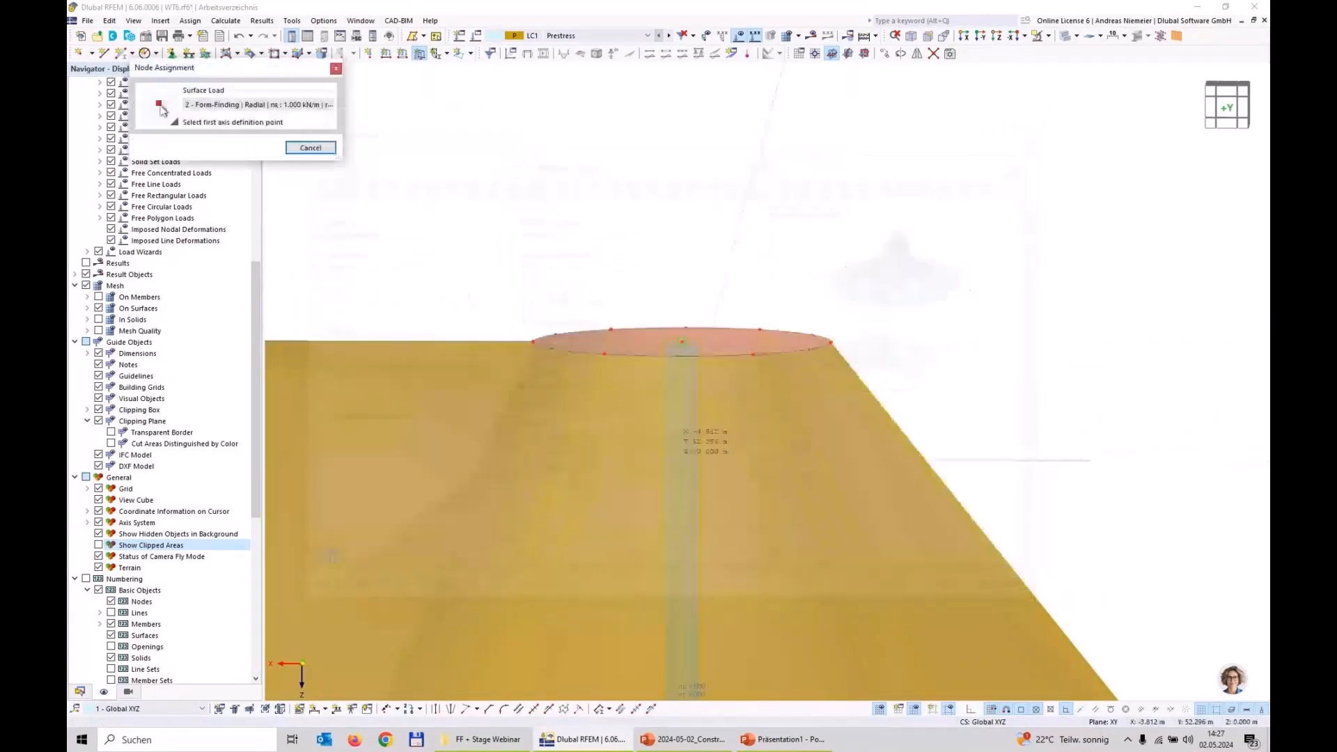
{"action": "scroll", "coordinate": [682, 427], "scroll_direction": "down", "scroll_amount": 5}
{"action": "scroll", "coordinate": [374, 340], "scroll_direction": "up", "scroll_amount": 5}
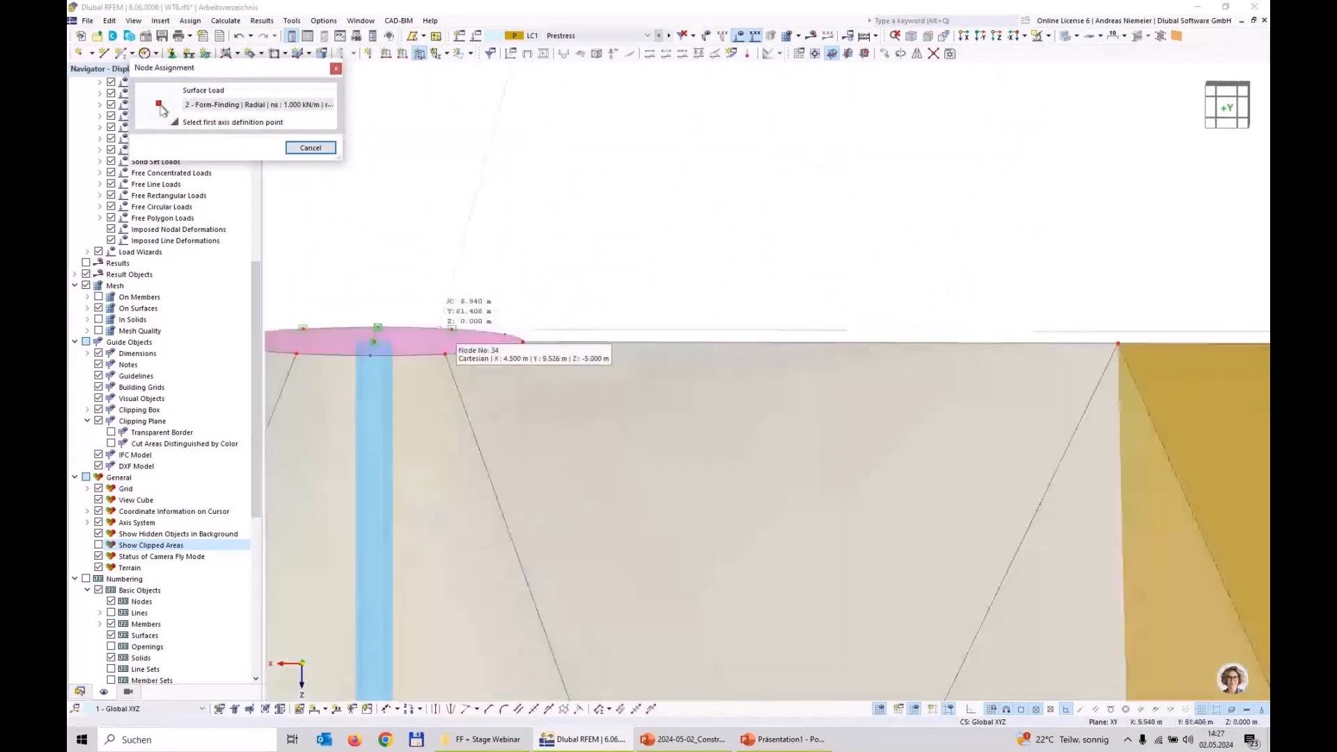
{"action": "left_click", "coordinate": [373, 340]}
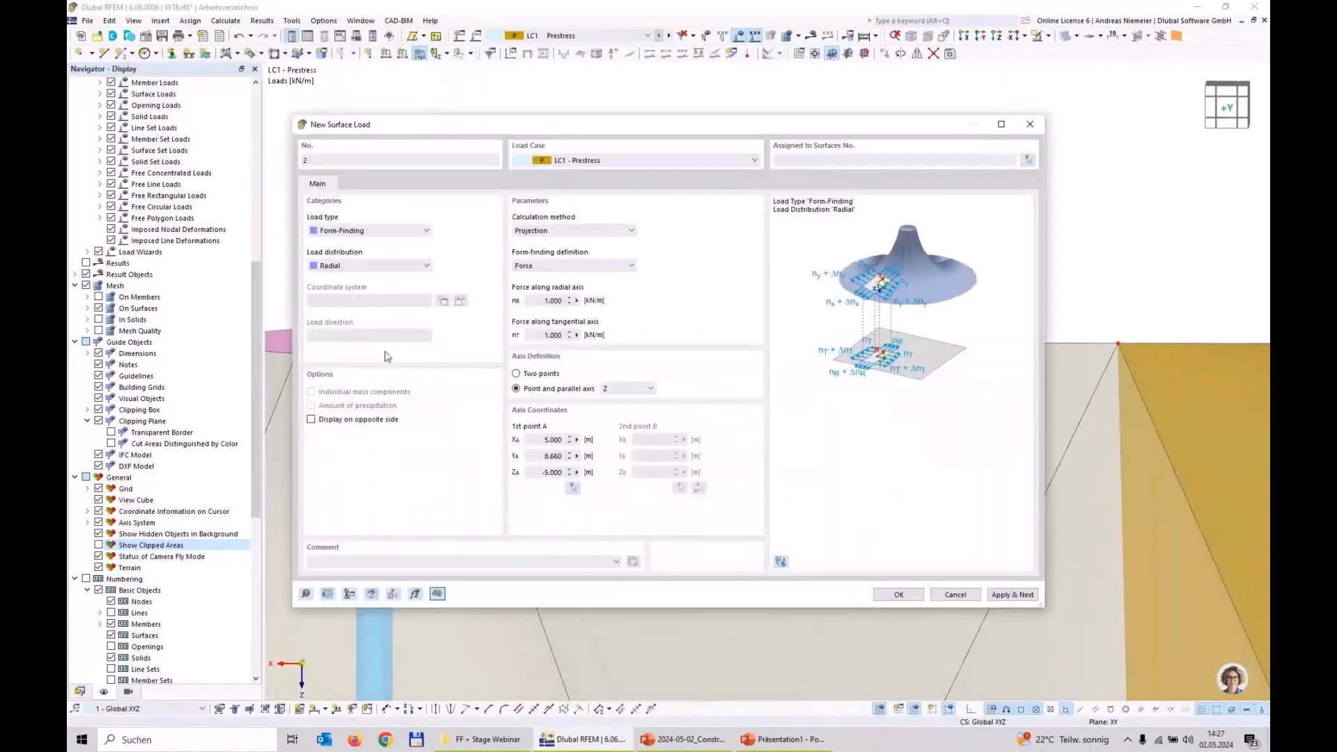
Assign the second form-finding load to the surfaces around the other high point and apply it.
{"action": "left_click", "coordinate": [1028, 162]}
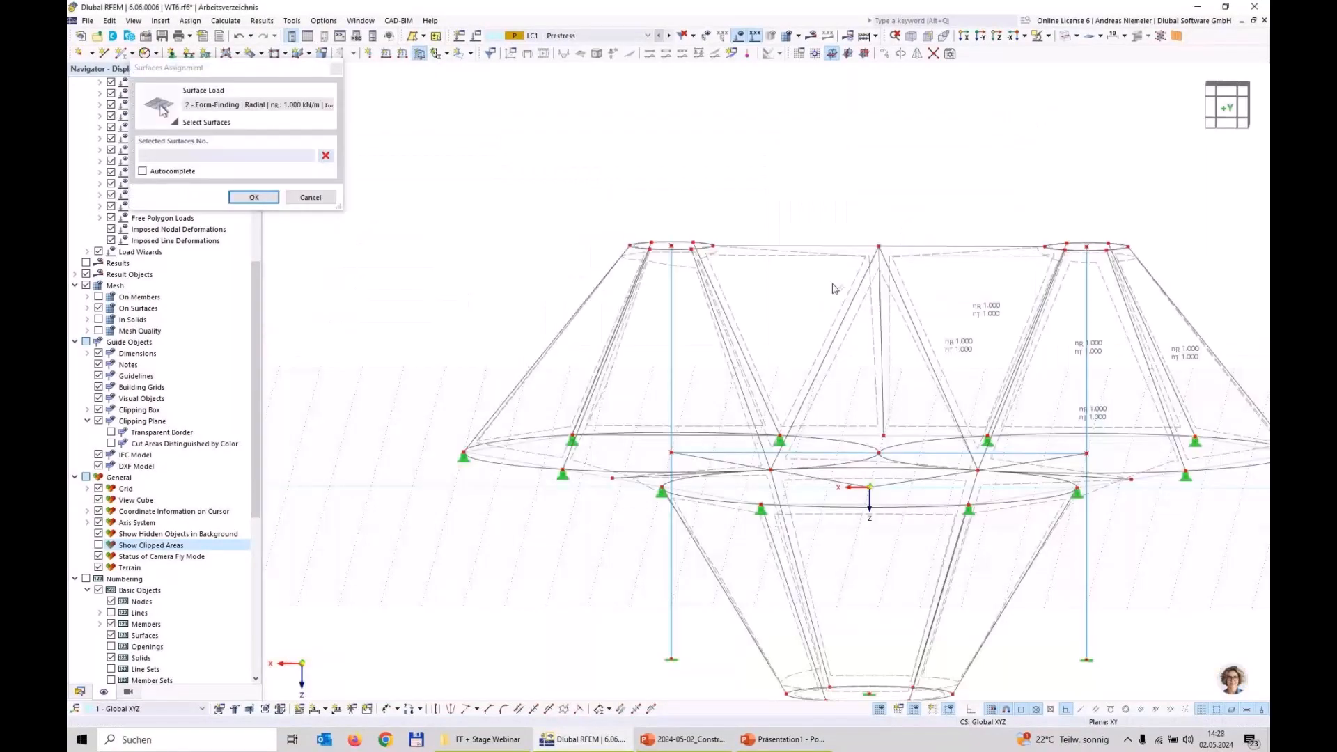
{"action": "left_click_drag", "start_coordinate": [833, 284], "coordinate": [534, 291]}
{"action": "key", "text": "Return"}
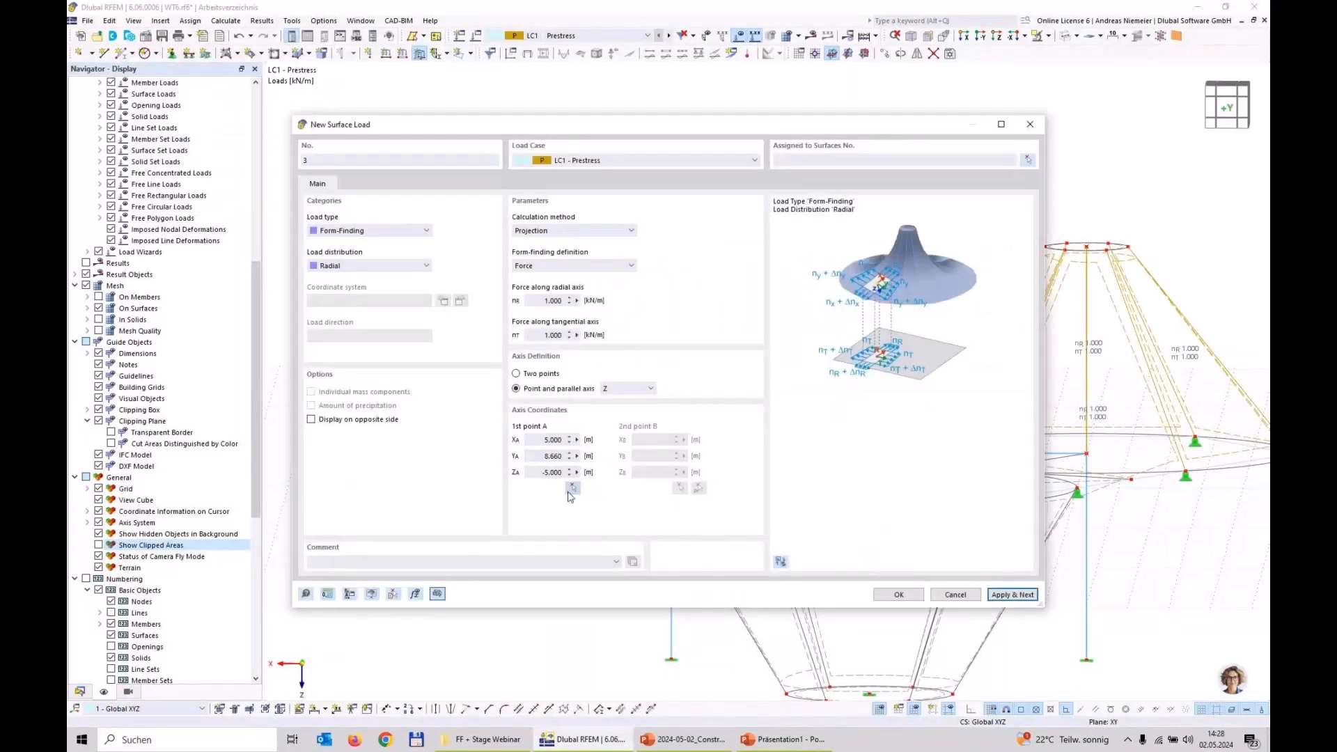
Set the third form-finding load's axis point to the centre node of the low-point ring.
{"action": "left_click", "coordinate": [572, 487]}
{"action": "scroll", "coordinate": [757, 380], "scroll_direction": "up", "scroll_amount": 5}
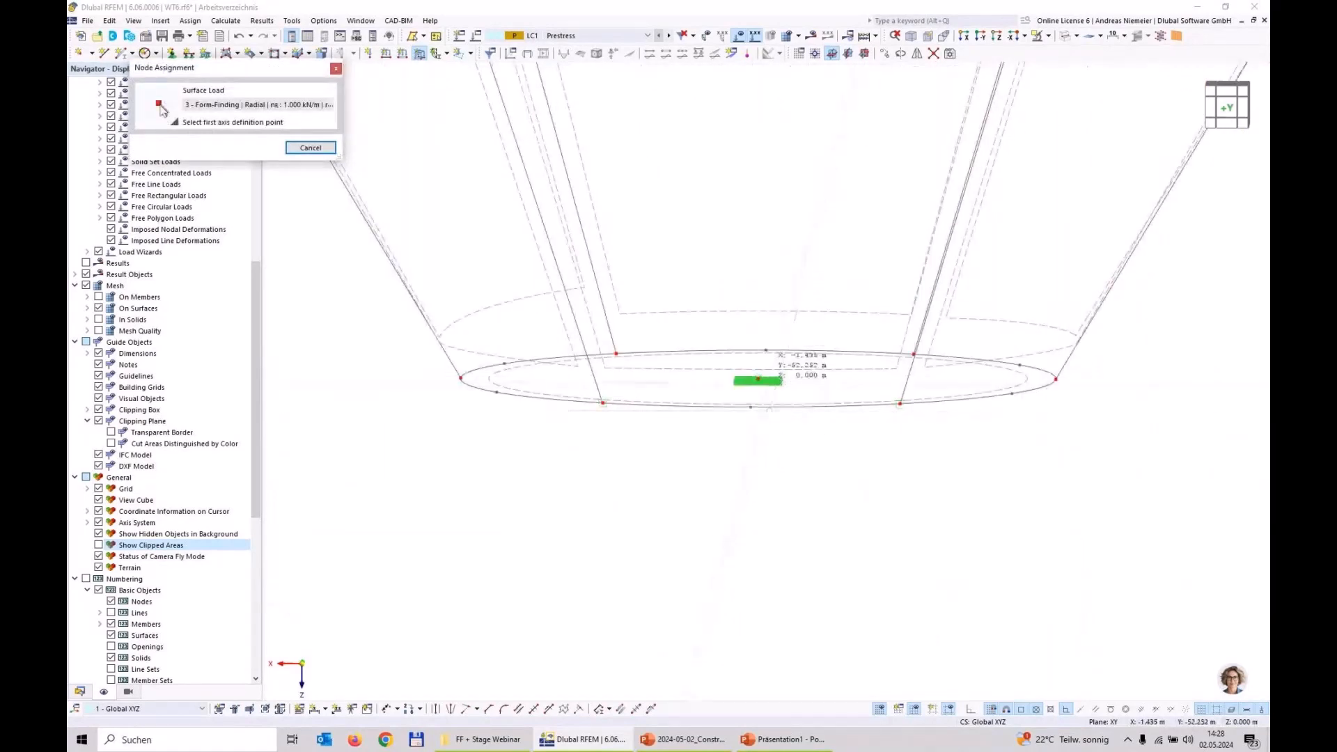
{"action": "left_click", "coordinate": [758, 380]}
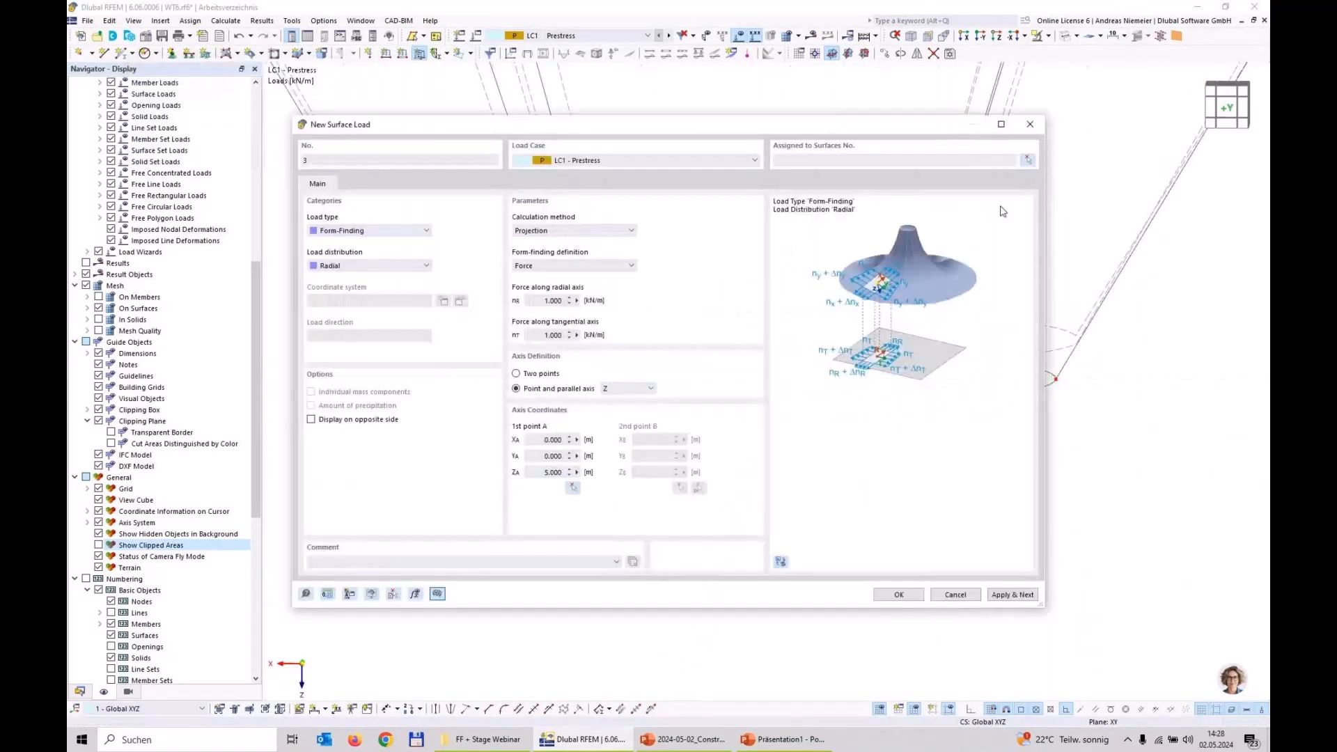
Assign the third form-finding load to the surfaces around the low point and confirm it.
{"action": "left_click", "coordinate": [1028, 160]}
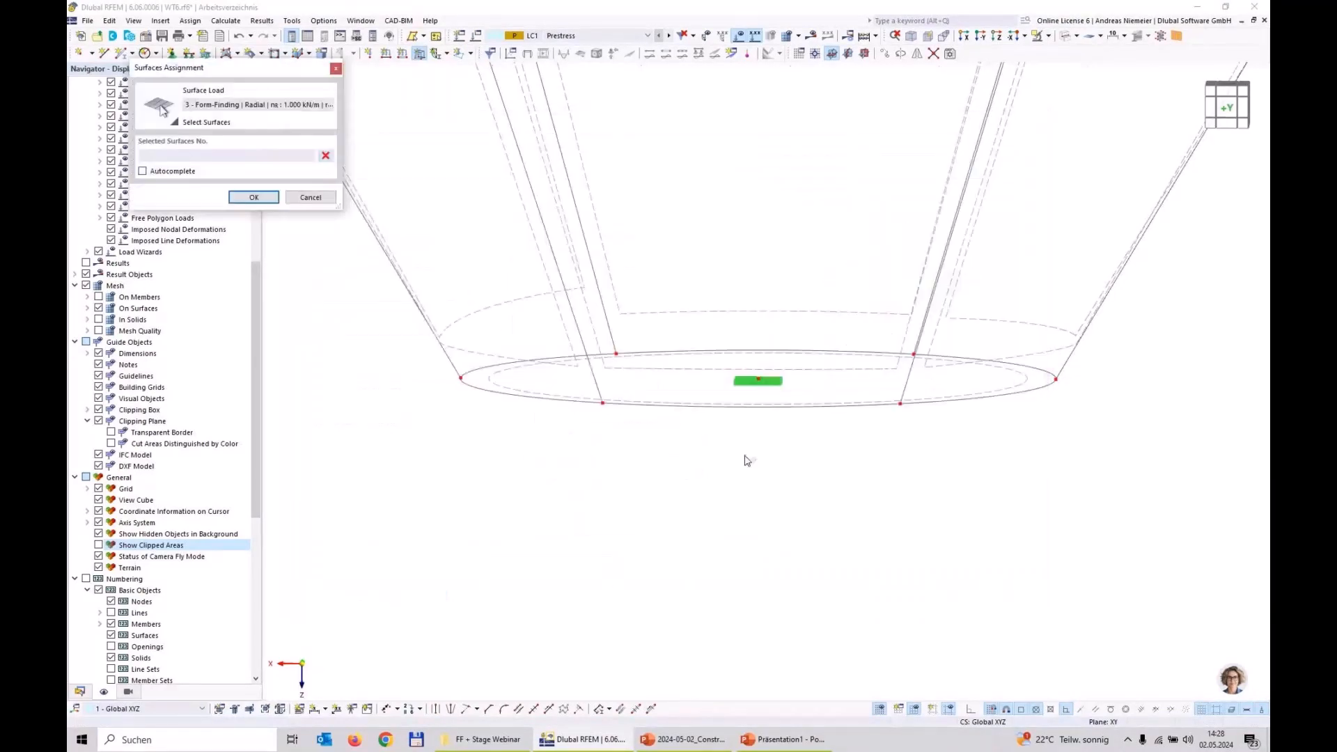
{"action": "scroll", "coordinate": [747, 460], "scroll_direction": "down", "scroll_amount": 3}
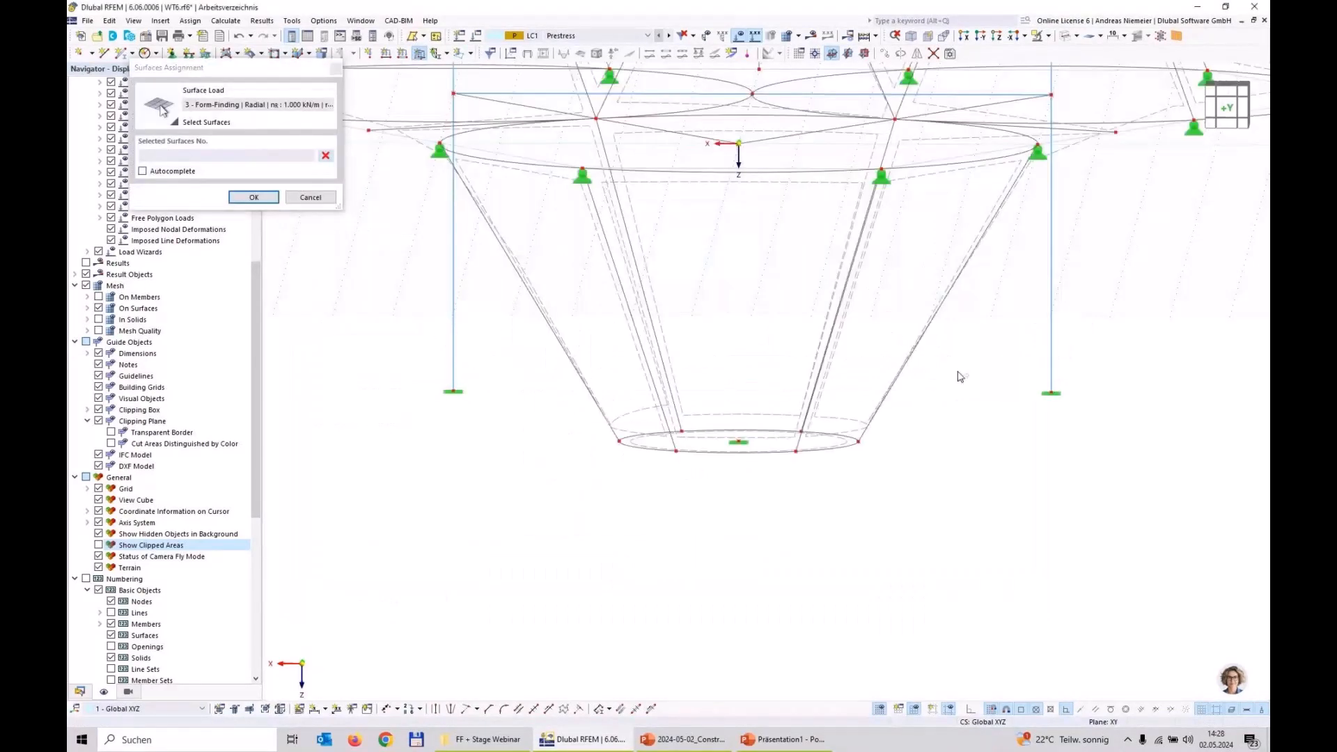
{"action": "left_click_drag", "start_coordinate": [959, 377], "coordinate": [620, 366]}
{"action": "scroll", "coordinate": [620, 365], "scroll_direction": "down", "scroll_amount": 3}
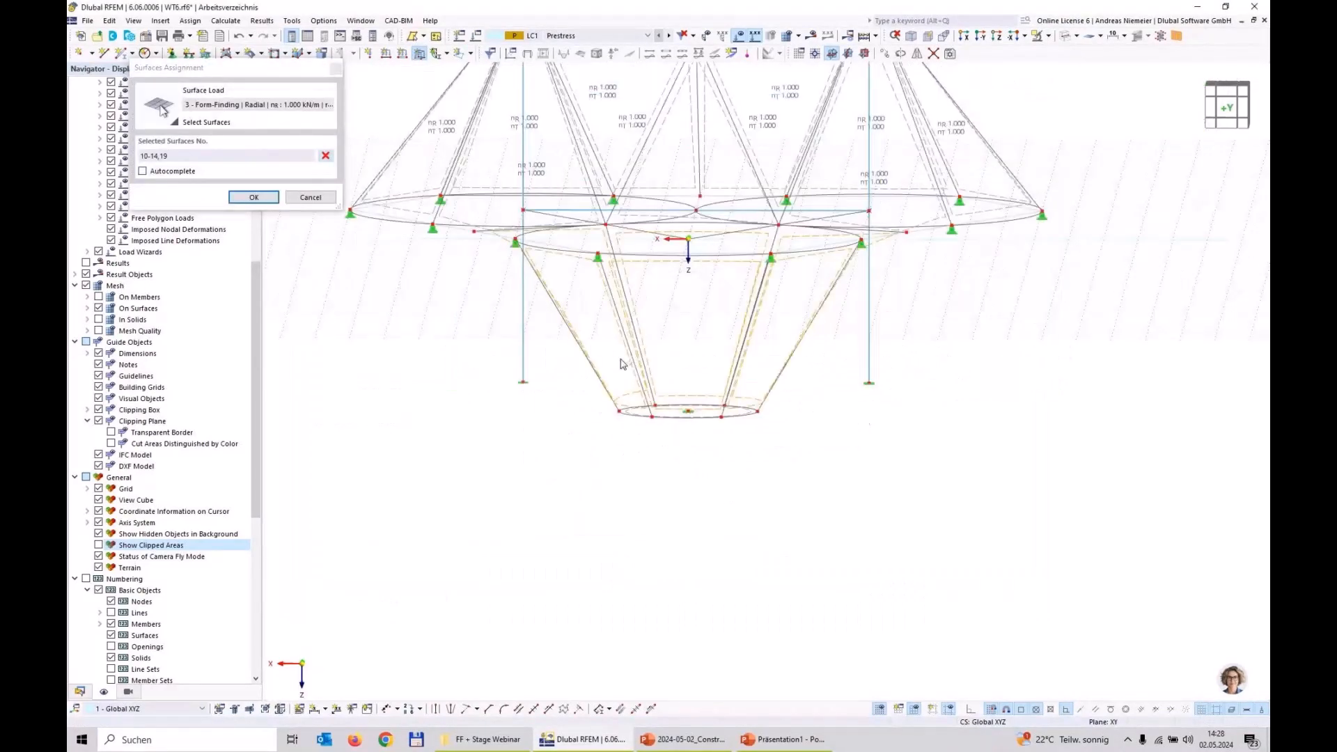
{"action": "left_click", "coordinate": [664, 204]}
{"action": "key", "text": "Return"}
{"action": "left_click", "coordinate": [899, 594]}
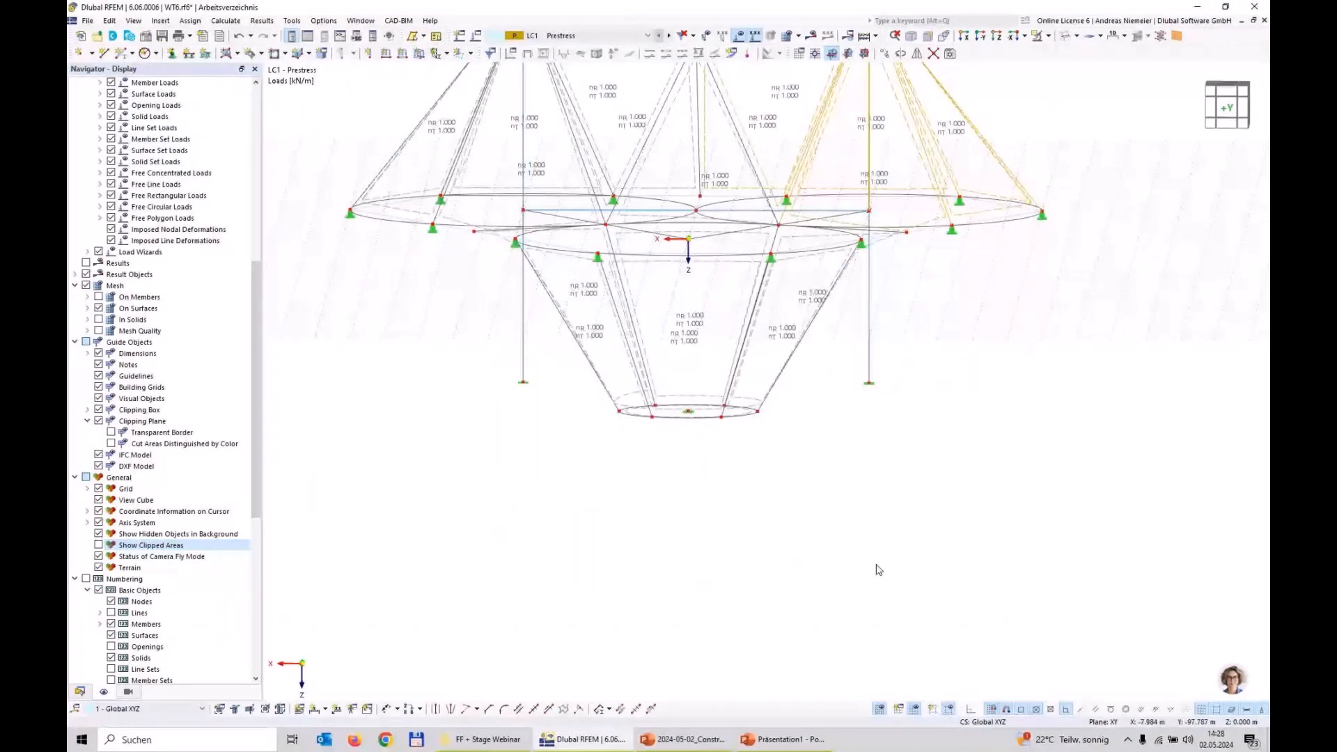
Create continuous member sets from the nine selected edge cables in the Z-direction view.
{"action": "key", "text": "ctrl+3"}
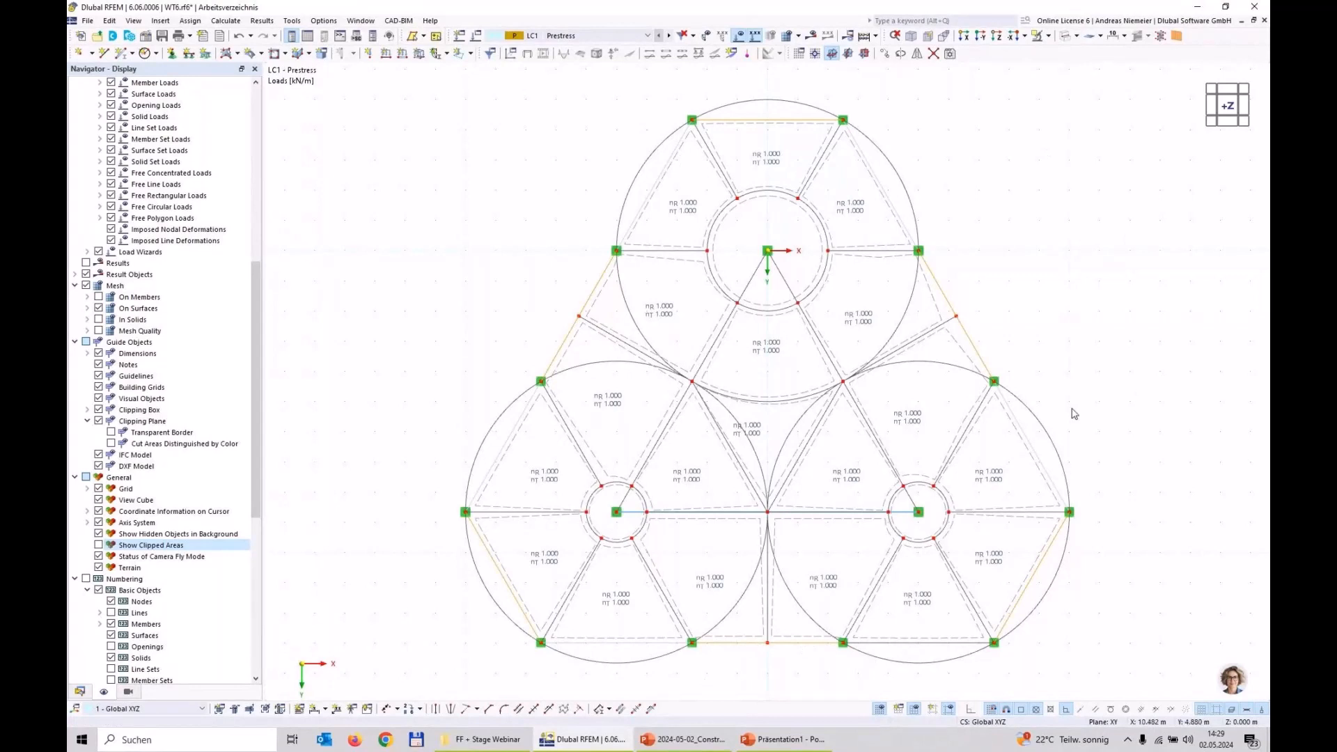
{"action": "right_click", "coordinate": [575, 333]}
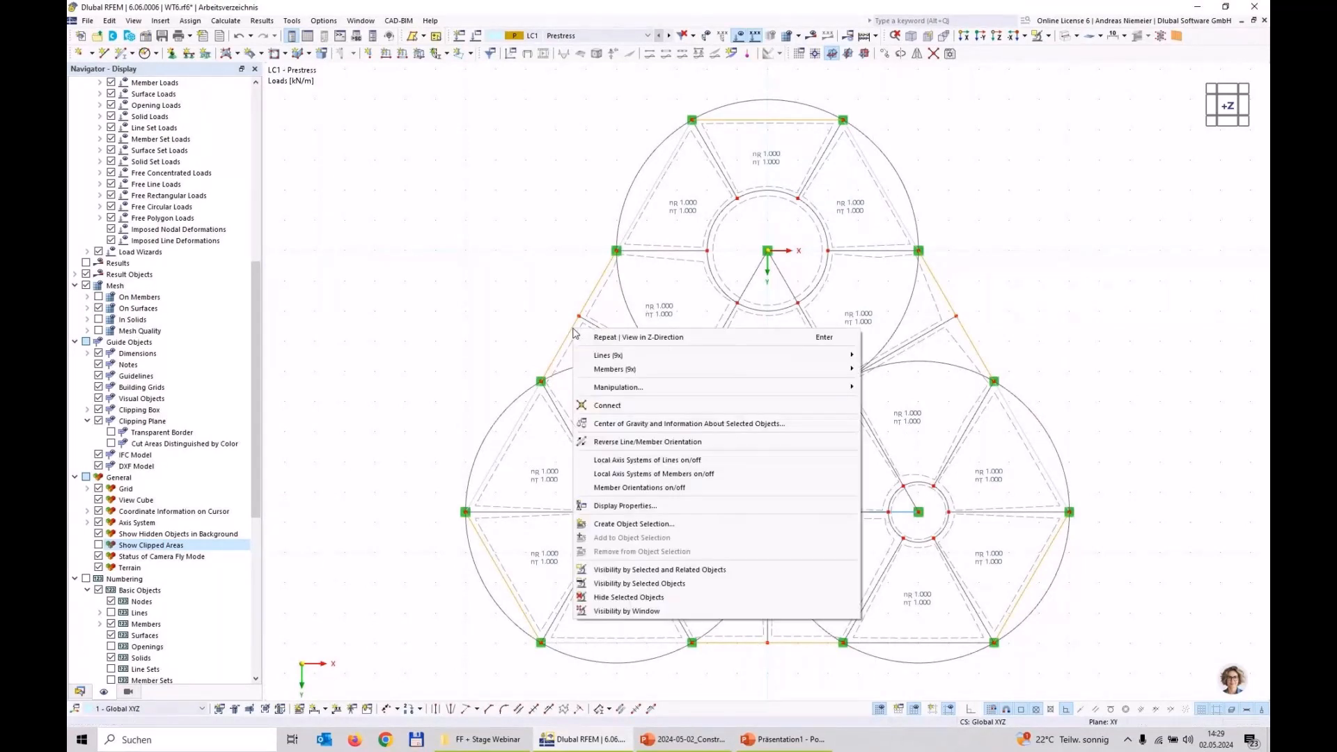
{"action": "mouse_move", "coordinate": [836, 369]}
{"action": "left_click", "coordinate": [905, 507]}
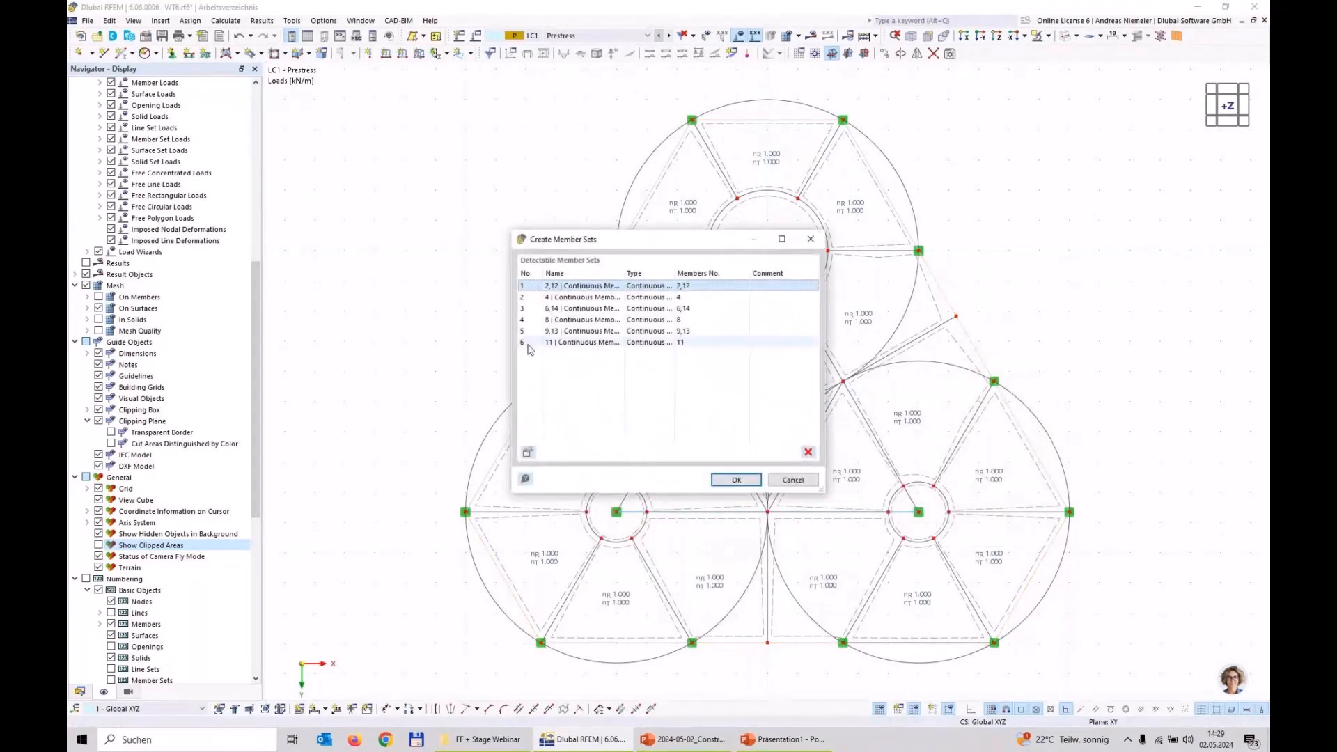
{"action": "left_click", "coordinate": [734, 480]}
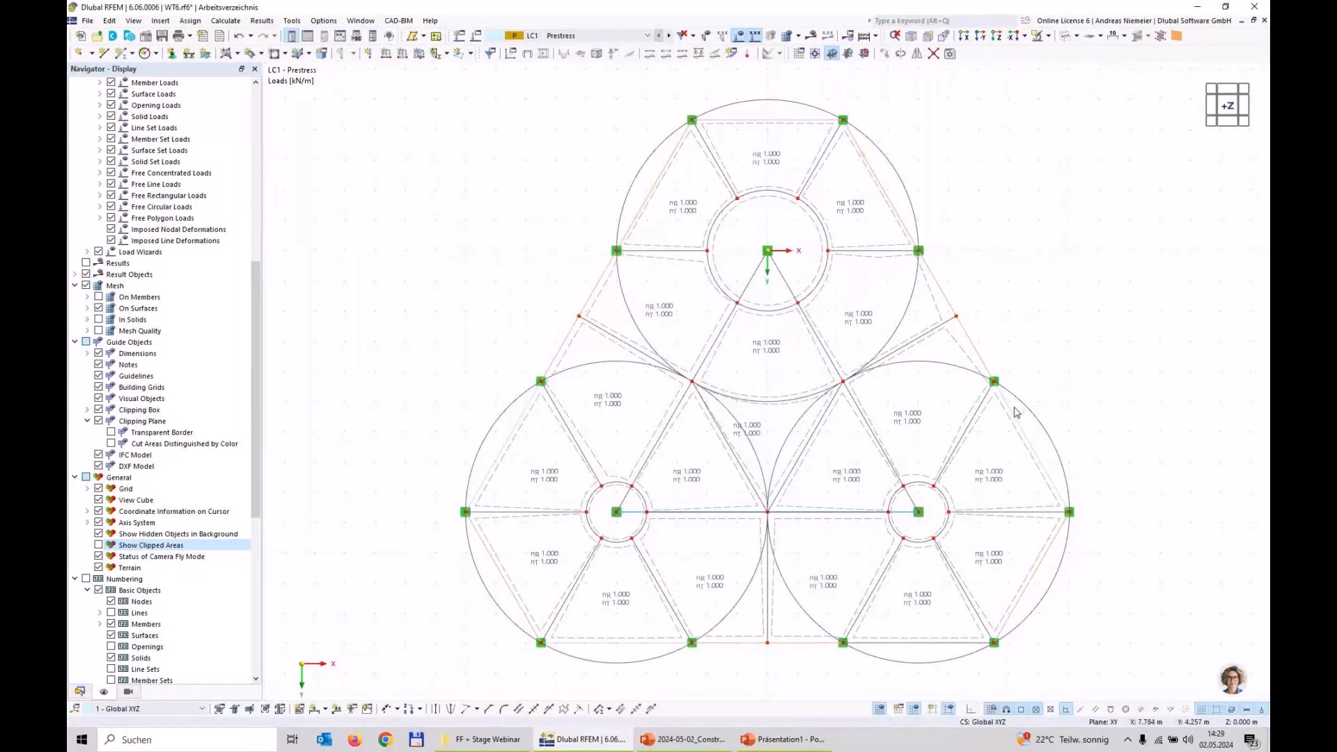
{"action": "left_click", "coordinate": [1040, 459], "text": "ctrl"}
{"action": "left_click", "coordinate": [940, 643], "text": "ctrl"}
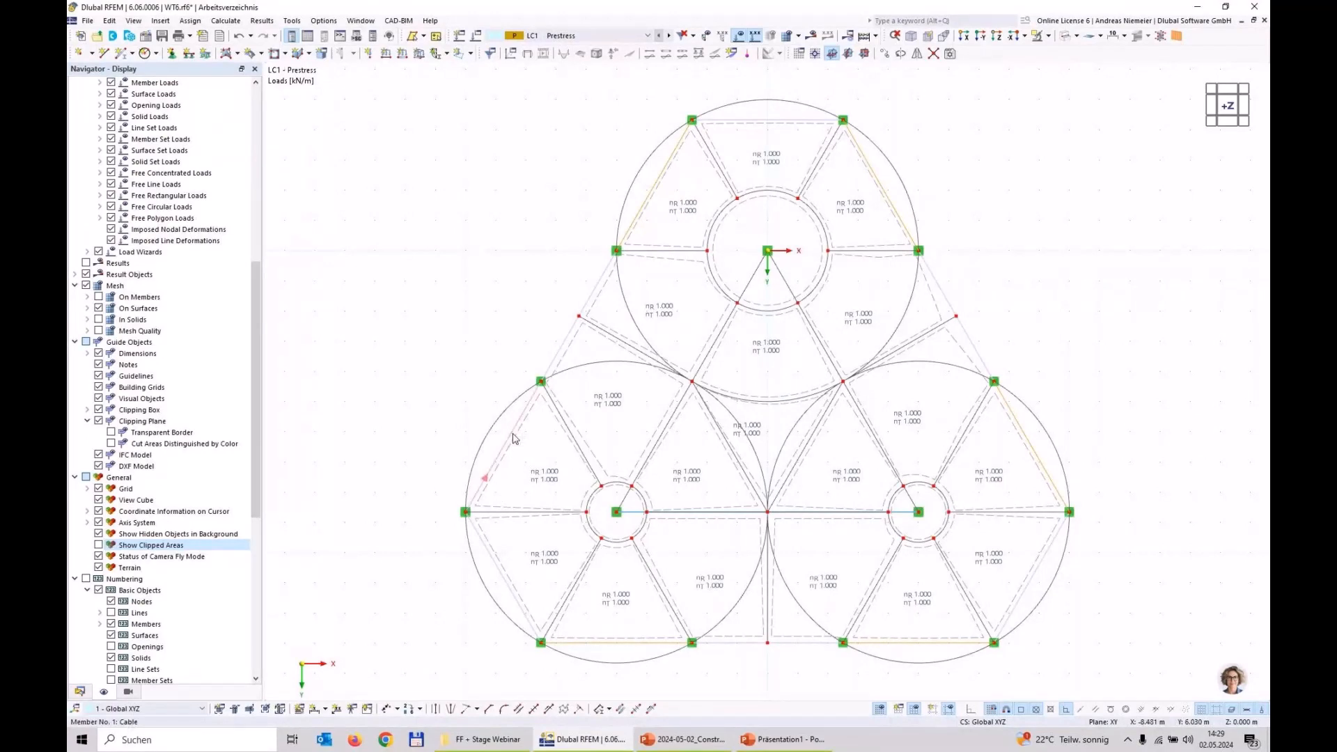
{"action": "right_click", "coordinate": [513, 438]}
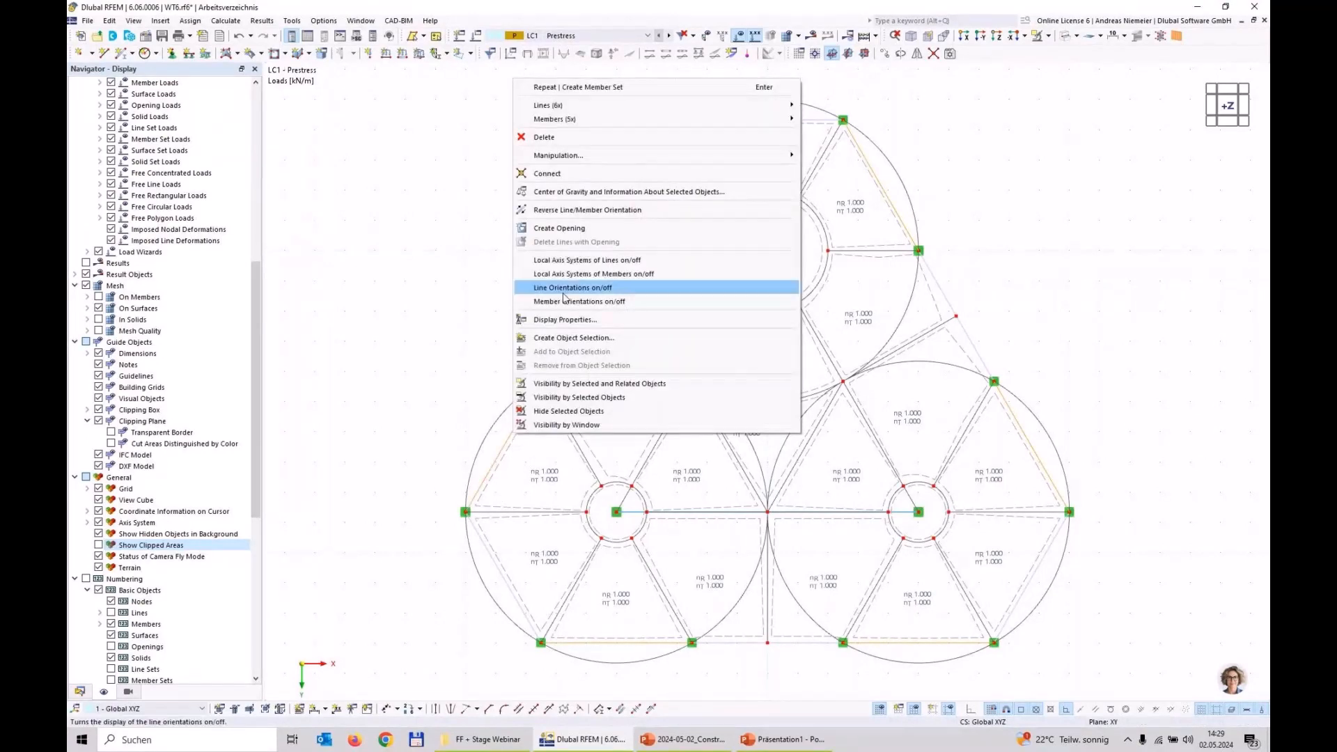
{"action": "mouse_move", "coordinate": [638, 122]}
{"action": "left_click", "coordinate": [367, 237]}
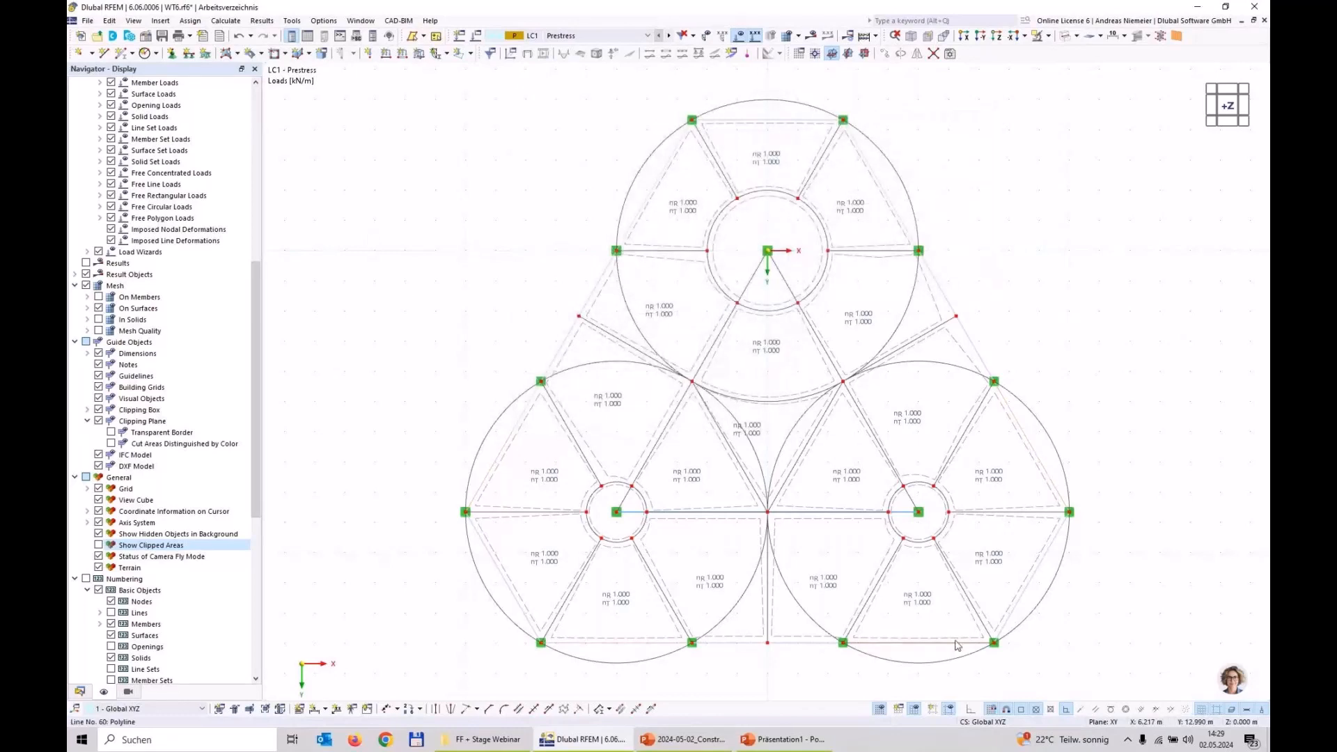
Add a Cable member with section Cable PE 20 to the 5 m edge line below the +X high point in plan.
{"action": "double_click", "coordinate": [957, 645]}
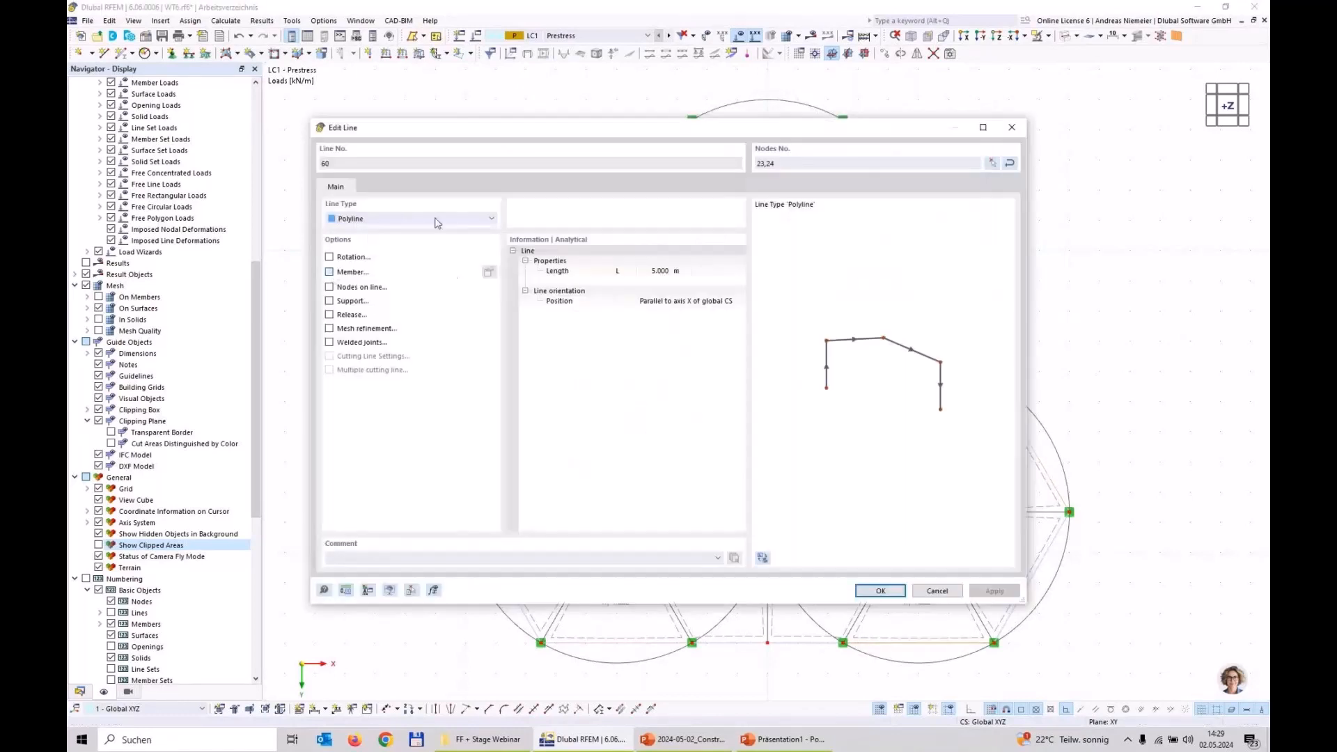
{"action": "left_click", "coordinate": [329, 271]}
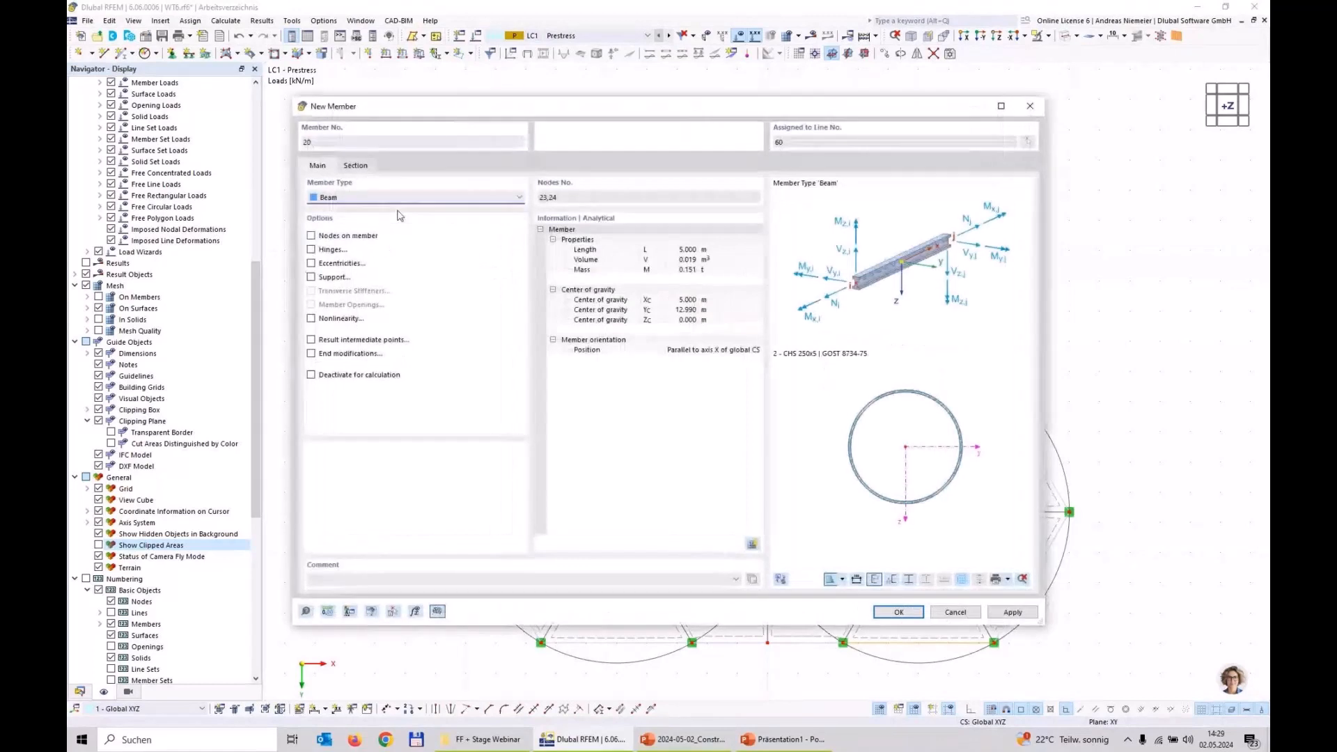
{"action": "left_click", "coordinate": [369, 197]}
{"action": "left_click", "coordinate": [356, 288]}
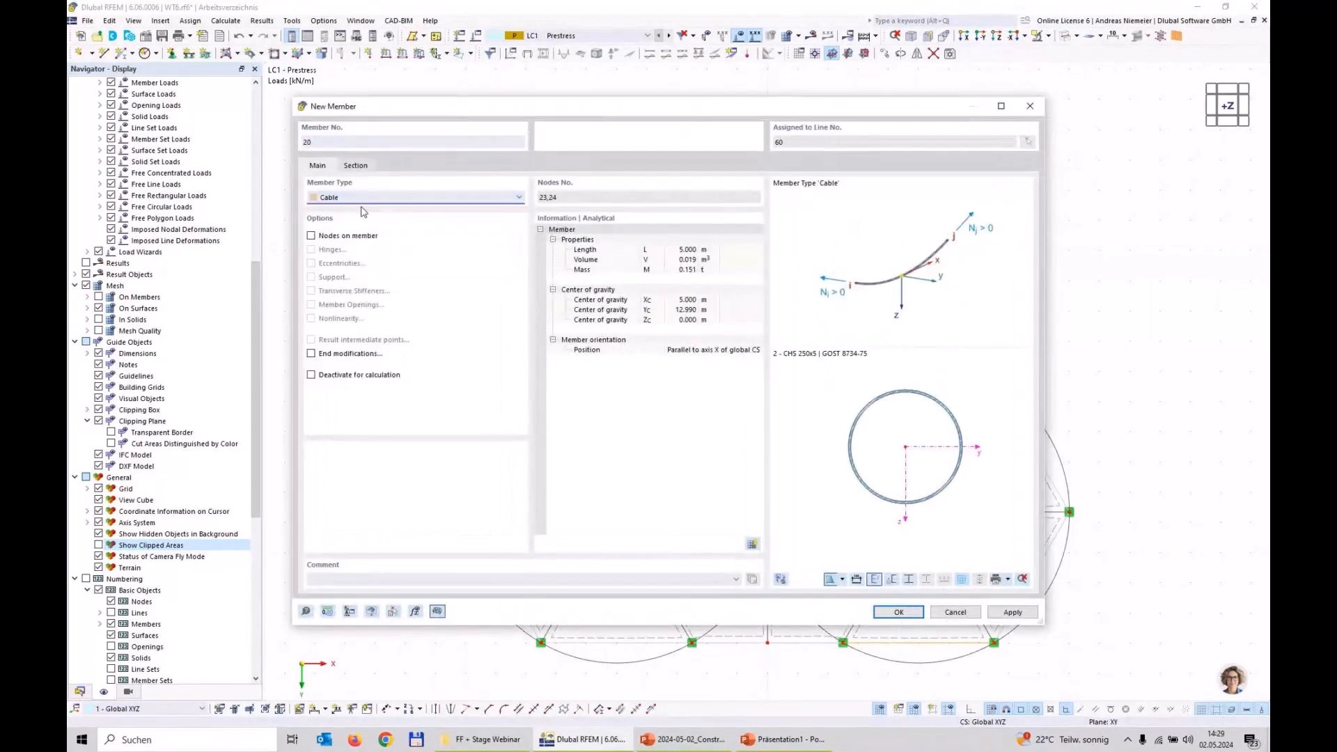
{"action": "left_click", "coordinate": [356, 165]}
{"action": "left_click", "coordinate": [344, 473]}
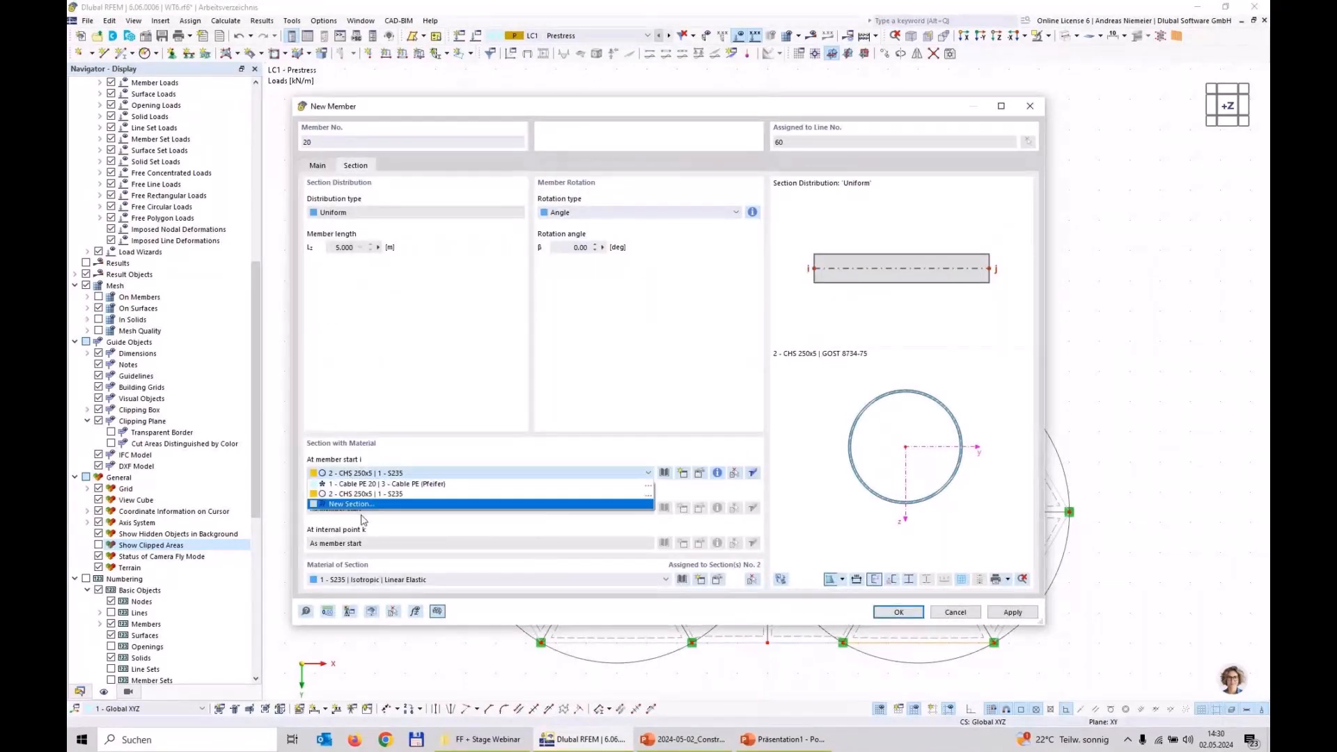
{"action": "left_click", "coordinate": [362, 484]}
{"action": "left_click", "coordinate": [898, 611]}
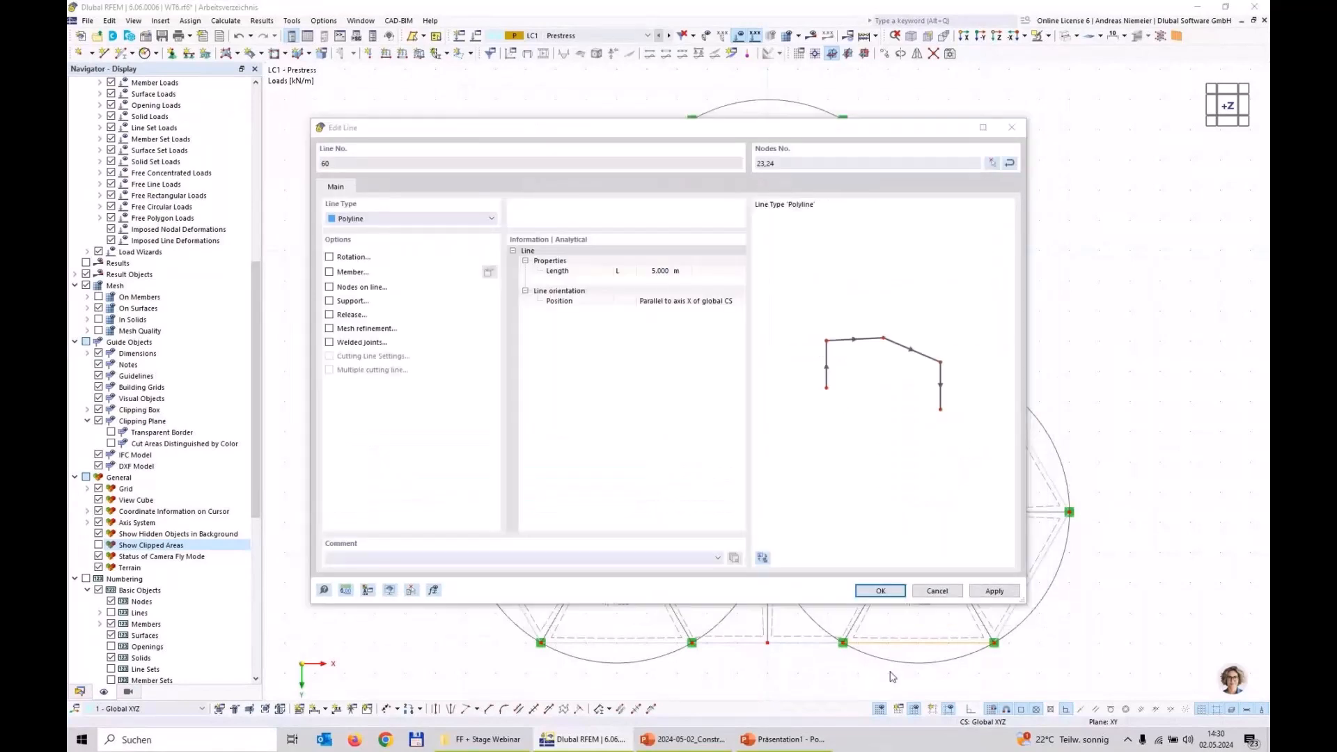
{"action": "left_click", "coordinate": [881, 591]}
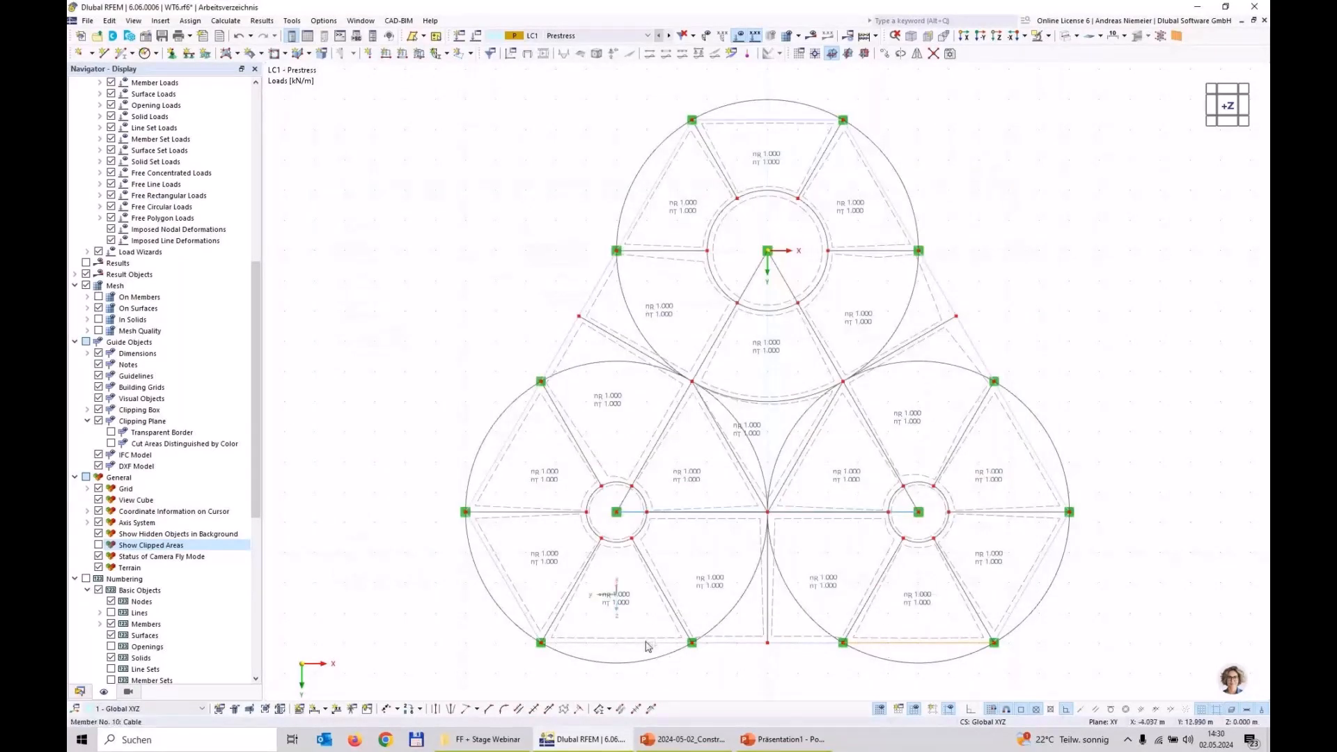
Select the six remaining edge cables and create continuous member sets from them.
{"action": "left_click", "coordinate": [493, 469]}
{"action": "left_click", "coordinate": [654, 185], "text": "ctrl"}
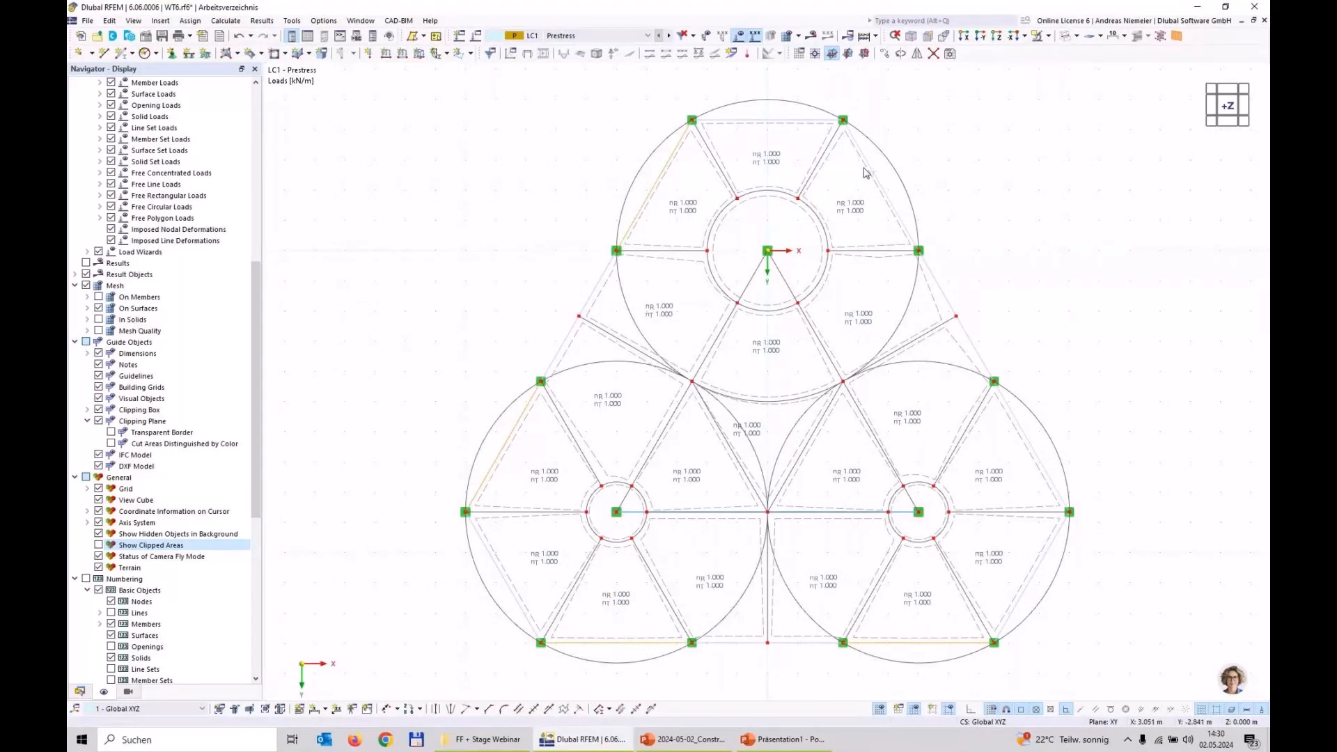
{"action": "left_click", "coordinate": [882, 186], "text": "ctrl"}
{"action": "right_click", "coordinate": [1036, 455]}
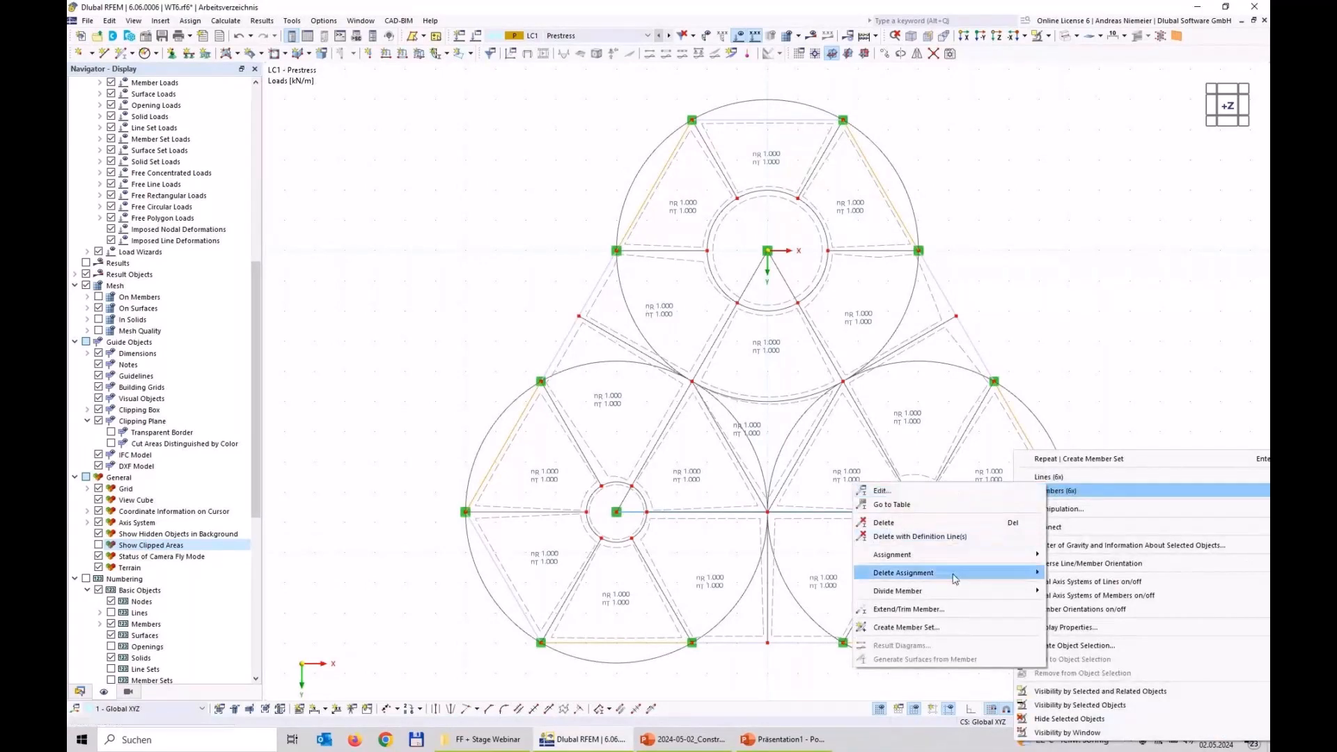
{"action": "left_click", "coordinate": [951, 631]}
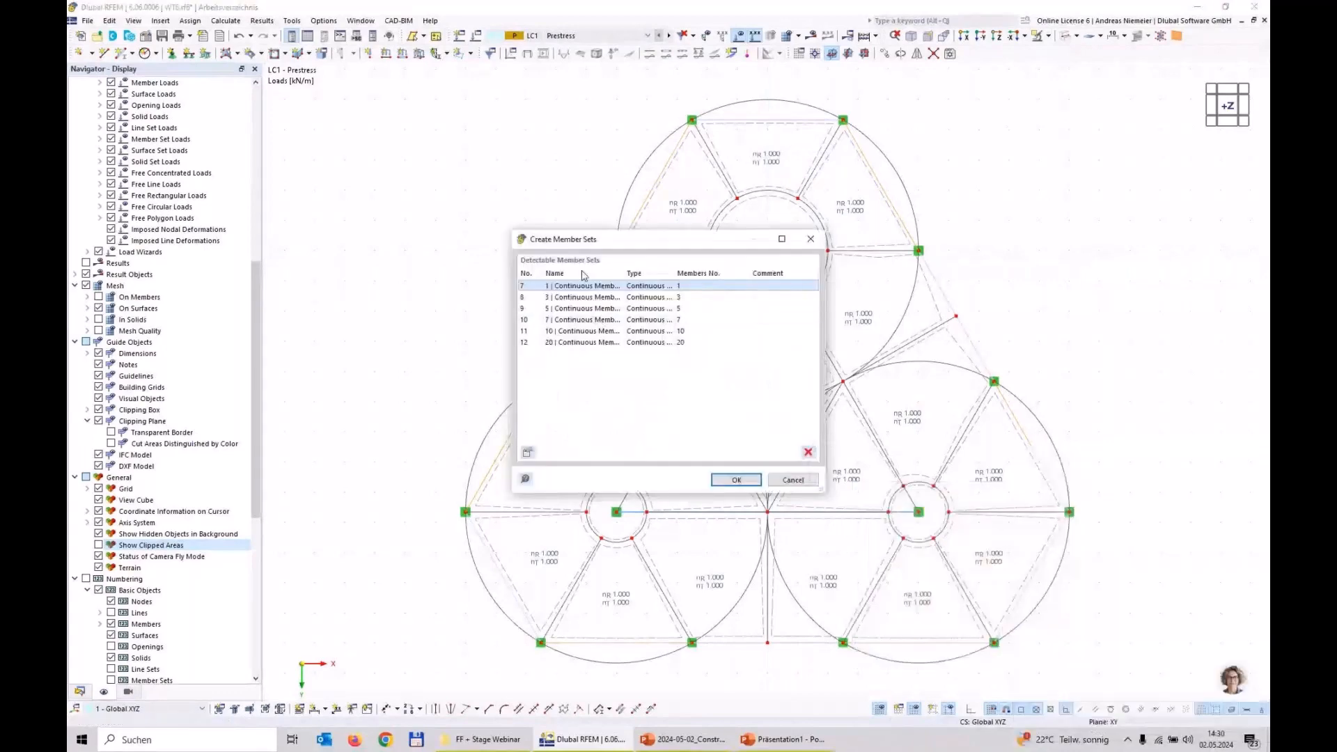
{"action": "left_click", "coordinate": [734, 480]}
Show the list of member sets in the model data and check the sets created.
{"action": "left_click", "coordinate": [82, 691]}
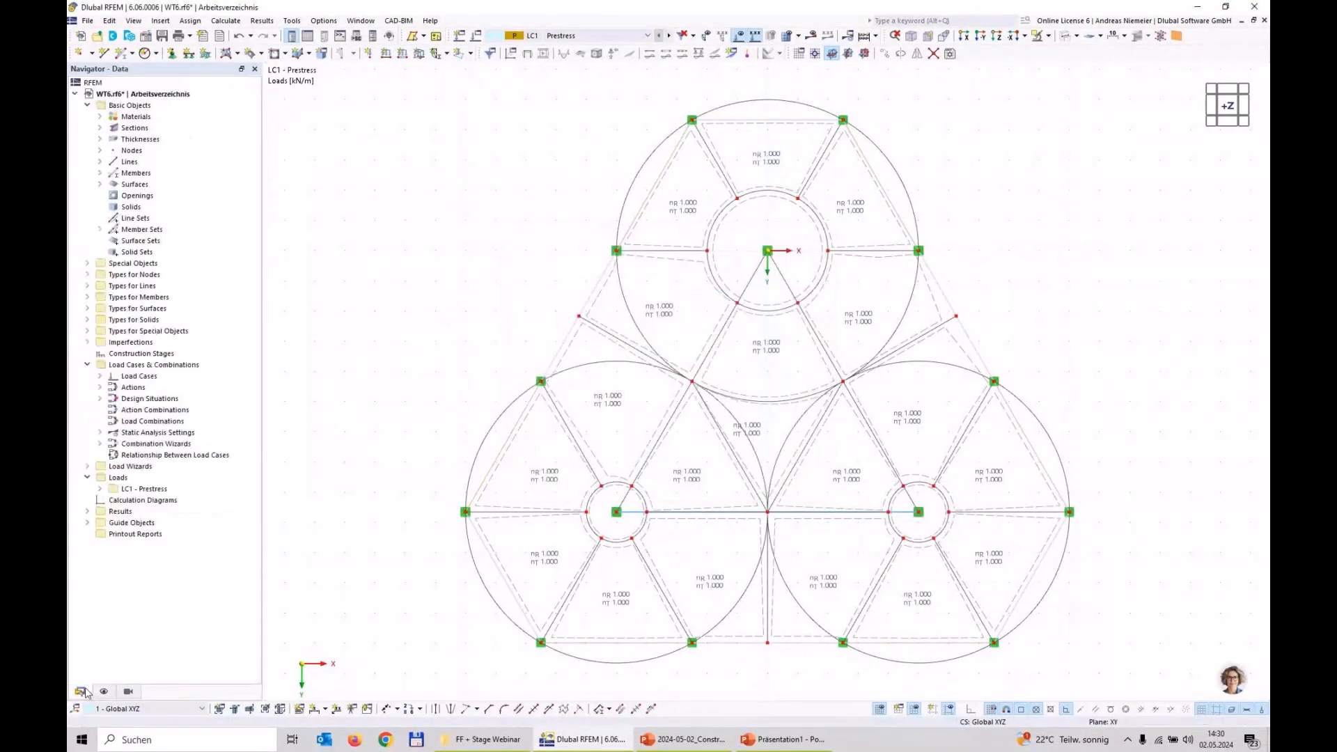
{"action": "left_click", "coordinate": [100, 229]}
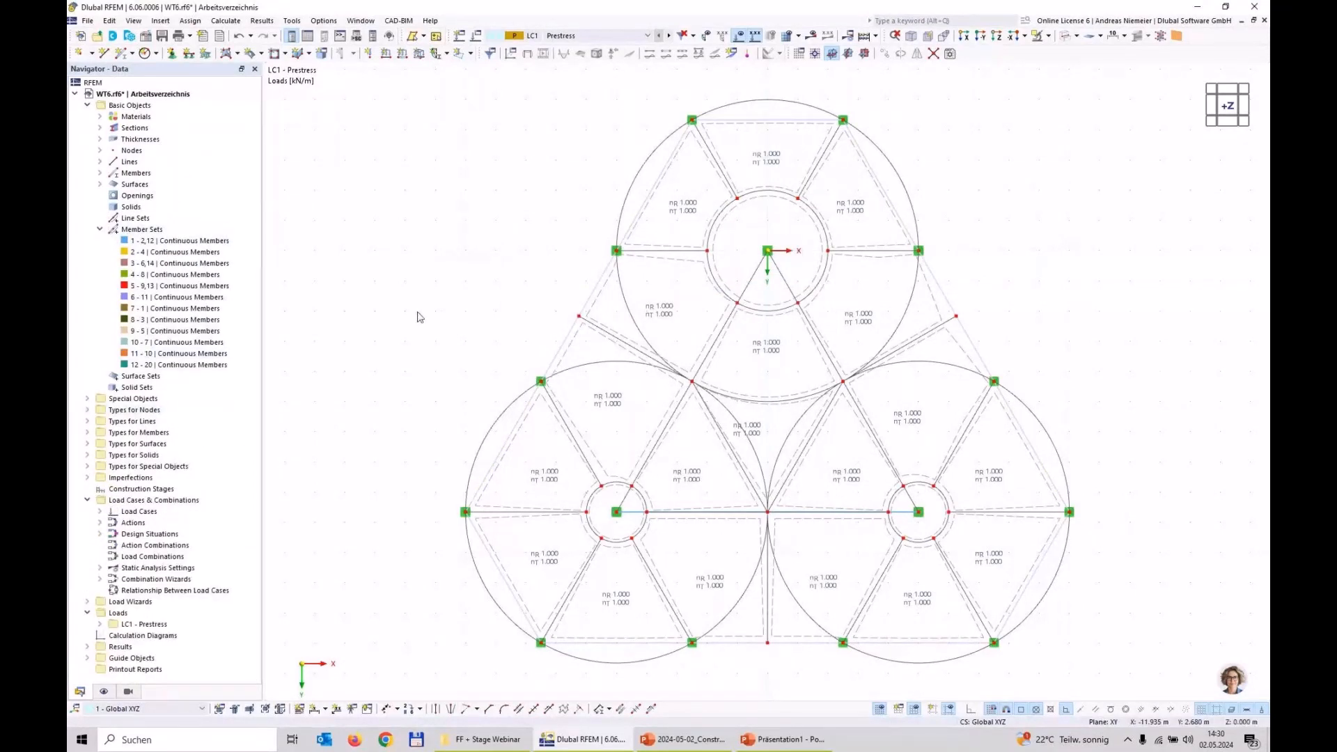
{"action": "scroll", "coordinate": [375, 305], "scroll_direction": "down", "scroll_amount": 2}
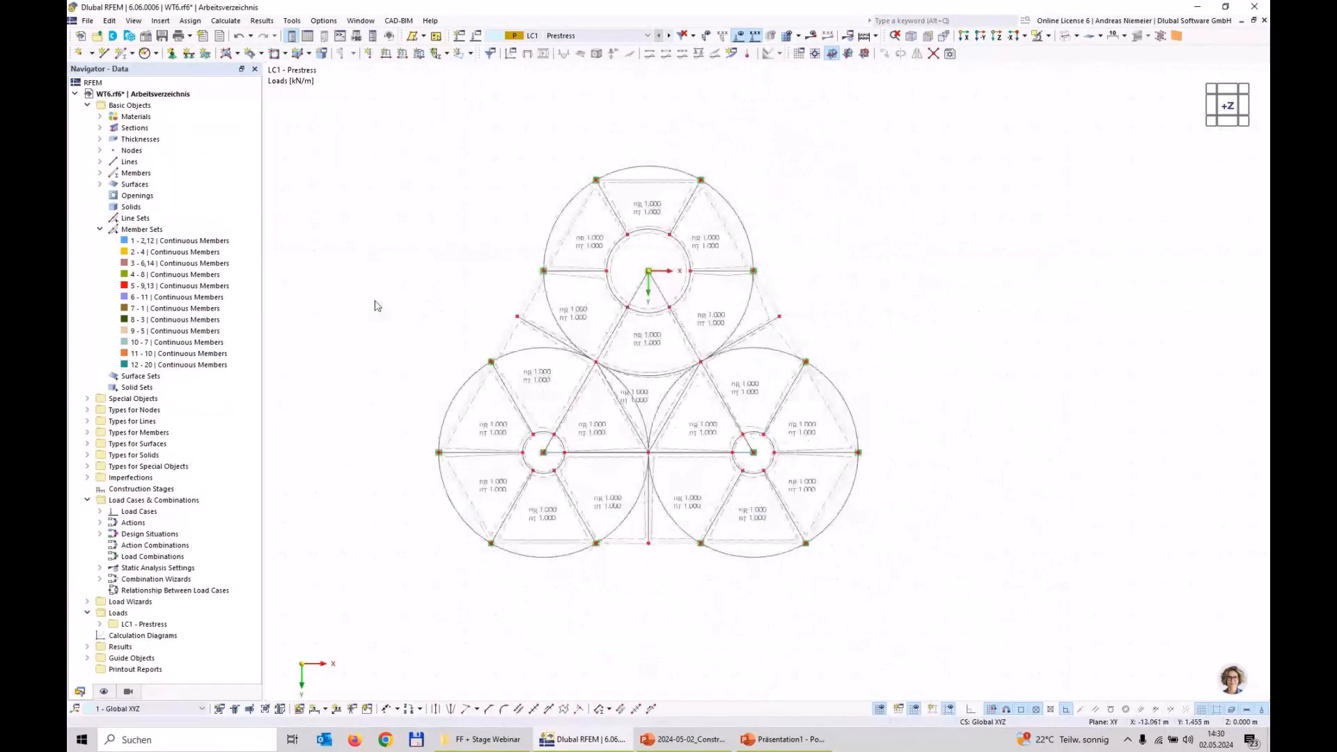
Start a new member set load in LC1 - Prestress with load type Form-Finding.
{"action": "left_click", "coordinate": [403, 56]}
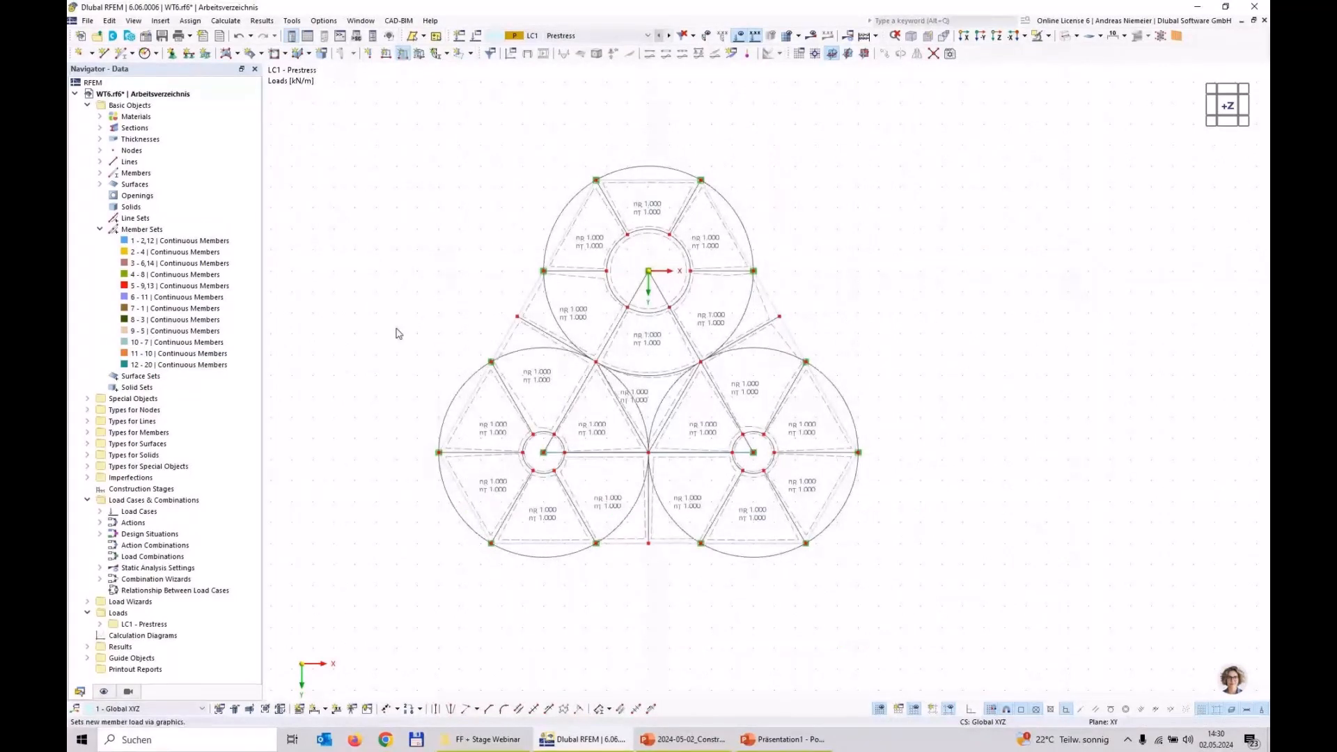
{"action": "key", "text": "Escape"}
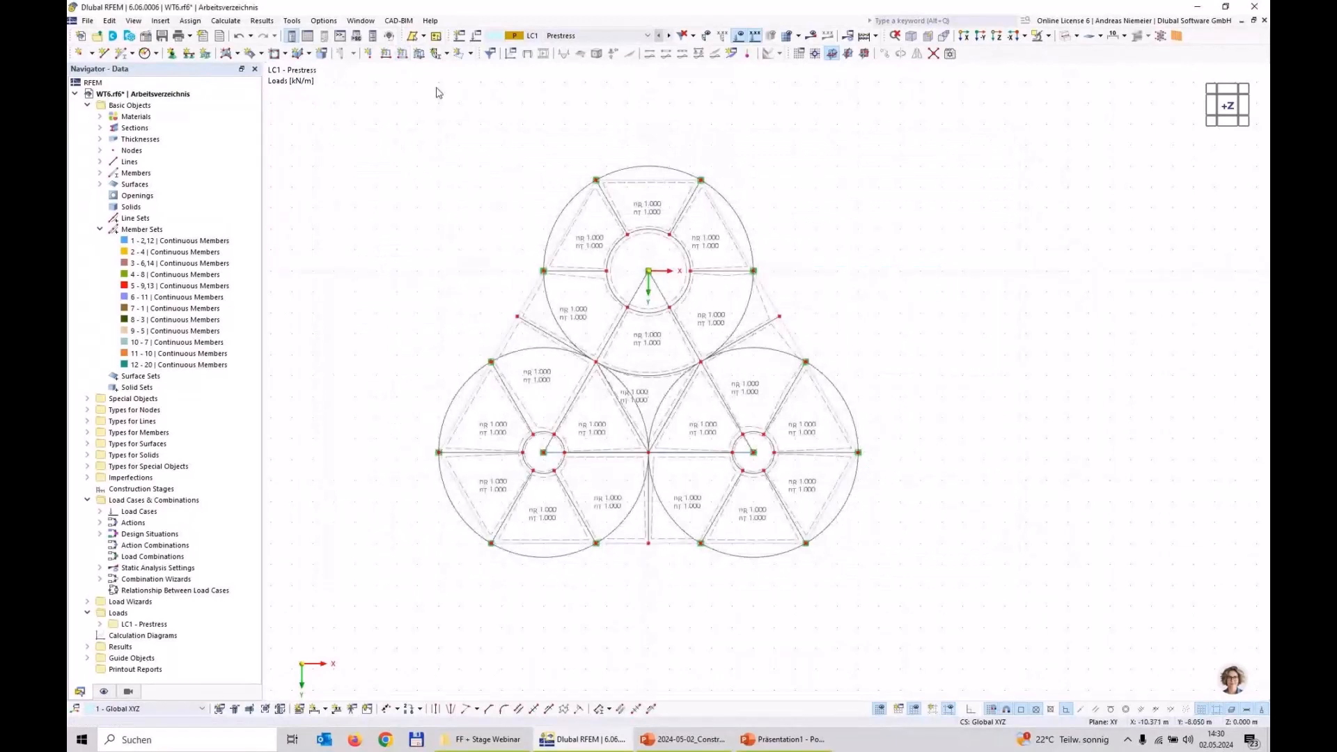
{"action": "left_click", "coordinate": [470, 53]}
{"action": "left_click", "coordinate": [488, 113]}
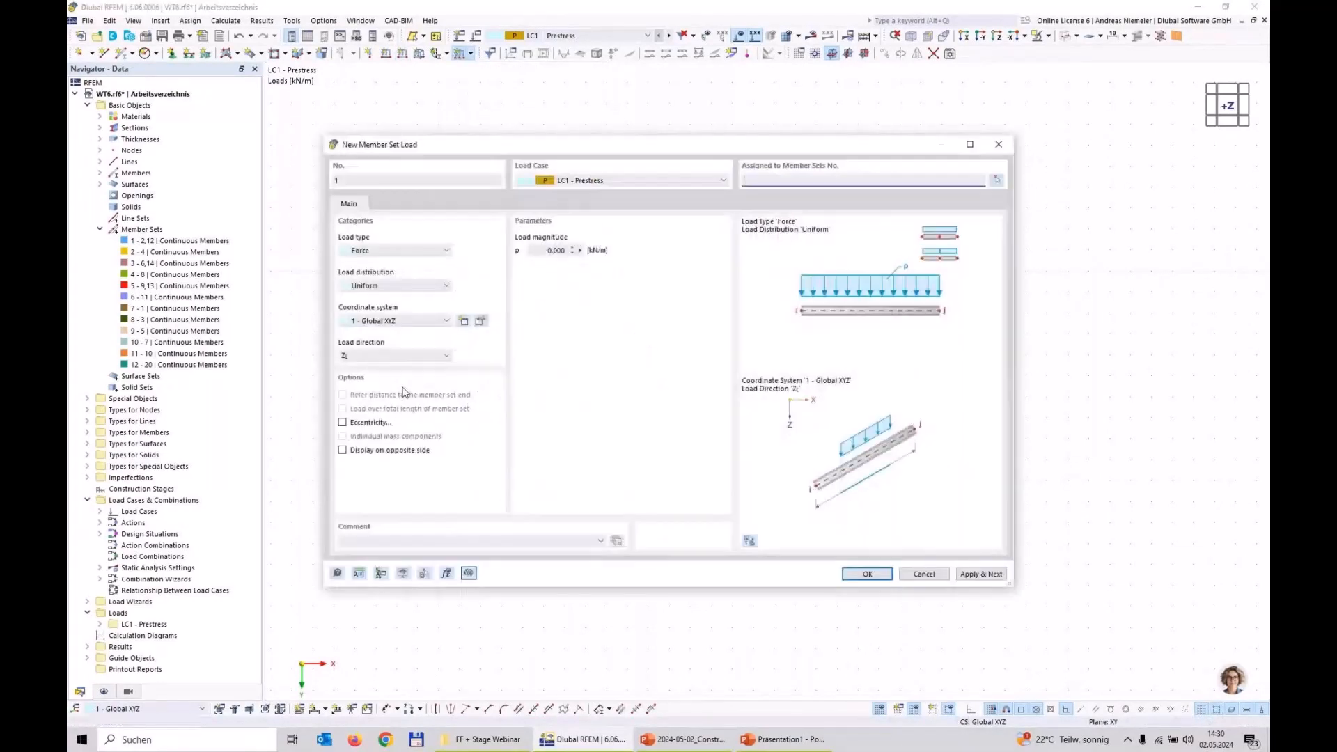
{"action": "left_click", "coordinate": [377, 251]}
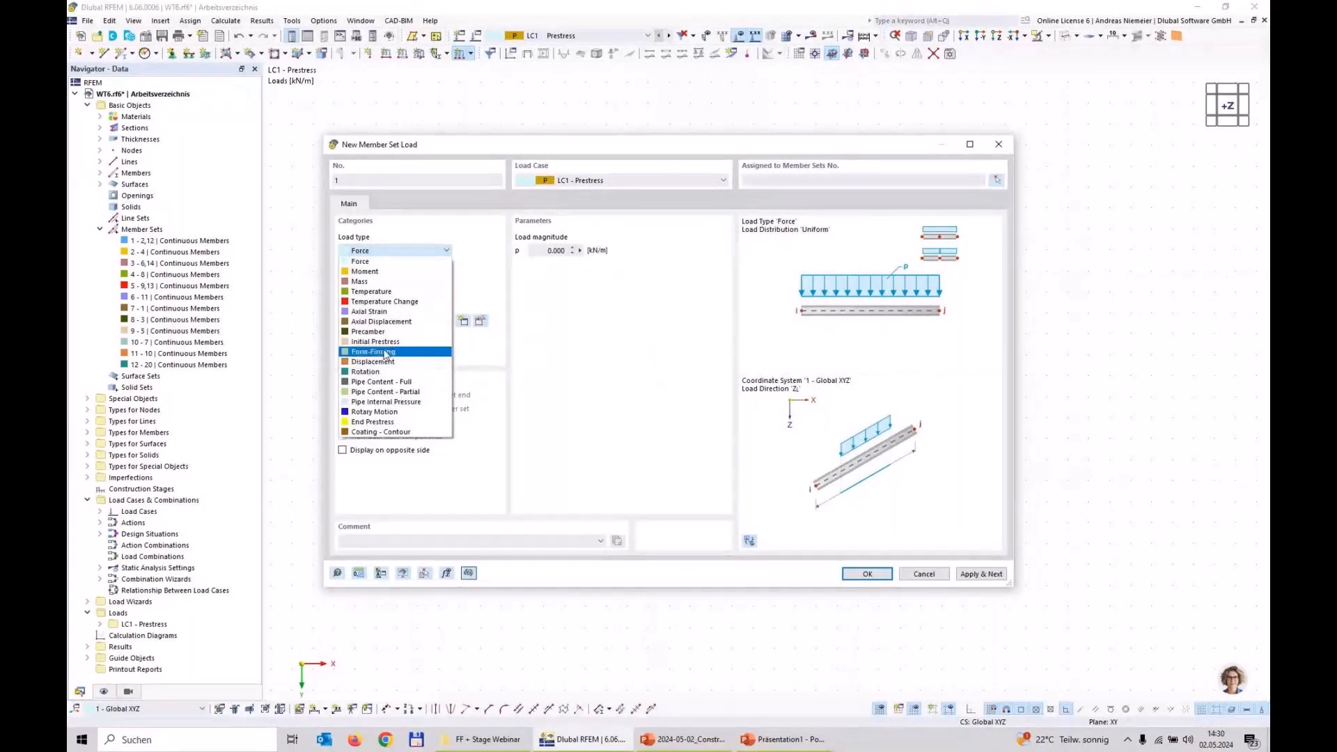
{"action": "left_click", "coordinate": [386, 352]}
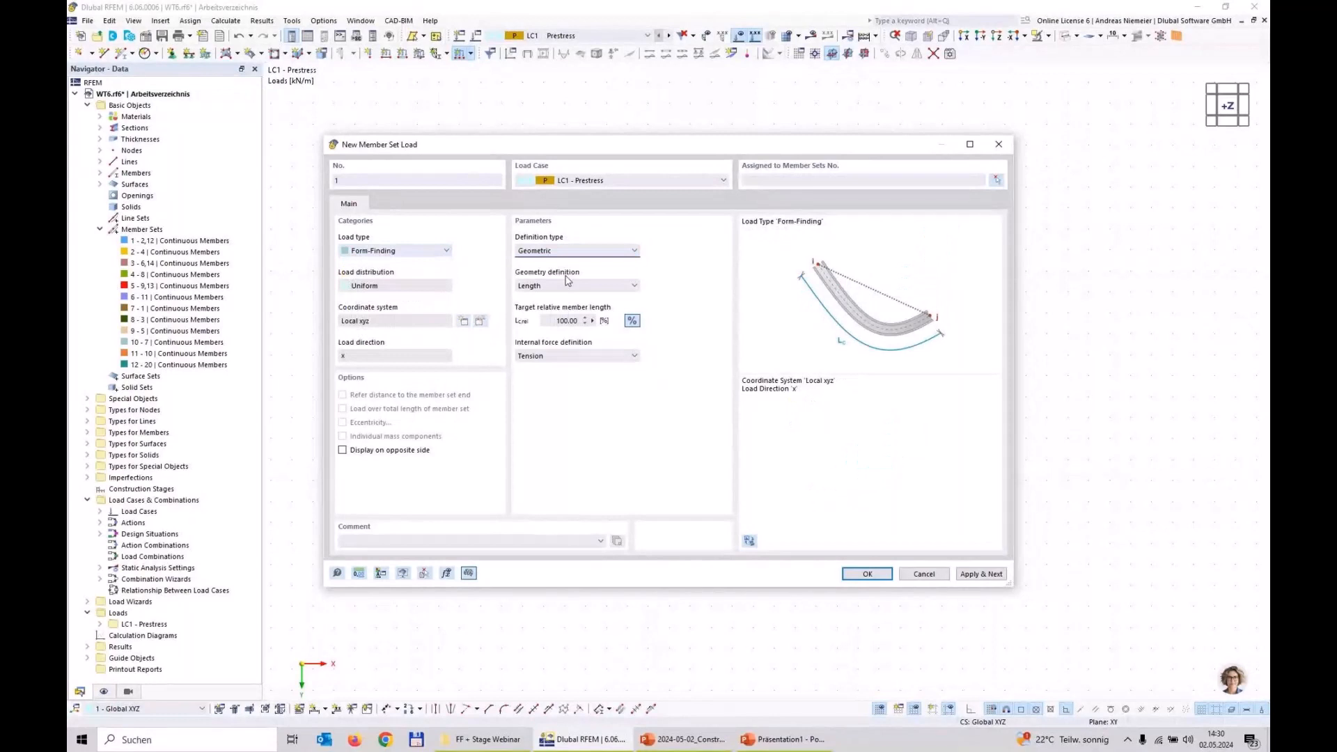
Define the member set load's geometry by Sag with an absolute target sag of 0.5 m.
{"action": "left_click", "coordinate": [567, 285]}
{"action": "left_click", "coordinate": [538, 314]}
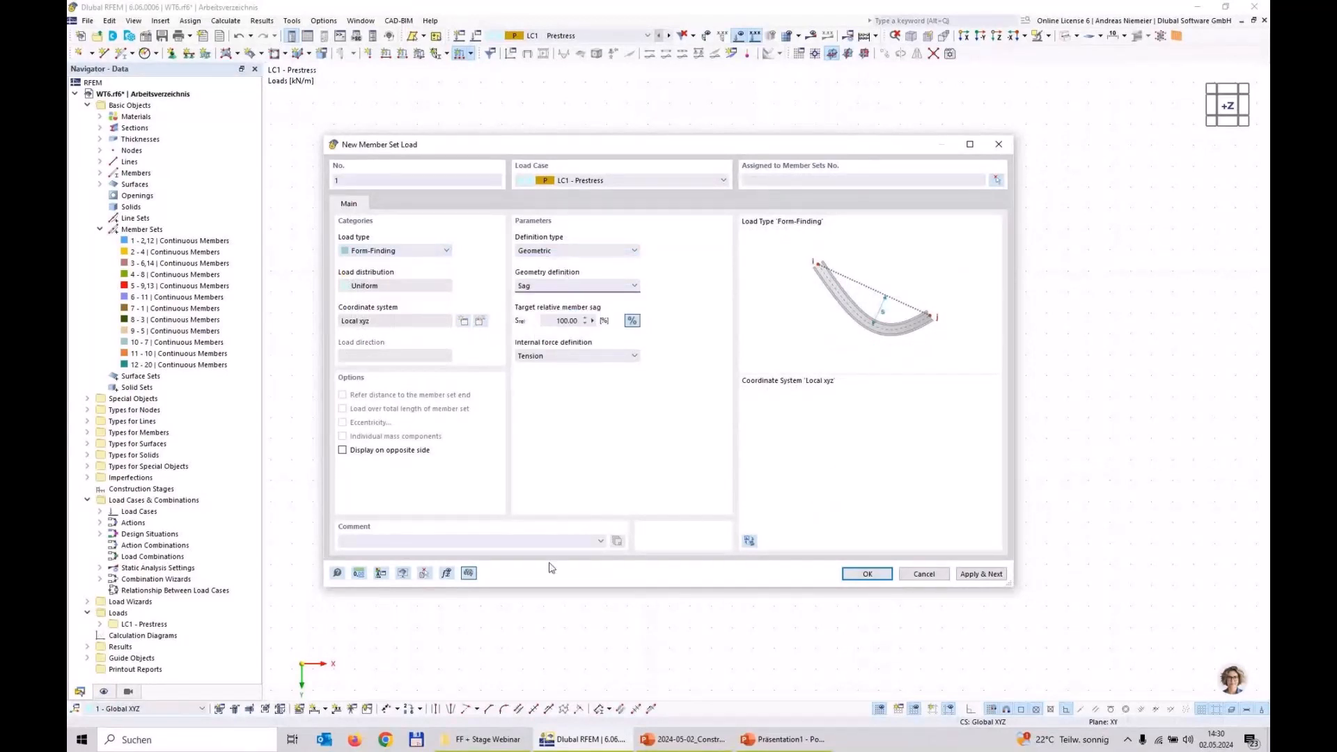
{"action": "left_click", "coordinate": [632, 321]}
{"action": "type", "text": "0,5"}
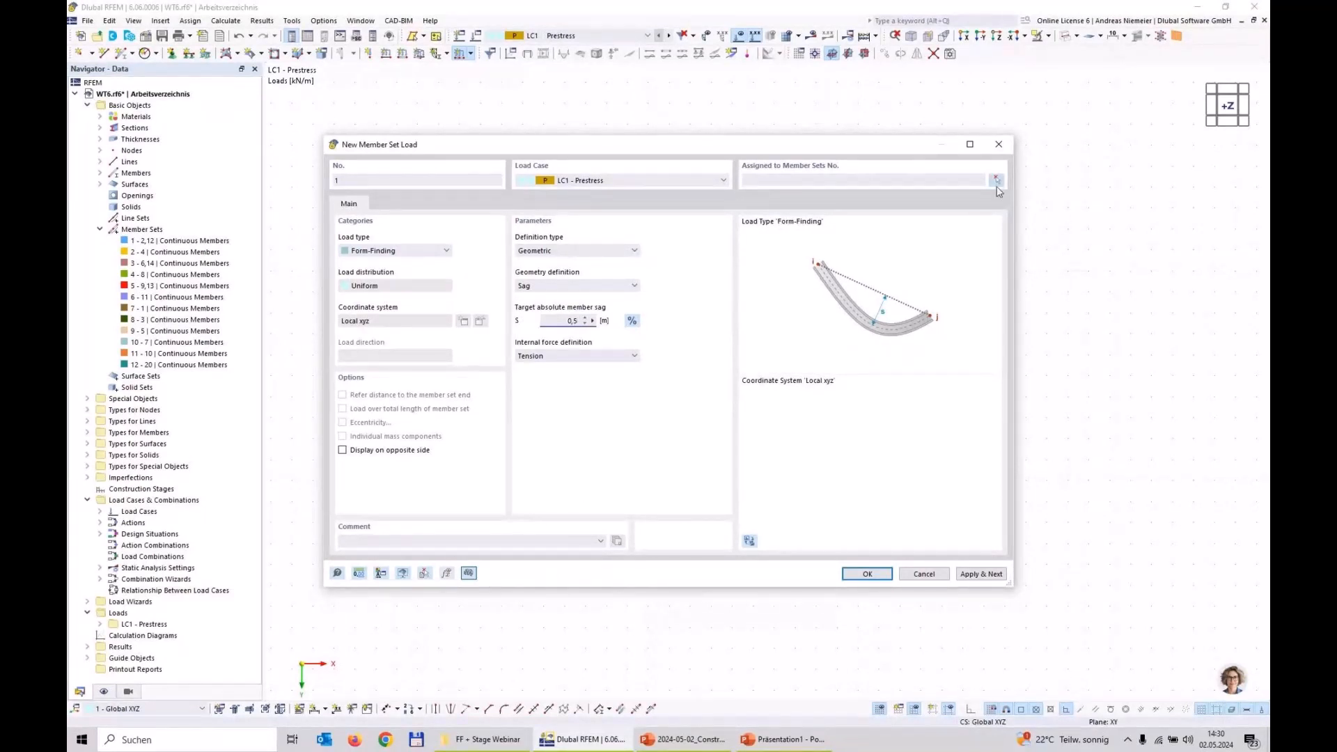
Assign the form-finding sag load to all edge cable member sets 1-12.
{"action": "left_click", "coordinate": [997, 180]}
{"action": "left_click_drag", "start_coordinate": [835, 523], "coordinate": [412, 137]}
{"action": "left_click", "coordinate": [254, 183]}
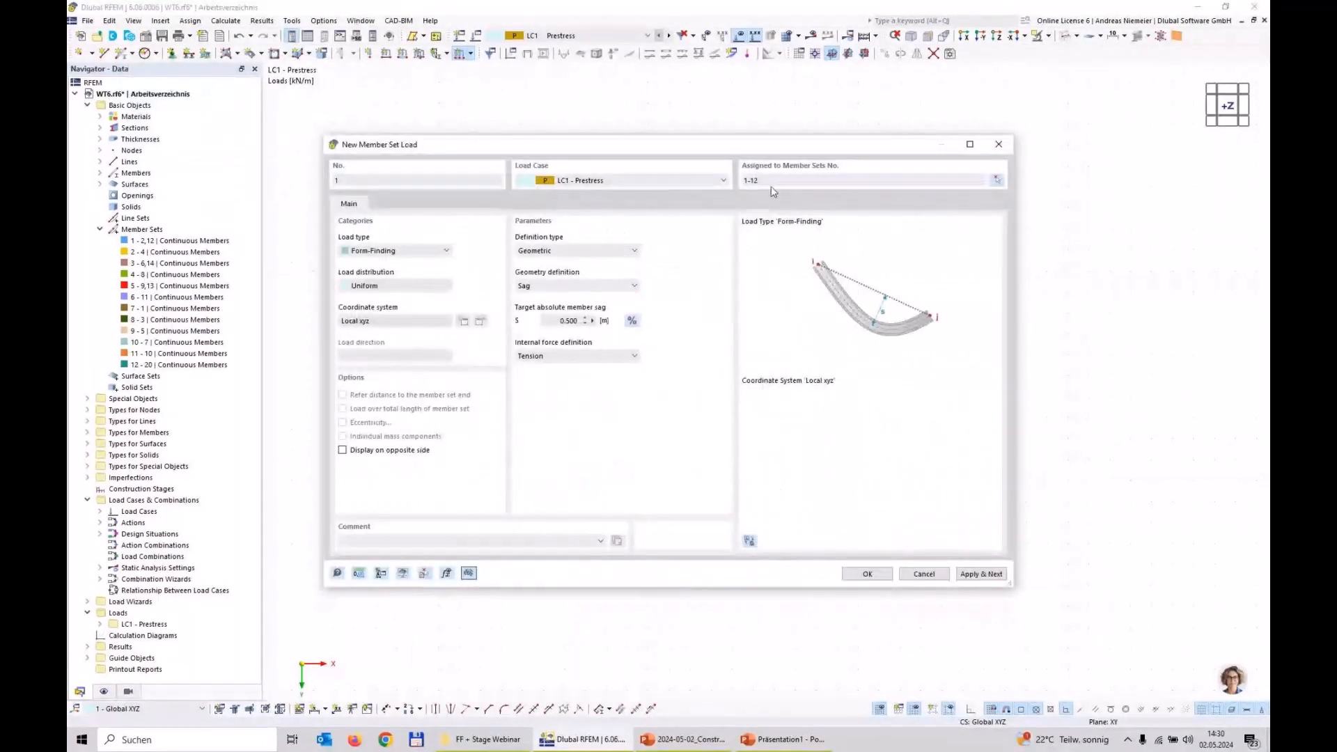
Confirm the new form-finding load on the edge cable member sets and save the model.
{"action": "left_click", "coordinate": [855, 574]}
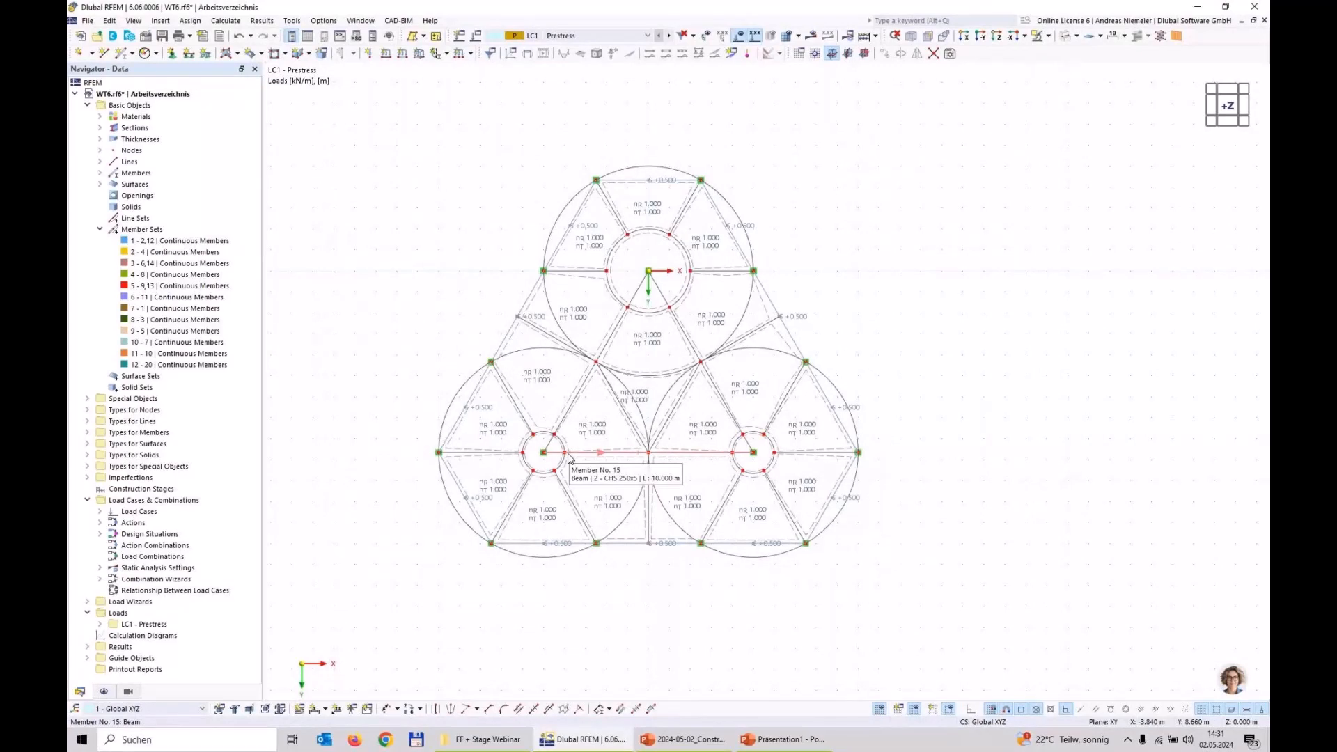
{"action": "key", "text": "ctrl+s"}
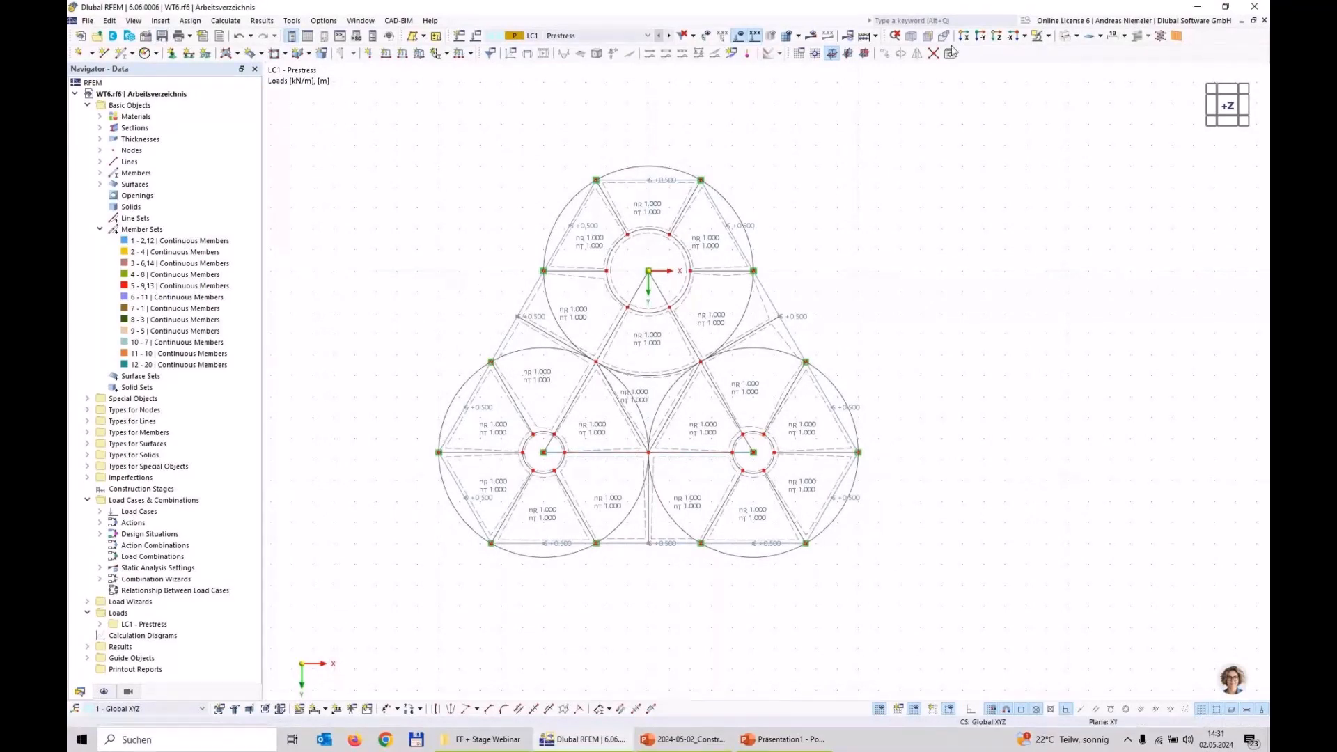
Calculate LC1 - Prestress and hide the load symbols on the form-found displacement results.
{"action": "left_click", "coordinate": [918, 41]}
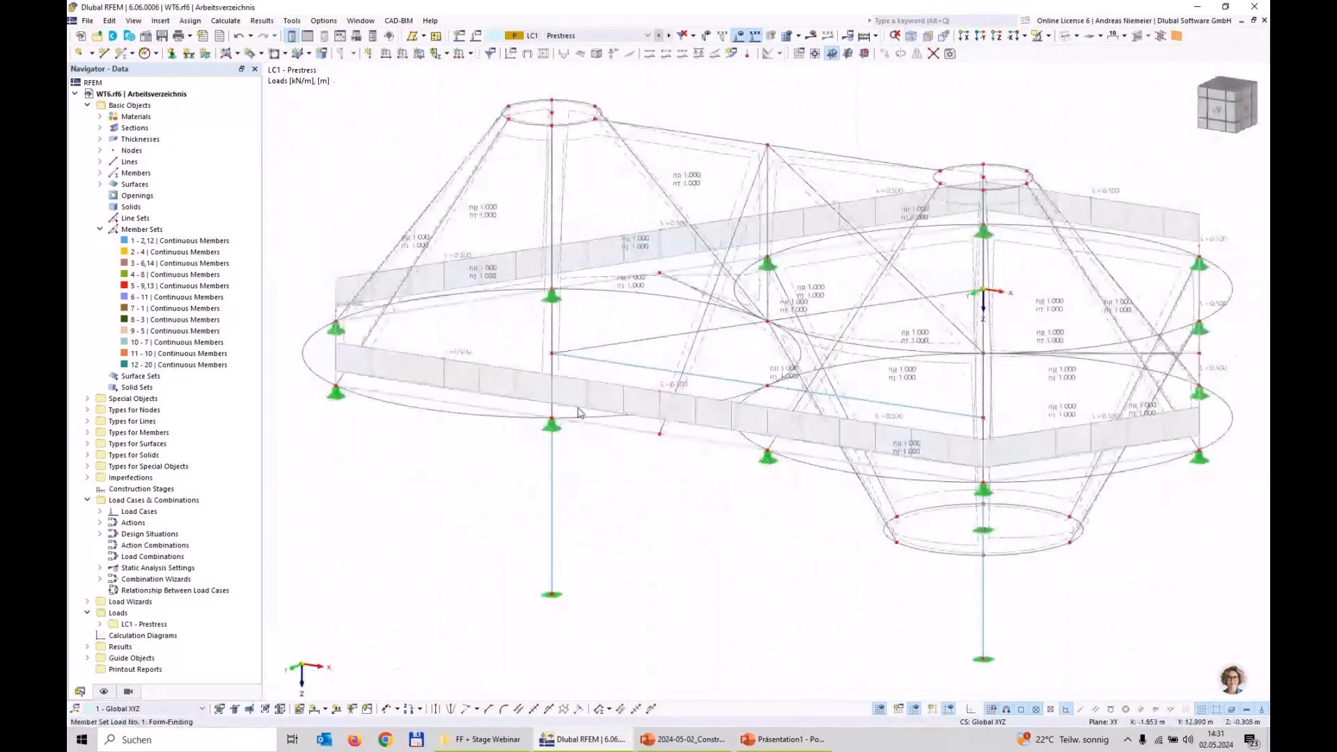
{"action": "key", "text": "ctrl+F5"}
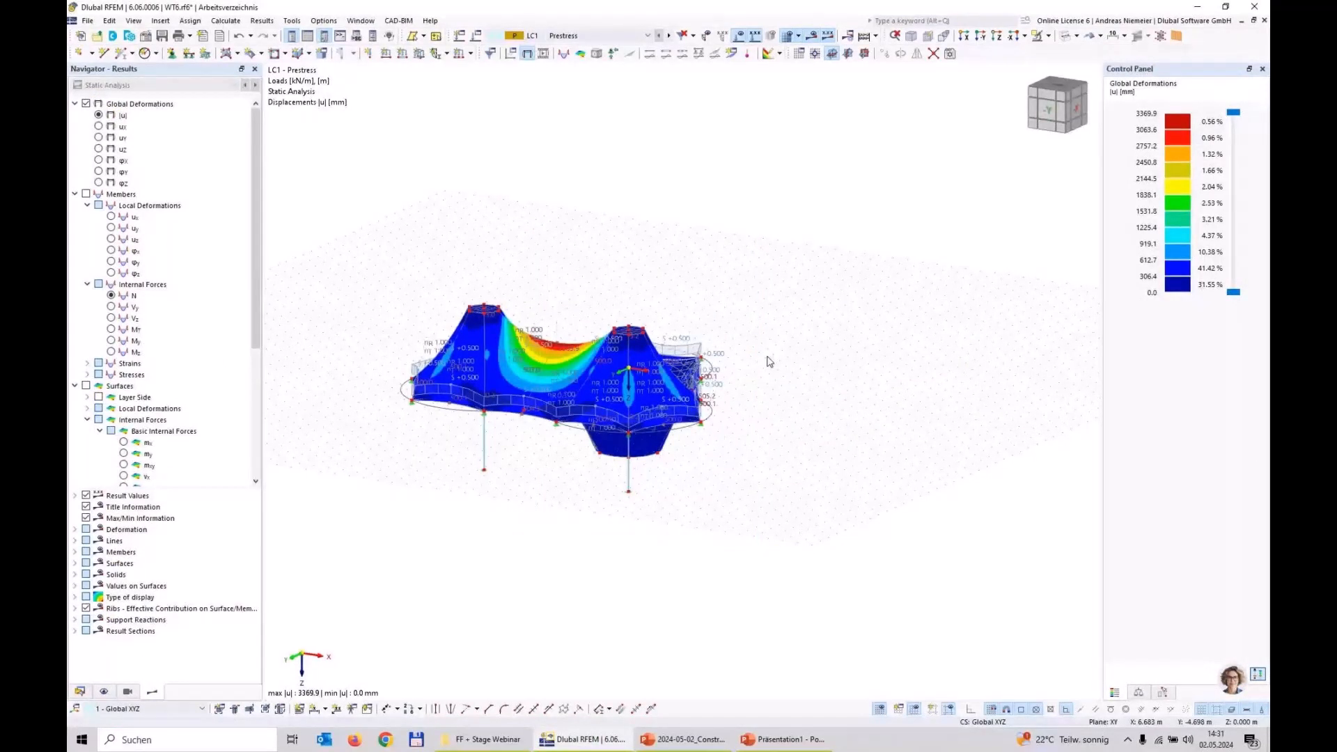
{"action": "middle_click_drag", "start_coordinate": [769, 362], "coordinate": [622, 281], "text": "ctrl"}
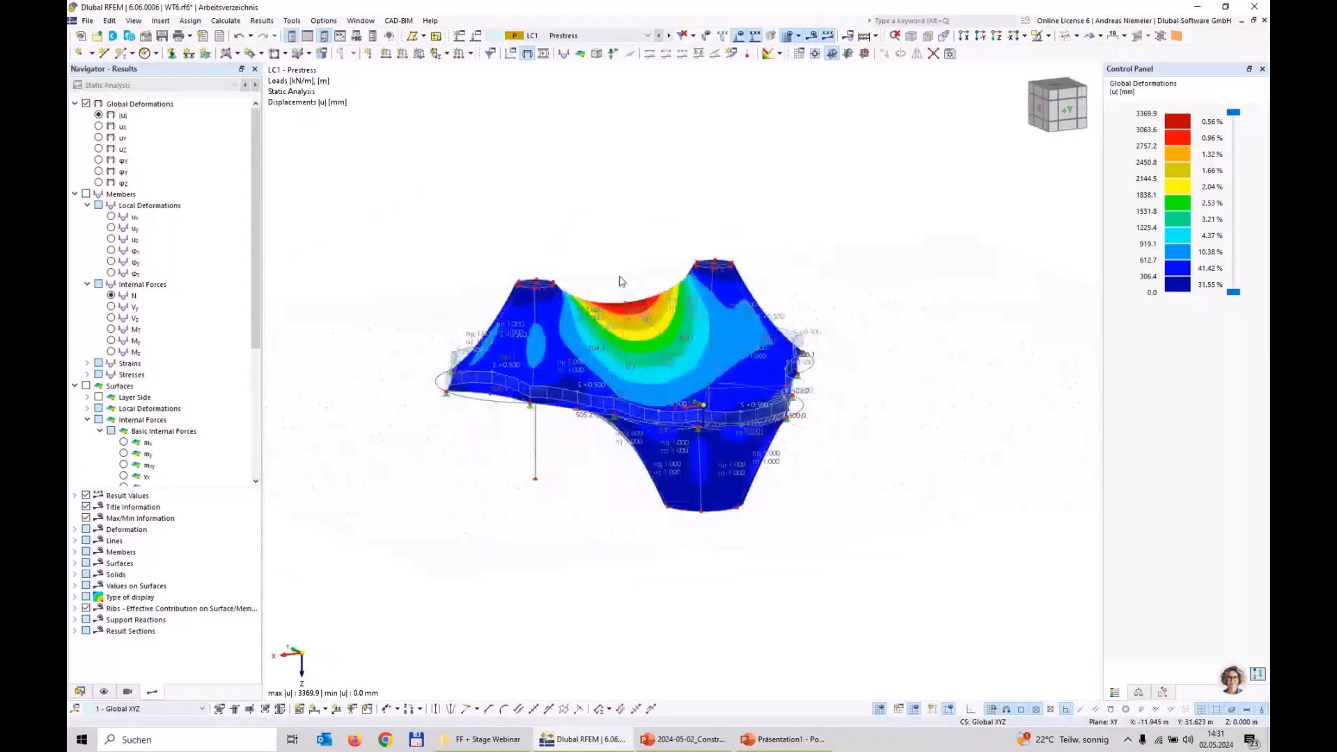
{"action": "left_click", "coordinate": [739, 36]}
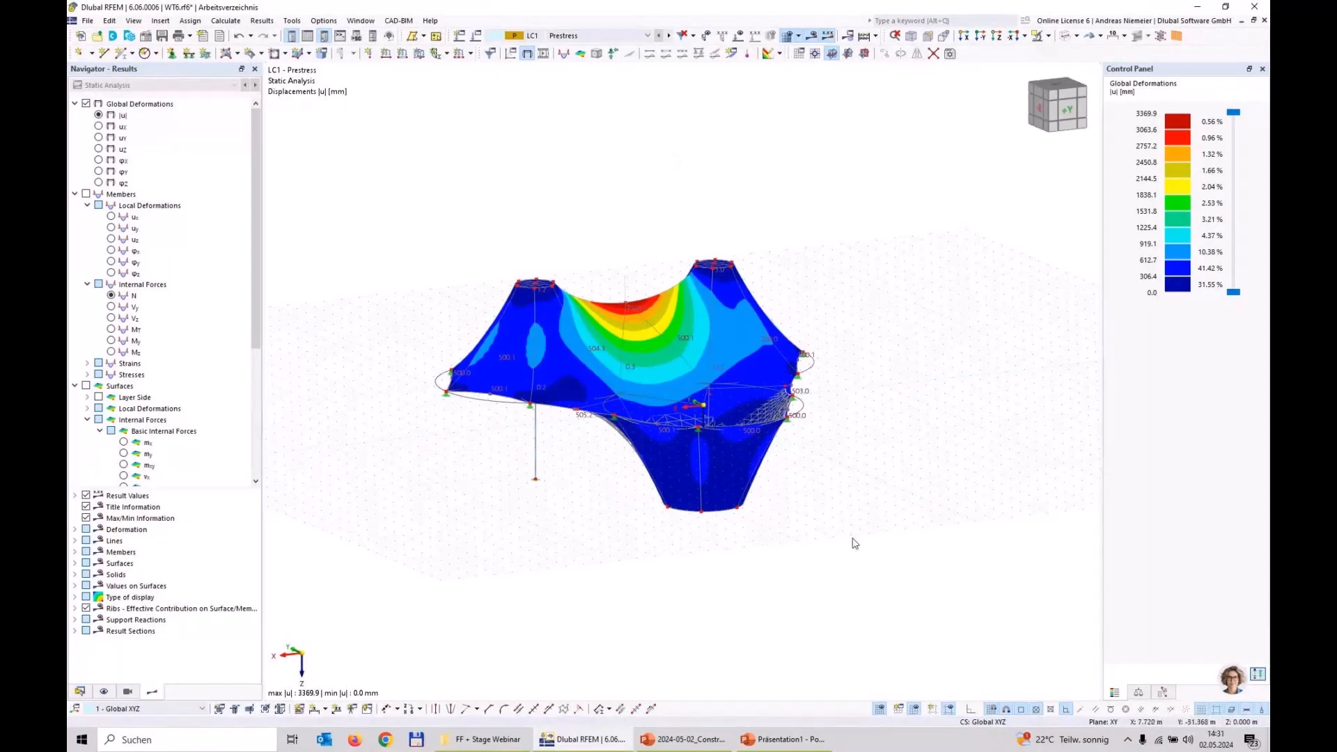
{"action": "middle_click_drag", "start_coordinate": [856, 480], "coordinate": [821, 313], "text": "ctrl"}
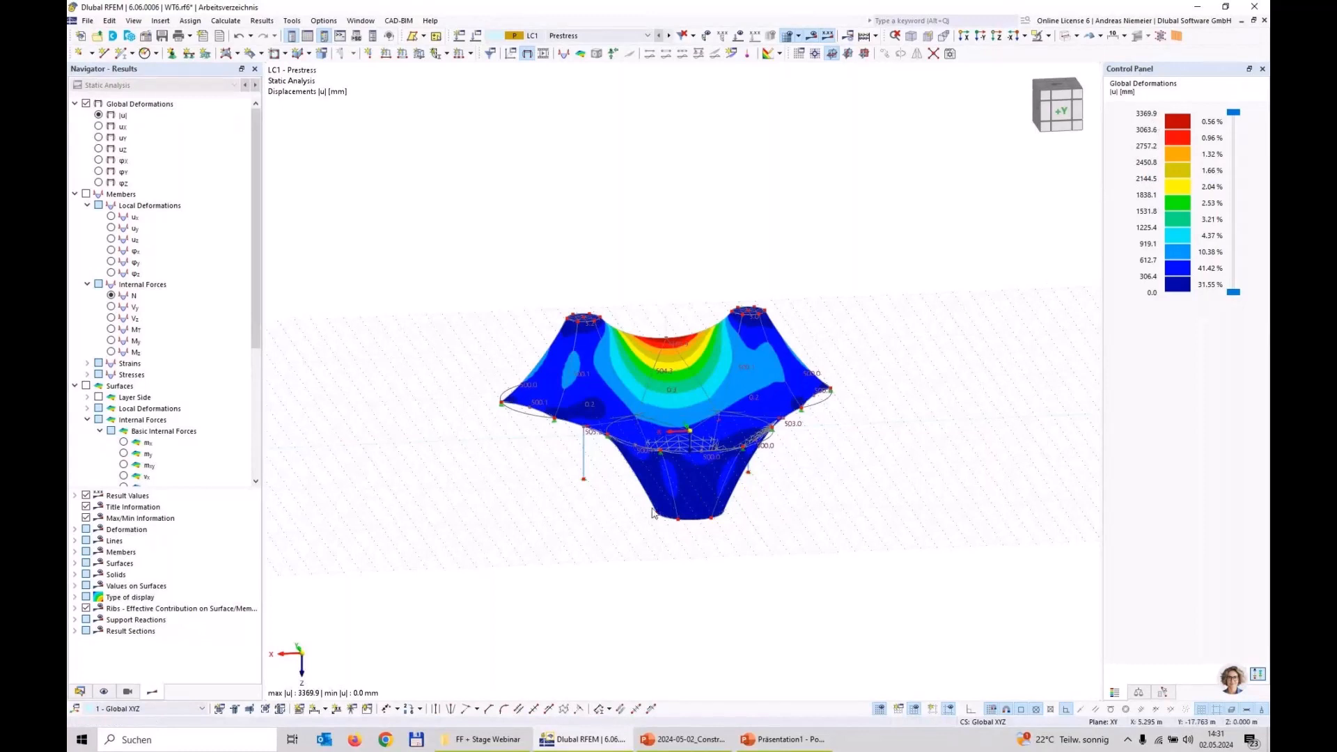
Set the general deformation display factor to 1.00 and inspect the form-found membrane up close.
{"action": "left_click", "coordinate": [1139, 694]}
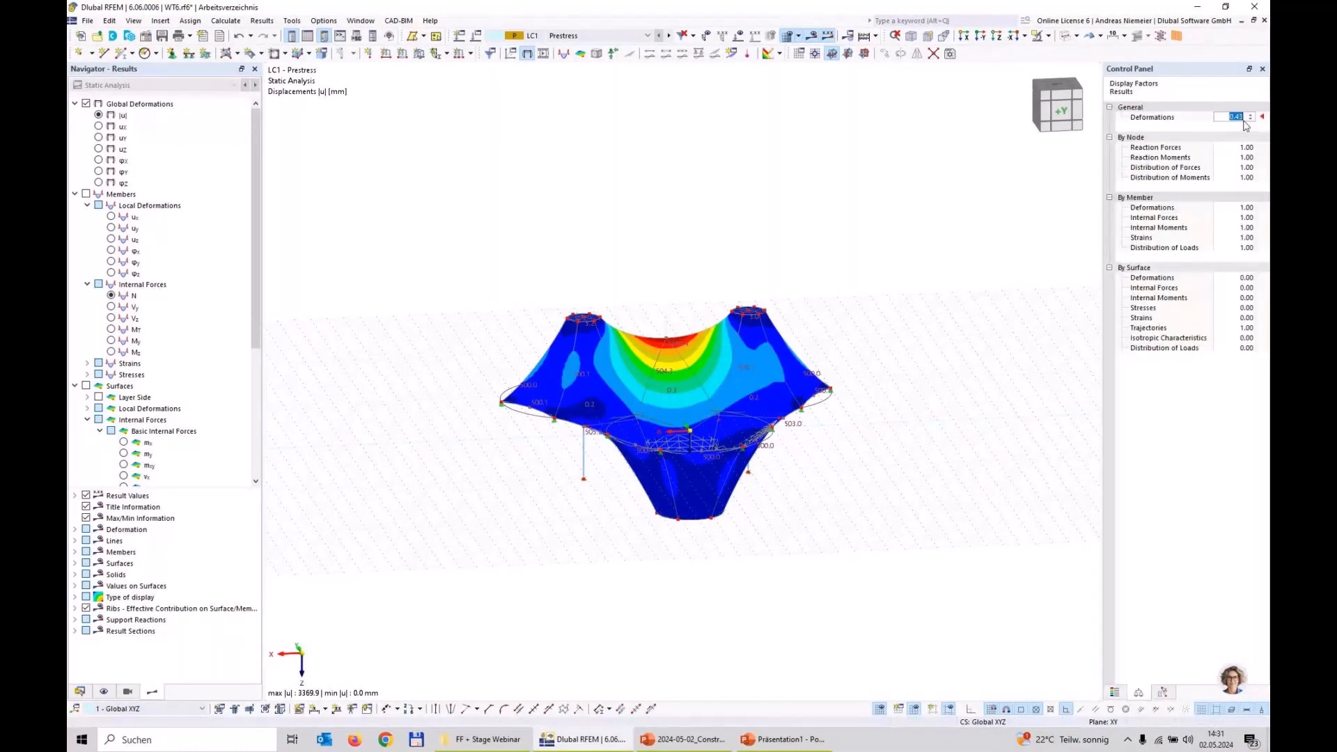
{"action": "type", "text": "1"}
{"action": "key", "text": "Return"}
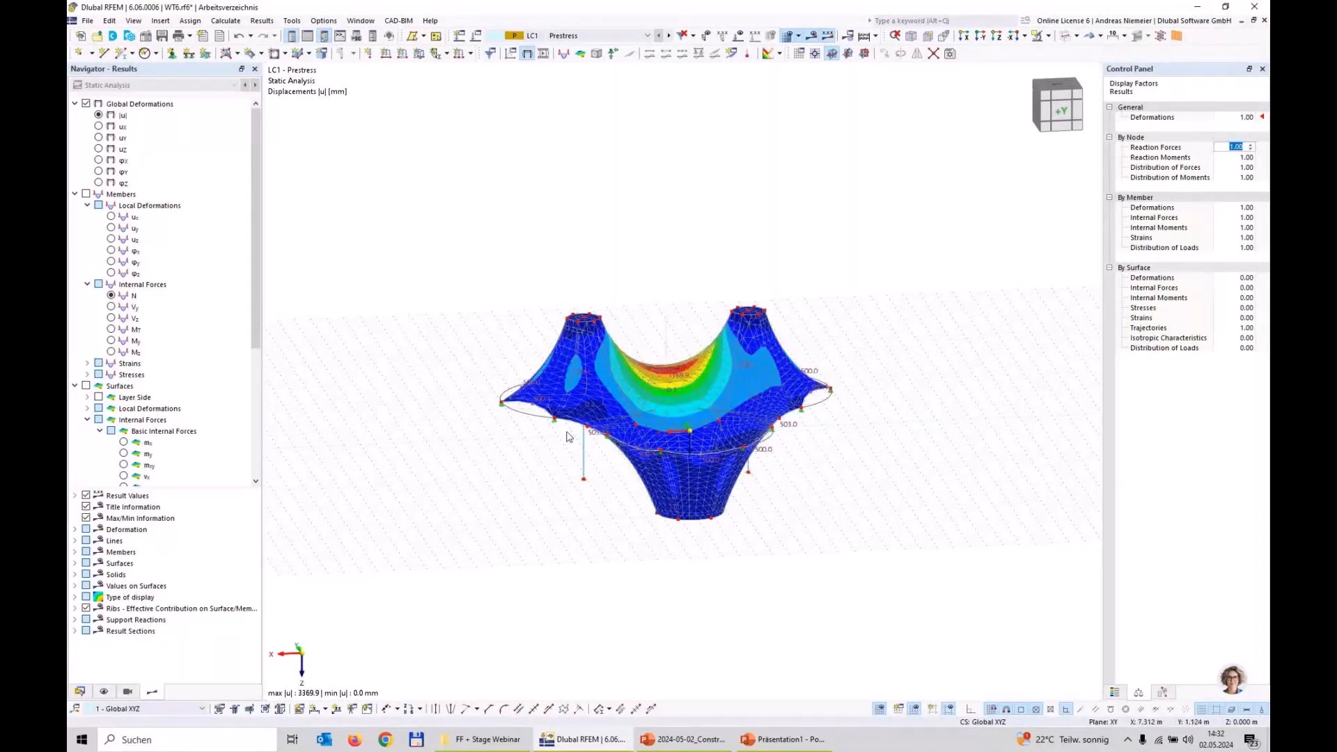
{"action": "scroll", "coordinate": [643, 389], "scroll_direction": "up", "scroll_amount": 3}
{"action": "scroll", "coordinate": [643, 385], "scroll_direction": "up", "scroll_amount": 2}
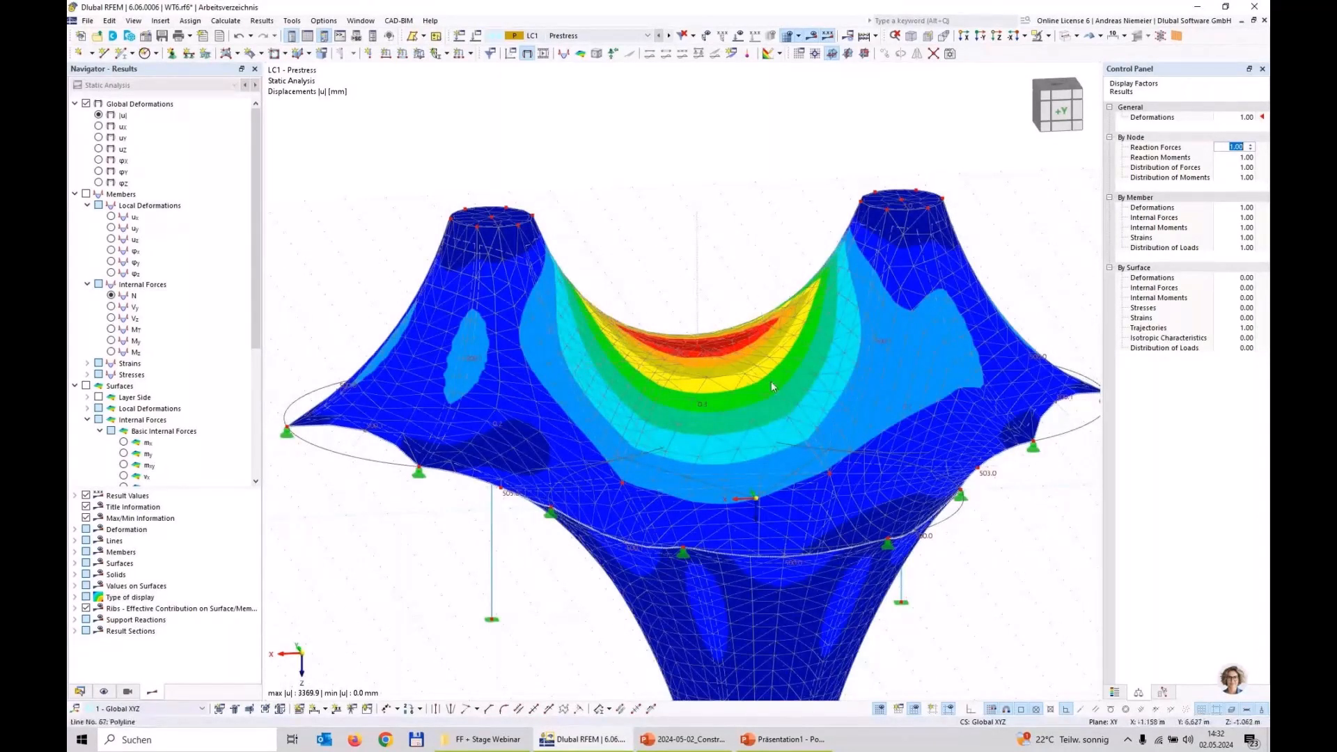
Show the FE mesh on the original shape to compare it with the form-found membrane, then return to the deformed mesh.
{"action": "left_click", "coordinate": [1103, 36]}
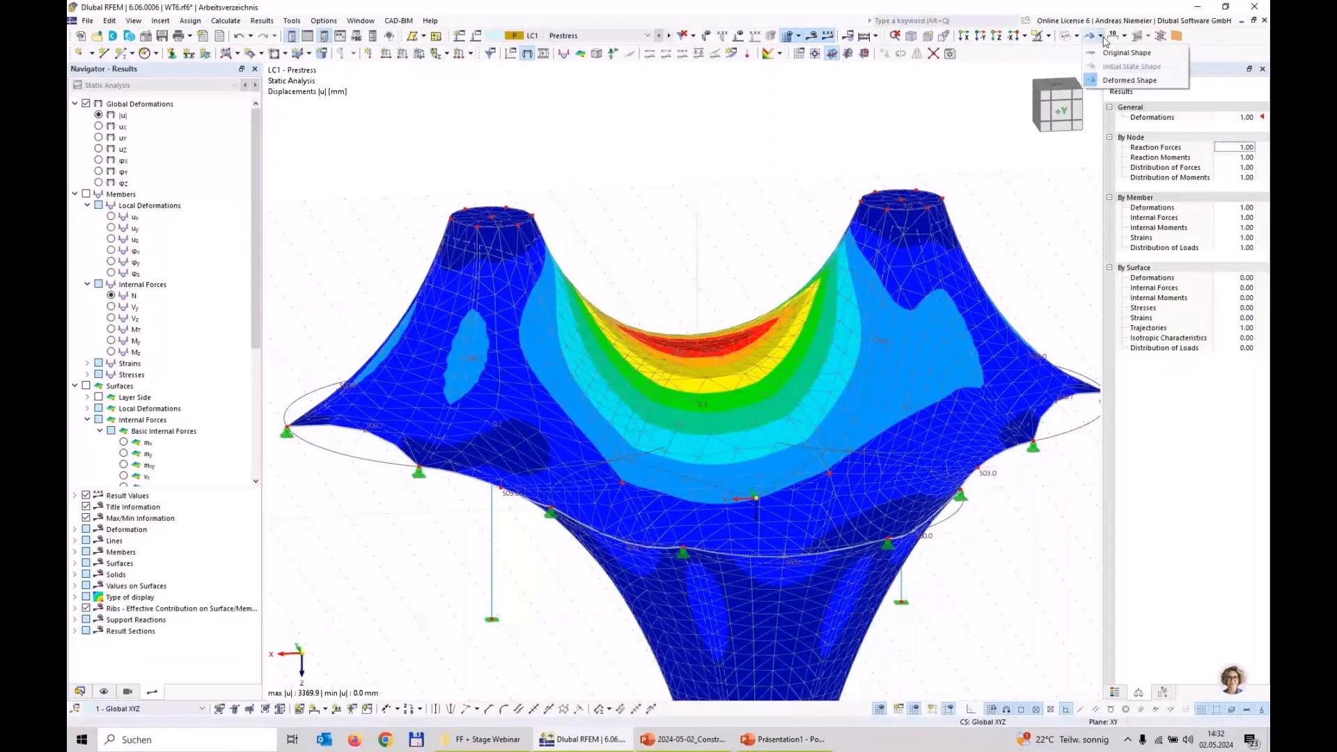
{"action": "left_click", "coordinate": [1118, 56]}
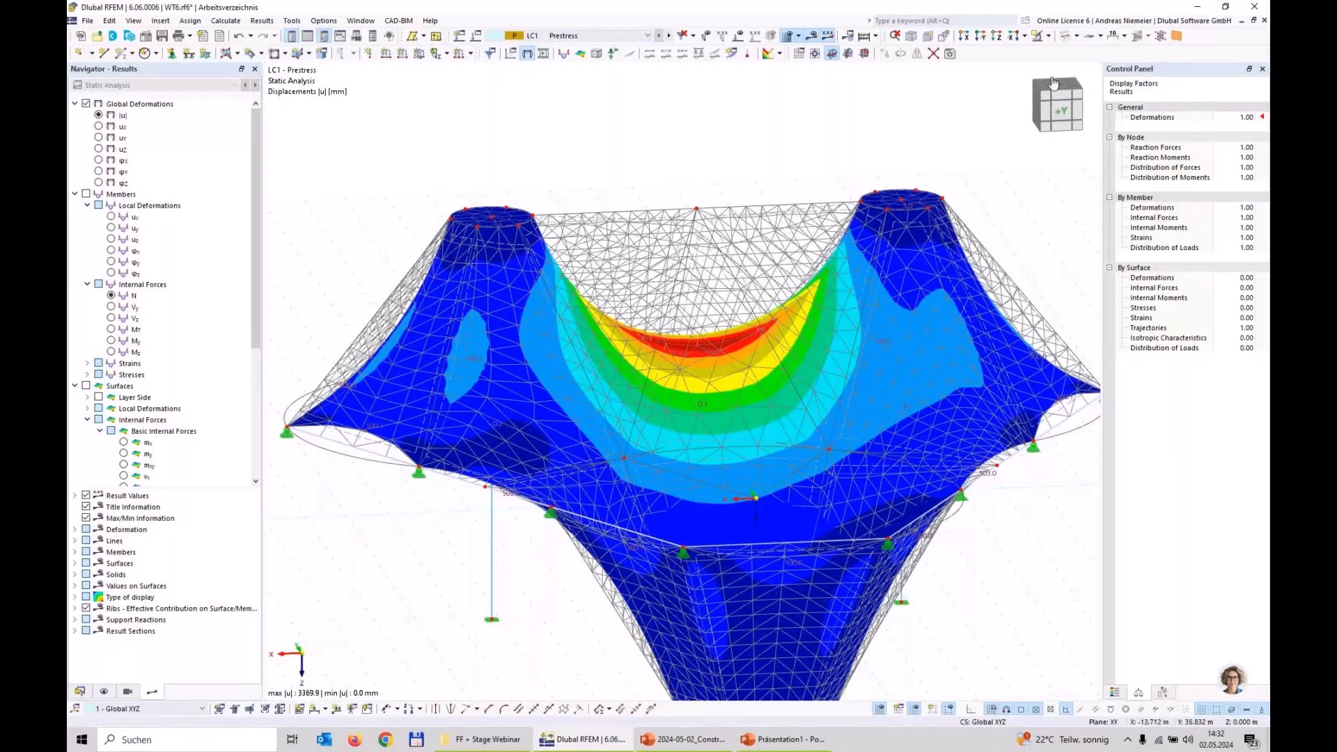
{"action": "scroll", "coordinate": [772, 172], "scroll_direction": "down", "scroll_amount": 3}
{"action": "scroll", "coordinate": [771, 172], "scroll_direction": "down", "scroll_amount": 1}
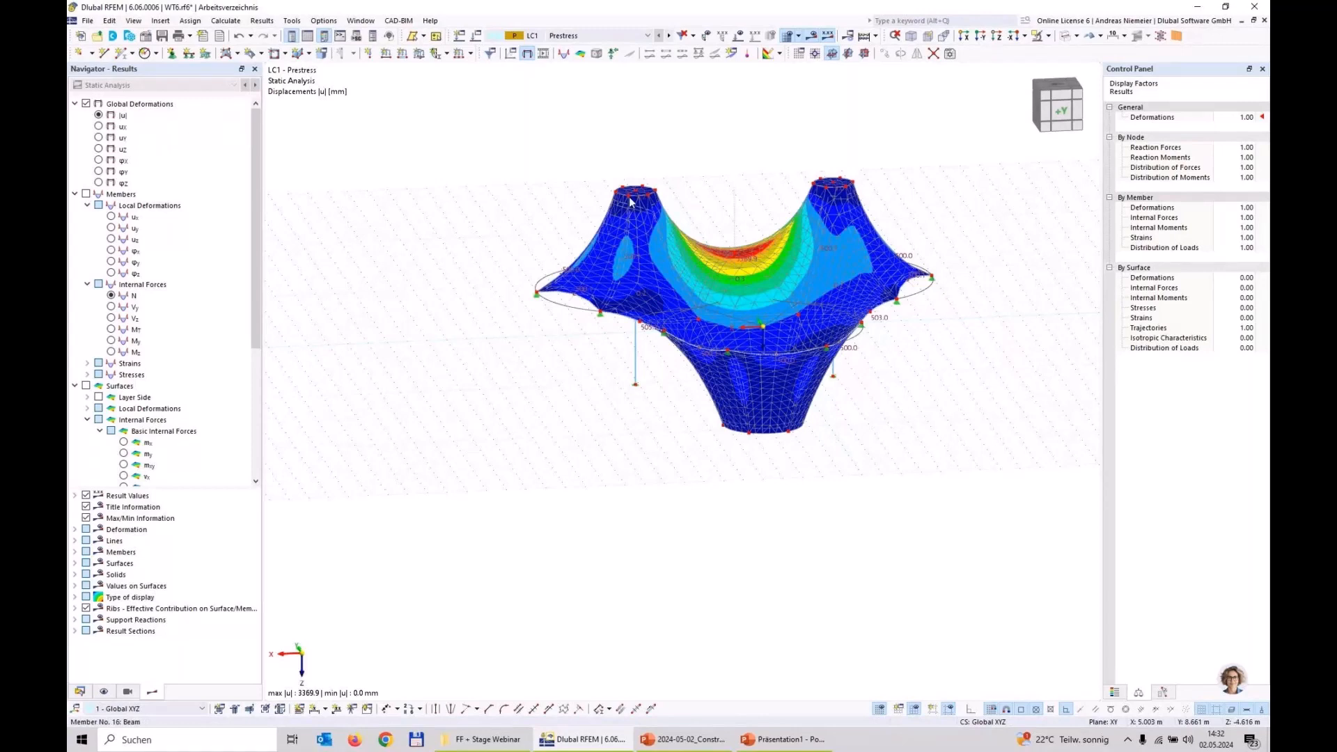
Find the shape results of the surfaces, such as contour lines and inclination.
{"action": "scroll", "coordinate": [147, 395], "scroll_direction": "down", "scroll_amount": 6}
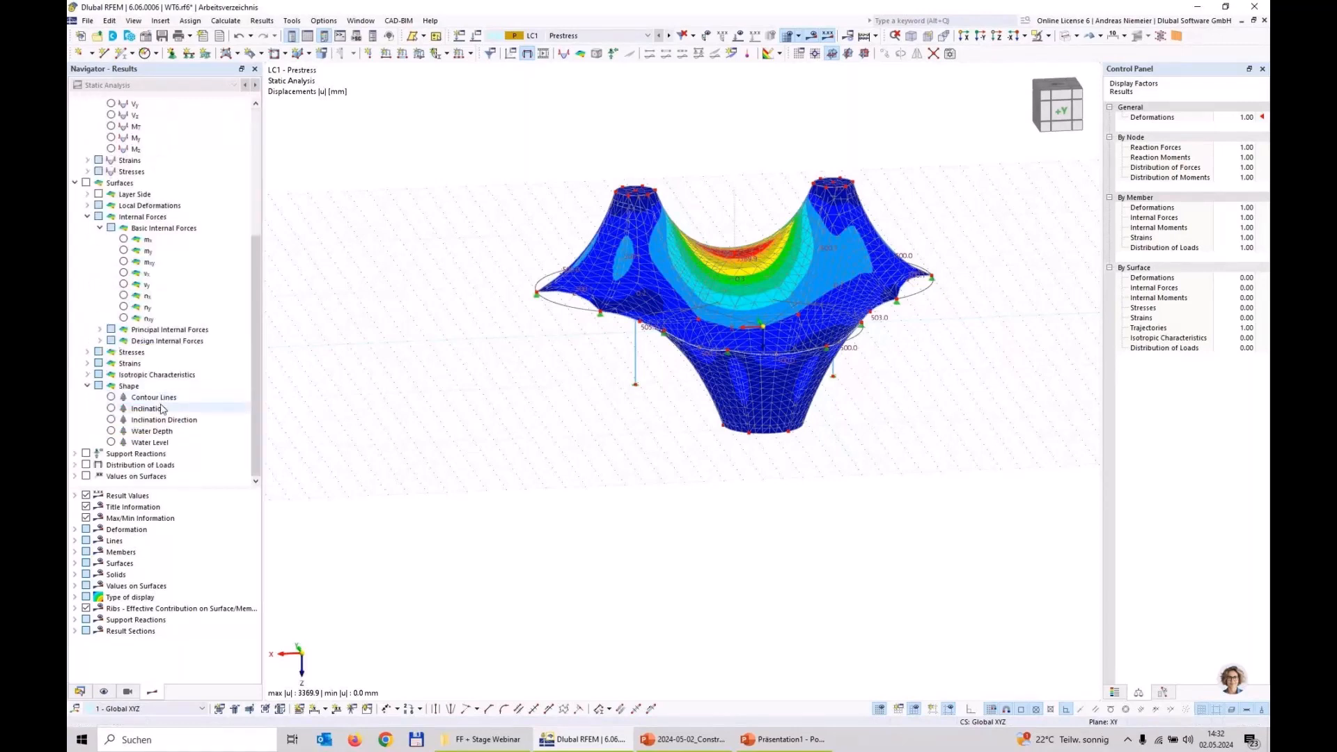
Examine the membrane surfaces' shape contour lines and their axial forces nx and ny under LC1.
{"action": "left_click", "coordinate": [112, 397]}
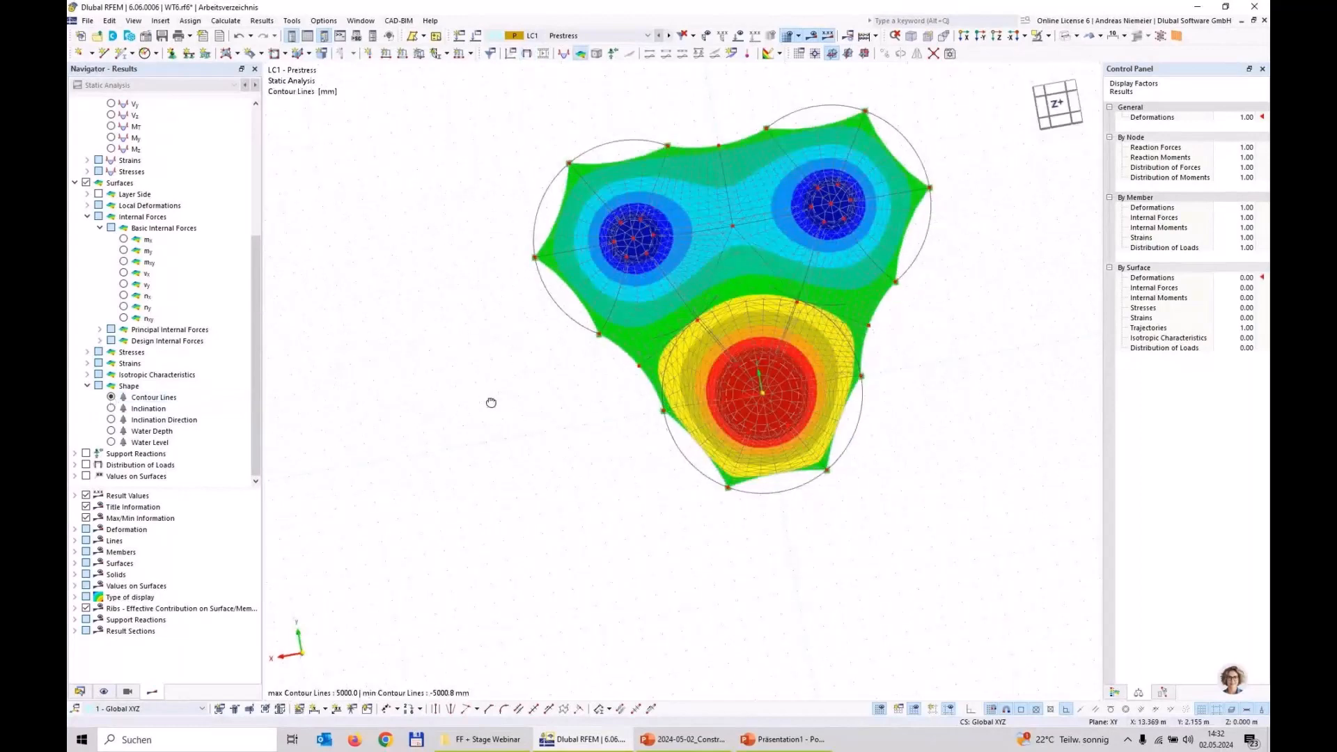
{"action": "middle_click_drag", "start_coordinate": [490, 399], "coordinate": [717, 340], "text": "ctrl"}
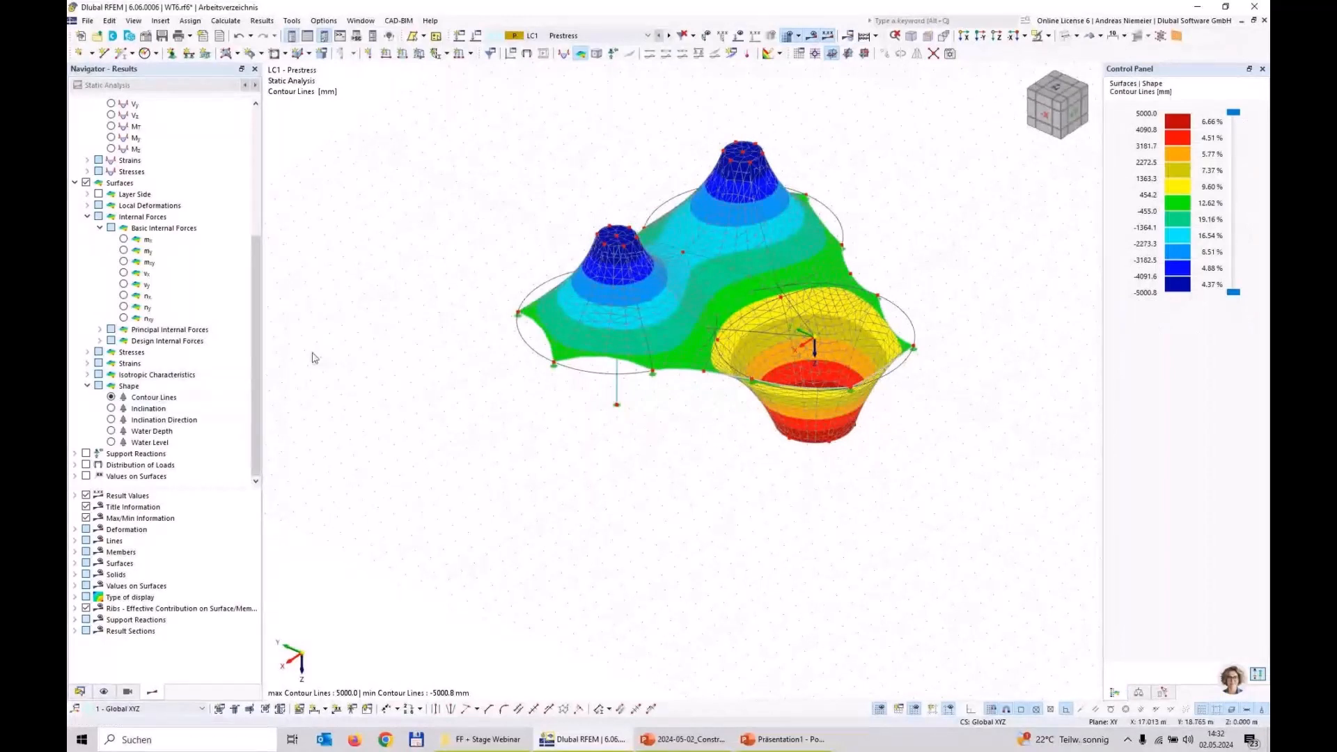
{"action": "left_click", "coordinate": [124, 296]}
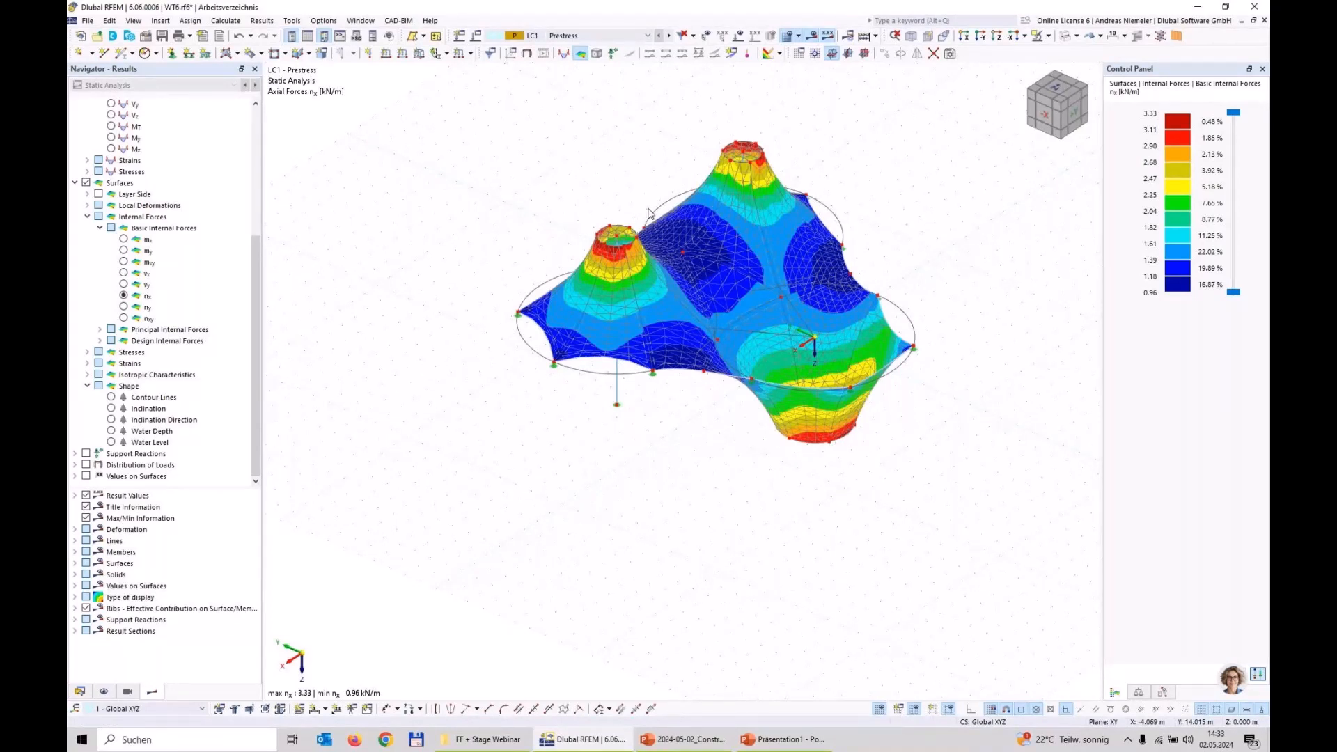
{"action": "left_click", "coordinate": [124, 307]}
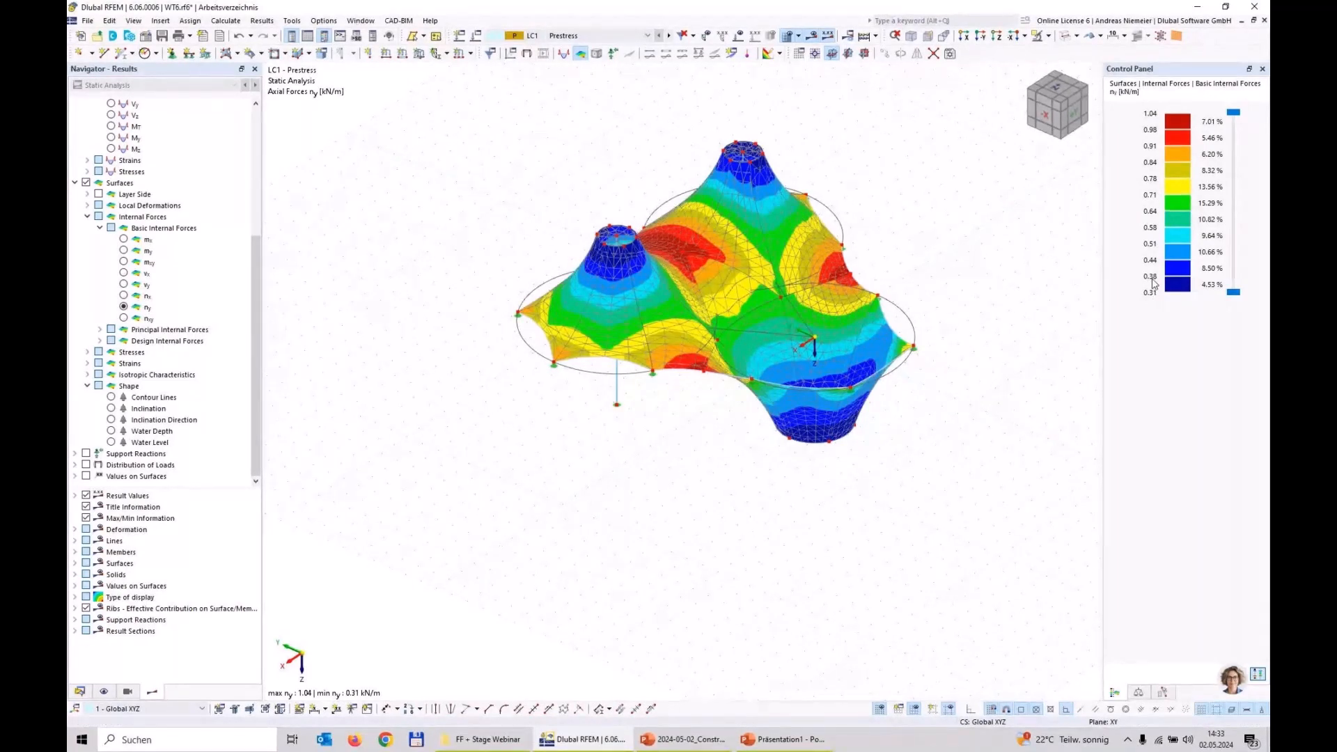
{"action": "middle_click_drag", "start_coordinate": [935, 375], "coordinate": [836, 342], "text": "ctrl"}
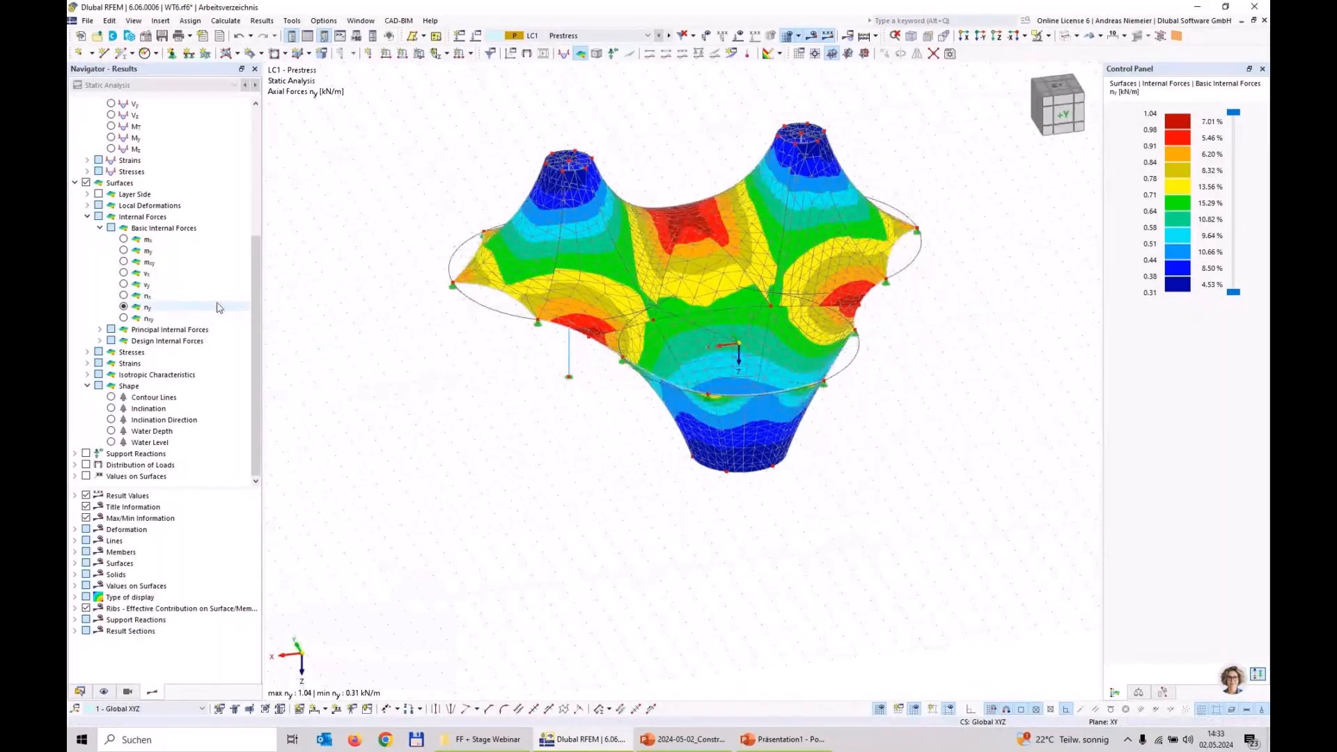
Turn off the surface results and hide the FE mesh, leaving only the model's lines and members.
{"action": "scroll", "coordinate": [160, 293], "scroll_direction": "up", "scroll_amount": 4}
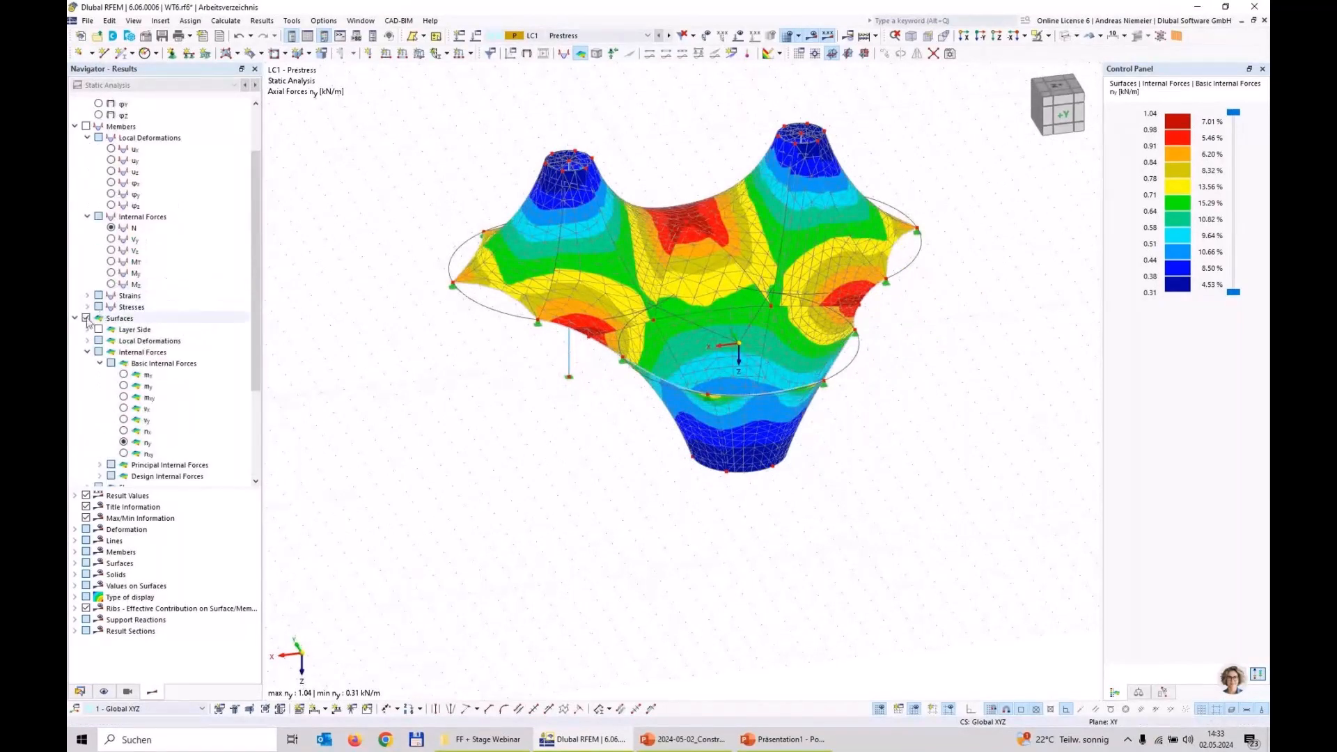
{"action": "left_click", "coordinate": [87, 318]}
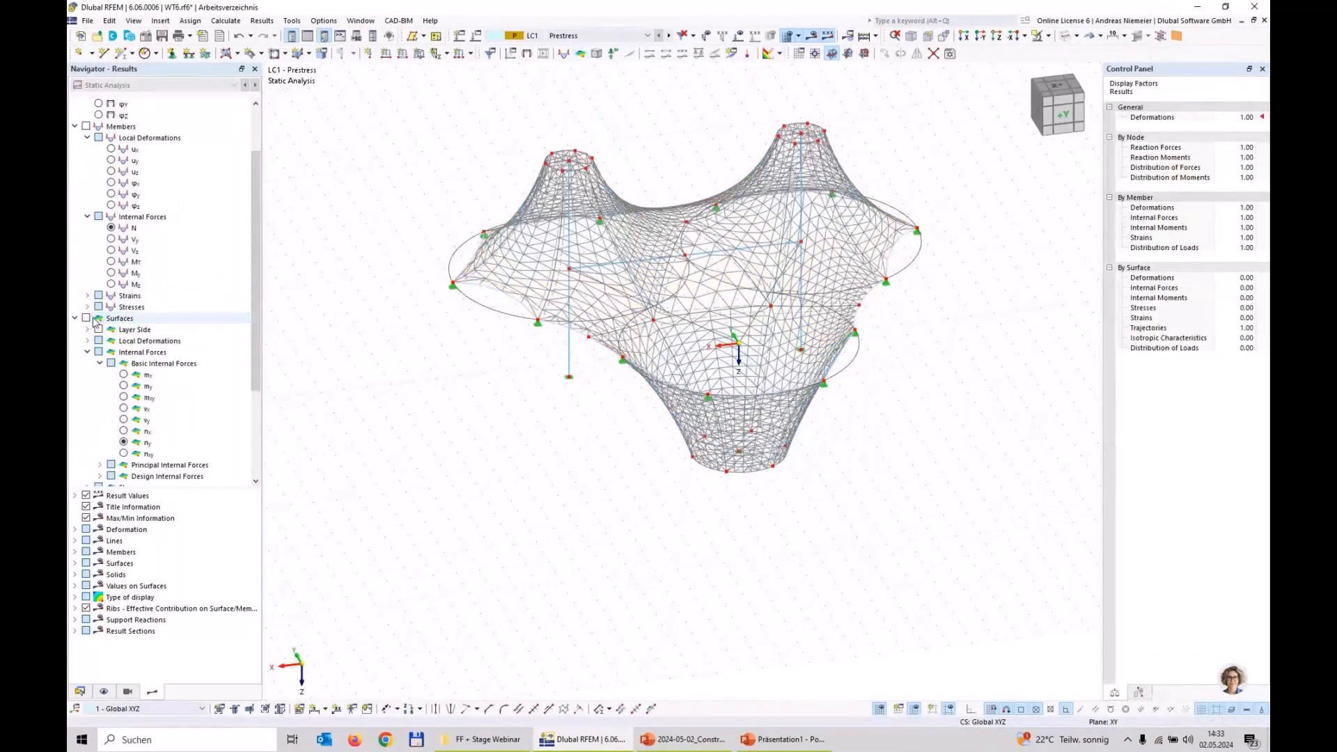
{"action": "left_click", "coordinate": [791, 38]}
{"action": "scroll", "coordinate": [125, 223], "scroll_direction": "up", "scroll_amount": 2}
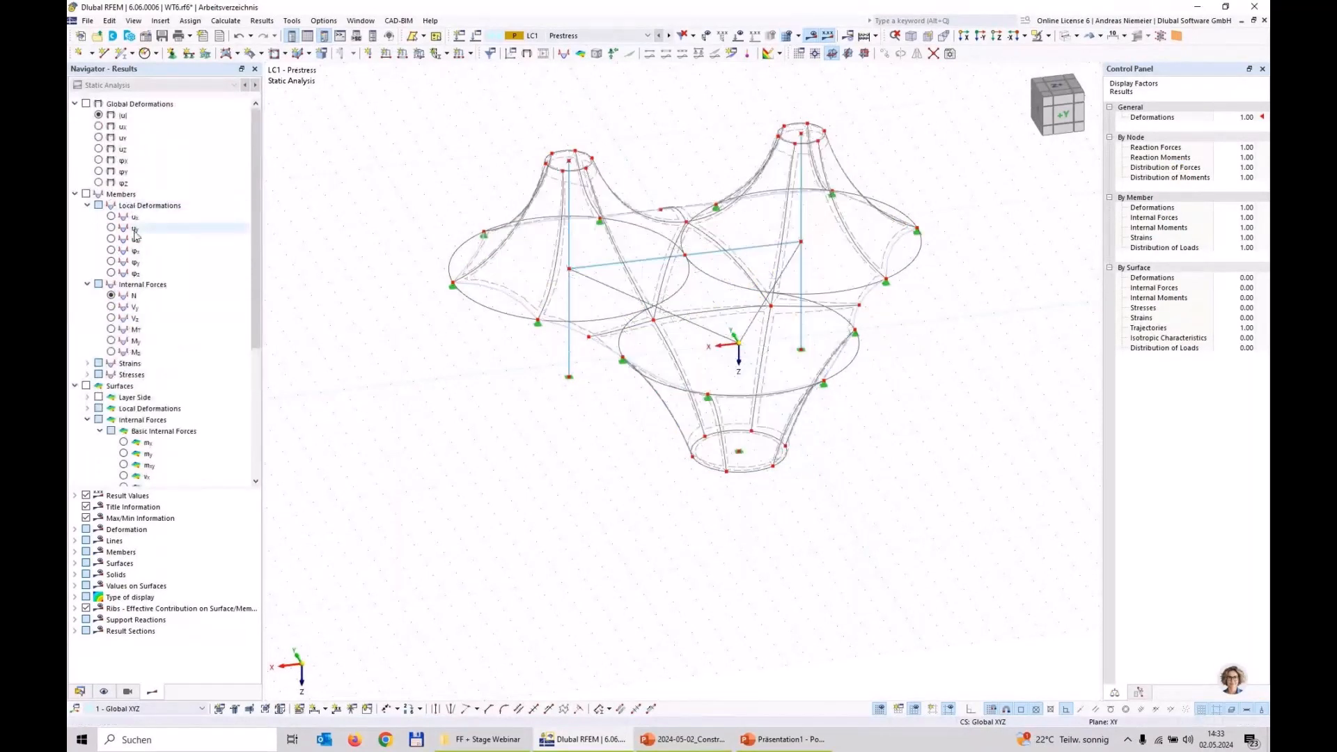
Compare the members' local deformations uy and uz along the edge cables.
{"action": "left_click", "coordinate": [112, 229]}
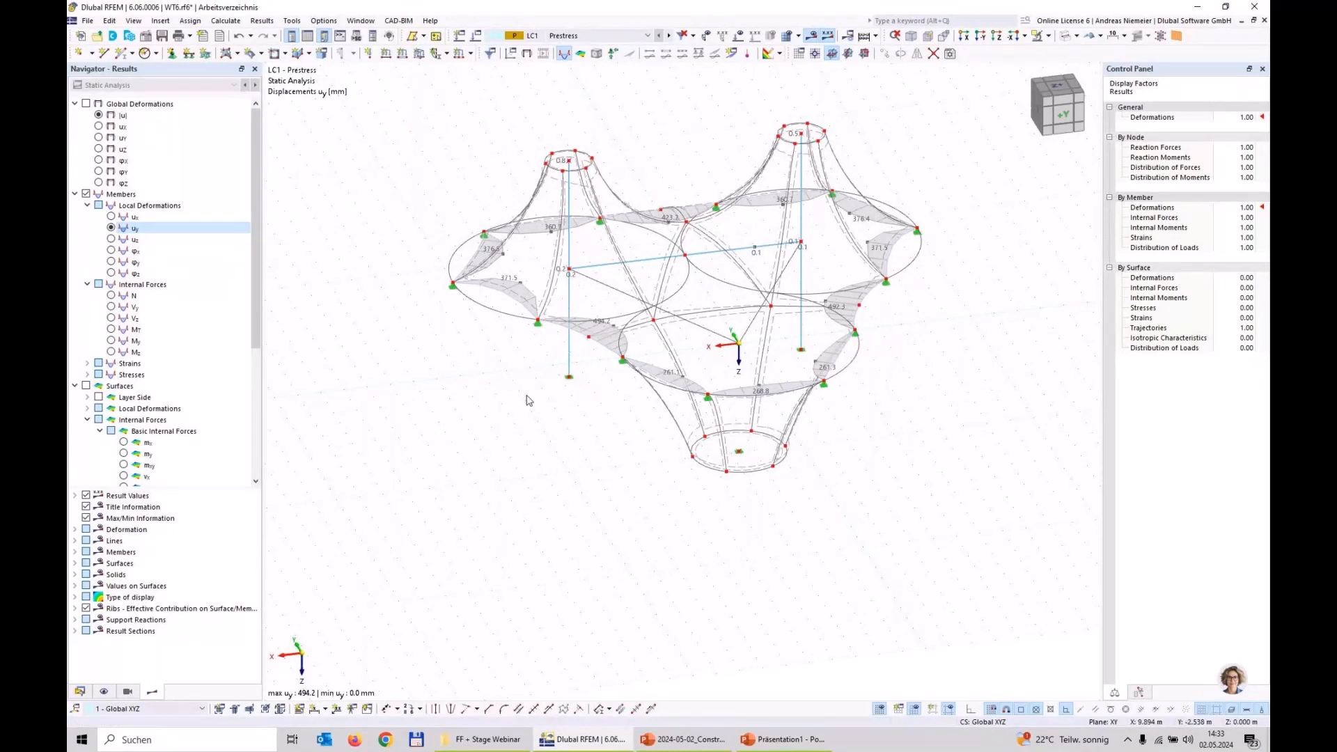
{"action": "scroll", "coordinate": [592, 332], "scroll_direction": "up", "scroll_amount": 3}
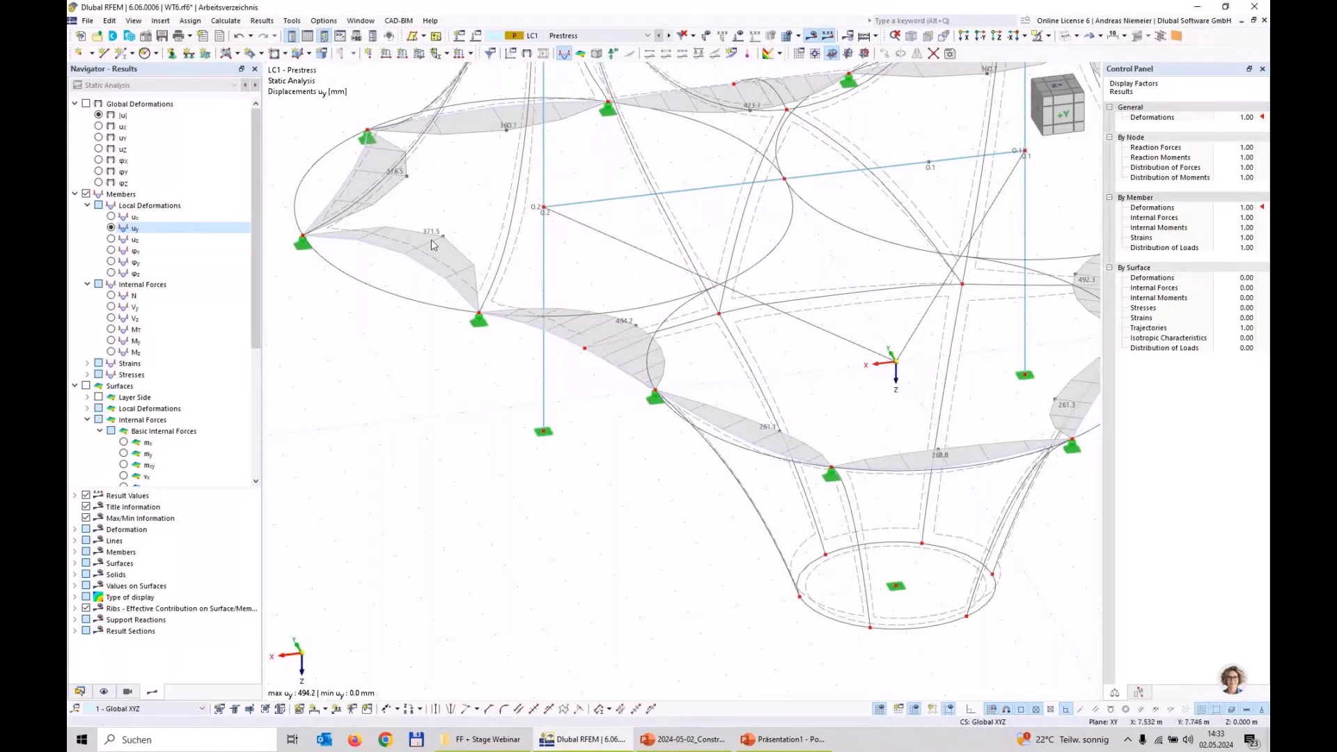
{"action": "left_click", "coordinate": [111, 239]}
{"action": "scroll", "coordinate": [432, 373], "scroll_direction": "down", "scroll_amount": 3}
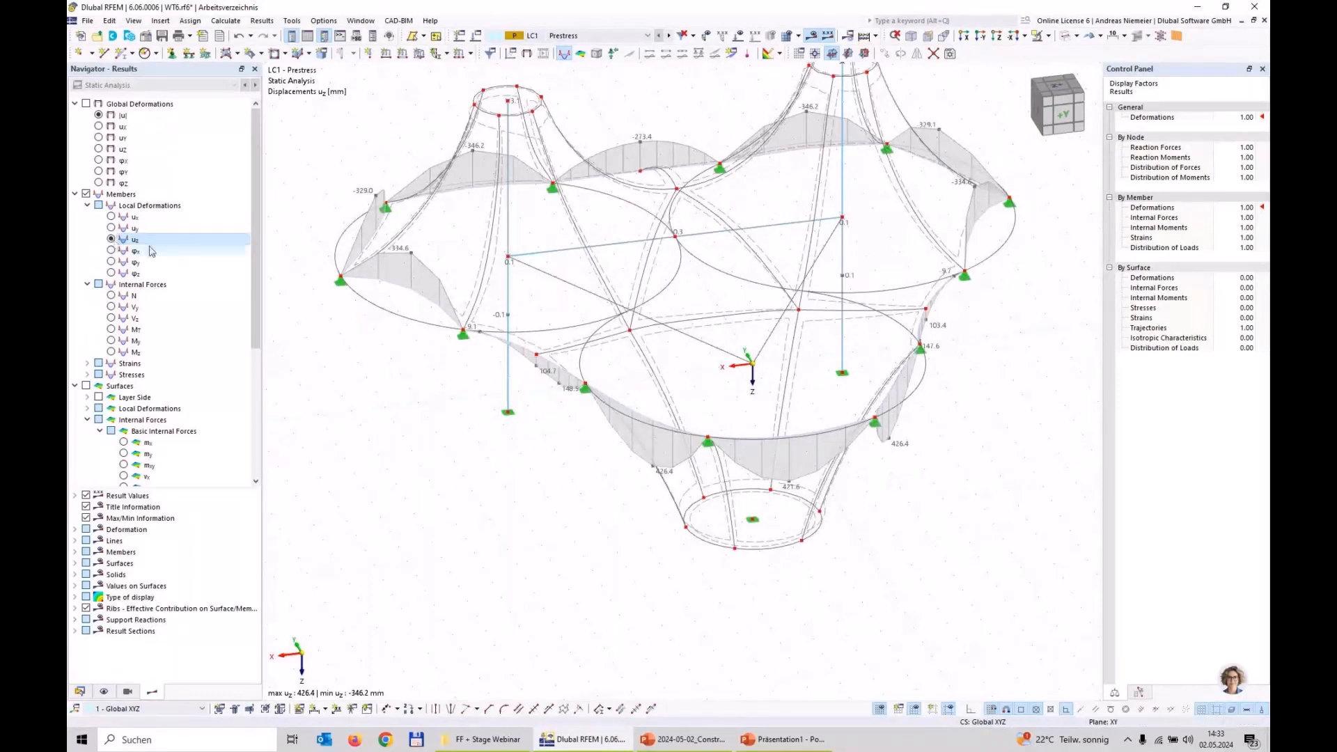
{"action": "left_click", "coordinate": [135, 228]}
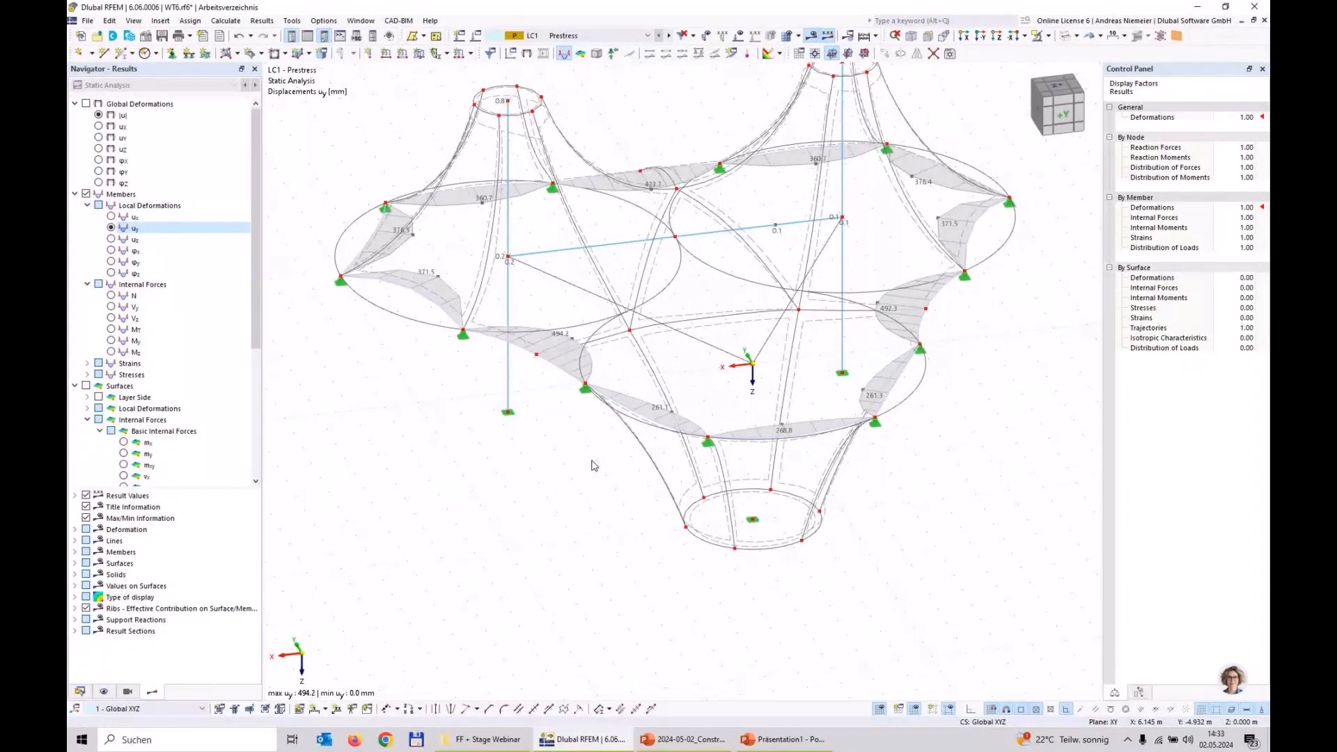
Examine the members' axial forces N in the cables and masts and their bending moments My.
{"action": "left_click", "coordinate": [134, 296]}
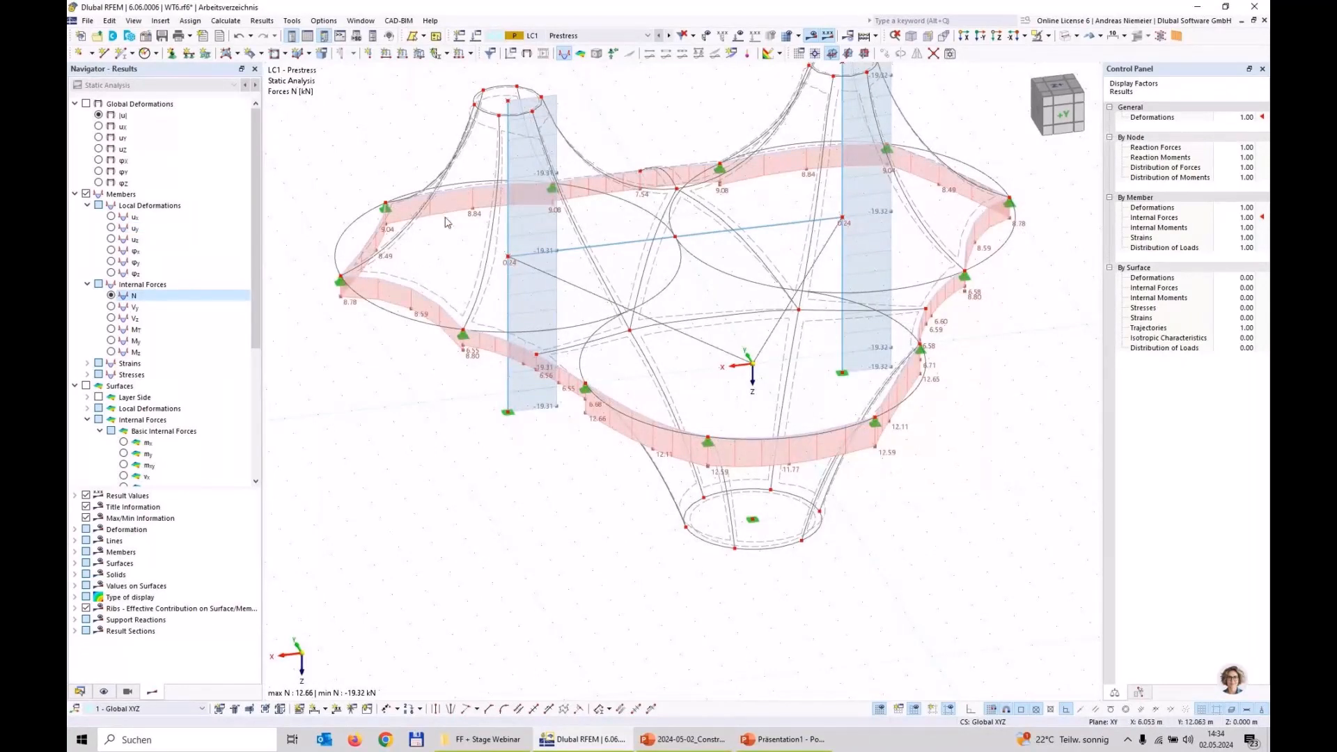
{"action": "scroll", "coordinate": [470, 368], "scroll_direction": "down", "scroll_amount": 2}
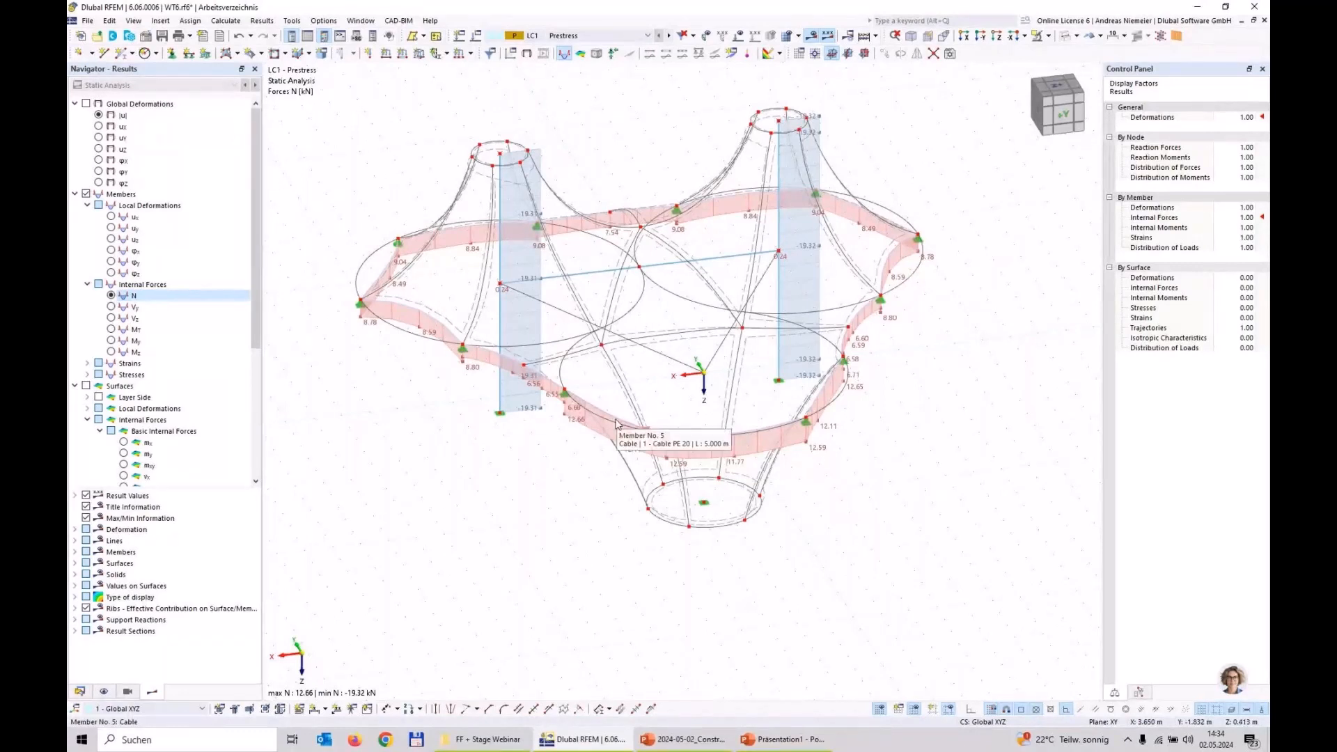
{"action": "left_click", "coordinate": [112, 342]}
{"action": "middle_click_drag", "start_coordinate": [766, 376], "coordinate": [955, 408], "text": "ctrl"}
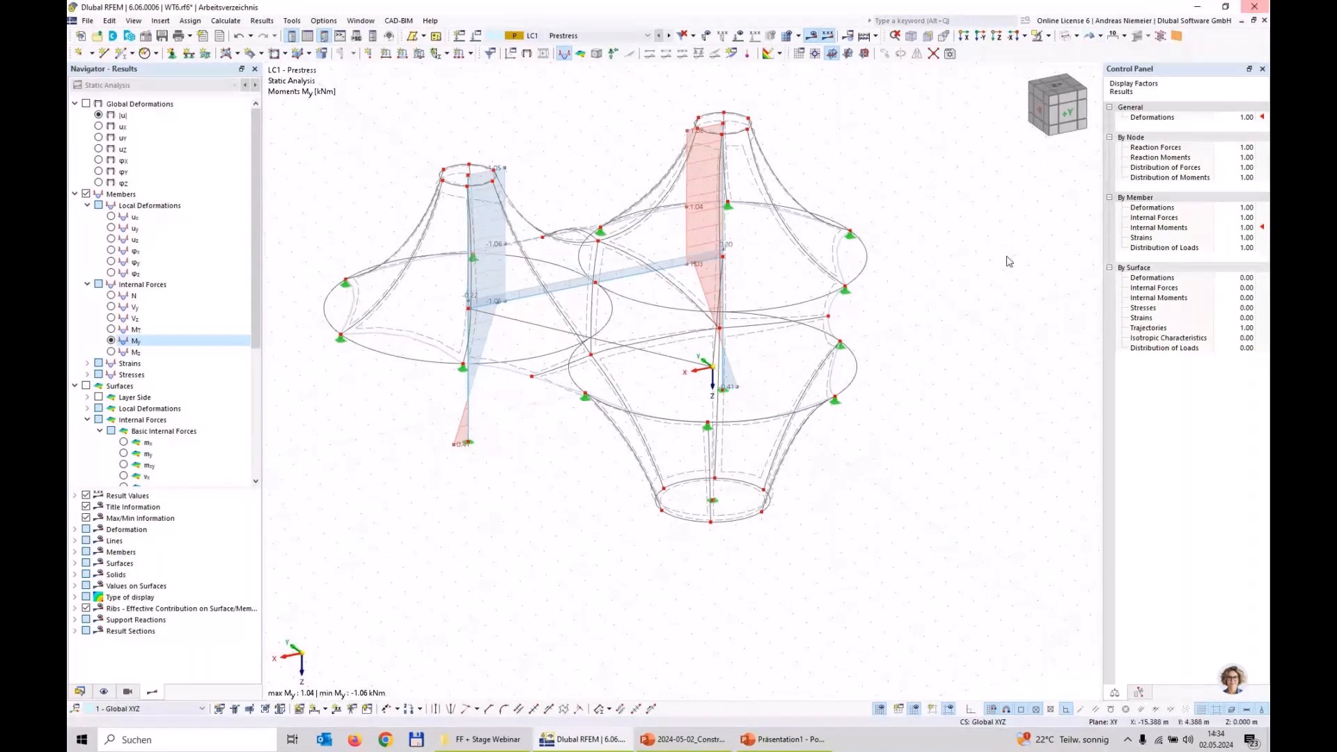
Render the model as solid with results hidden and inspect the masts and membrane from below in Camera Fly Mode.
{"action": "left_click", "coordinate": [1065, 36]}
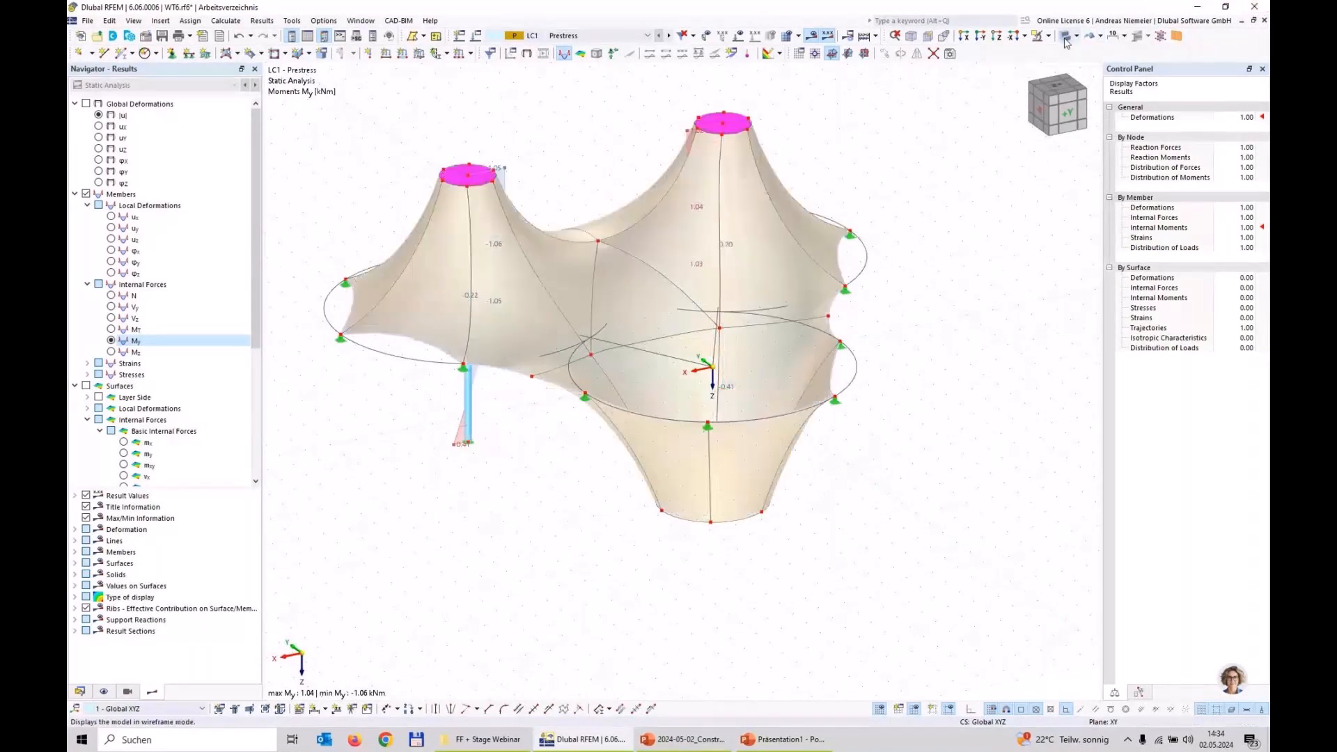
{"action": "left_click", "coordinate": [812, 38]}
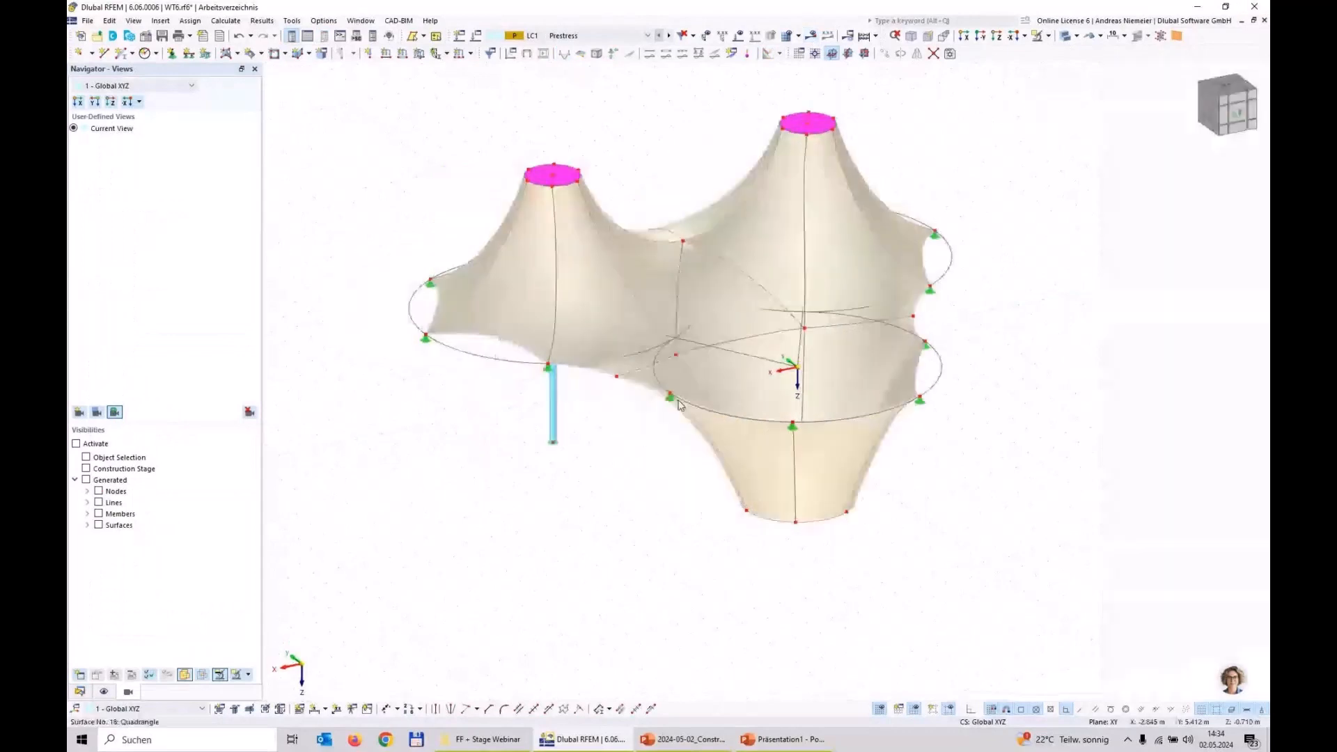
{"action": "left_click", "coordinate": [133, 20]}
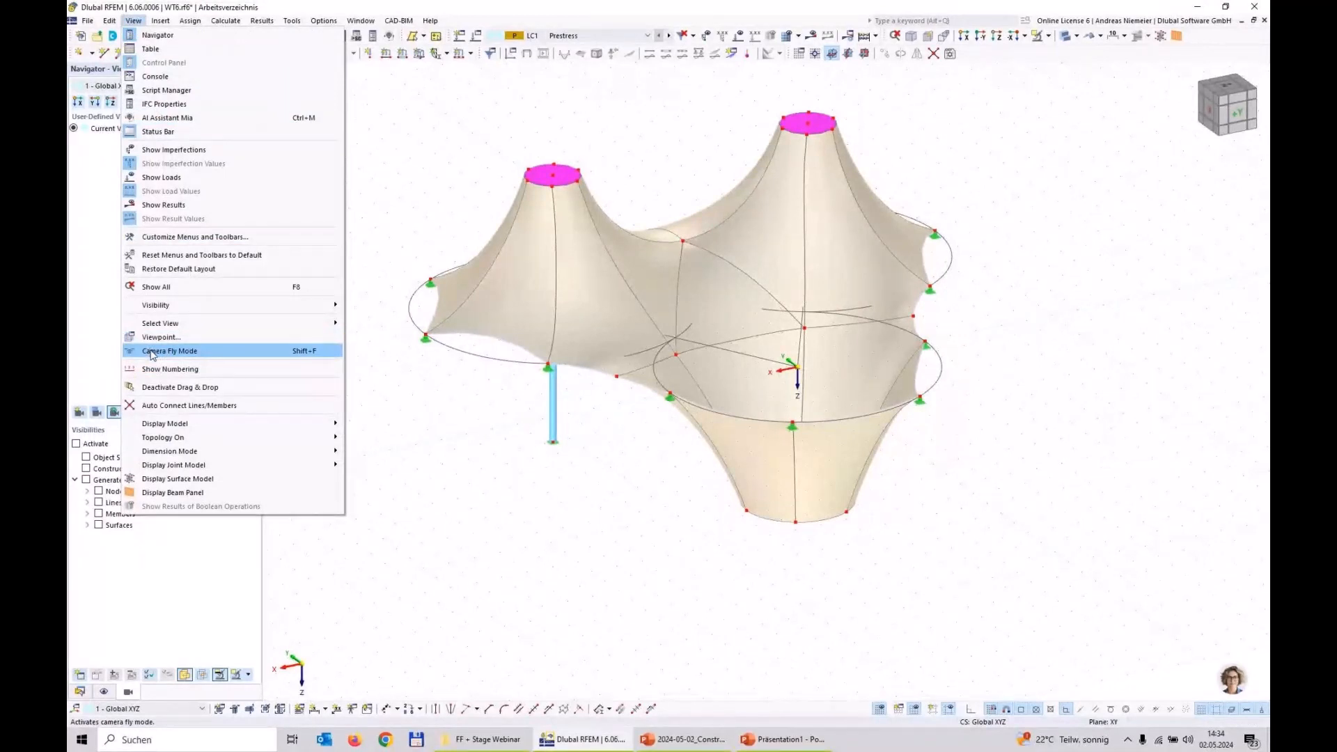
{"action": "left_click", "coordinate": [153, 355]}
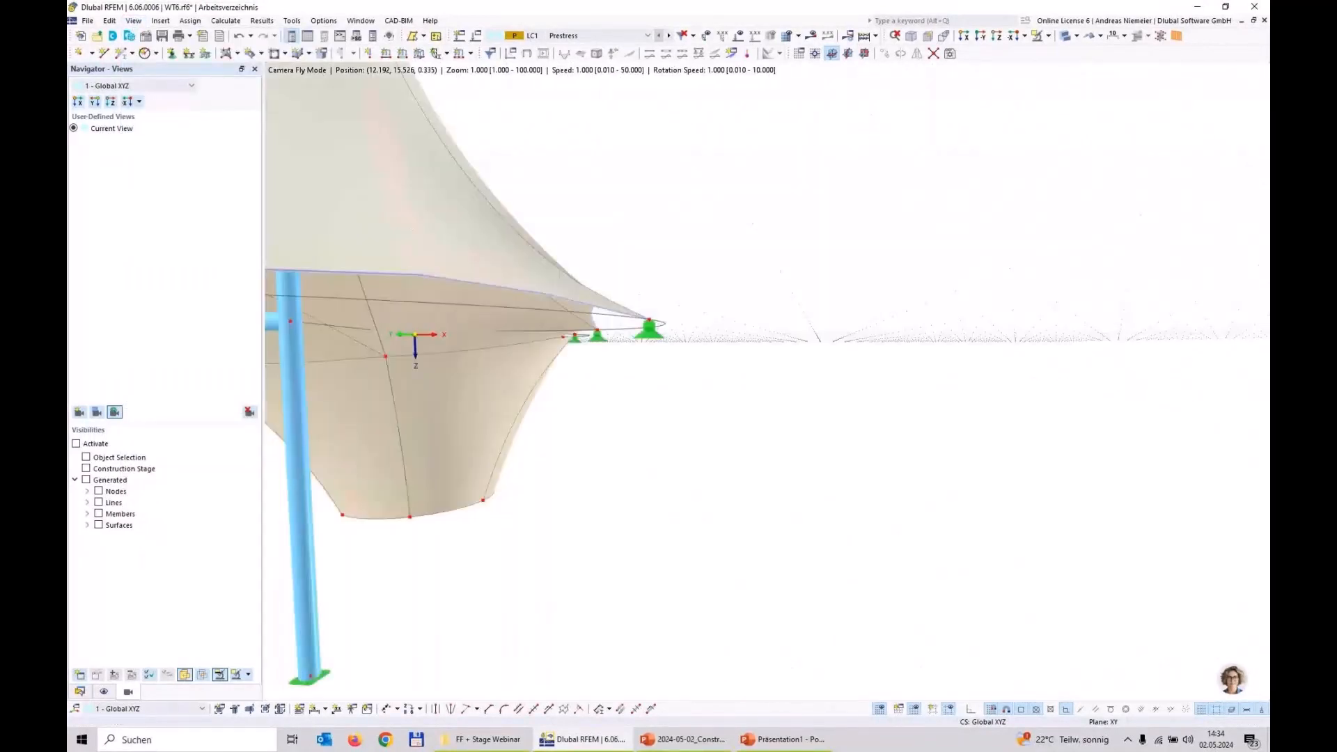
{"action": "key", "text": "a"}
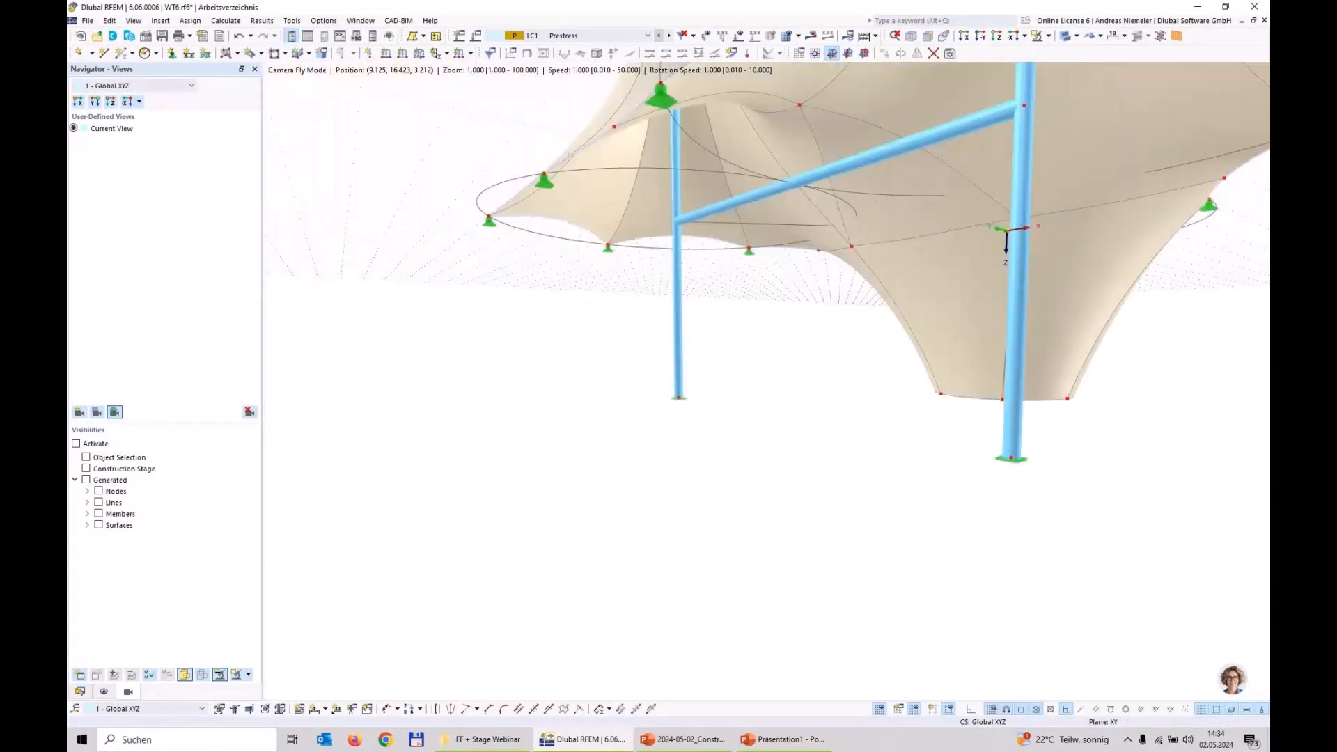
{"action": "key", "text": "d"}
{"action": "key", "text": "d"}
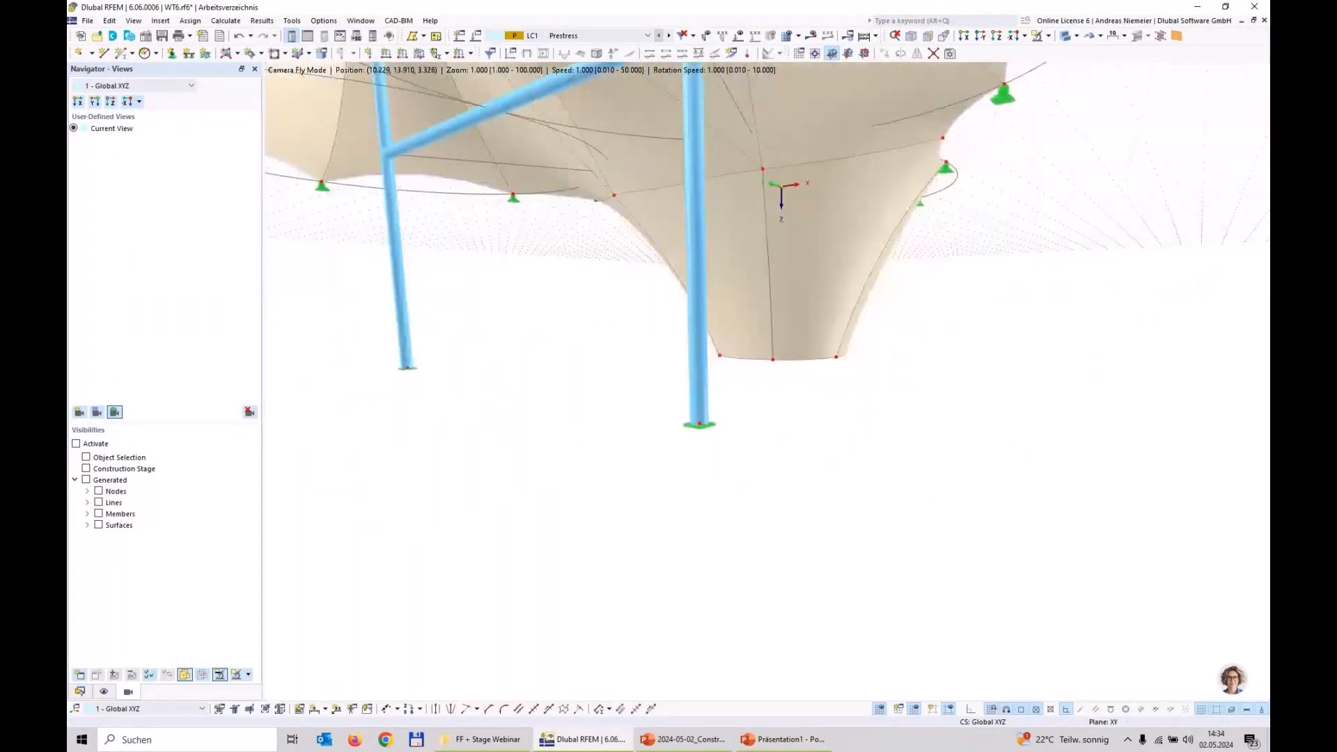
{"action": "key", "text": "w"}
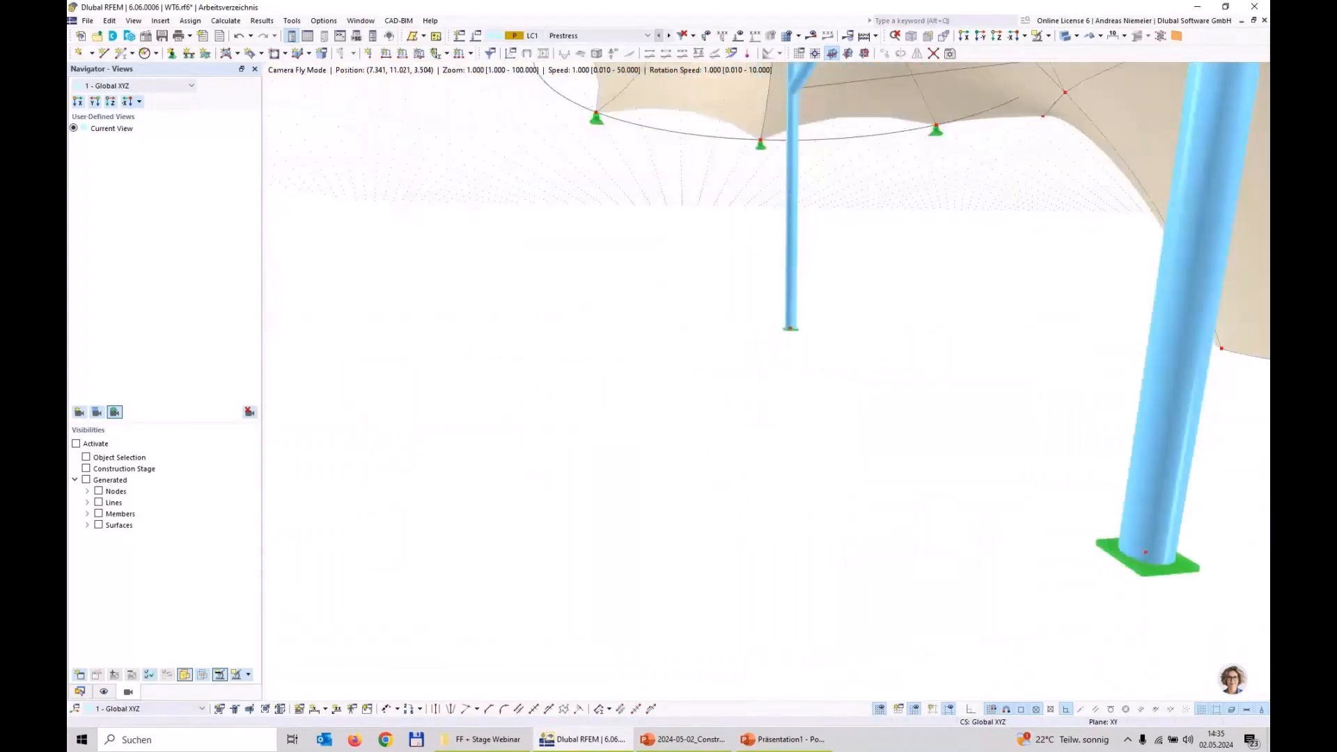
{"action": "key", "text": "s"}
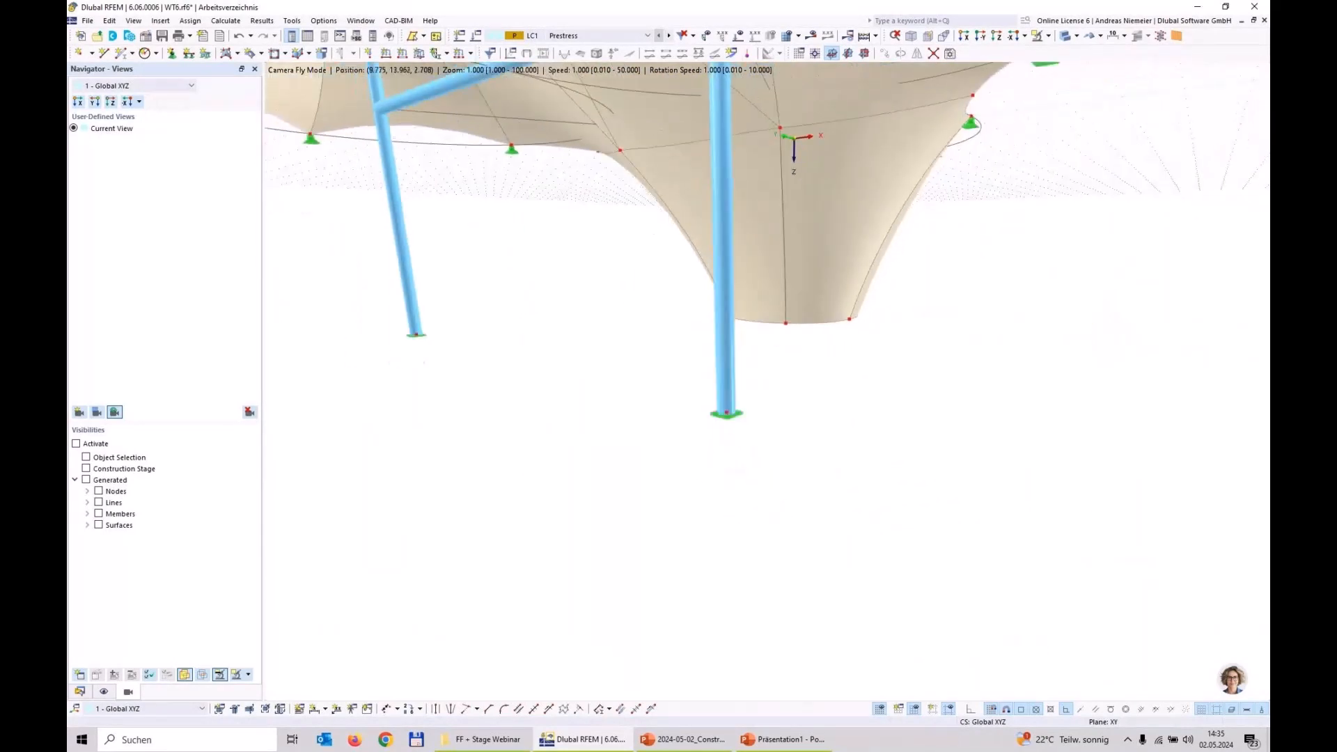
{"action": "key", "text": "s"}
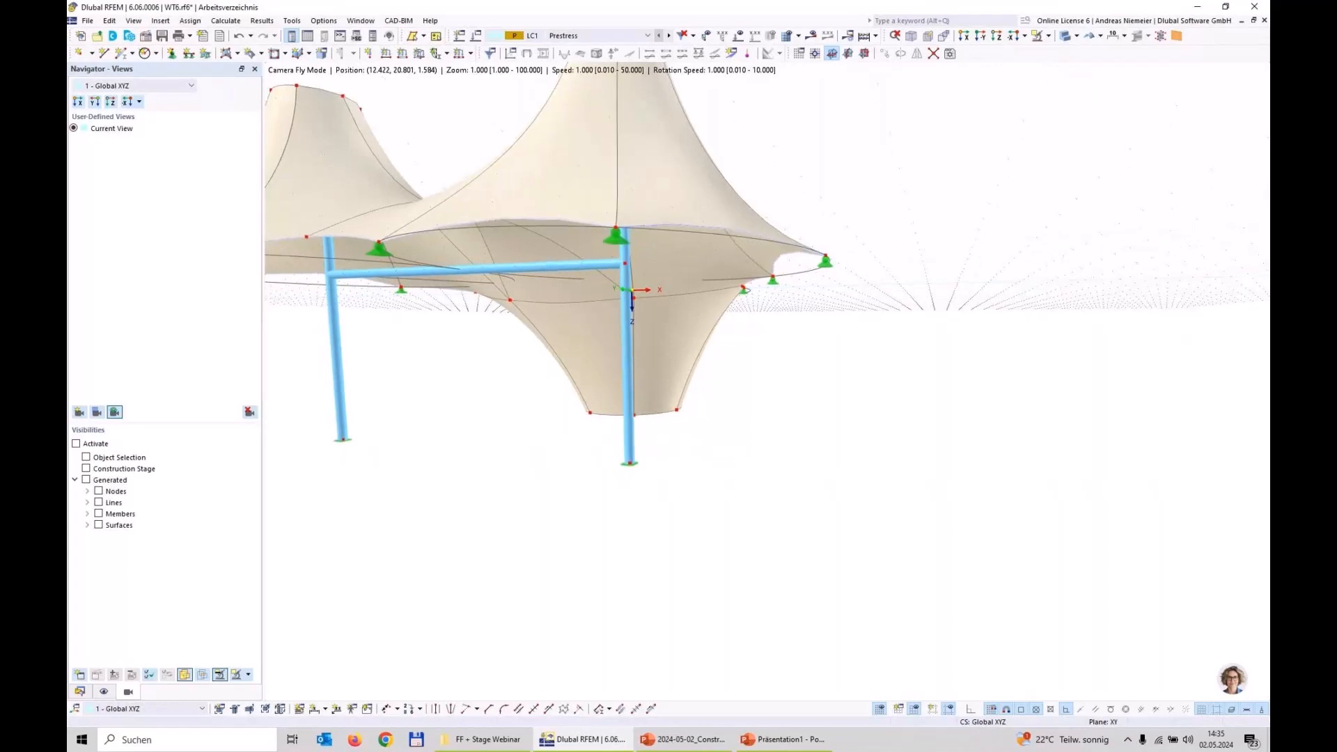
{"action": "key", "text": "Escape"}
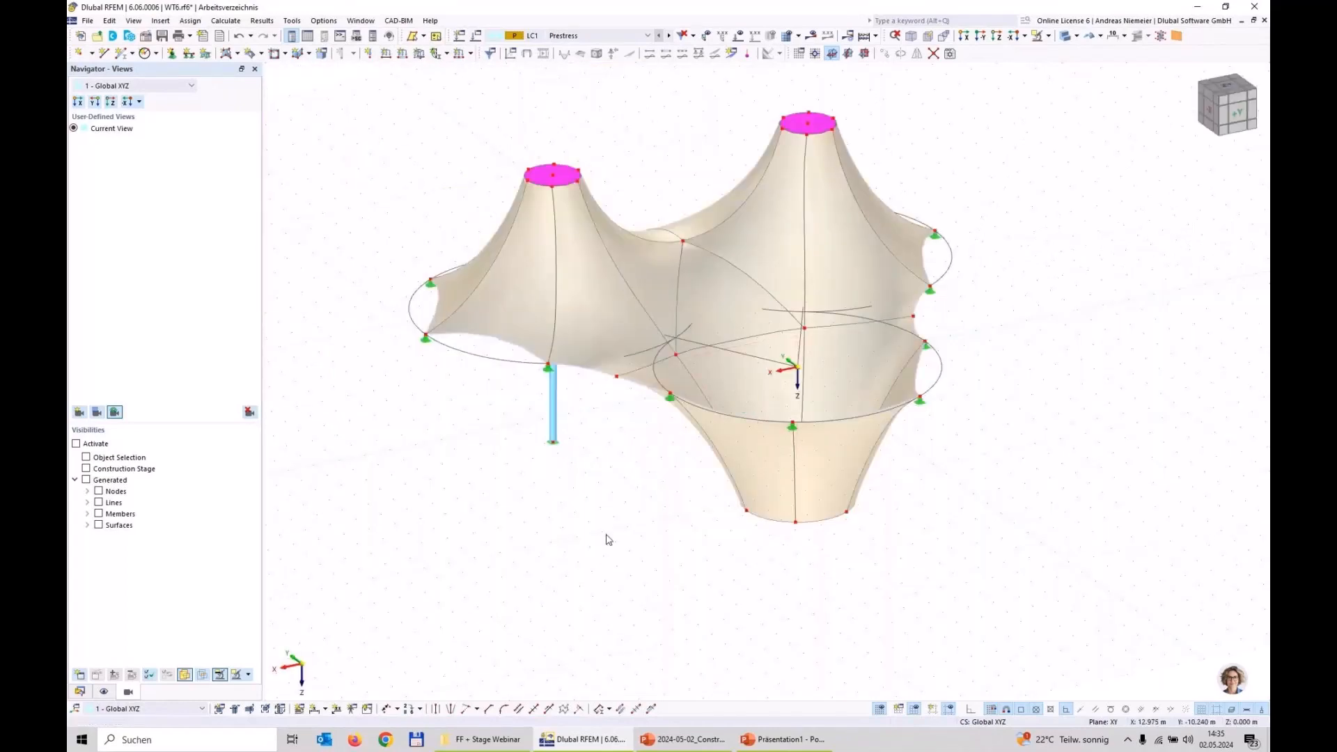
Redisplay the results, switching off the member results and activating the surface results.
{"action": "left_click", "coordinate": [812, 36]}
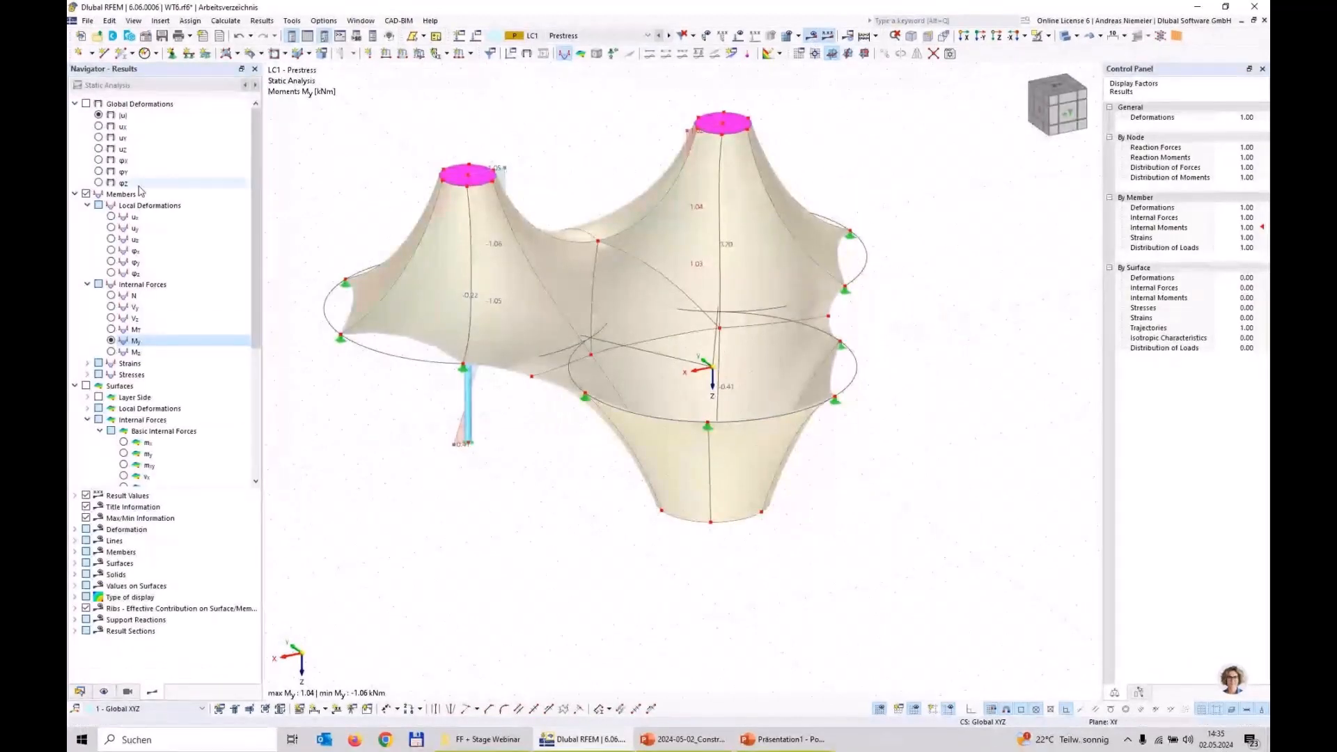
{"action": "left_click", "coordinate": [86, 194]}
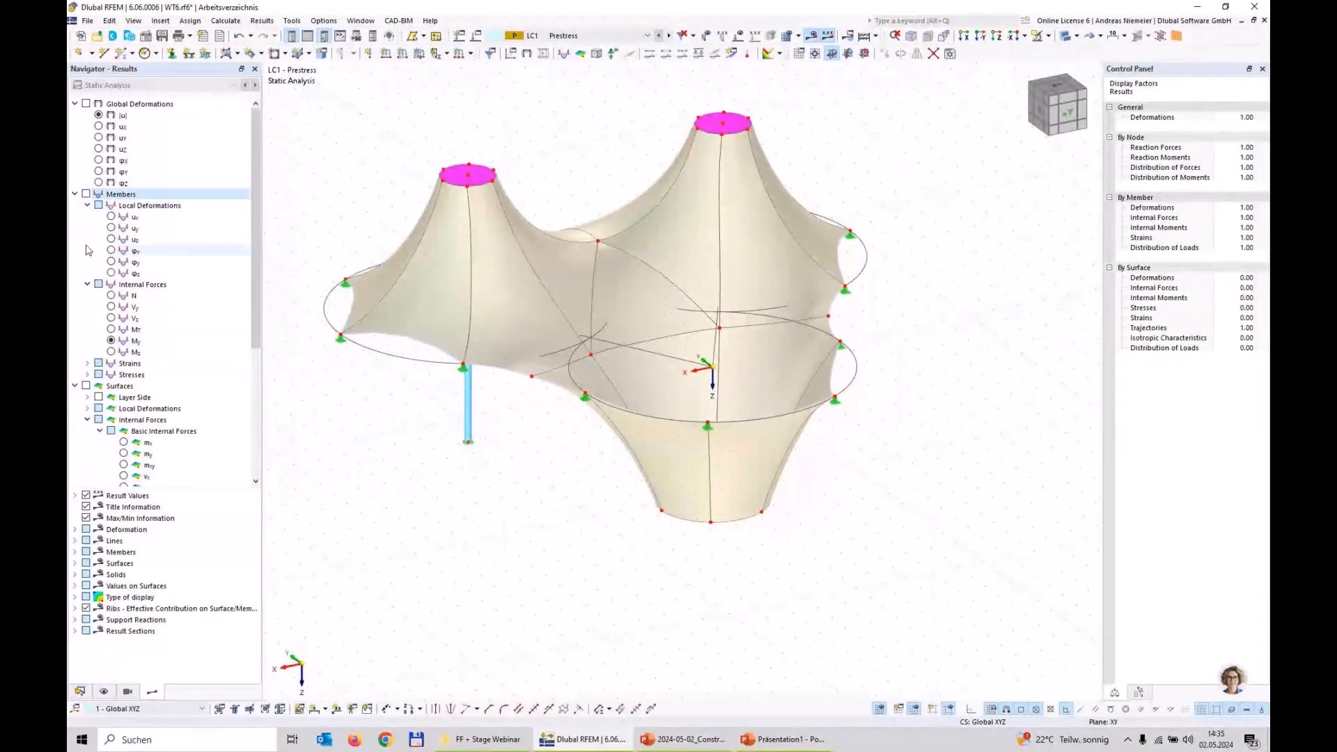
{"action": "left_click", "coordinate": [86, 385]}
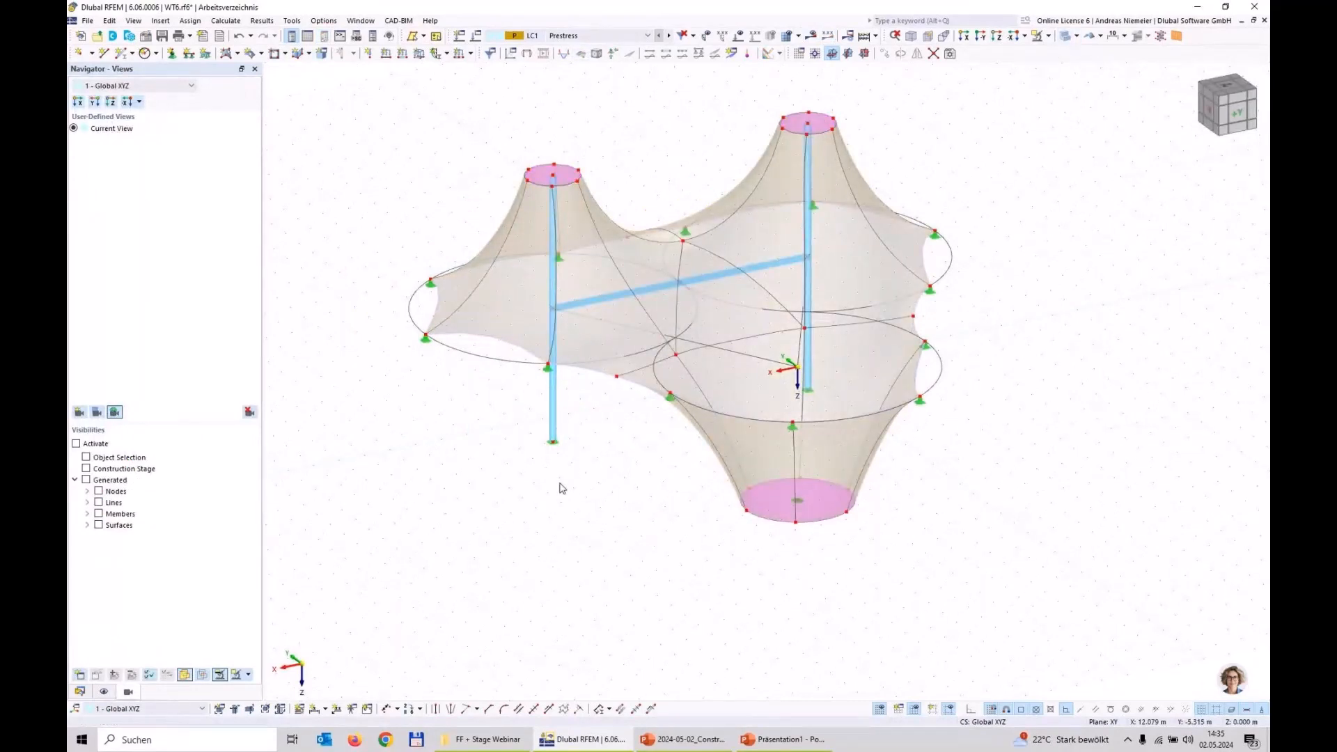
Create a node between the two mast base nodes 54 and 53 at 50 % of their distance.
{"action": "middle_click_drag", "start_coordinate": [563, 487], "coordinate": [585, 460]}
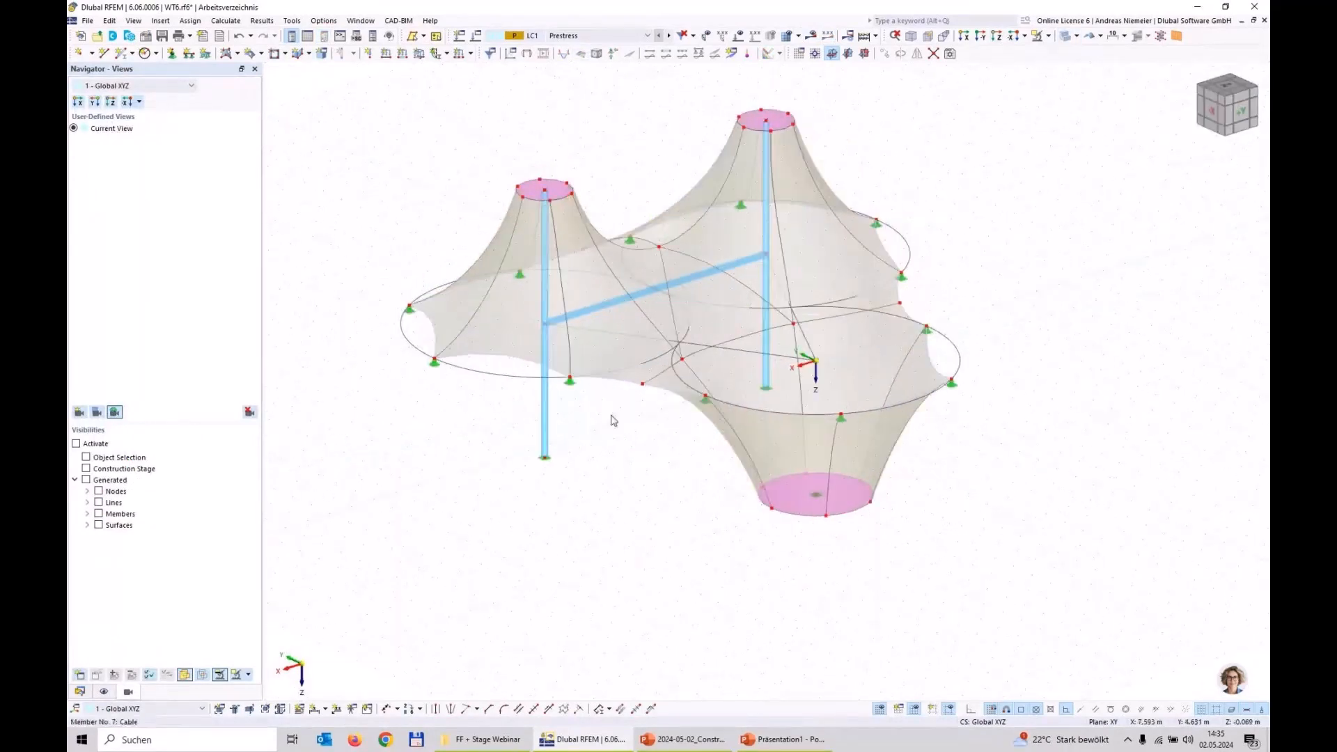
{"action": "left_click", "coordinate": [91, 53]}
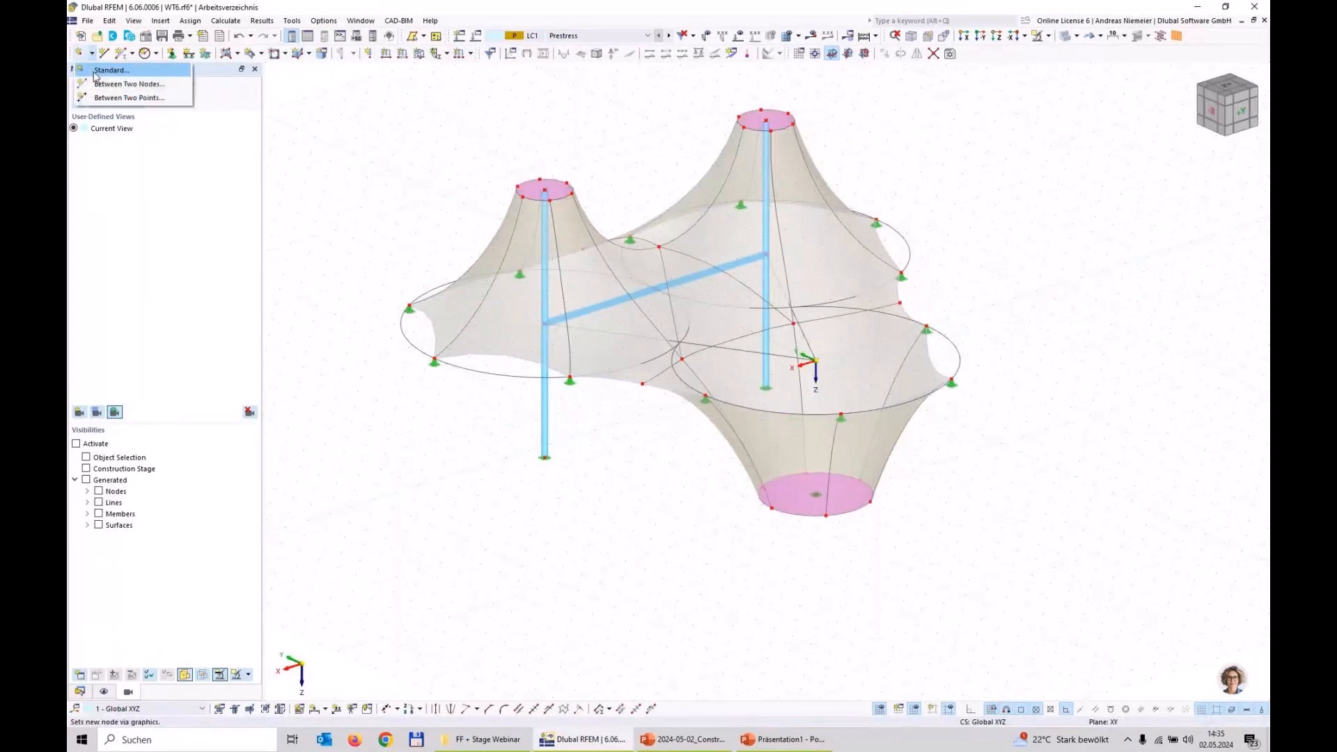
{"action": "left_click", "coordinate": [98, 89]}
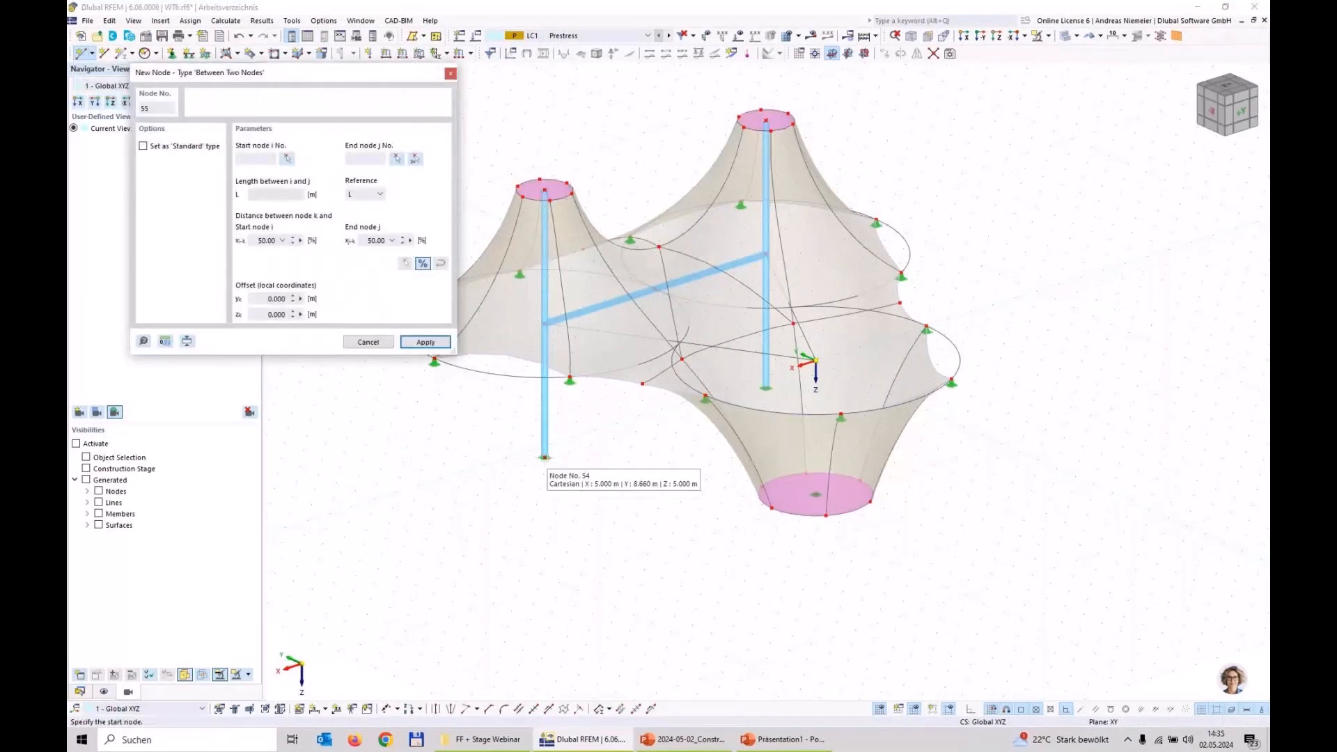
{"action": "left_click", "coordinate": [766, 387]}
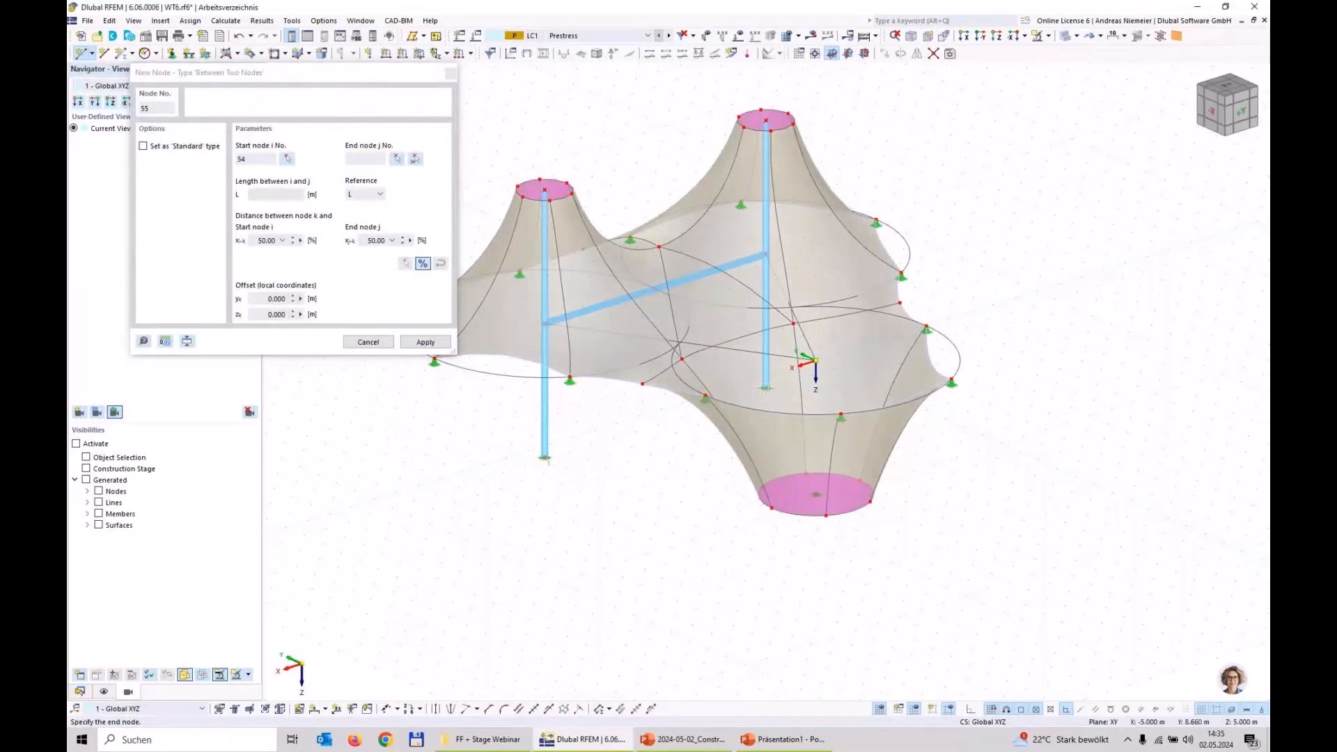
{"action": "left_click", "coordinate": [766, 119]}
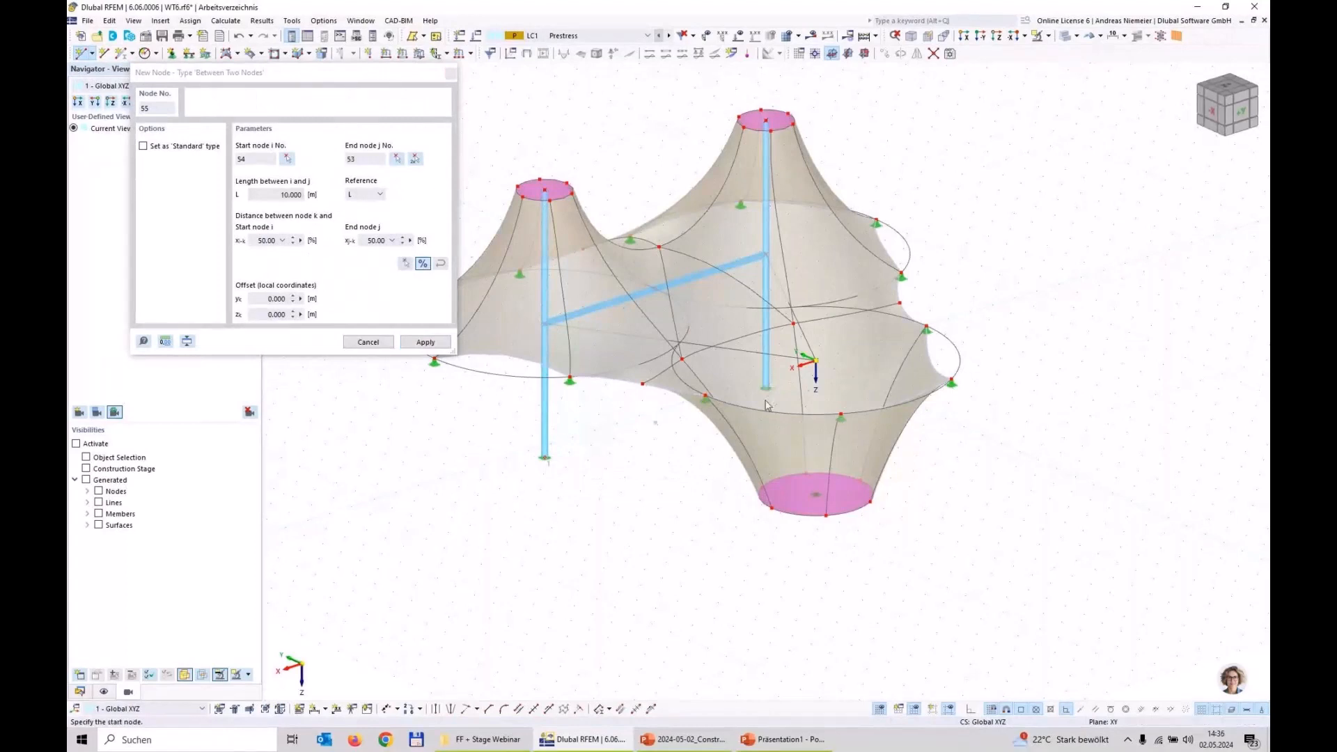
{"action": "left_click", "coordinate": [425, 343]}
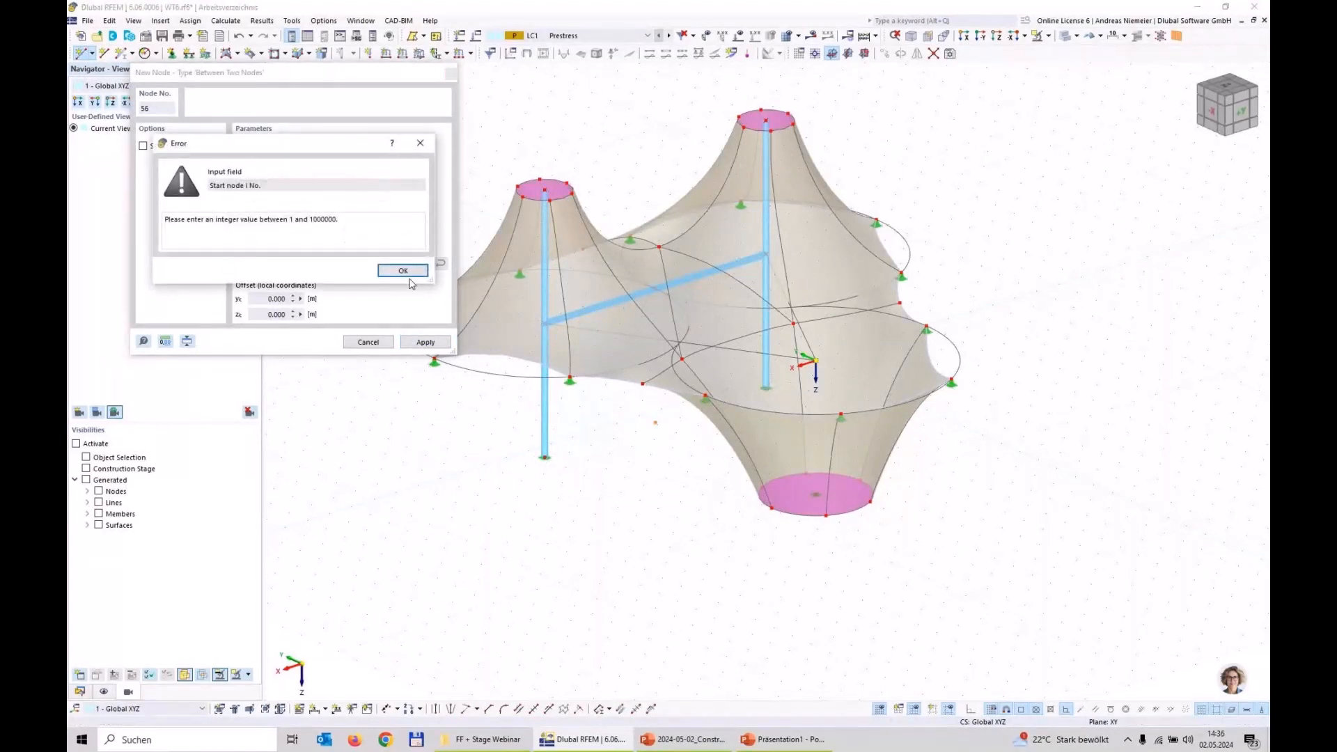
{"action": "left_click", "coordinate": [410, 273]}
{"action": "key", "text": "Escape"}
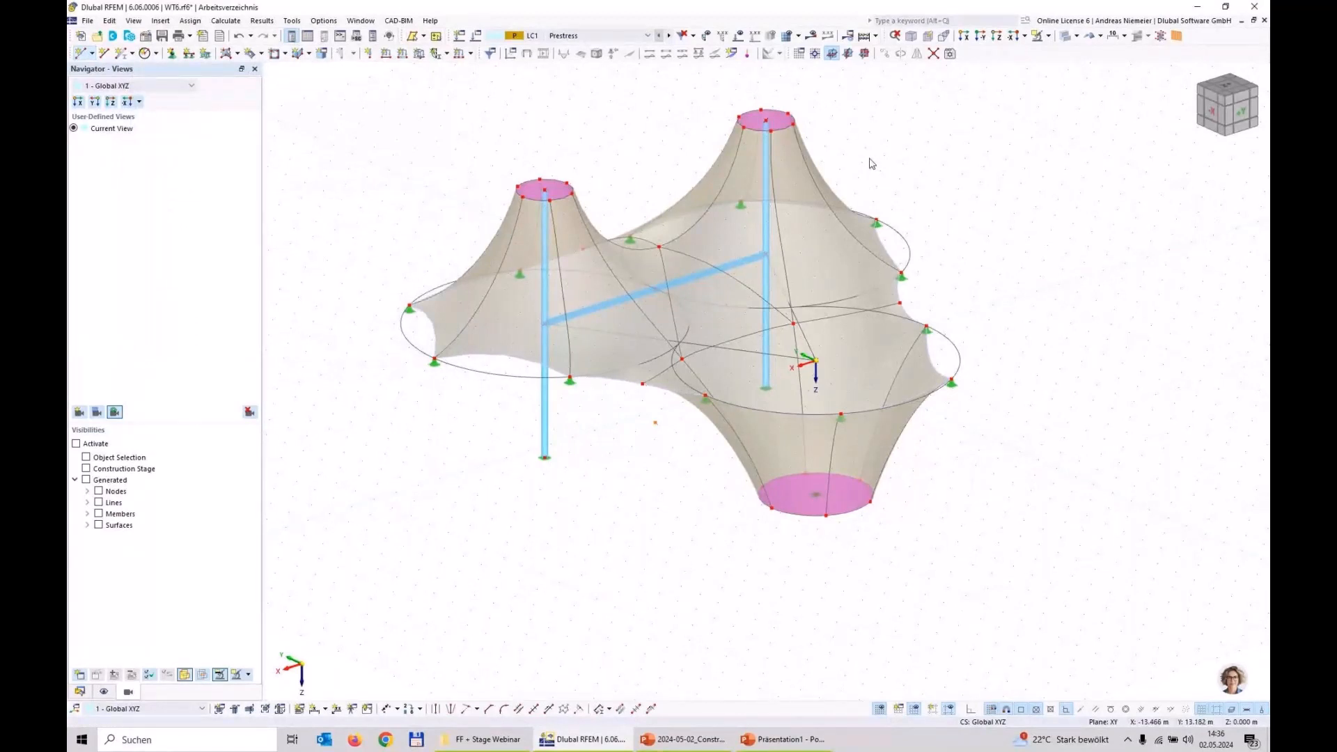
Set the work plane to XZ with its origin at the midpoint node between the masts and view the model along the Y-axis.
{"action": "left_click", "coordinate": [865, 53]}
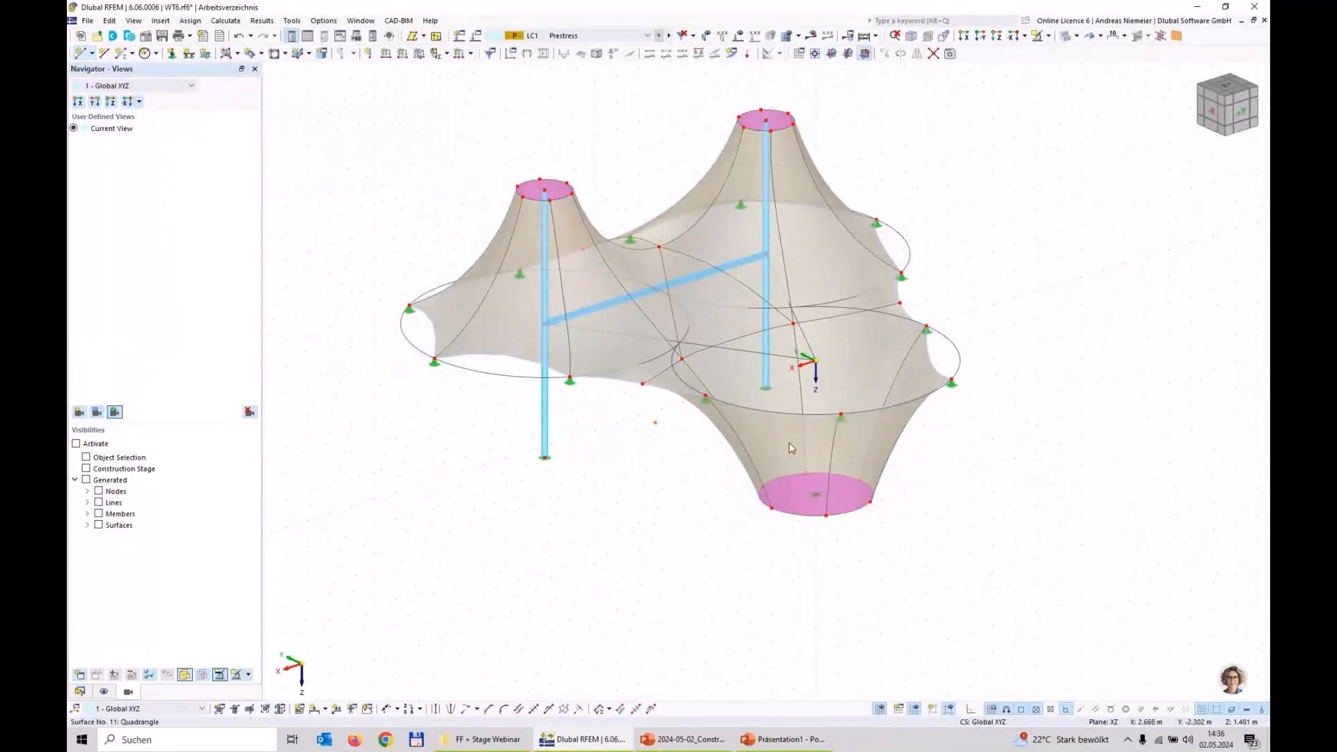
{"action": "left_click", "coordinate": [815, 53]}
{"action": "left_click", "coordinate": [655, 423]}
{"action": "key", "text": "y"}
{"action": "scroll", "coordinate": [648, 483], "scroll_direction": "down", "scroll_amount": 6}
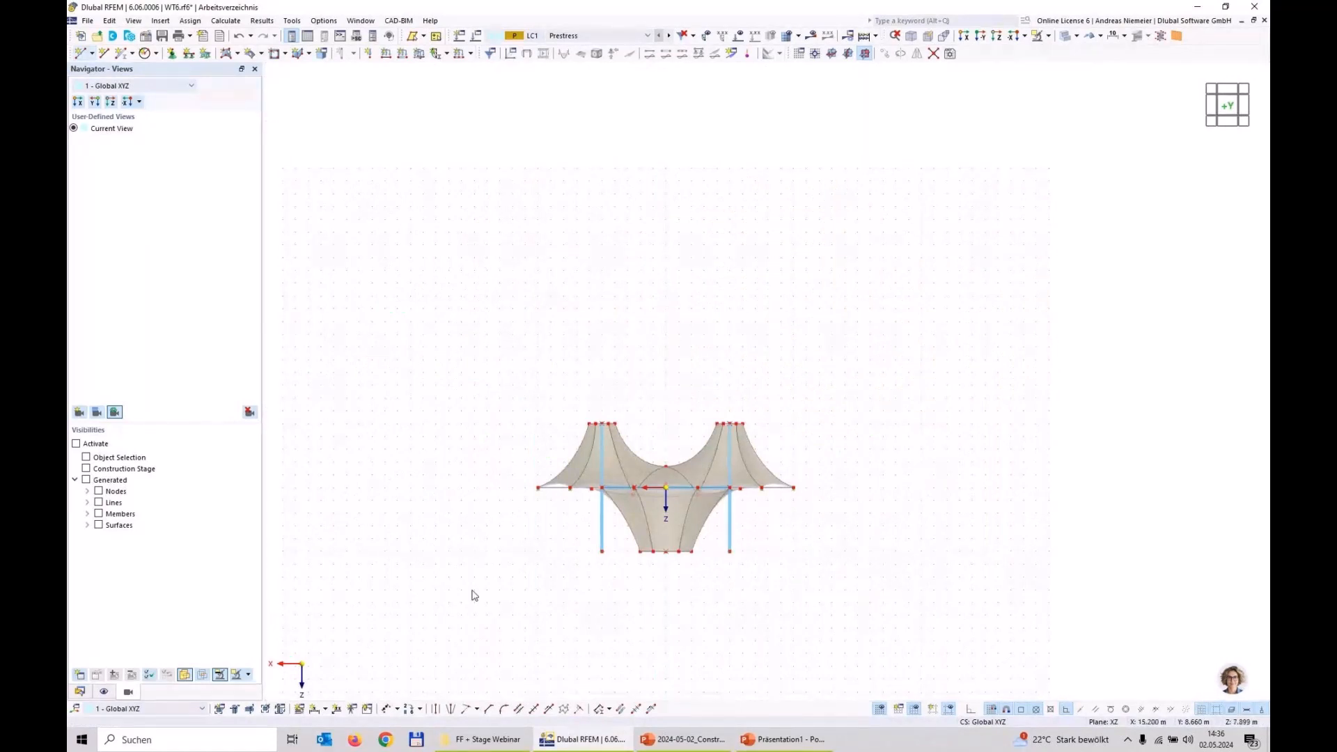
Check the arch on the PowerPoint task slide, return to RFEM and draw a parabola through X/Z 12/5, 0/-10 and -12/5 m.
{"action": "left_click", "coordinate": [681, 739]}
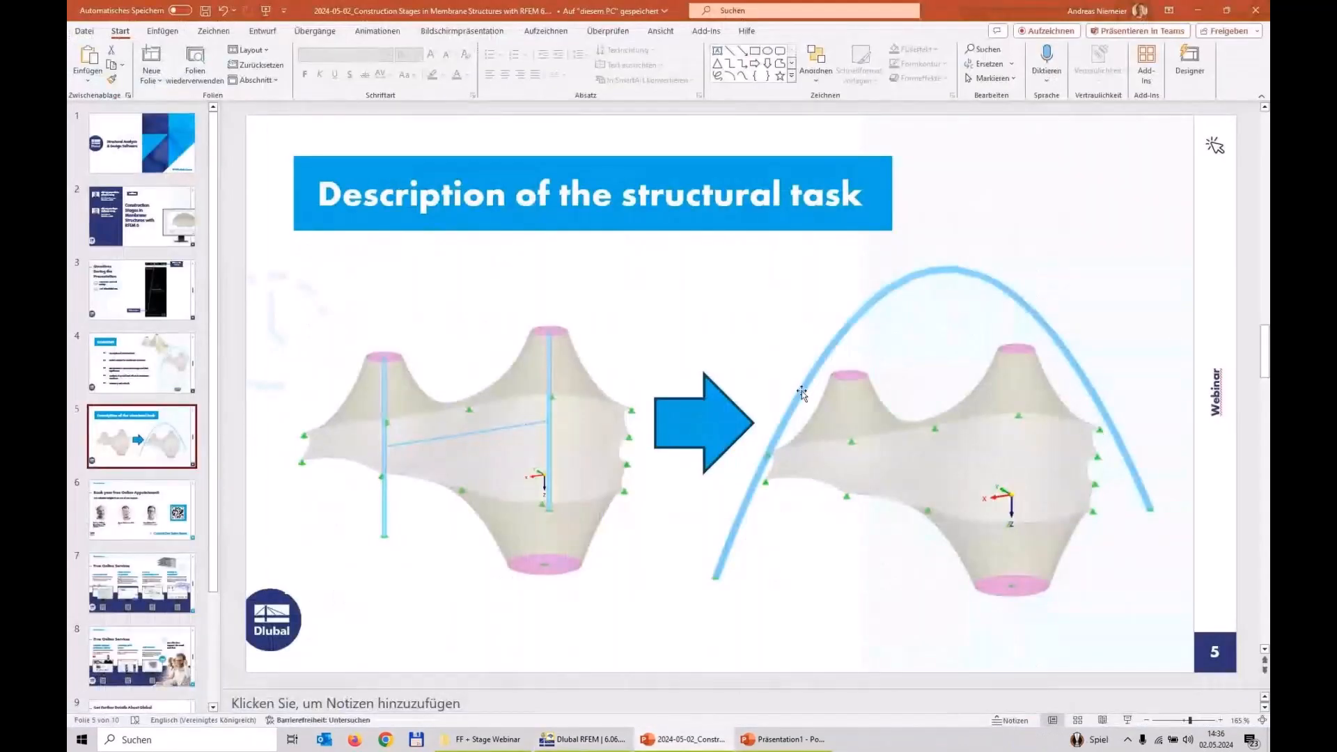
{"action": "left_click", "coordinate": [582, 739]}
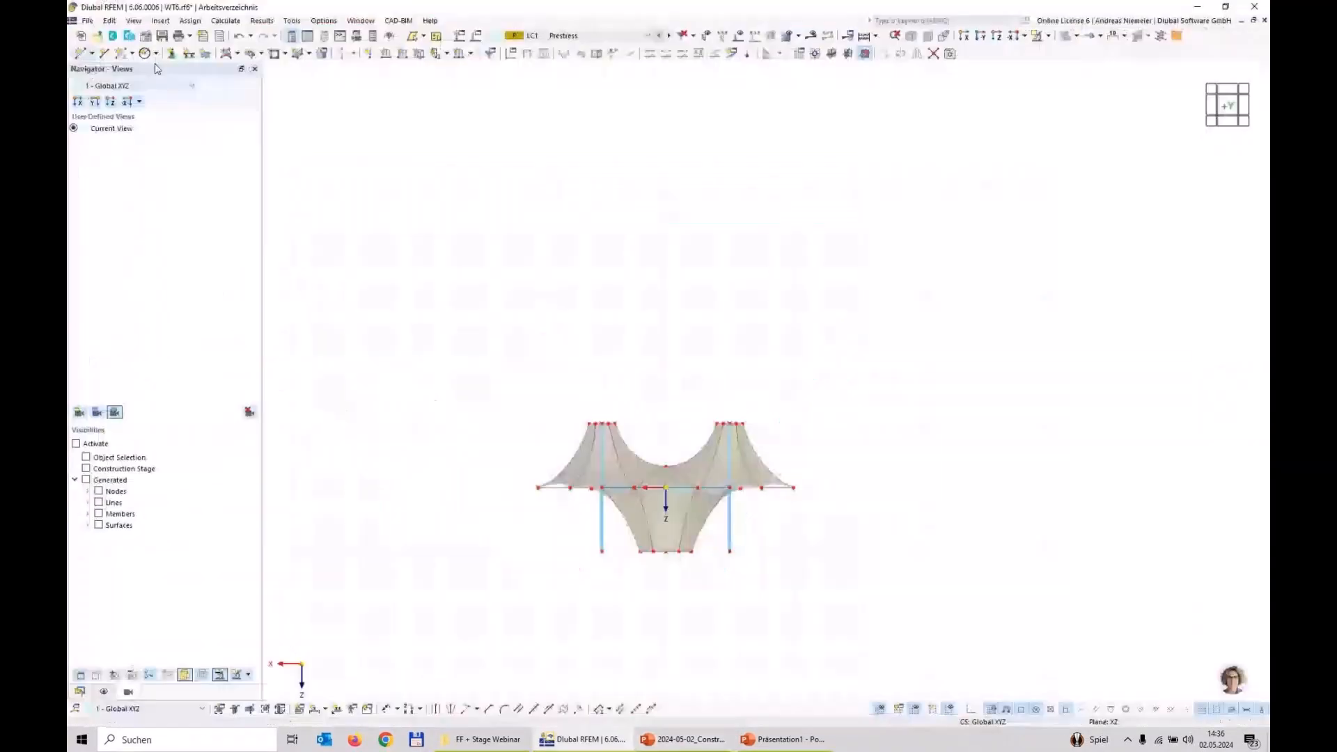
{"action": "left_click", "coordinate": [156, 54]}
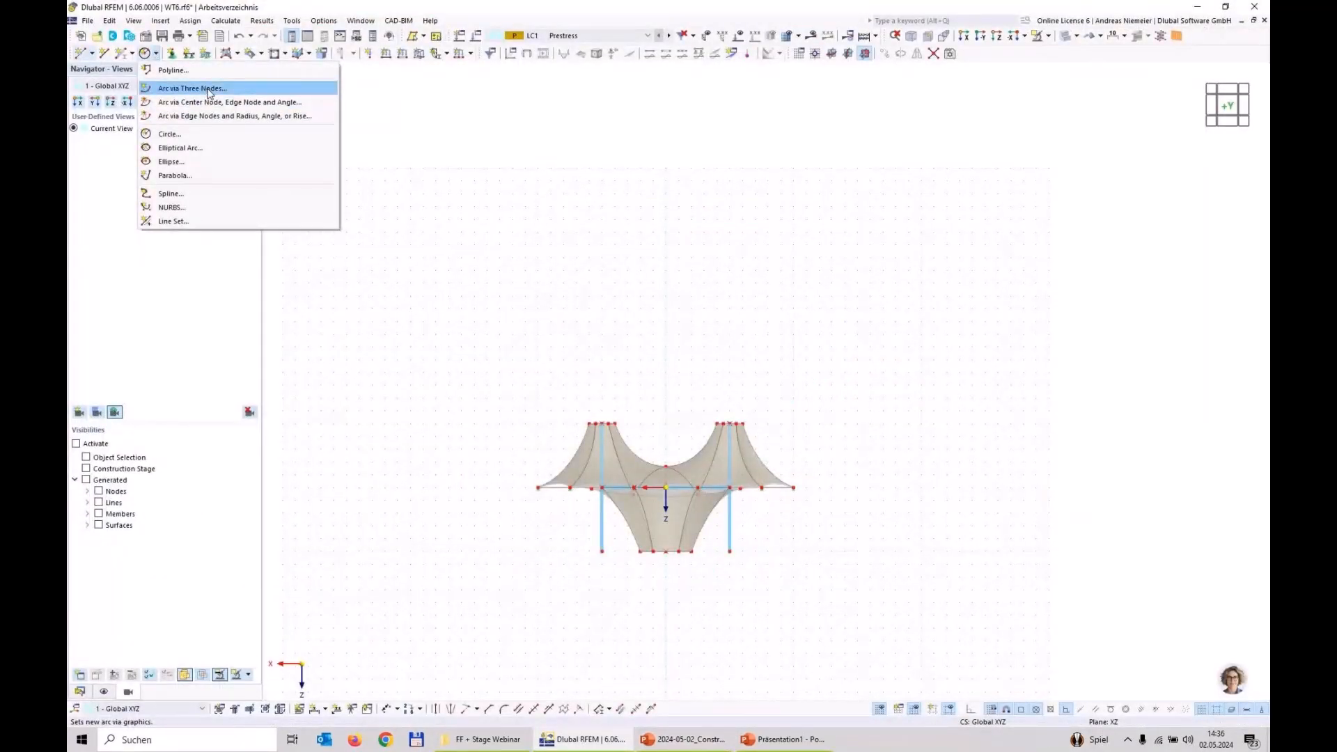
{"action": "left_click", "coordinate": [173, 175]}
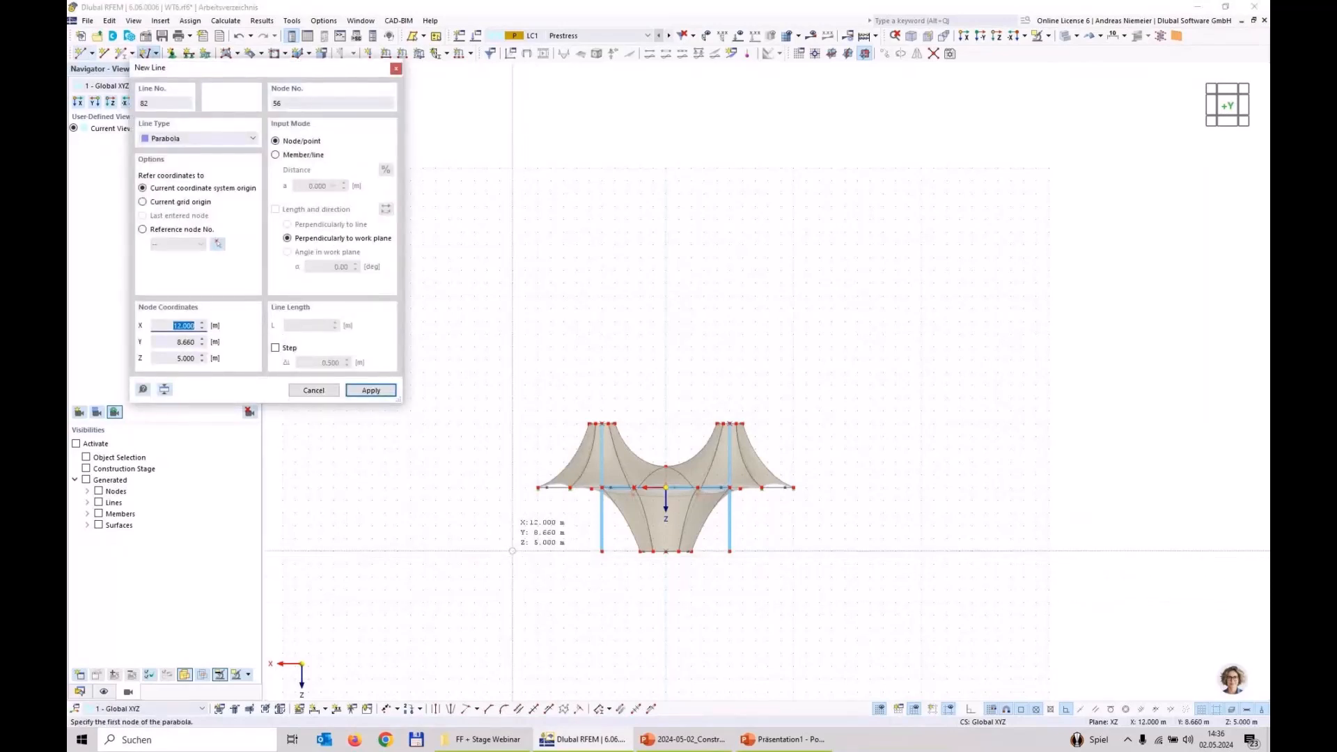
{"action": "left_click", "coordinate": [513, 551]}
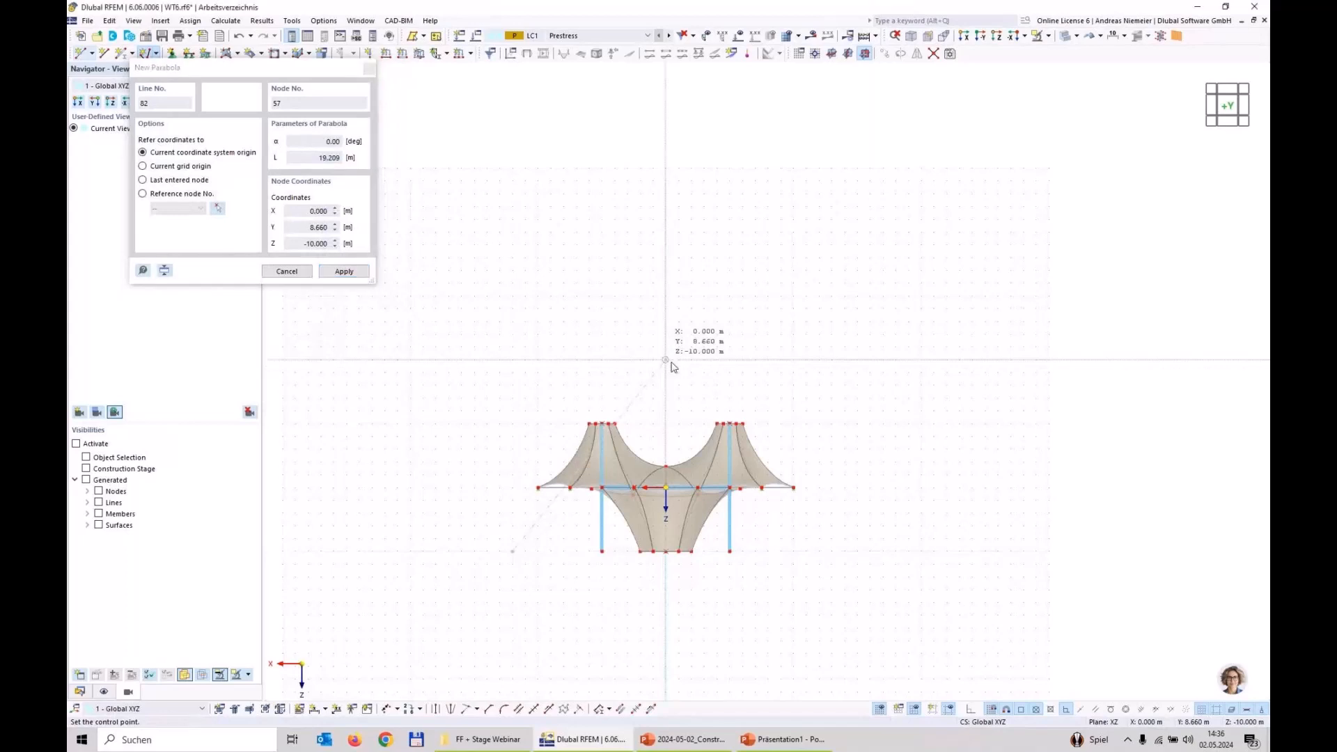
{"action": "left_click", "coordinate": [671, 363]}
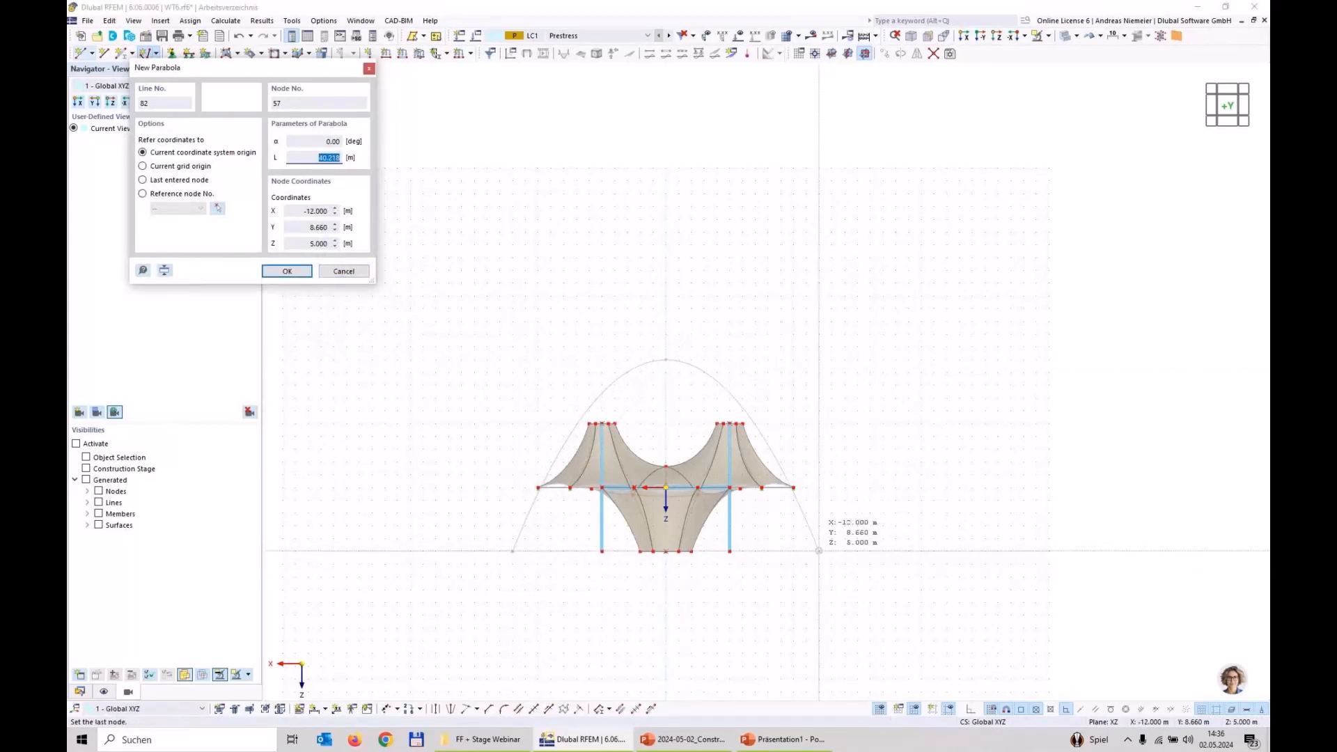
{"action": "left_click", "coordinate": [819, 550]}
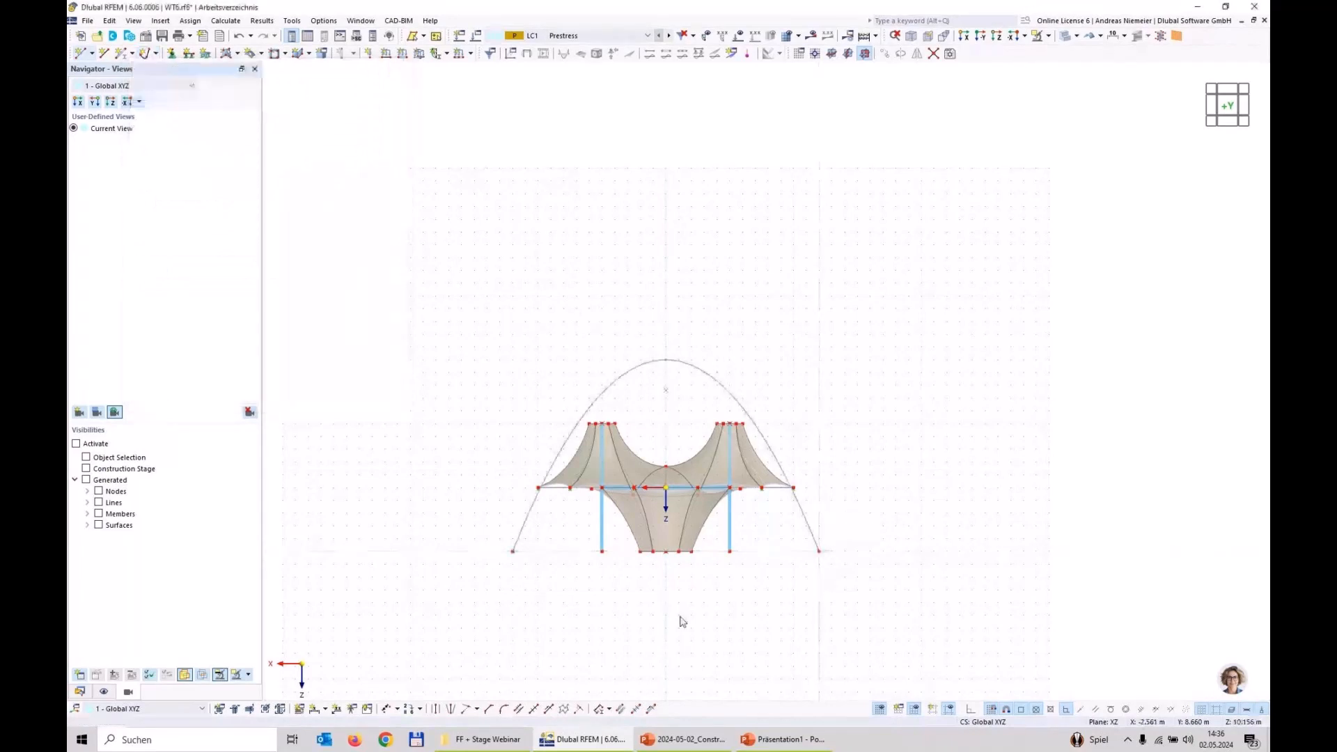
Move both base nodes of the parabola horizontally outwards by about 1 m each.
{"action": "scroll", "coordinate": [613, 609], "scroll_direction": "up", "scroll_amount": 3}
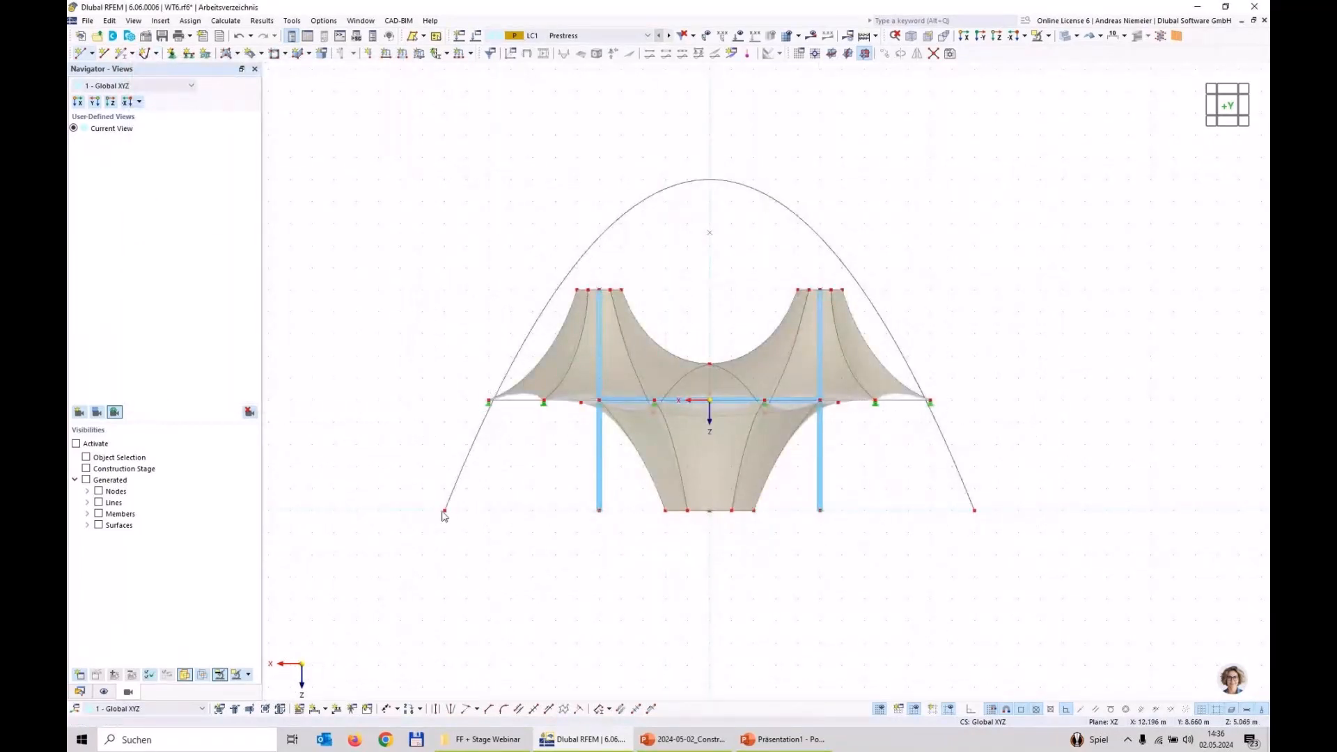
{"action": "left_click_drag", "start_coordinate": [445, 512], "coordinate": [424, 512]}
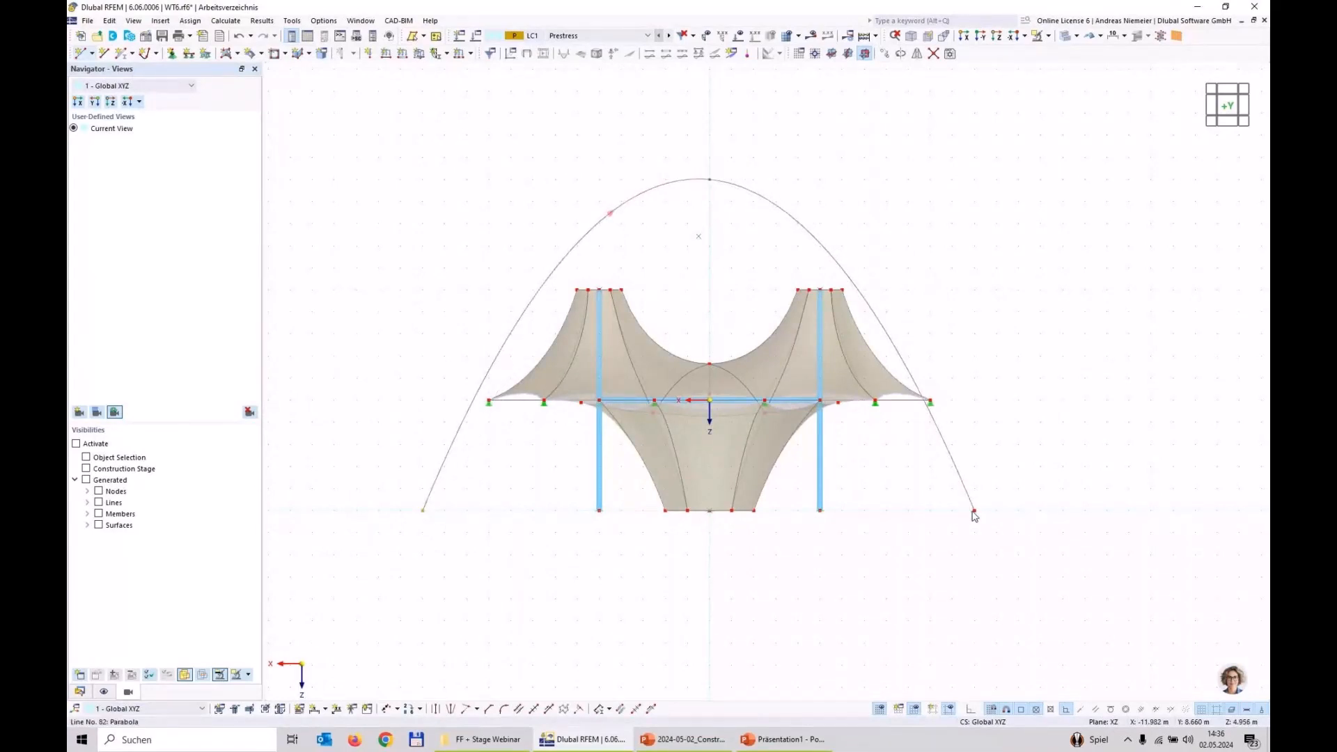
{"action": "left_click_drag", "start_coordinate": [975, 516], "coordinate": [997, 513]}
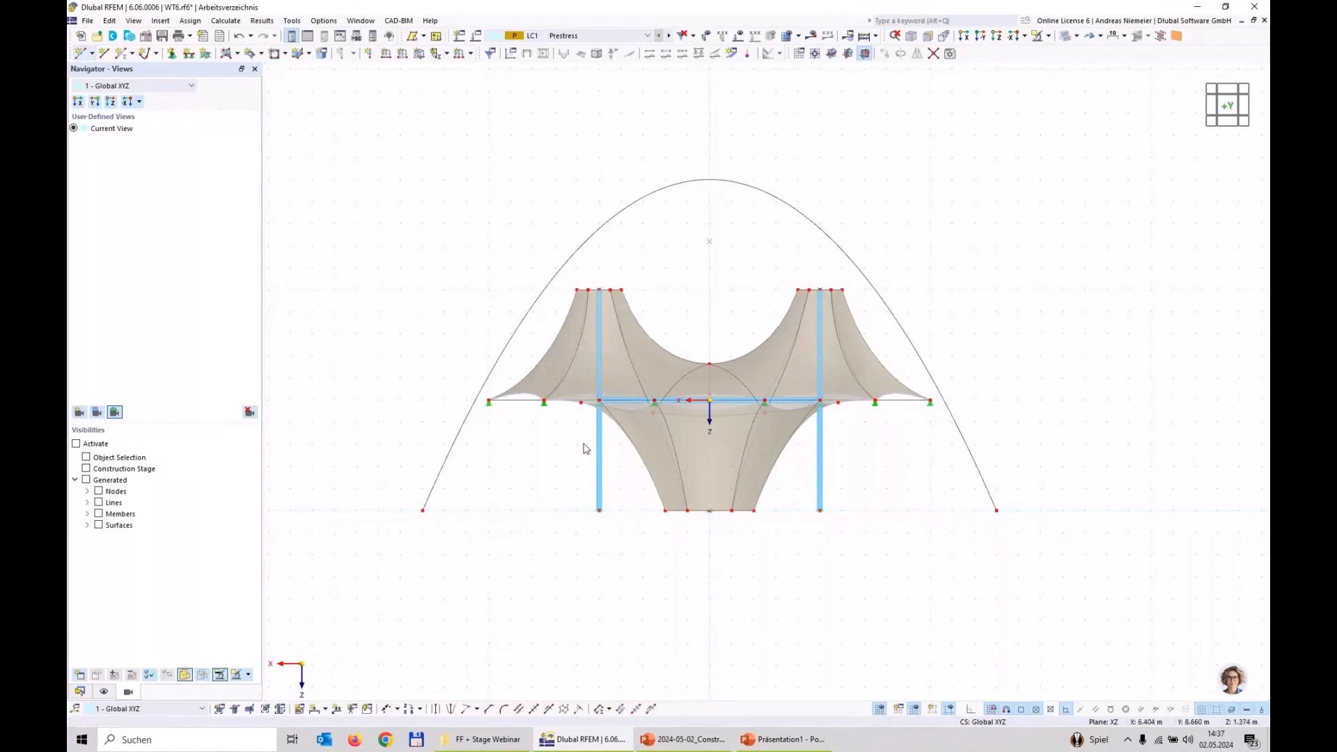
Edit the parabola line, assign a new member to it and choose the member type.
{"action": "middle_click_drag", "start_coordinate": [996, 304], "coordinate": [919, 501], "text": "ctrl"}
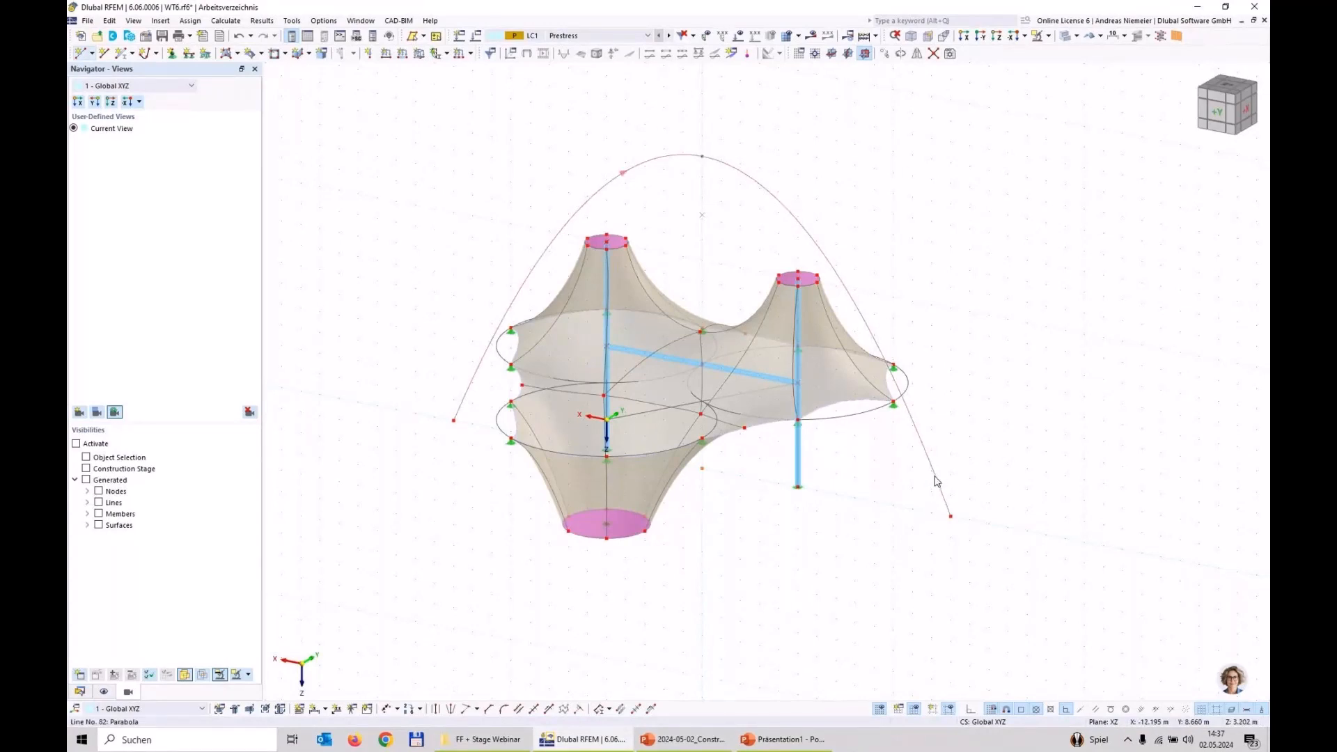
{"action": "left_click", "coordinate": [146, 35]}
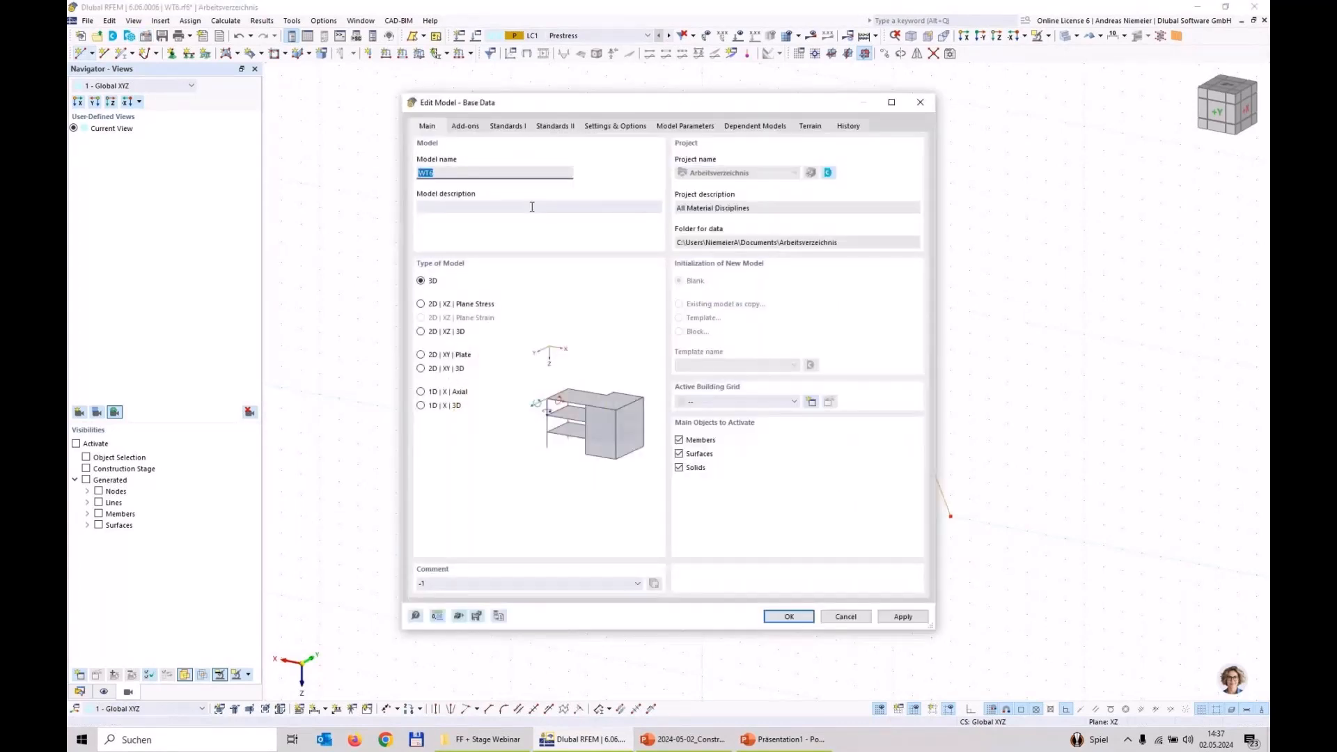
{"action": "left_click", "coordinate": [920, 103]}
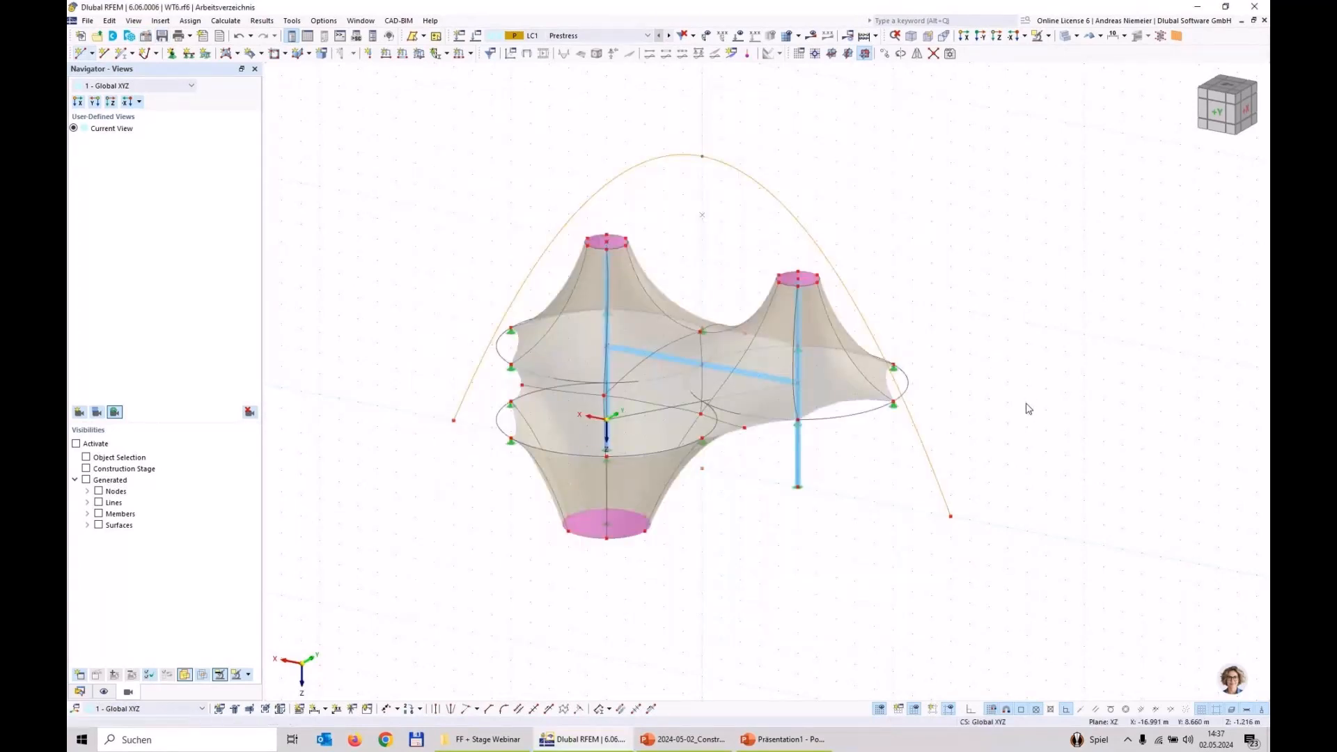
{"action": "double_click", "coordinate": [923, 443]}
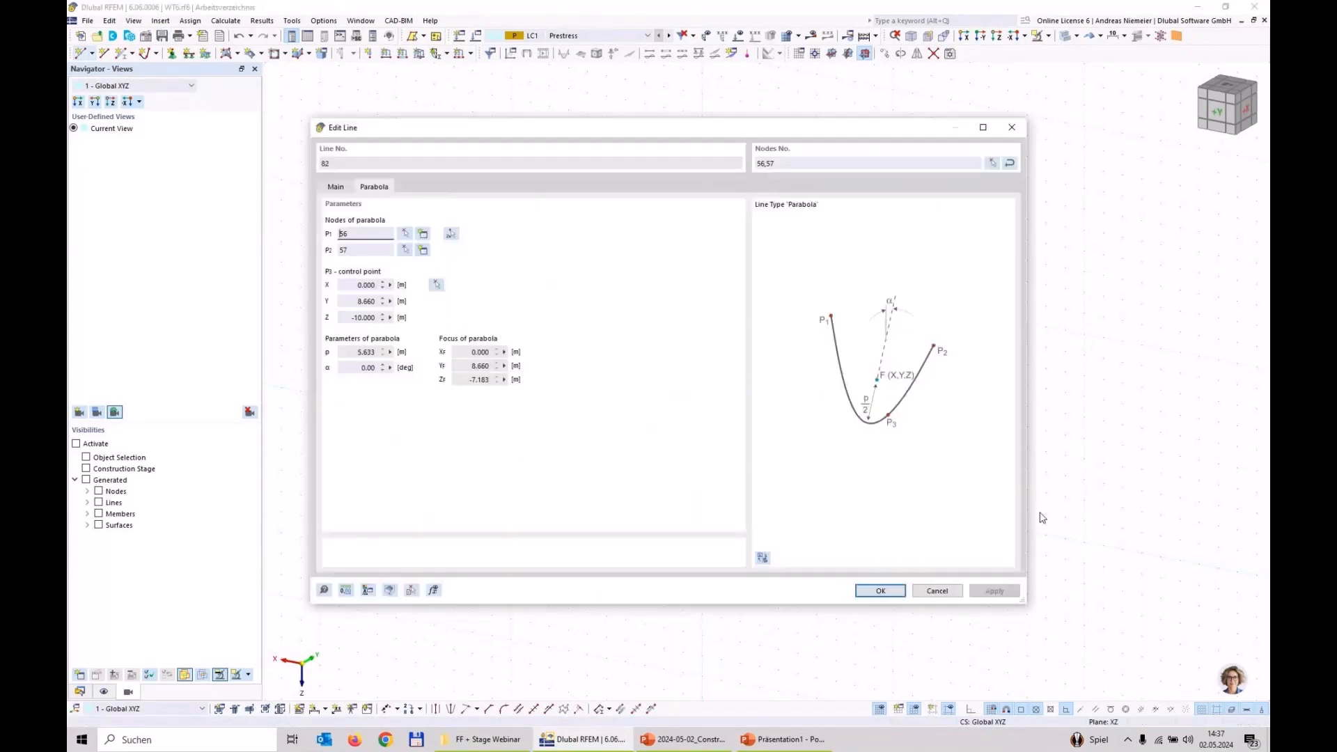
{"action": "left_click", "coordinate": [336, 186]}
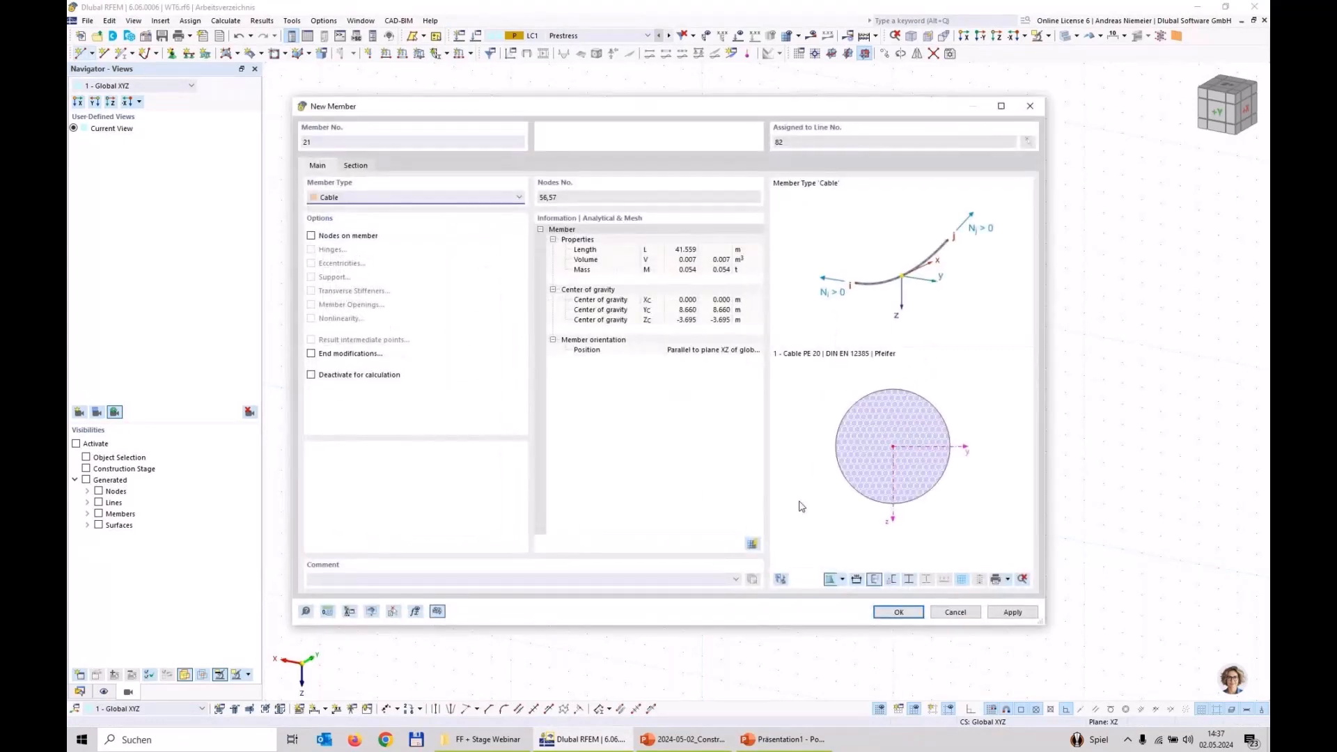
{"action": "left_click", "coordinate": [355, 196]}
Create a new section at the start of the arch member and open it in RSECTION for editing.
{"action": "left_click", "coordinate": [355, 165]}
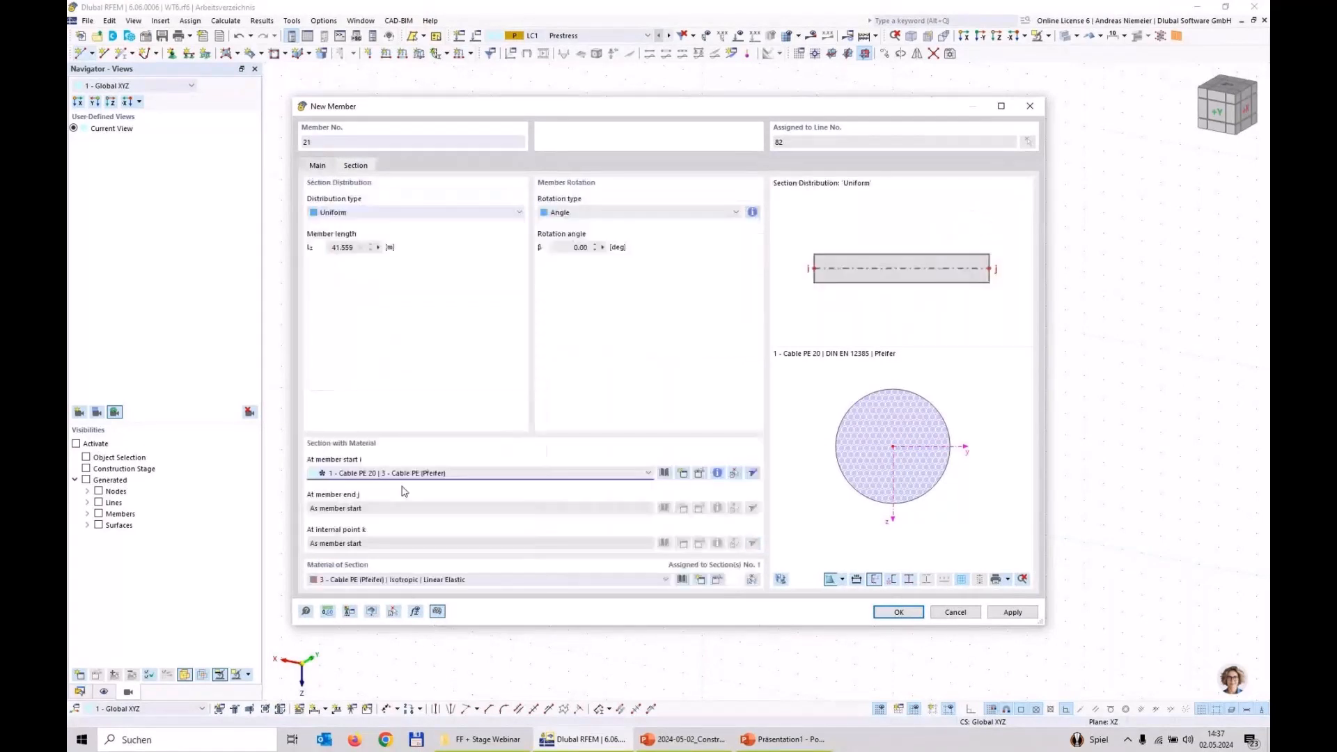
{"action": "left_click", "coordinate": [386, 473]}
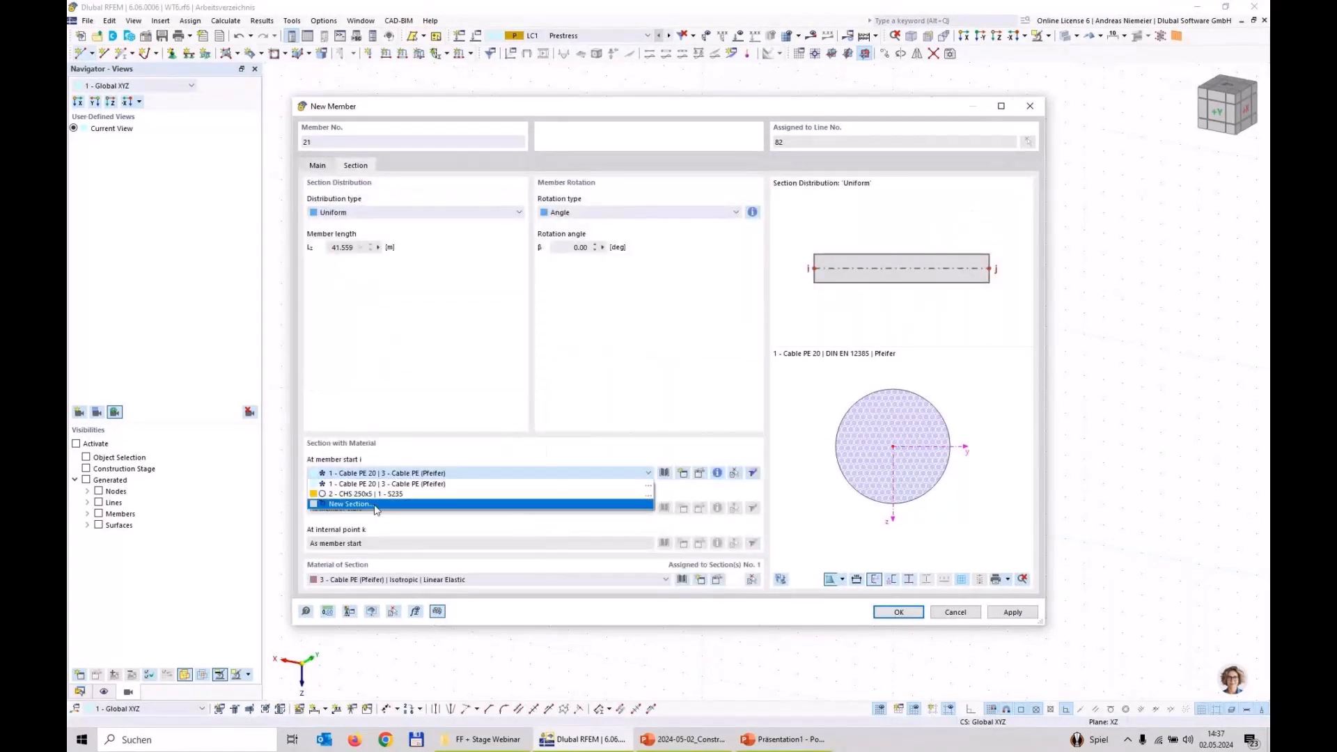
{"action": "left_click", "coordinate": [375, 508]}
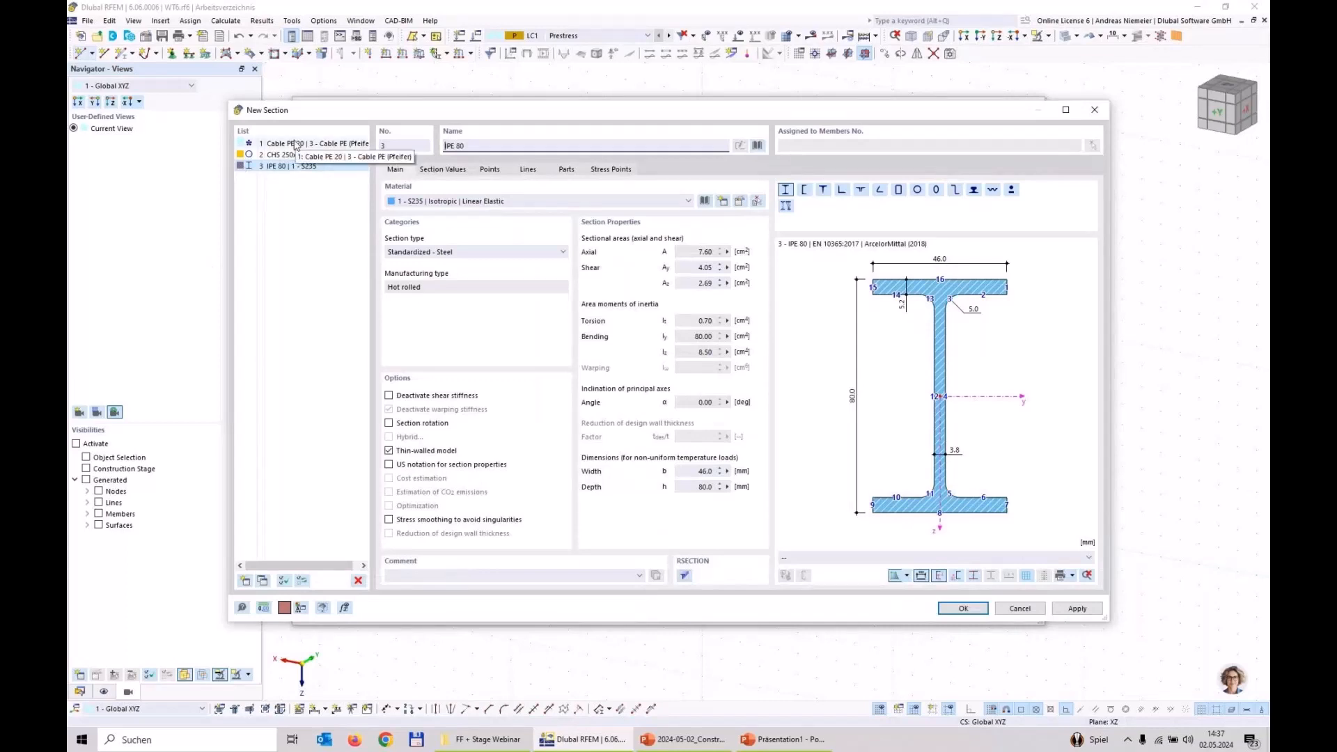
{"action": "left_click", "coordinate": [686, 579]}
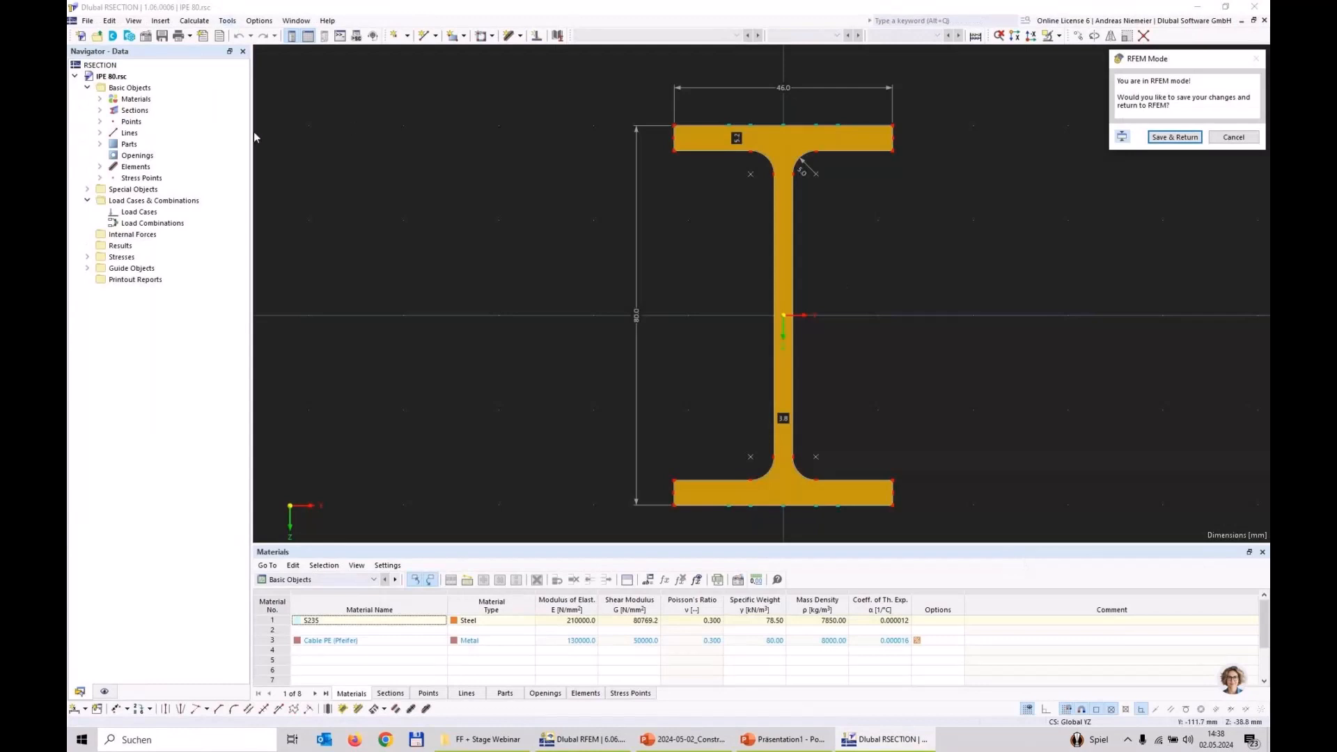
Delete the complete IPE 80 geometry from the section.
{"action": "scroll", "coordinate": [551, 286], "scroll_direction": "down", "scroll_amount": 3}
{"action": "scroll", "coordinate": [548, 282], "scroll_direction": "down", "scroll_amount": 2}
{"action": "left_click_drag", "start_coordinate": [476, 145], "coordinate": [729, 420]}
{"action": "key", "text": "Delete"}
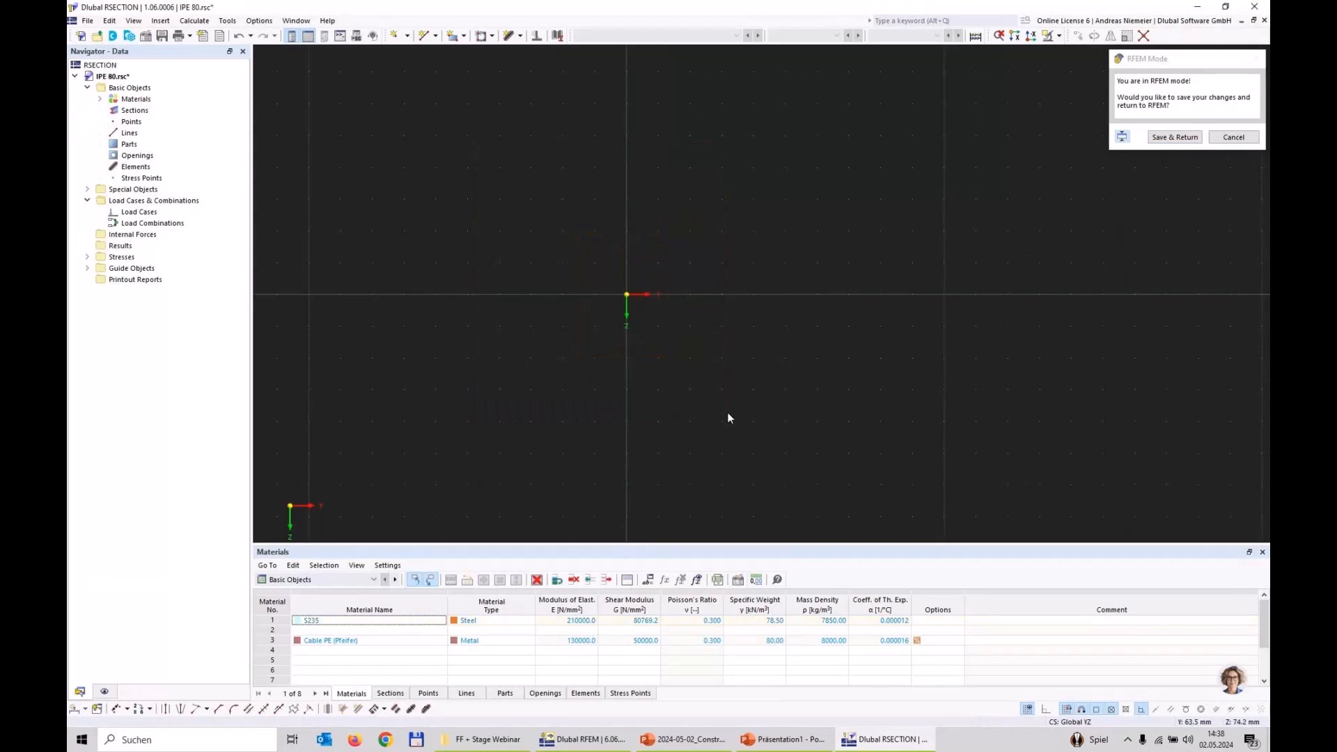
Draw a single vertical line about 400 mm long downwards from the coordinate origin.
{"action": "left_click", "coordinate": [426, 38]}
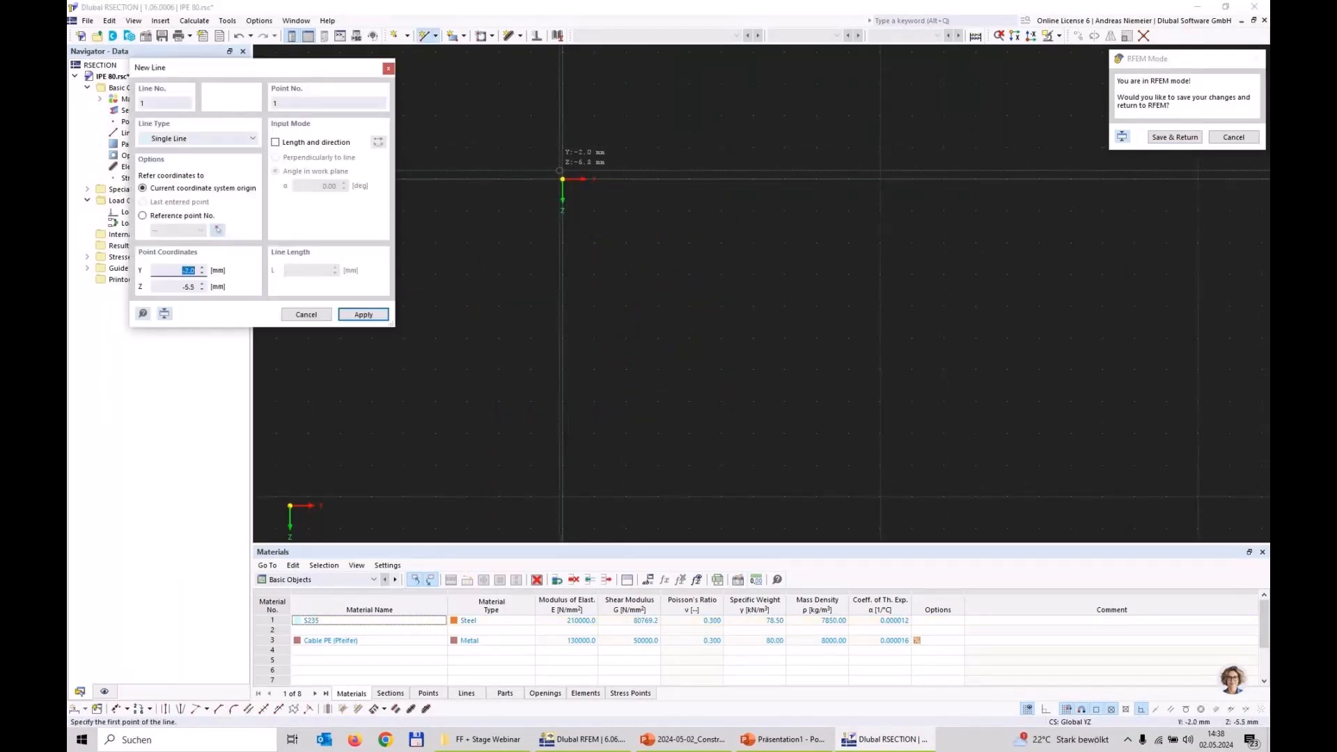
{"action": "left_click", "coordinate": [563, 179]}
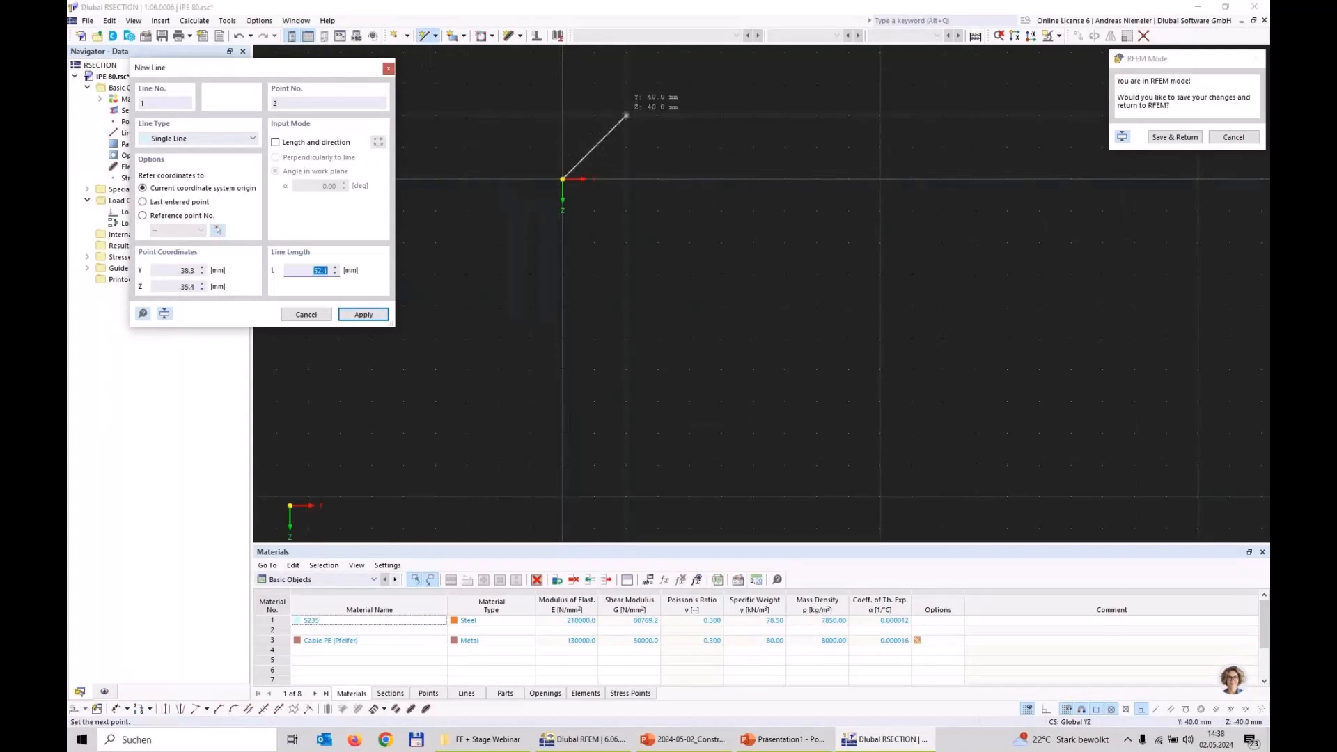
{"action": "scroll", "coordinate": [627, 115], "scroll_direction": "down", "scroll_amount": 4}
{"action": "left_click", "coordinate": [606, 318]}
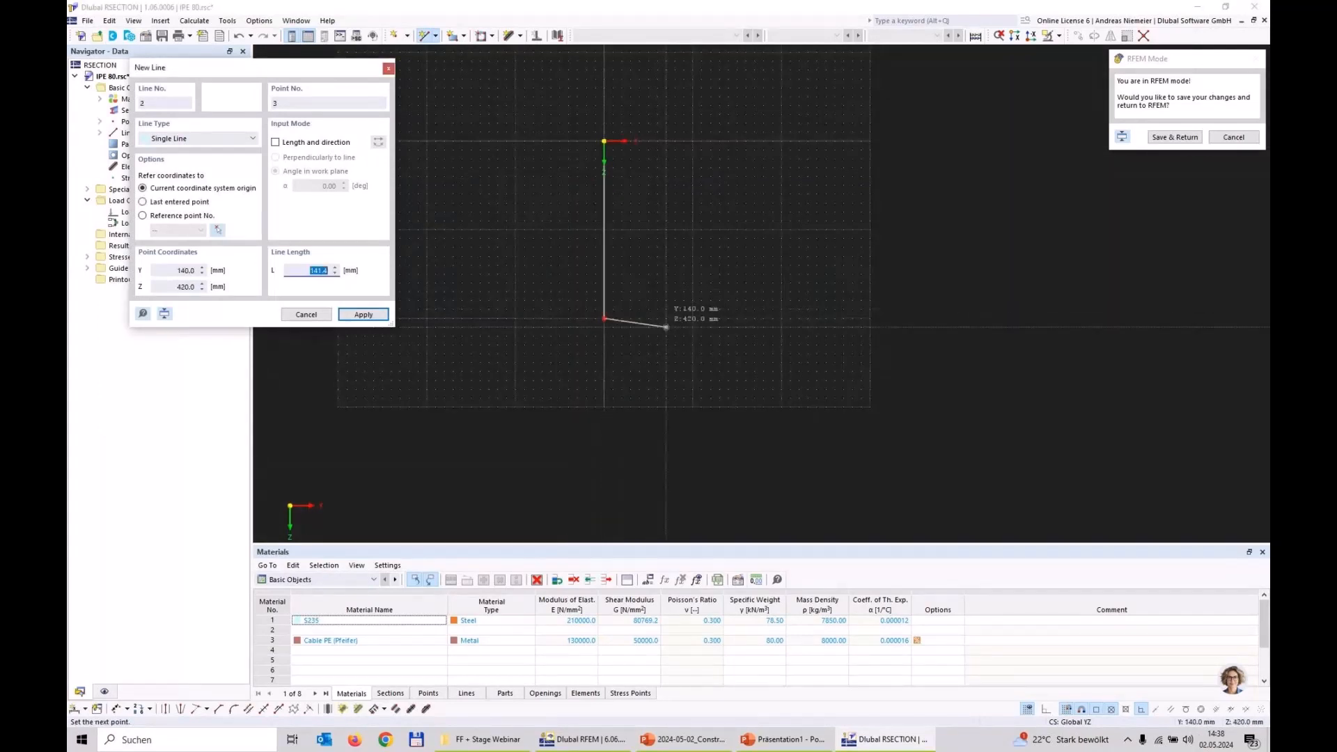
{"action": "key", "text": "Escape"}
Rotate the vertical line by 30° about the origin without creating a copy.
{"action": "left_click", "coordinate": [606, 269]}
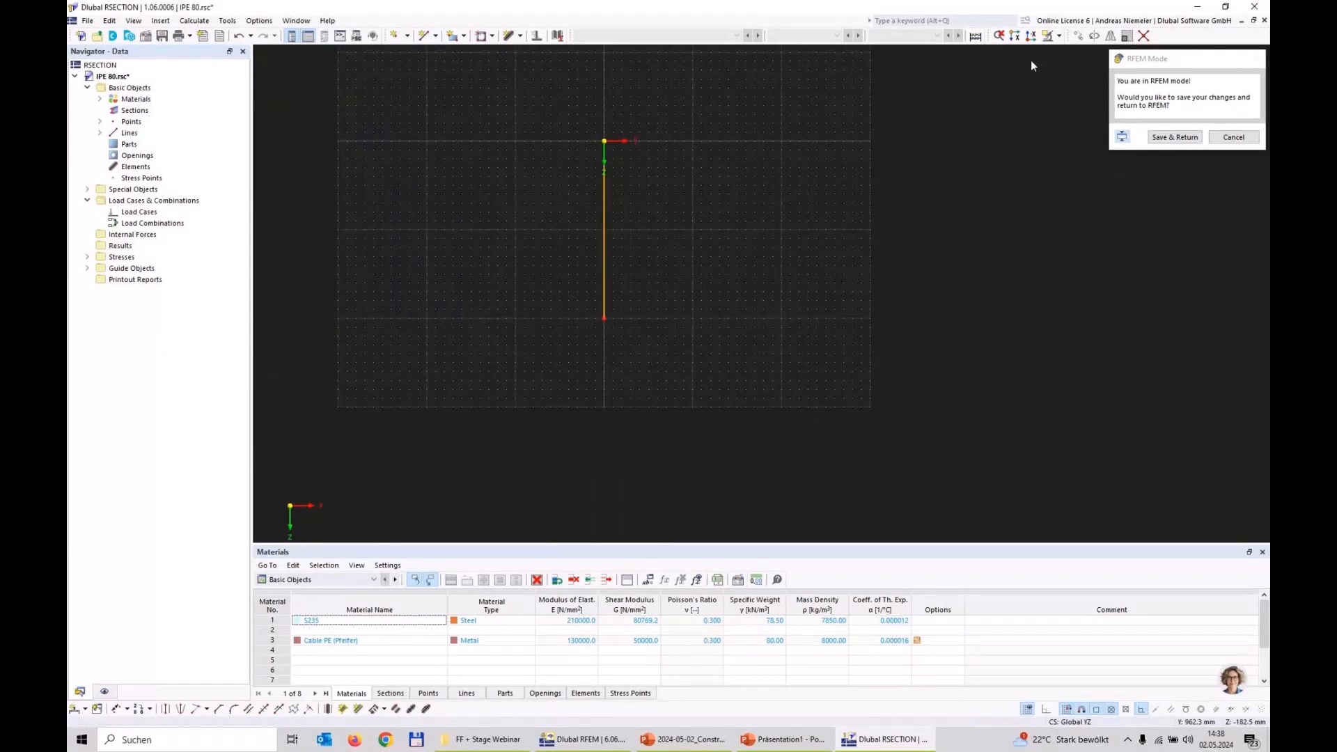
{"action": "left_click", "coordinate": [1078, 35]}
{"action": "type", "text": "30"}
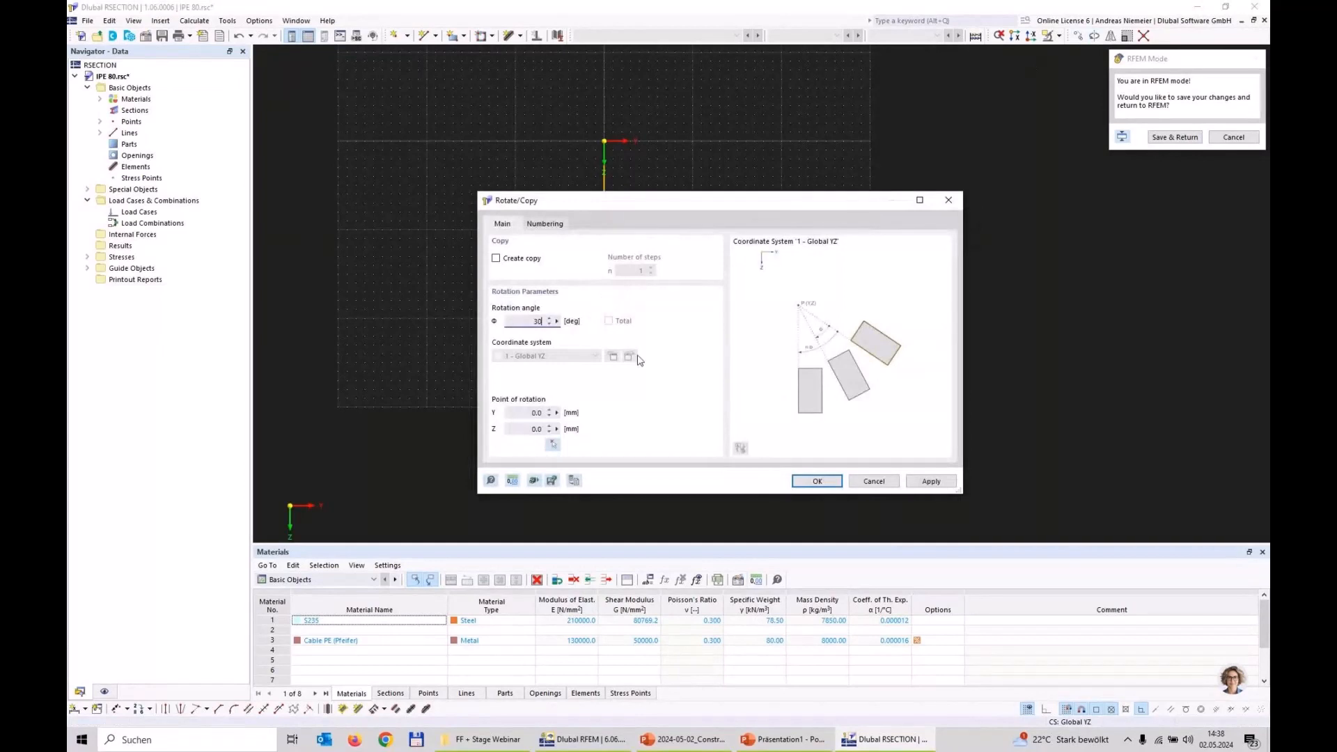
{"action": "left_click", "coordinate": [805, 481]}
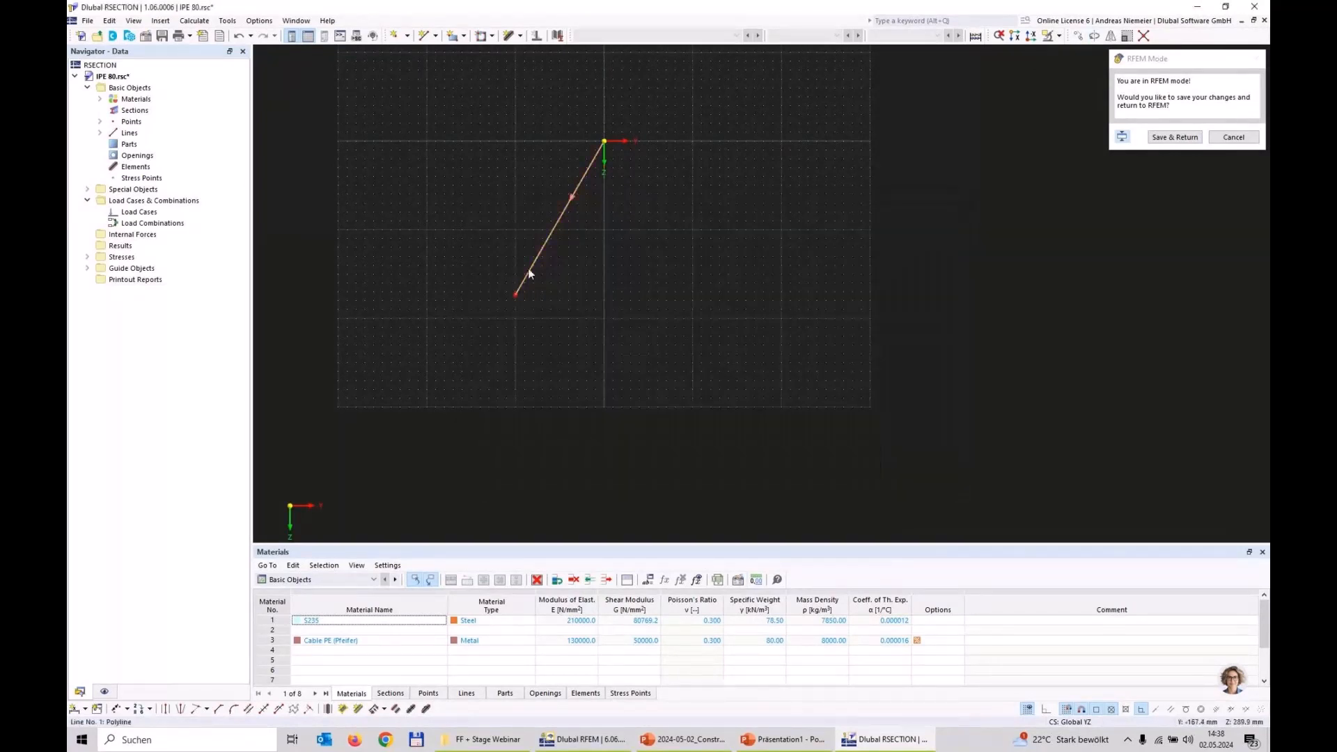
Create a copy of the inclined line rotated by -60° about the origin.
{"action": "left_click", "coordinate": [1094, 36]}
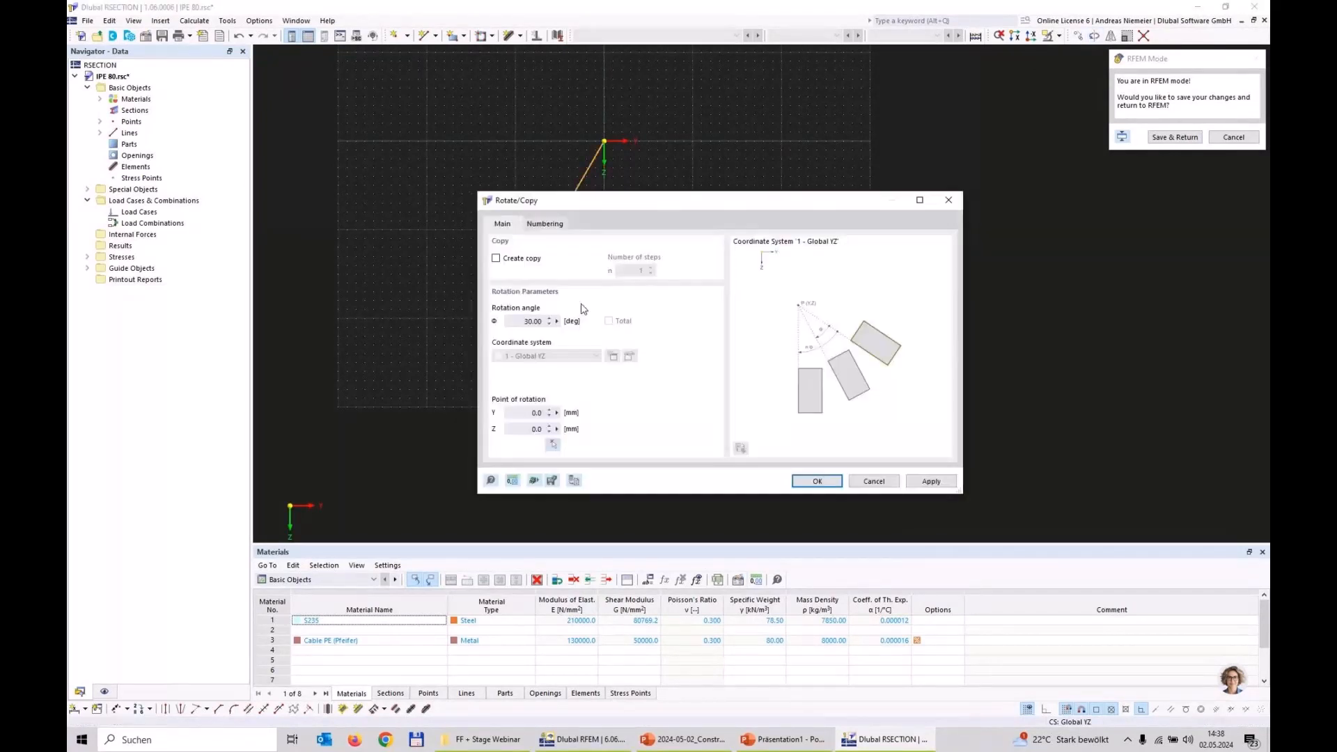
{"action": "left_click", "coordinate": [523, 259]}
{"action": "double_click", "coordinate": [524, 321]}
{"action": "type", "text": "-60"}
{"action": "left_click", "coordinate": [817, 481]}
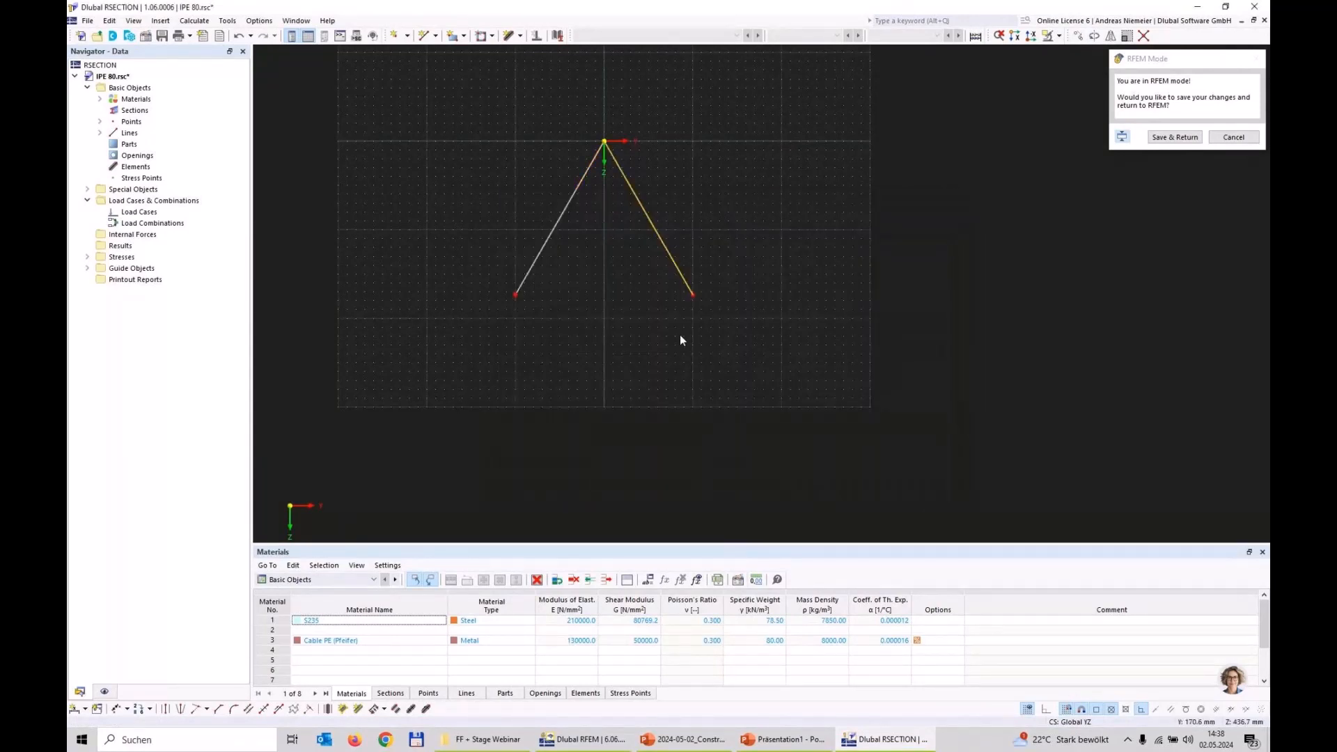
Close the triangle with a single line between the lower end points of the two inclined lines.
{"action": "left_click", "coordinate": [424, 36]}
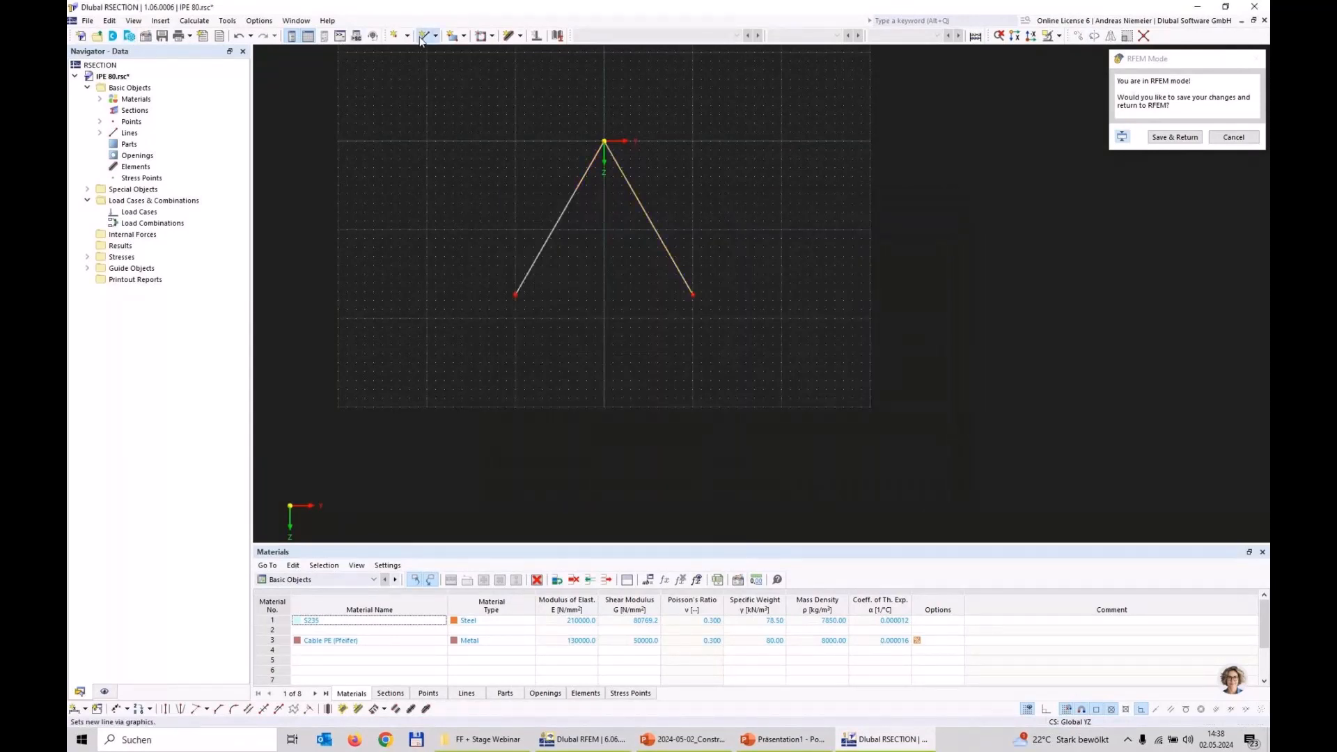
{"action": "left_click", "coordinate": [515, 294]}
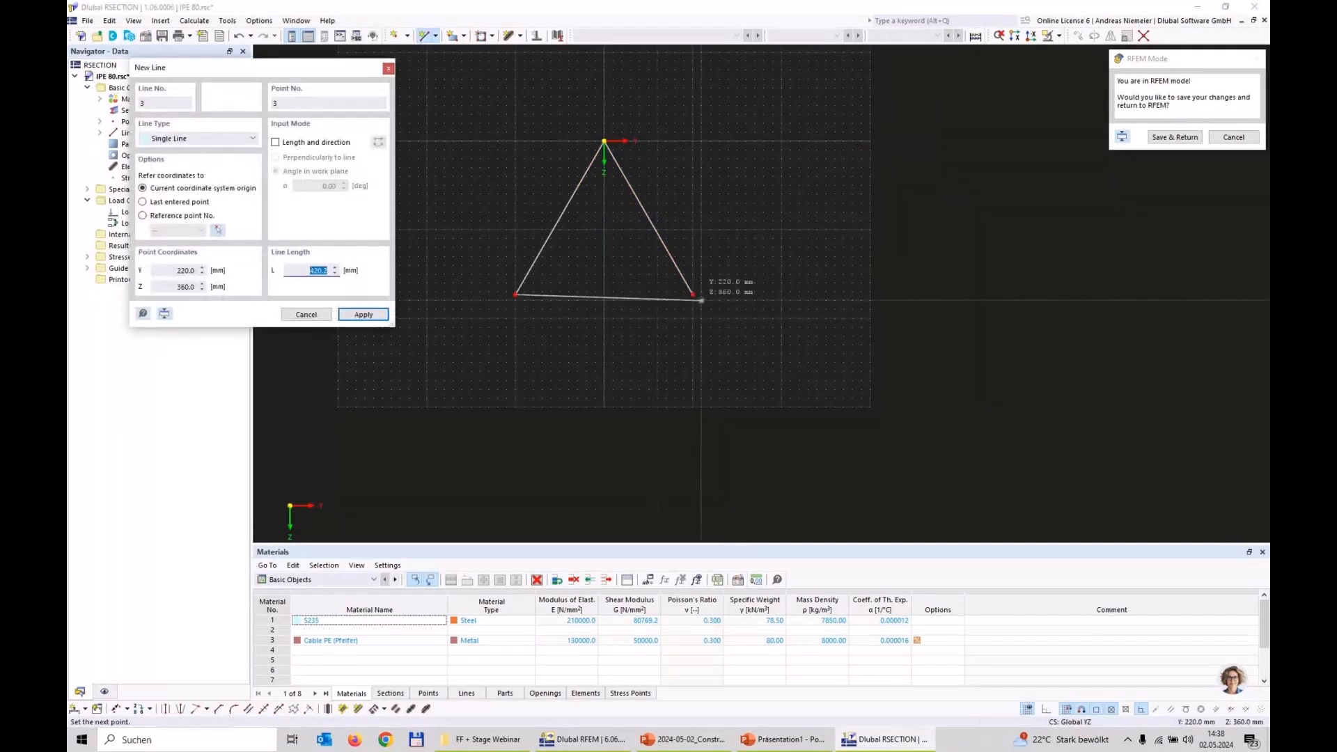
{"action": "left_click", "coordinate": [693, 295]}
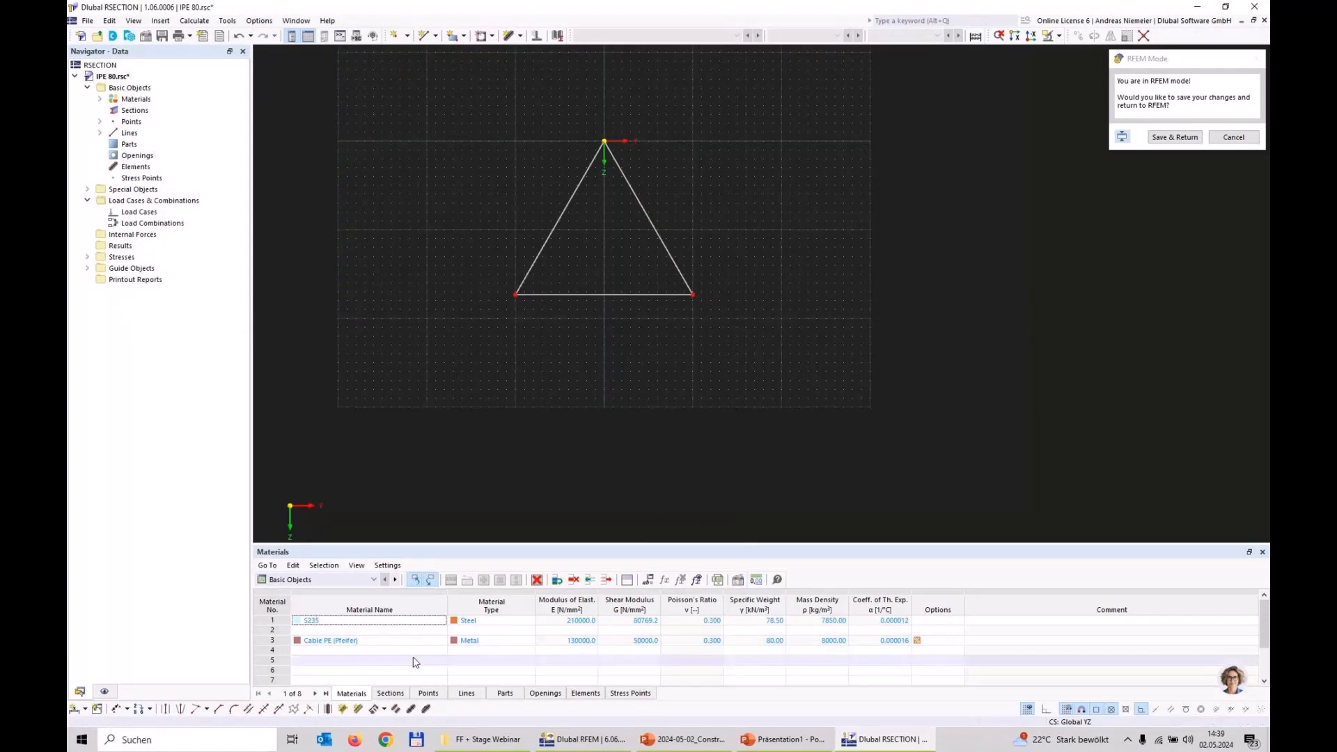
Create 20 mm thick elements in S235 on all three lines of the triangle.
{"action": "left_click", "coordinate": [357, 709]}
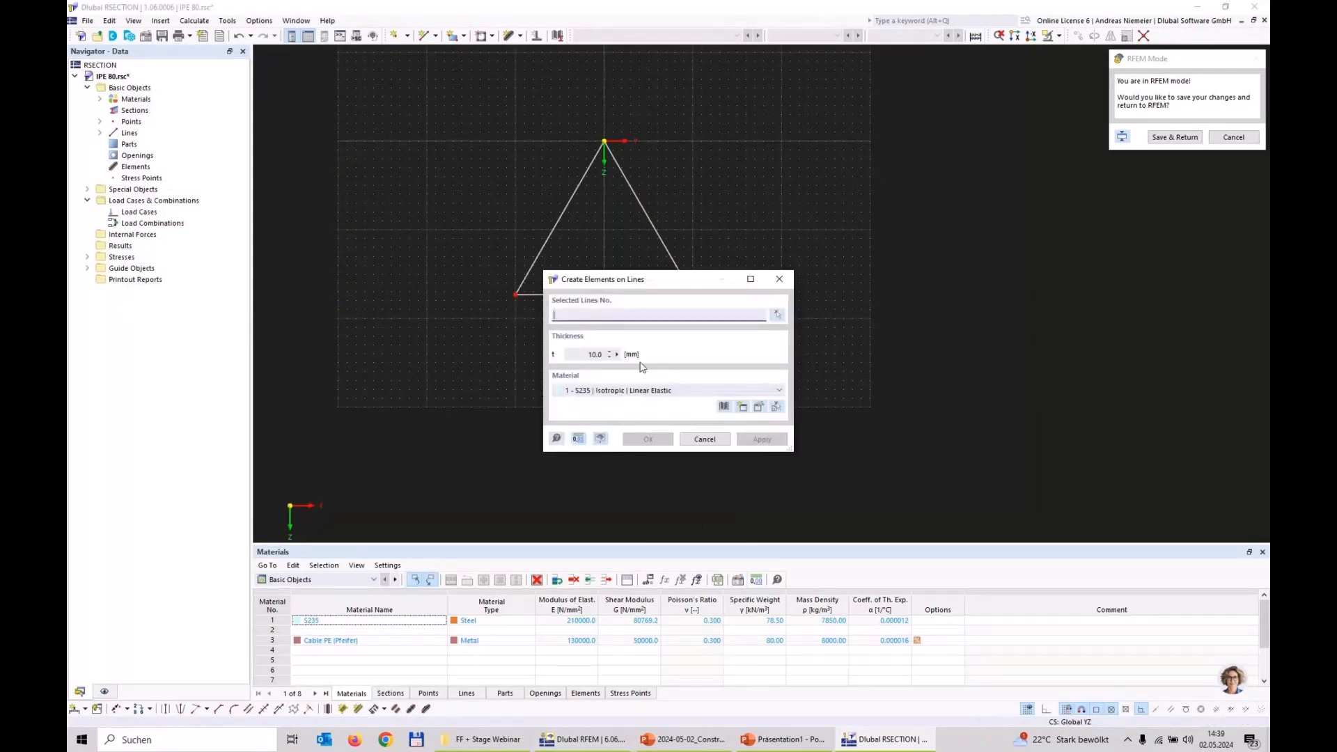
{"action": "left_click", "coordinate": [778, 315]}
{"action": "left_click_drag", "start_coordinate": [826, 370], "coordinate": [370, 248]}
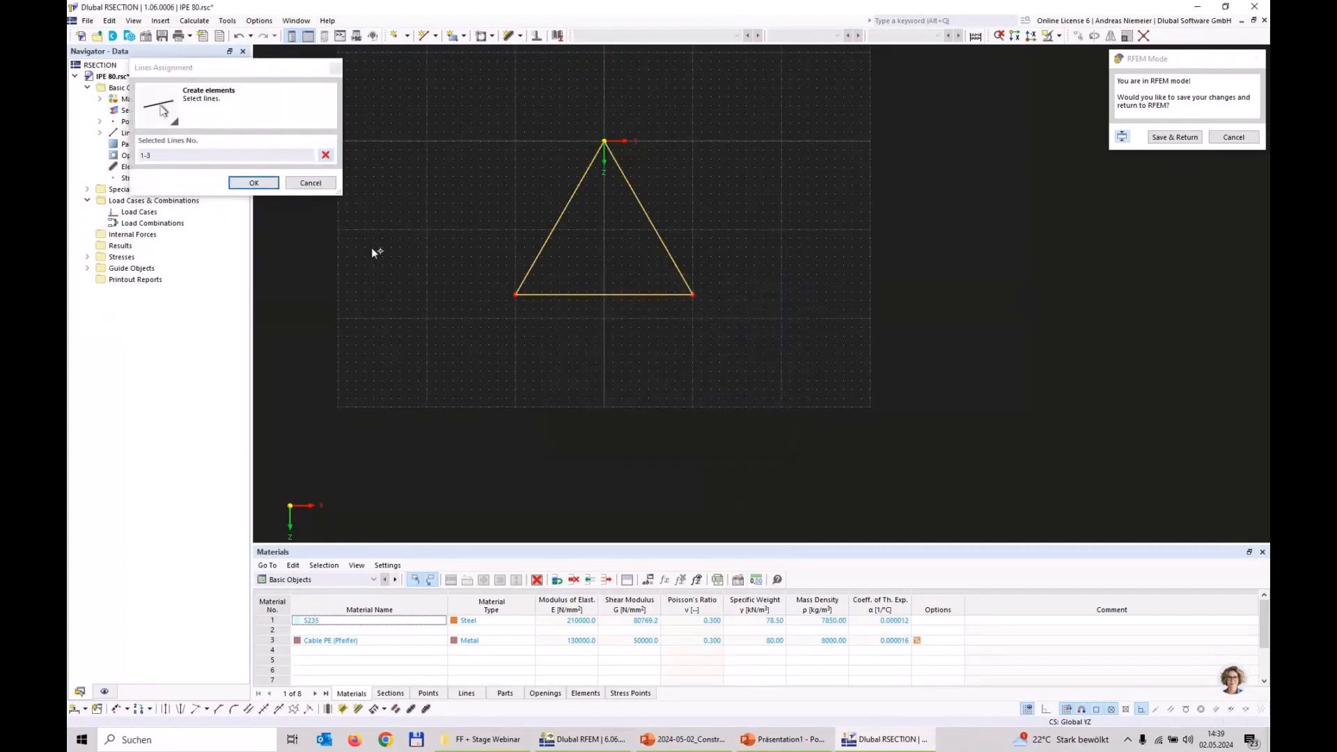
{"action": "left_click", "coordinate": [255, 183]}
{"action": "left_click", "coordinate": [588, 354]}
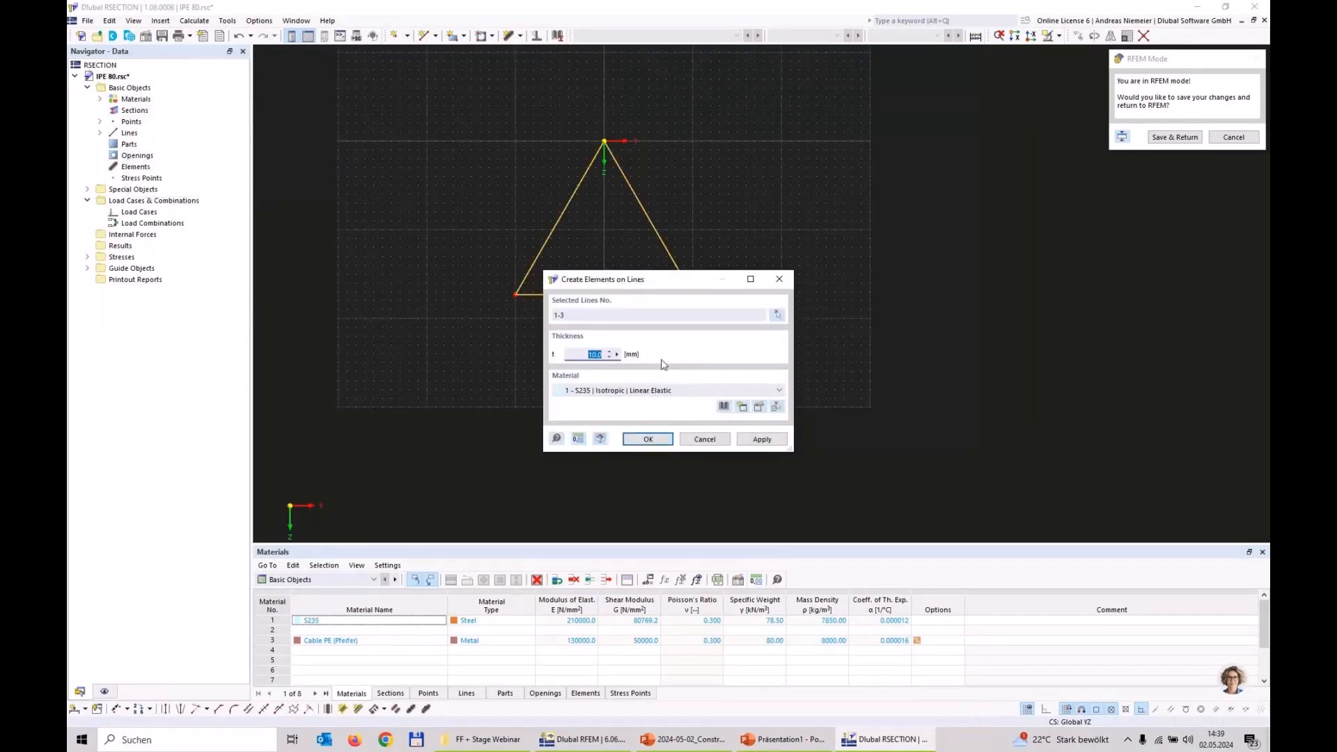
{"action": "type", "text": "20"}
{"action": "left_click", "coordinate": [648, 439]}
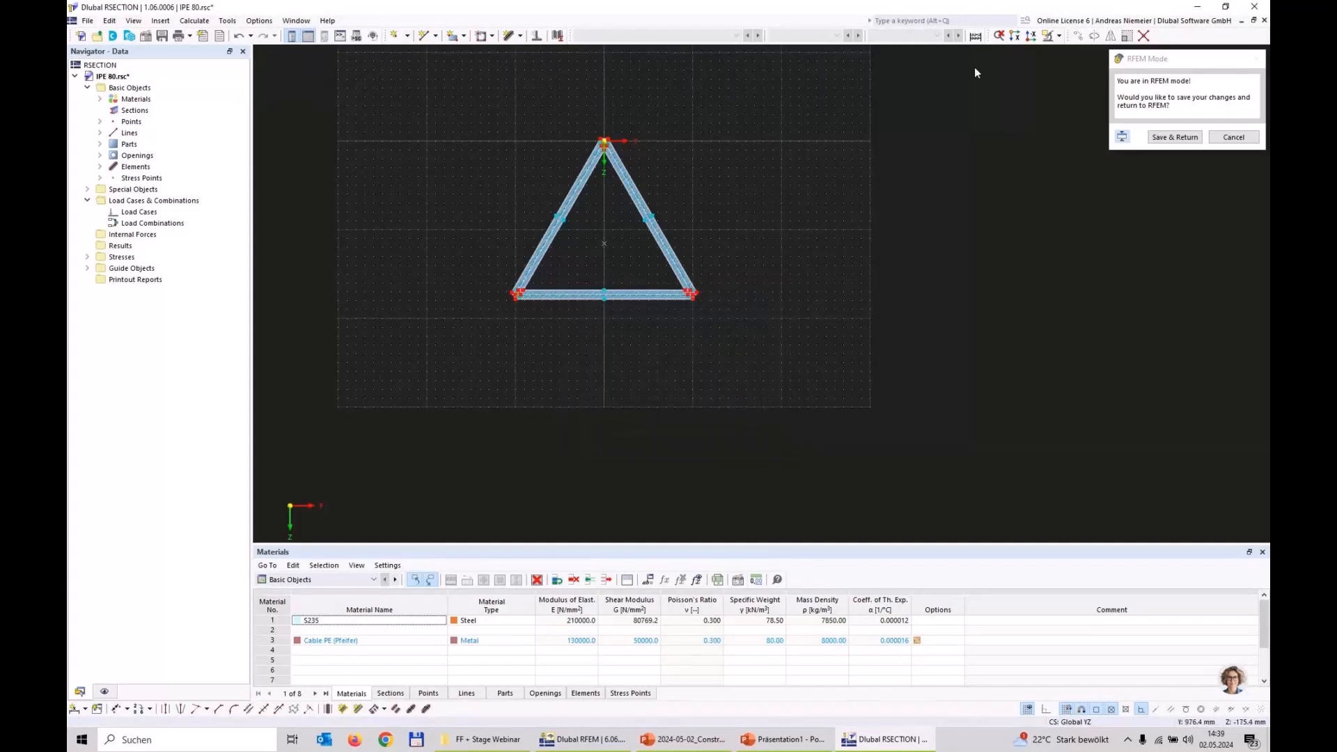
Save the triangular section back to RFEM and create the parabolic arch member with it, accepting deletion of the existing results.
{"action": "left_click", "coordinate": [1175, 136]}
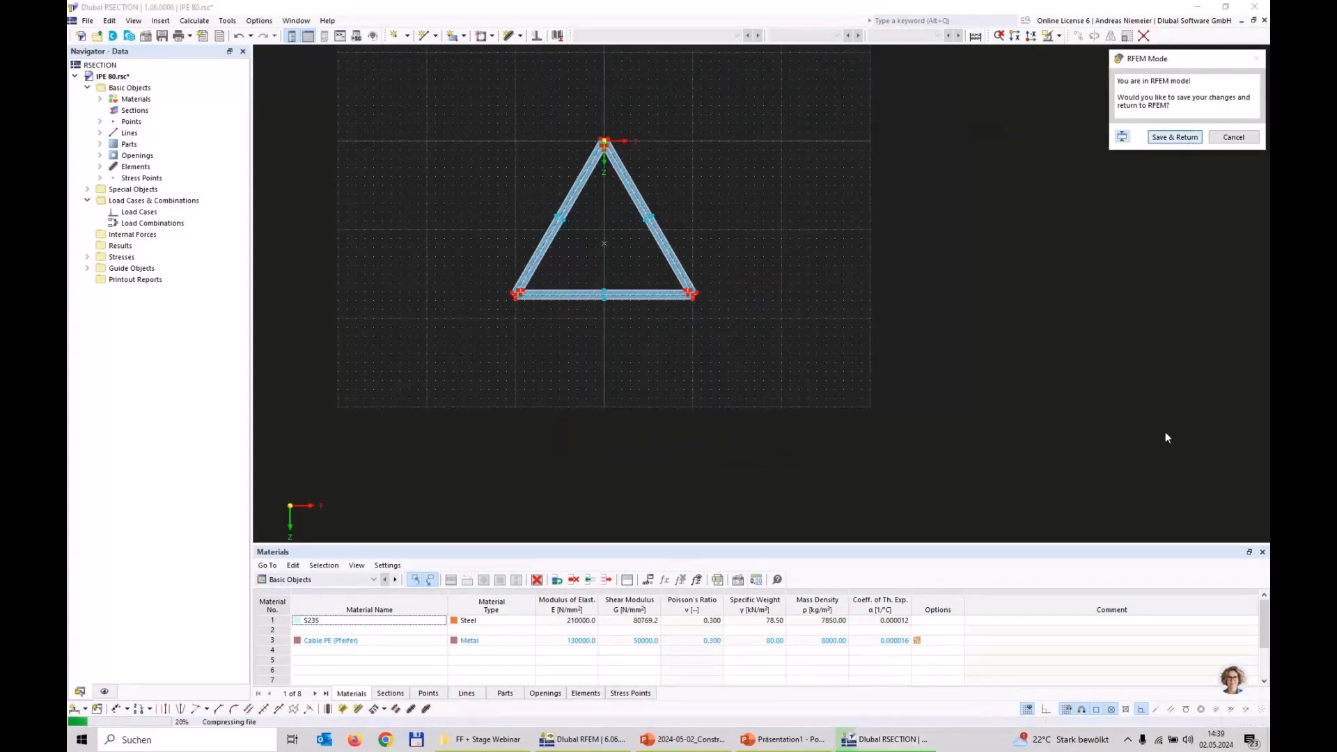
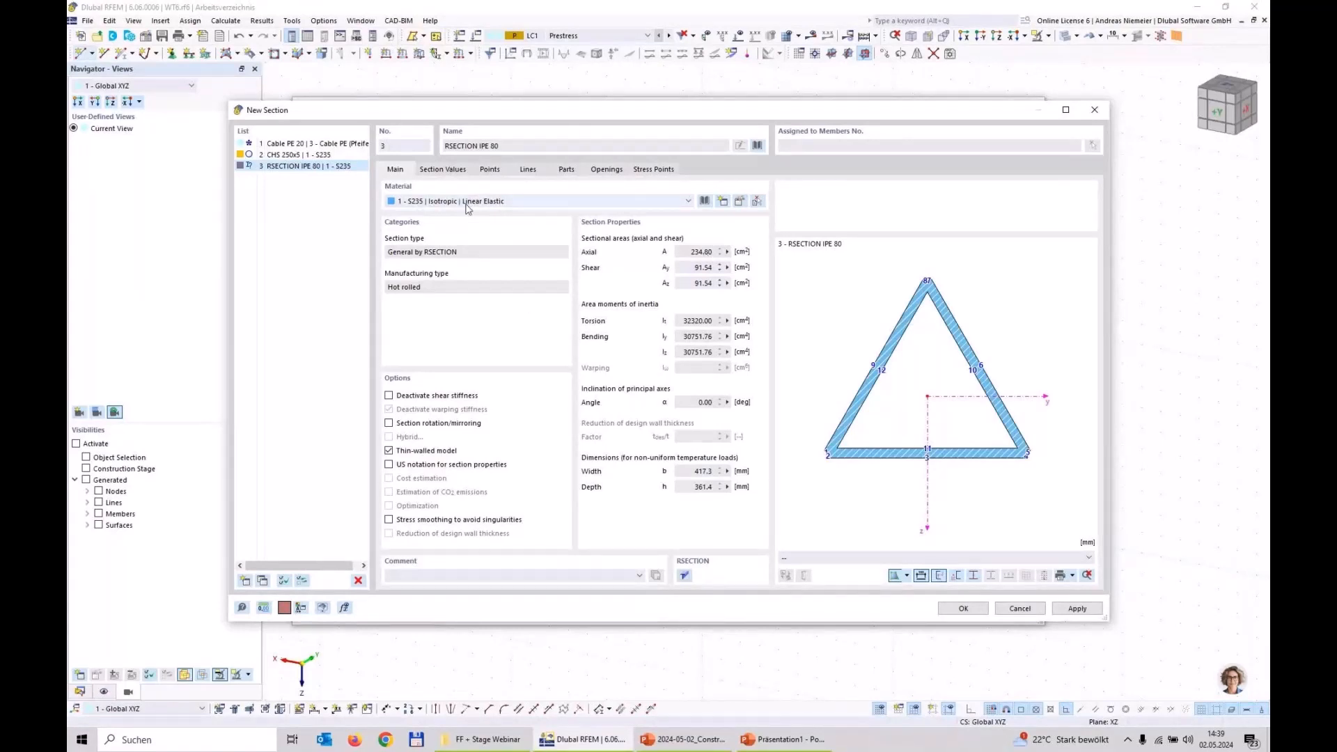
{"action": "left_click", "coordinate": [962, 608]}
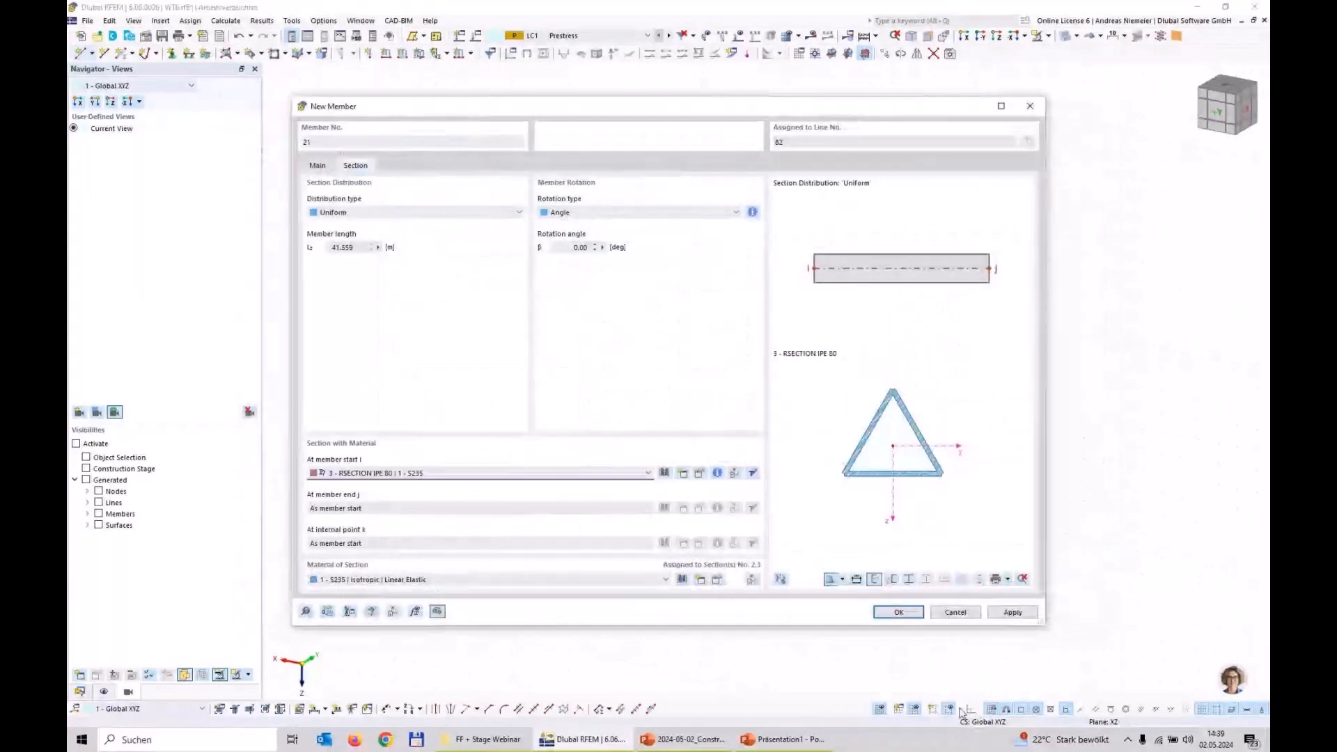
{"action": "left_click", "coordinate": [885, 617]}
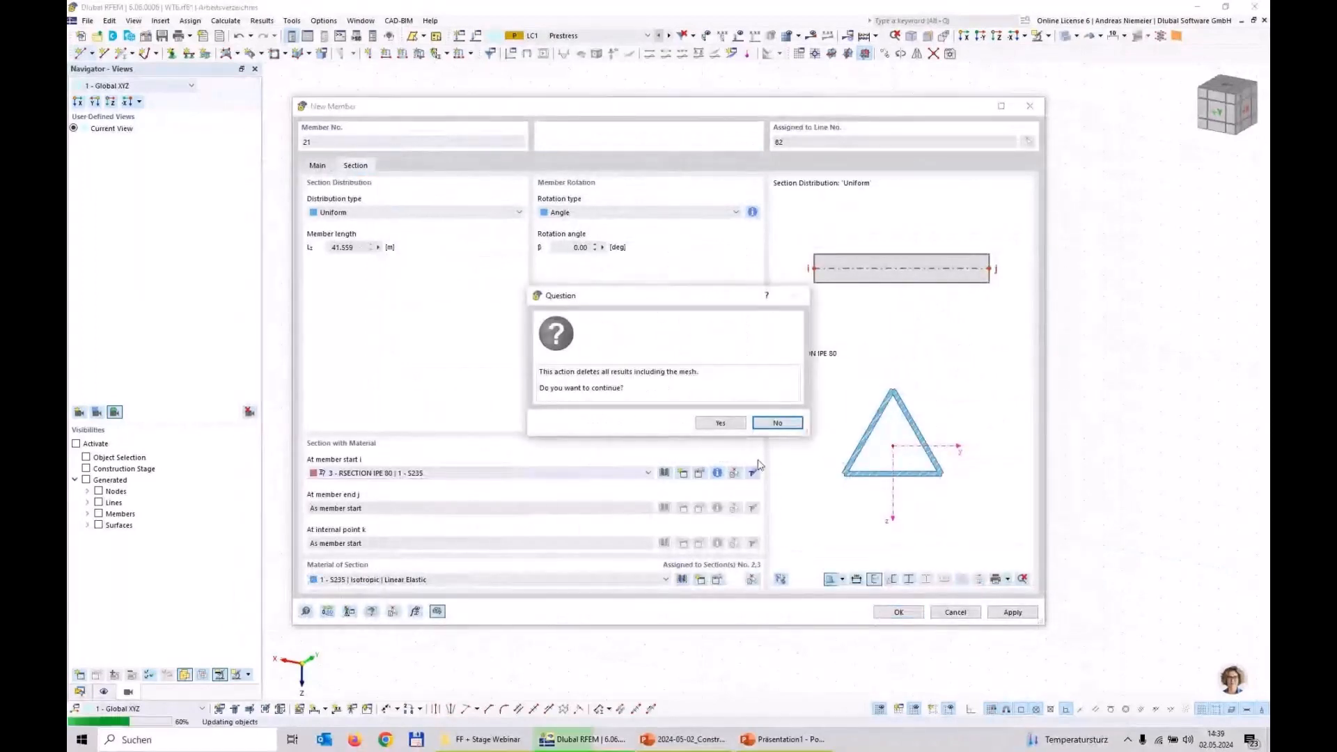
{"action": "left_click", "coordinate": [719, 424]}
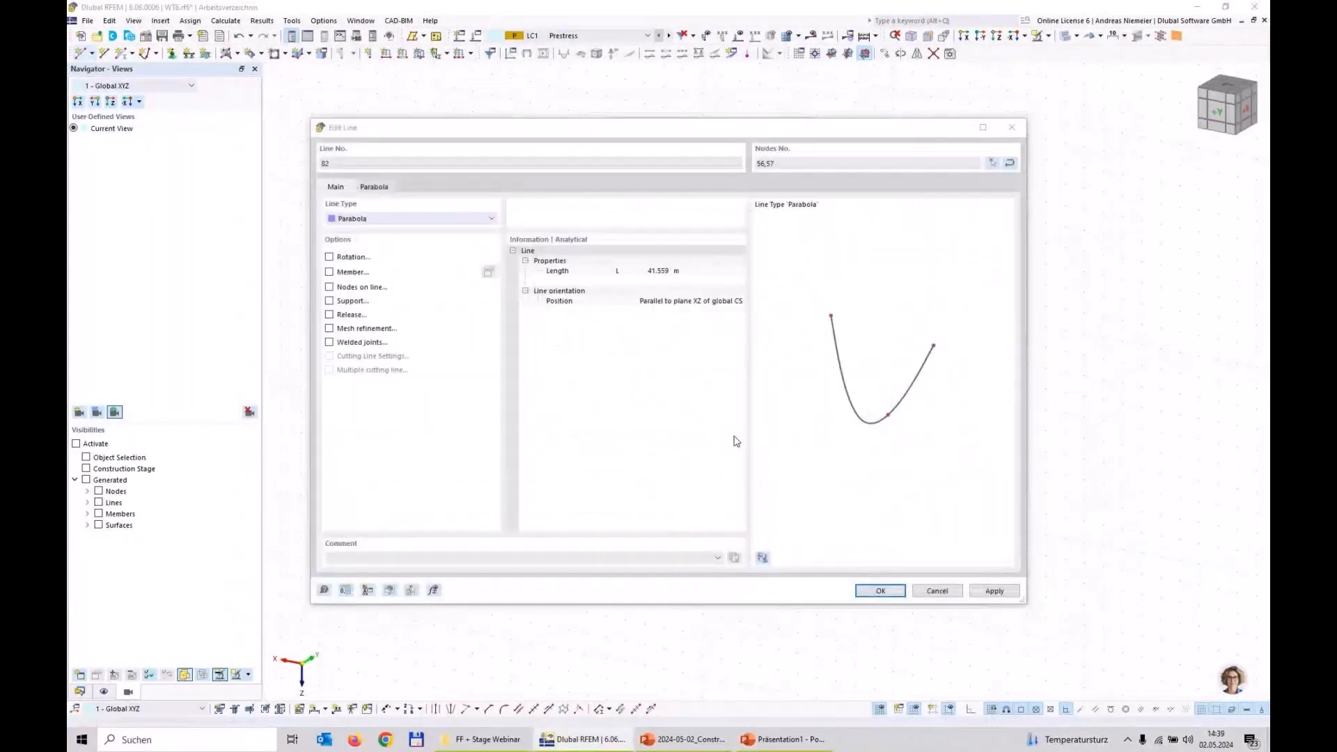
{"action": "left_click", "coordinate": [874, 592]}
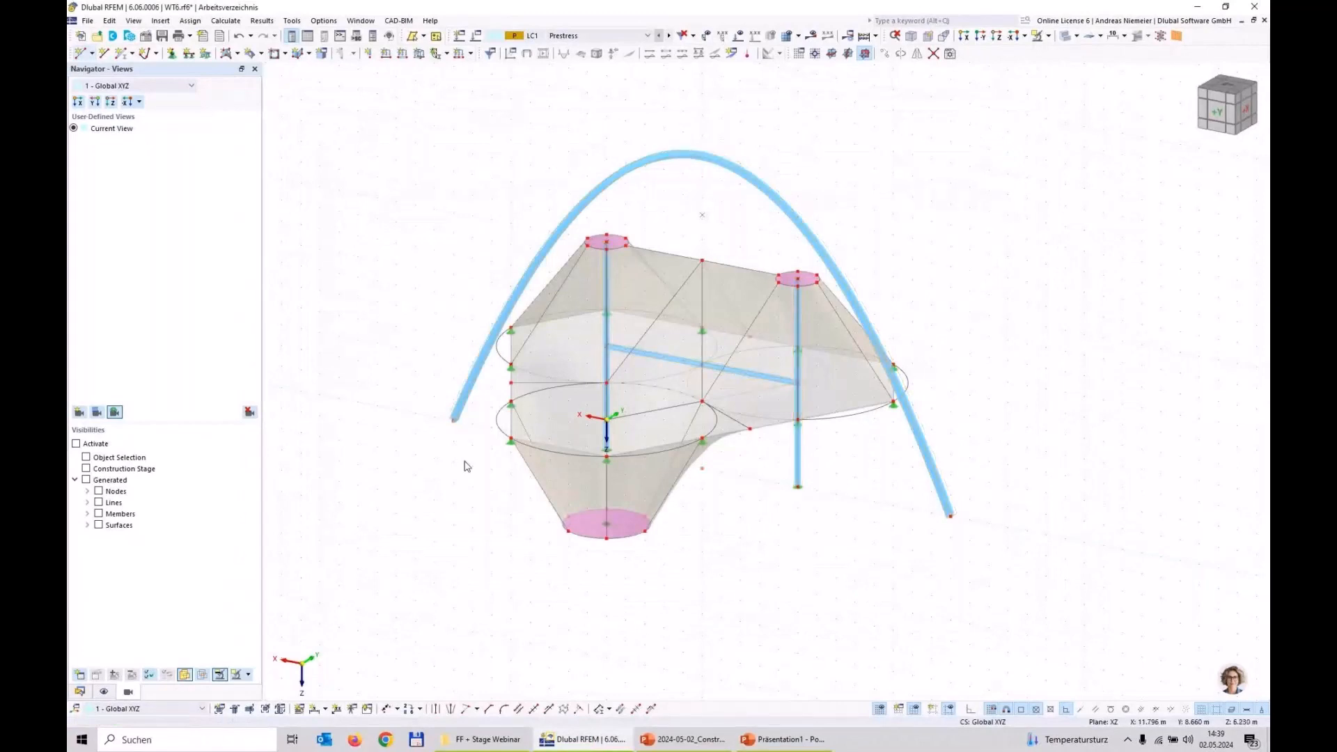
Examine the triangular section's shape and orientation at both lower ends of the arch member.
{"action": "scroll", "coordinate": [953, 533], "scroll_direction": "up", "scroll_amount": 3}
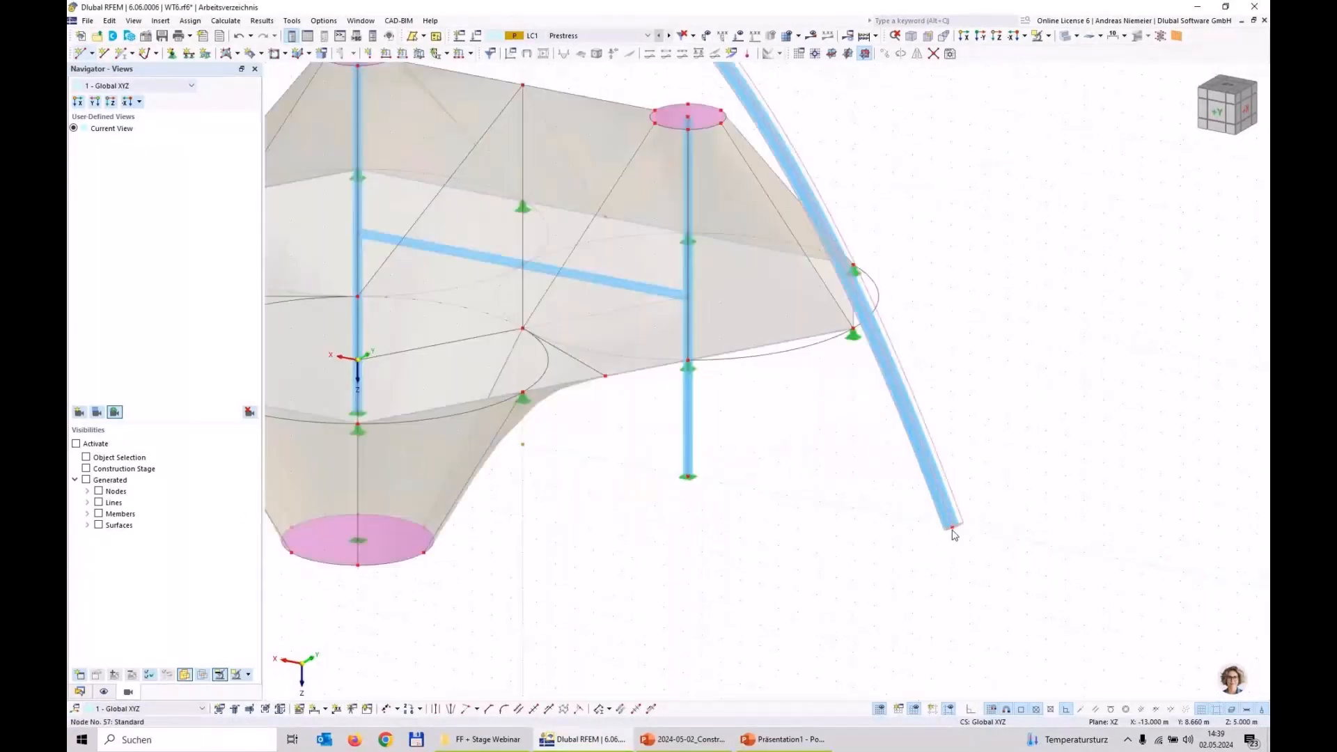
{"action": "scroll", "coordinate": [953, 530], "scroll_direction": "up", "scroll_amount": 8}
{"action": "scroll", "coordinate": [945, 522], "scroll_direction": "down", "scroll_amount": 5}
{"action": "middle_click_drag", "start_coordinate": [1050, 459], "coordinate": [769, 440]}
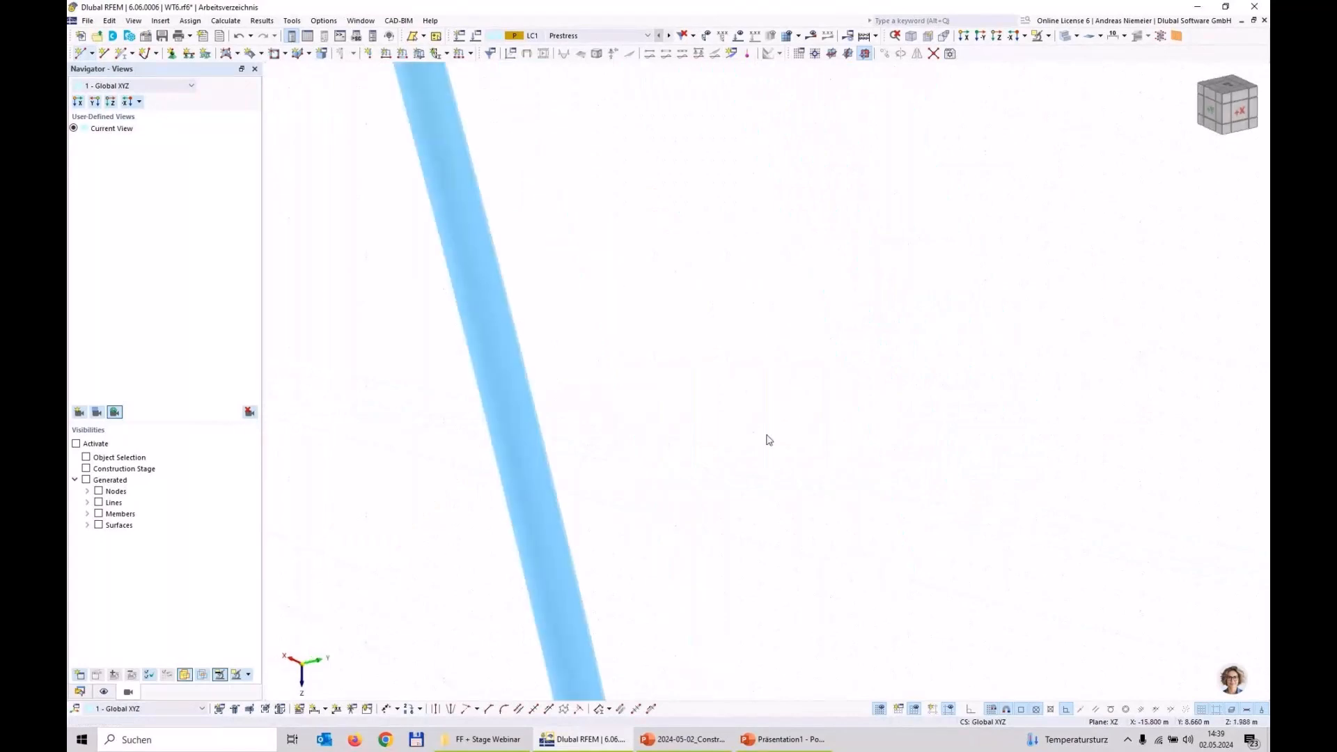
{"action": "scroll", "coordinate": [697, 436], "scroll_direction": "down", "scroll_amount": 5}
{"action": "scroll", "coordinate": [639, 450], "scroll_direction": "up", "scroll_amount": 8}
{"action": "scroll", "coordinate": [746, 518], "scroll_direction": "down", "scroll_amount": 5}
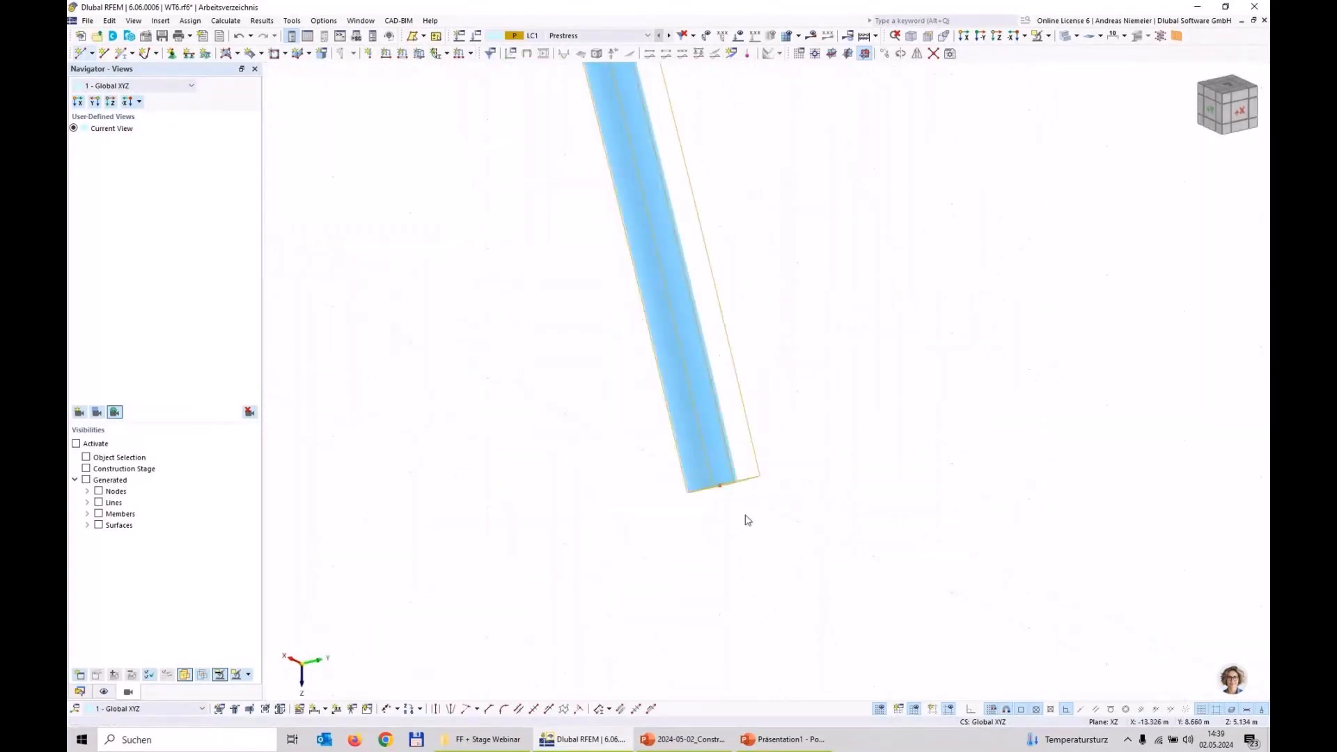
{"action": "scroll", "coordinate": [746, 519], "scroll_direction": "down", "scroll_amount": 5}
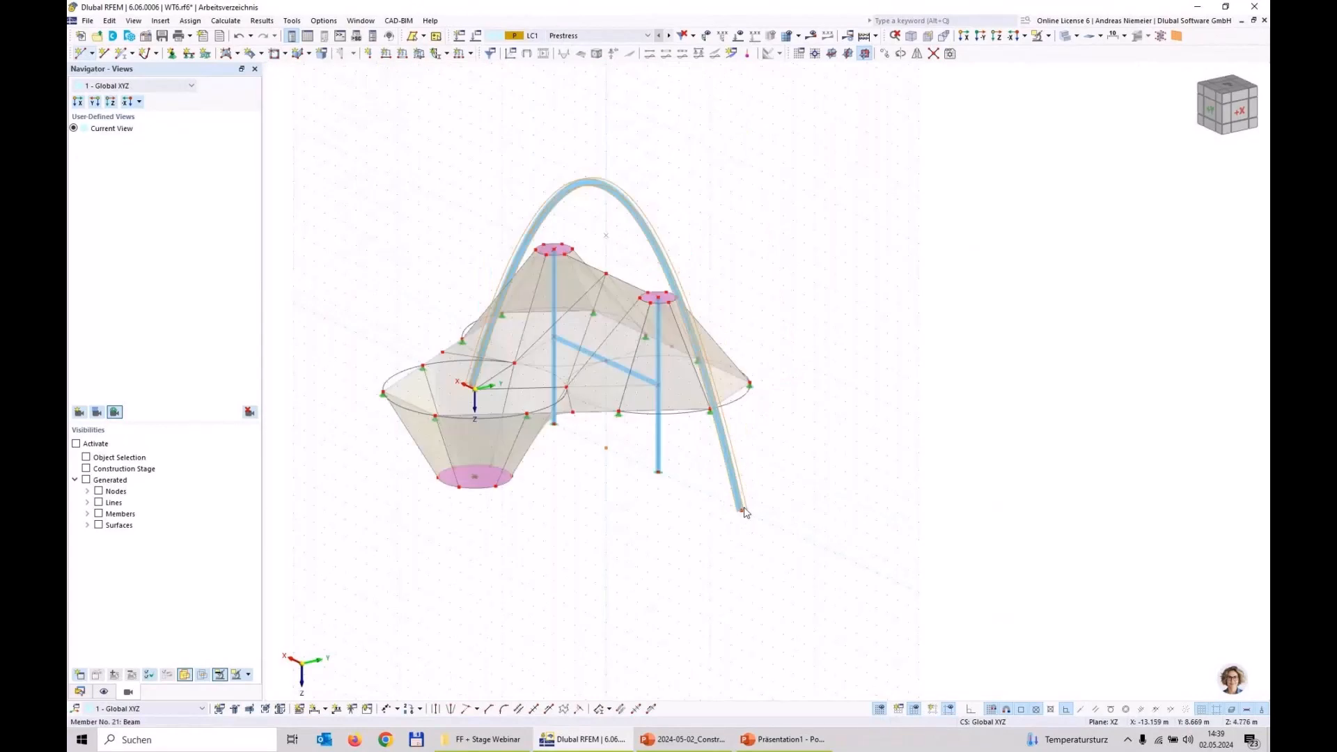
{"action": "scroll", "coordinate": [745, 512], "scroll_direction": "up", "scroll_amount": 8}
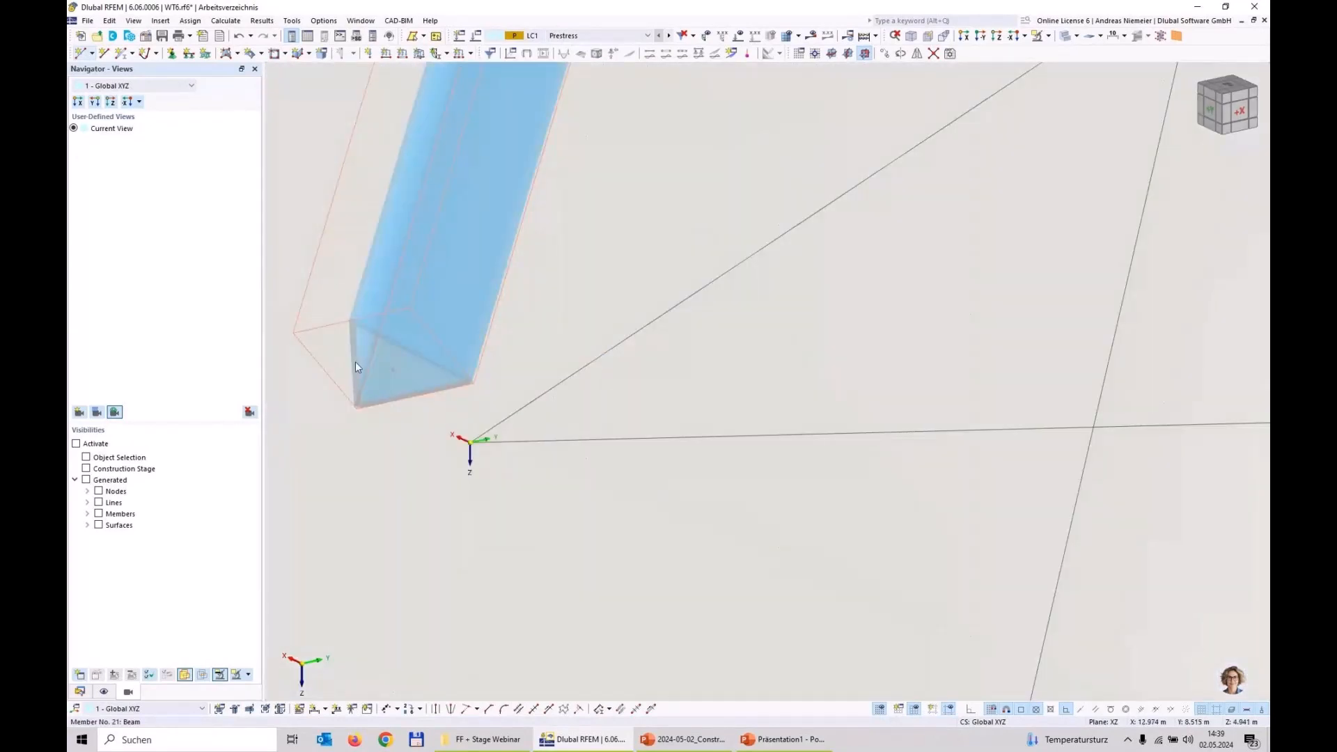
{"action": "scroll", "coordinate": [520, 356], "scroll_direction": "down", "scroll_amount": 5}
{"action": "scroll", "coordinate": [519, 357], "scroll_direction": "down", "scroll_amount": 3}
Copy the upper members of both masts vertically upwards, starting from the mast tops, so that they cross the arch.
{"action": "middle_click_drag", "start_coordinate": [587, 537], "coordinate": [740, 481]}
{"action": "scroll", "coordinate": [540, 334], "scroll_direction": "up", "scroll_amount": 4}
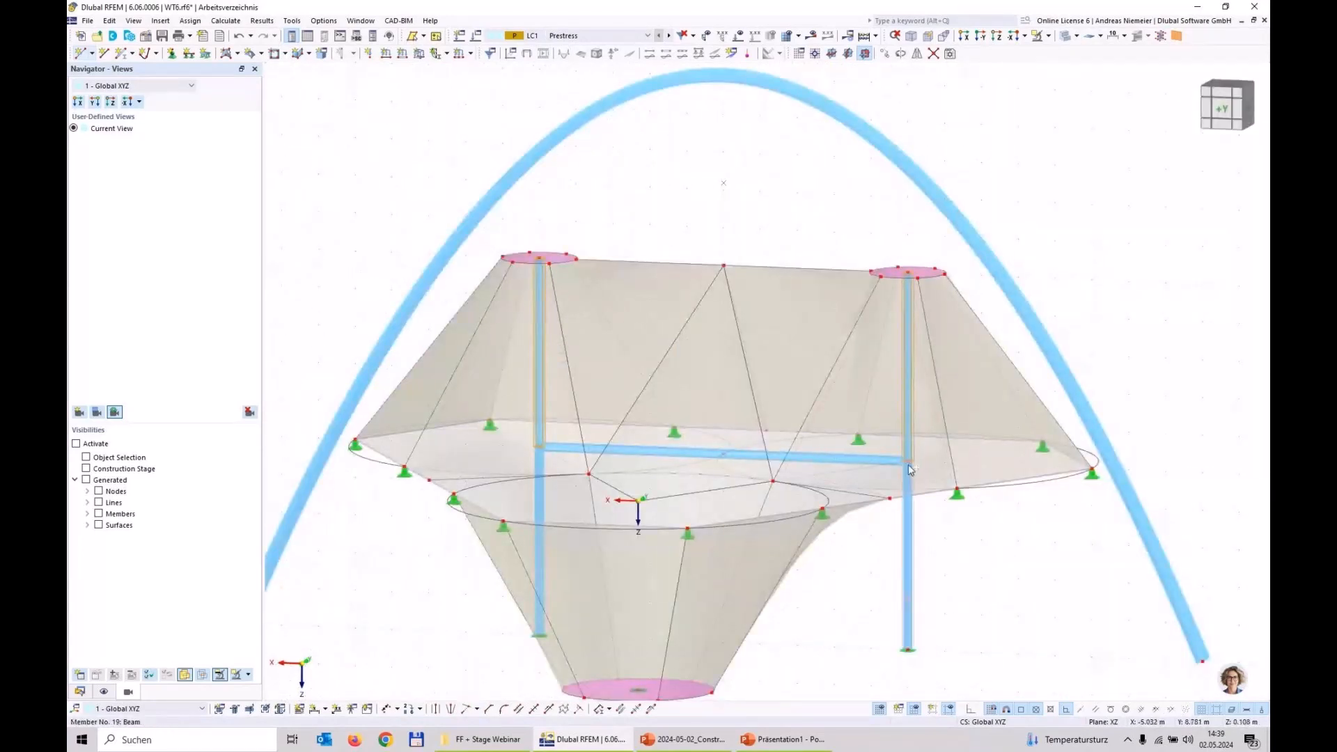
{"action": "left_click_drag", "start_coordinate": [909, 462], "coordinate": [910, 272], "text": "ctrl"}
{"action": "key", "text": "Escape"}
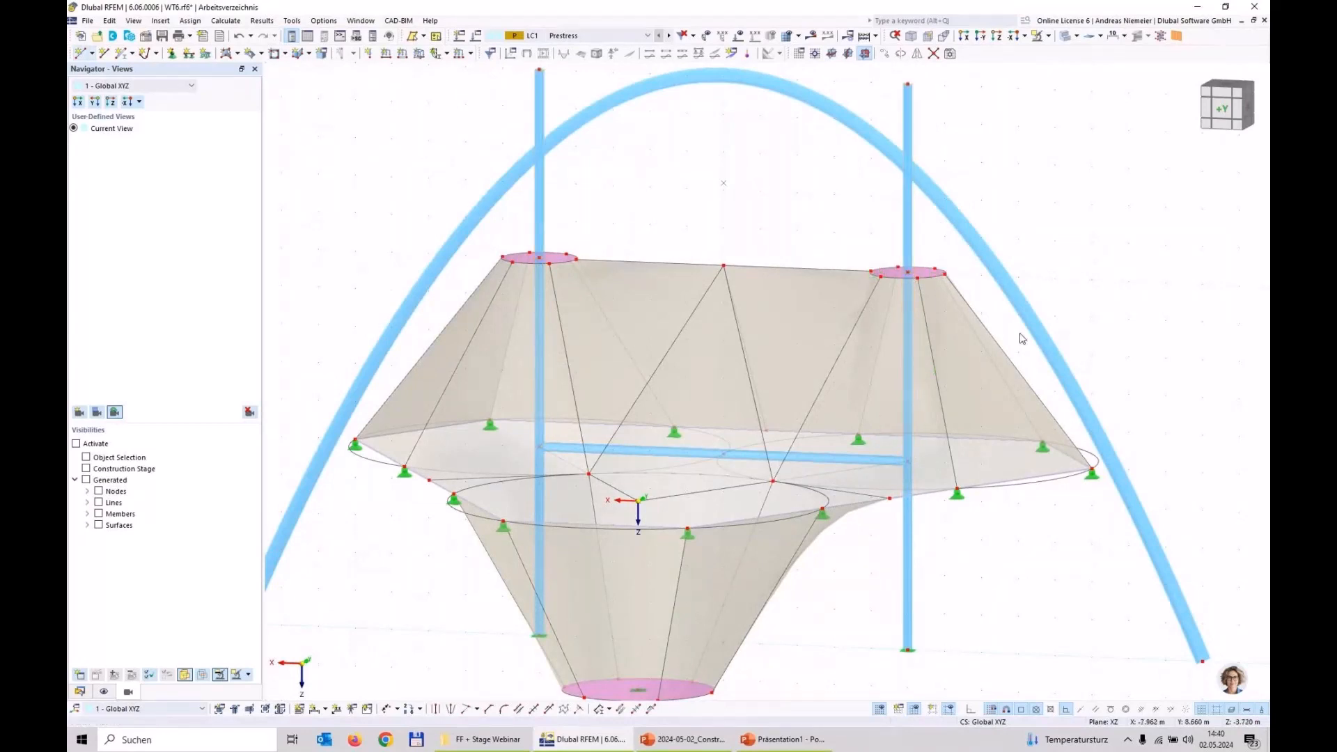
Connect the two copied members with the arch at their crossings and delete the parts protruding above the arch.
{"action": "left_click_drag", "start_coordinate": [1020, 224], "coordinate": [827, 148]}
{"action": "left_click_drag", "start_coordinate": [594, 195], "coordinate": [493, 132]}
{"action": "scroll", "coordinate": [739, 218], "scroll_direction": "down", "scroll_amount": 2}
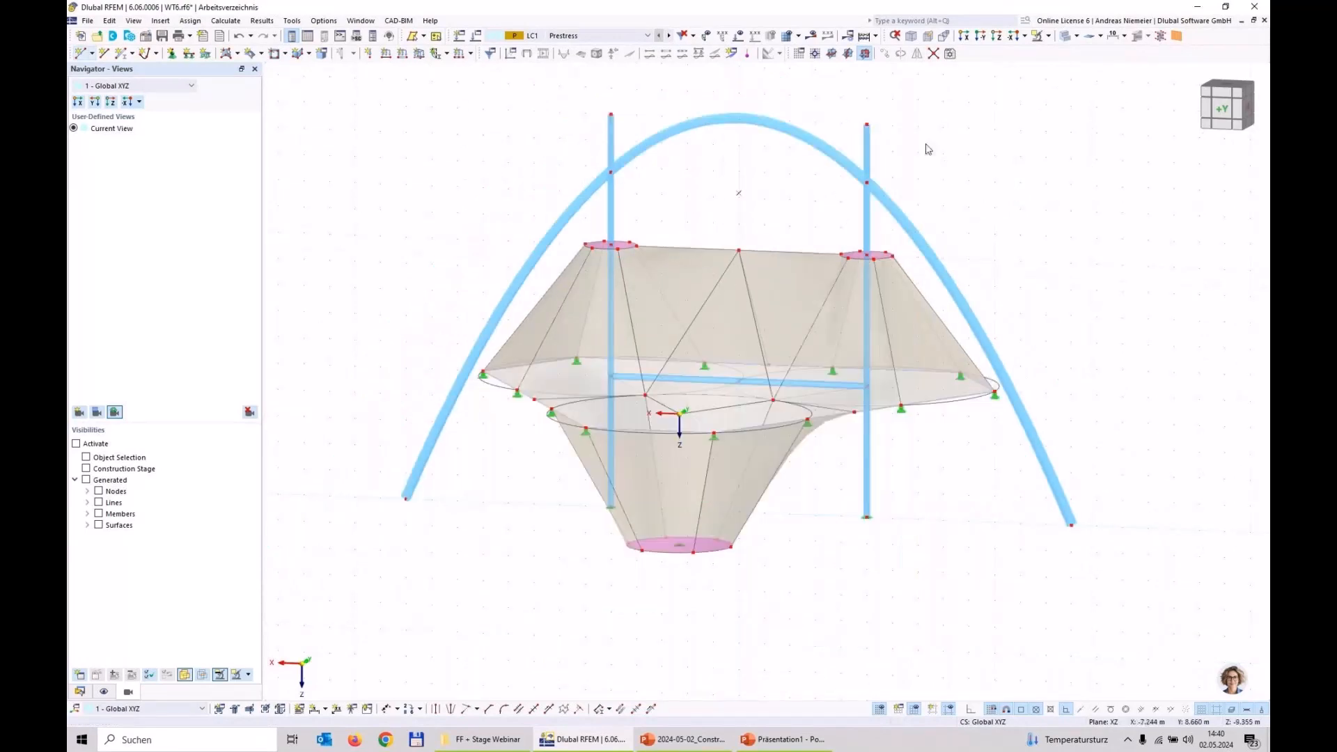
{"action": "left_click_drag", "start_coordinate": [927, 144], "coordinate": [594, 111]}
{"action": "key", "text": "Delete"}
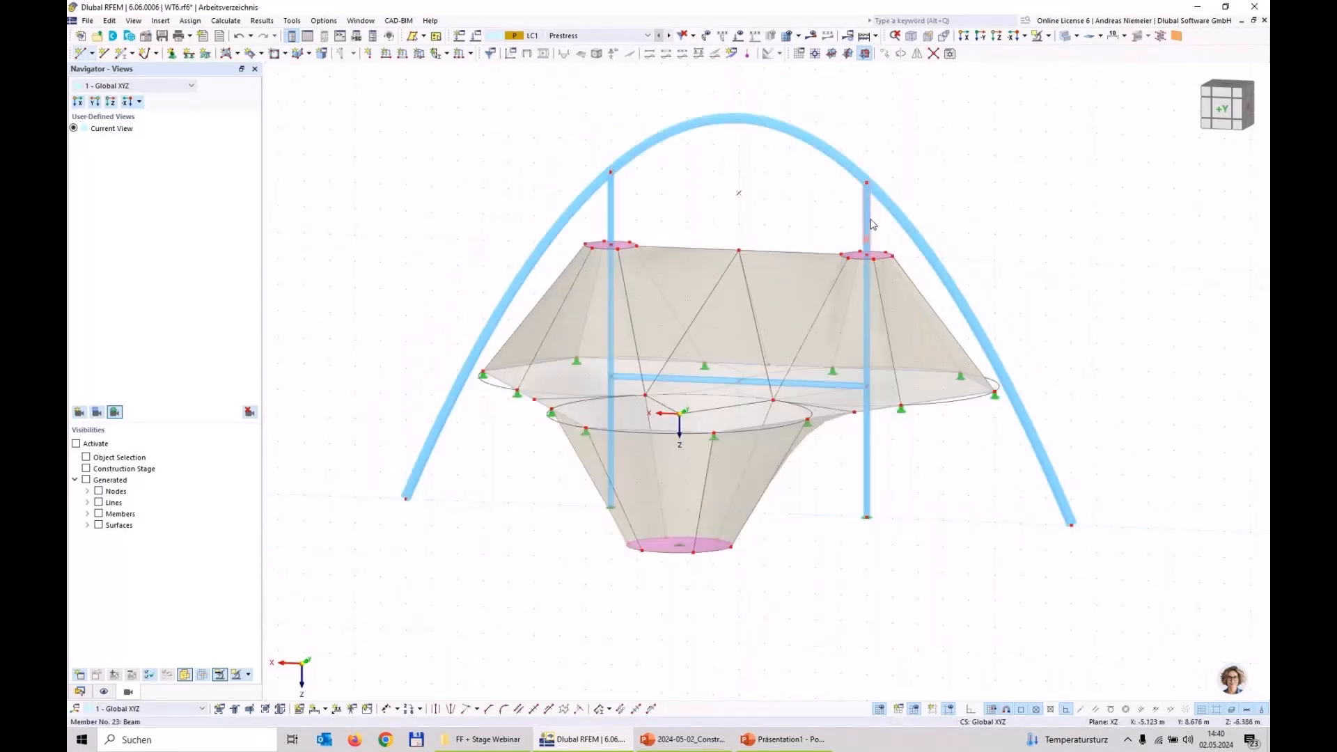
Change the member type of the two short vertical members between mast tops and arch to Truss.
{"action": "right_click", "coordinate": [610, 203]}
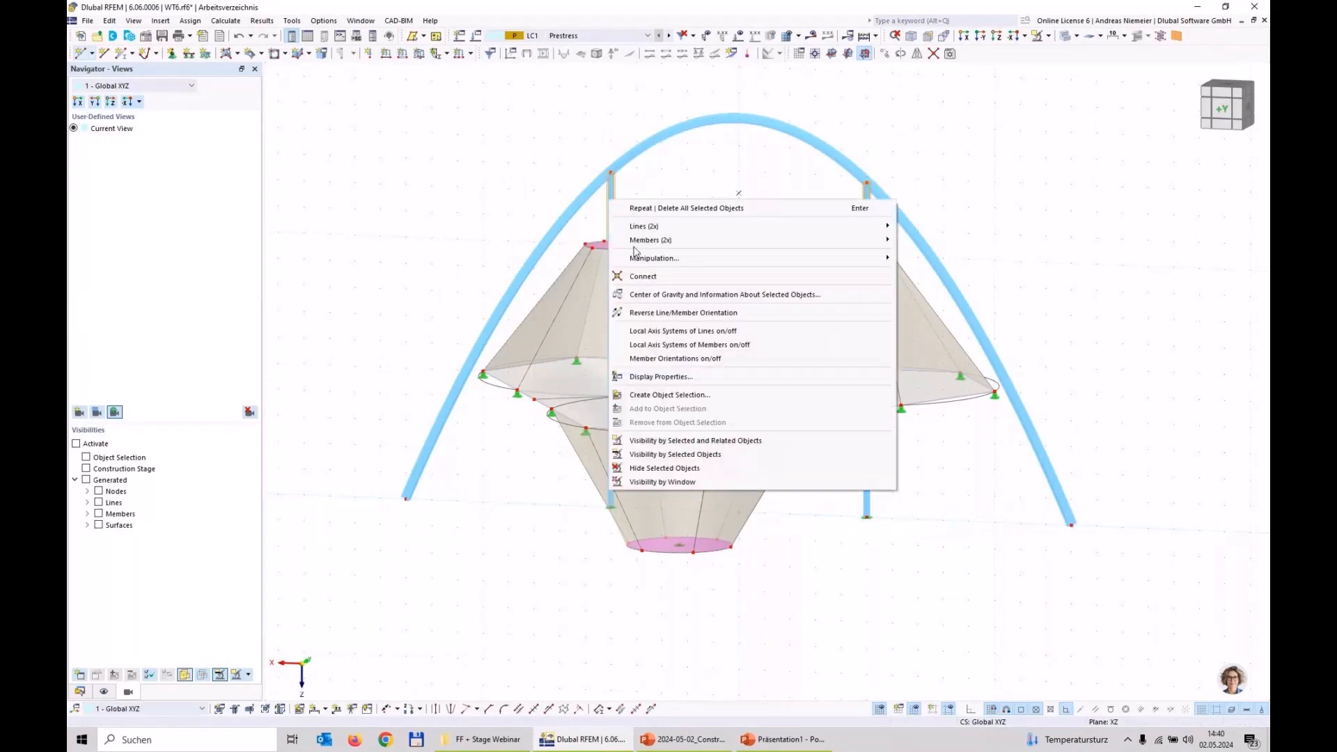
{"action": "mouse_move", "coordinate": [640, 248]}
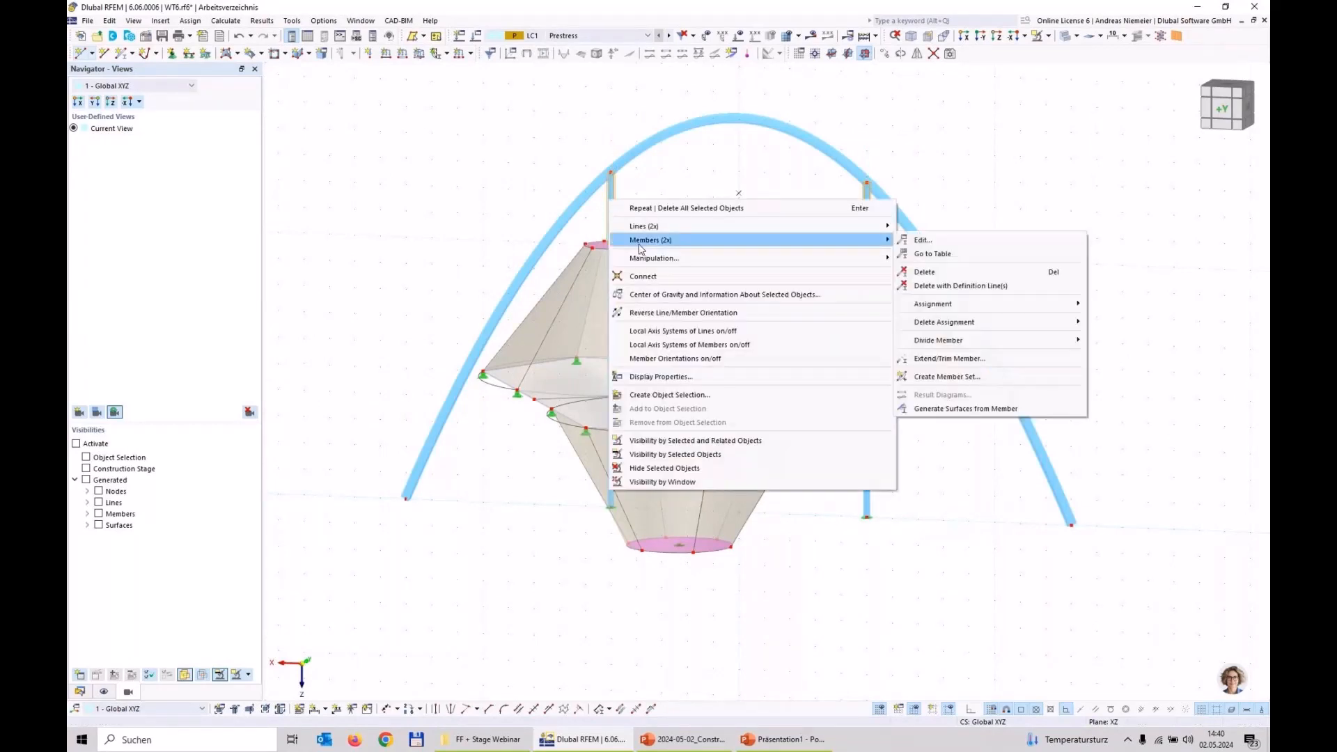
{"action": "left_click", "coordinate": [937, 242]}
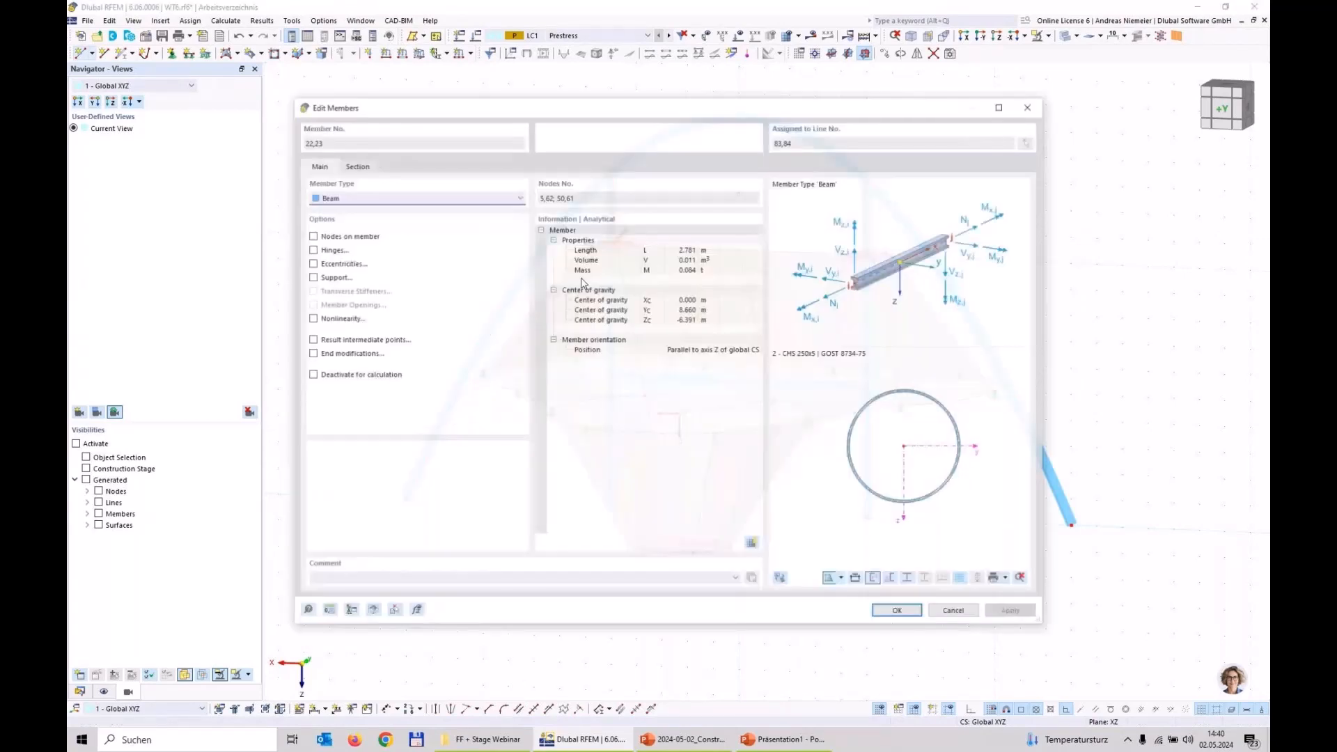
{"action": "left_click", "coordinate": [382, 199]}
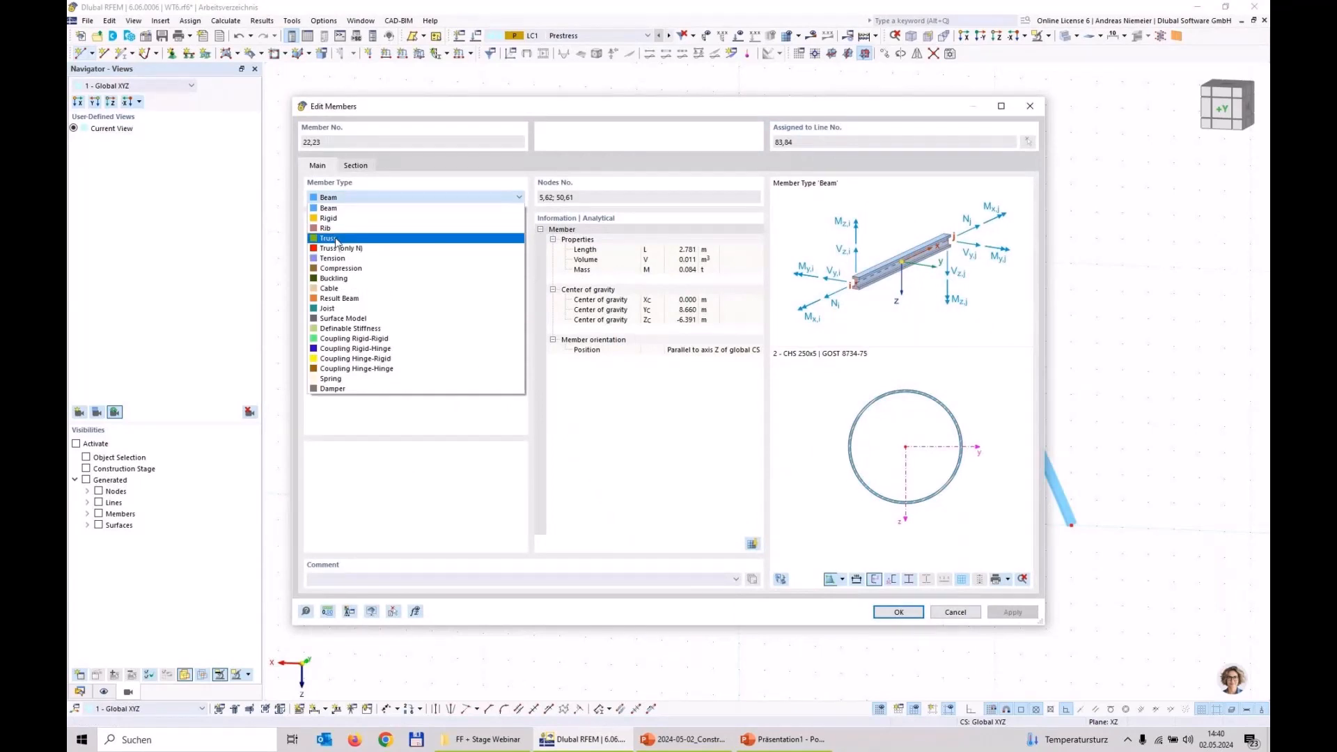
{"action": "left_click", "coordinate": [362, 237]}
Give the two short vertical truss members a new standardized round bar section R 20 in S235.
{"action": "left_click", "coordinate": [355, 166]}
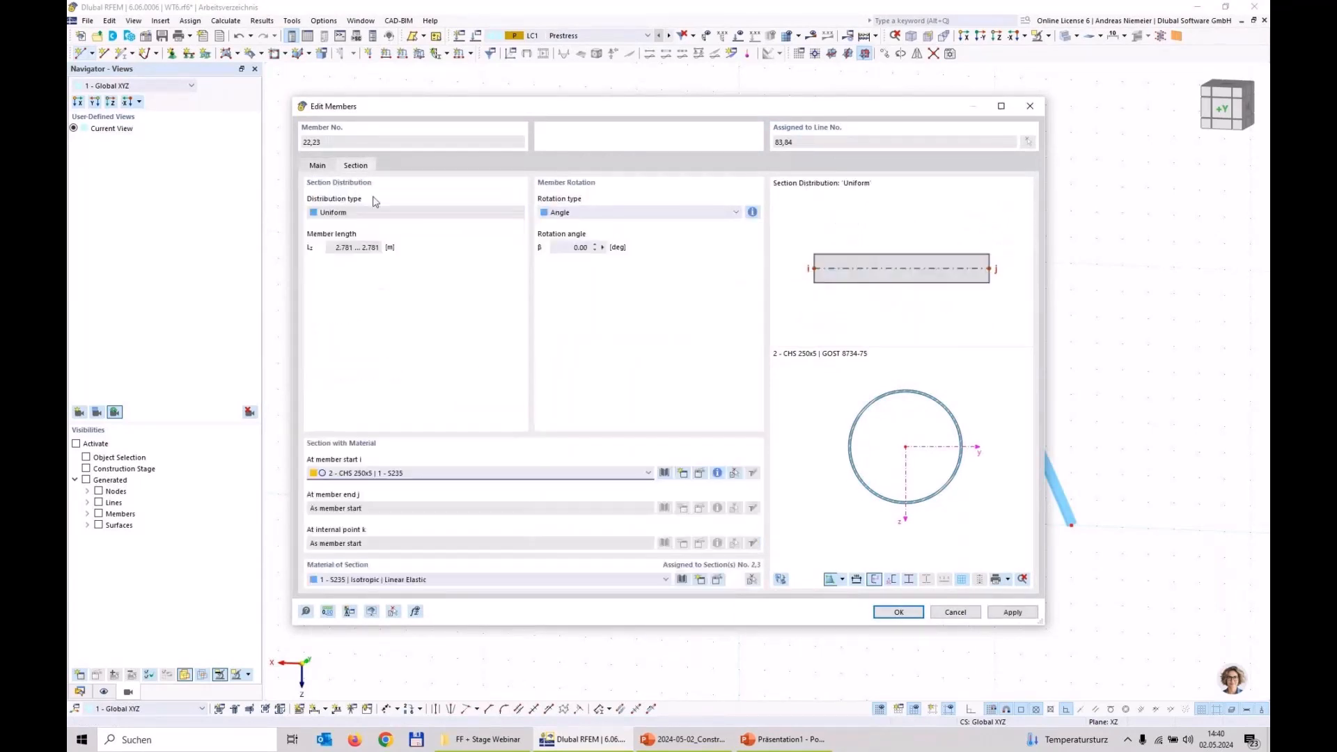
{"action": "left_click", "coordinate": [454, 473]}
{"action": "left_click", "coordinate": [417, 512]}
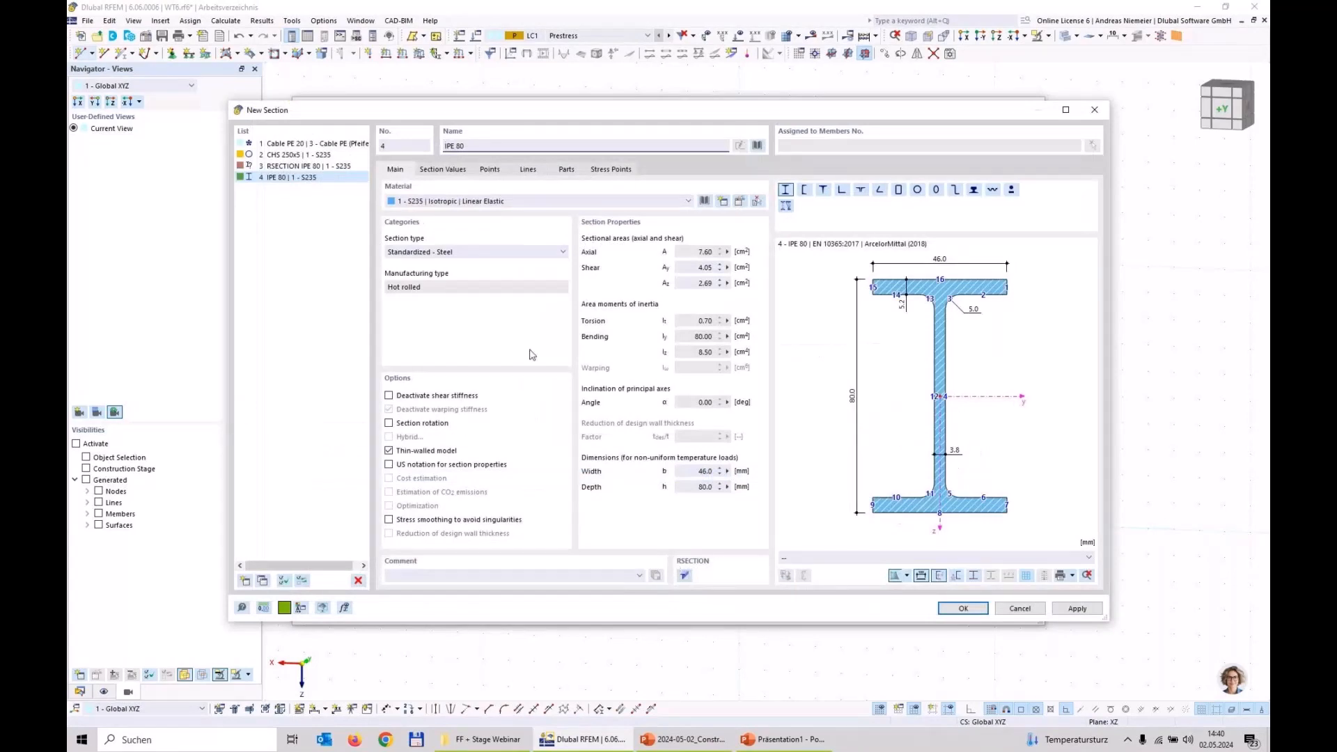
{"action": "left_click", "coordinate": [756, 145]}
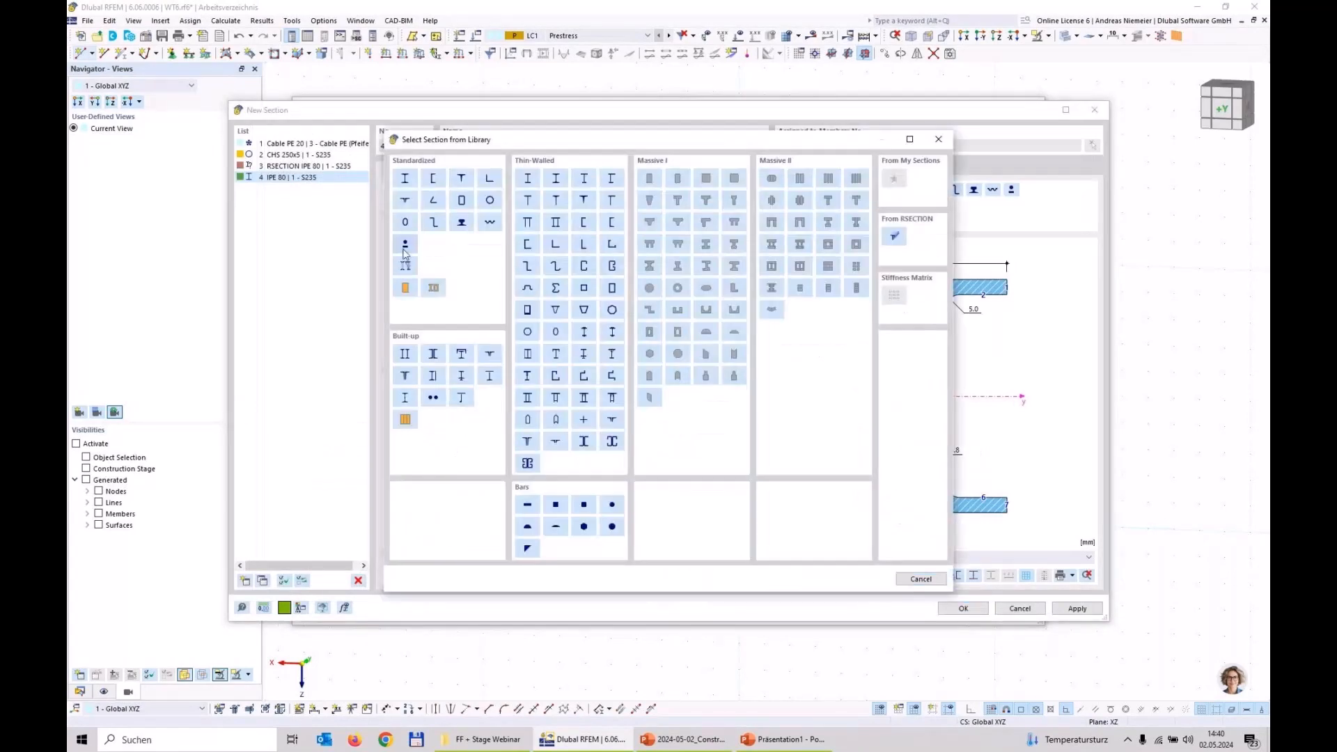
{"action": "left_click", "coordinate": [404, 248]}
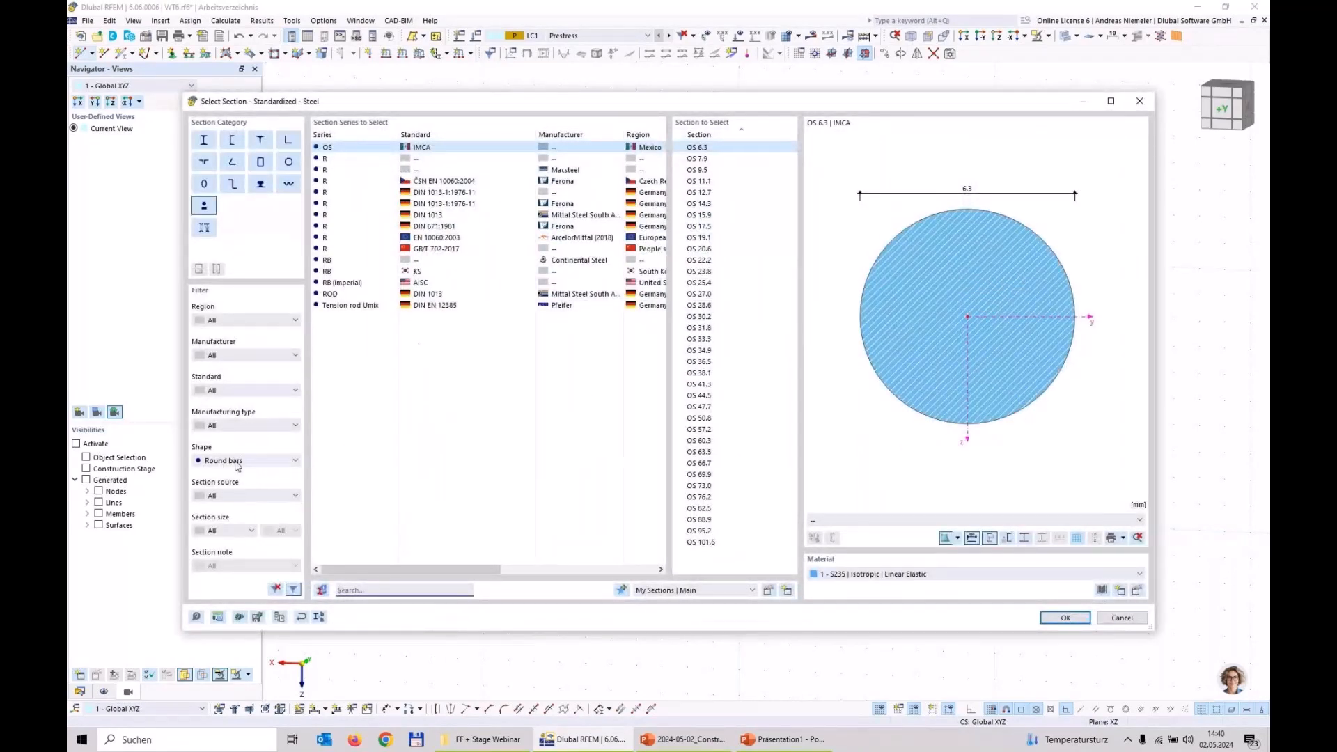
{"action": "left_click", "coordinate": [335, 158]}
{"action": "left_click", "coordinate": [694, 260]}
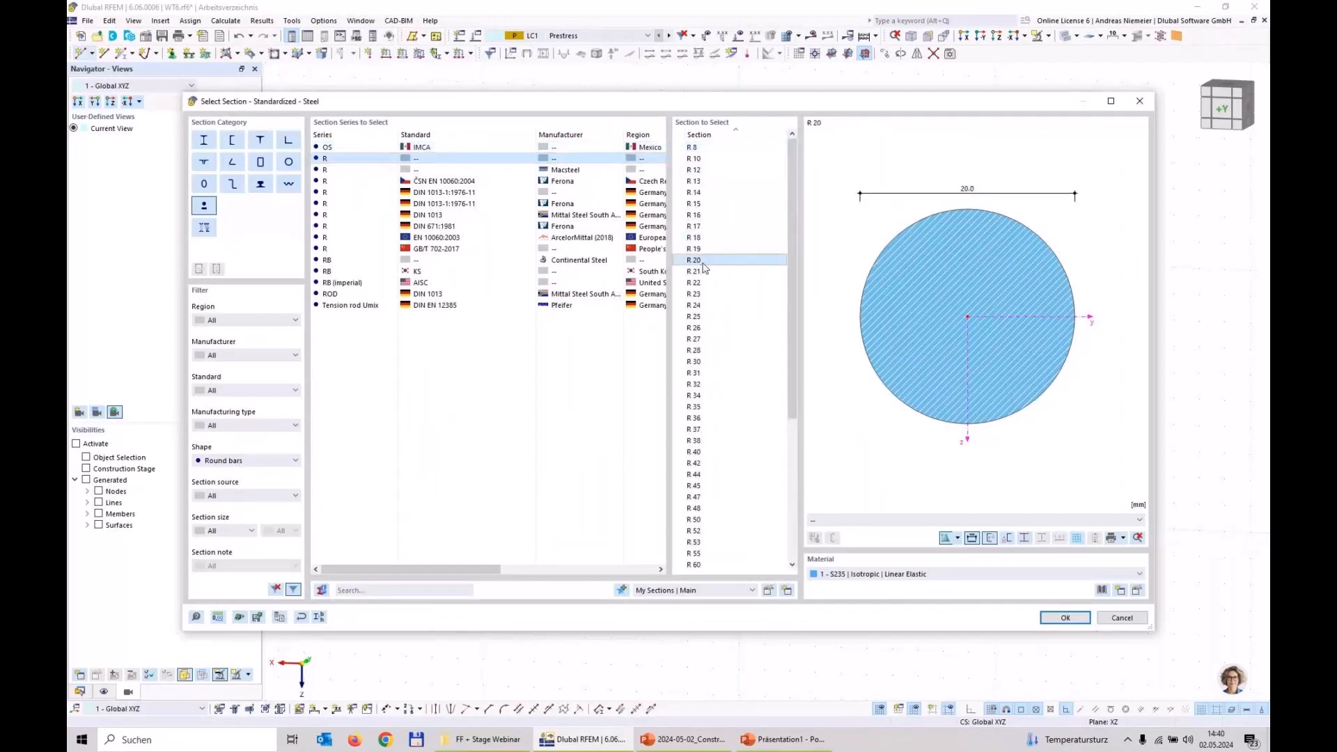
{"action": "left_click", "coordinate": [1053, 619]}
{"action": "key", "text": "Return"}
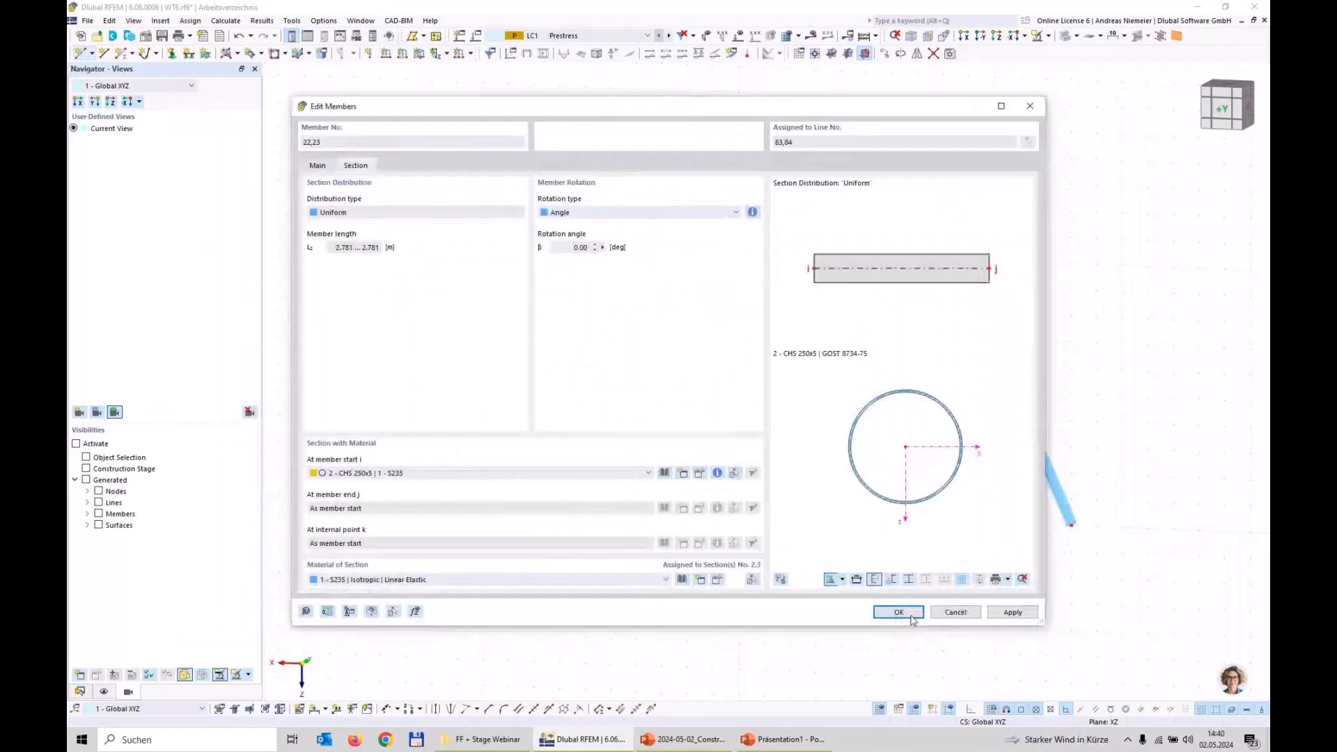
{"action": "left_click", "coordinate": [905, 613]}
Assign the Fixed nodal support to both base nodes of the arch and save the model.
{"action": "scroll", "coordinate": [635, 601], "scroll_direction": "down", "scroll_amount": 2}
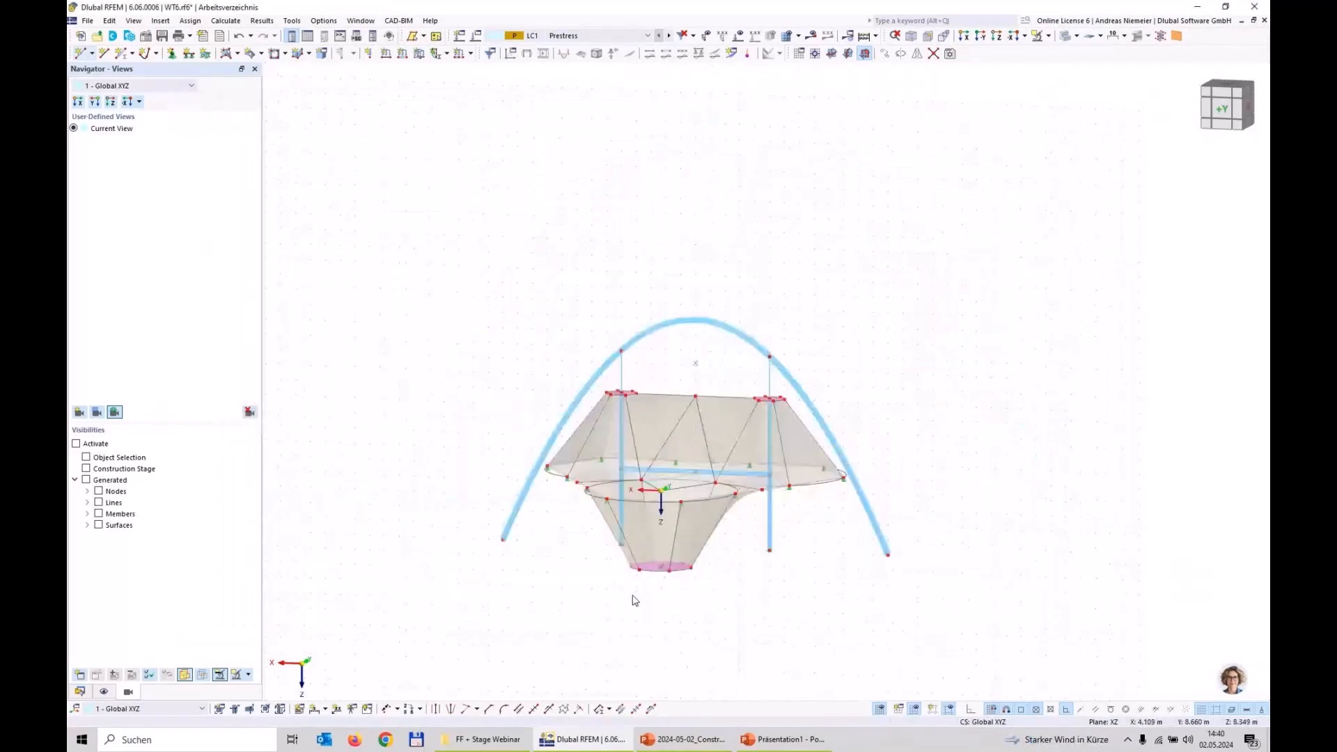
{"action": "middle_click_drag", "start_coordinate": [635, 600], "coordinate": [546, 597], "text": "ctrl"}
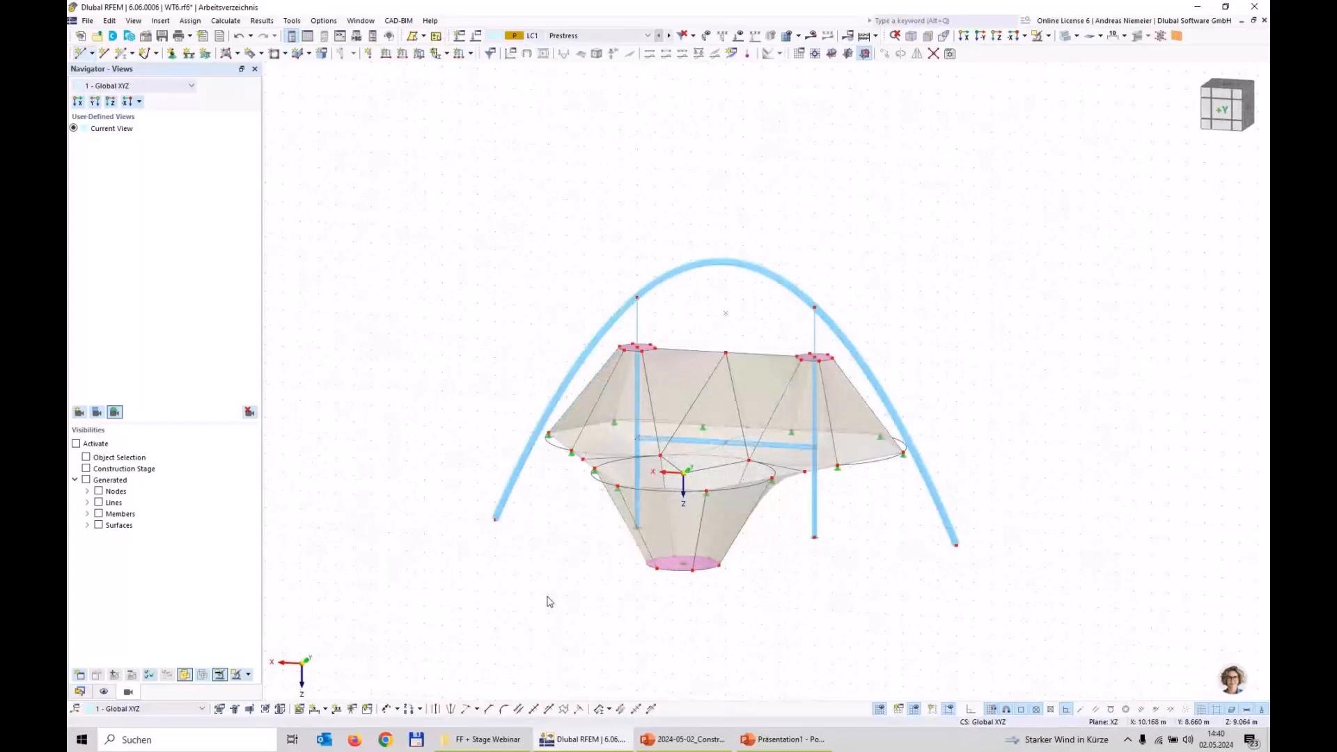
{"action": "left_click", "coordinate": [171, 53]}
{"action": "left_click", "coordinate": [524, 302]}
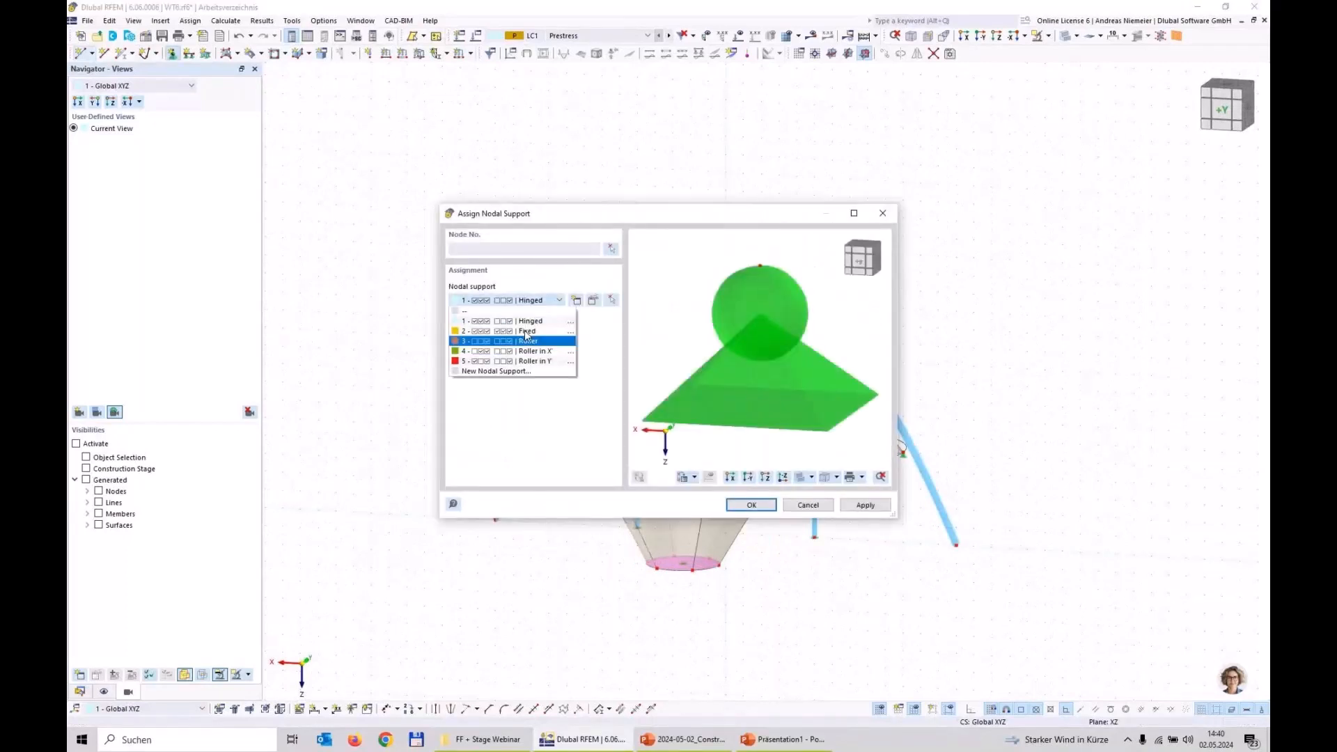
{"action": "left_click", "coordinate": [529, 337]}
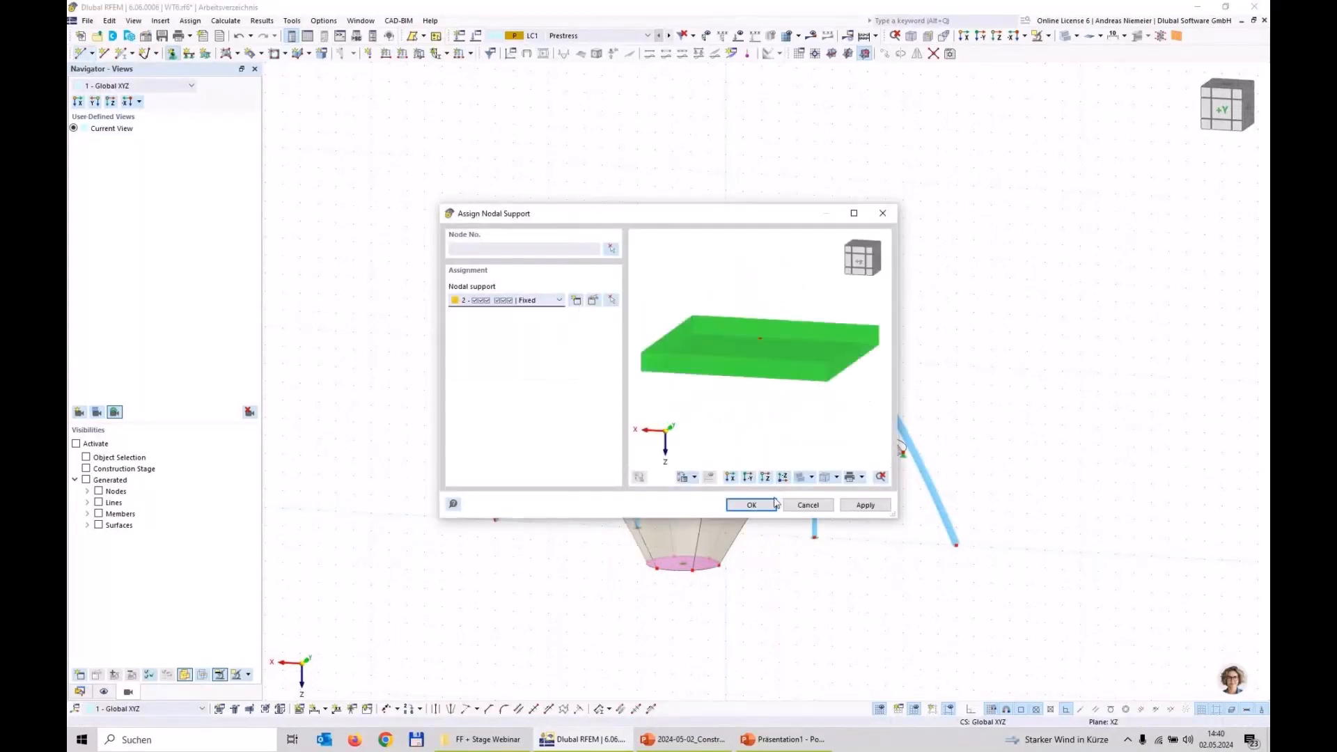
{"action": "left_click", "coordinate": [774, 504]}
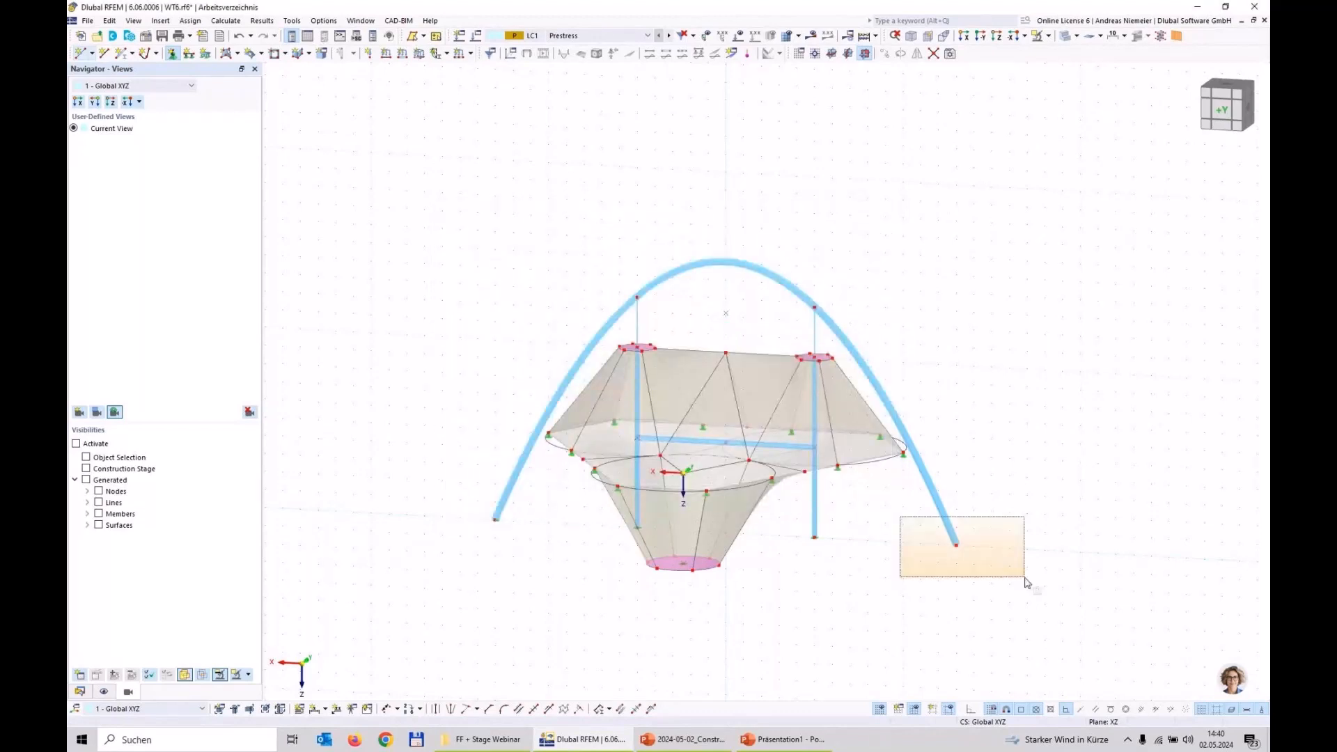
{"action": "middle_click_drag", "start_coordinate": [537, 636], "coordinate": [513, 555]}
{"action": "left_click", "coordinate": [162, 35]}
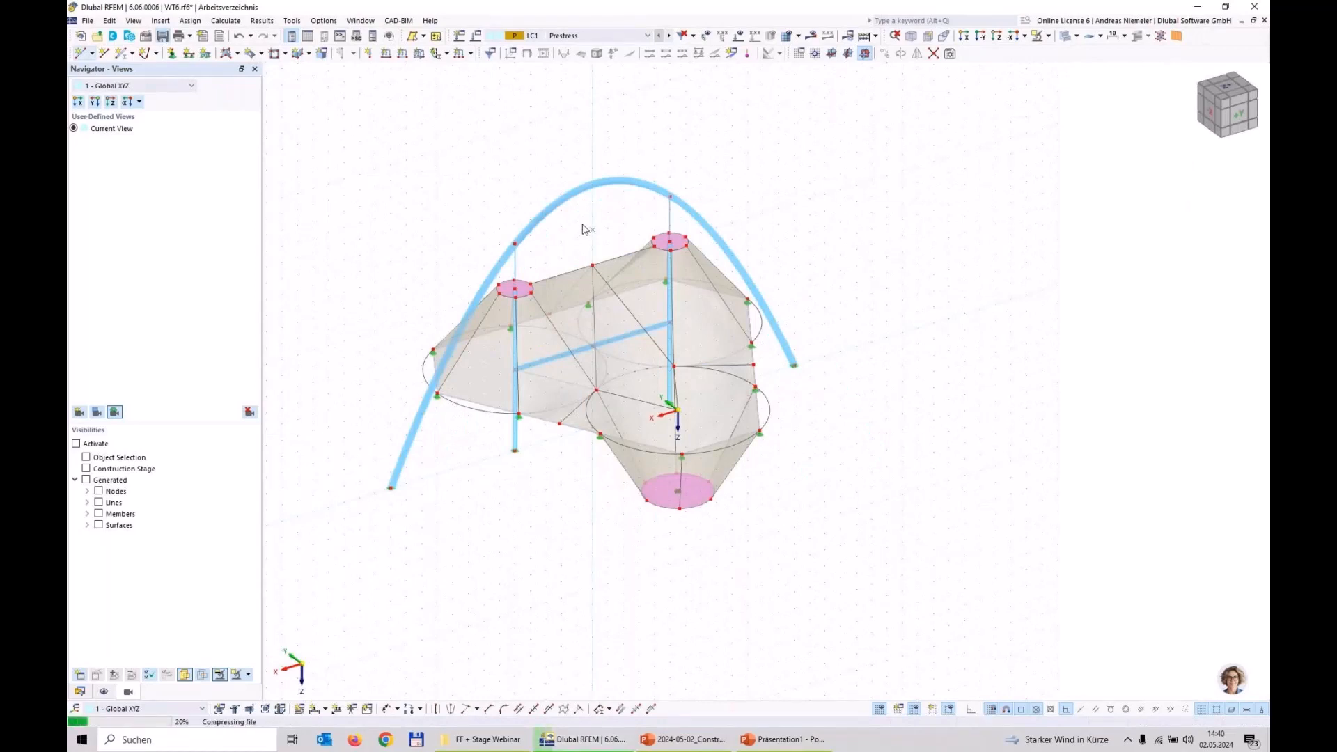
Show the LC1 Prestress results with the axial forces N of the members and with the surface results hidden.
{"action": "left_click", "coordinate": [817, 54]}
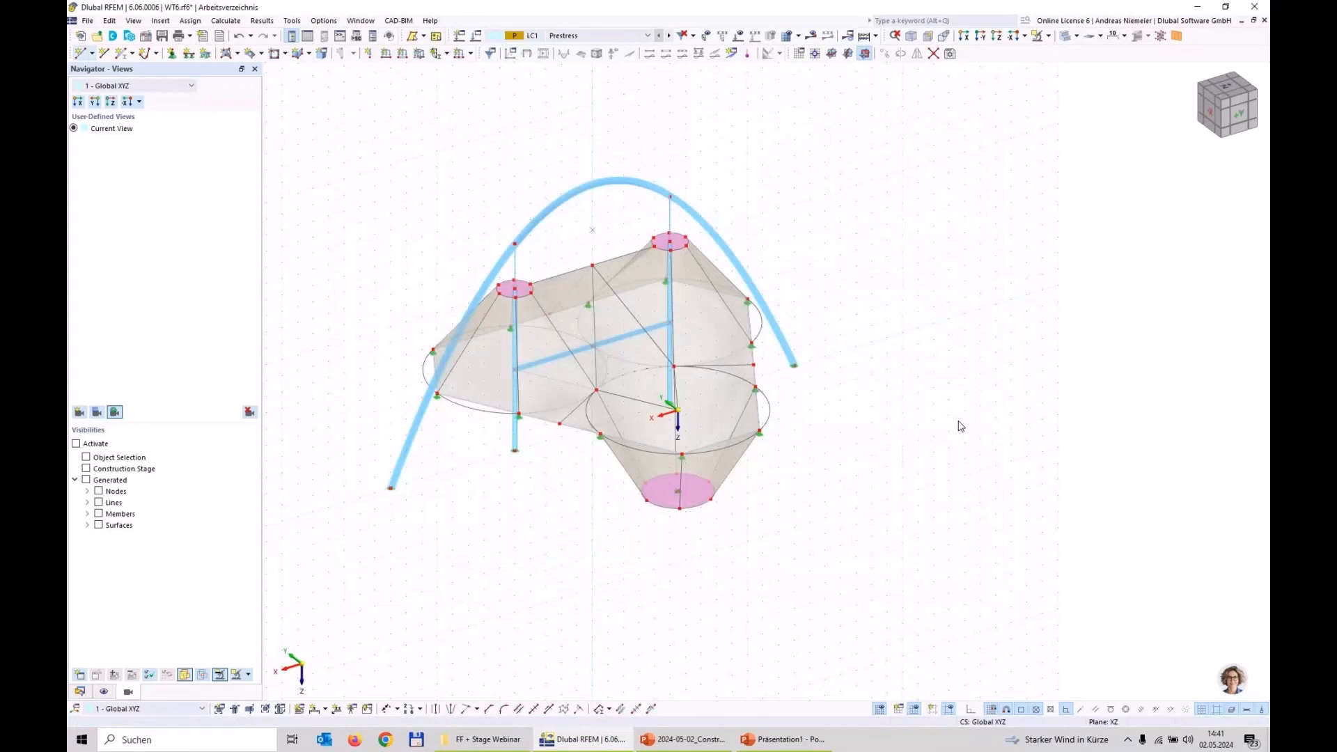
{"action": "middle_click_drag", "start_coordinate": [557, 502], "coordinate": [507, 540], "text": "ctrl"}
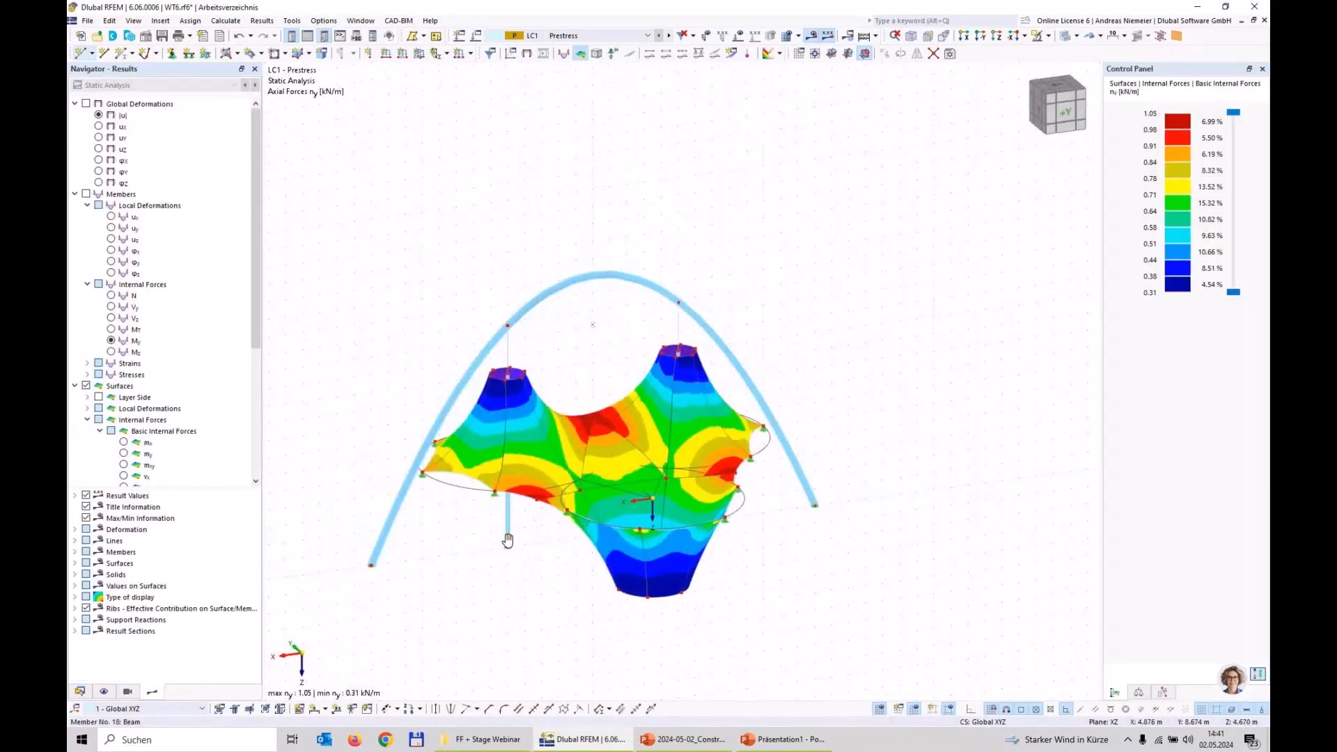
{"action": "scroll", "coordinate": [508, 541], "scroll_direction": "up", "scroll_amount": 2}
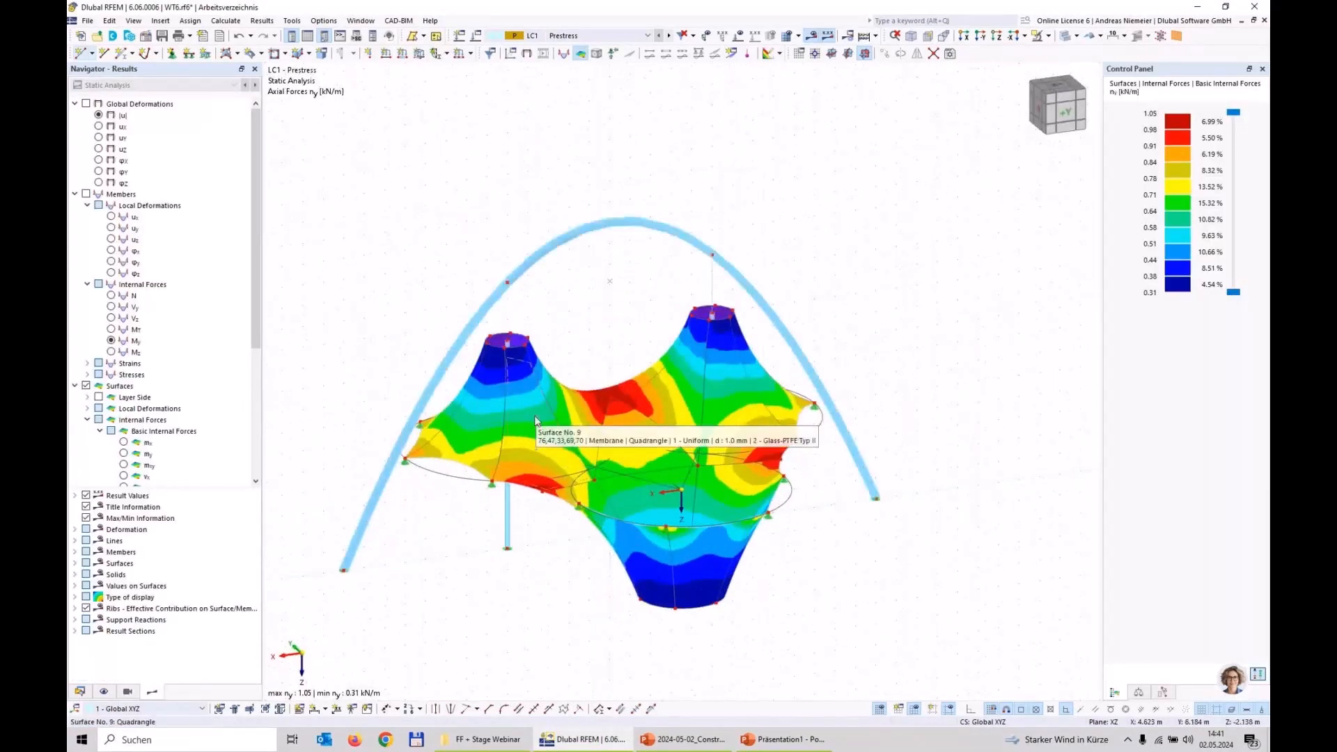
{"action": "left_click", "coordinate": [110, 296]}
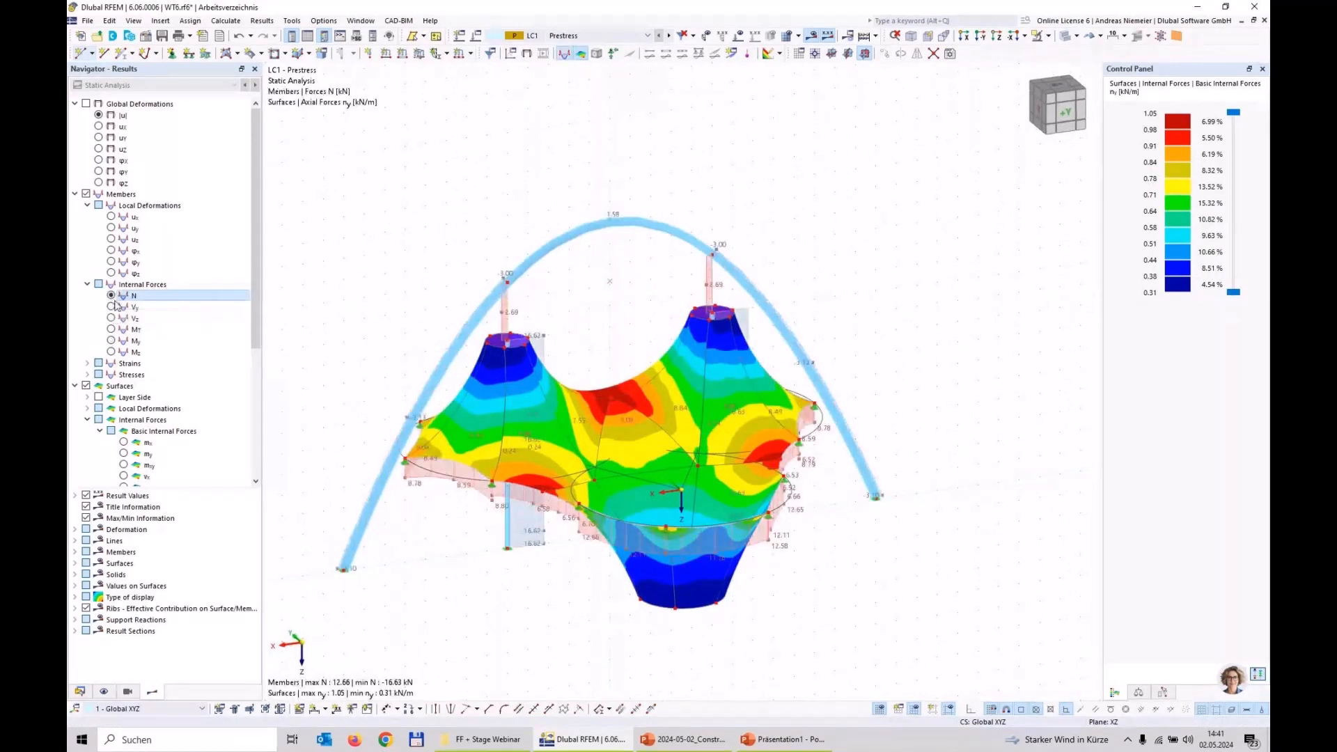
{"action": "left_click", "coordinate": [90, 388]}
{"action": "left_click", "coordinate": [90, 386]}
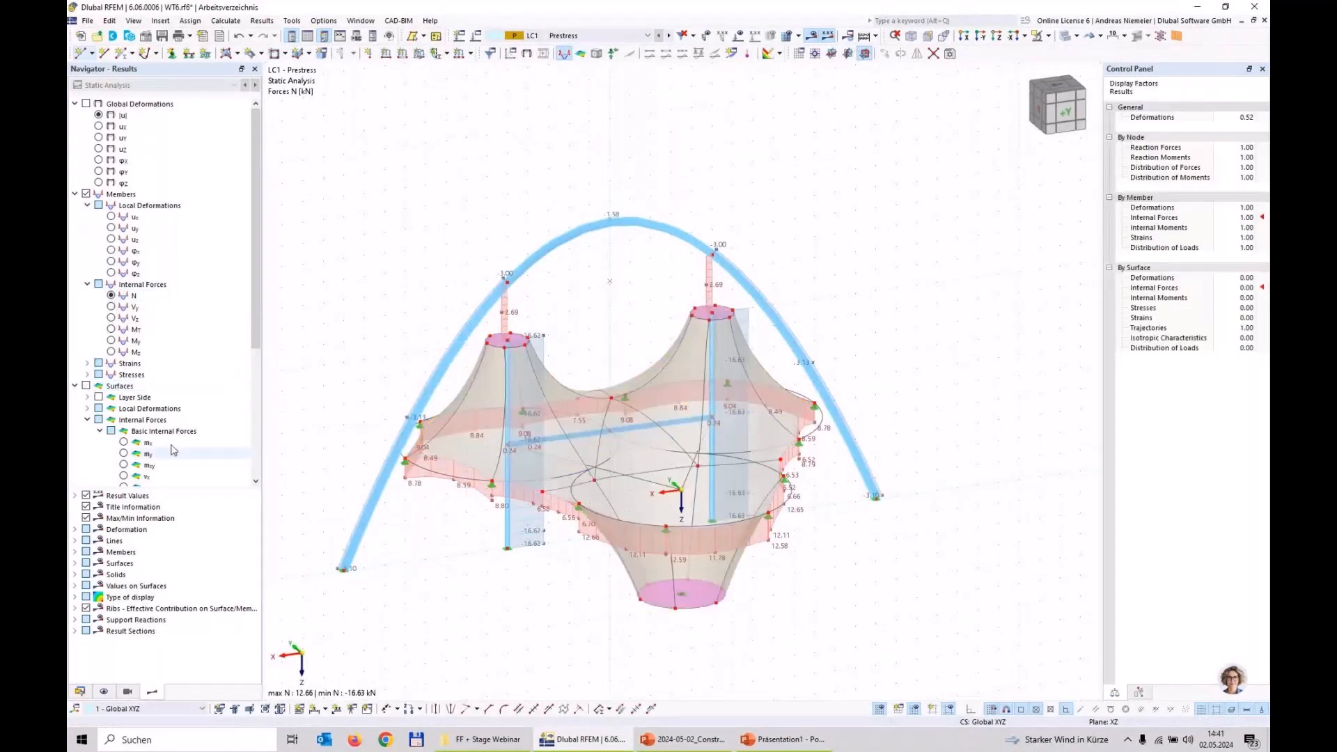
Examine the axial forces in the two masts and the horizontal member between them, and save the model.
{"action": "middle_click_drag", "start_coordinate": [521, 521], "coordinate": [560, 454]}
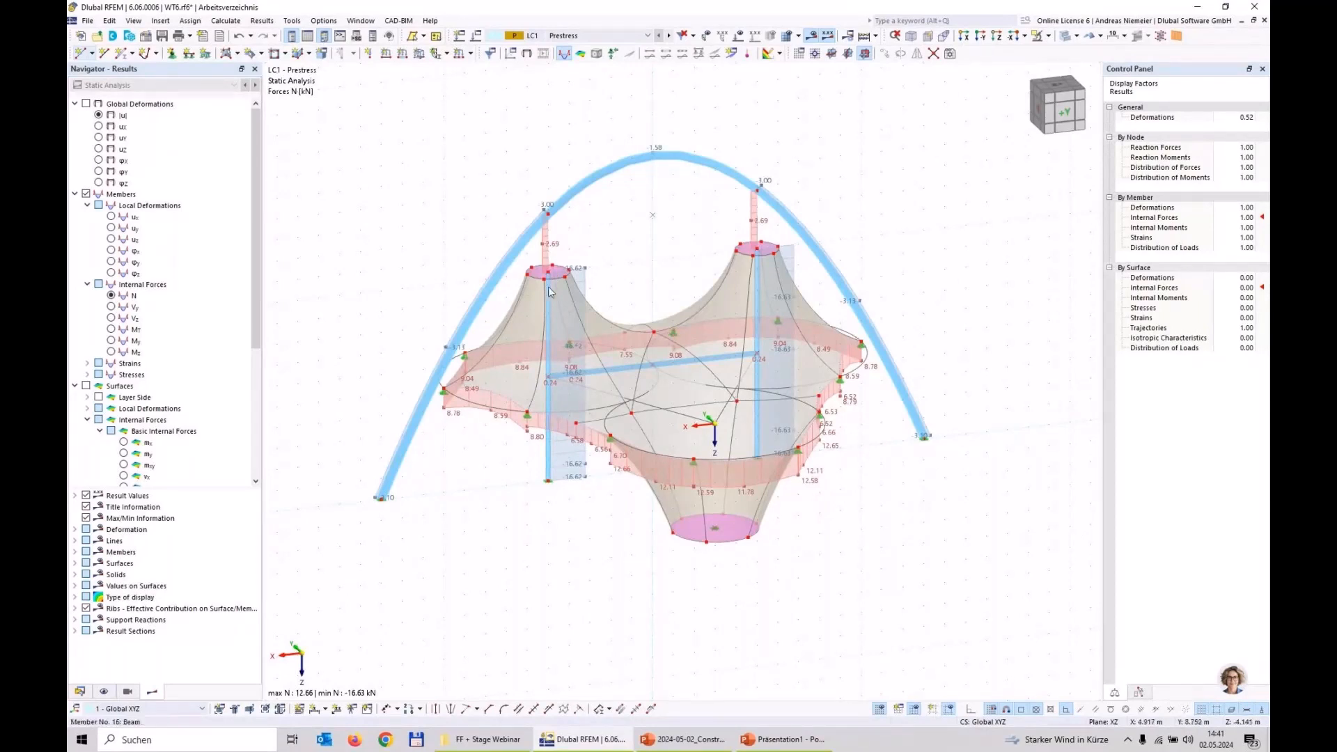
{"action": "mouse_move", "coordinate": [757, 316]}
{"action": "mouse_move", "coordinate": [555, 278]}
{"action": "mouse_move", "coordinate": [558, 328]}
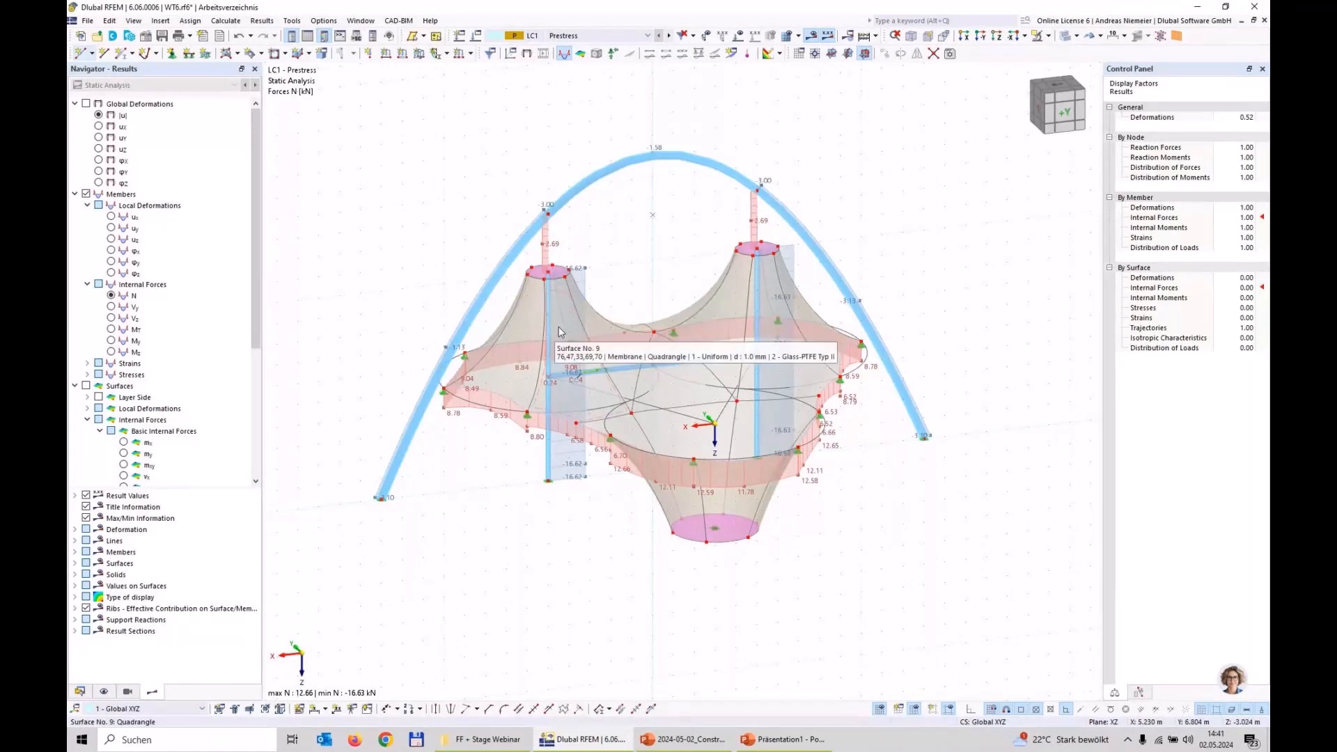
{"action": "mouse_move", "coordinate": [687, 369]}
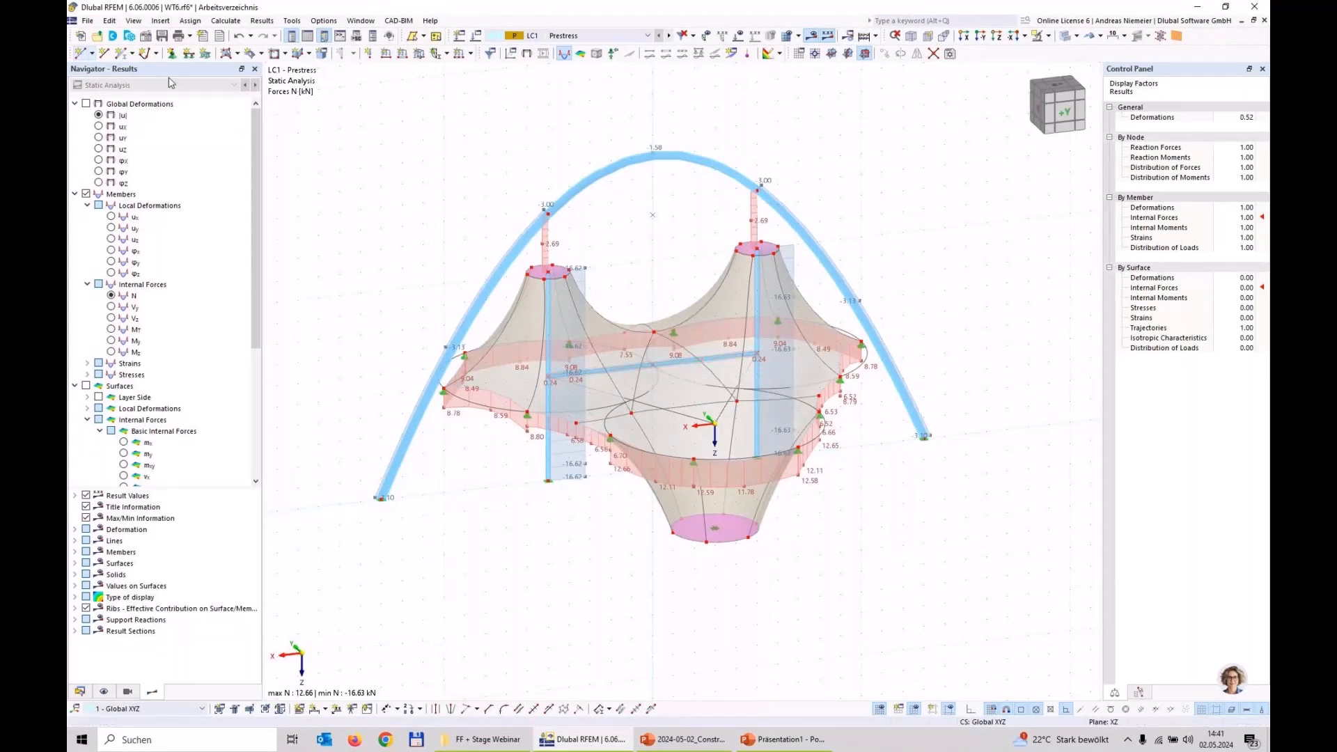
{"action": "key", "text": "ctrl+s"}
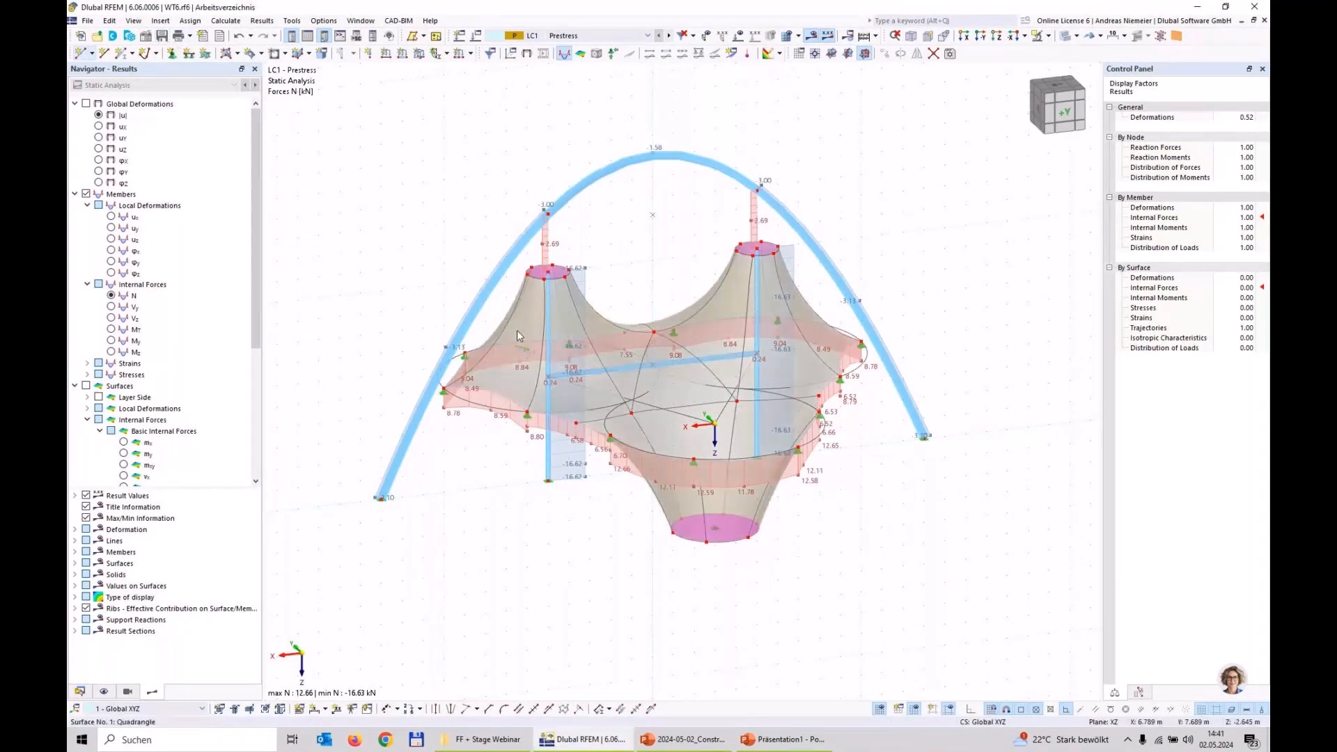
Create construction stage CS1 Start with changes enabled for members, surfaces and nodal supports.
{"action": "left_click", "coordinate": [81, 692]}
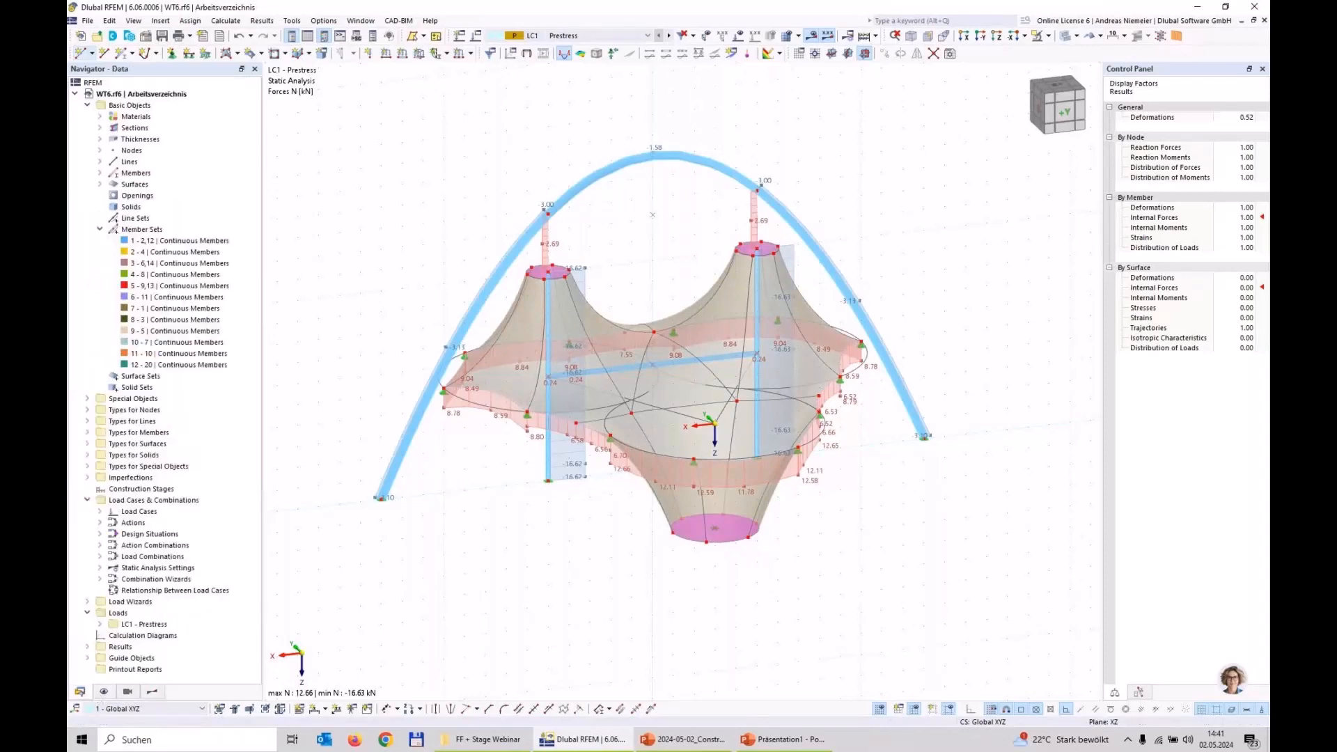
{"action": "left_click", "coordinate": [87, 105]}
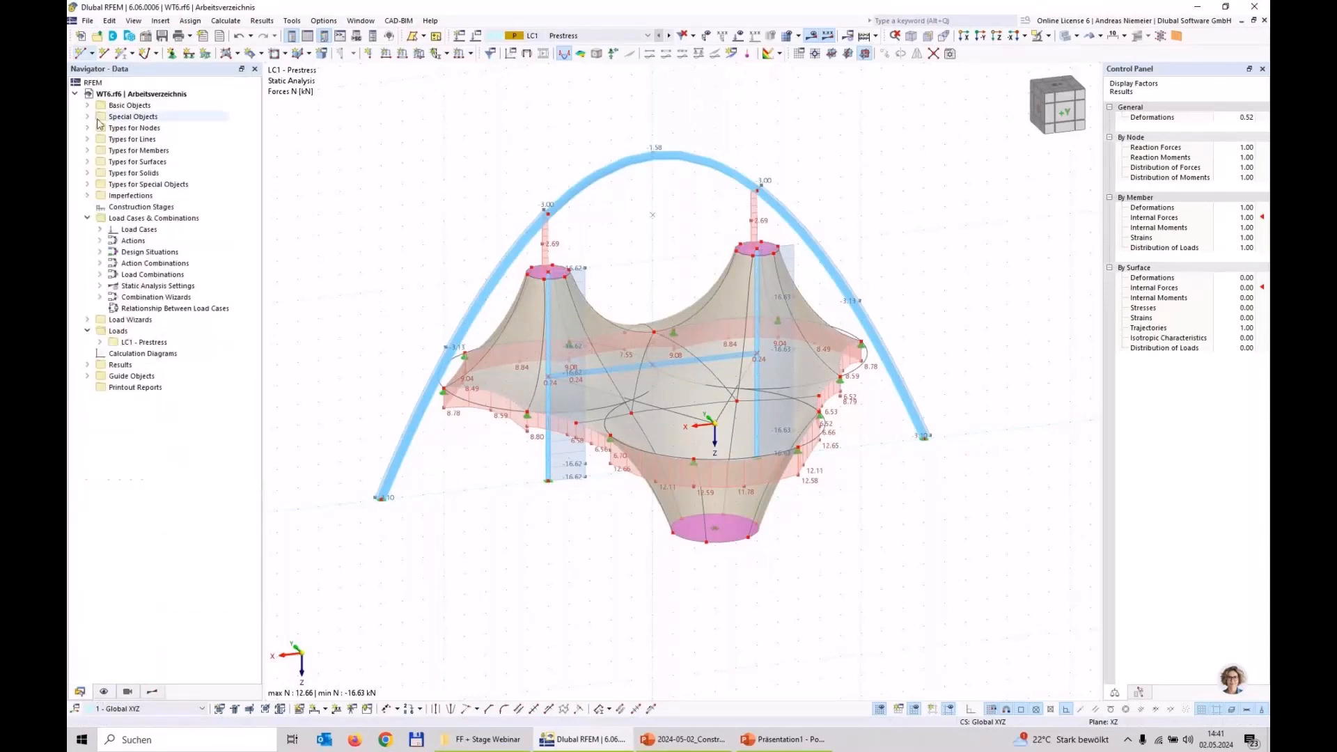
{"action": "left_click", "coordinate": [87, 219]}
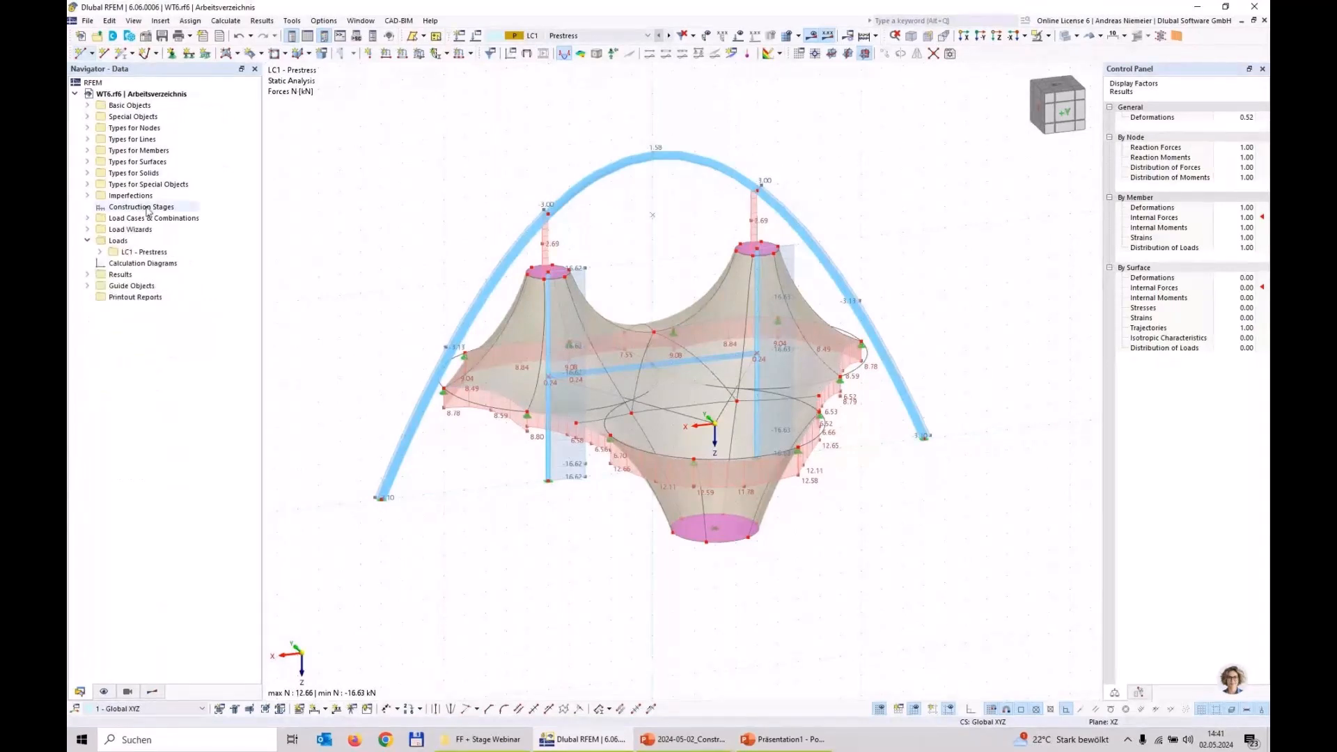
{"action": "right_click", "coordinate": [146, 207]}
{"action": "left_click", "coordinate": [193, 232]}
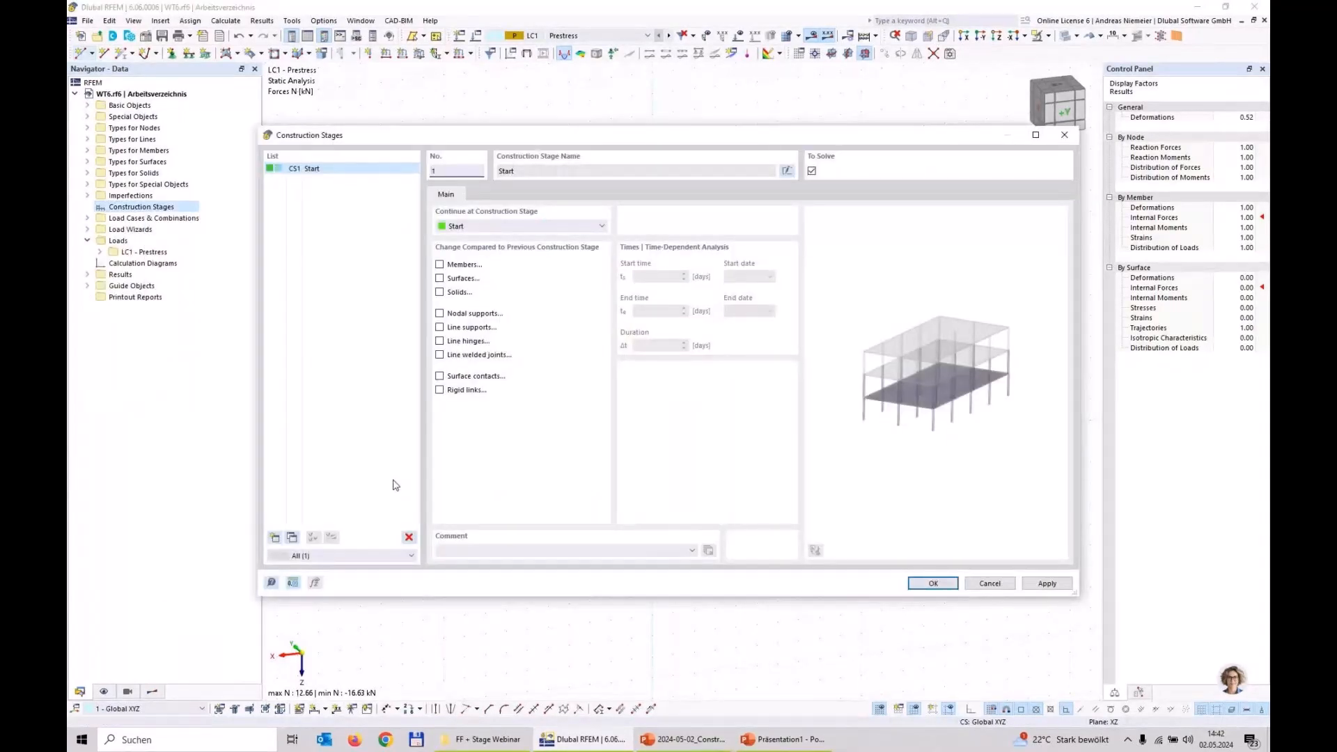
{"action": "left_click", "coordinate": [440, 265]}
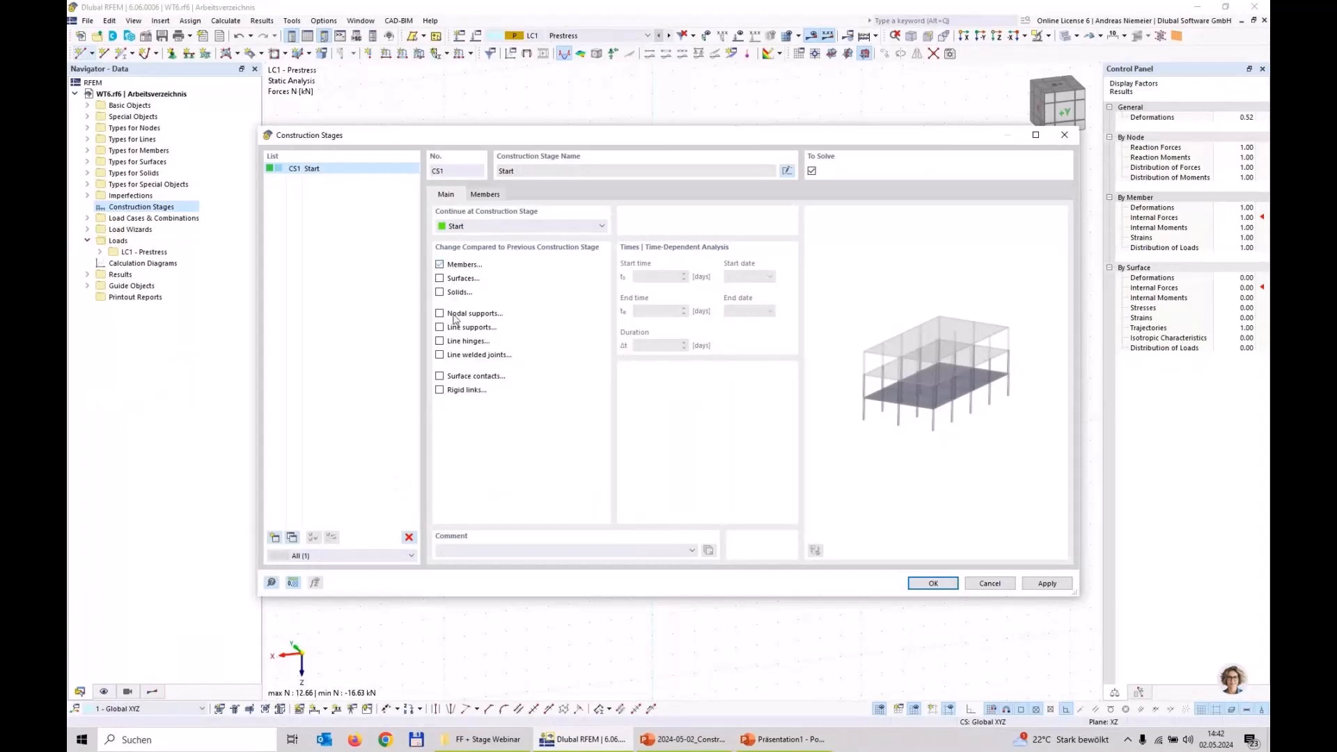
{"action": "left_click", "coordinate": [440, 278]}
{"action": "left_click", "coordinate": [440, 314]}
Add members 1-20 of the tent to construction stage CS1, leaving out the arch and the two short trusses.
{"action": "left_click", "coordinate": [485, 195]}
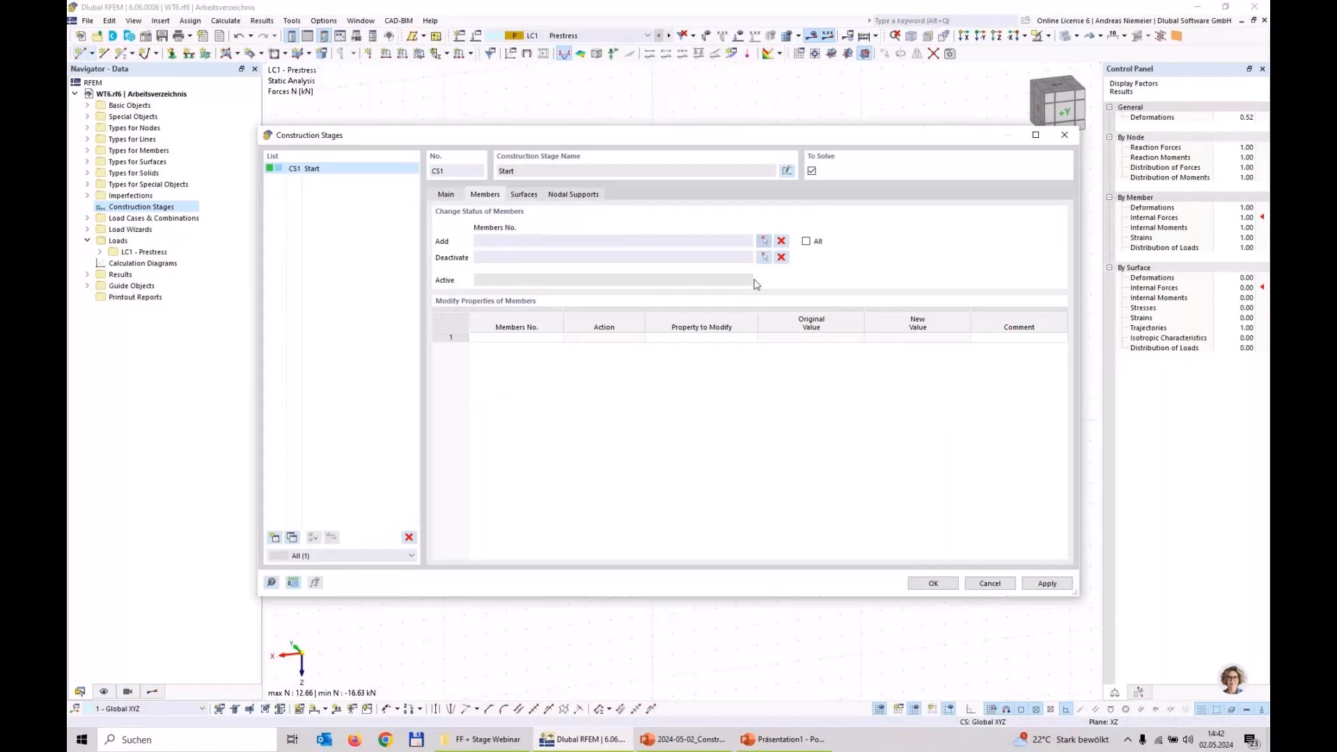
{"action": "left_click", "coordinate": [764, 241]}
{"action": "scroll", "coordinate": [583, 454], "scroll_direction": "down", "scroll_amount": 3}
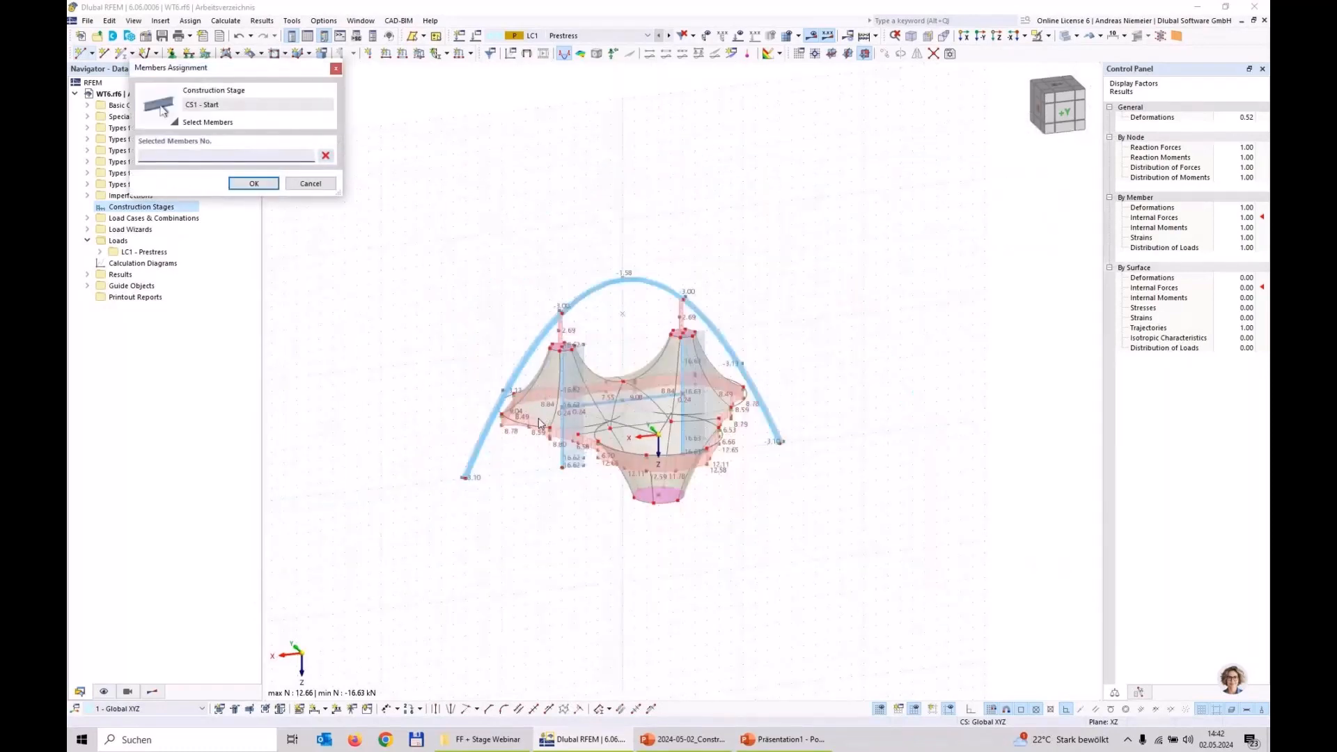
{"action": "scroll", "coordinate": [540, 422], "scroll_direction": "up", "scroll_amount": 3}
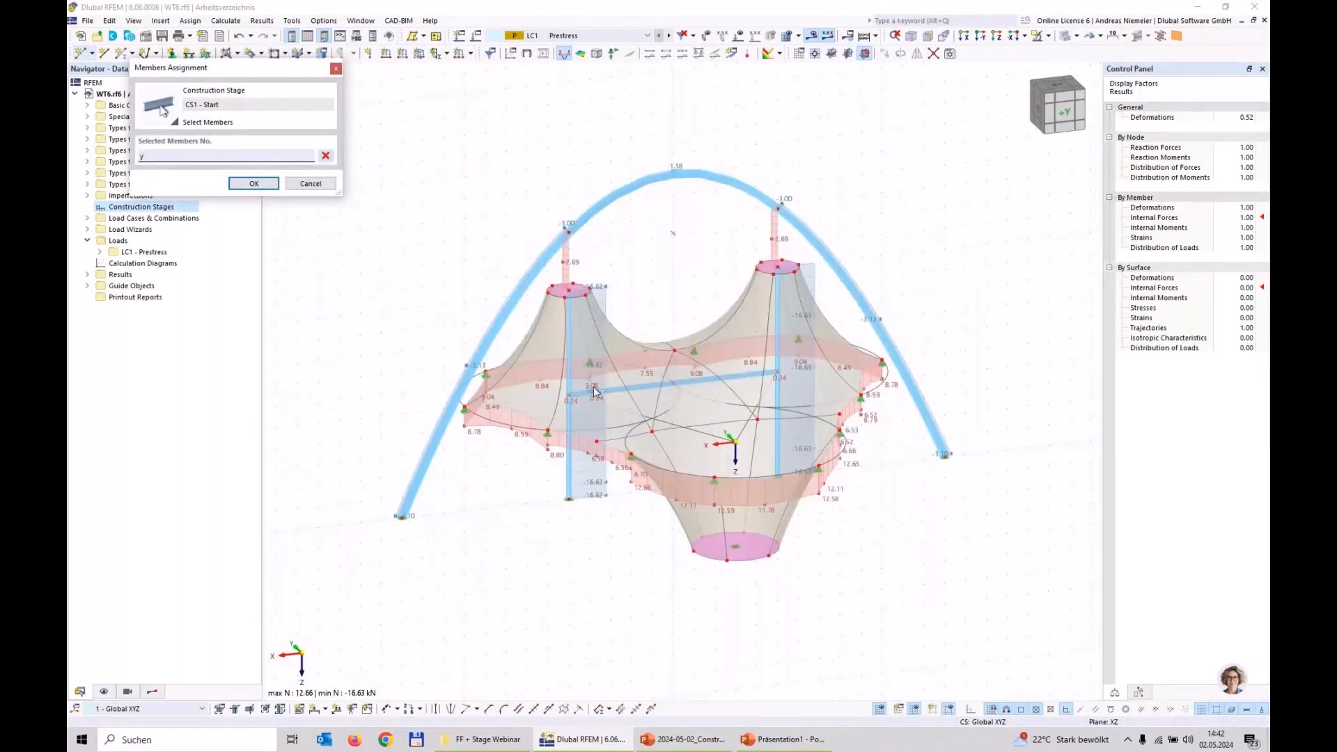
{"action": "key", "text": "y"}
{"action": "scroll", "coordinate": [520, 298], "scroll_direction": "up", "scroll_amount": 3}
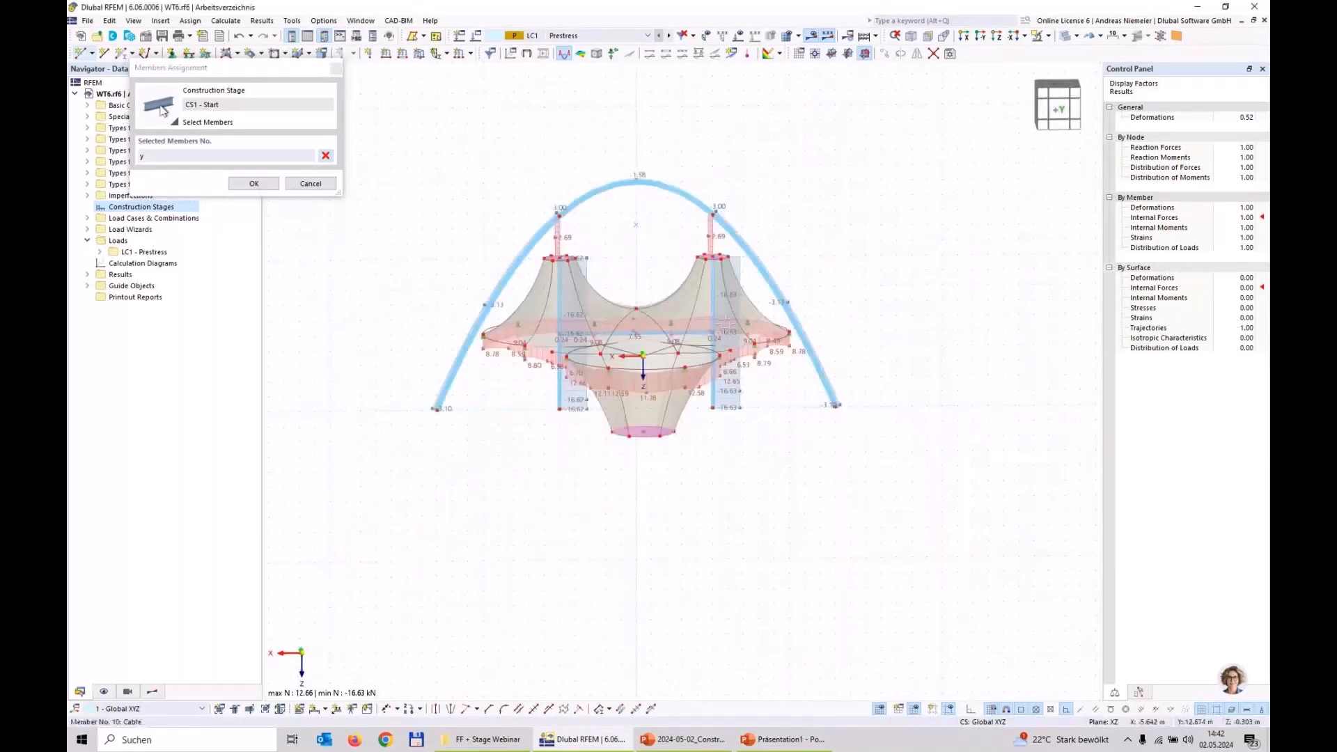
{"action": "left_click_drag", "start_coordinate": [461, 243], "coordinate": [805, 466]}
{"action": "left_click", "coordinate": [254, 183]}
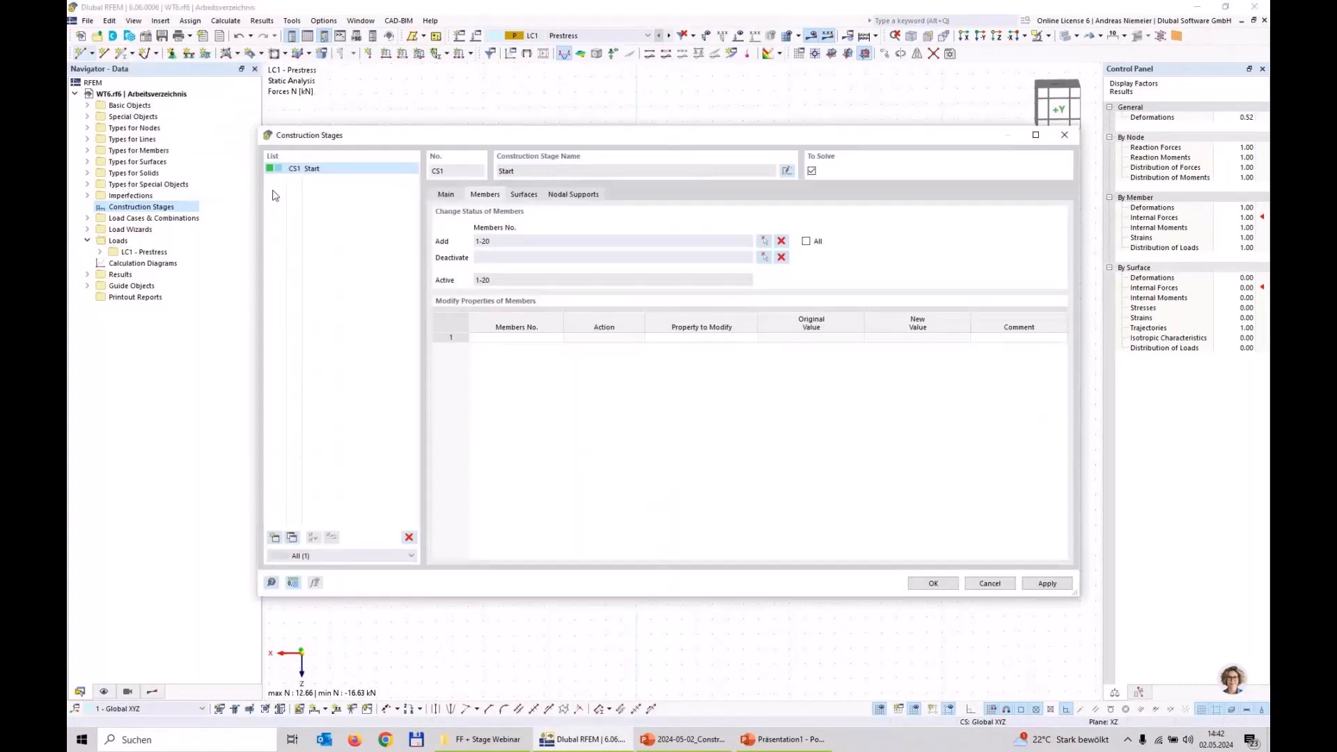
Add all tent surfaces, numbers 1-22, to construction stage CS1.
{"action": "left_click", "coordinate": [527, 195]}
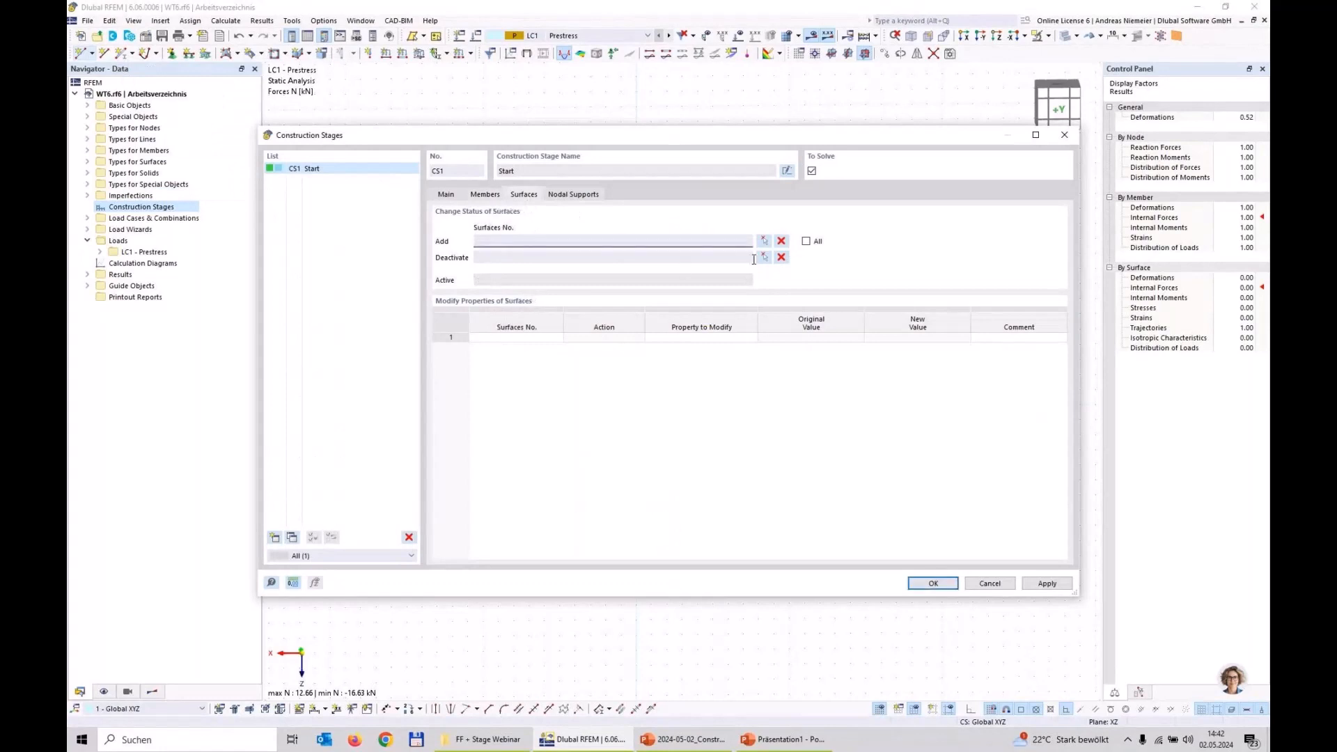
{"action": "left_click", "coordinate": [765, 241]}
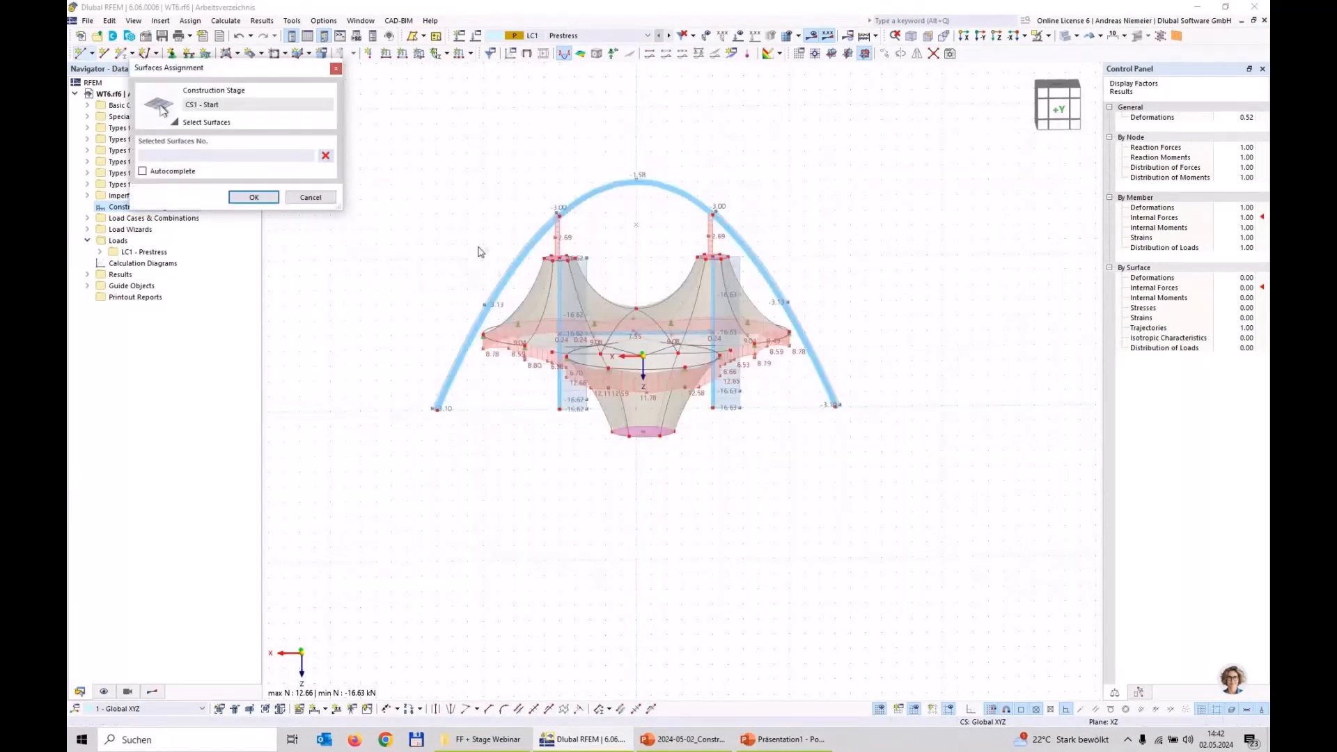
{"action": "left_click_drag", "start_coordinate": [466, 244], "coordinate": [807, 464]}
{"action": "left_click", "coordinate": [254, 198]}
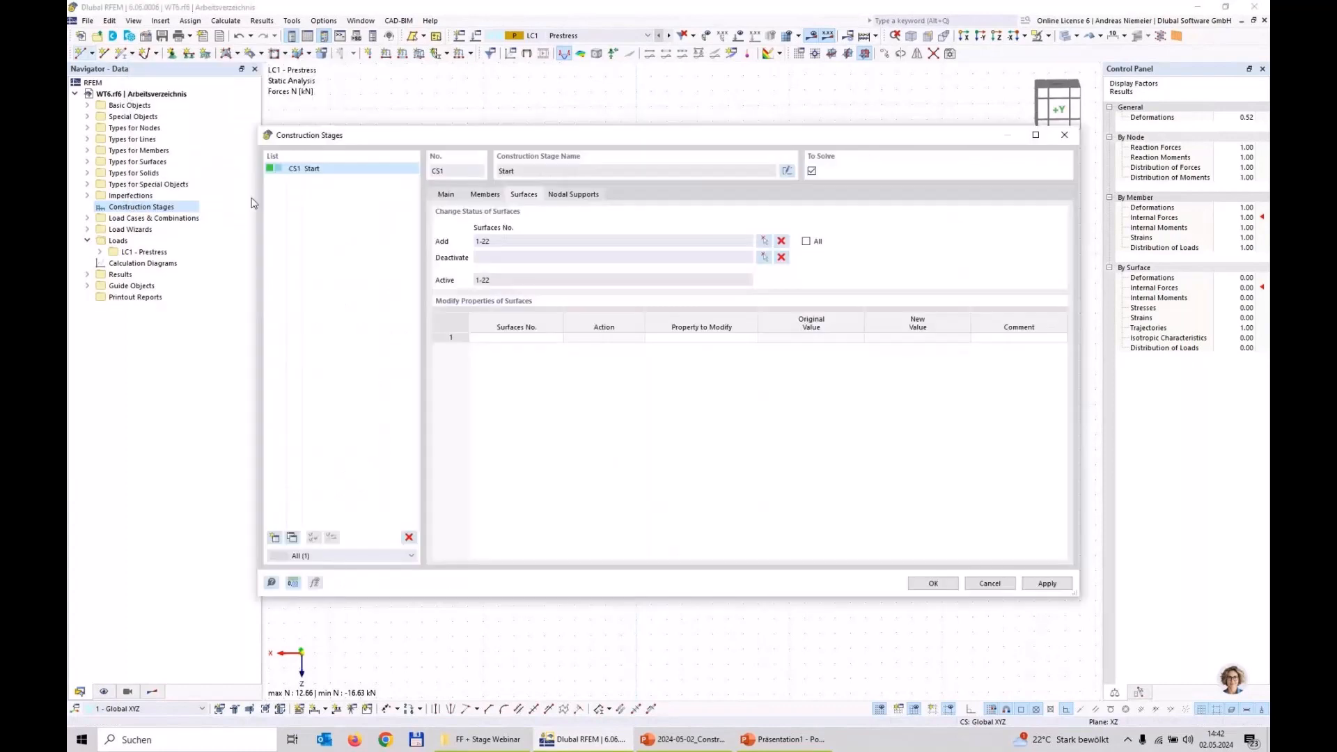
Add the tent's nodal supports at nodes 11,14-16,18-25,48,53,54 to CS1, without the arch bases, and confirm the stage.
{"action": "left_click", "coordinate": [573, 195]}
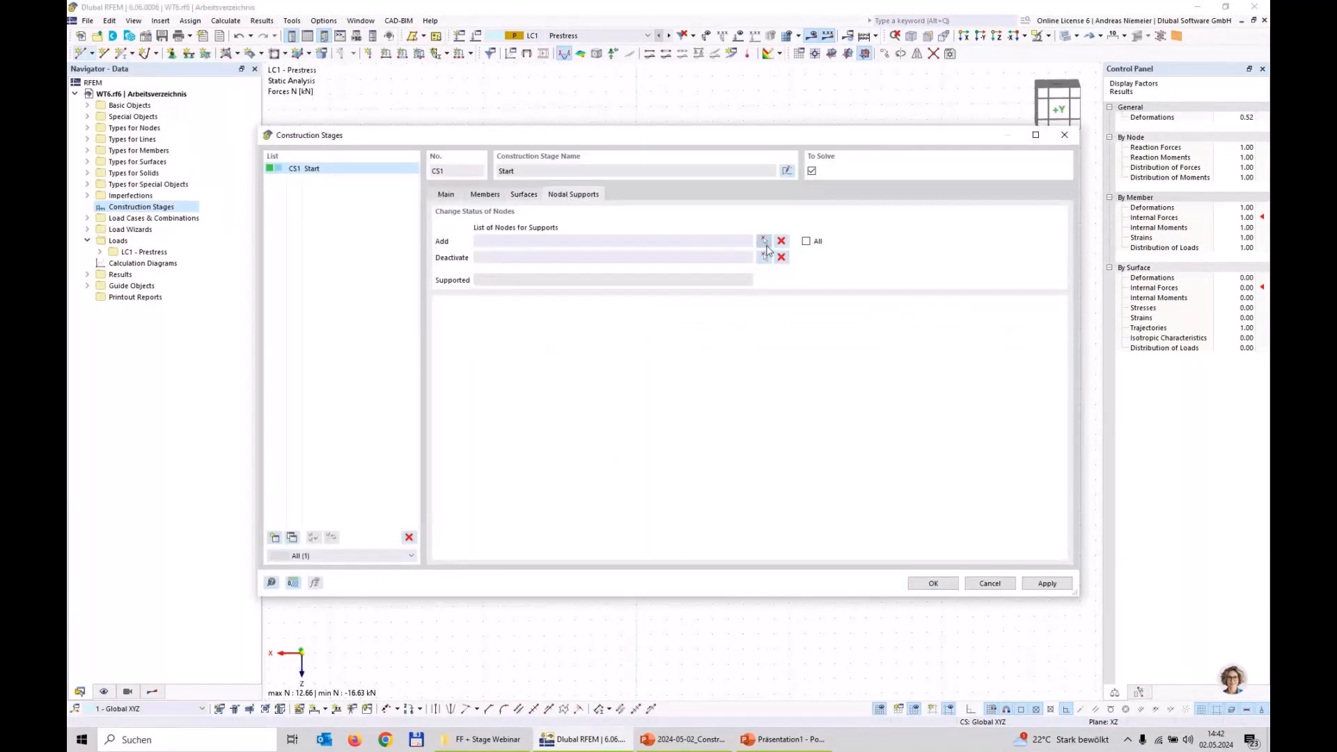
{"action": "left_click", "coordinate": [765, 242]}
{"action": "left_click_drag", "start_coordinate": [452, 241], "coordinate": [808, 471]}
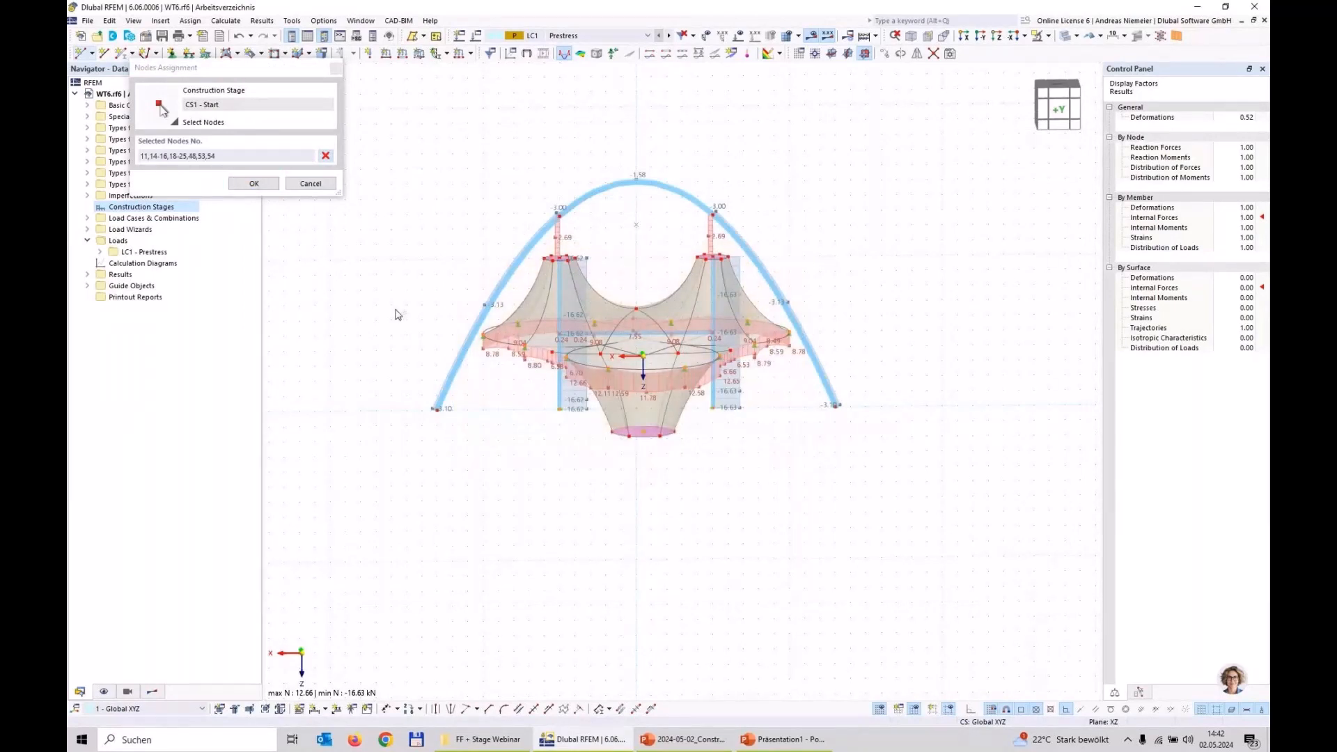
{"action": "left_click", "coordinate": [262, 185]}
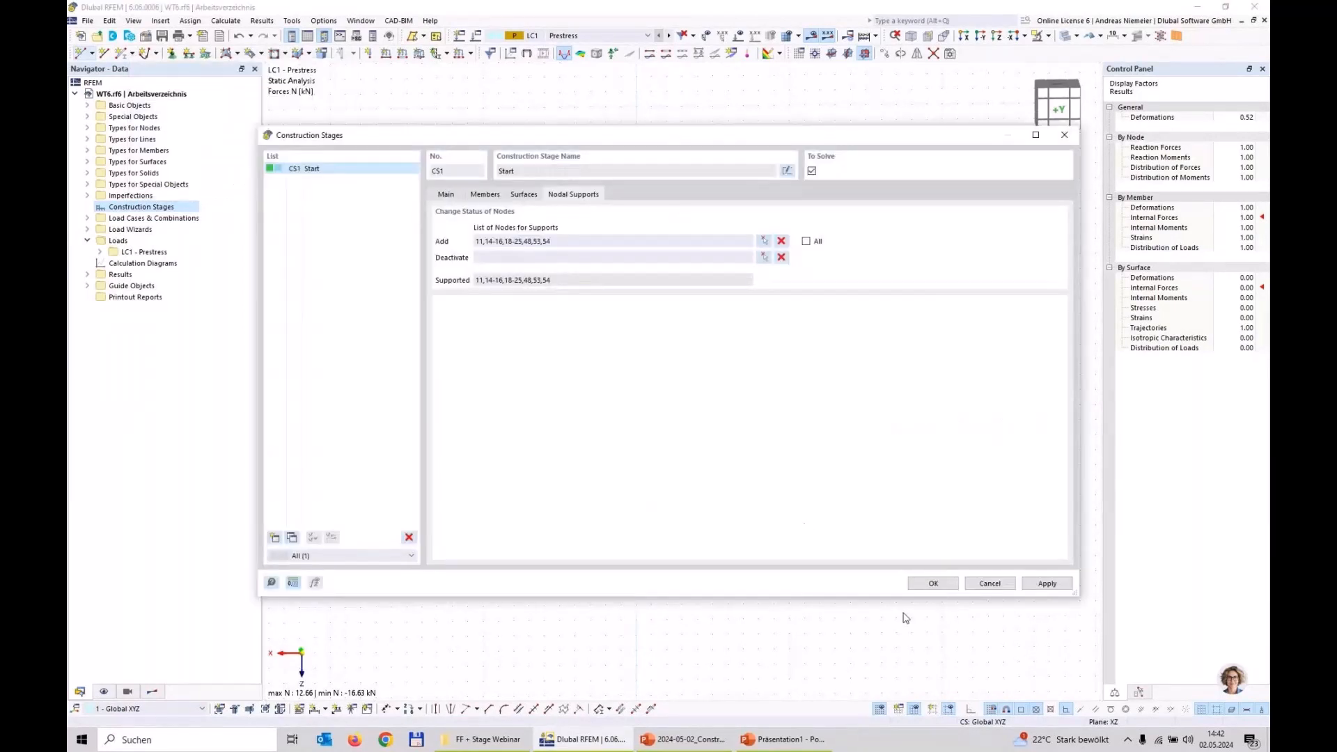
{"action": "left_click", "coordinate": [933, 583]}
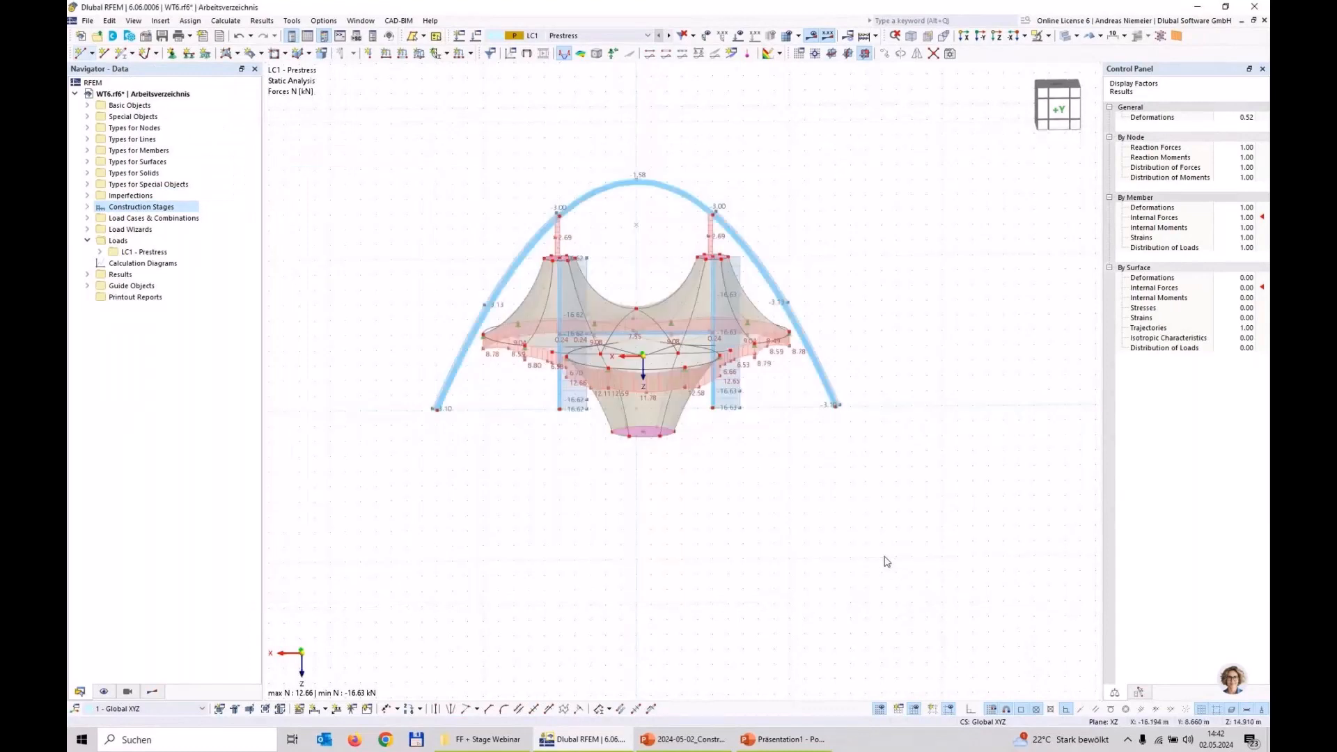
Switch to construction stage CS1 Start and display its results as global deformations.
{"action": "left_click", "coordinate": [620, 35]}
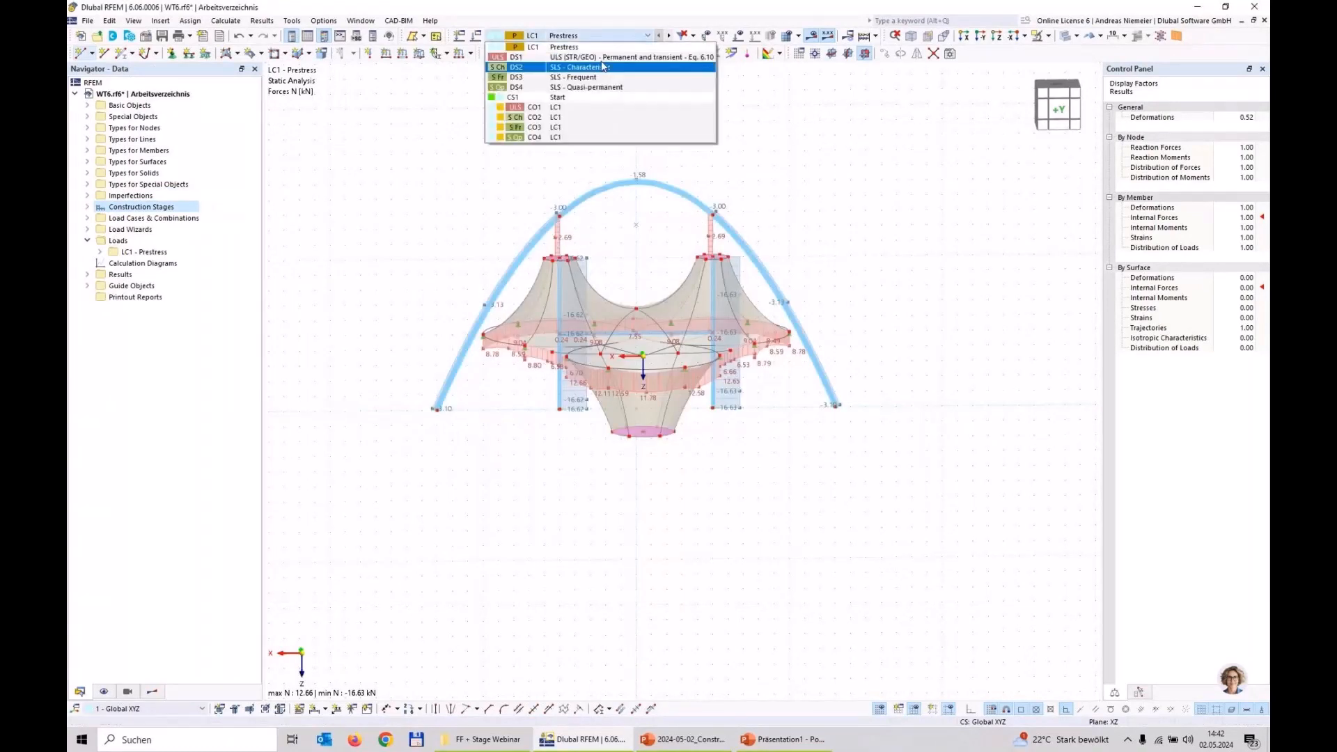
{"action": "left_click", "coordinate": [544, 98]}
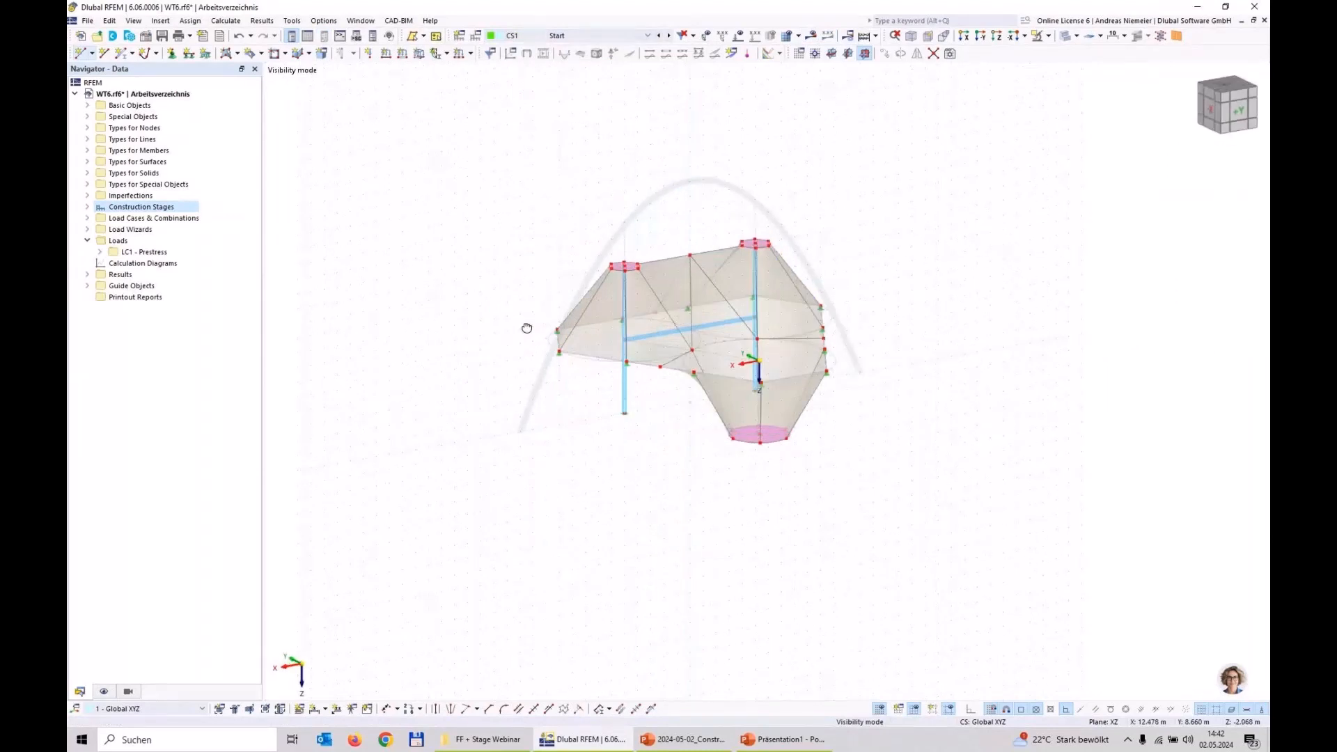
{"action": "scroll", "coordinate": [528, 328], "scroll_direction": "up", "scroll_amount": 1}
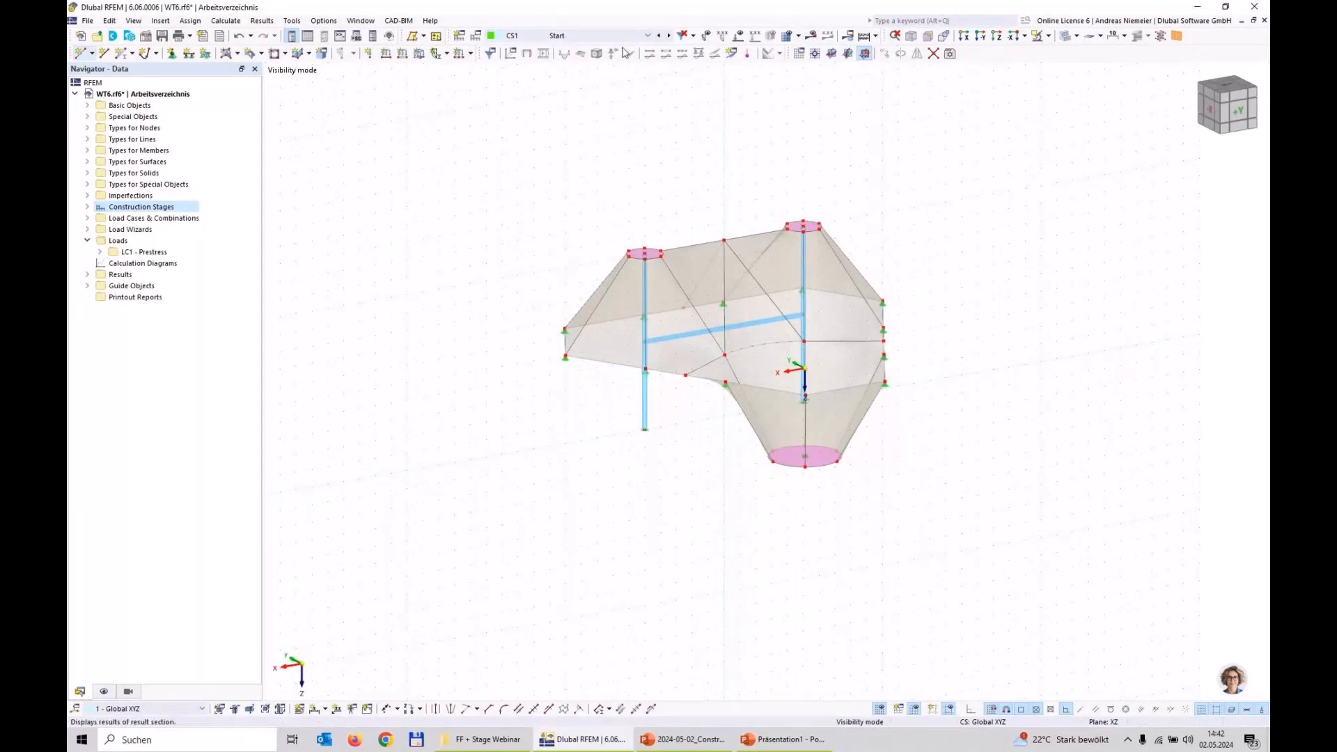
{"action": "left_click", "coordinate": [810, 36]}
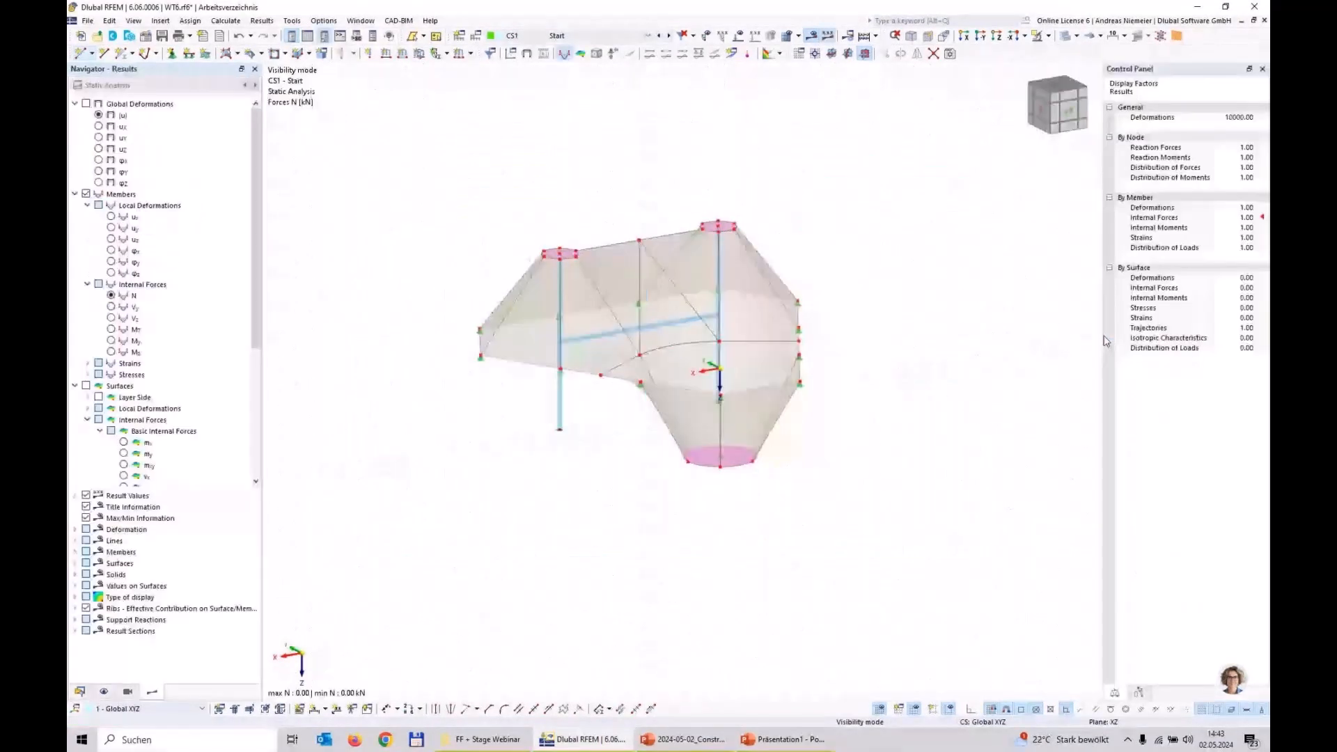
{"action": "left_click", "coordinate": [86, 103]}
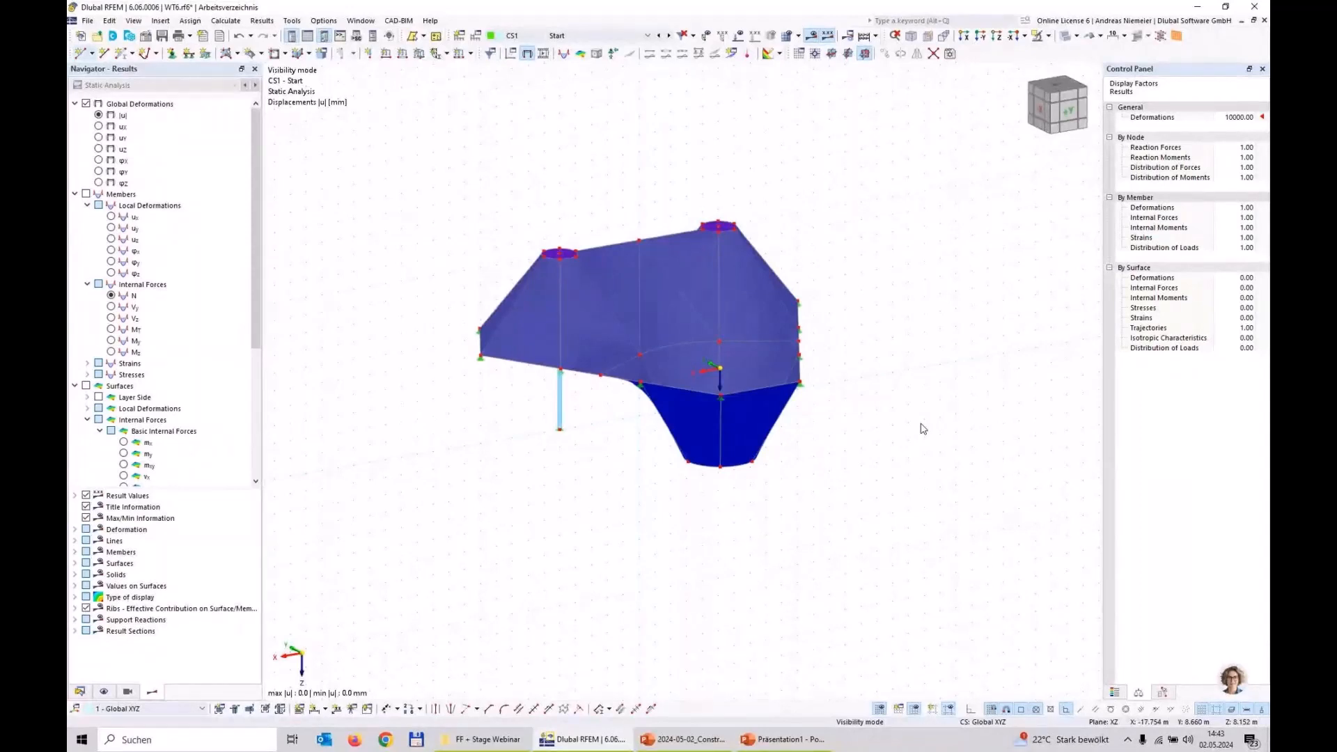
Assign load case LC1 Prestress to construction stage CS1 in the load cases and combinations settings.
{"action": "left_click", "coordinate": [80, 691]}
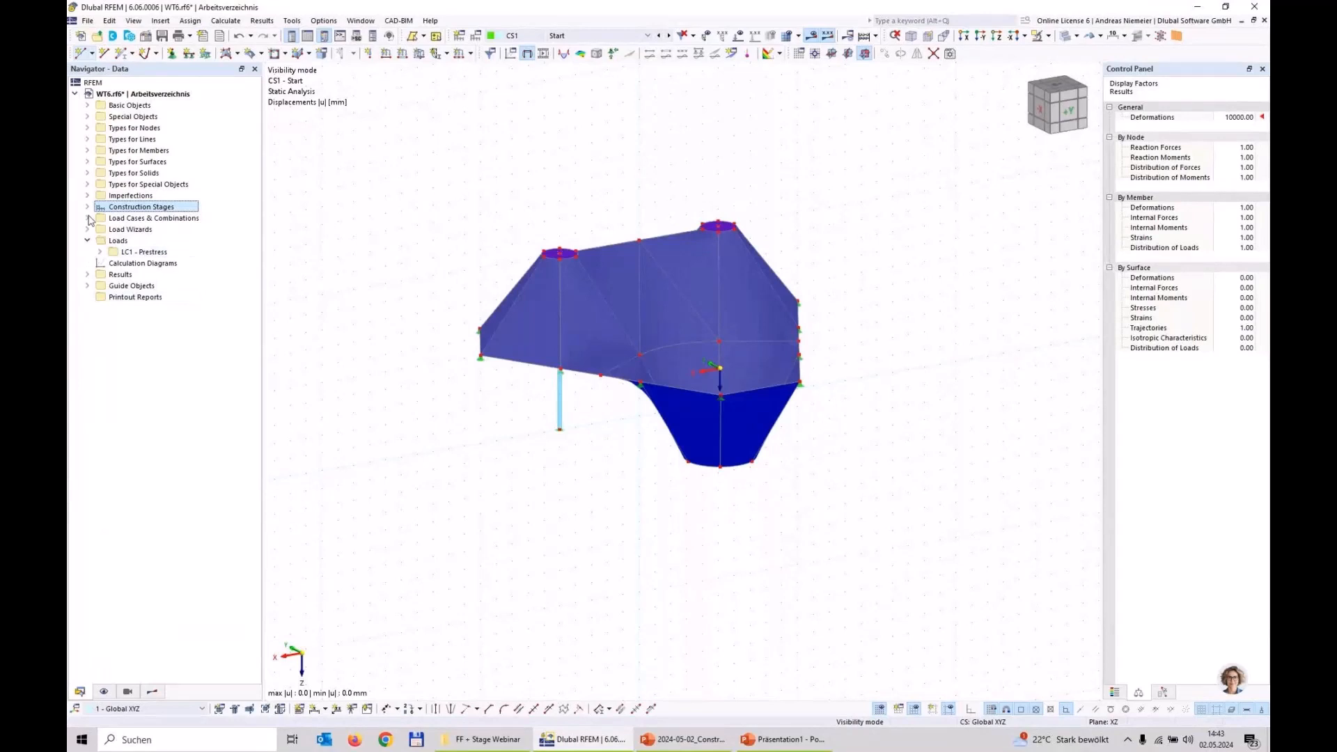
{"action": "right_click", "coordinate": [120, 218]}
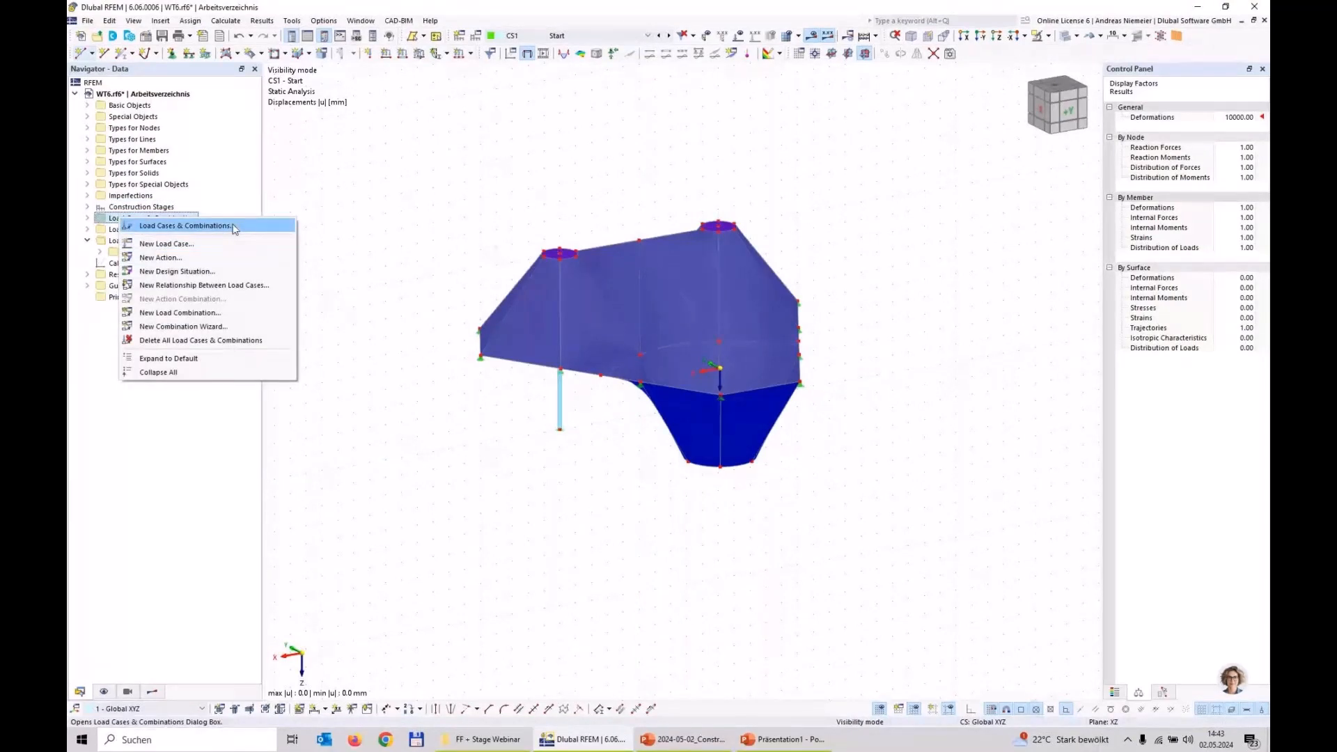
{"action": "left_click", "coordinate": [235, 227]}
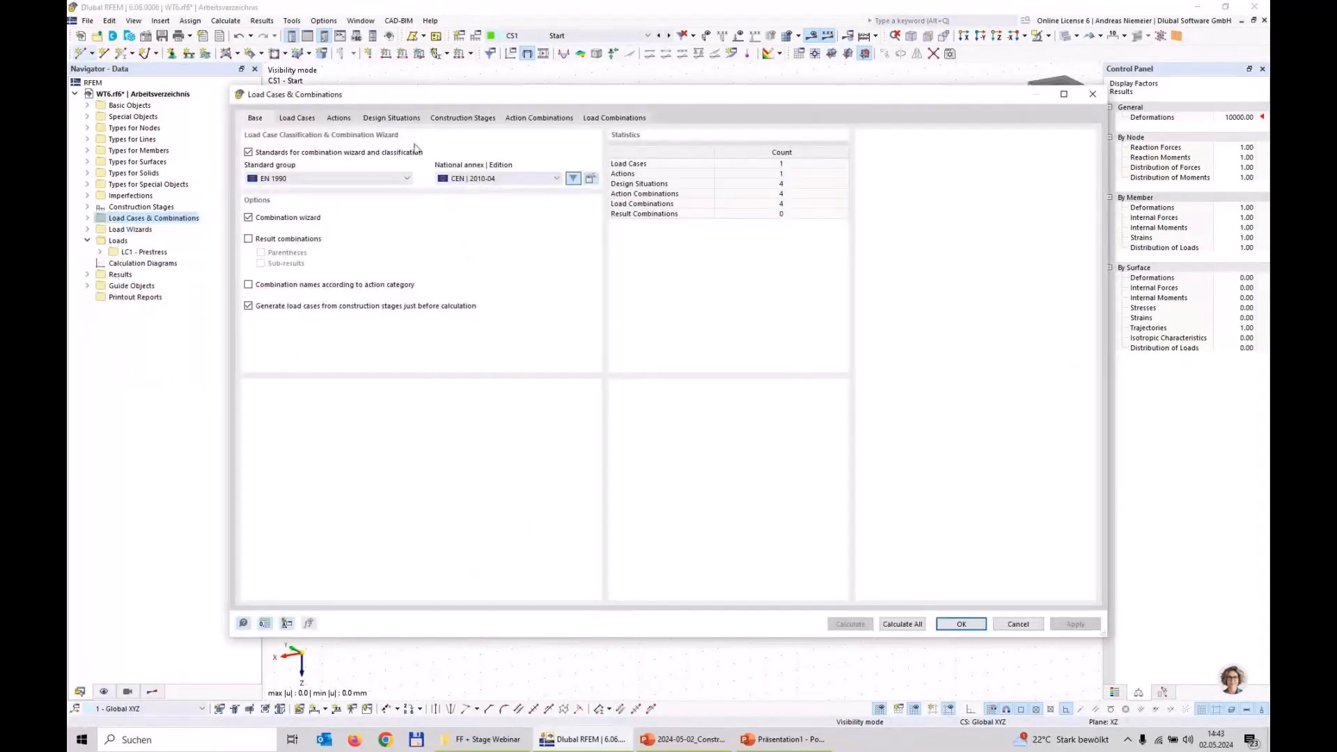
{"action": "left_click", "coordinate": [462, 118]}
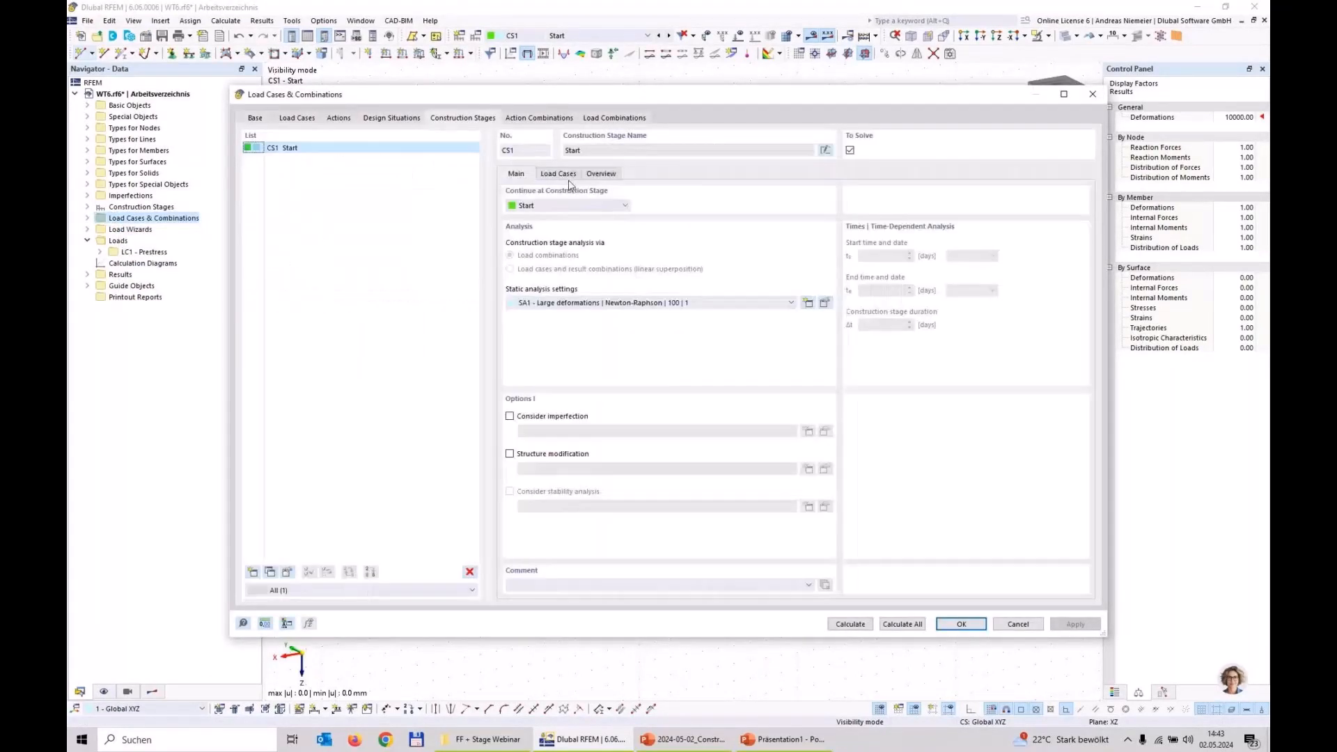
{"action": "left_click", "coordinate": [558, 173]}
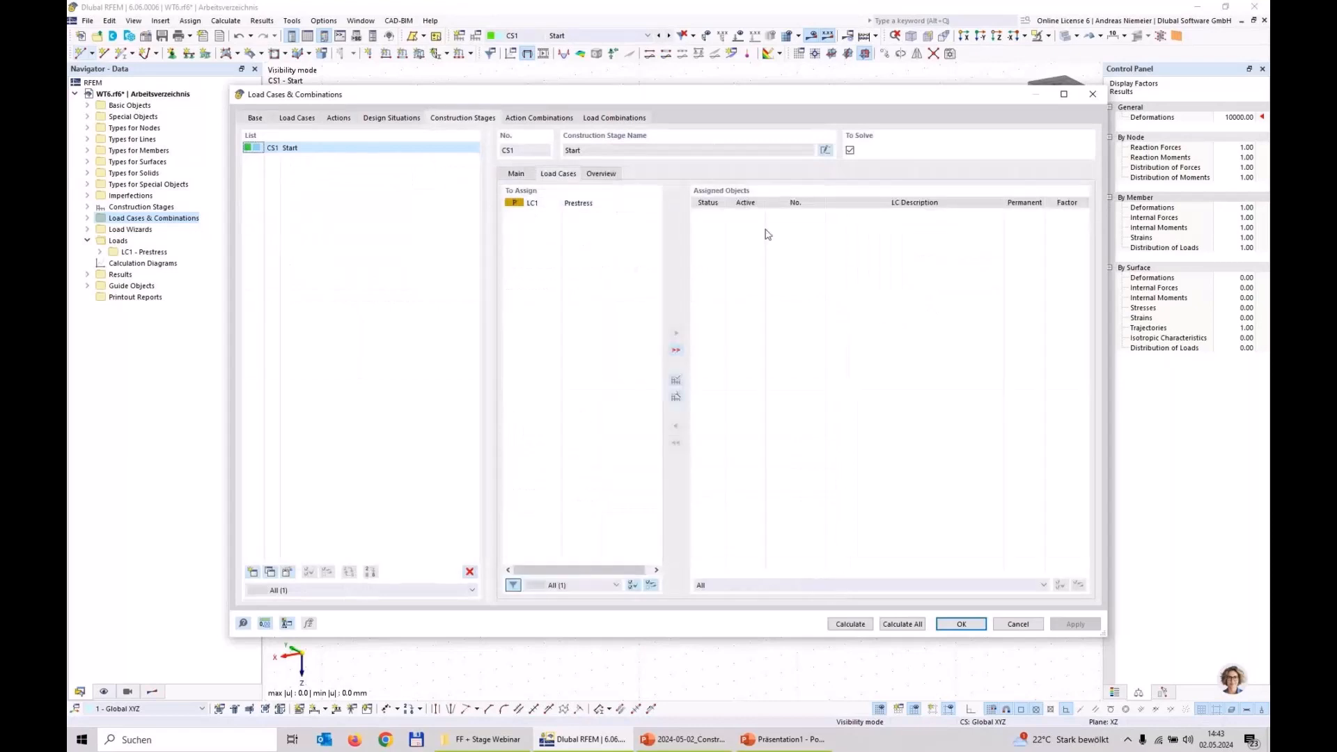
{"action": "double_click", "coordinate": [546, 205]}
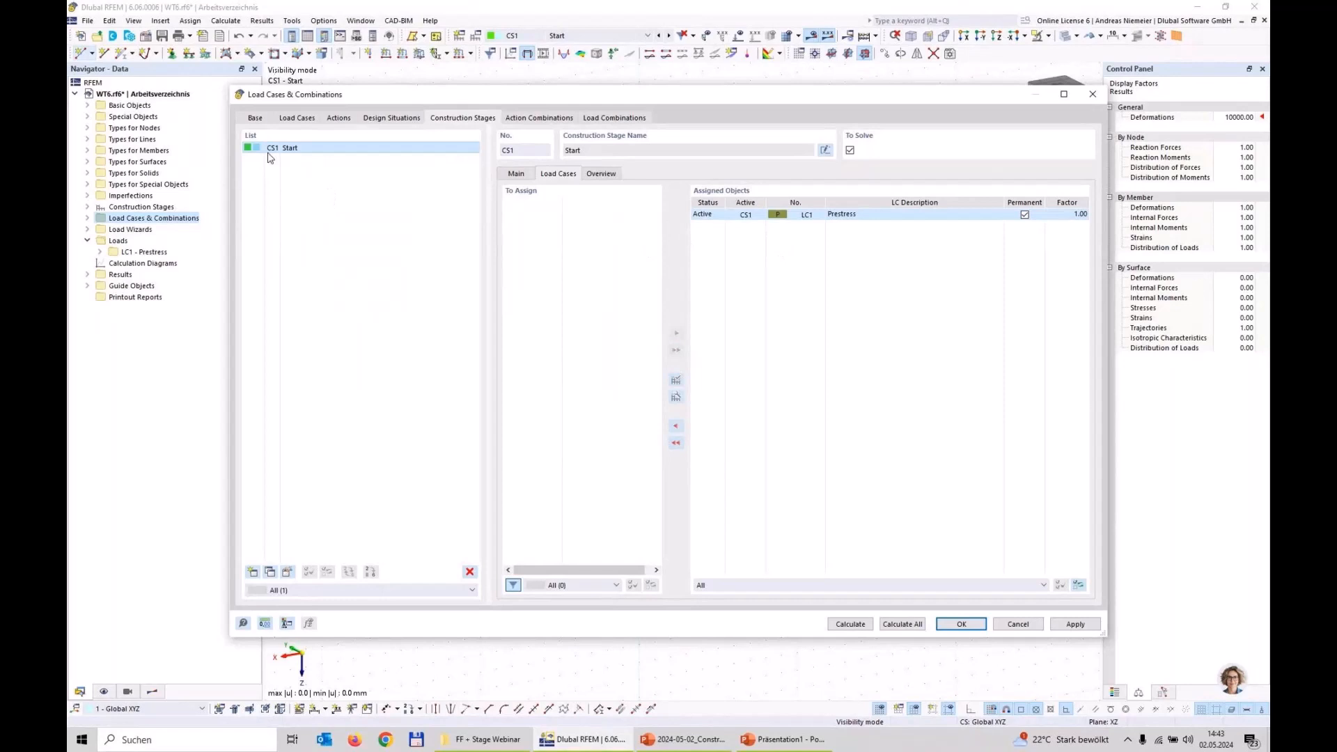
Create load case LC2 named G with the action category Permanent and activate its self-weight.
{"action": "left_click", "coordinate": [297, 118]}
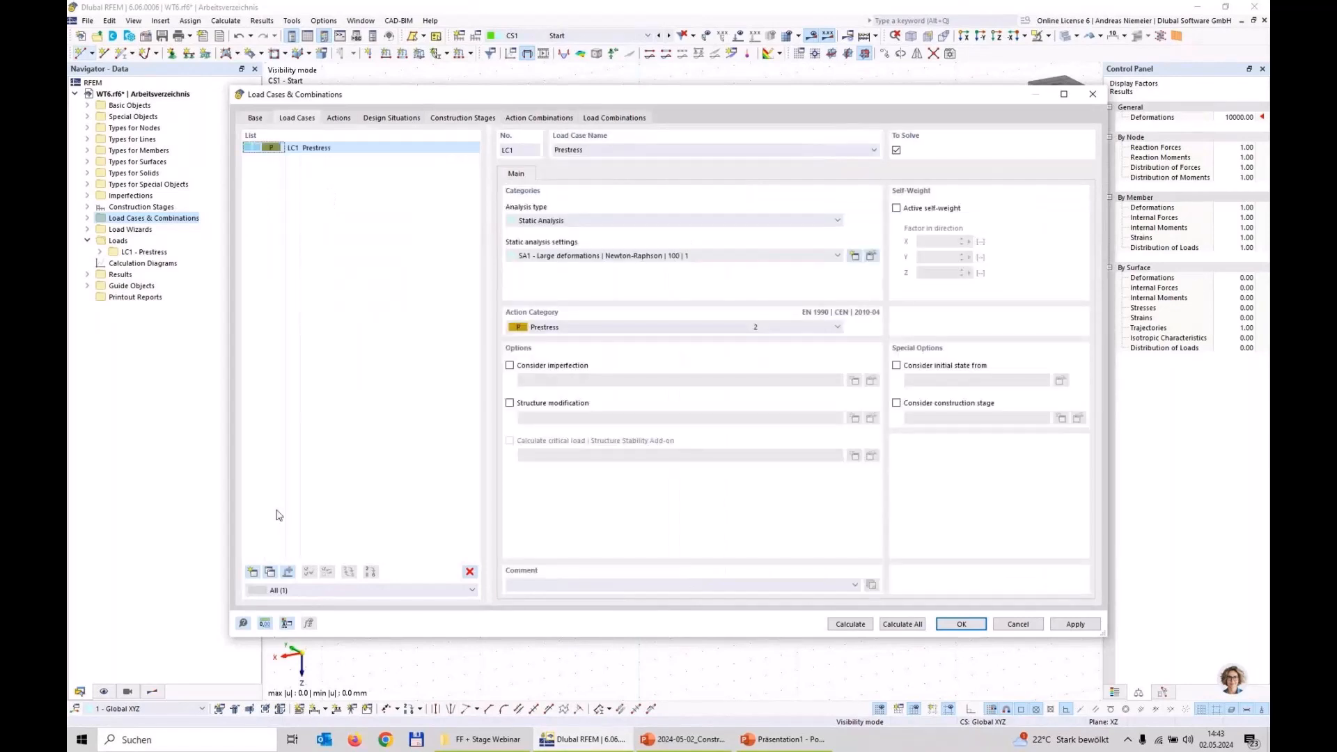
{"action": "left_click", "coordinate": [253, 571]}
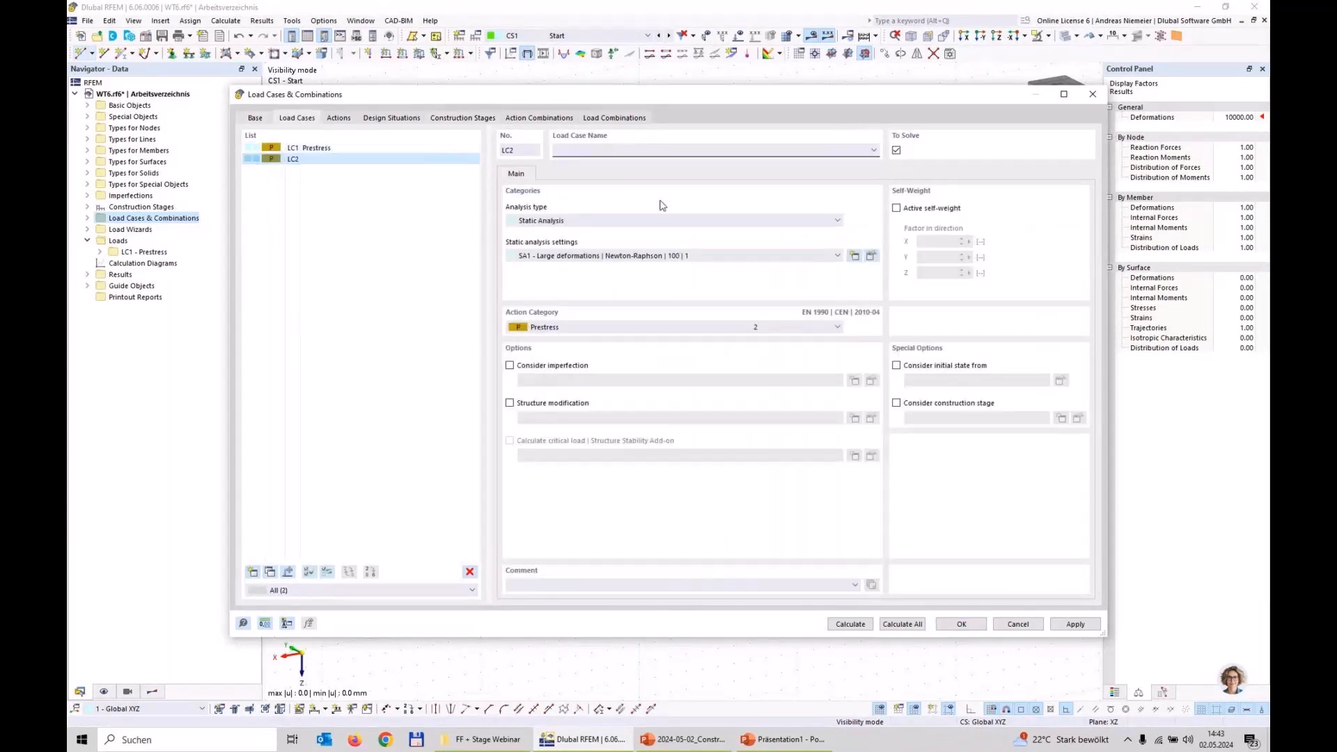
{"action": "left_click", "coordinate": [610, 158]}
{"action": "type", "text": "G"}
{"action": "left_click", "coordinate": [620, 332]}
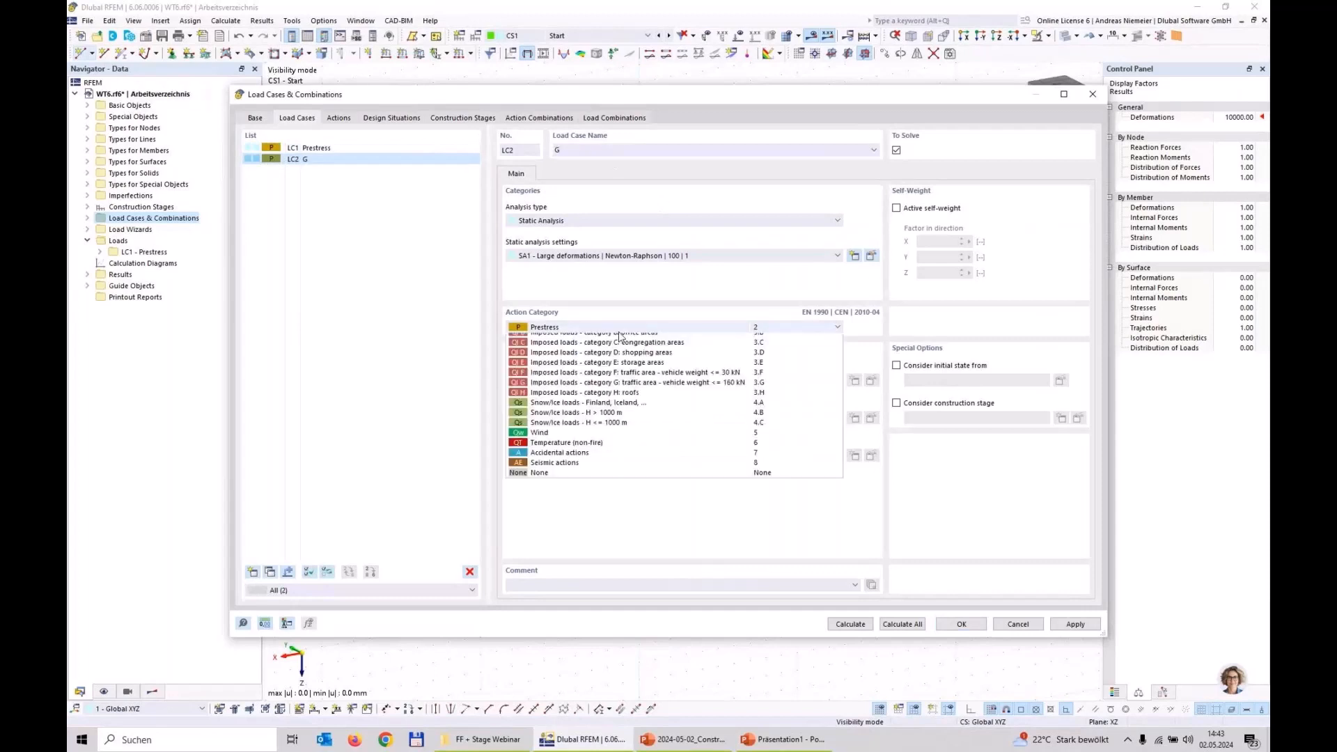
{"action": "scroll", "coordinate": [619, 335], "scroll_direction": "up", "scroll_amount": 5}
{"action": "left_click", "coordinate": [619, 338]}
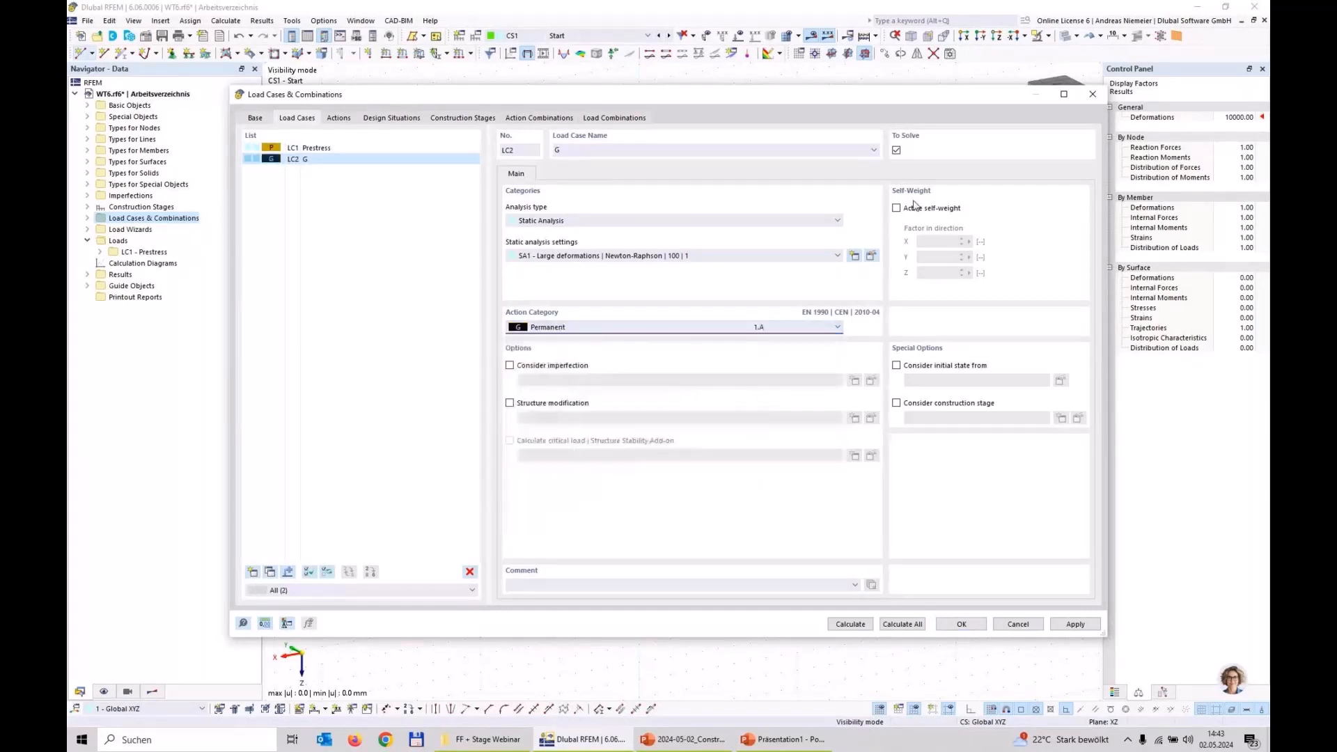
{"action": "left_click", "coordinate": [907, 208]}
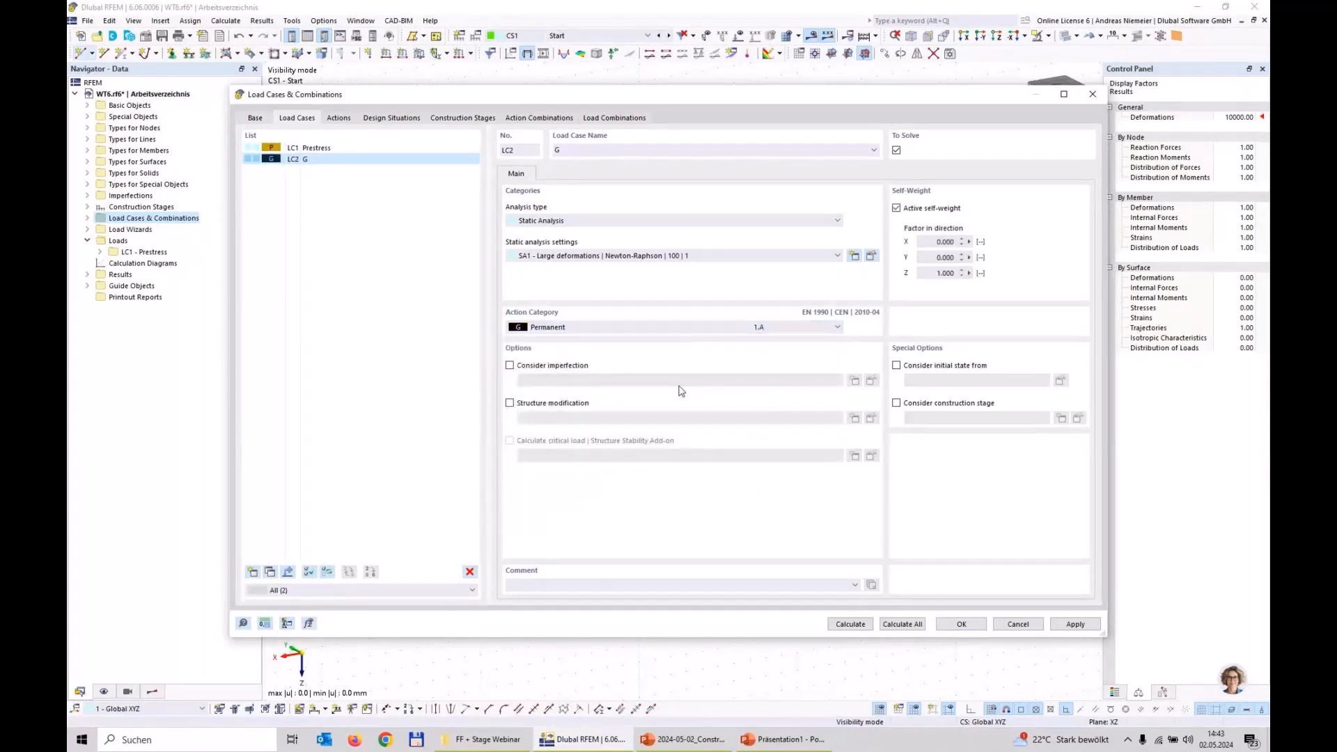
Assign load case LC2 G to construction stage CS1 and confirm the settings, accepting deletion of the existing CS1 results.
{"action": "left_click", "coordinate": [463, 118]}
{"action": "double_click", "coordinate": [536, 203]}
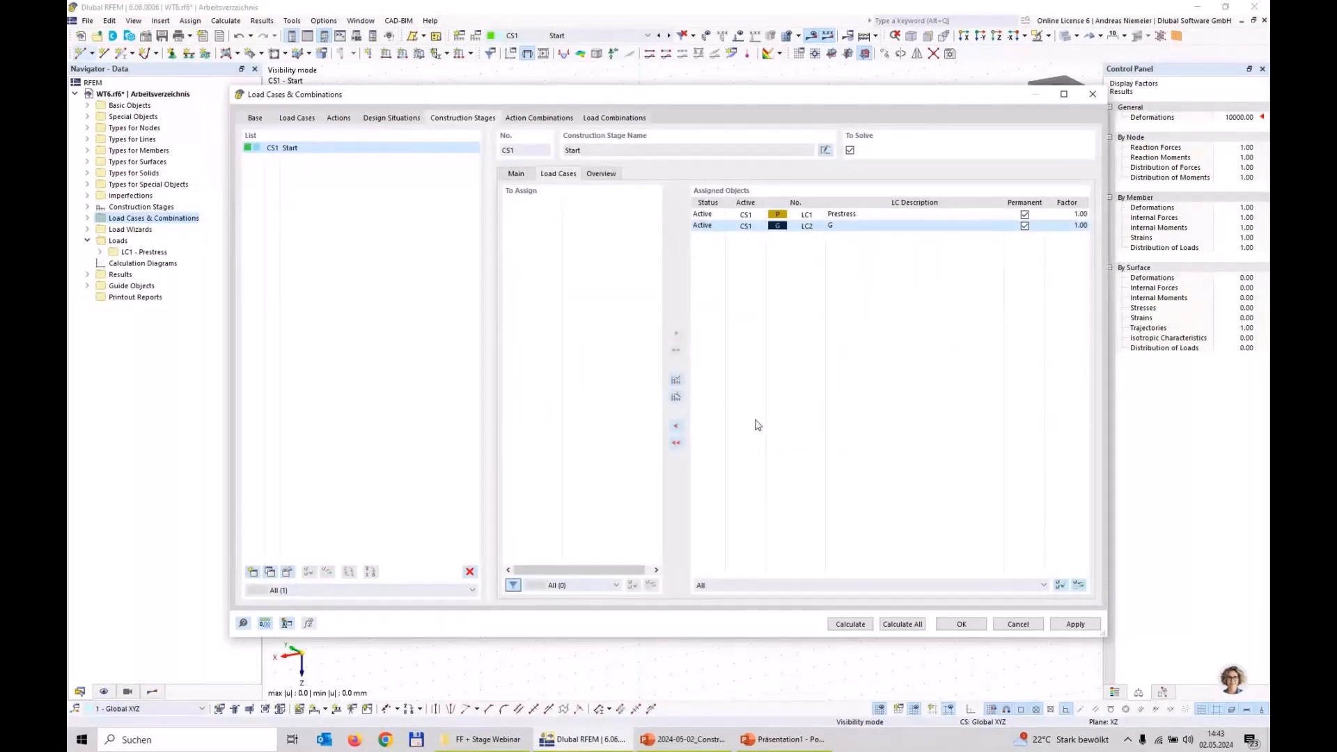
{"action": "left_click", "coordinate": [961, 624]}
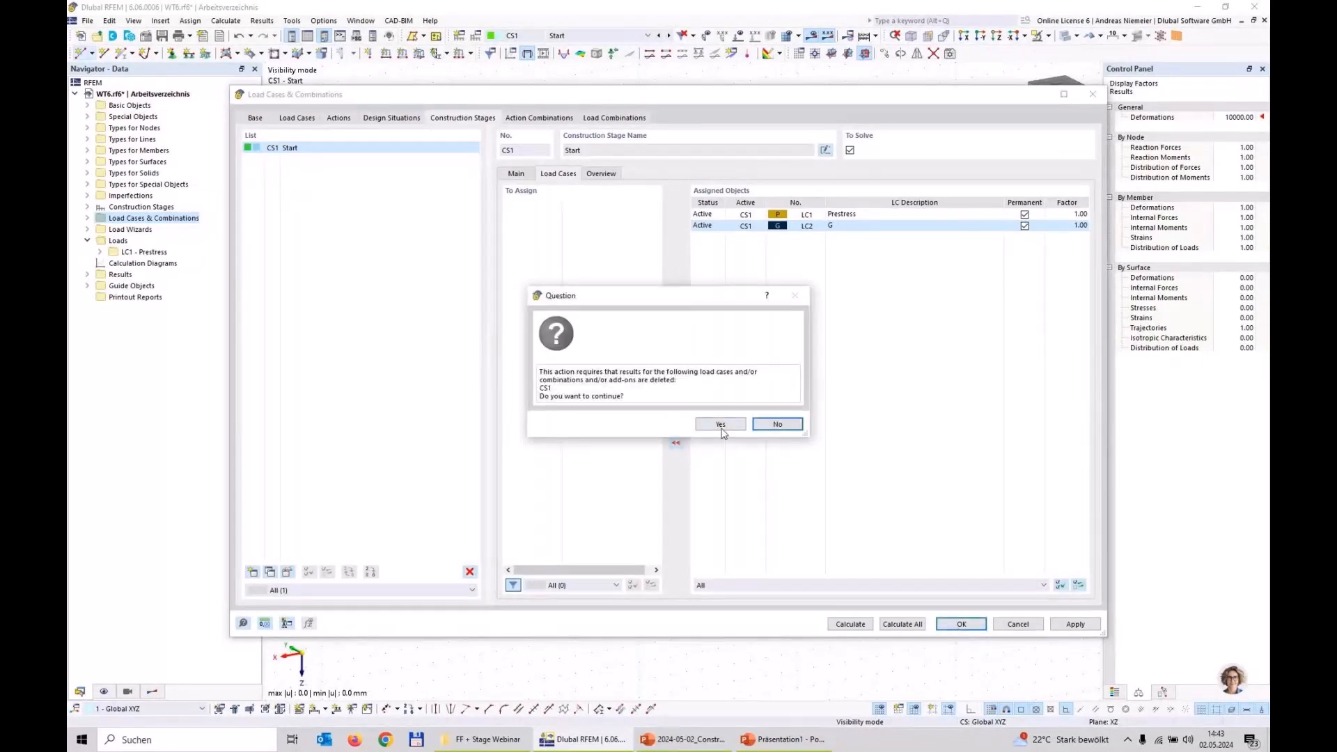
{"action": "left_click", "coordinate": [722, 427]}
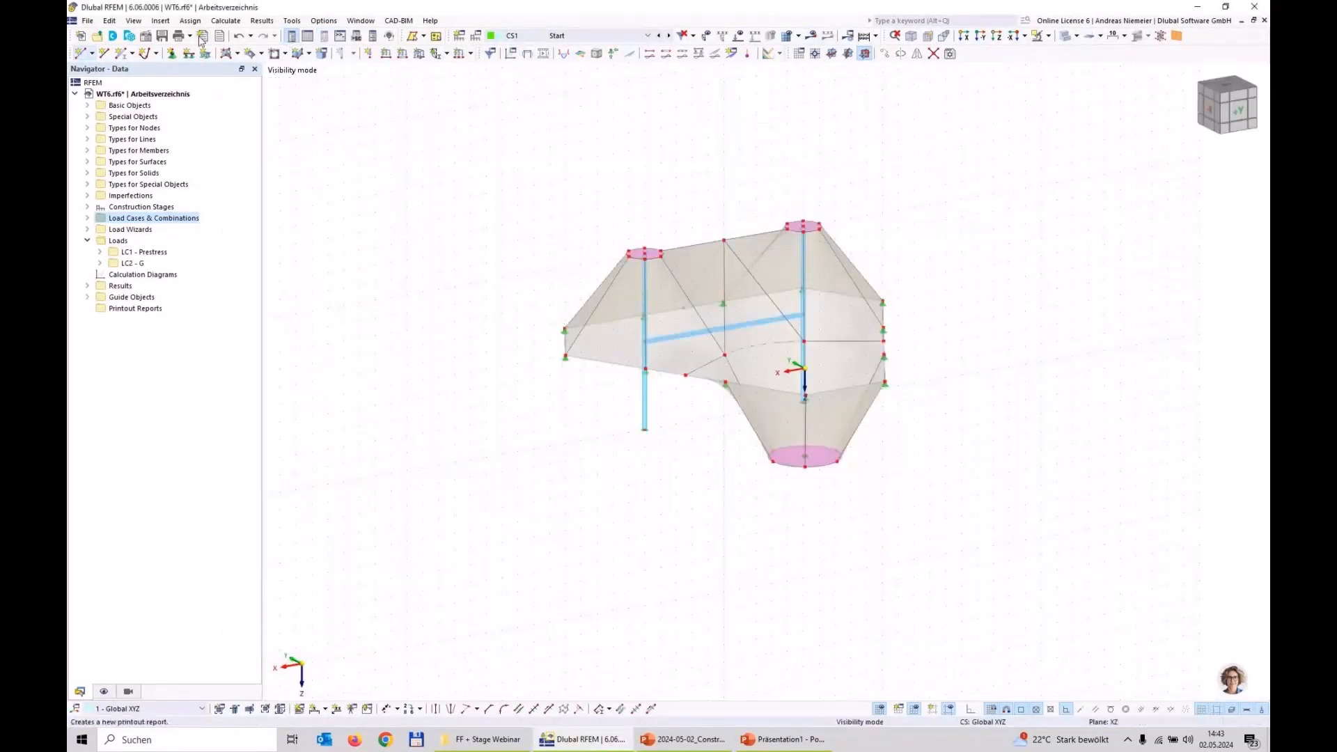
Save the model and calculate construction stage CS1 with its results displayed.
{"action": "left_click", "coordinate": [202, 41]}
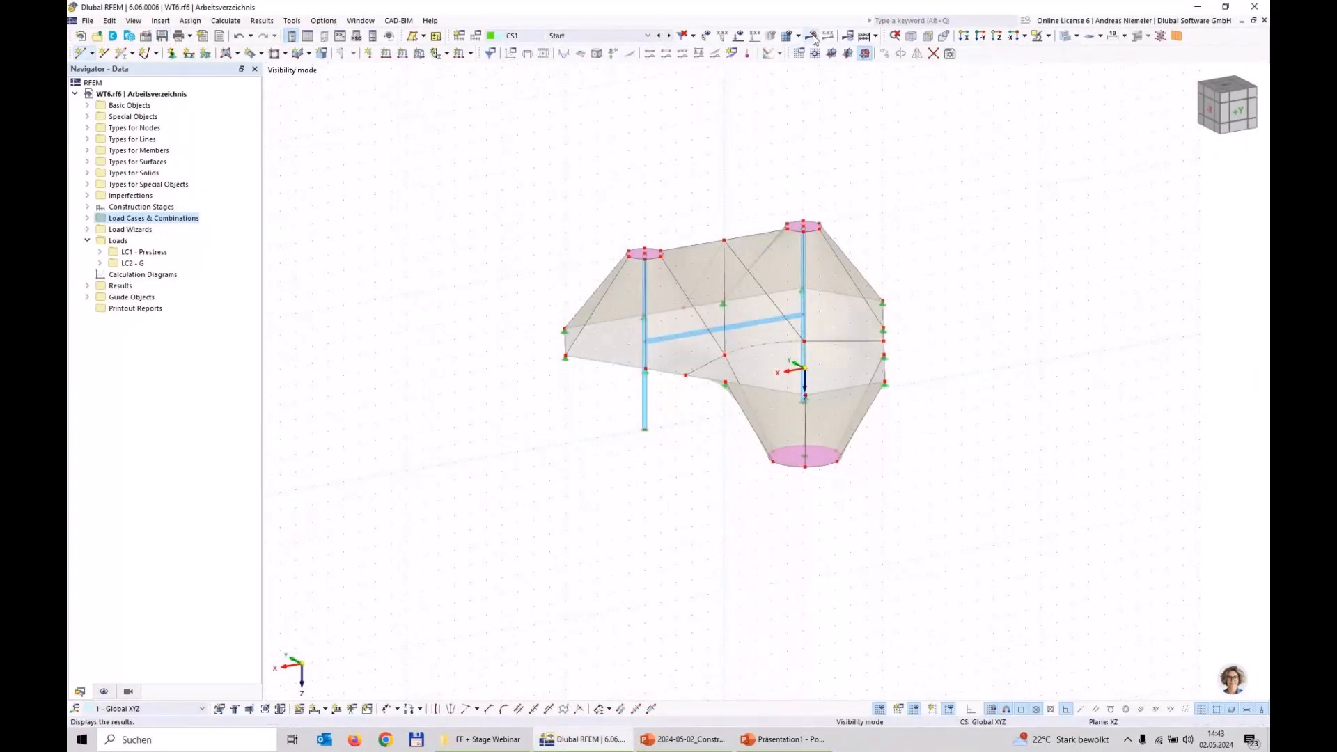
{"action": "left_click", "coordinate": [813, 38]}
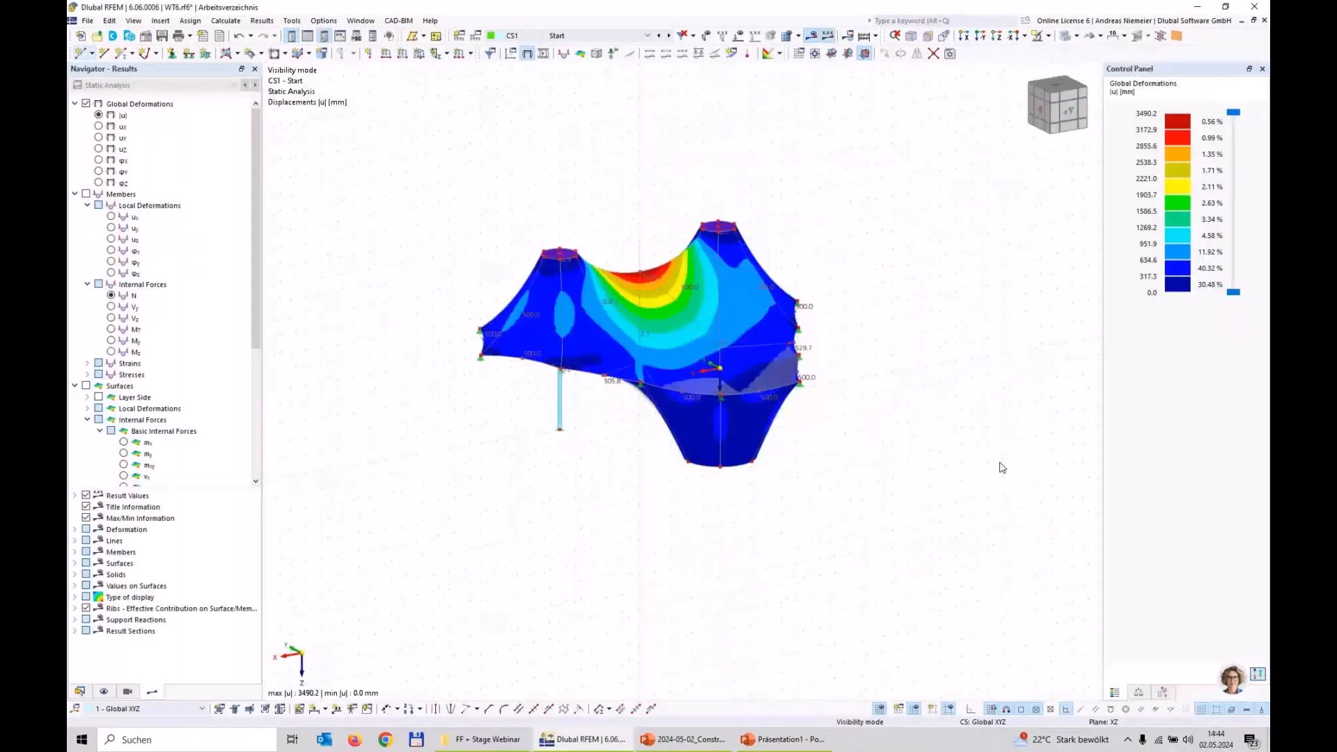
Examine the member axial forces N and the membrane's surface axial forces nx and ny for CS1.
{"action": "left_click", "coordinate": [133, 296]}
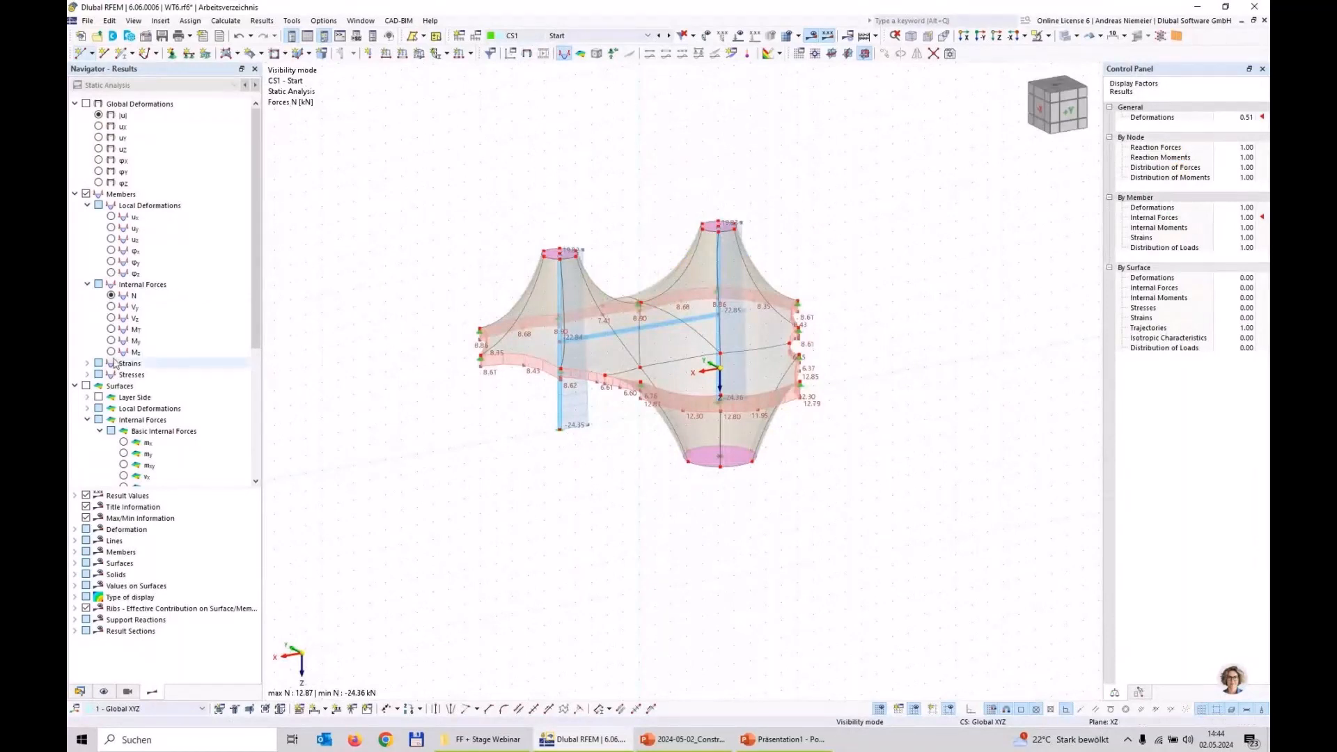
{"action": "scroll", "coordinate": [115, 362], "scroll_direction": "down", "scroll_amount": 4}
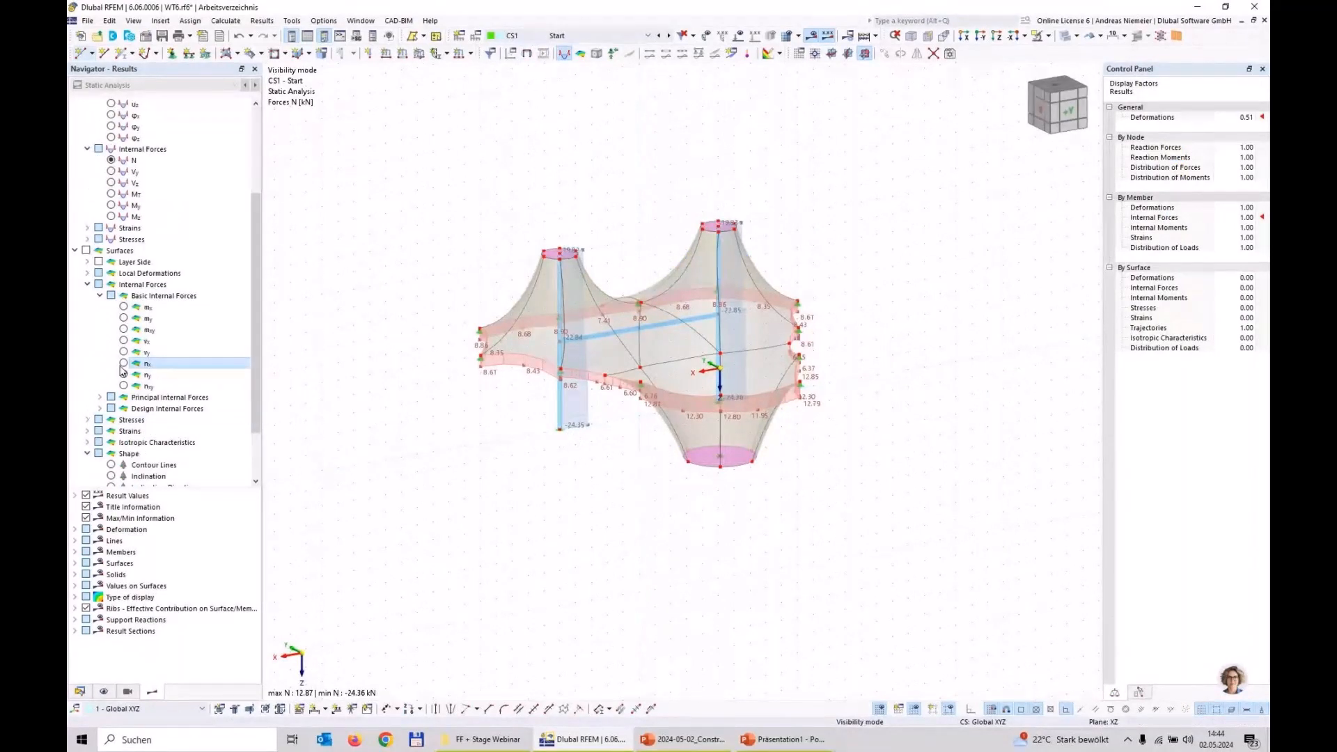
{"action": "left_click", "coordinate": [124, 363]}
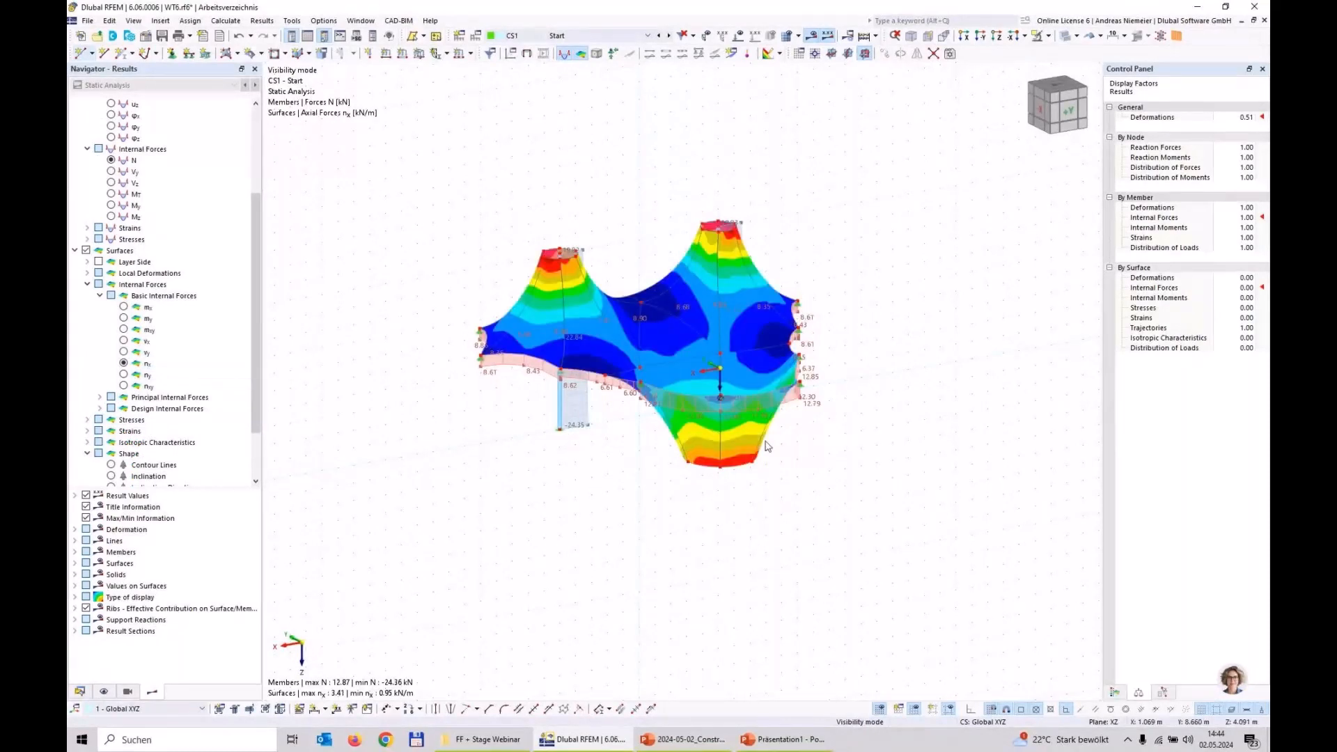
{"action": "left_click", "coordinate": [1116, 693]}
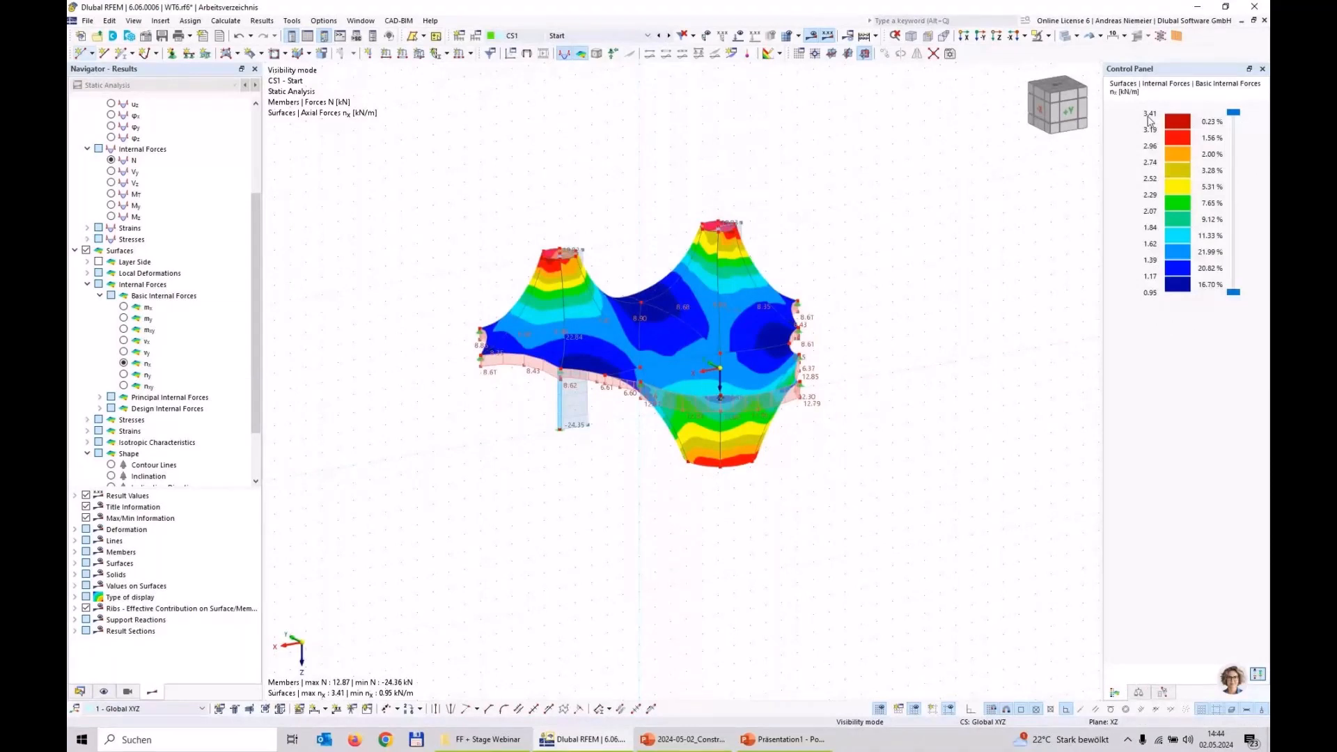
{"action": "left_click", "coordinate": [147, 375]}
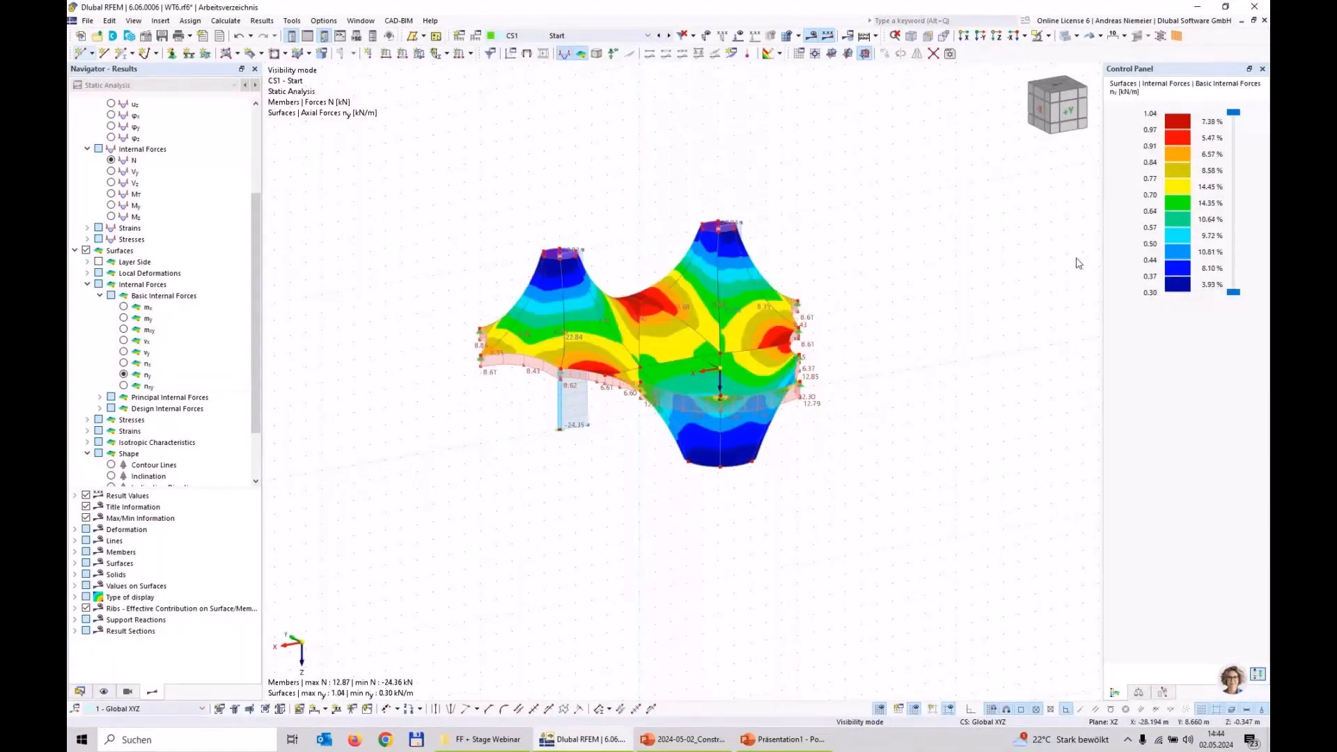
{"action": "middle_click_drag", "start_coordinate": [804, 501], "coordinate": [770, 478], "text": "ctrl"}
{"action": "scroll", "coordinate": [770, 478], "scroll_direction": "up", "scroll_amount": 2}
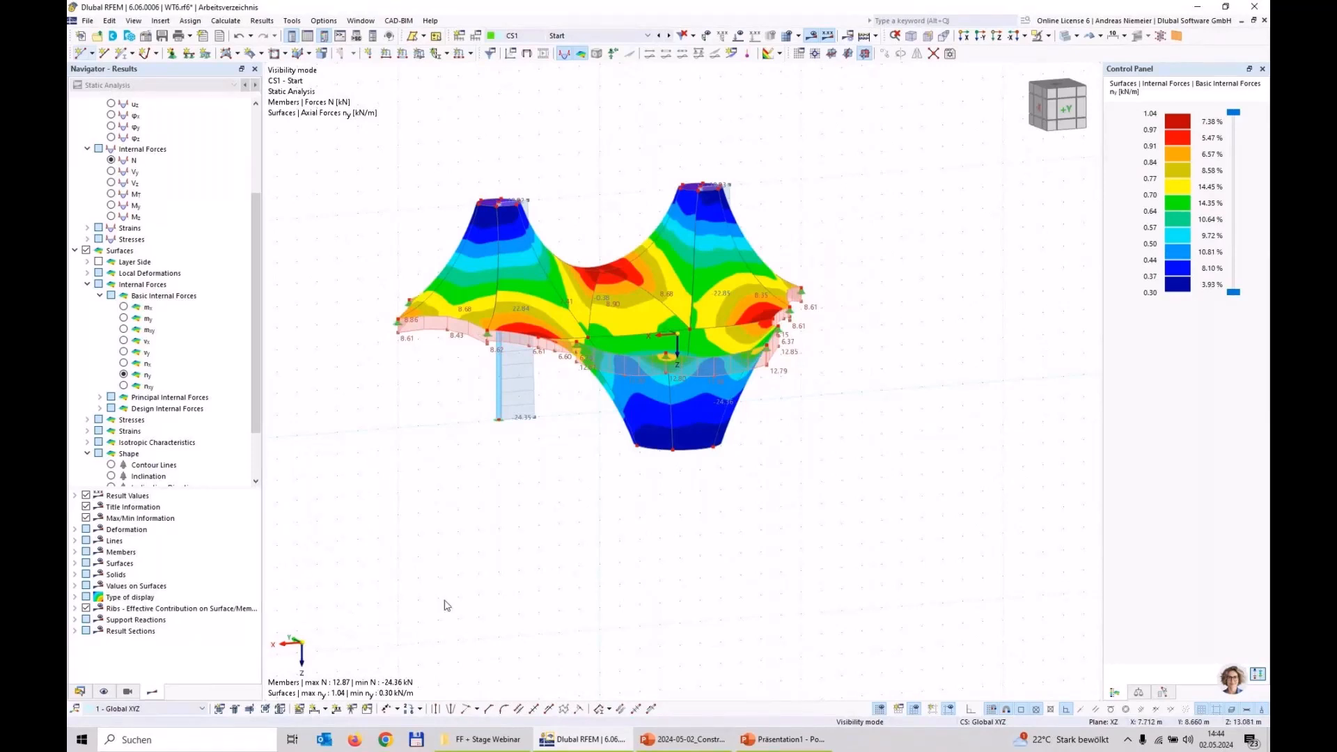
Try to create construction stage CS2 continuing from CS1 and pick the additional members in the model, ignoring all assertion errors.
{"action": "left_click", "coordinate": [80, 692]}
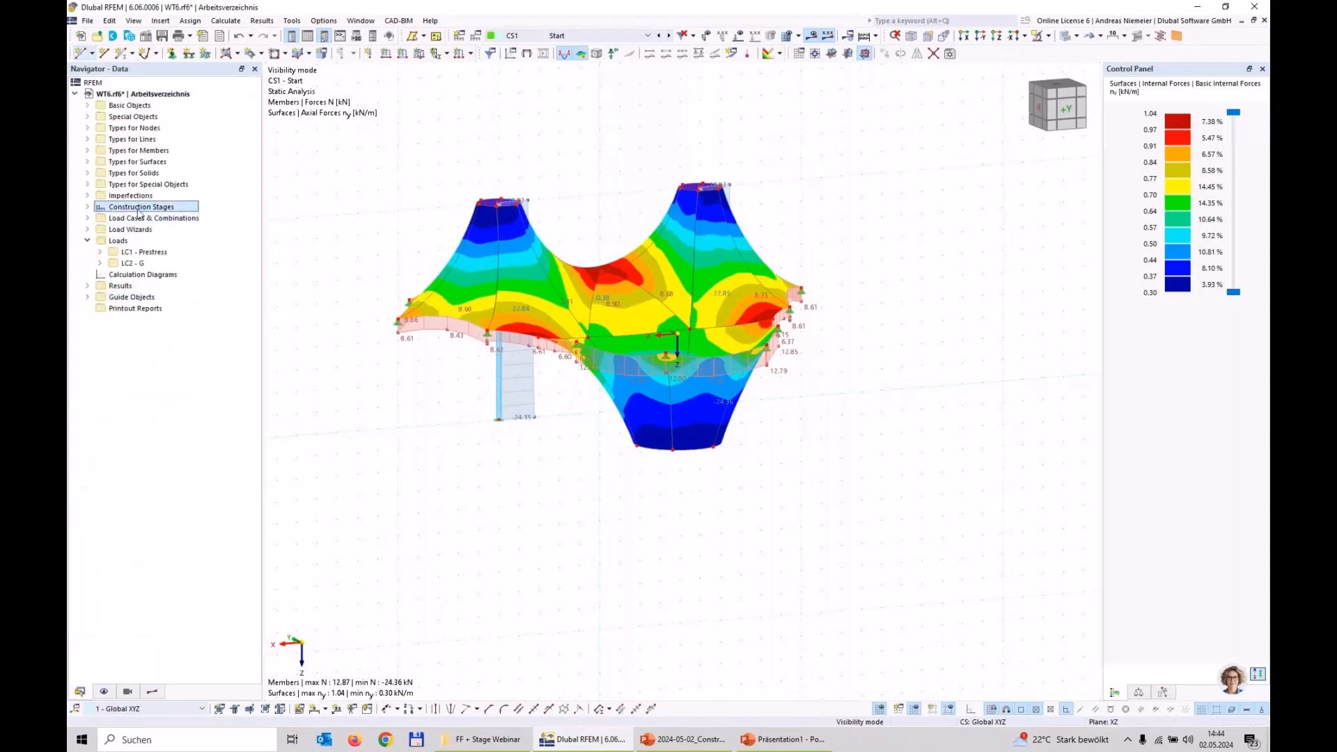
{"action": "left_click", "coordinate": [88, 209]}
{"action": "right_click", "coordinate": [139, 209]}
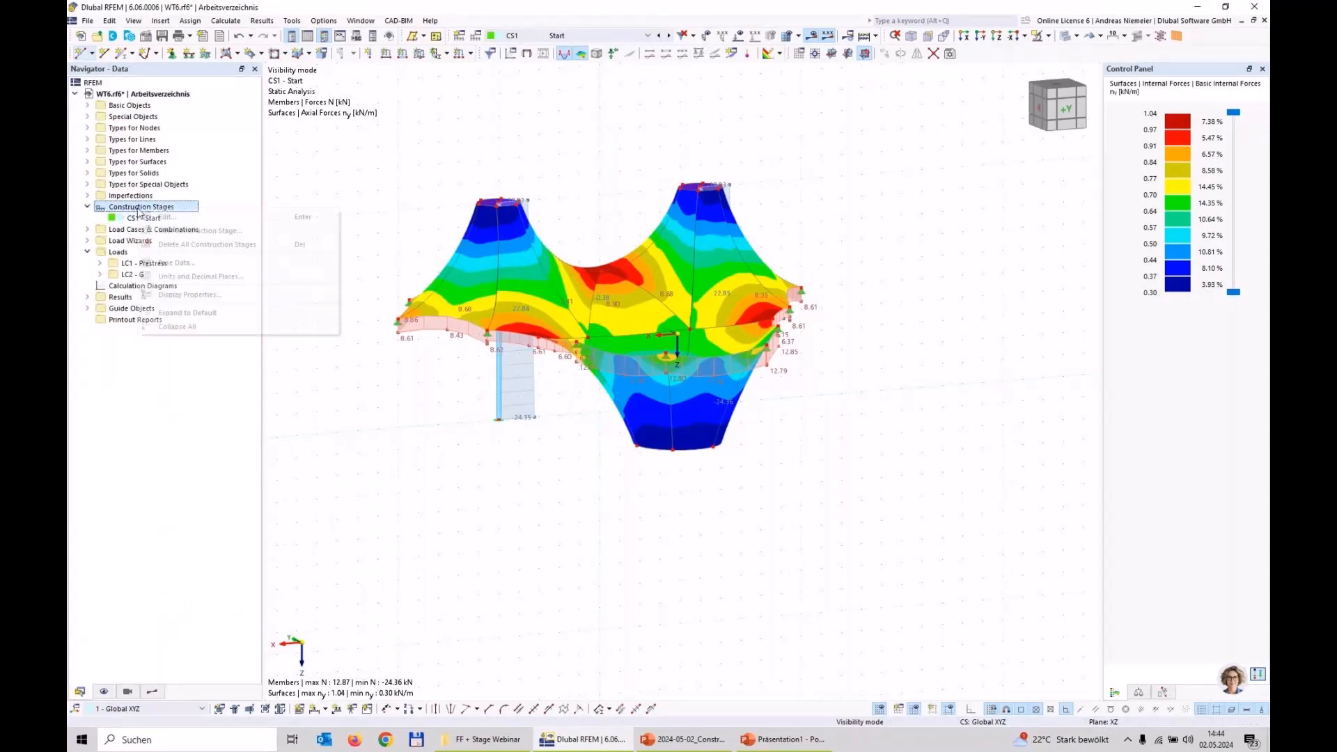
{"action": "left_click", "coordinate": [188, 230]}
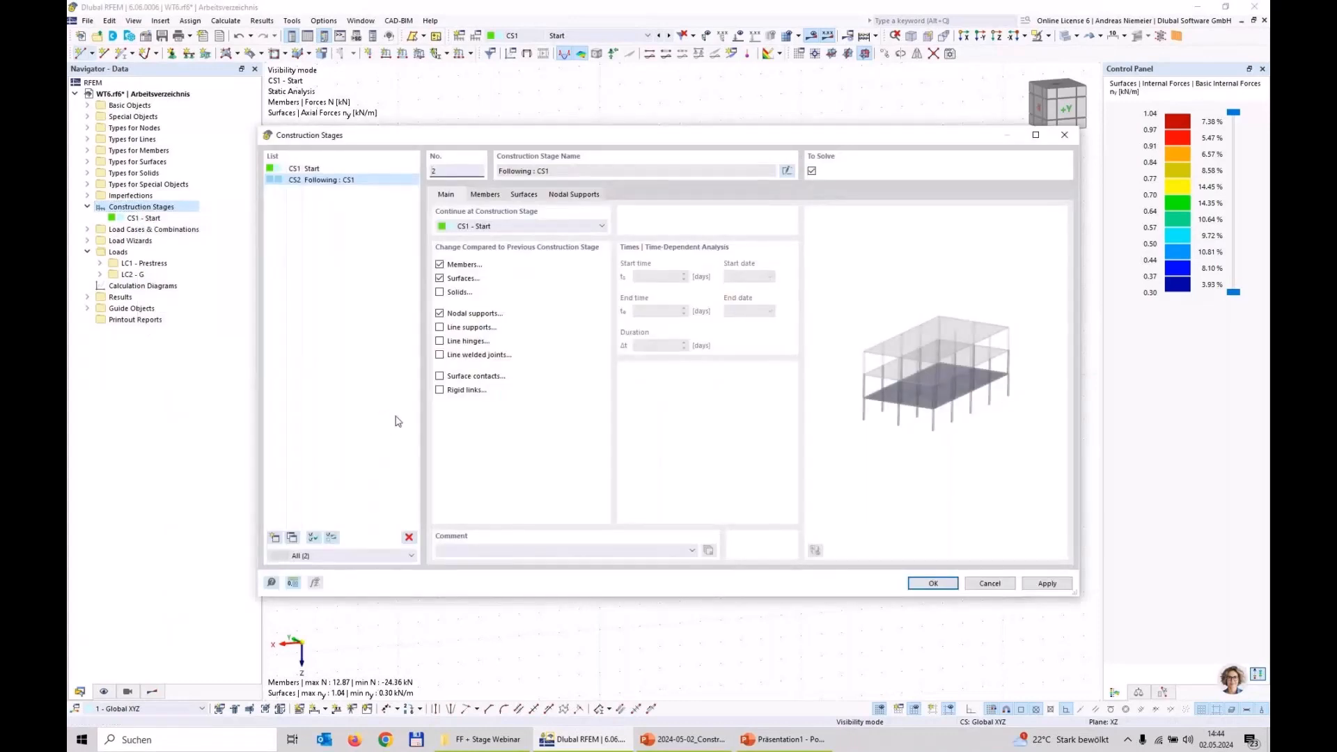
{"action": "left_click", "coordinate": [439, 264]}
{"action": "left_click", "coordinate": [485, 194]}
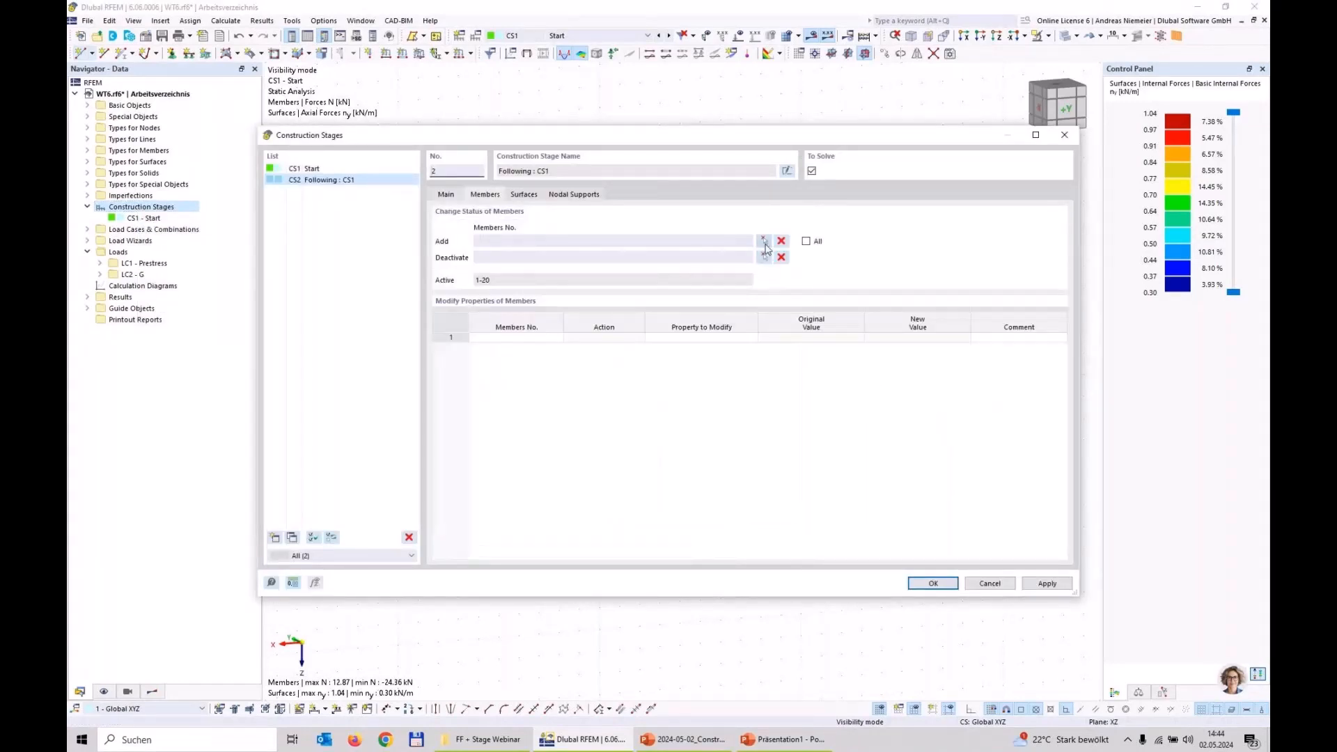
{"action": "left_click", "coordinate": [765, 244]}
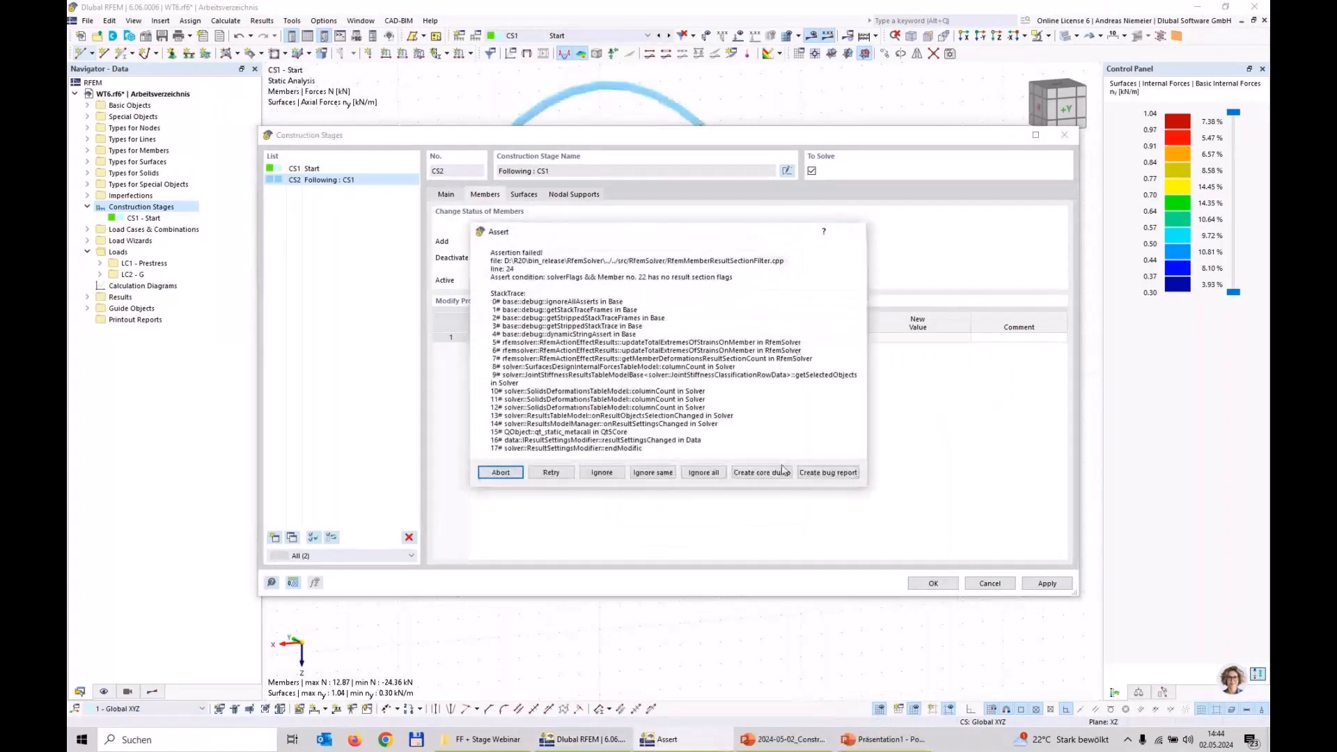
{"action": "left_click", "coordinate": [713, 474]}
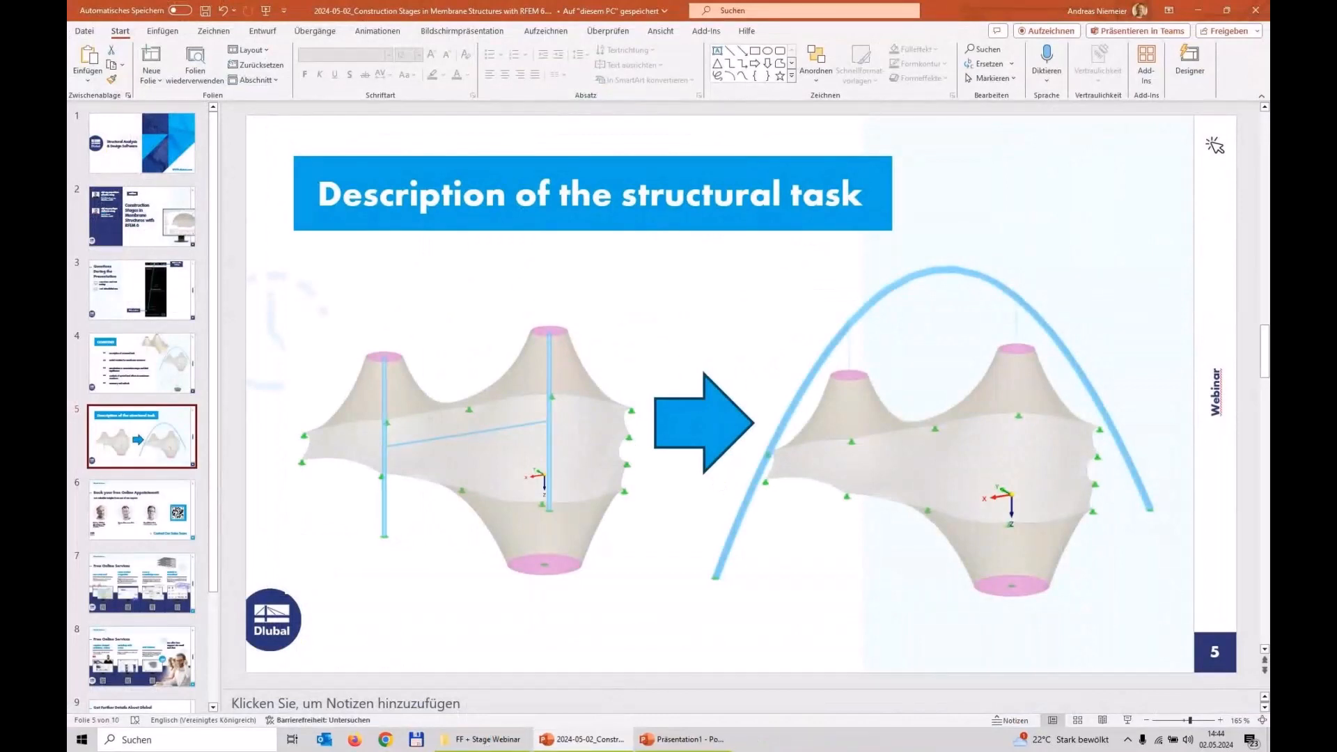
Start the English RFEM 6 again and reopen the recent model WT6.rf6.
{"action": "left_click", "coordinate": [230, 738]}
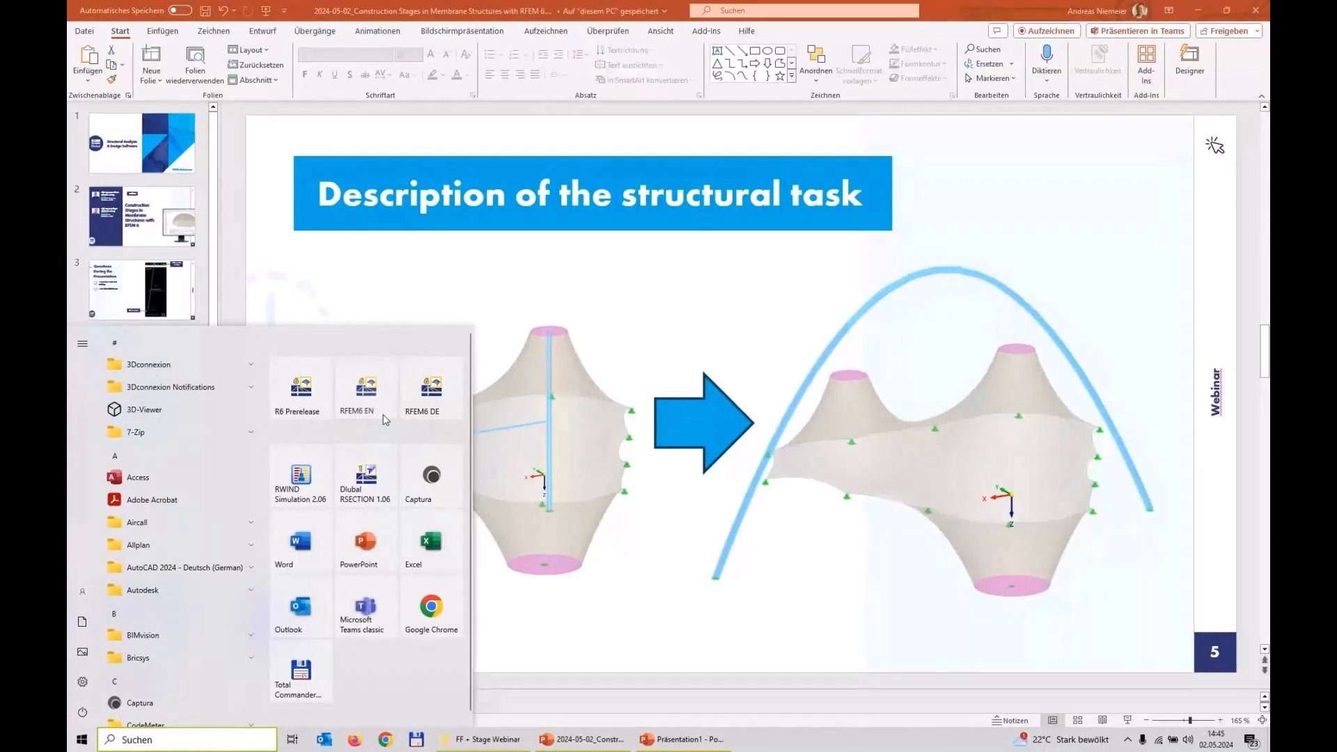
{"action": "left_click", "coordinate": [385, 420]}
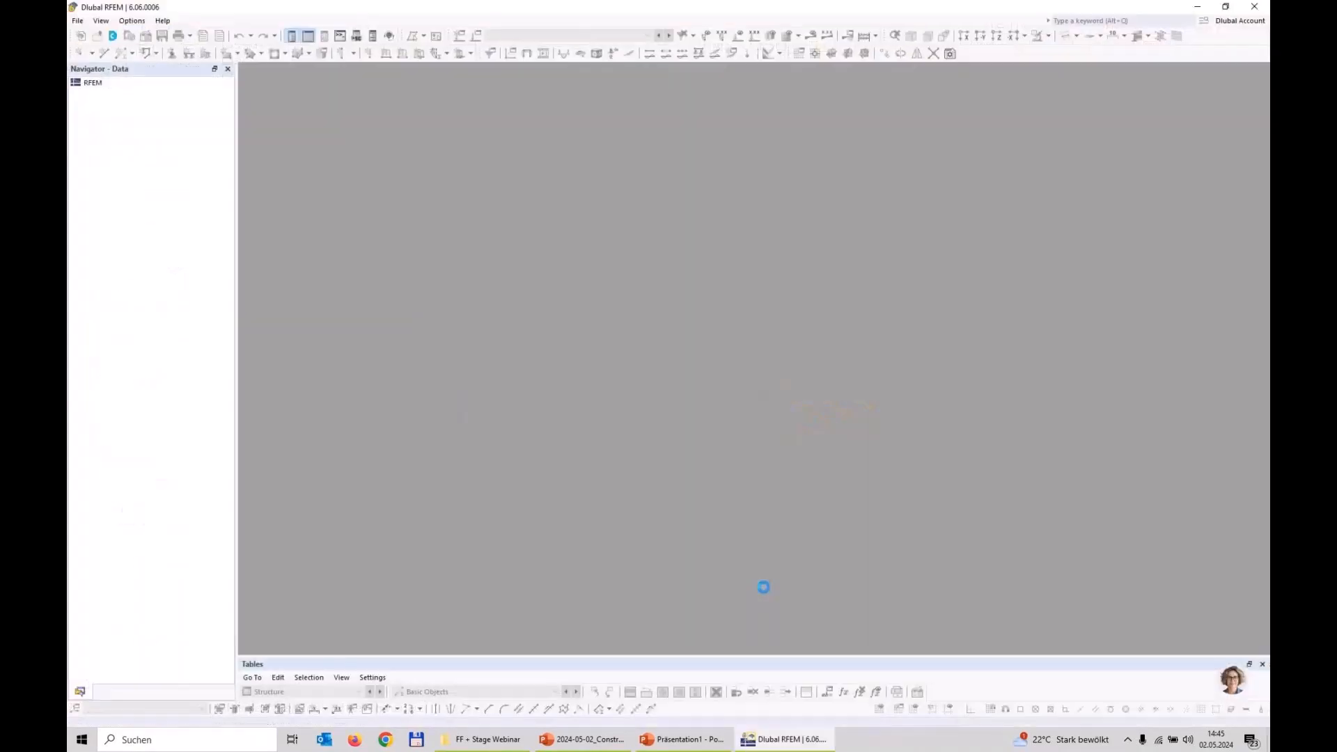
{"action": "left_click", "coordinate": [663, 439]}
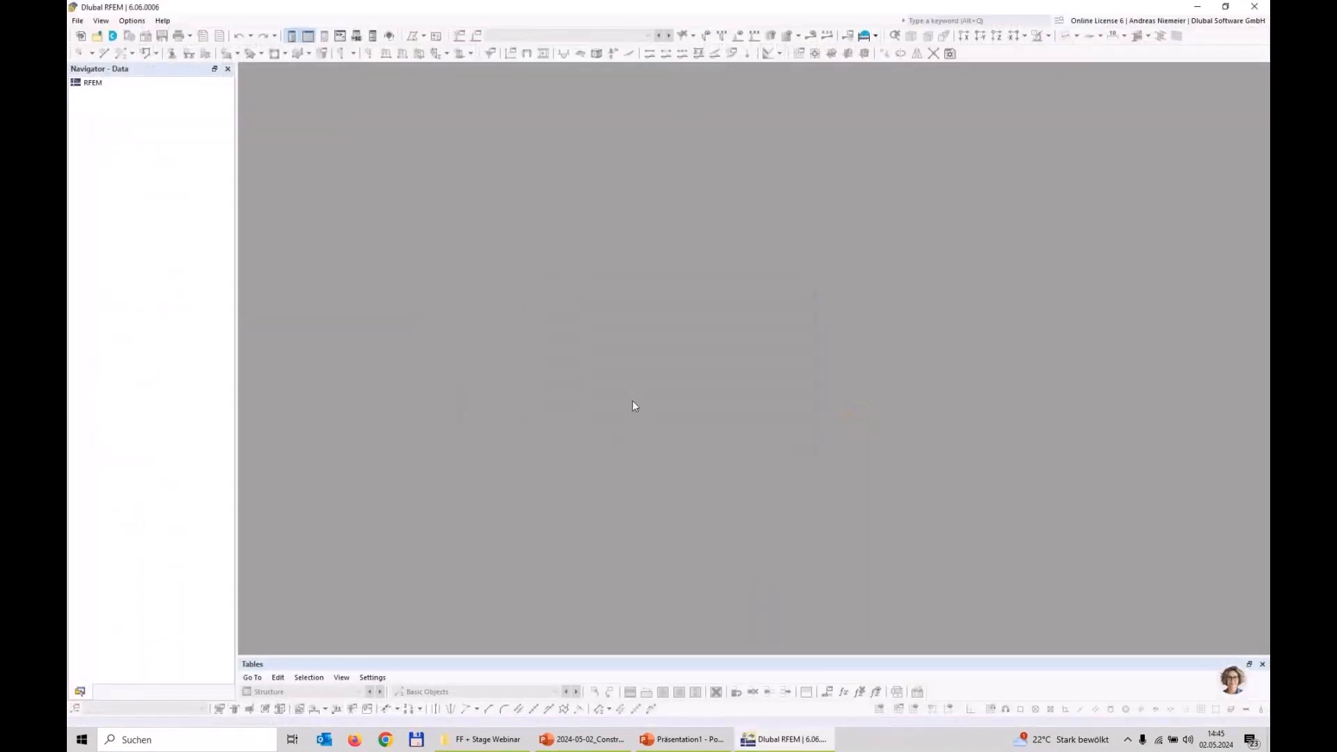
{"action": "left_click", "coordinate": [84, 23]}
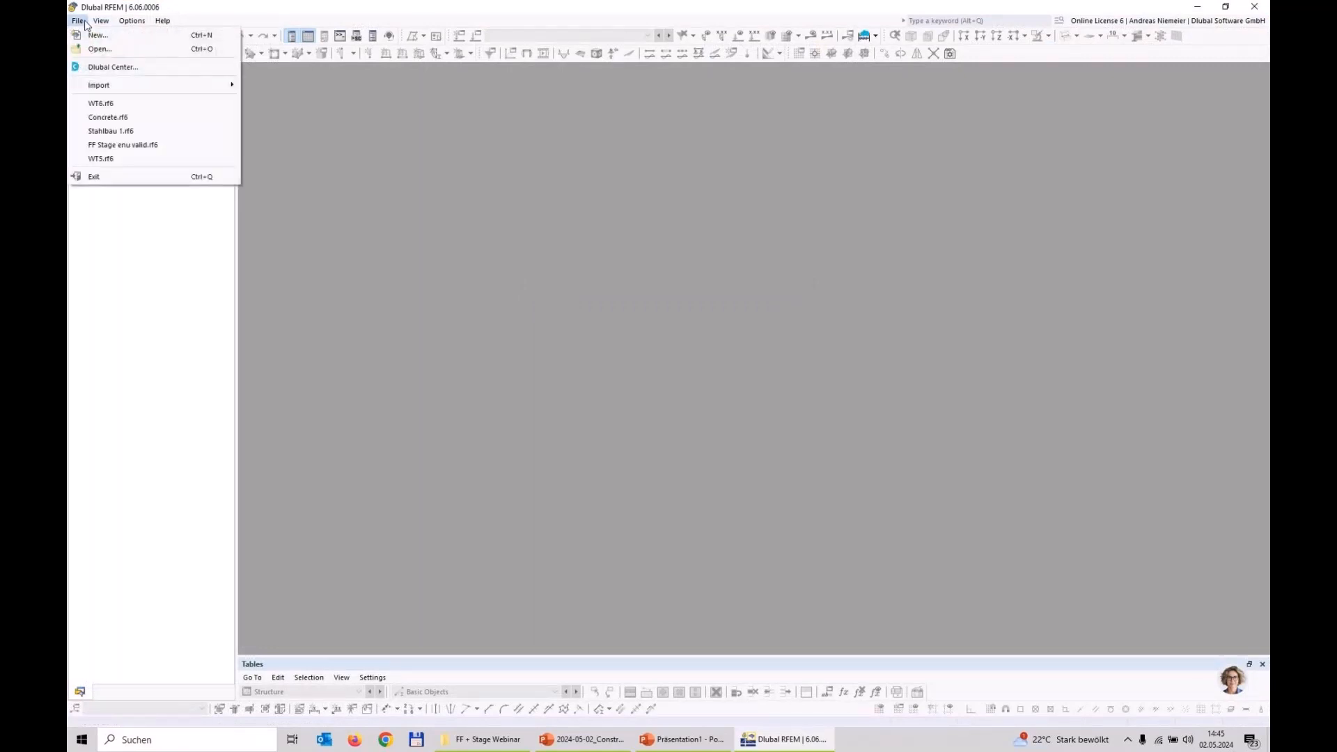
{"action": "left_click", "coordinate": [100, 103]}
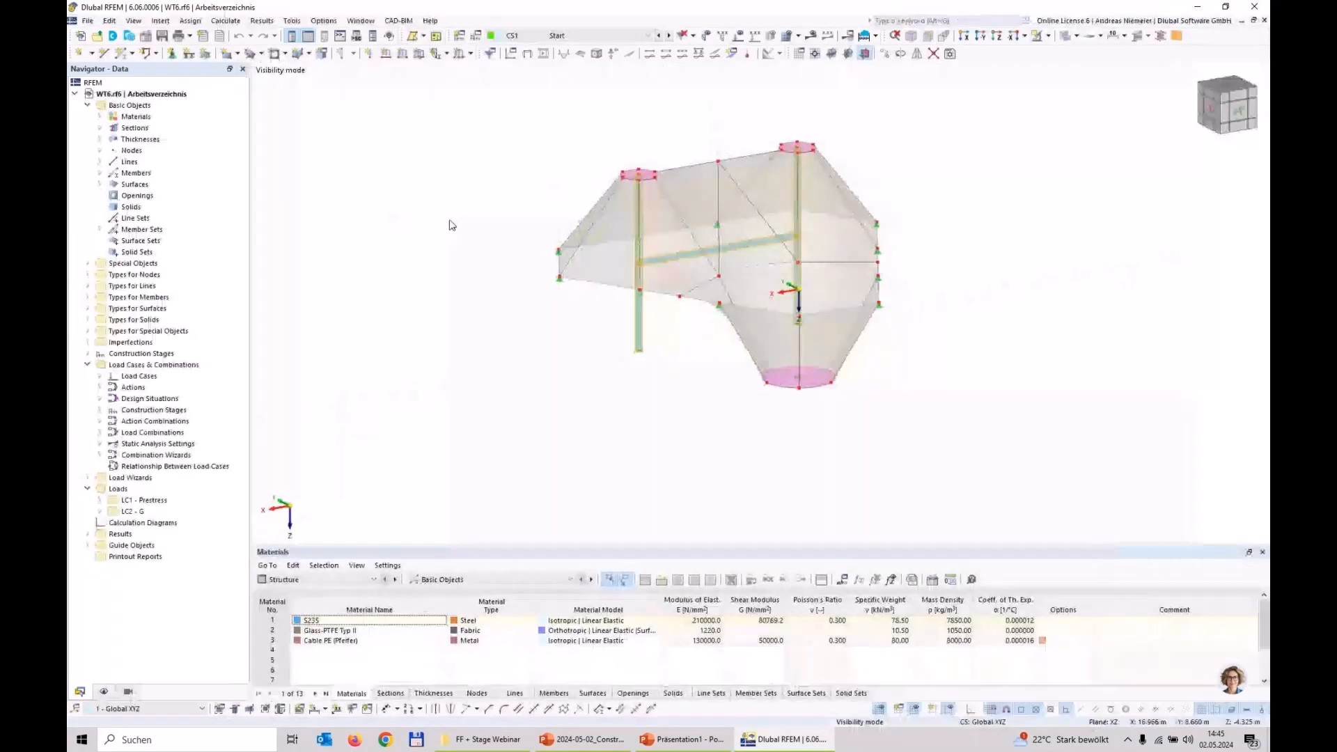
{"action": "left_click", "coordinate": [575, 37]}
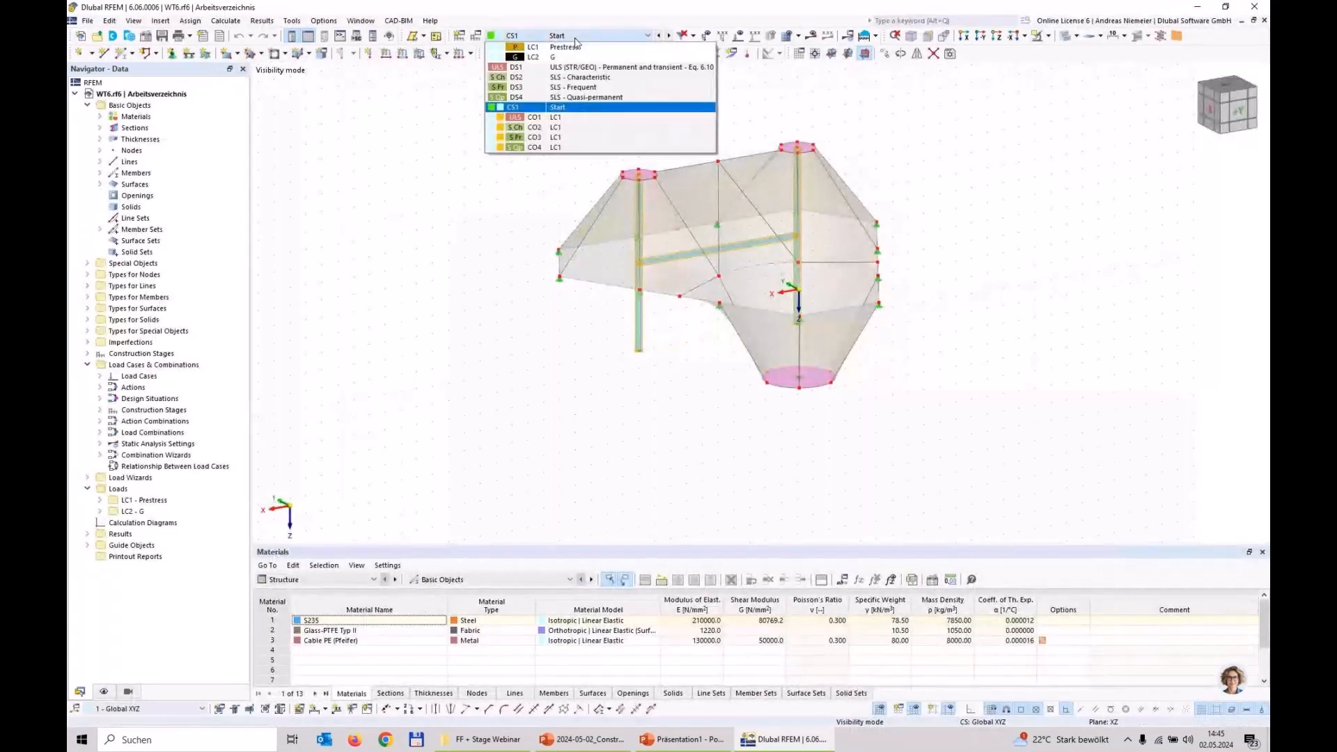
{"action": "left_click", "coordinate": [575, 39]}
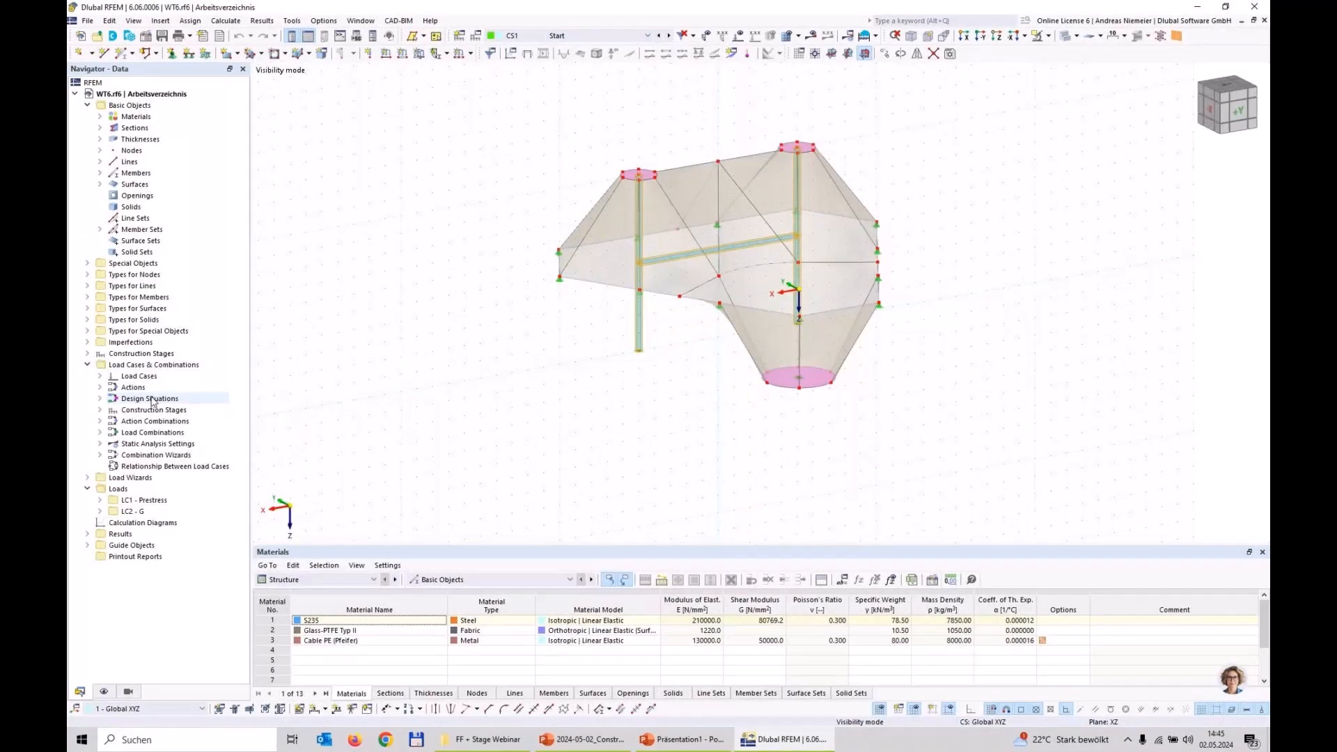
Create construction stage CS2 continuing from CS1 and add the arch and its hangers, members 21-24 and 26.
{"action": "right_click", "coordinate": [136, 354]}
{"action": "left_click", "coordinate": [182, 380]}
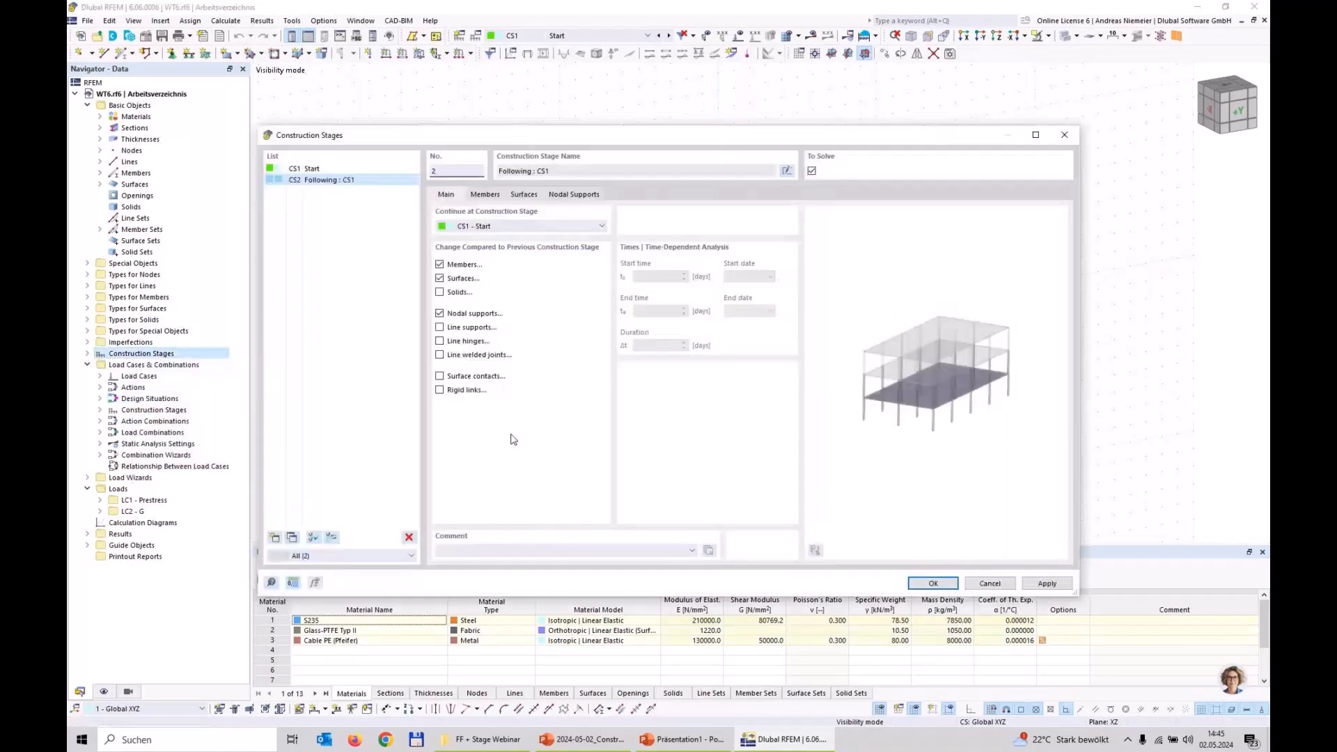
{"action": "left_click", "coordinate": [485, 194]}
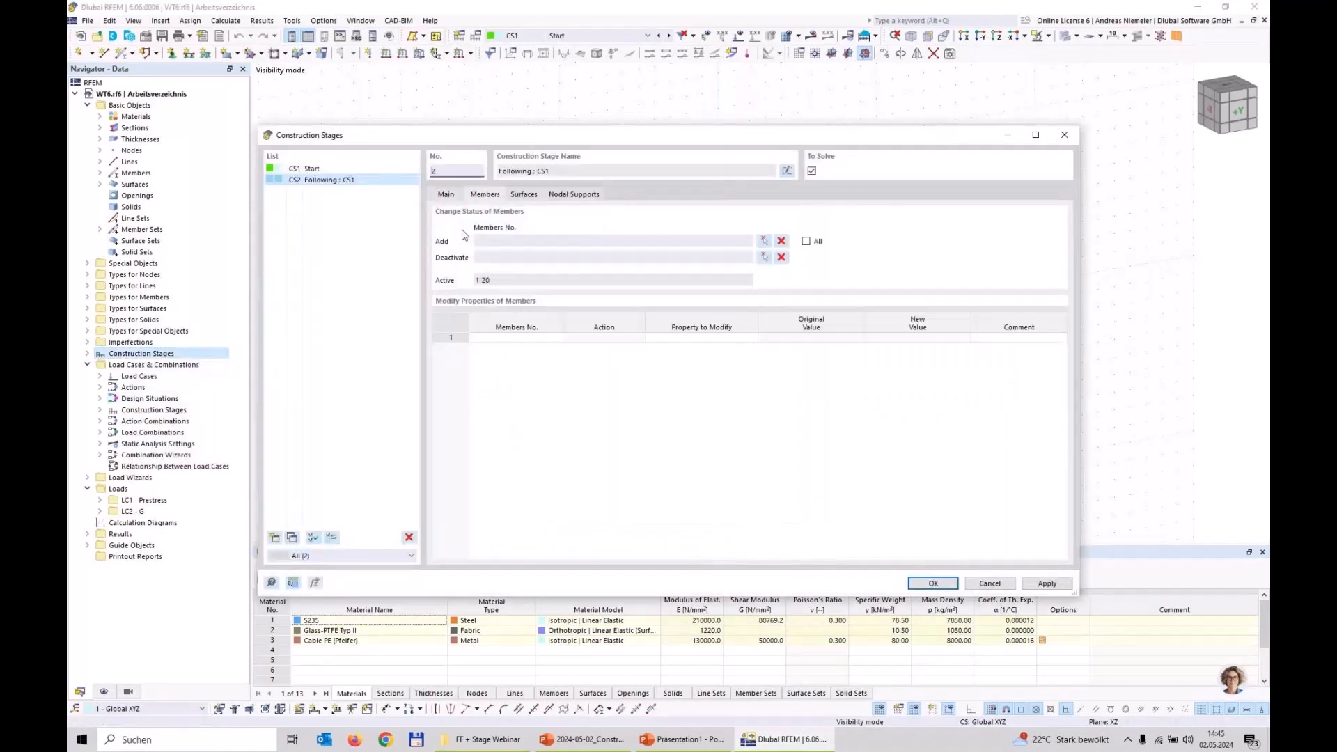
{"action": "left_click", "coordinate": [766, 246]}
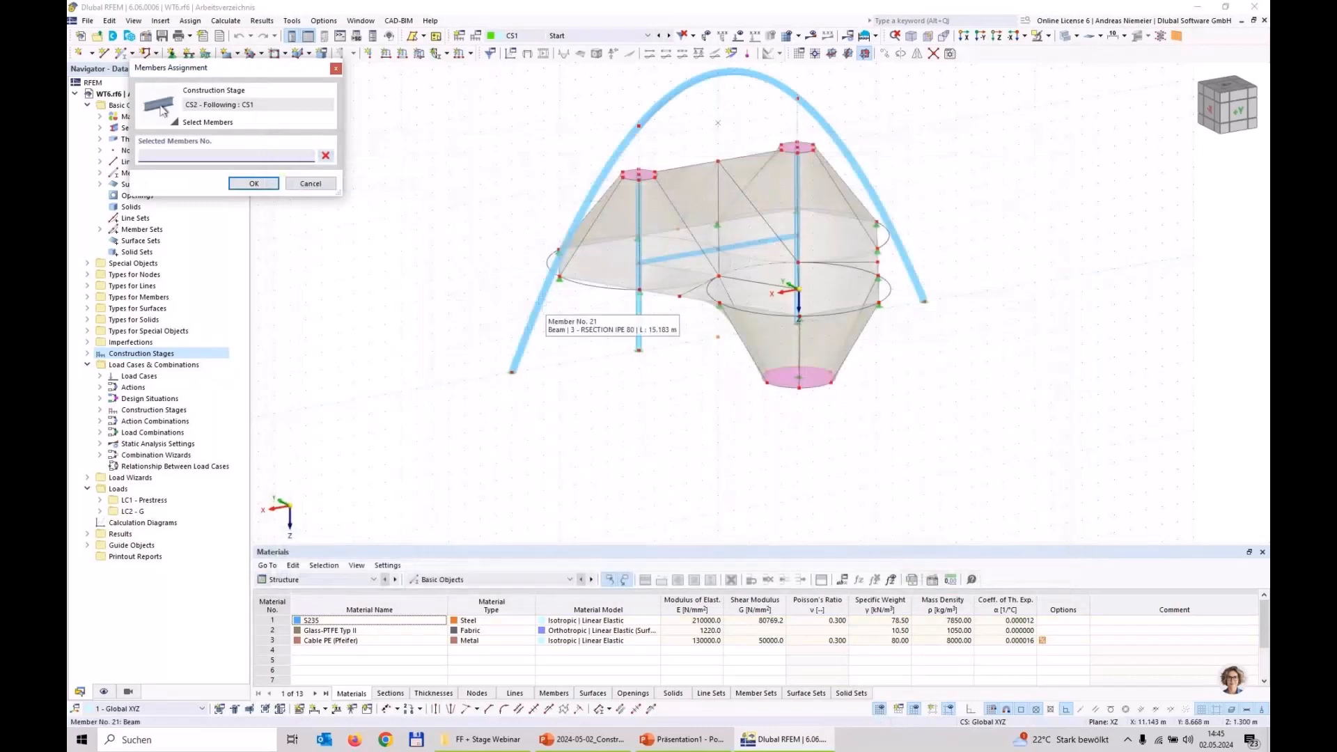
{"action": "left_click", "coordinate": [537, 306]}
{"action": "left_click", "coordinate": [655, 108]}
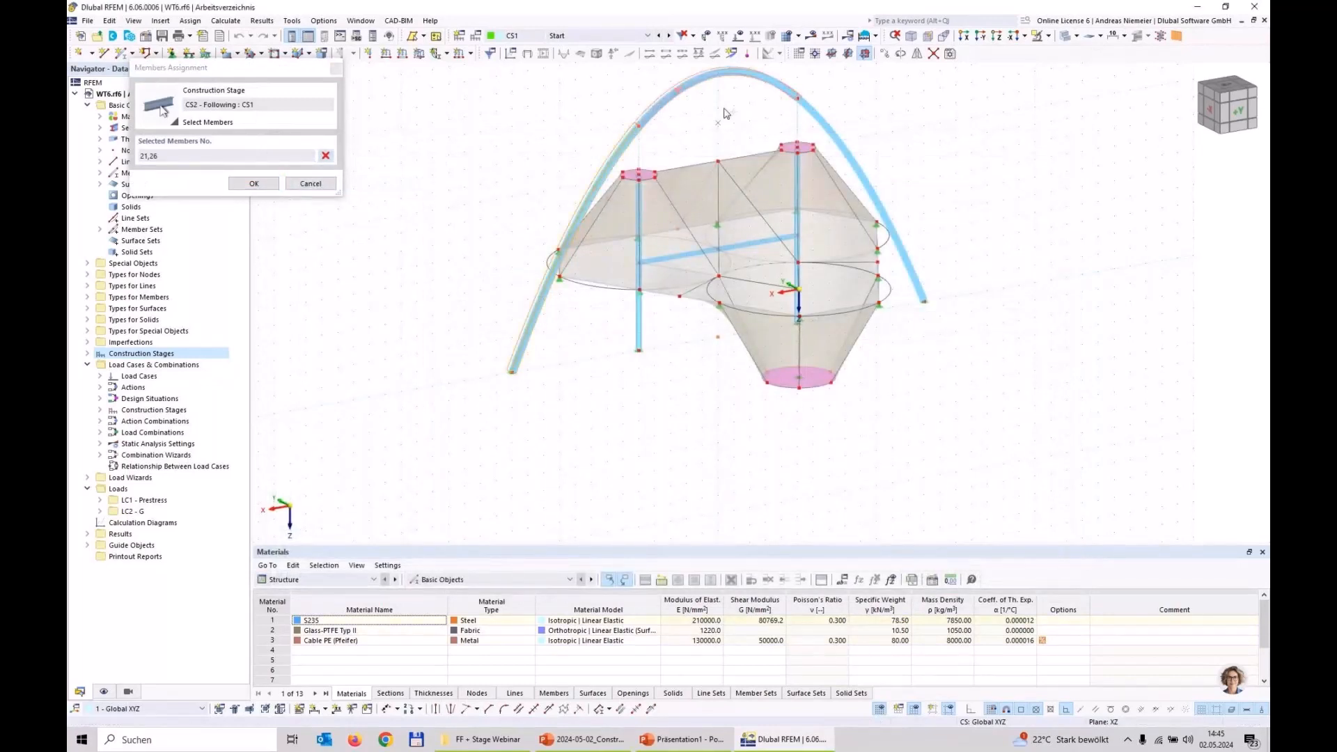
{"action": "left_click", "coordinate": [845, 158]}
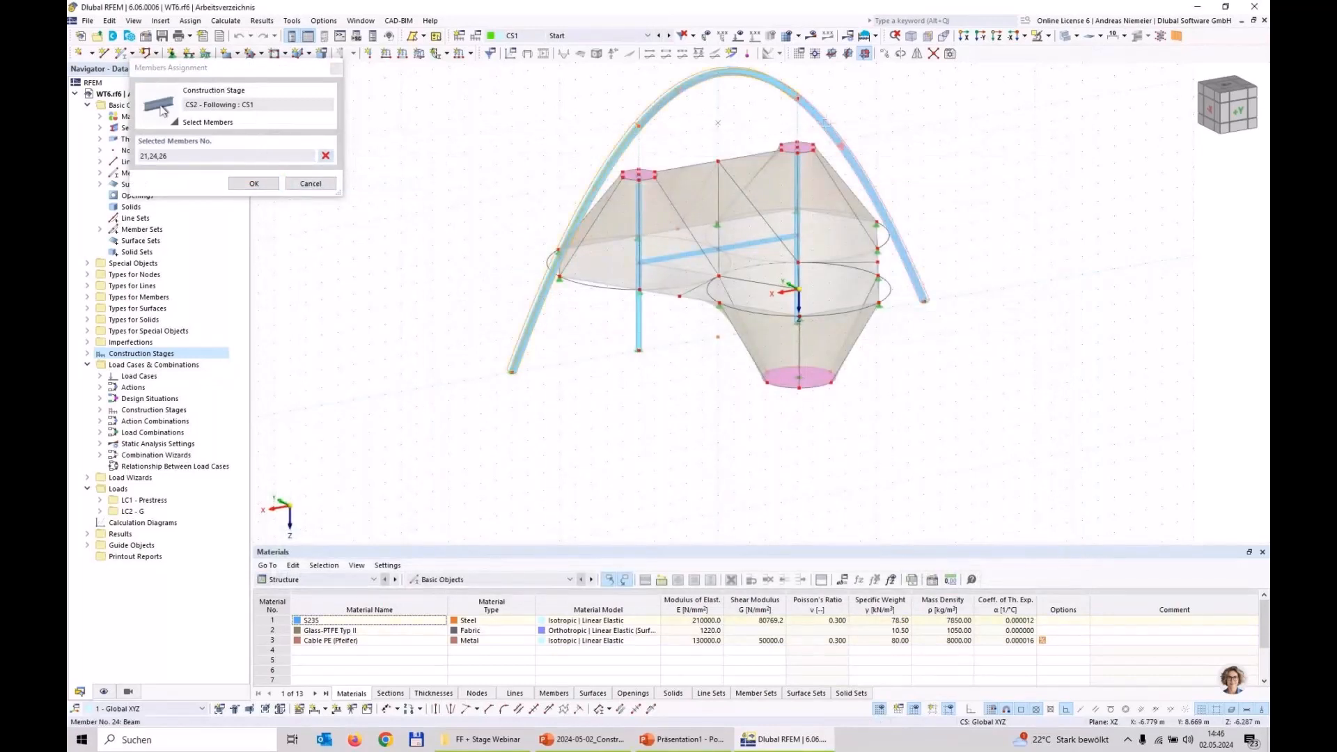
{"action": "left_click", "coordinate": [640, 153]}
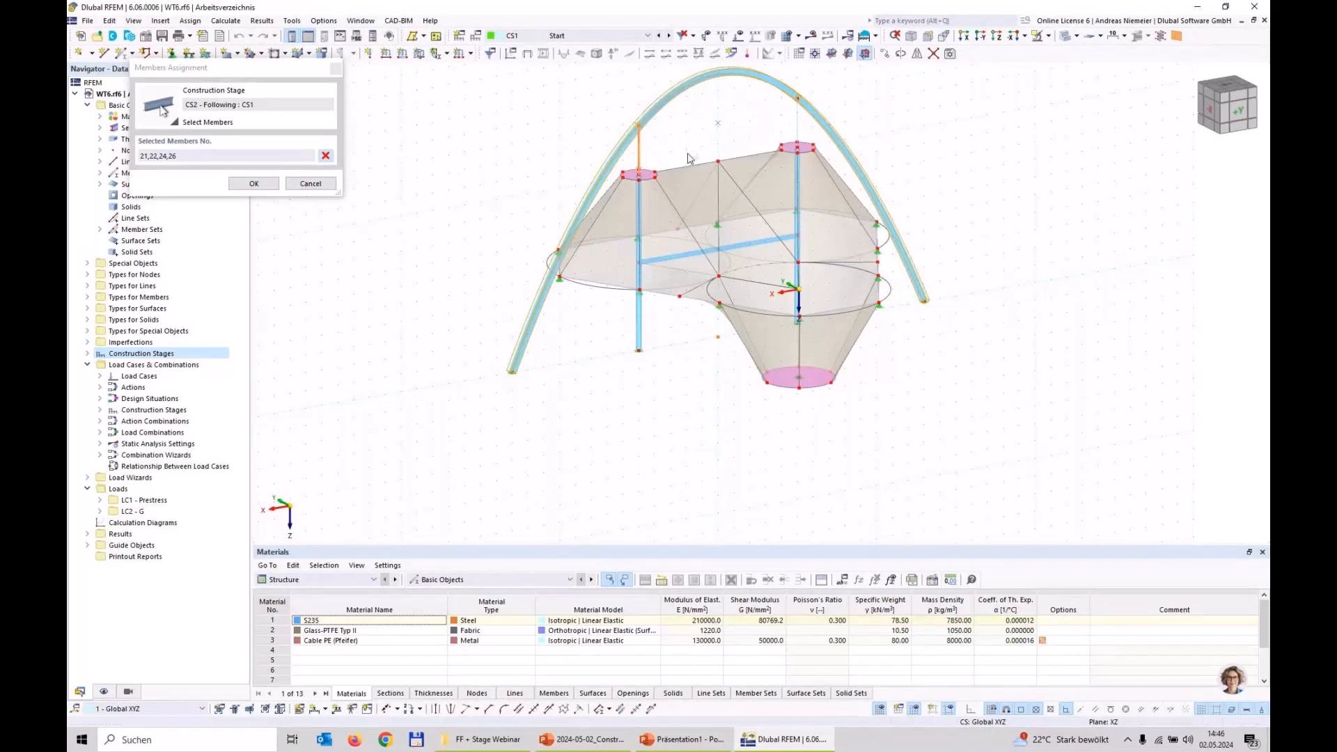
{"action": "left_click", "coordinate": [254, 183]}
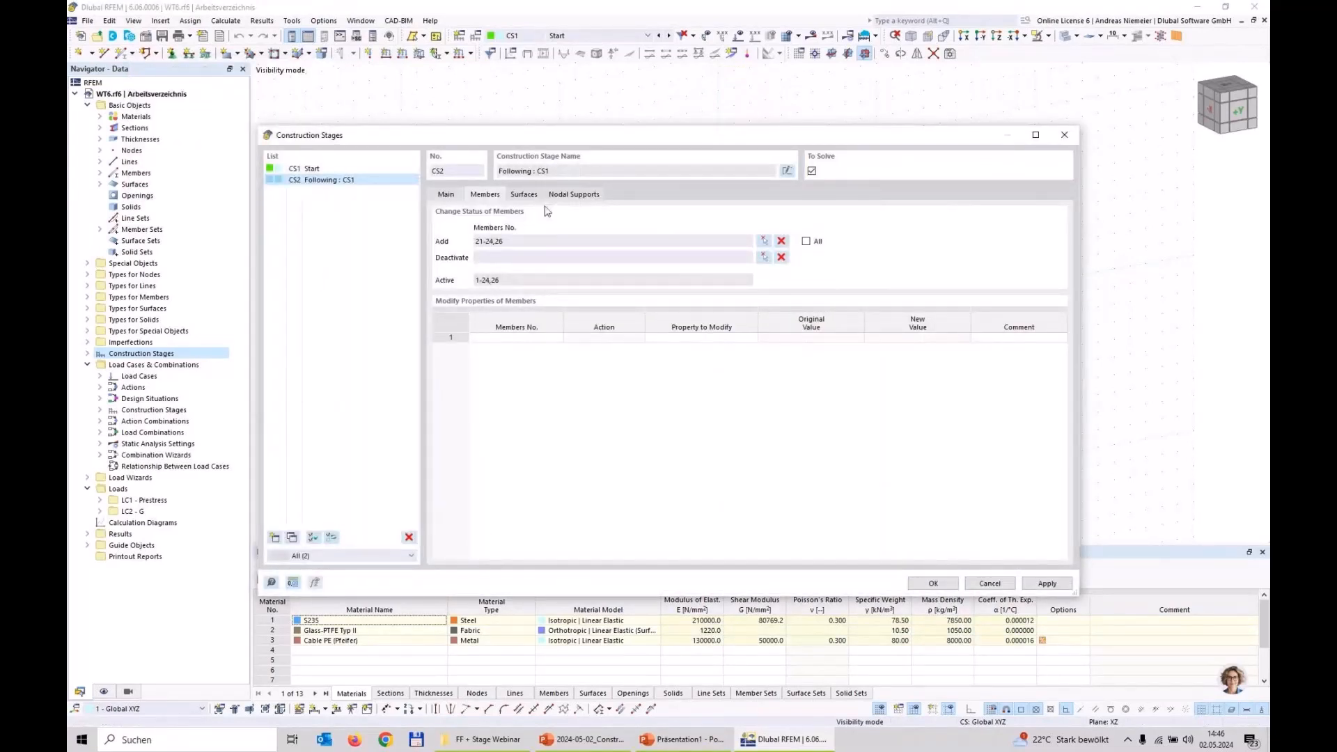
Add the nodal supports at the two arch base nodes 56 and 57 to CS2 and accept the stage.
{"action": "left_click", "coordinate": [574, 195]}
{"action": "left_click", "coordinate": [764, 241]}
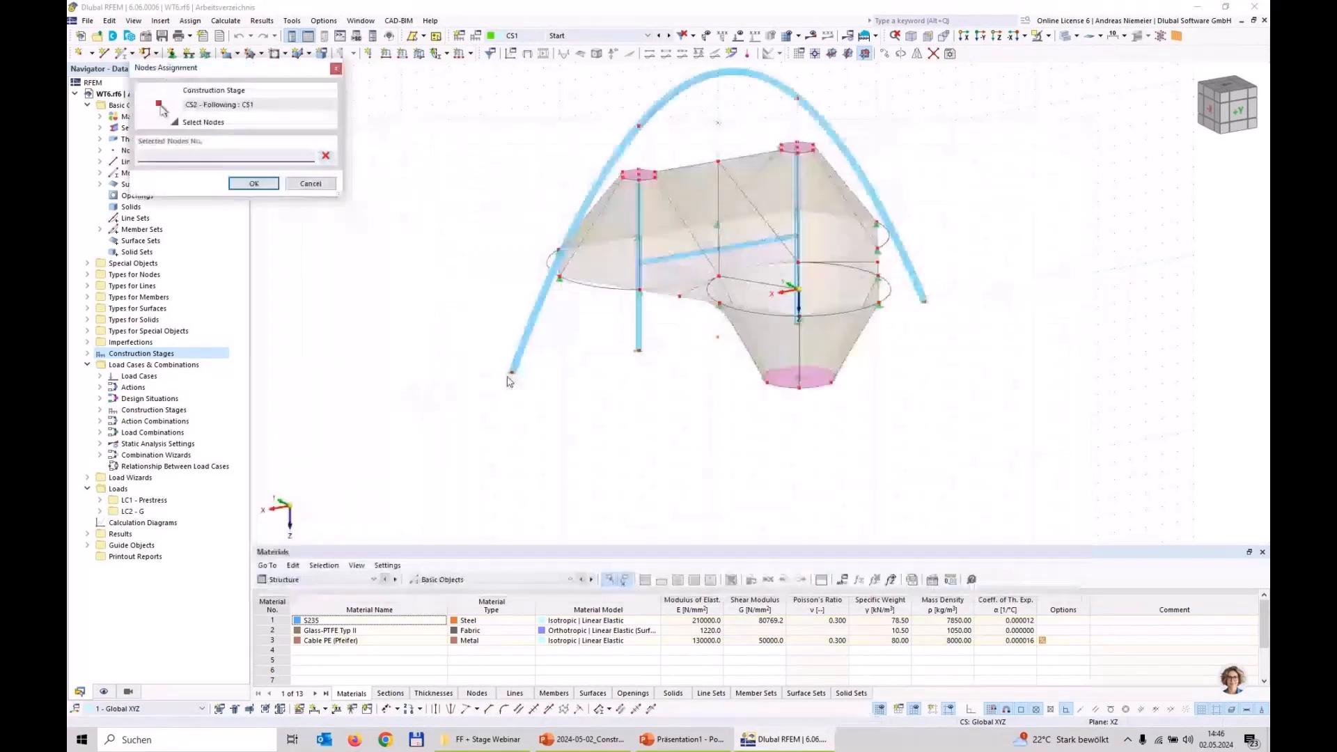
{"action": "left_click", "coordinate": [511, 375]}
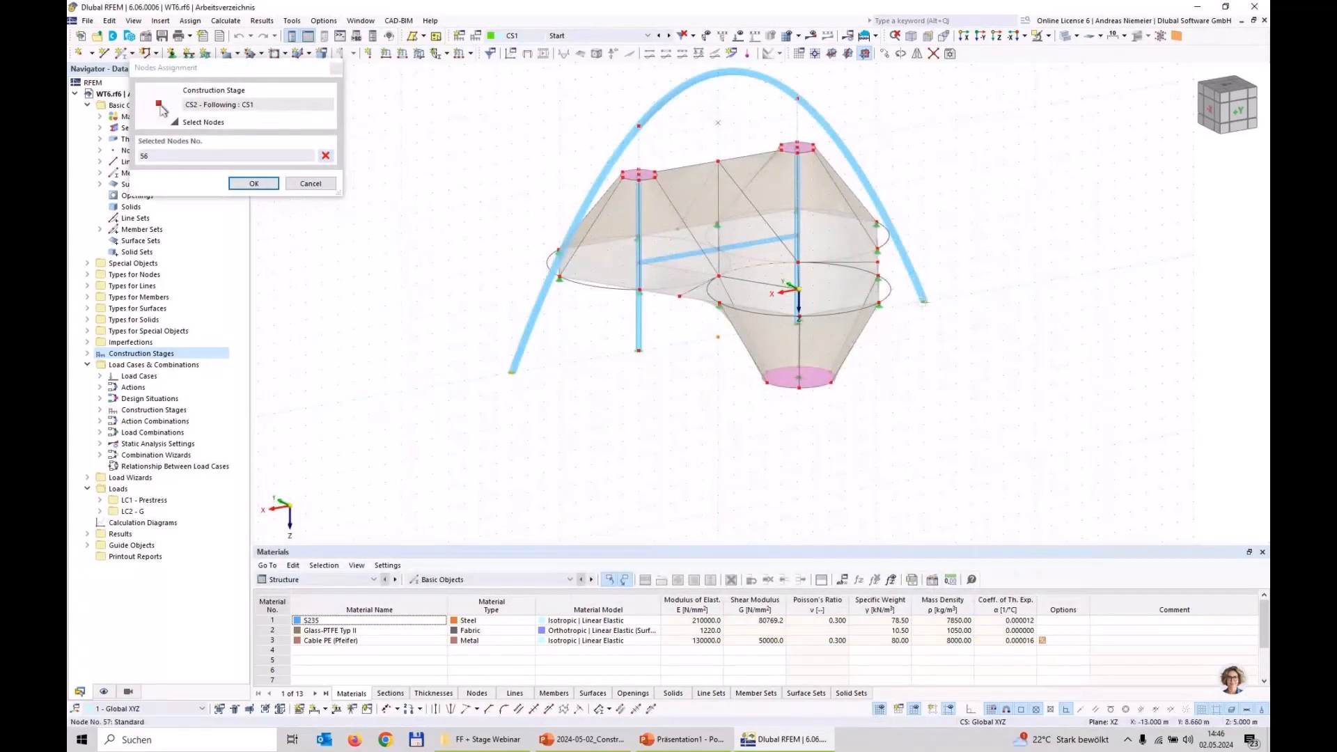
{"action": "left_click", "coordinate": [254, 183]}
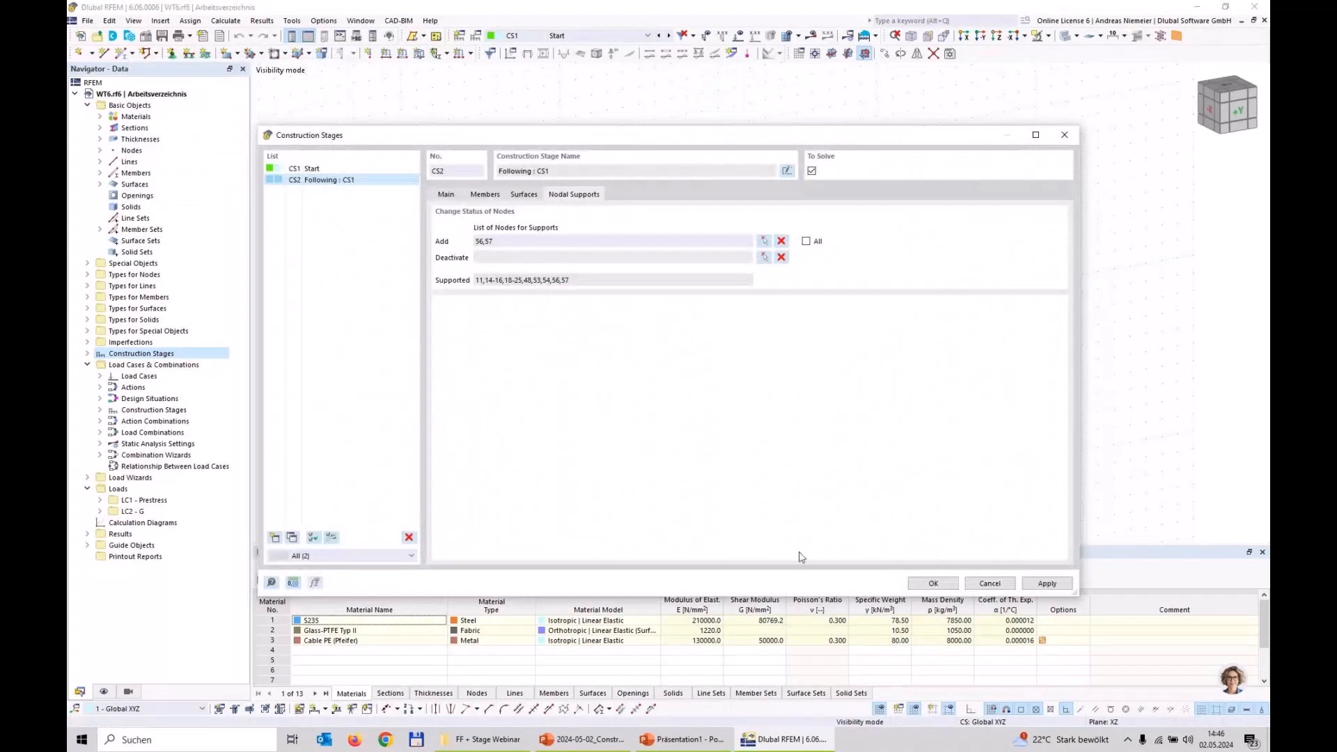
{"action": "left_click", "coordinate": [933, 584]}
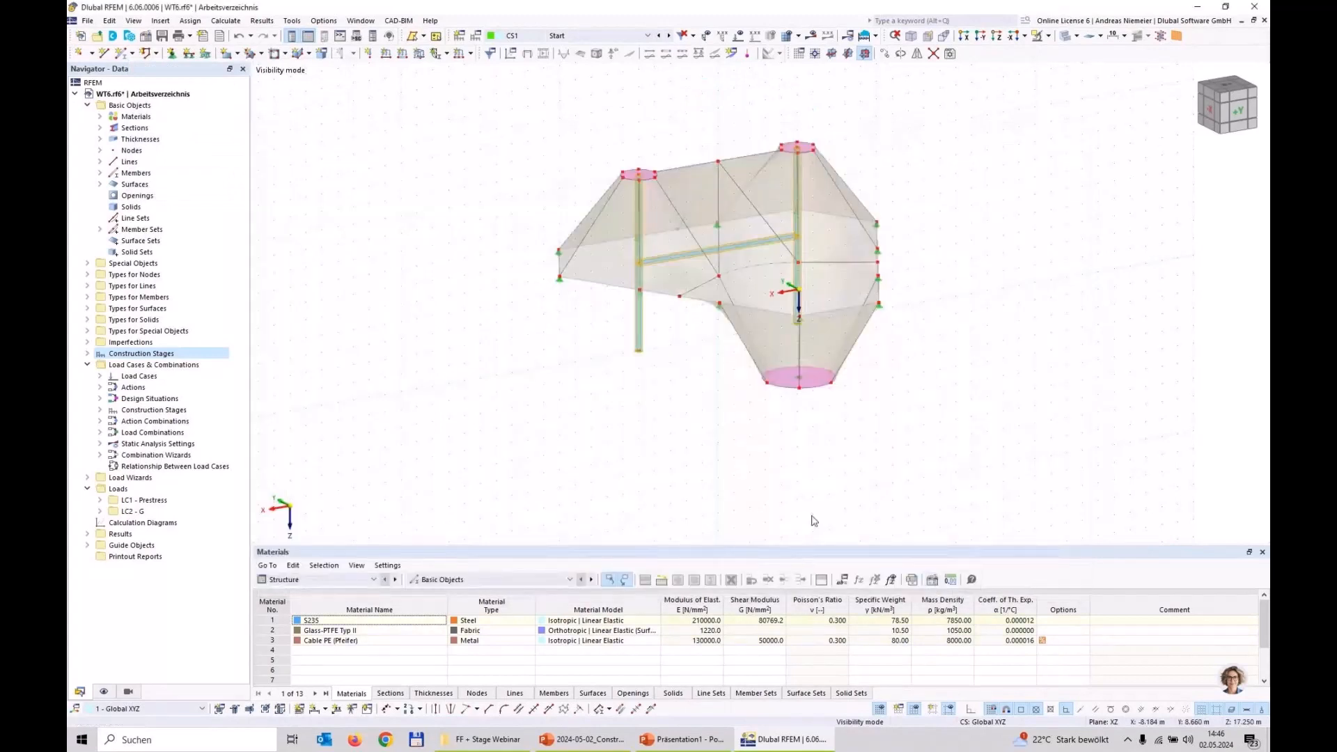
Check the load cases assigned to construction stage CS2 and calculate it.
{"action": "right_click", "coordinate": [175, 365]}
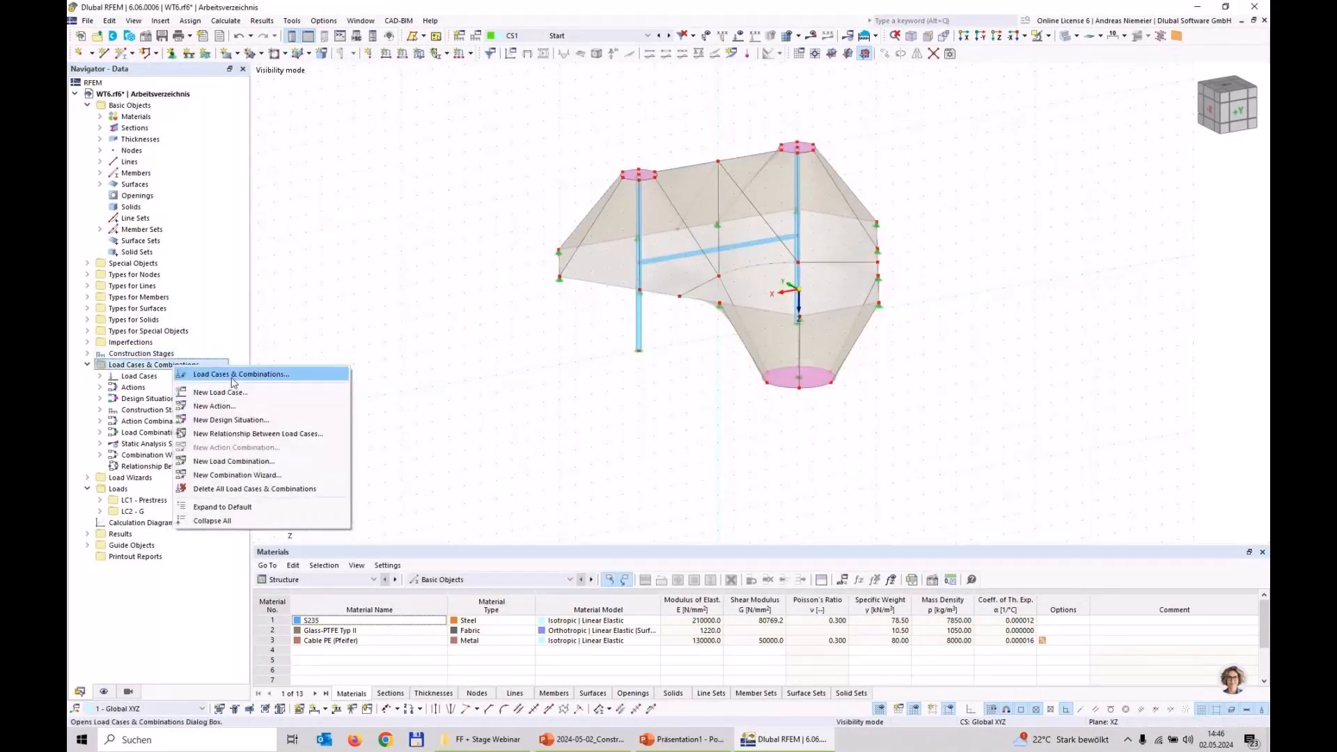
{"action": "left_click", "coordinate": [234, 377]}
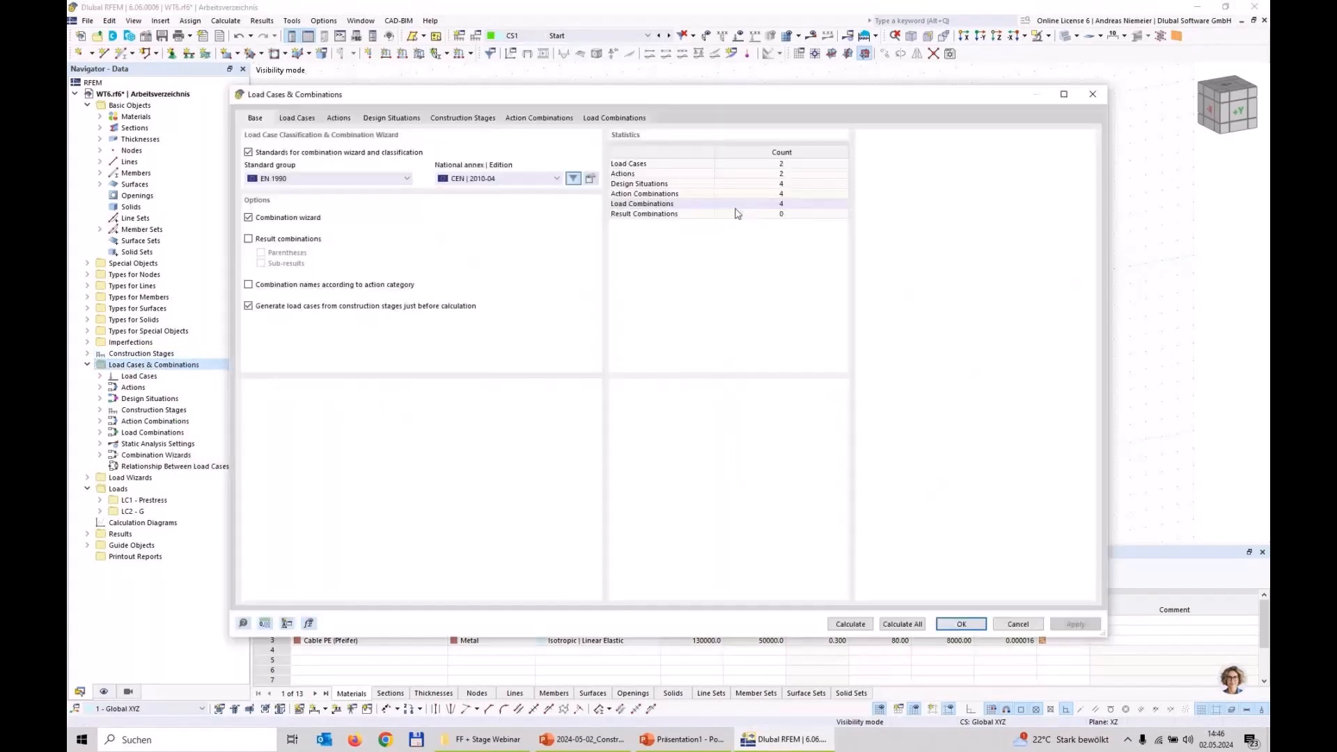
{"action": "left_click", "coordinate": [462, 117]}
{"action": "left_click", "coordinate": [298, 160]}
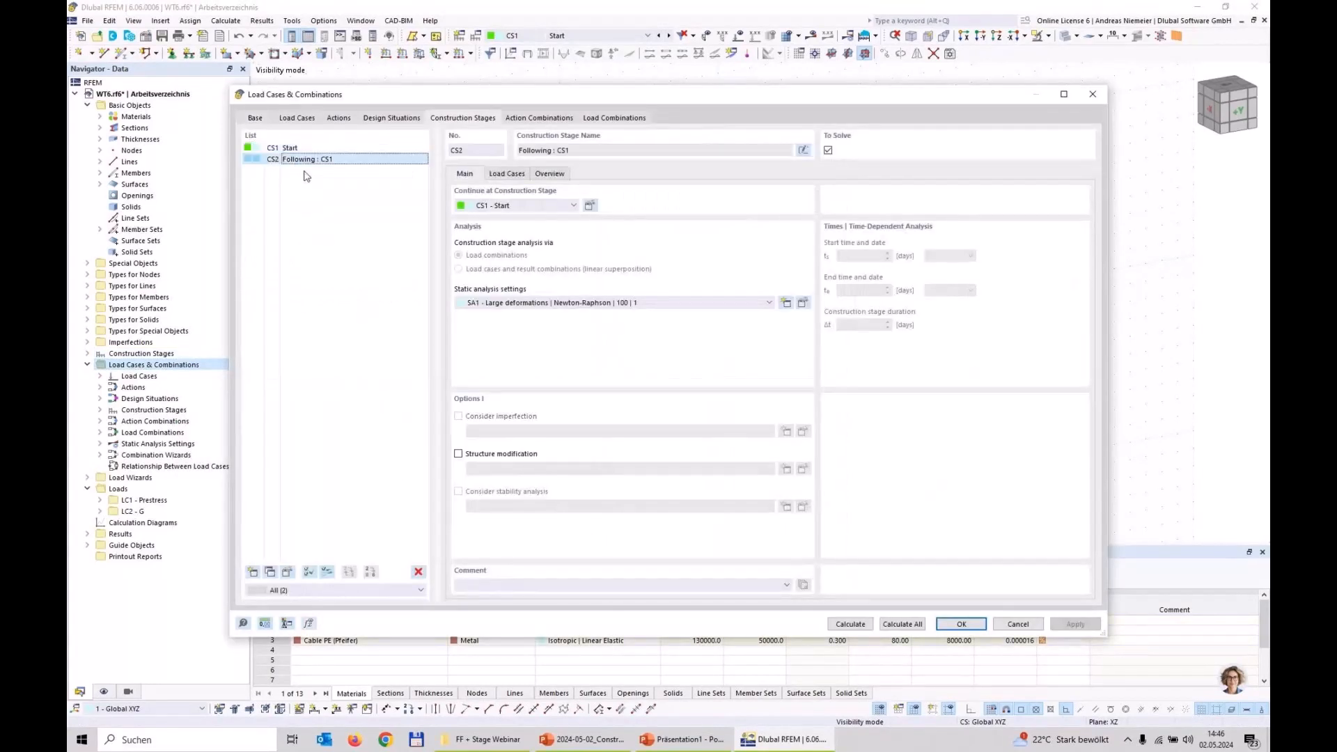
{"action": "left_click", "coordinate": [507, 174]}
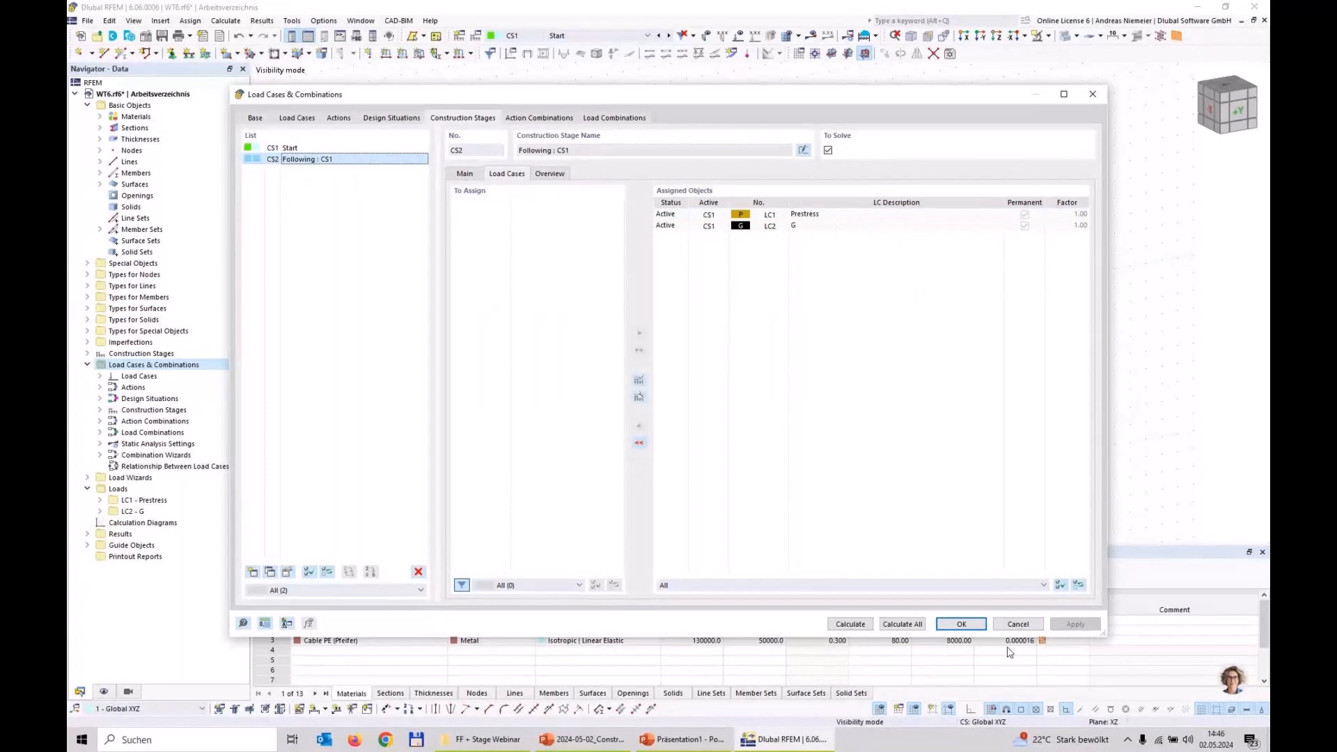
{"action": "left_click", "coordinate": [860, 622]}
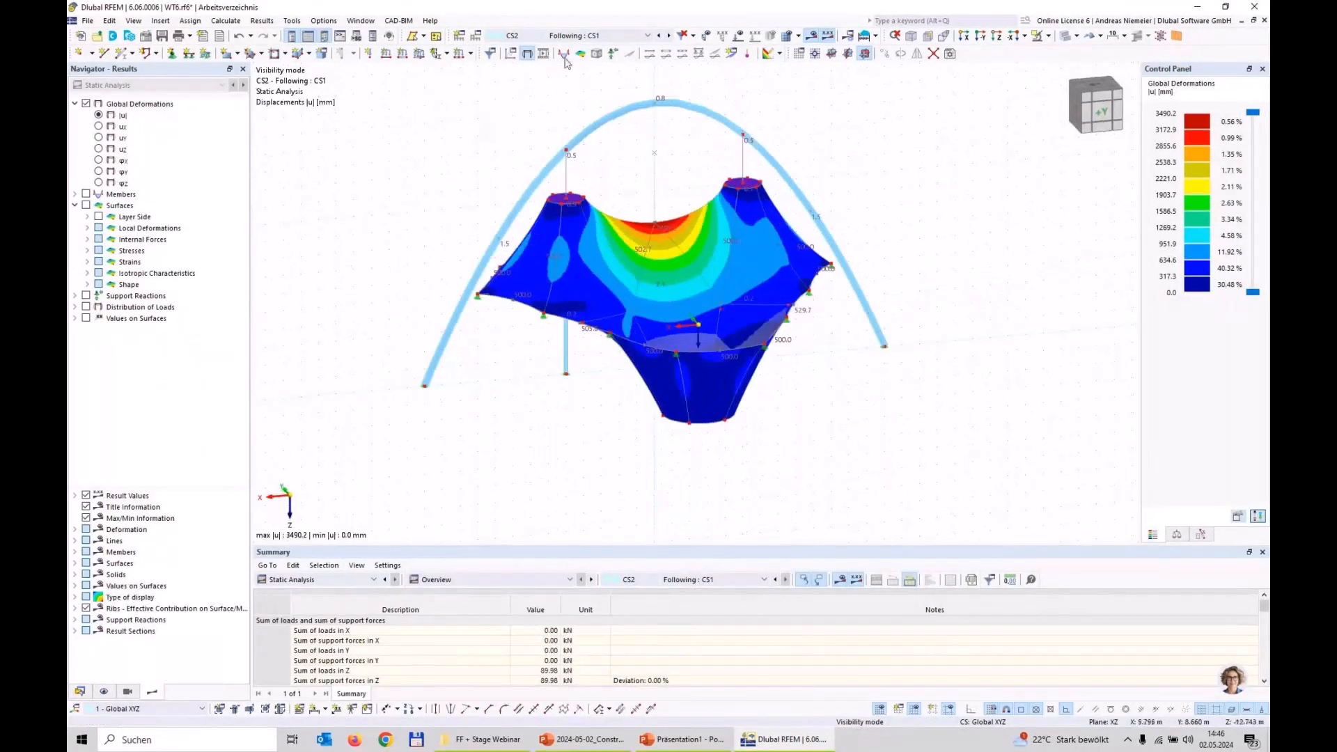
Compare the global deformations of construction stages CS1 and CS2, ending with CS2 displayed.
{"action": "left_click", "coordinate": [592, 36]}
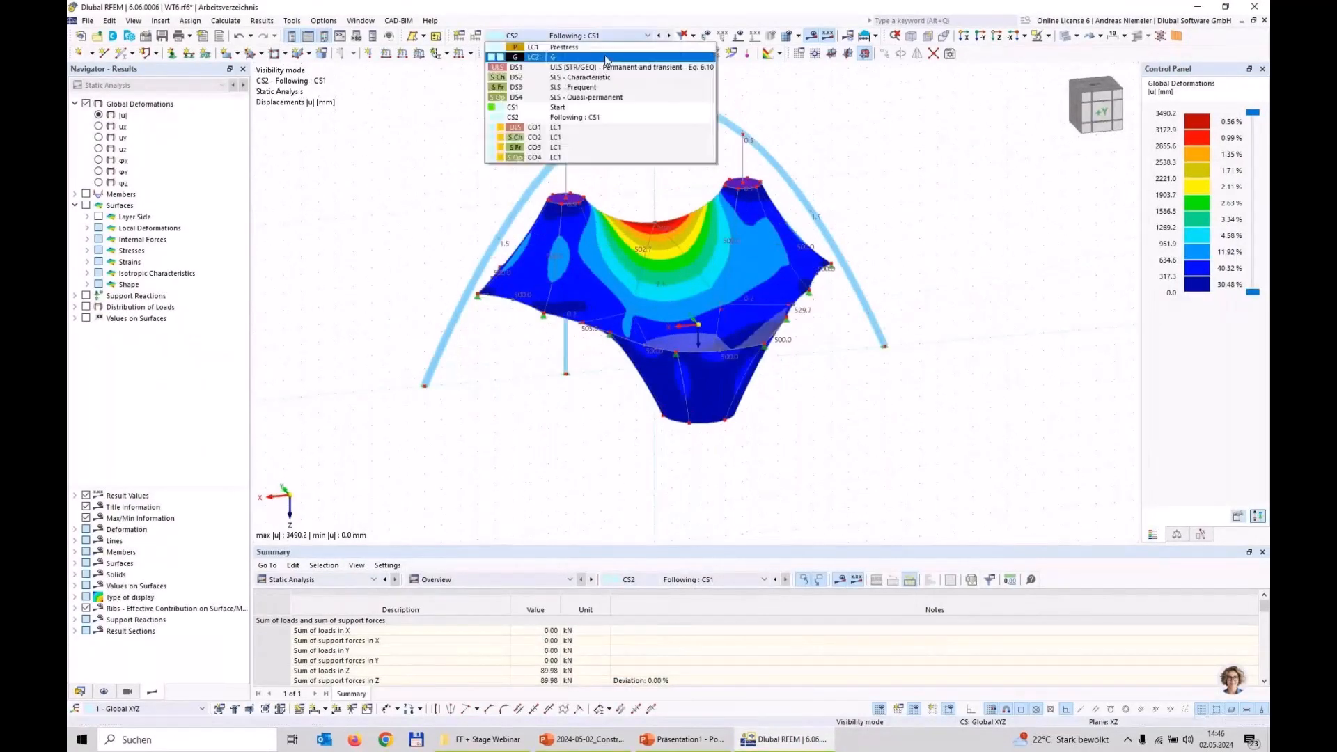
{"action": "left_click", "coordinate": [586, 114]}
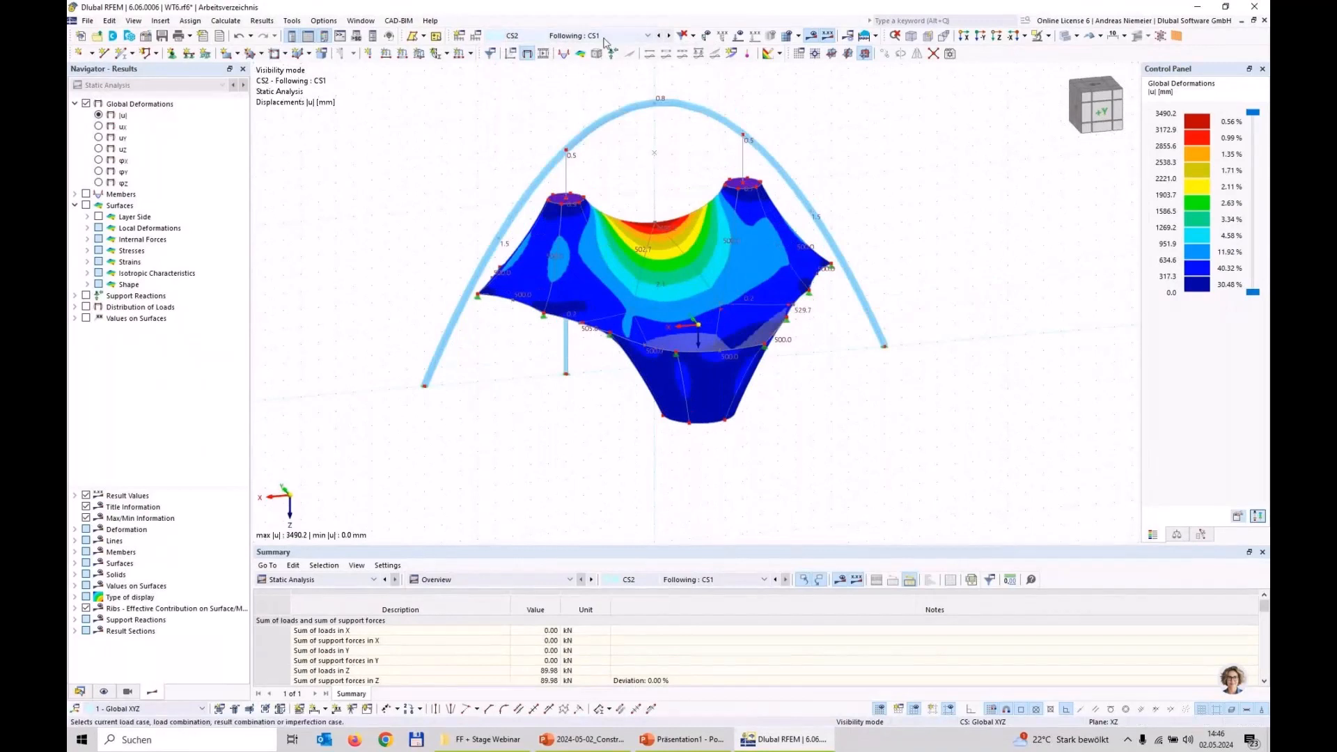
{"action": "left_click", "coordinate": [596, 36]}
{"action": "left_click", "coordinate": [579, 108]}
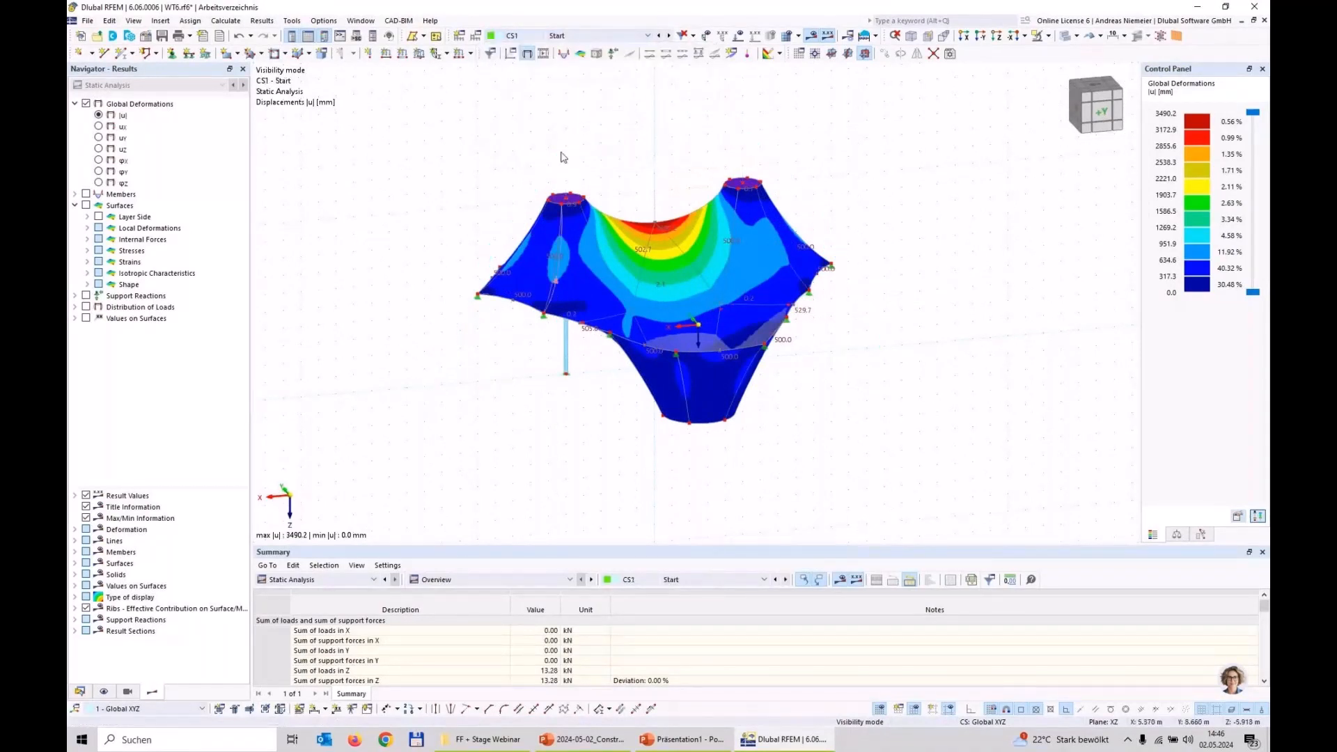
{"action": "left_click", "coordinate": [586, 37]}
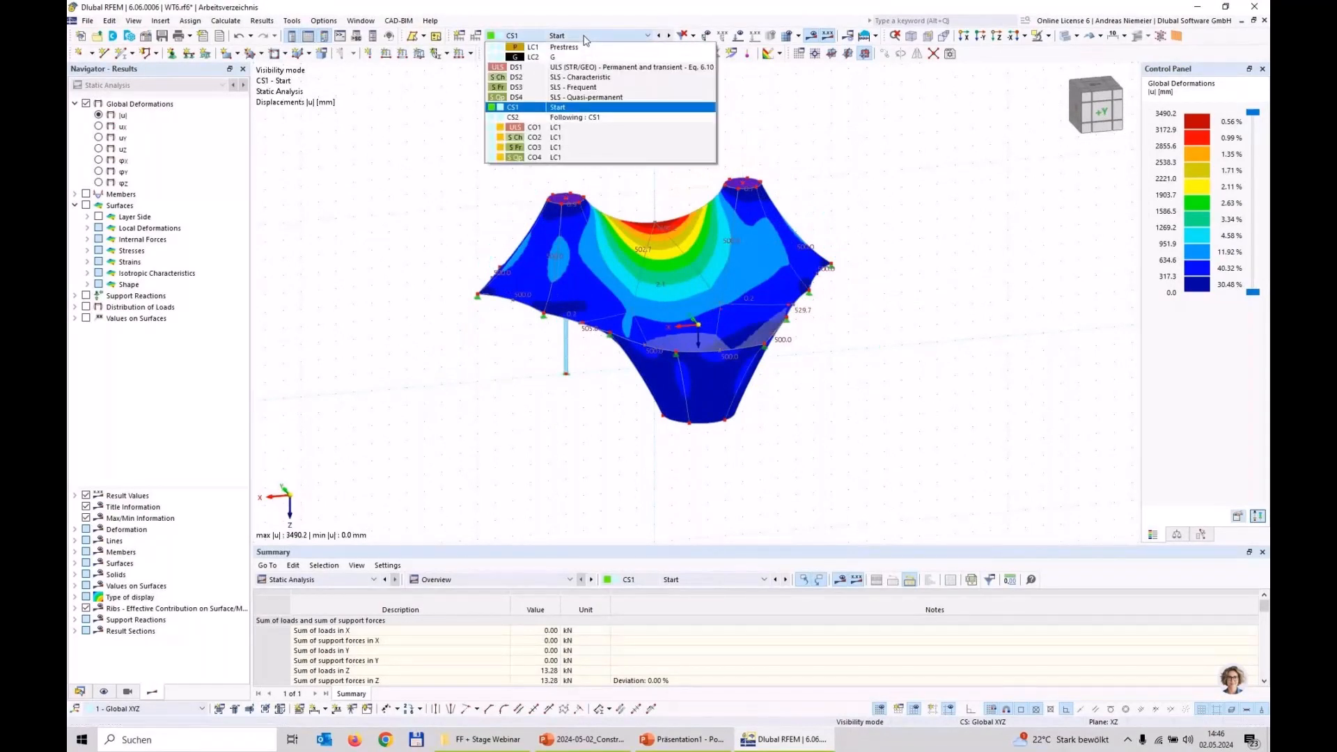
{"action": "left_click", "coordinate": [578, 117]}
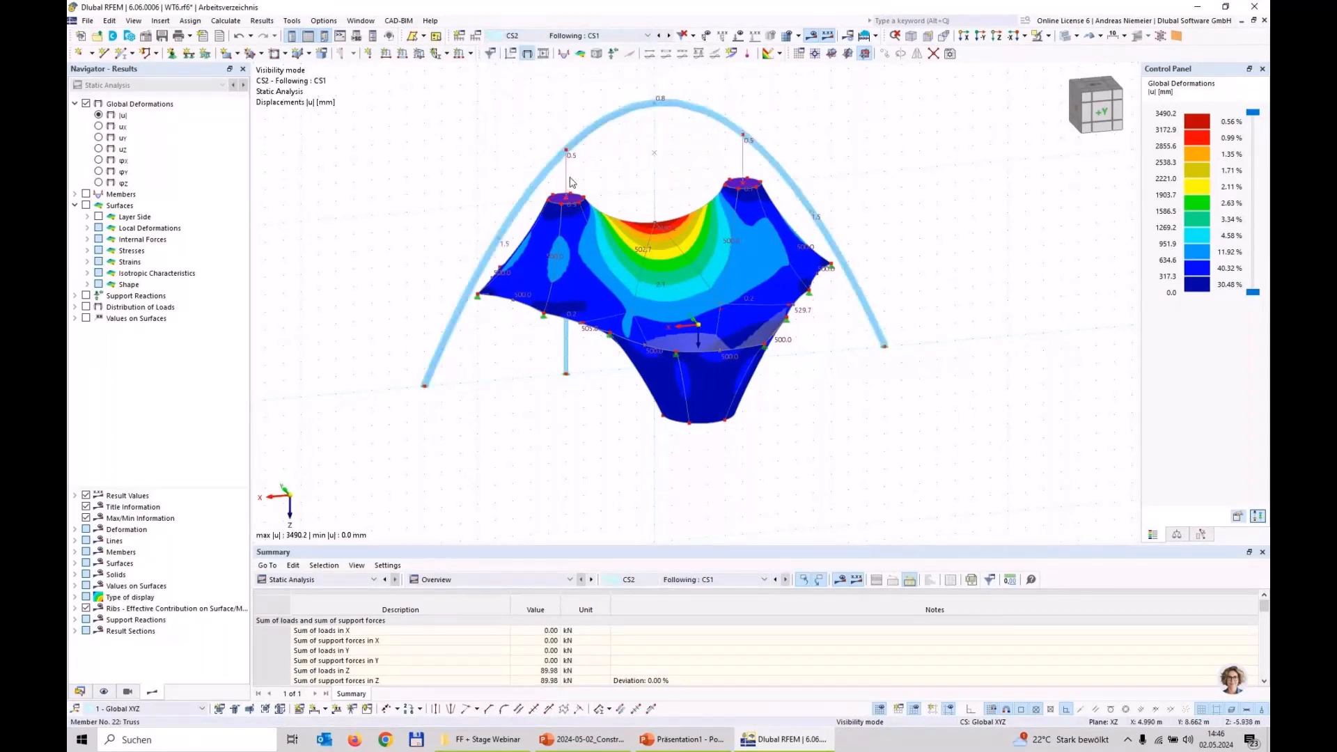
Display the member axial forces N for CS2 and inspect them in the arch and masts.
{"action": "left_click", "coordinate": [86, 194]}
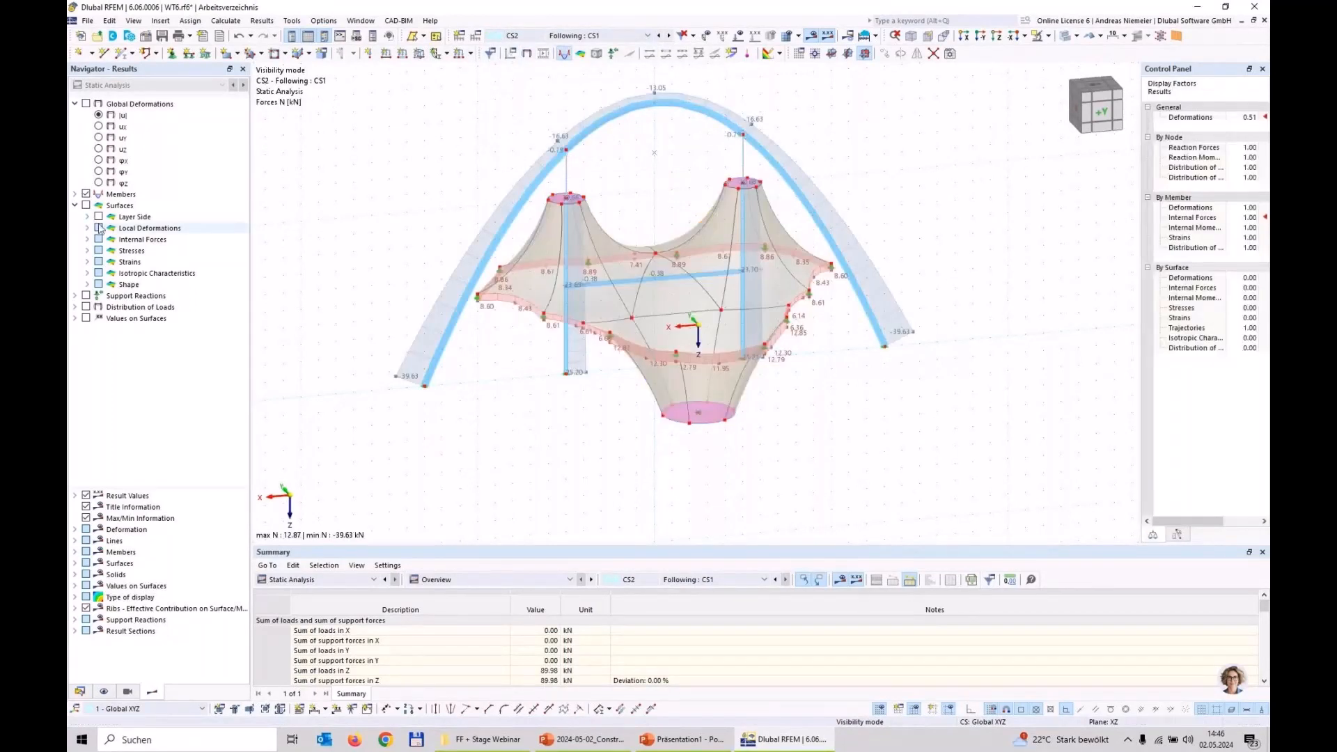
{"action": "scroll", "coordinate": [625, 195], "scroll_direction": "up", "scroll_amount": 2}
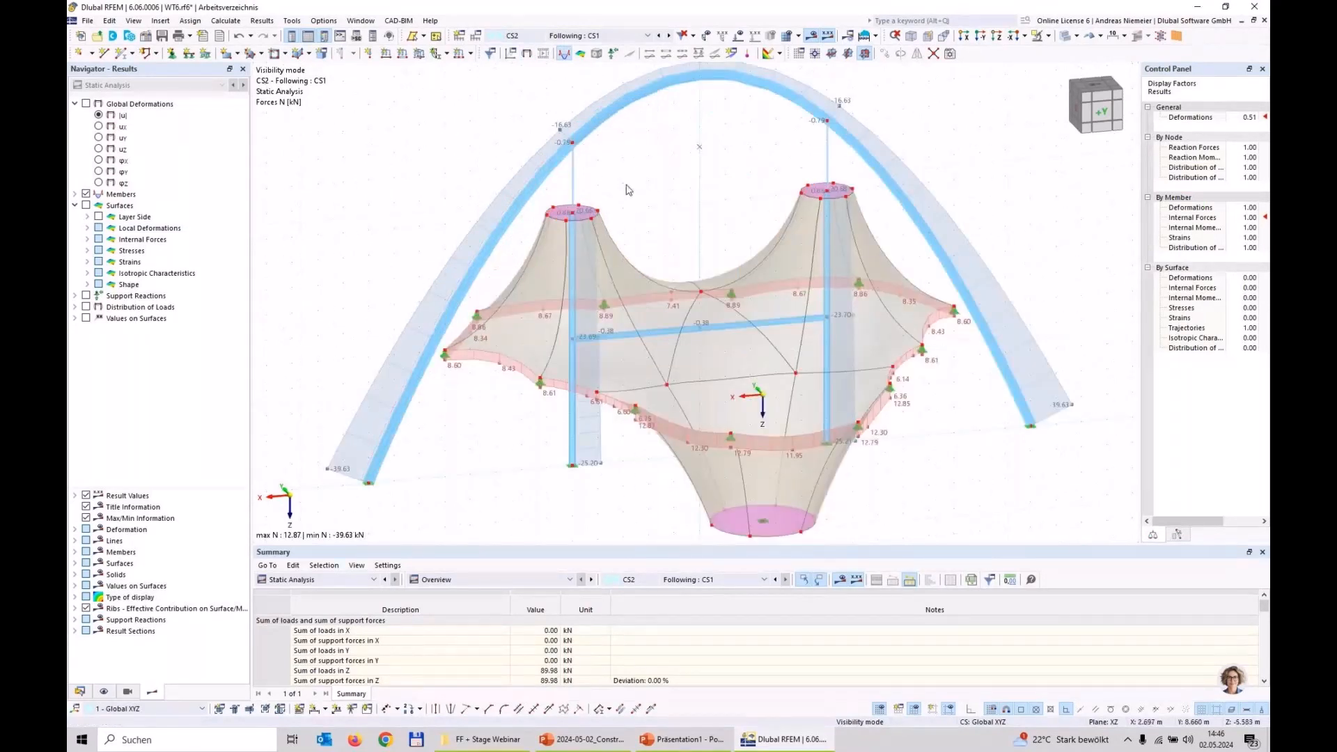
{"action": "scroll", "coordinate": [581, 476], "scroll_direction": "down", "scroll_amount": 2}
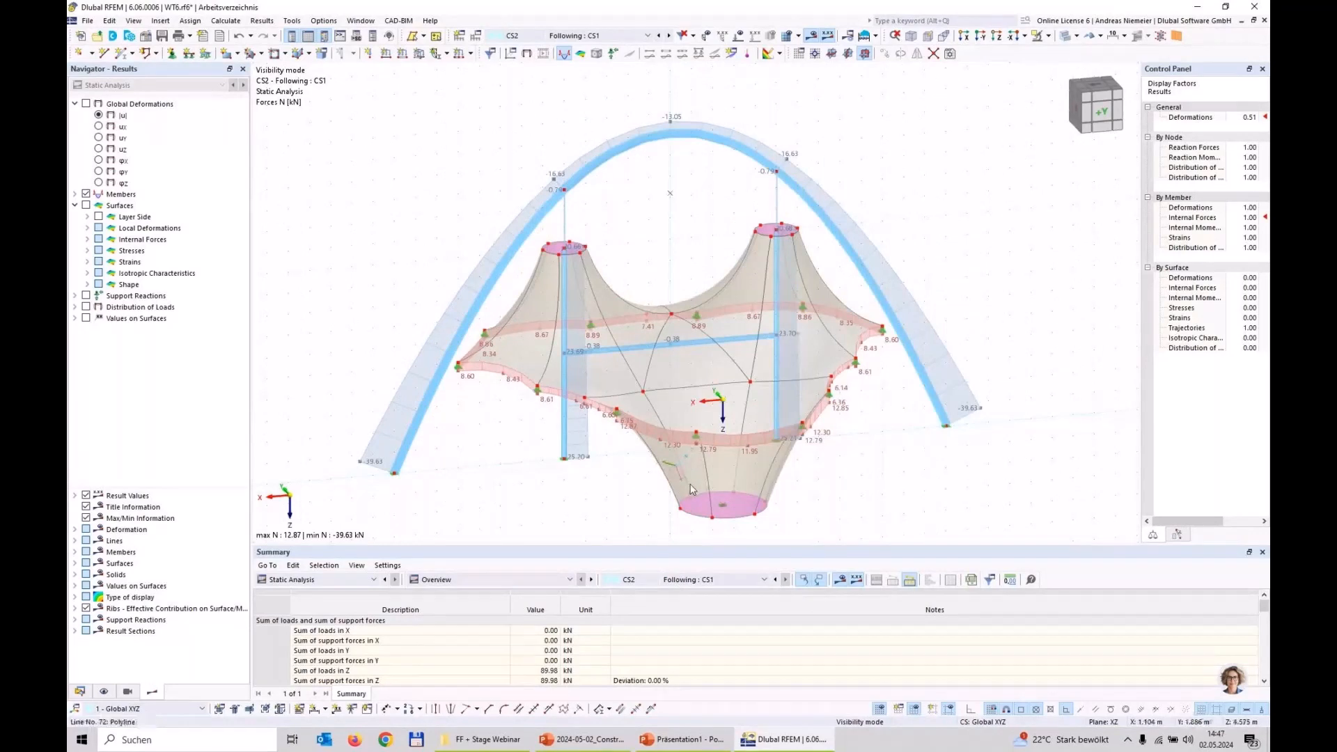
Examine the membrane's surface axial forces nx and ny for CS2, then return to the member forces alone.
{"action": "left_click", "coordinate": [87, 239]}
{"action": "left_click", "coordinate": [124, 319]}
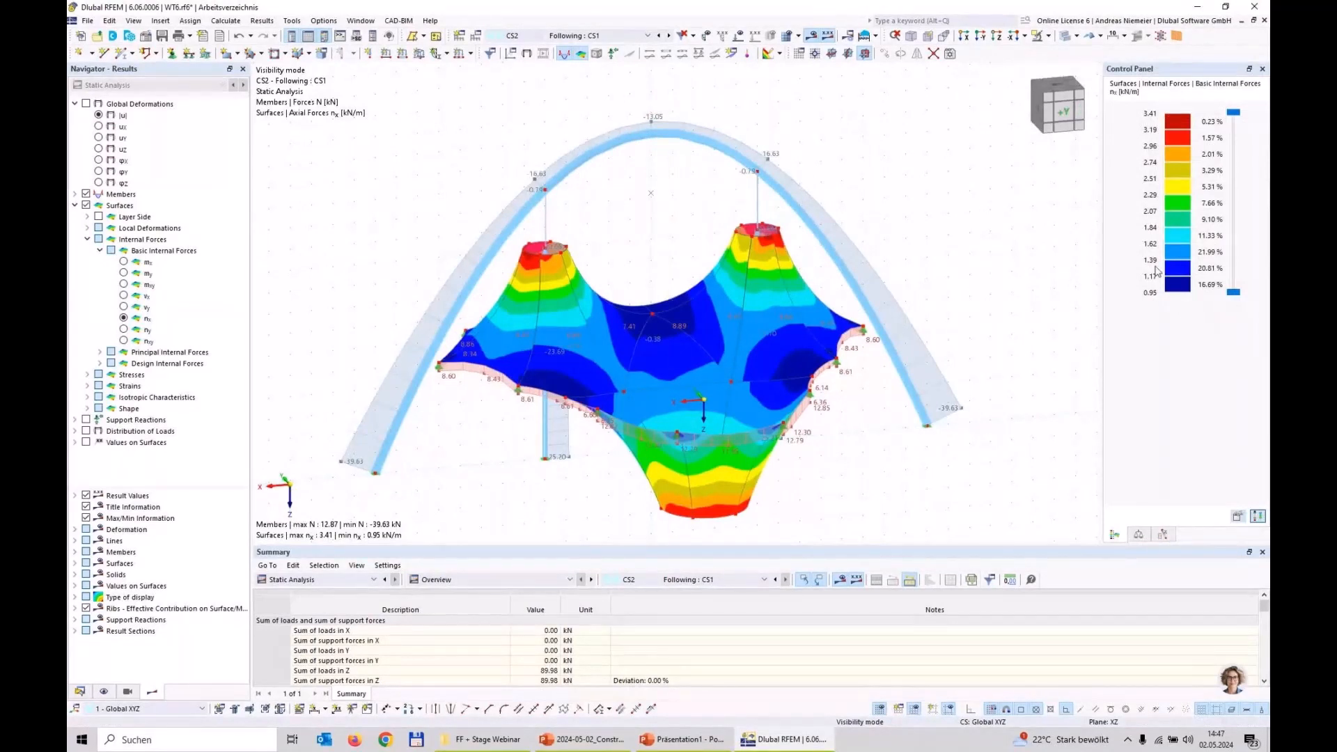
{"action": "left_click", "coordinate": [124, 330]}
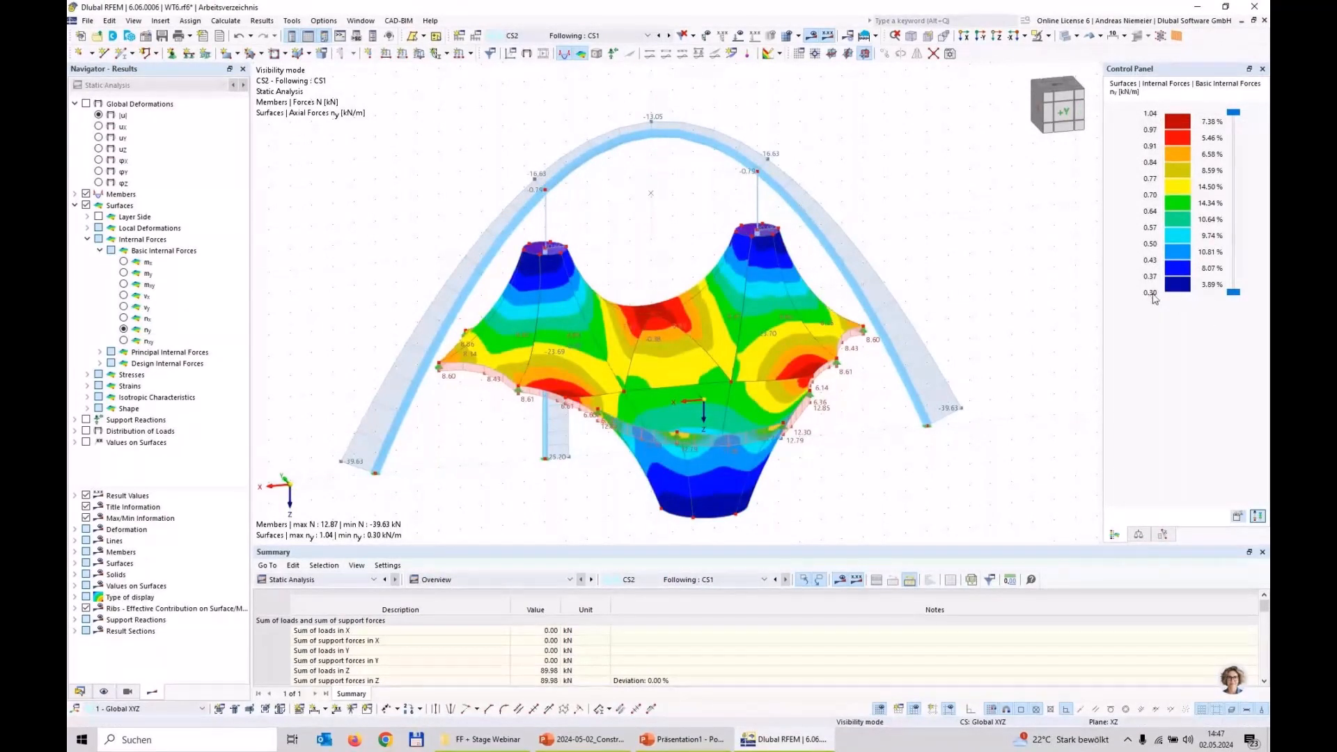
{"action": "scroll", "coordinate": [552, 484], "scroll_direction": "down", "scroll_amount": 2}
{"action": "middle_click_drag", "start_coordinate": [552, 484], "coordinate": [520, 425]}
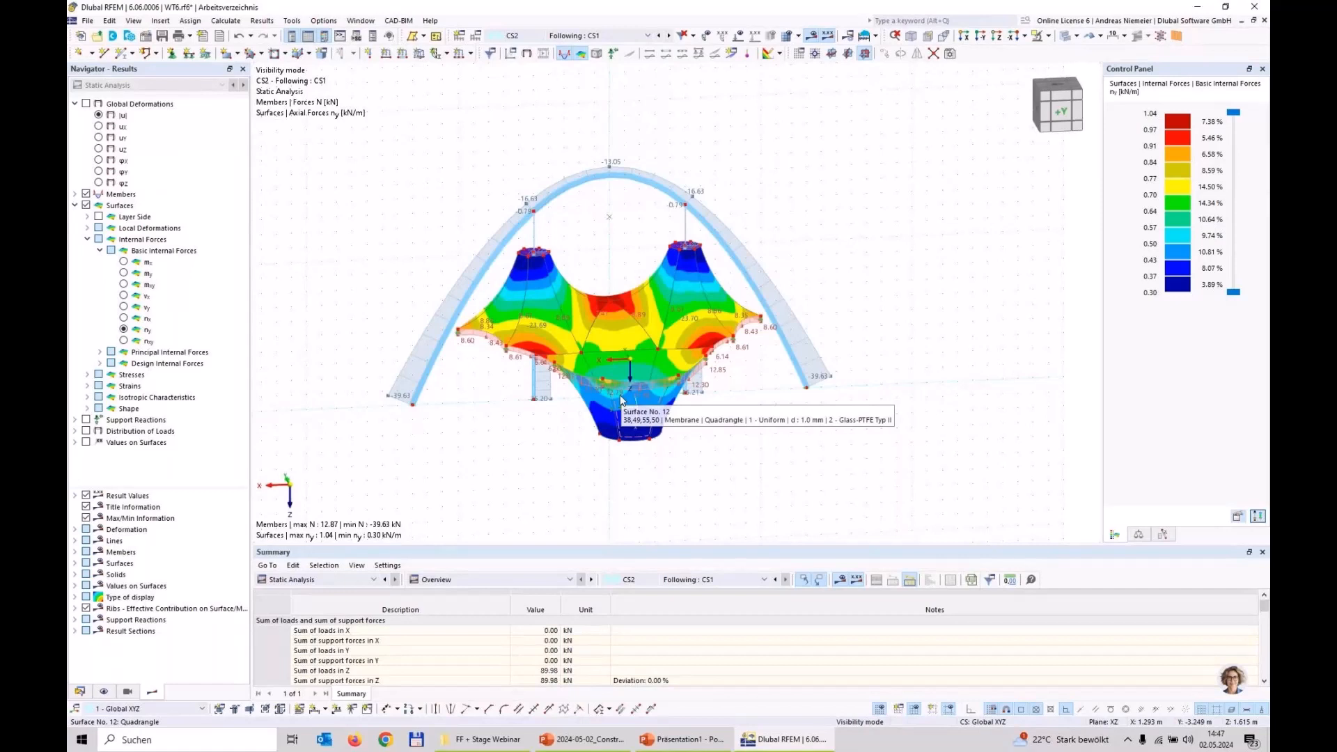
{"action": "scroll", "coordinate": [430, 439], "scroll_direction": "up", "scroll_amount": 1}
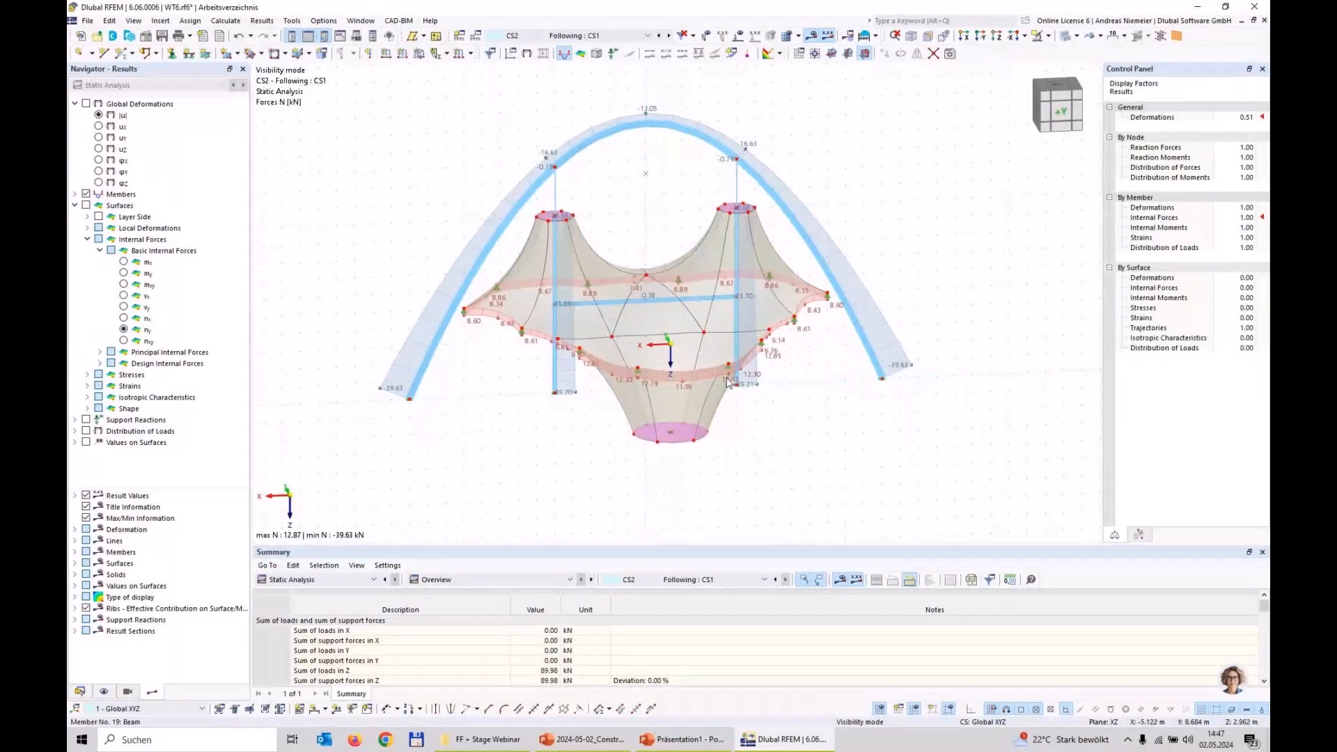
{"action": "middle_click_drag", "start_coordinate": [513, 443], "coordinate": [553, 425]}
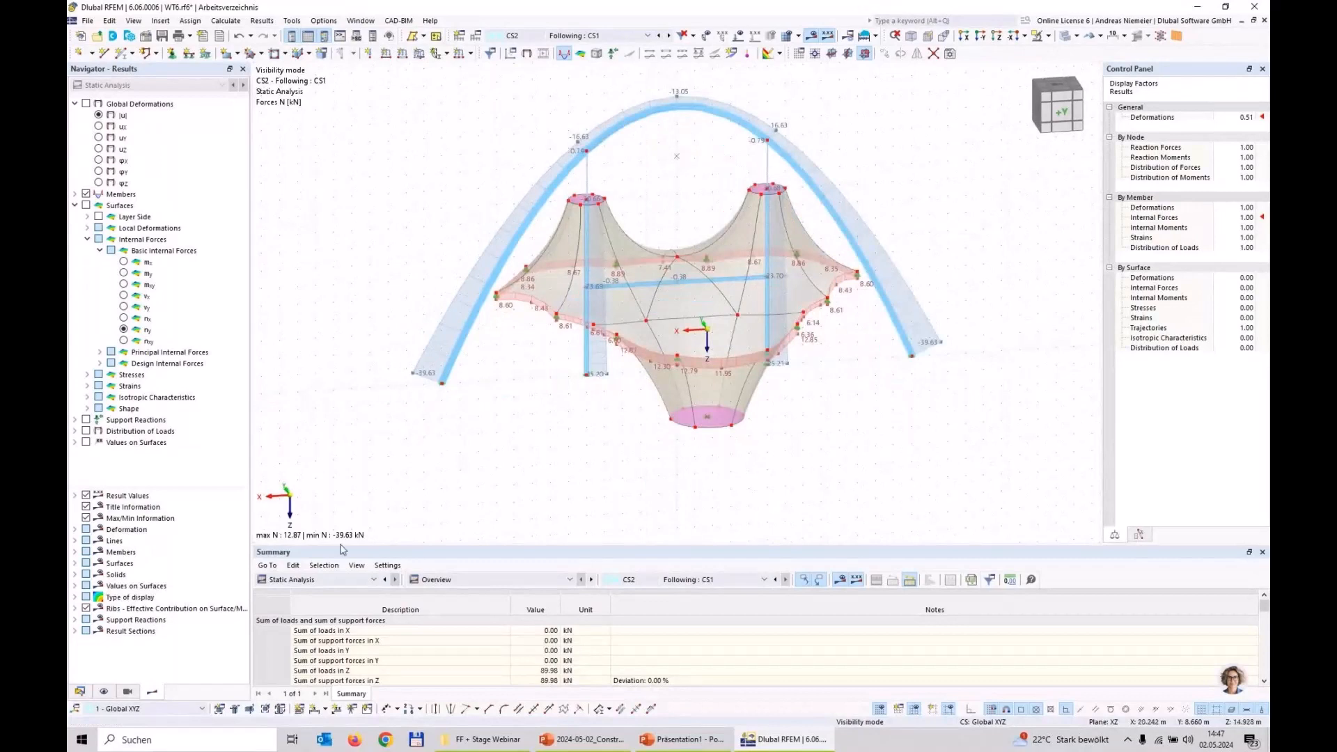
Create load case LC3 named Press with the Permanent action category.
{"action": "left_click", "coordinate": [79, 691]}
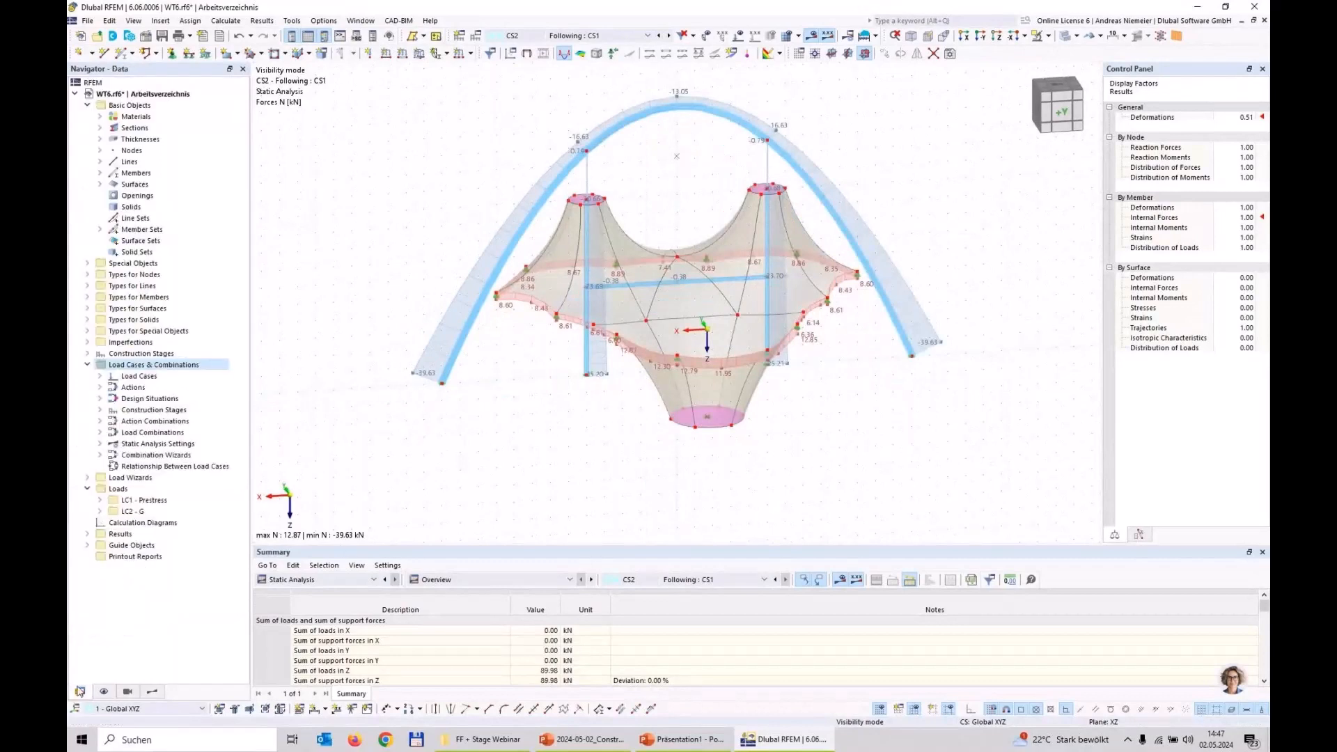
{"action": "right_click", "coordinate": [153, 378]}
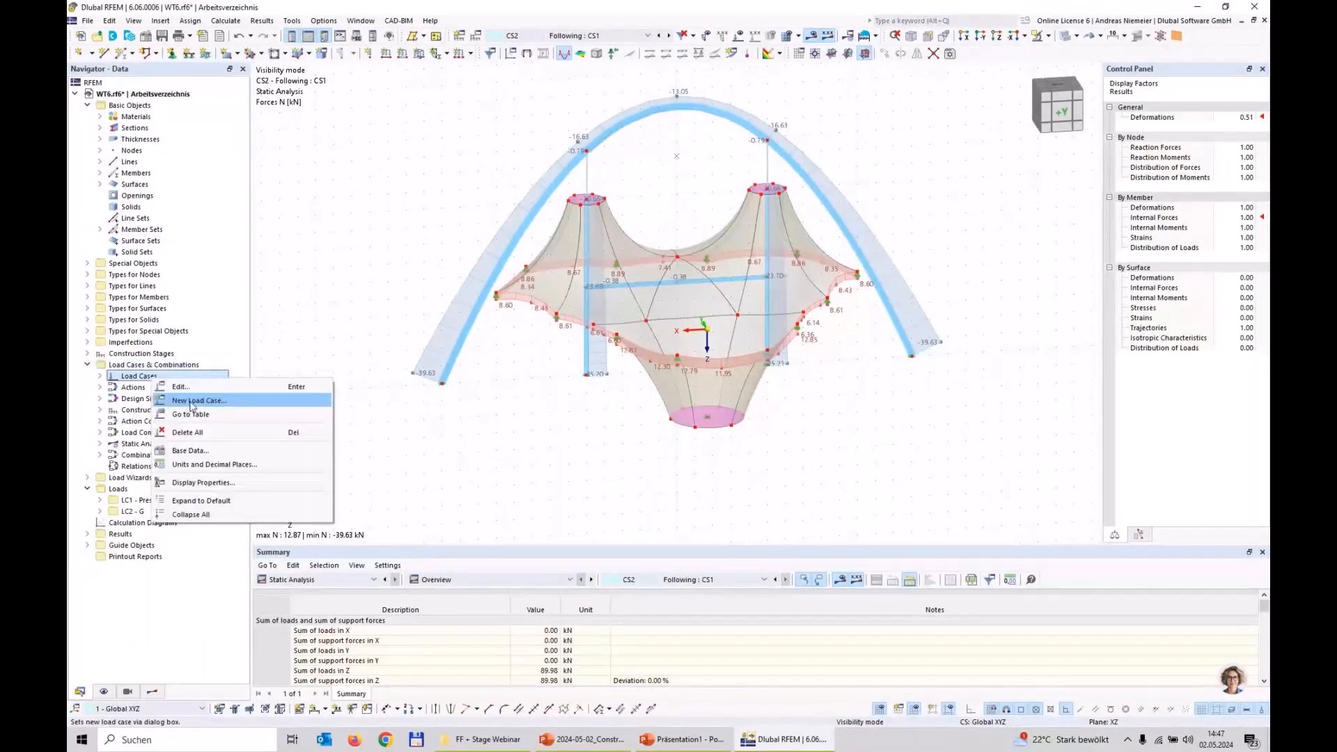
{"action": "left_click", "coordinate": [192, 403]}
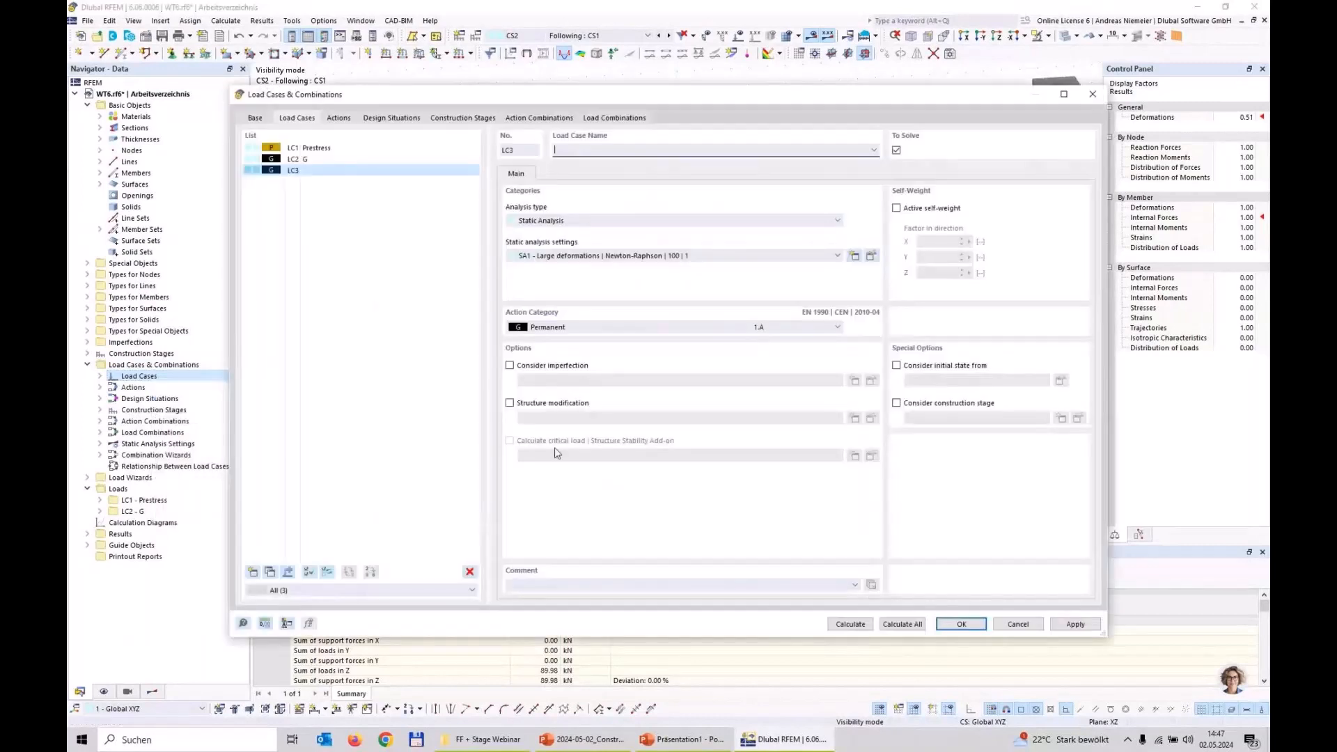
{"action": "type", "text": "Press"}
{"action": "left_click", "coordinate": [974, 627]}
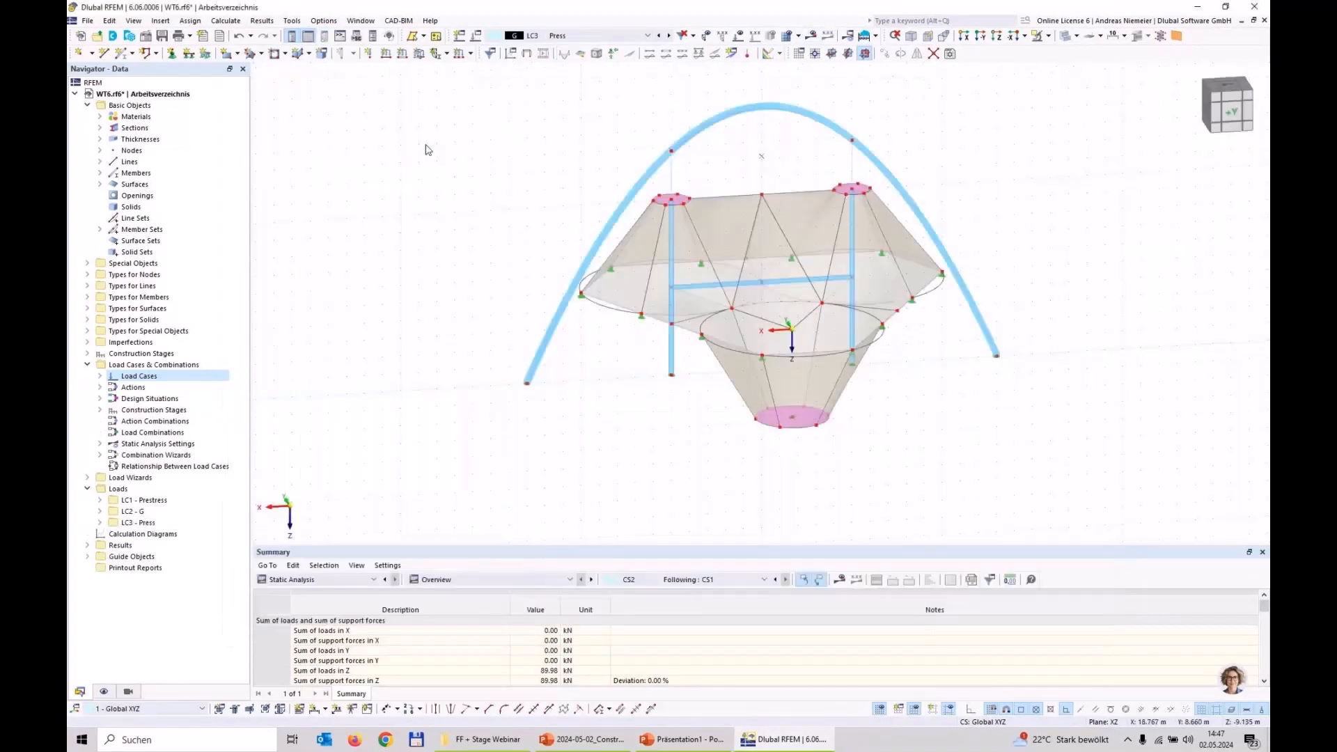
Apply an imposed nodal deformation uZ of -2 mm to the arch's two base nodes in load case LC3 Press.
{"action": "left_click", "coordinate": [471, 55]}
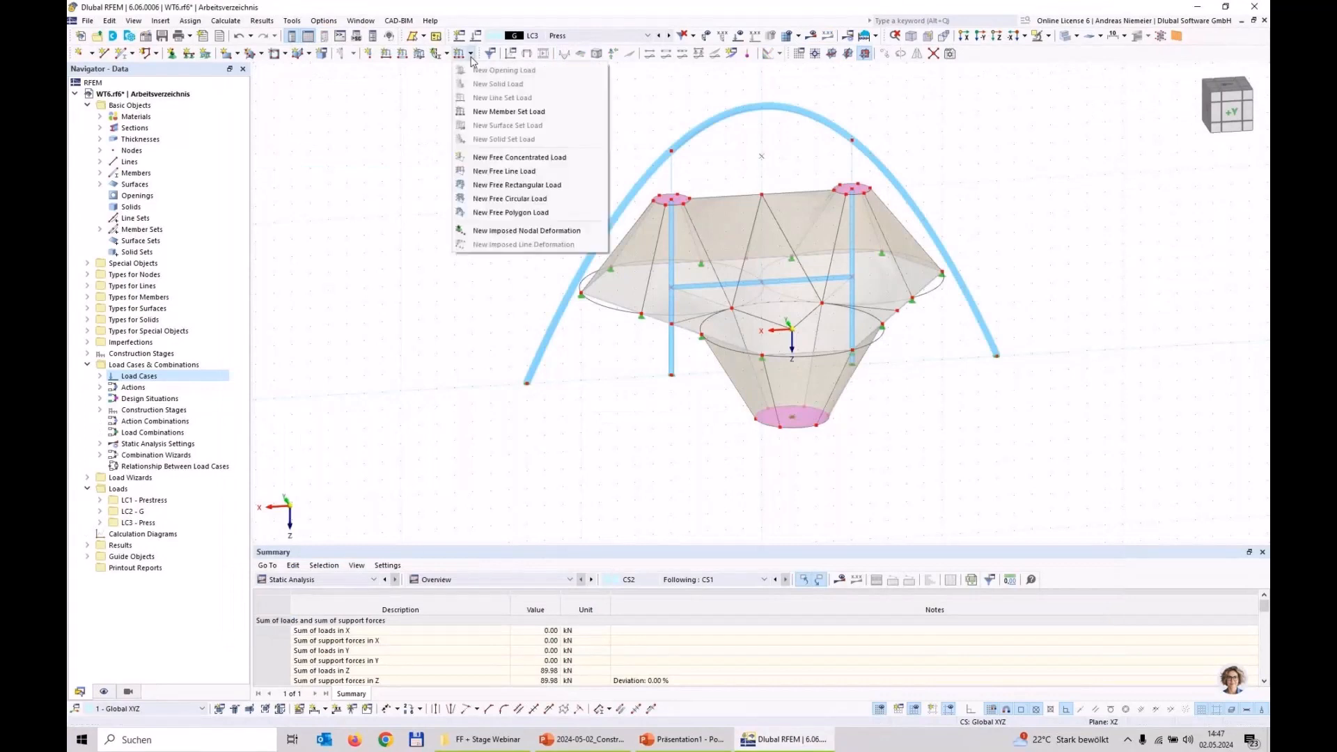
{"action": "left_click", "coordinate": [509, 232]}
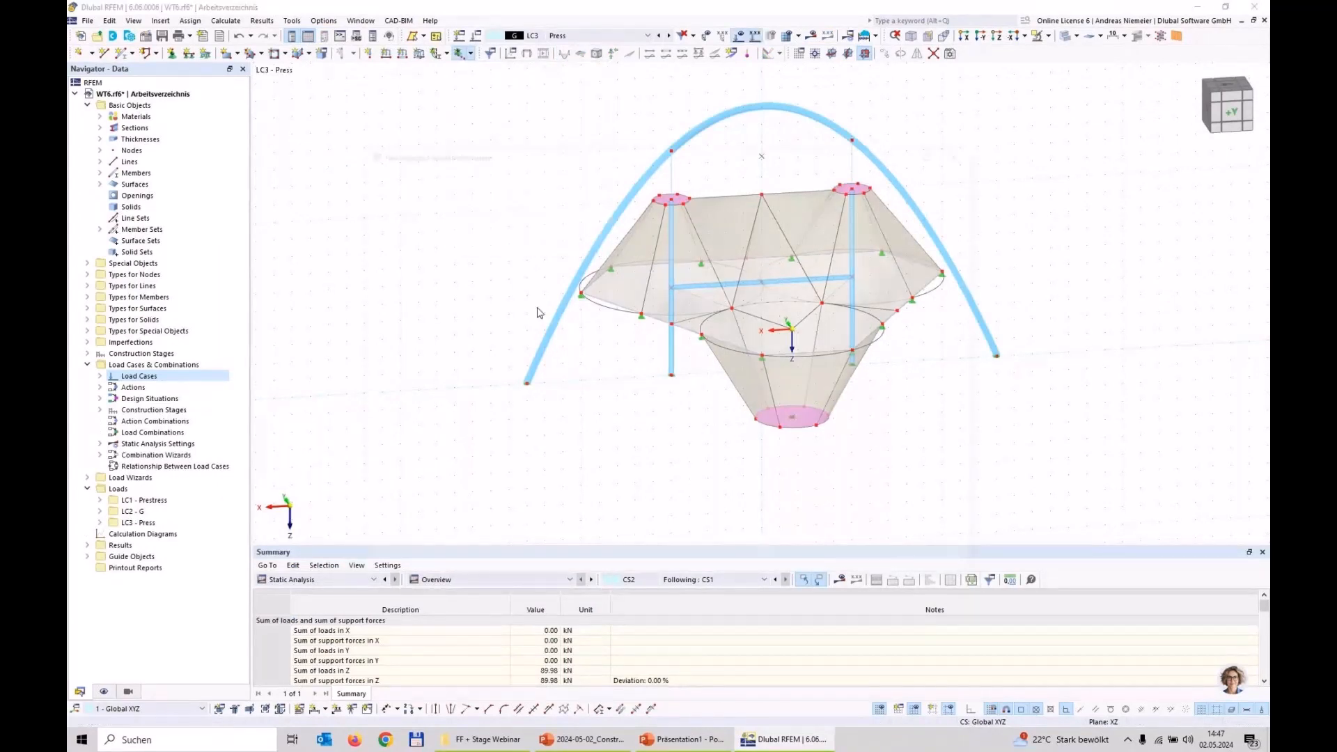
{"action": "left_click", "coordinate": [411, 287]}
{"action": "type", "text": "-2"}
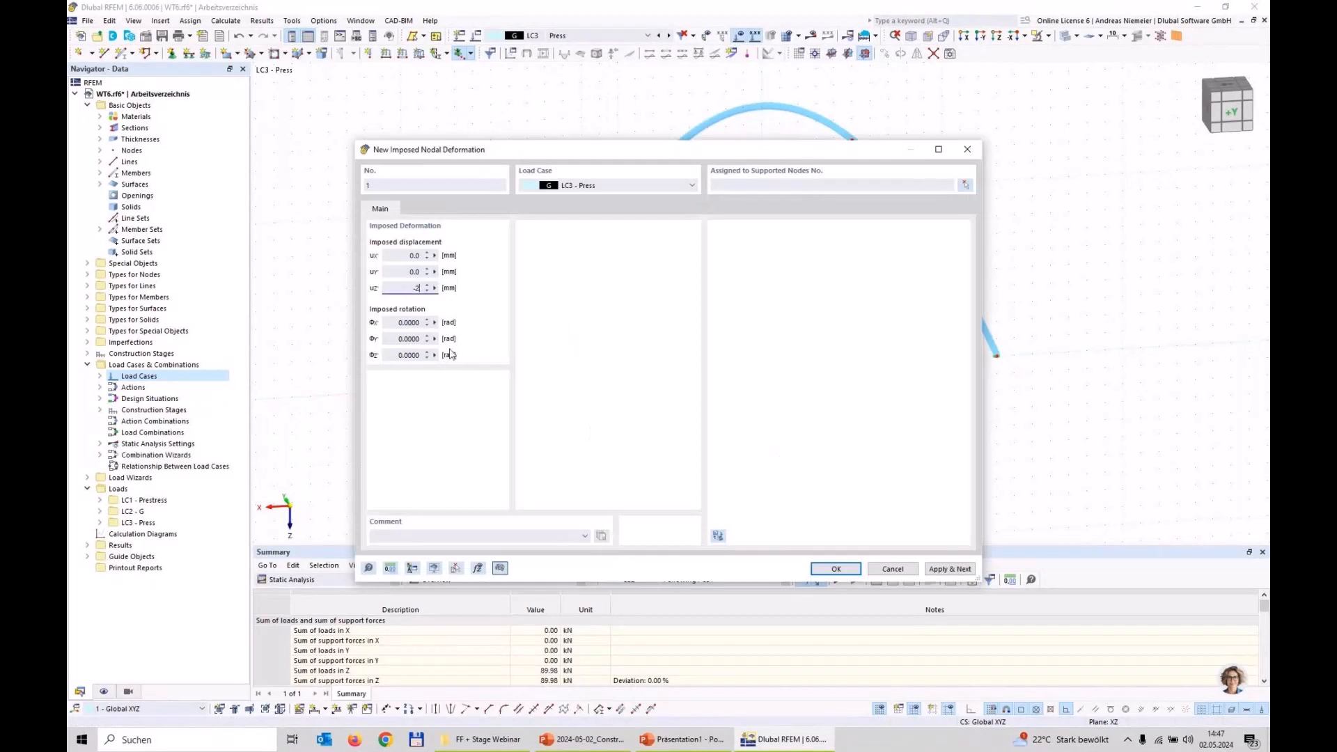
{"action": "left_click", "coordinate": [836, 568]}
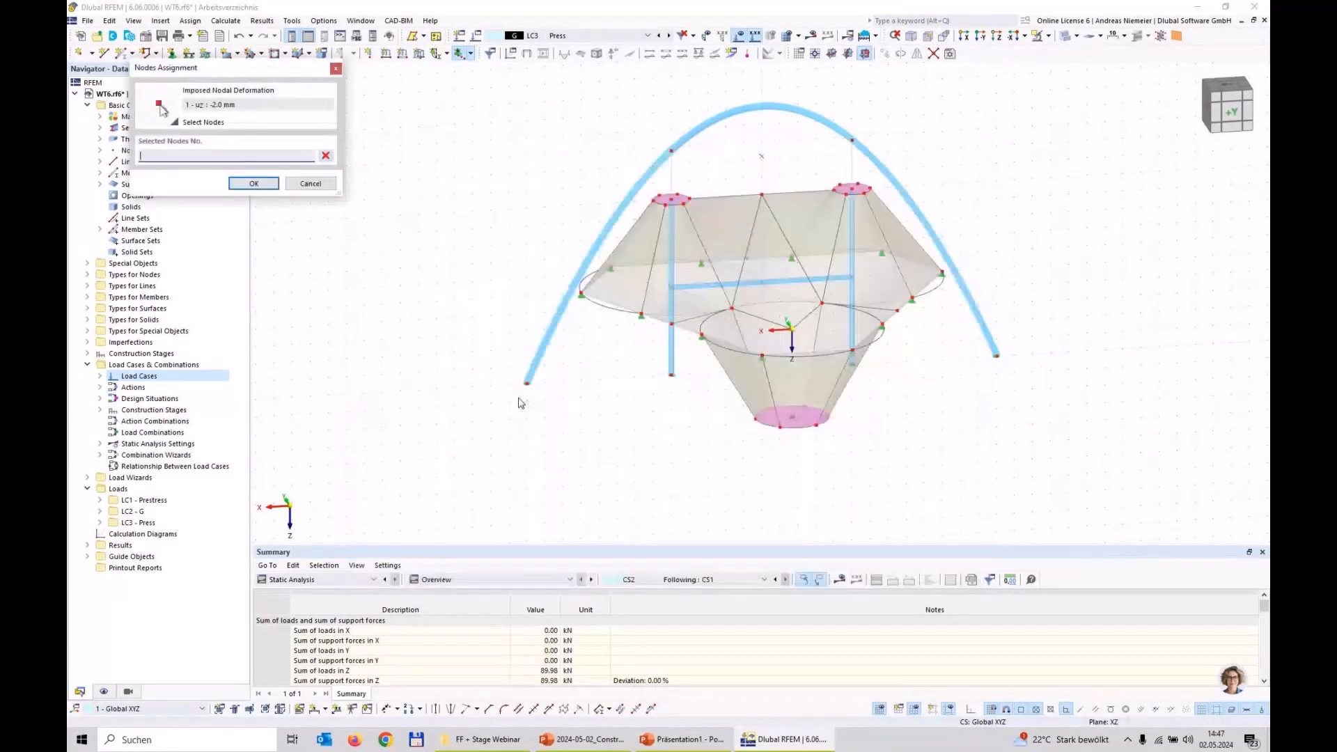
{"action": "left_click_drag", "start_coordinate": [513, 367], "coordinate": [577, 403]}
{"action": "left_click_drag", "start_coordinate": [959, 331], "coordinate": [1053, 386]}
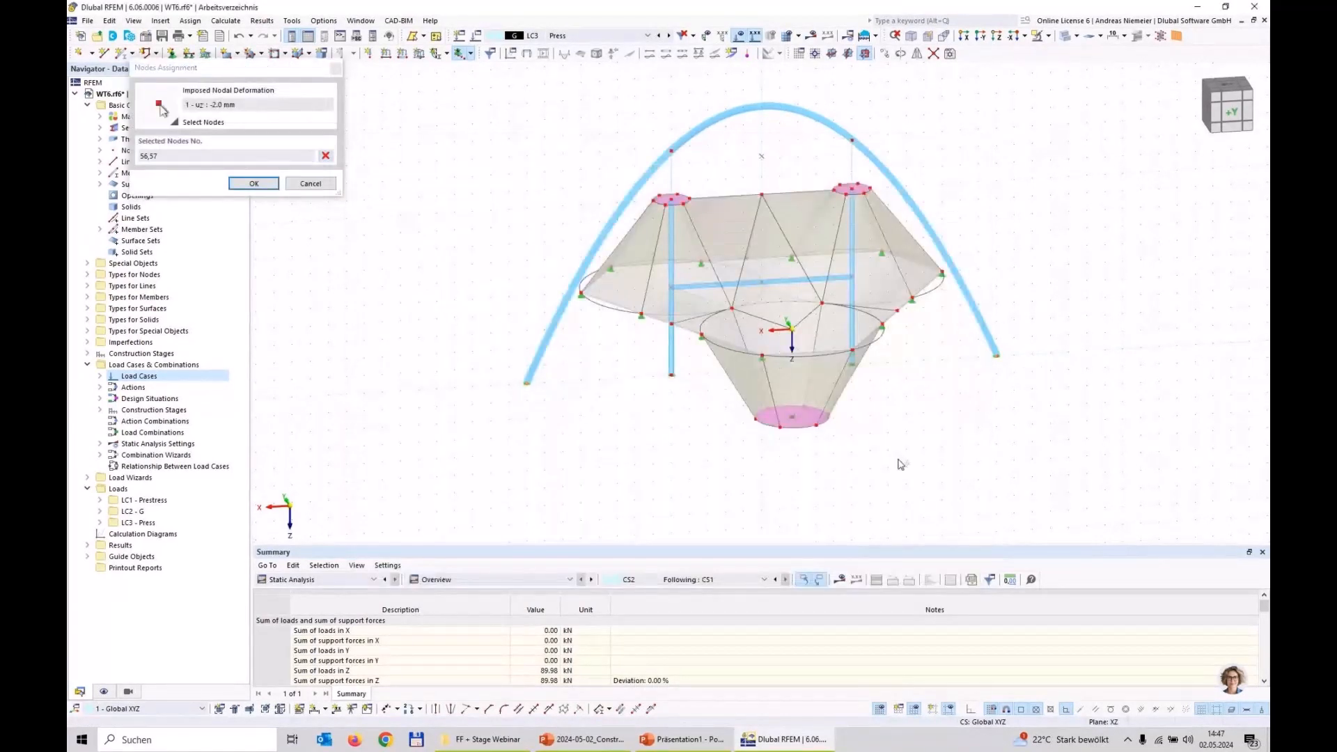
{"action": "left_click", "coordinate": [254, 184]}
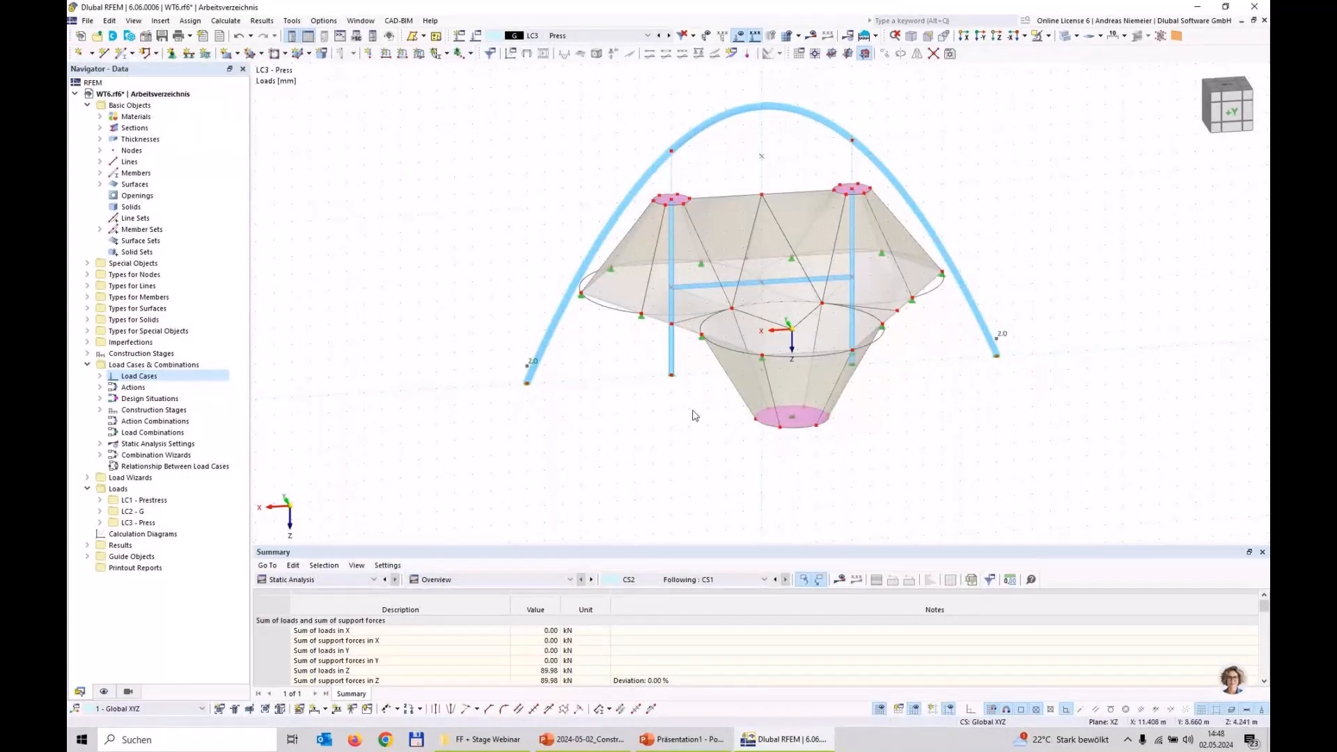
Add construction stage CS3 continuing from CS2 and assign load case LC3 Press to it.
{"action": "double_click", "coordinate": [163, 354]}
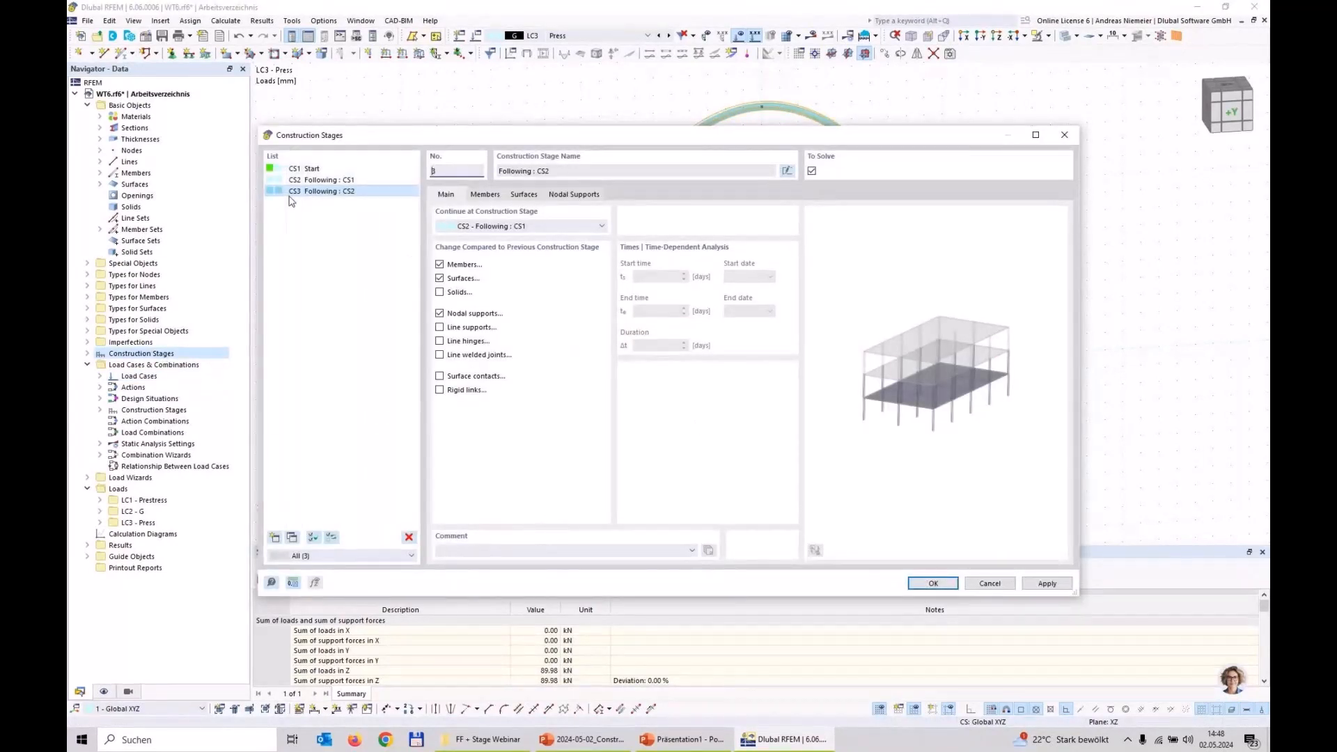
{"action": "left_click", "coordinate": [947, 587]}
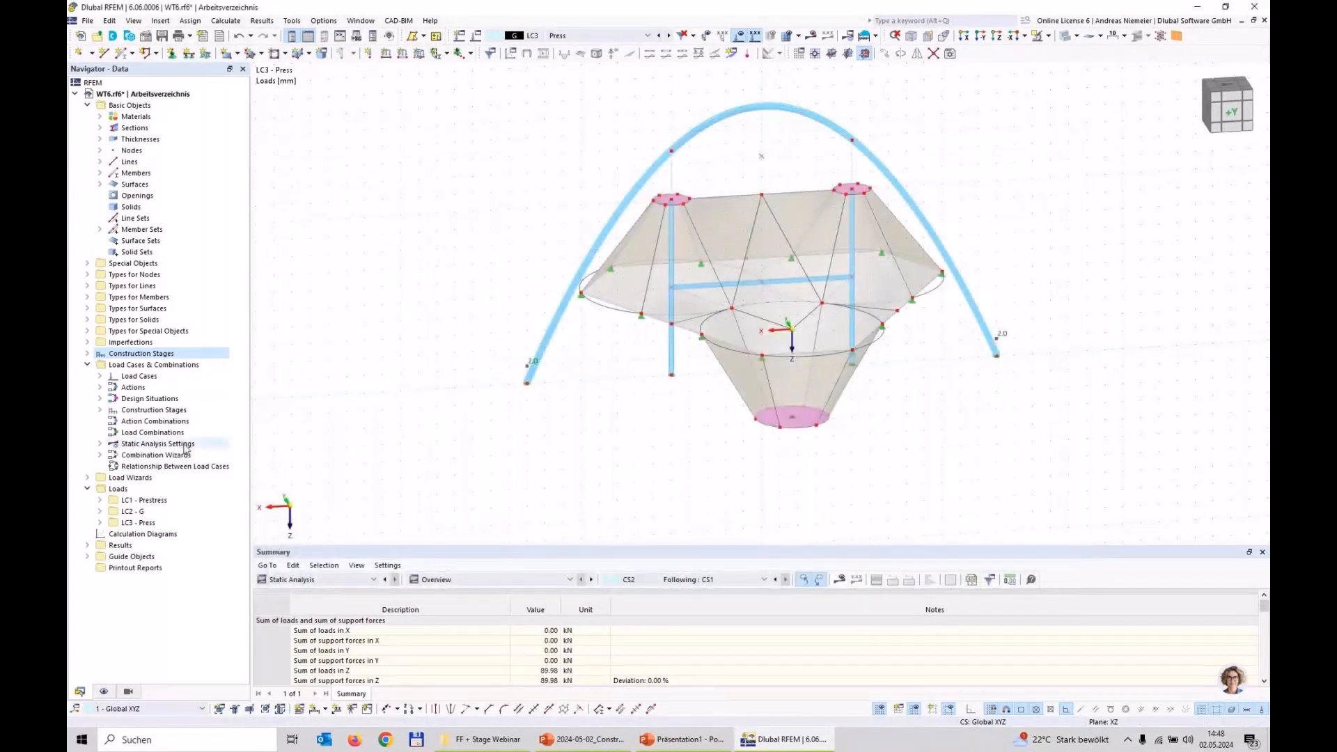
{"action": "right_click", "coordinate": [160, 365]}
{"action": "left_click", "coordinate": [202, 376]}
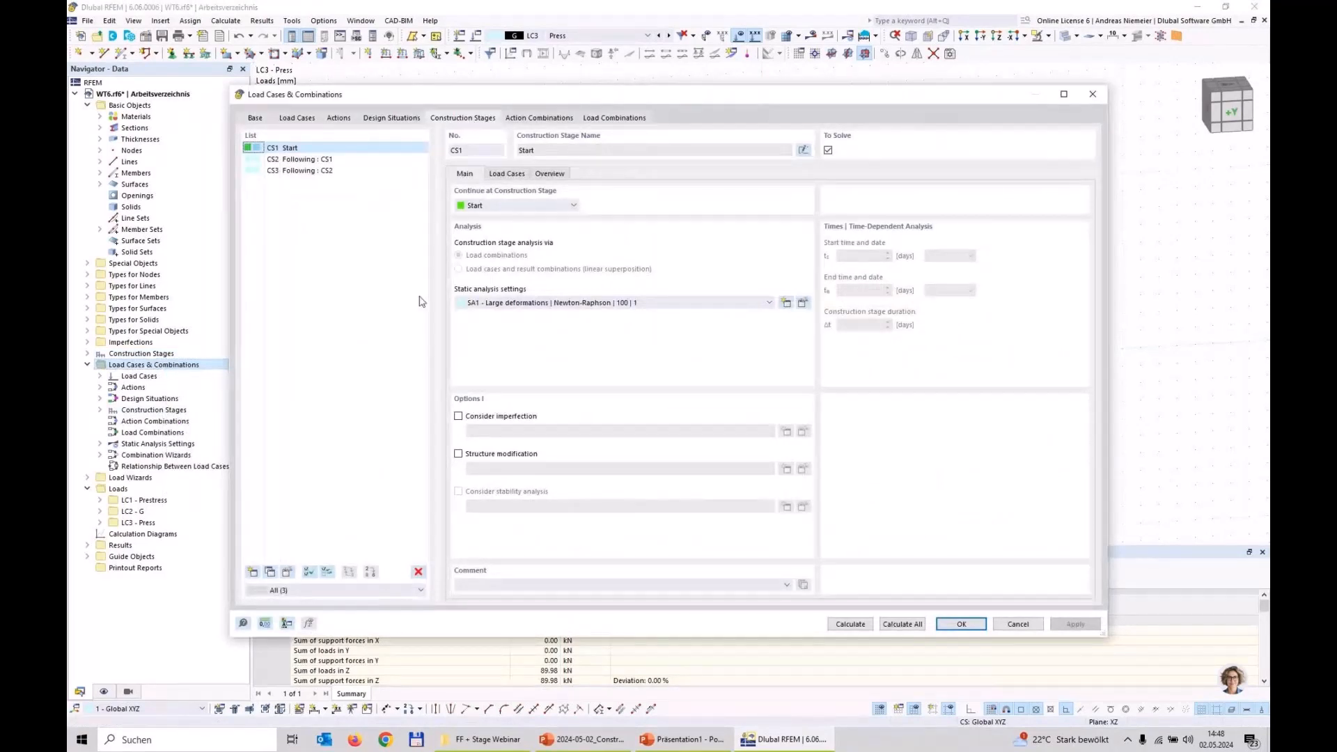
{"action": "left_click", "coordinate": [321, 170]}
{"action": "left_click", "coordinate": [515, 174]}
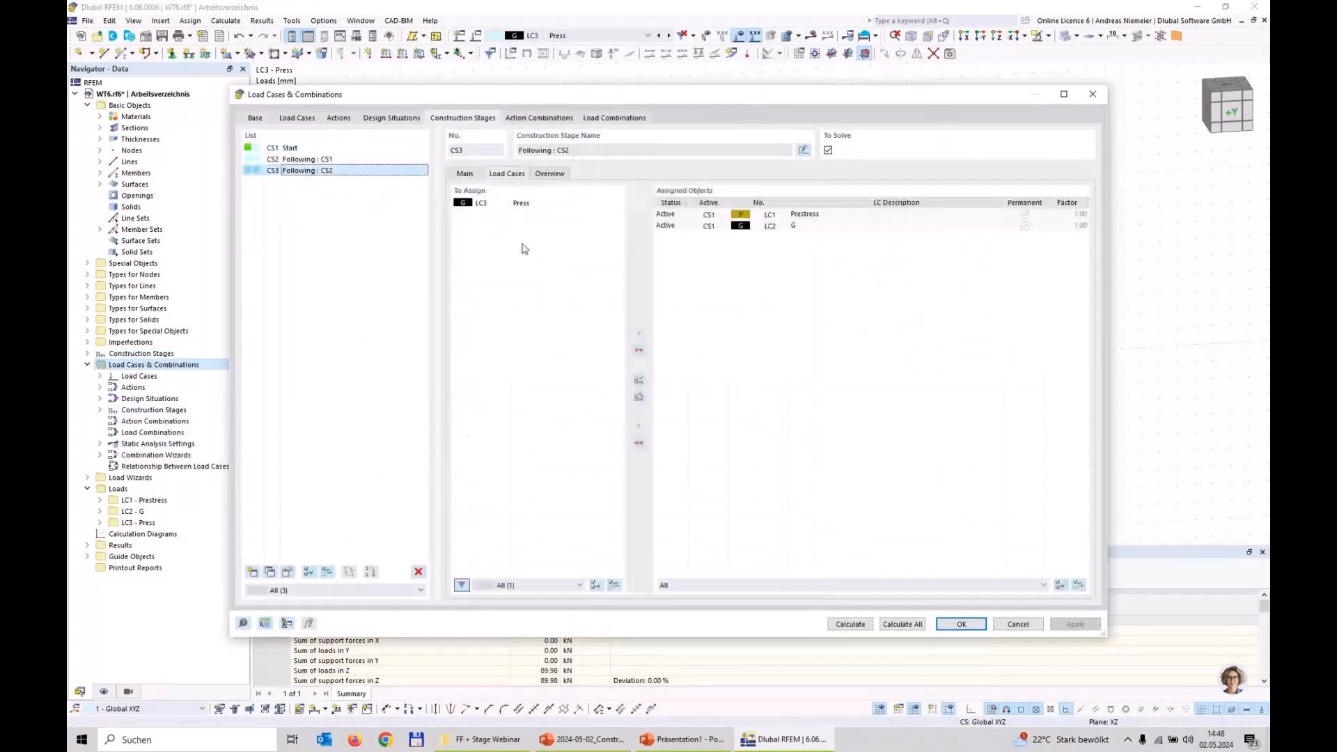
{"action": "double_click", "coordinate": [523, 206]}
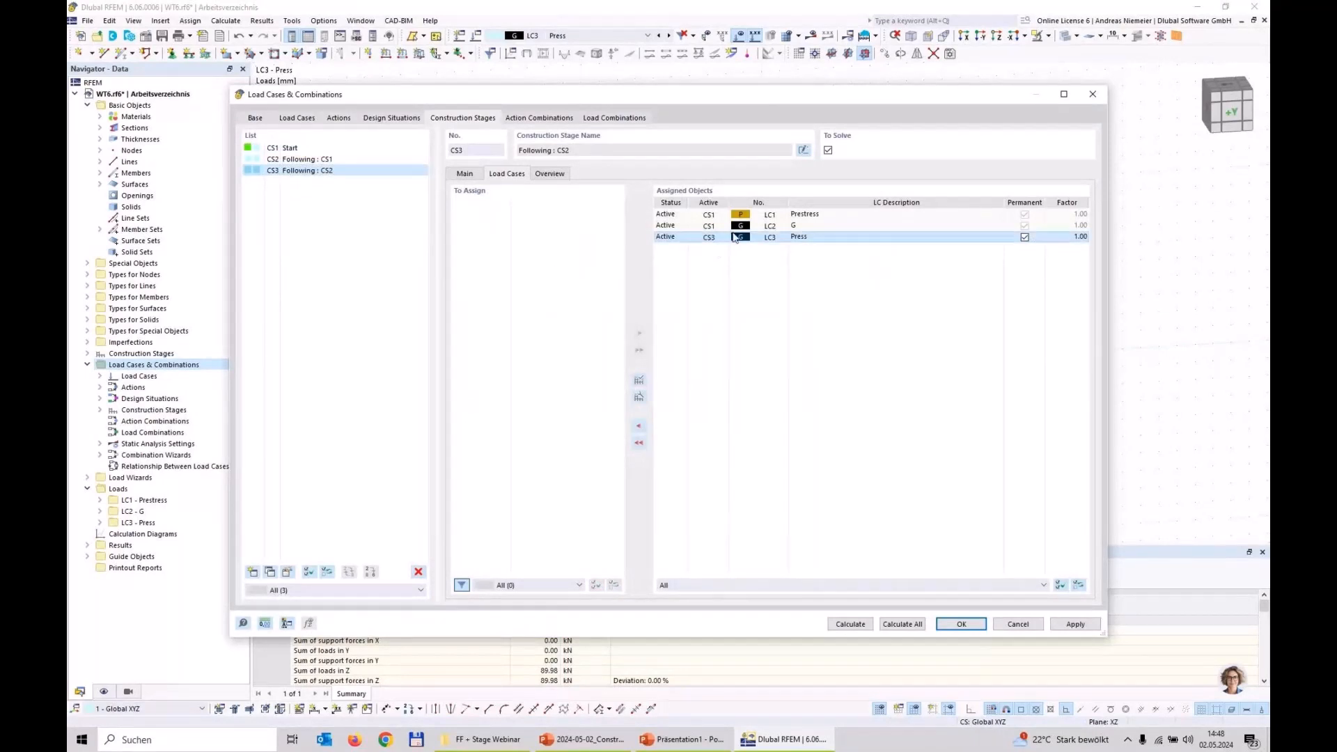
Calculate construction stage CS3 and save the model.
{"action": "left_click", "coordinate": [859, 628]}
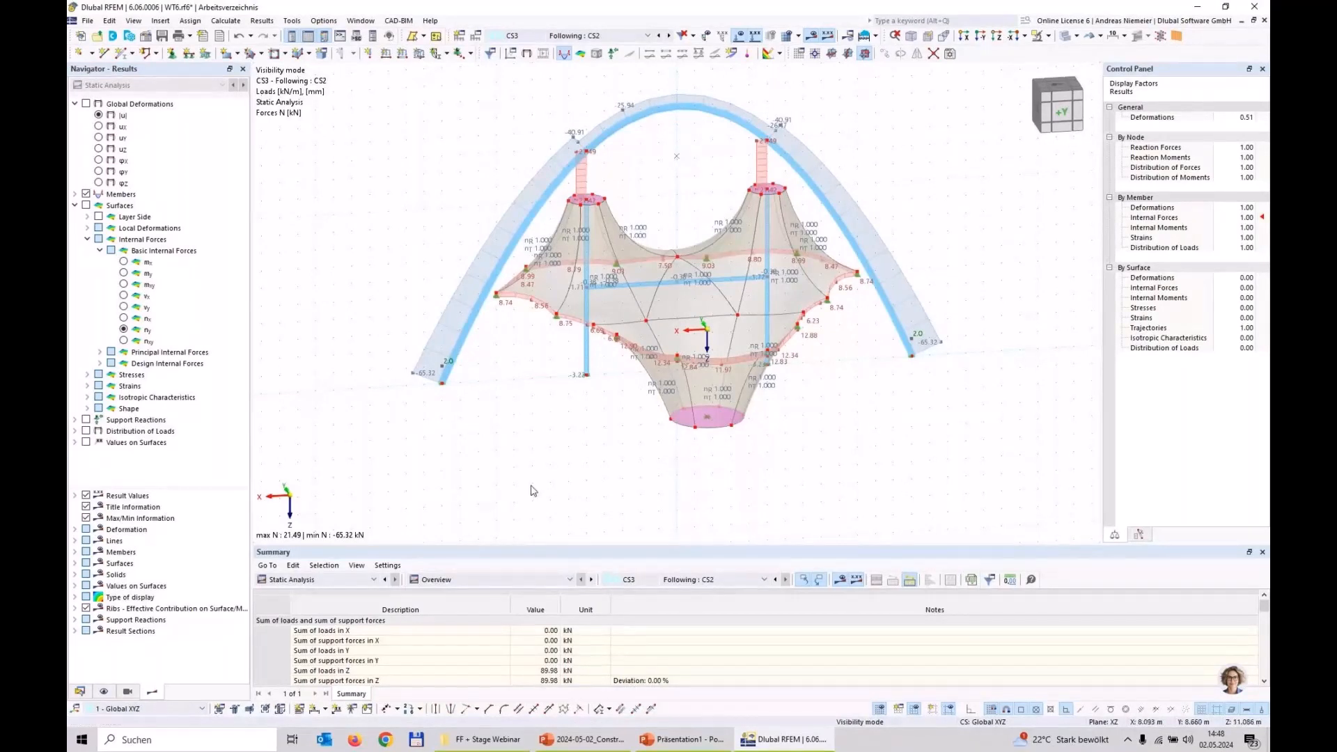
{"action": "key", "text": "ctrl+s"}
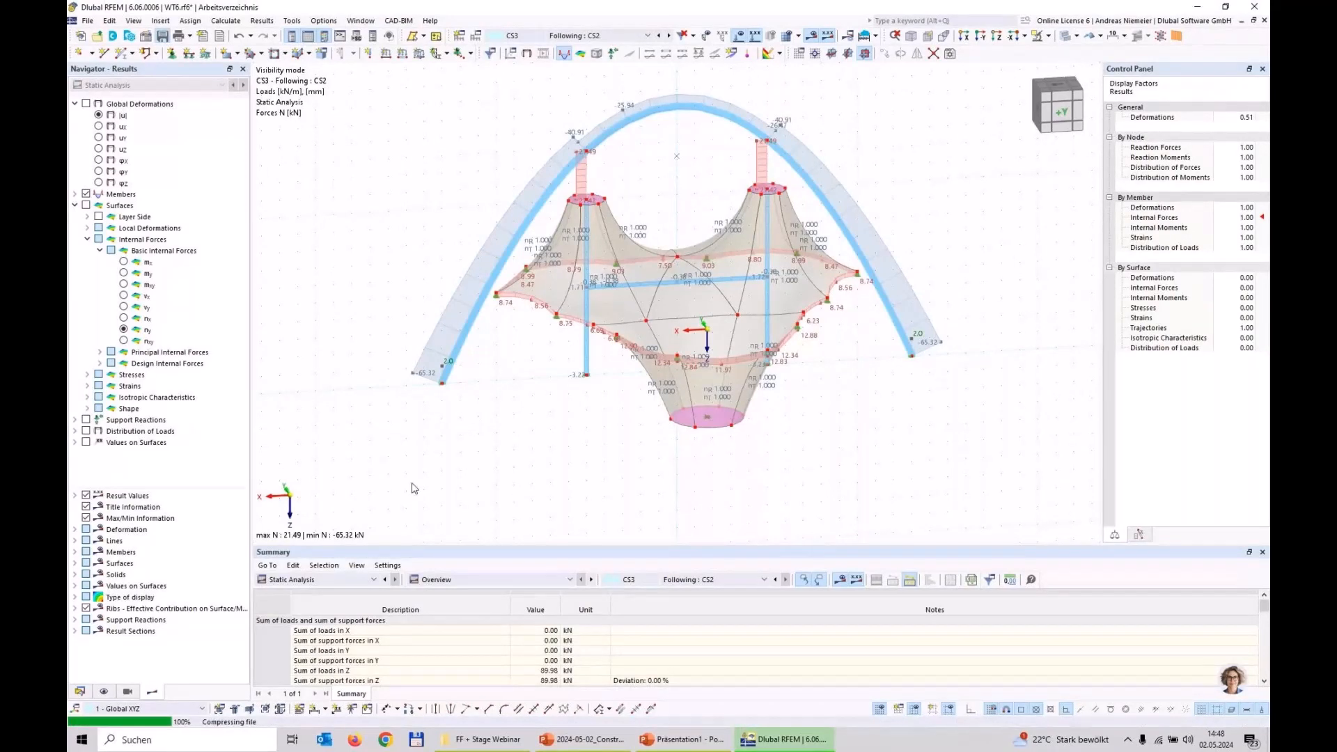
Add construction stage CS4 continuing from CS3 and deactivate the members of both masts and their horizontal crossbeam in it.
{"action": "left_click", "coordinate": [80, 691]}
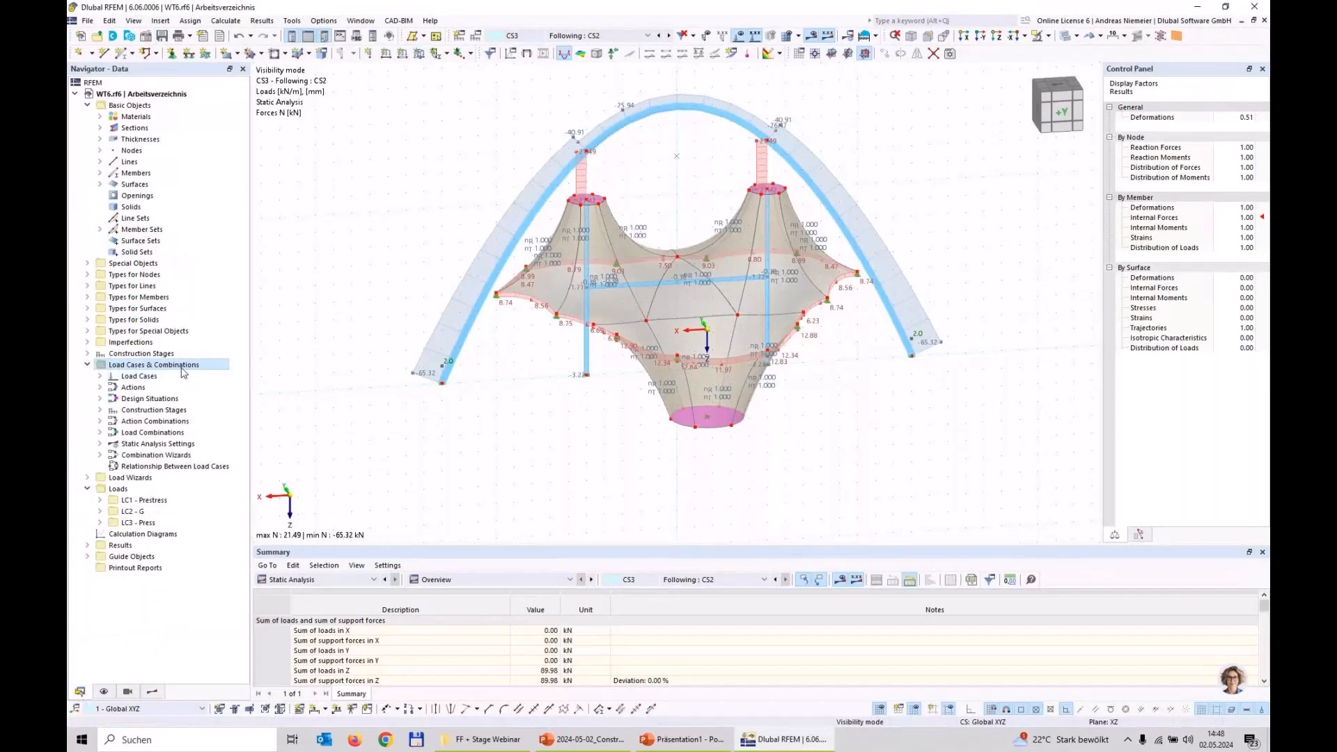
{"action": "double_click", "coordinate": [159, 354]}
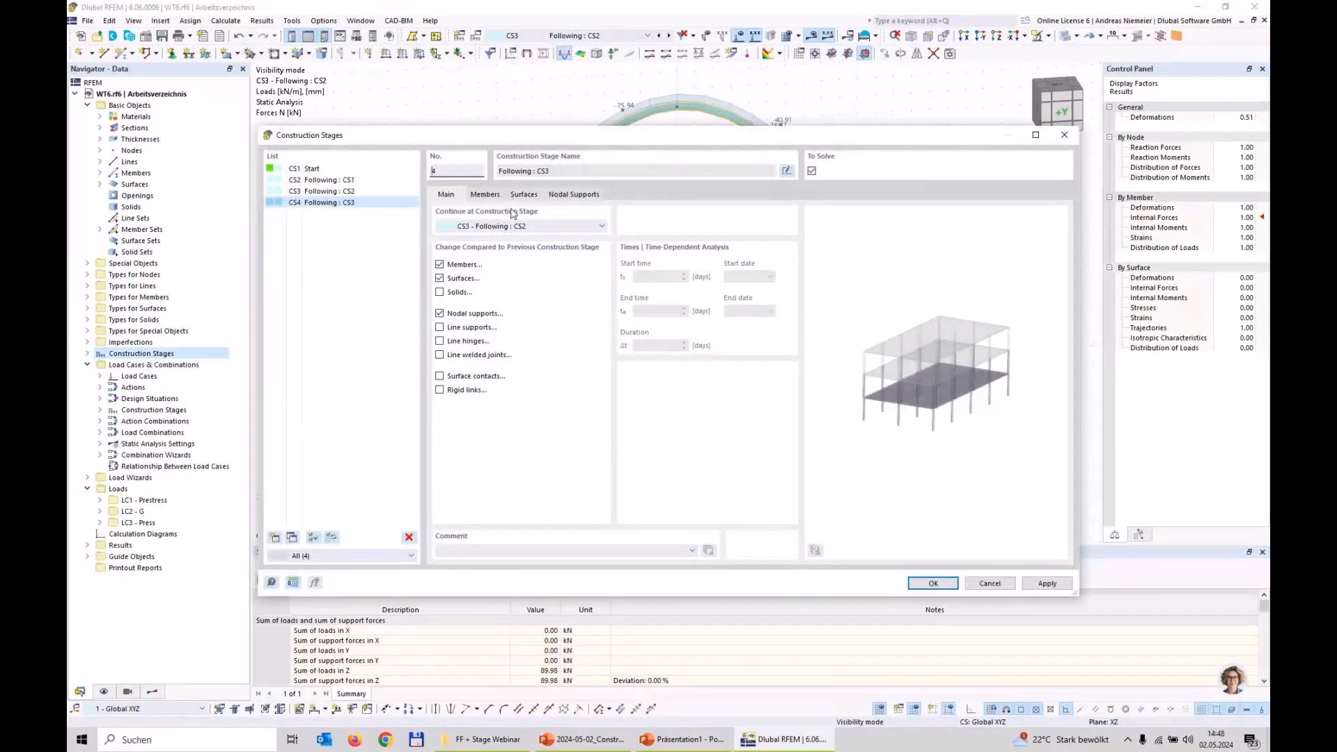
{"action": "left_click", "coordinate": [486, 195]}
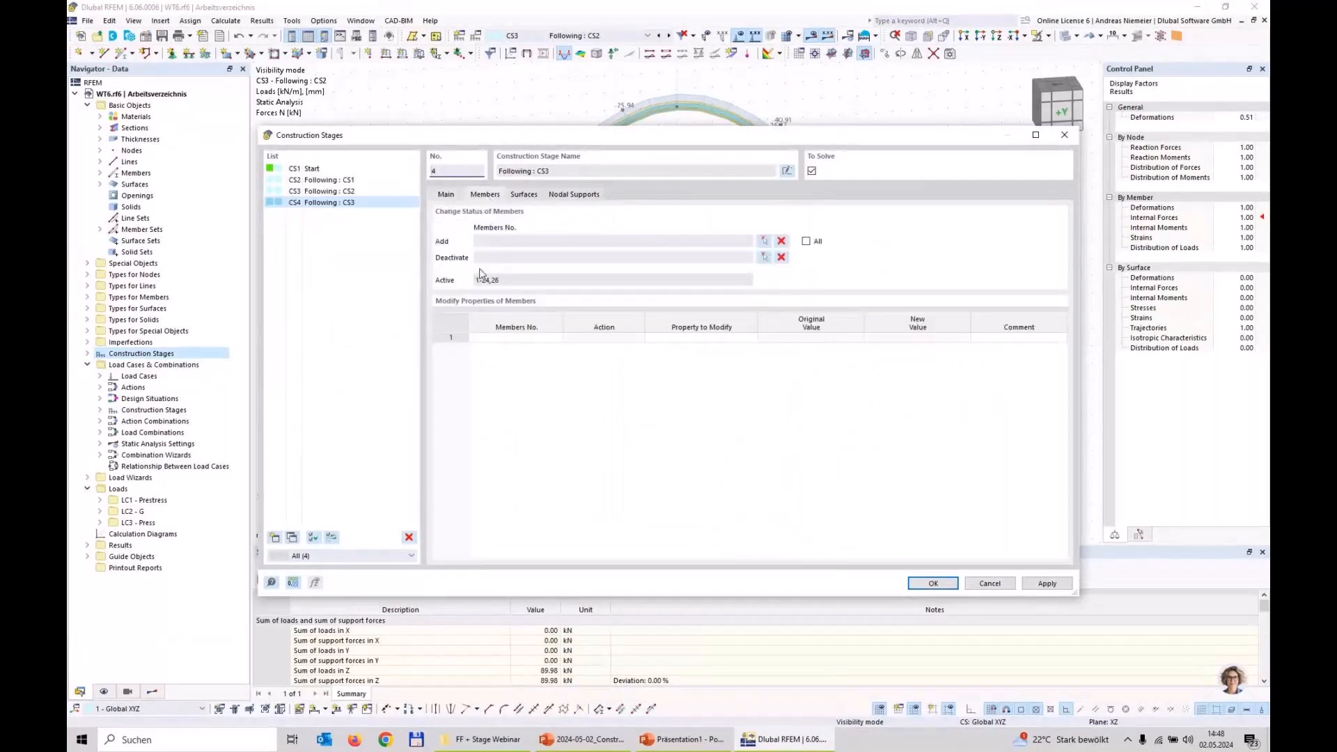
{"action": "left_click", "coordinate": [764, 259]}
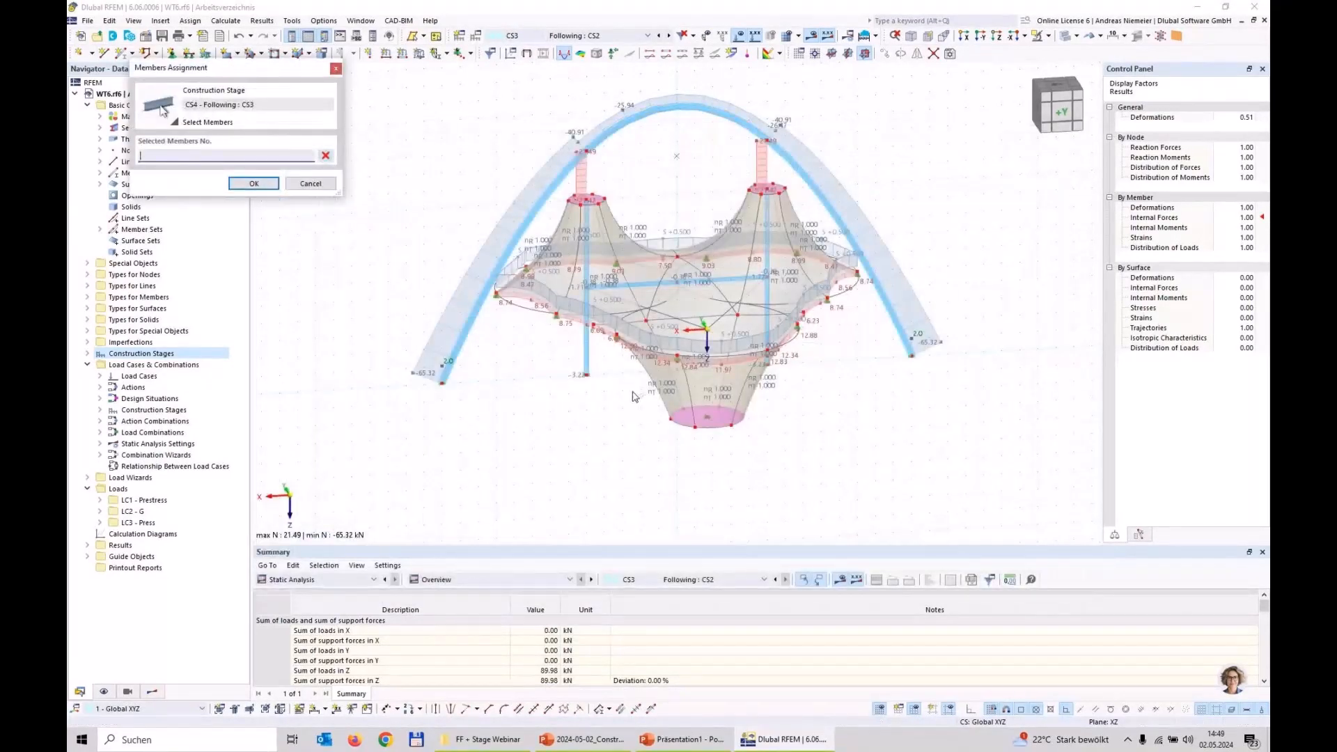
{"action": "left_click", "coordinate": [586, 342]}
{"action": "left_click", "coordinate": [586, 251]}
{"action": "left_click", "coordinate": [648, 284]}
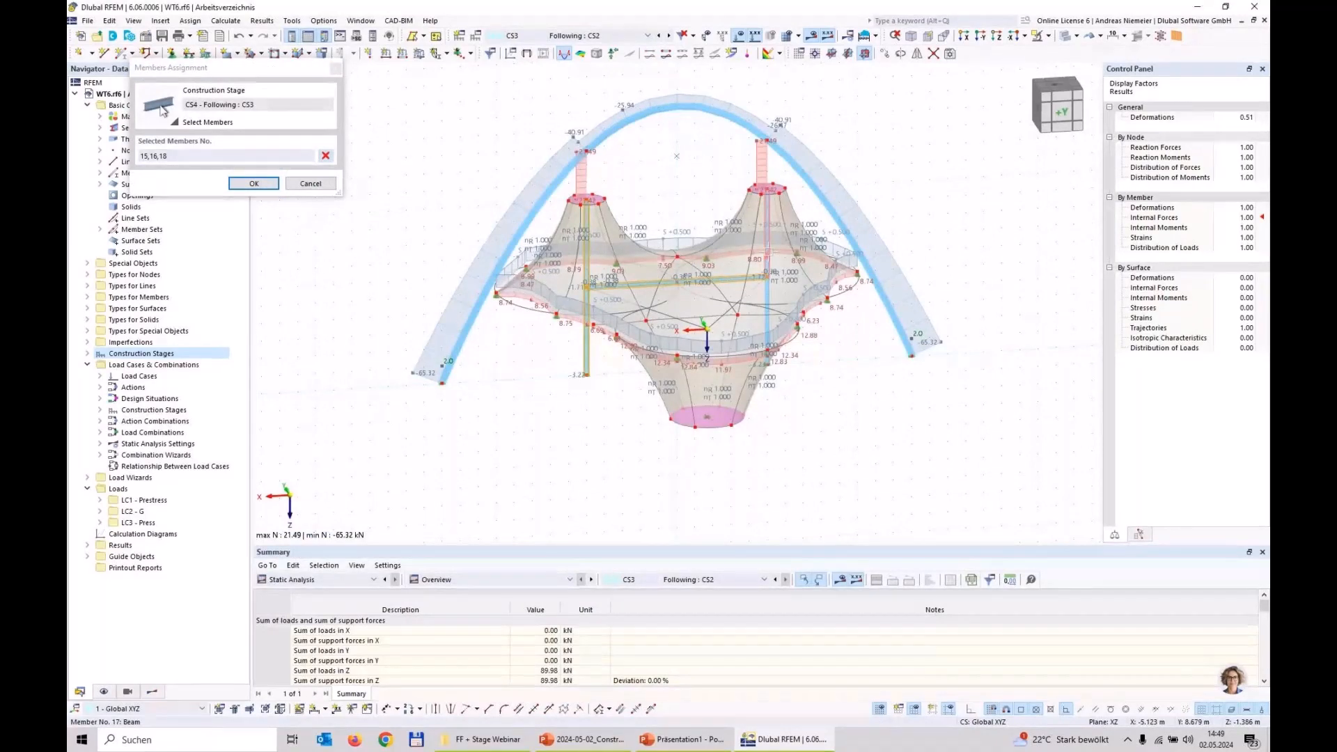
{"action": "left_click", "coordinate": [254, 183]}
Try to deactivate the nodal supports at the mast bases in CS4, and accept the construction stage definition.
{"action": "left_click", "coordinate": [575, 195]}
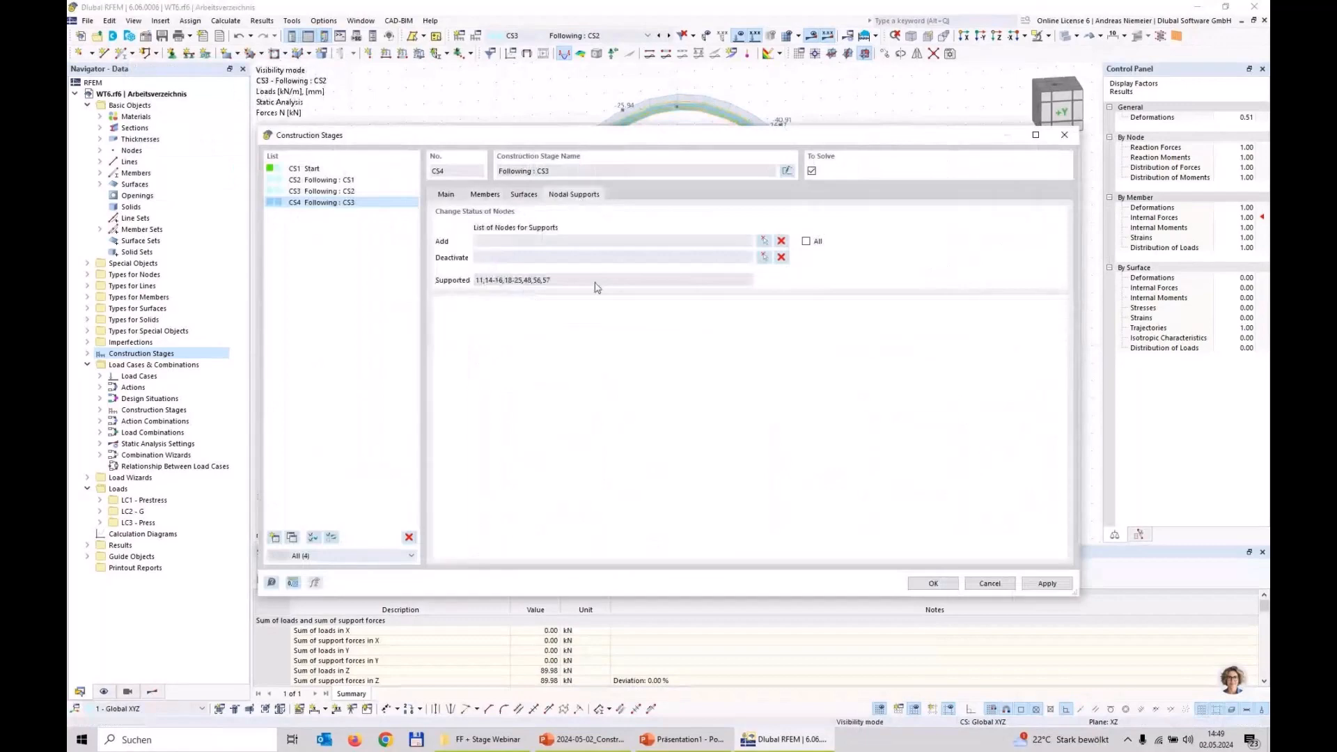
{"action": "left_click", "coordinate": [762, 259]}
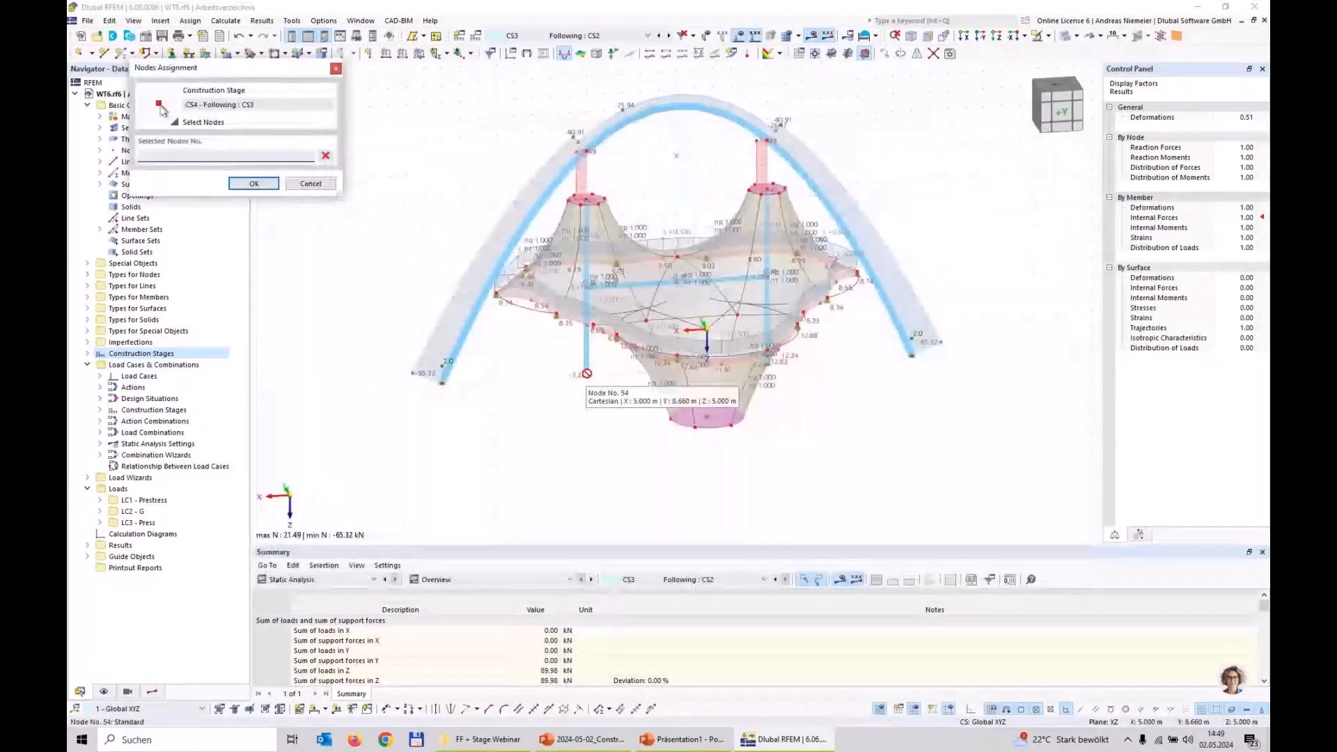
{"action": "left_click", "coordinate": [254, 183]}
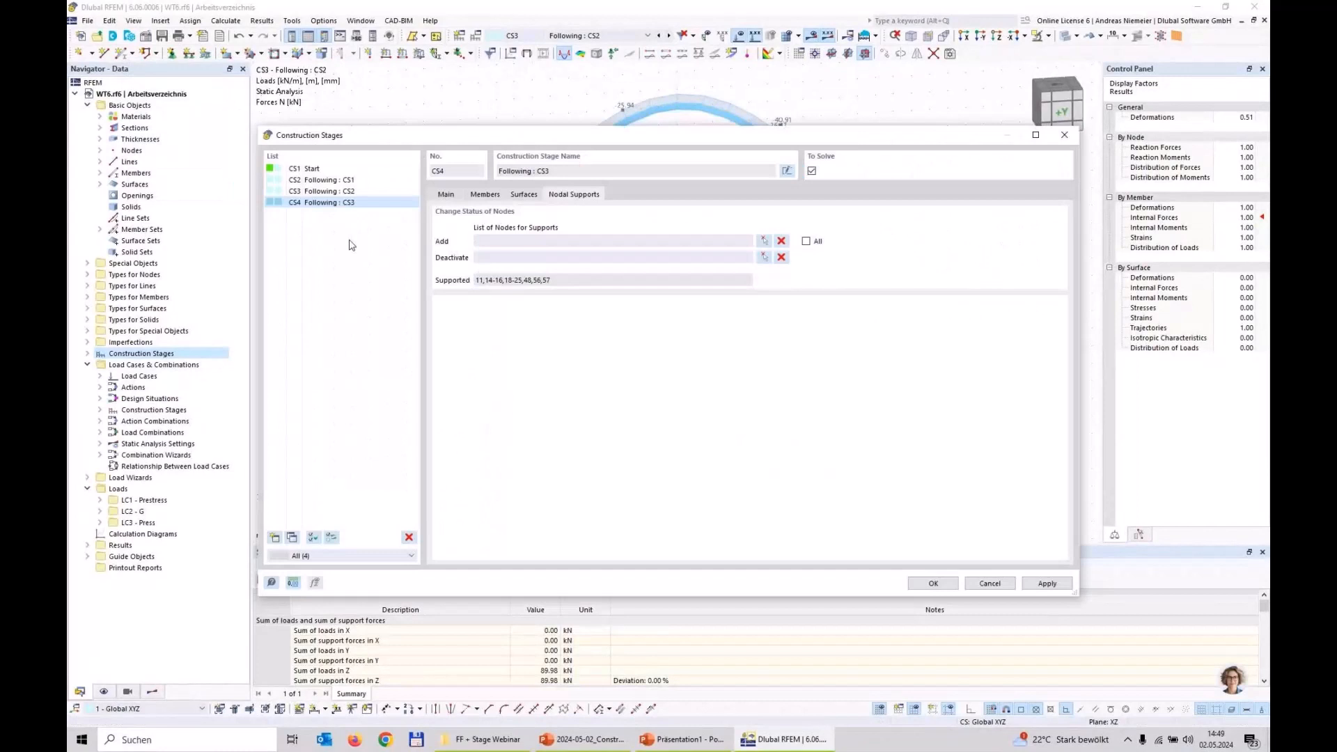
{"action": "left_click", "coordinate": [937, 584]}
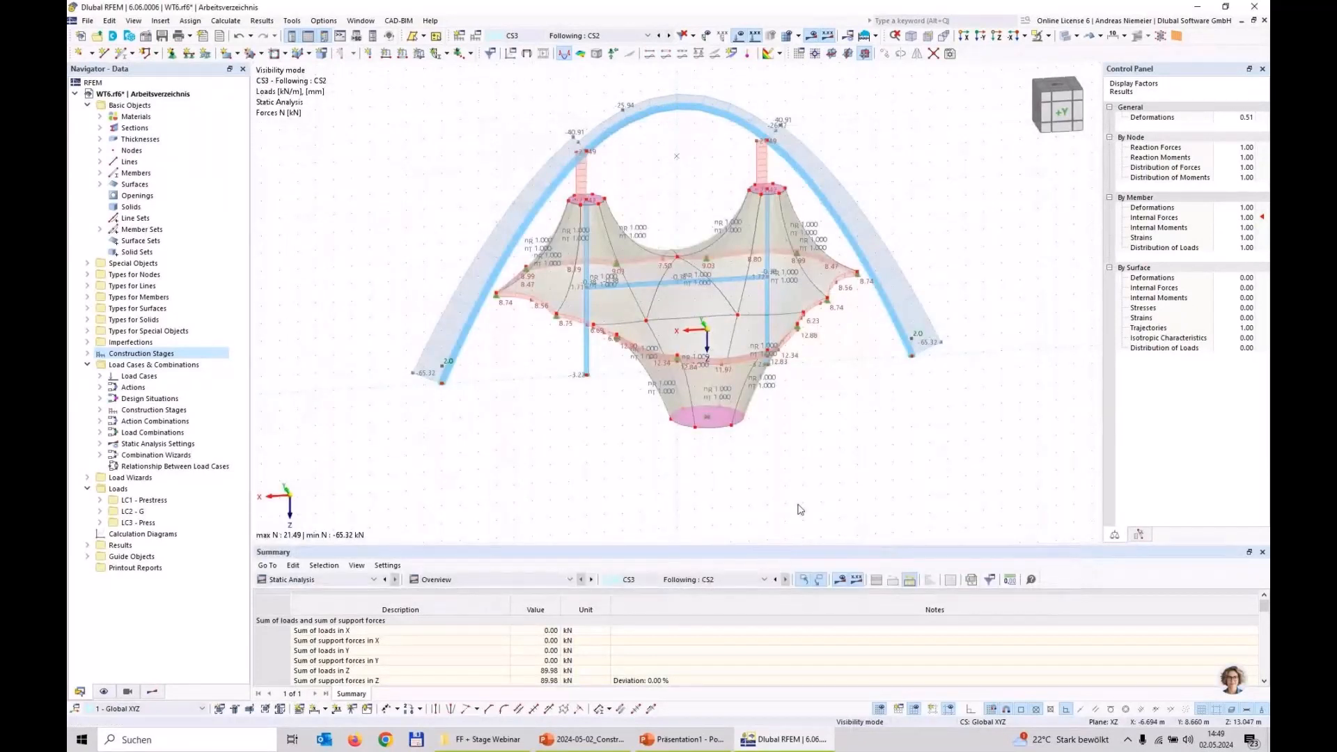
Make construction stage CS4 the current one and calculate its results.
{"action": "left_click", "coordinate": [604, 36]}
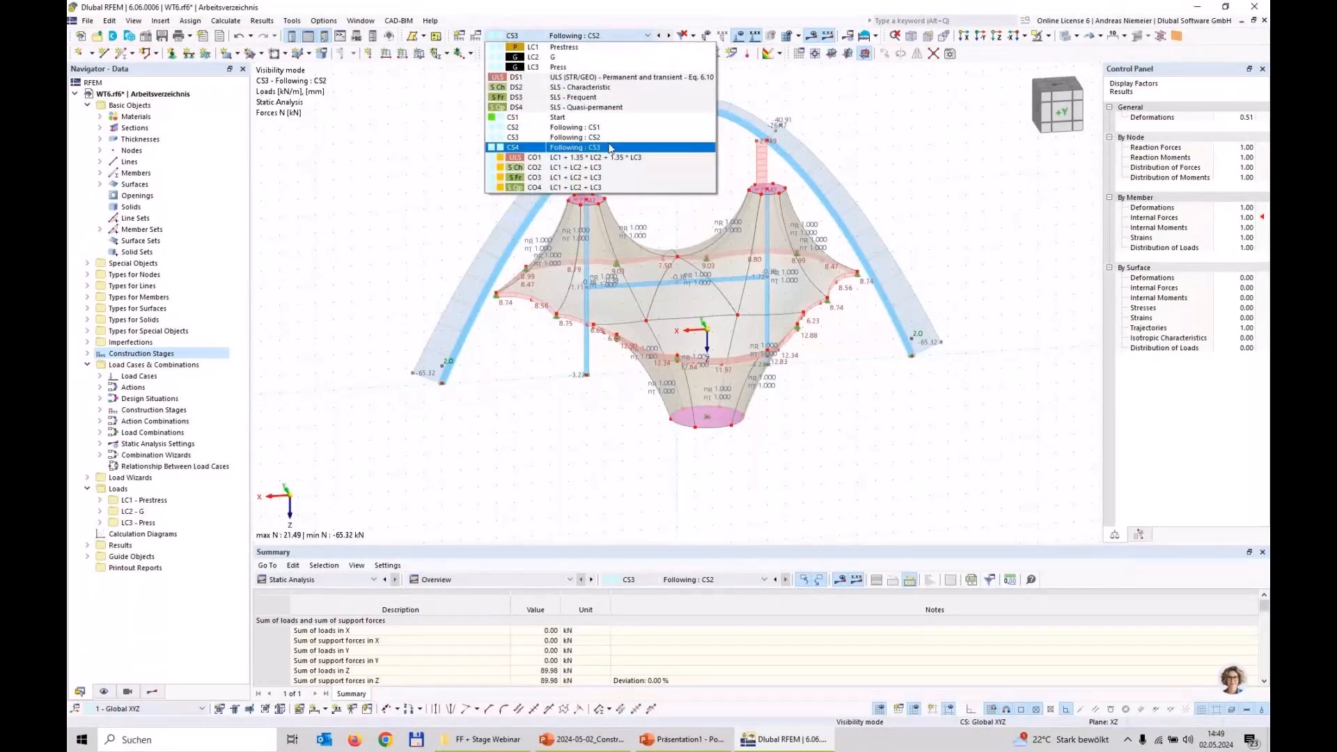
{"action": "left_click", "coordinate": [610, 147]}
{"action": "left_click", "coordinate": [811, 35]}
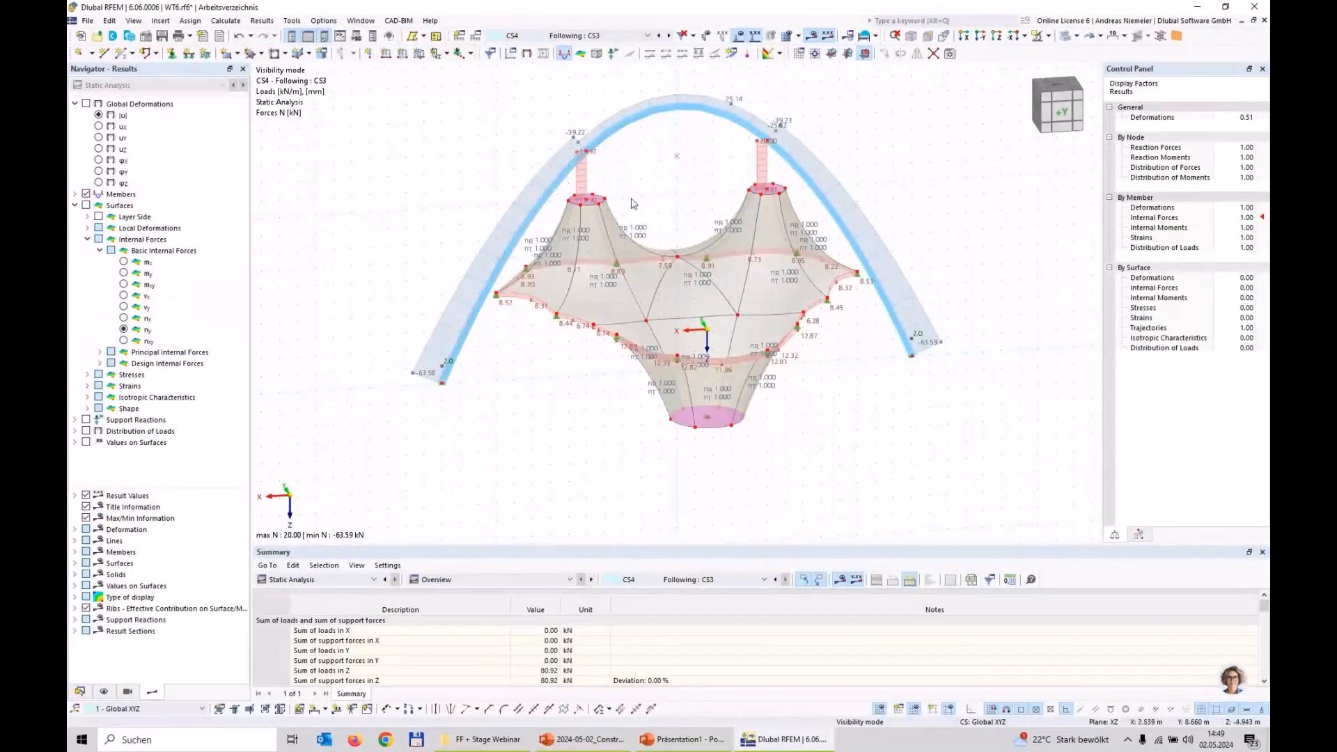
Examine the membrane's surface axial forces nx and ny for CS4, together with their colour scale.
{"action": "middle_click_drag", "start_coordinate": [712, 300], "coordinate": [644, 409], "text": "ctrl"}
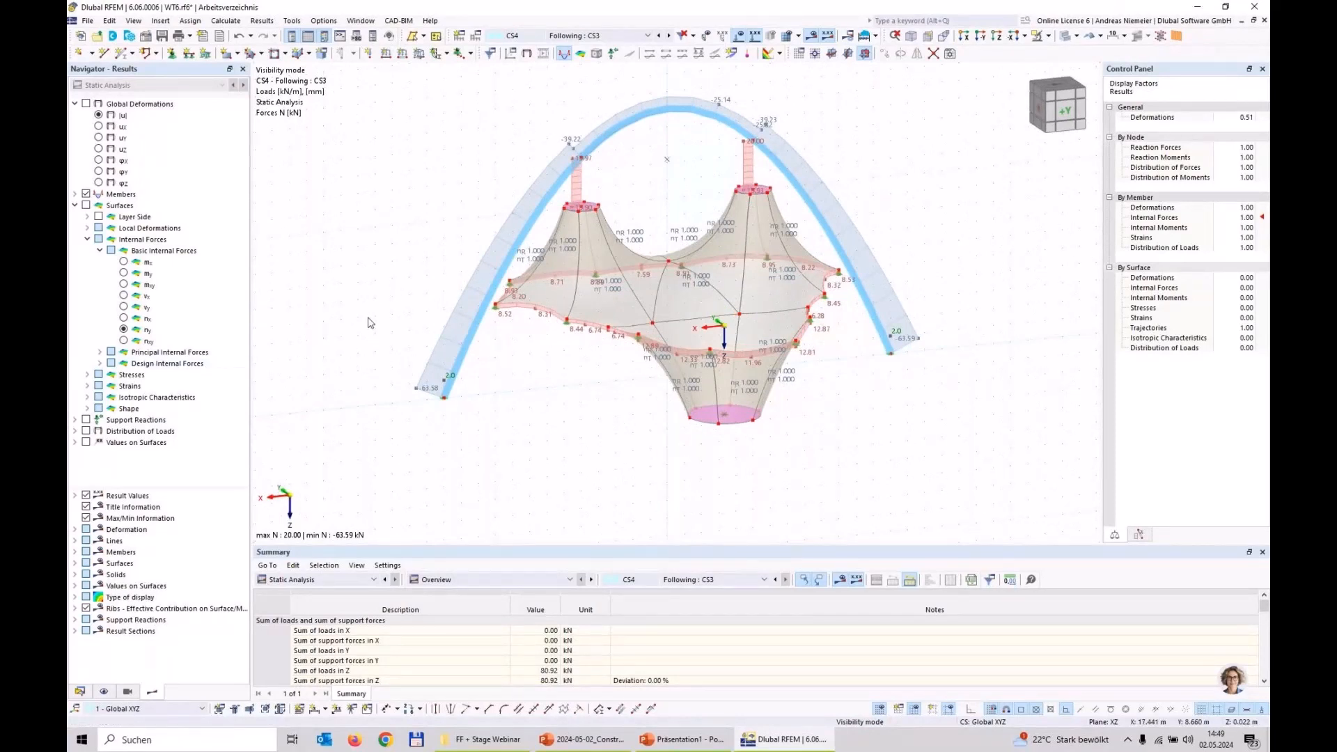
{"action": "left_click", "coordinate": [128, 321]}
{"action": "left_click", "coordinate": [1115, 536]}
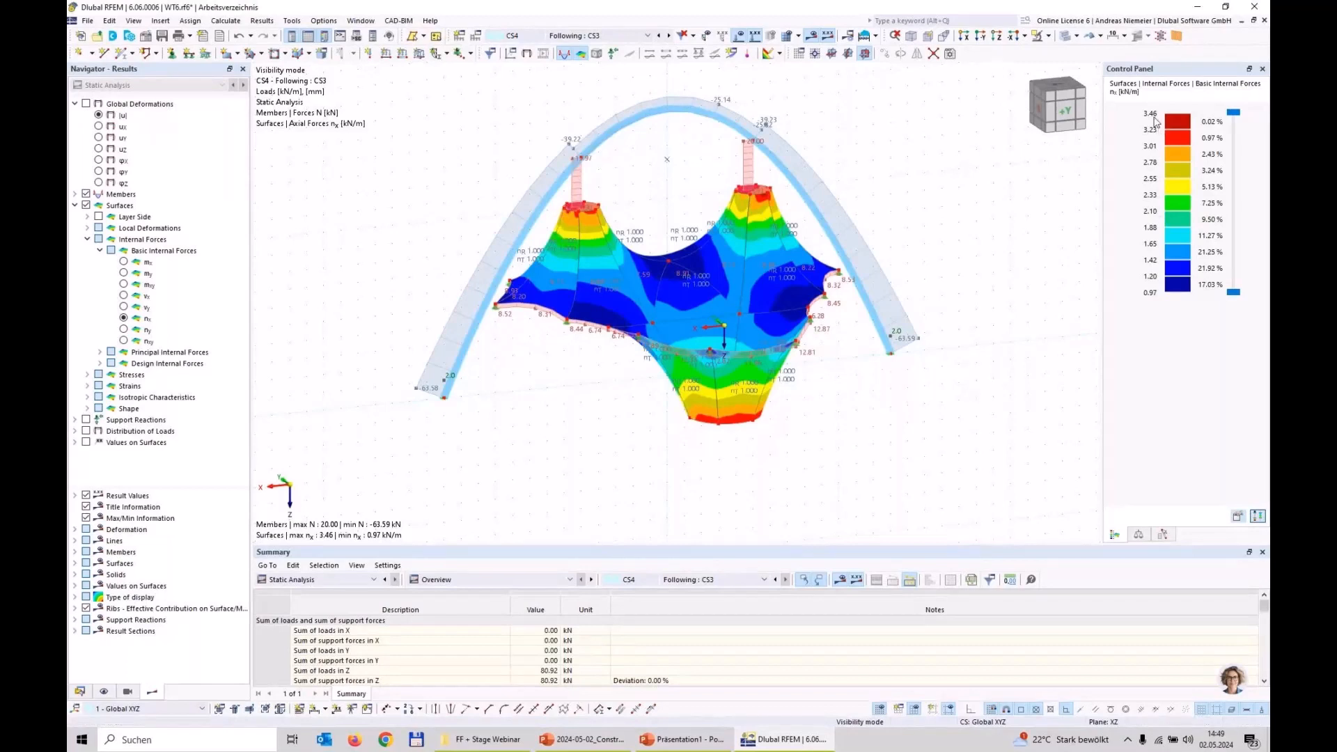
{"action": "left_click", "coordinate": [124, 330]}
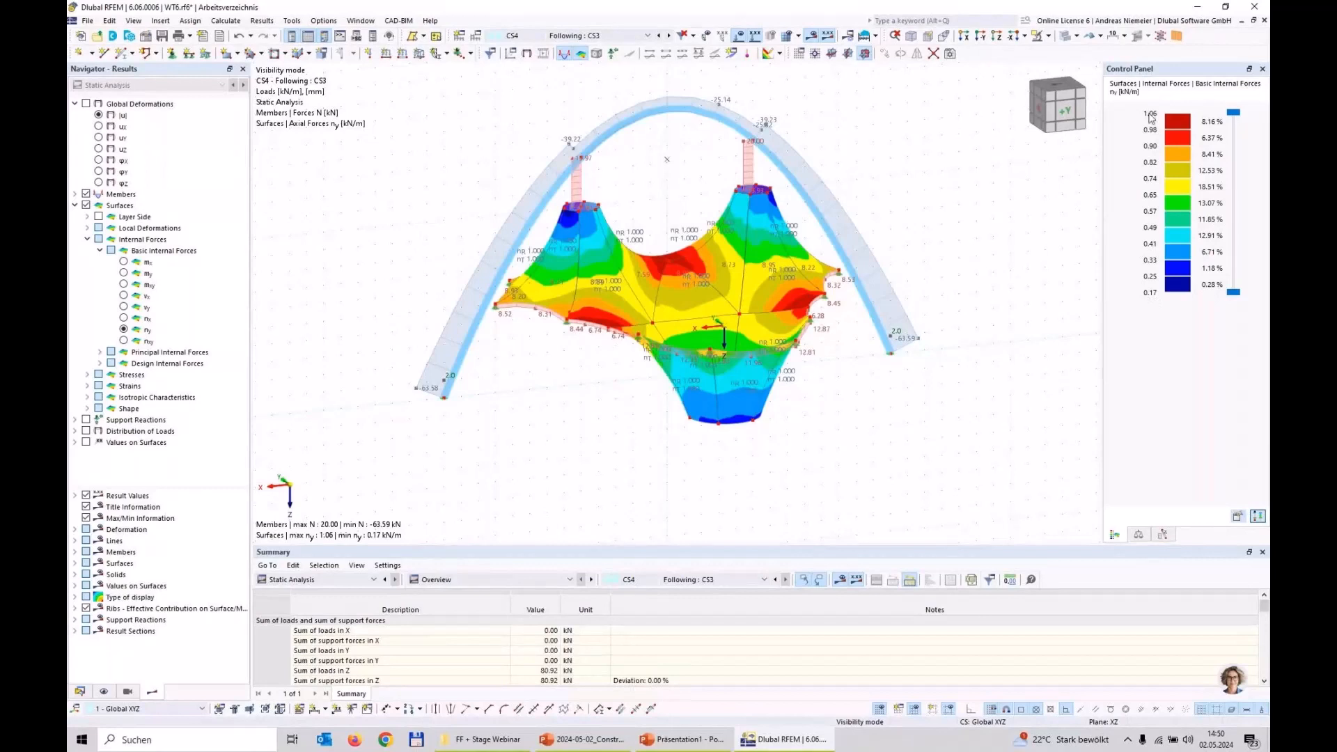
{"action": "middle_click_drag", "start_coordinate": [801, 429], "coordinate": [786, 403], "text": "ctrl"}
{"action": "scroll", "coordinate": [785, 403], "scroll_direction": "up", "scroll_amount": 1}
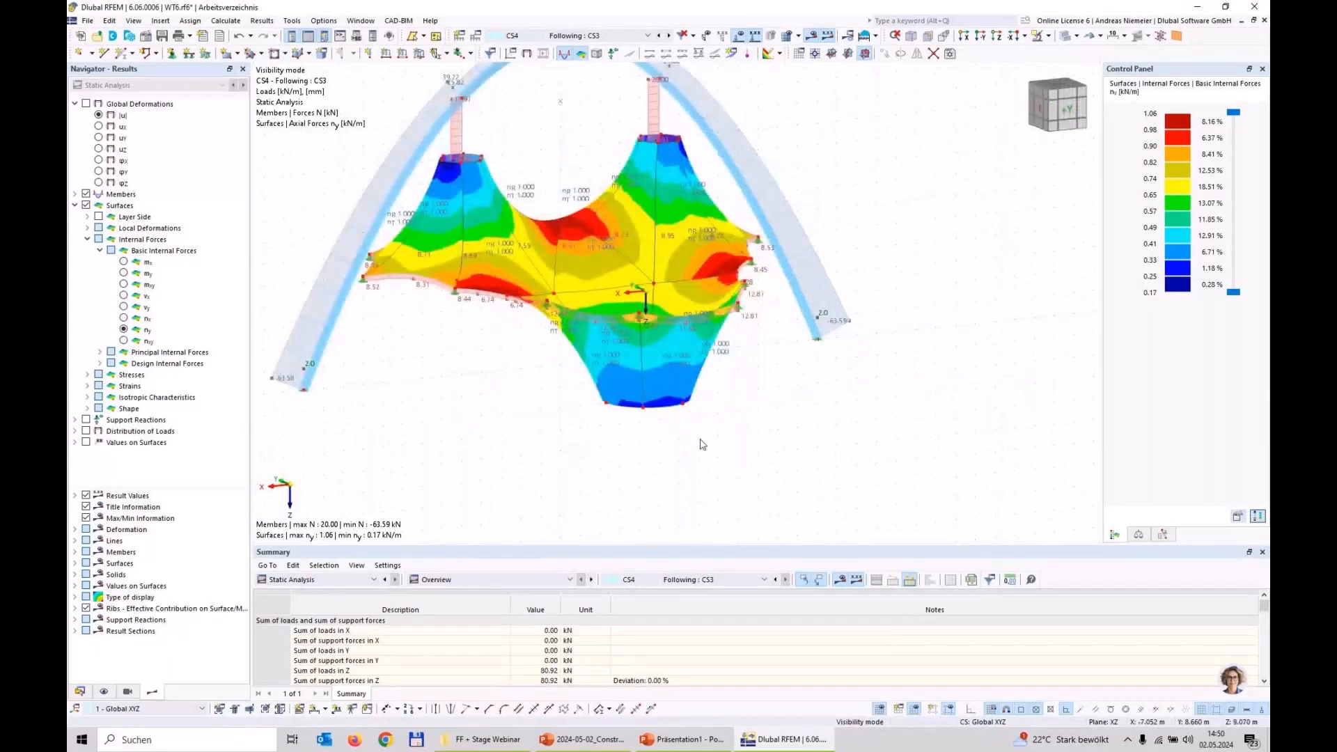
{"action": "scroll", "coordinate": [702, 444], "scroll_direction": "down", "scroll_amount": 2}
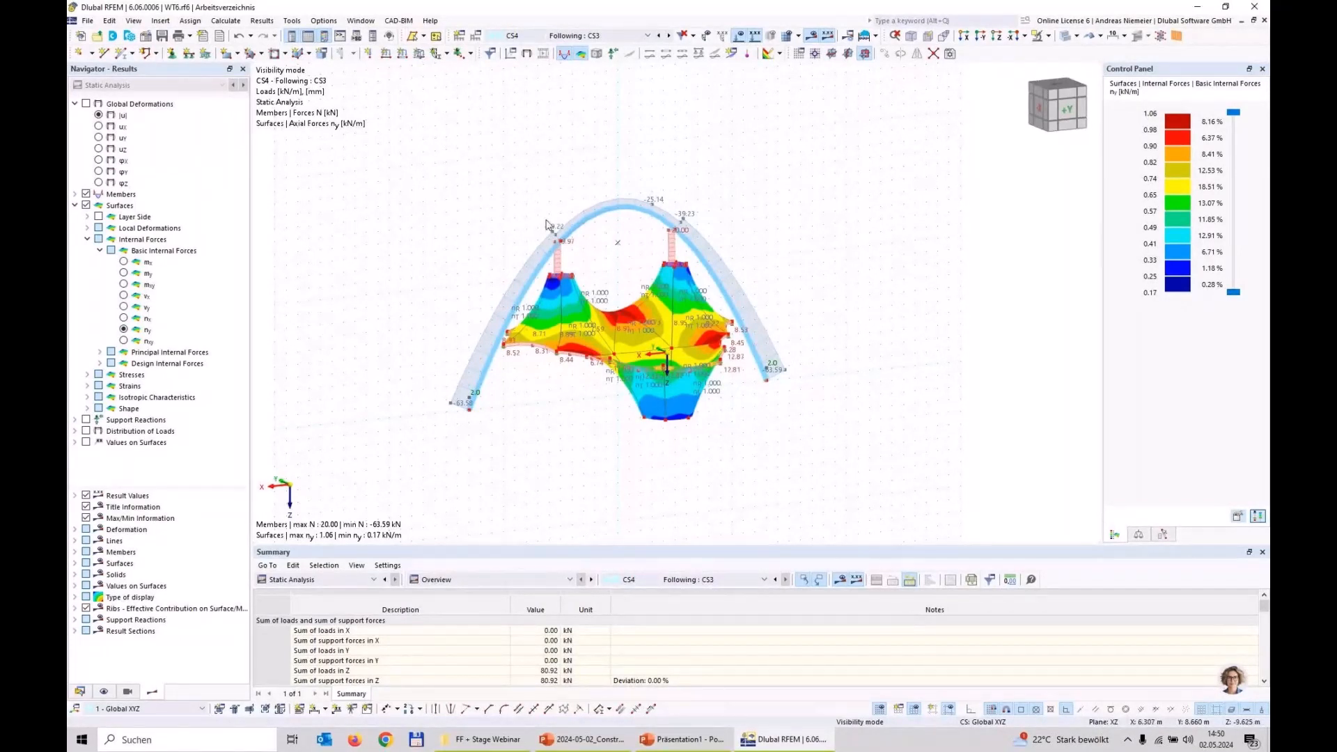
{"action": "middle_click_drag", "start_coordinate": [499, 207], "coordinate": [482, 208]}
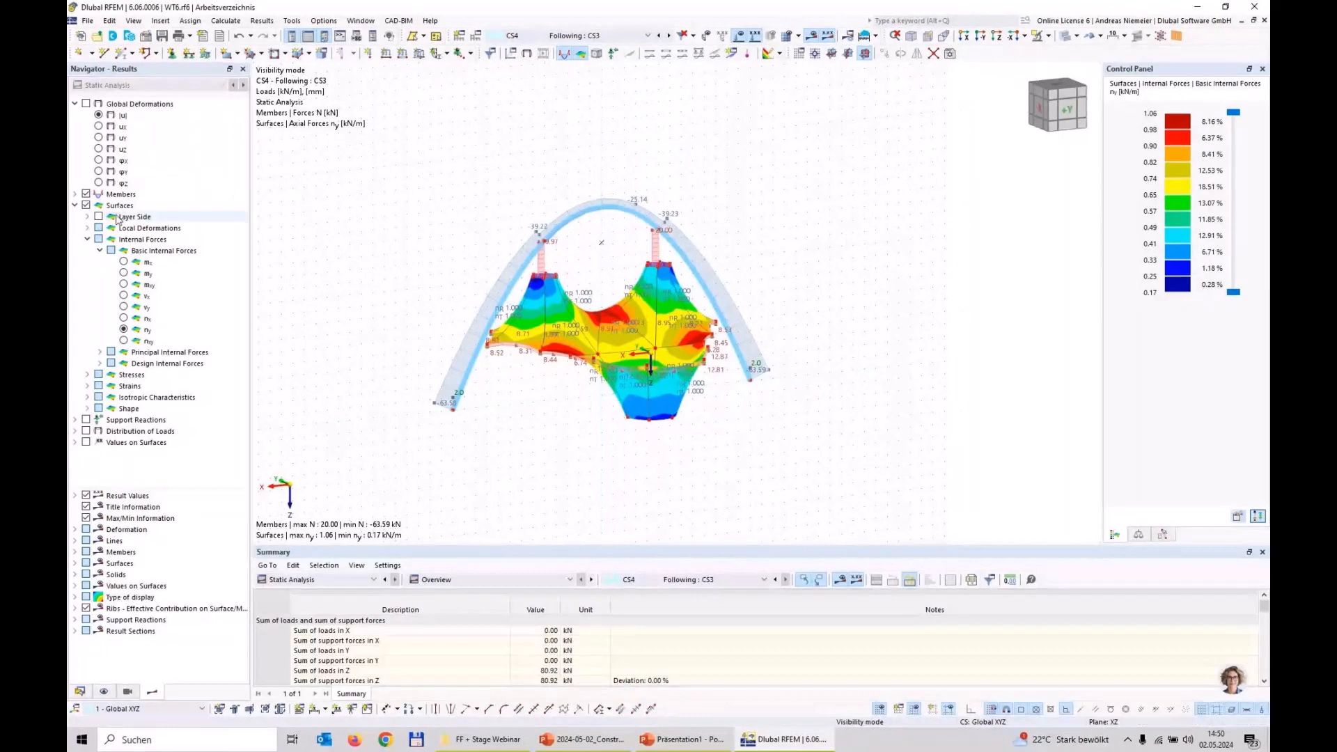
Hide the surface and member force results and examine the contour lines of the membrane's shape for CS4.
{"action": "left_click", "coordinate": [87, 207]}
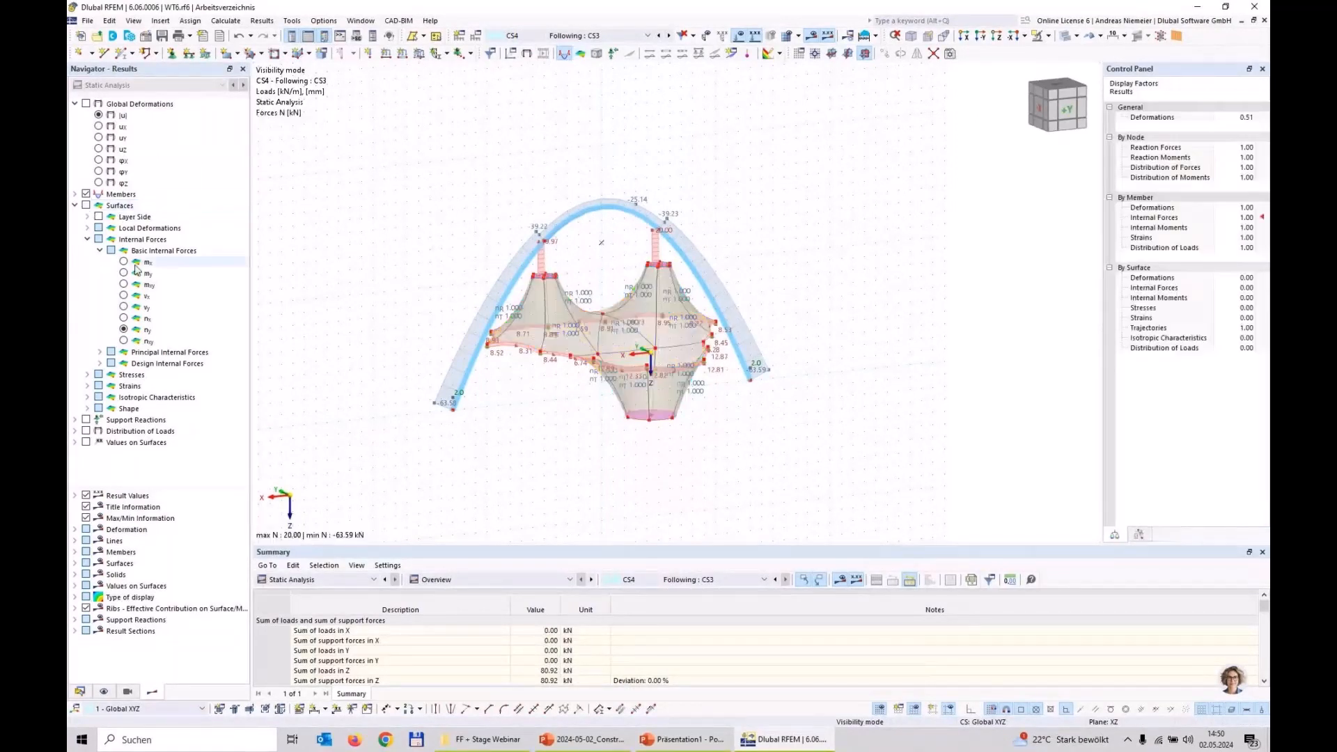
{"action": "left_click", "coordinate": [87, 194]}
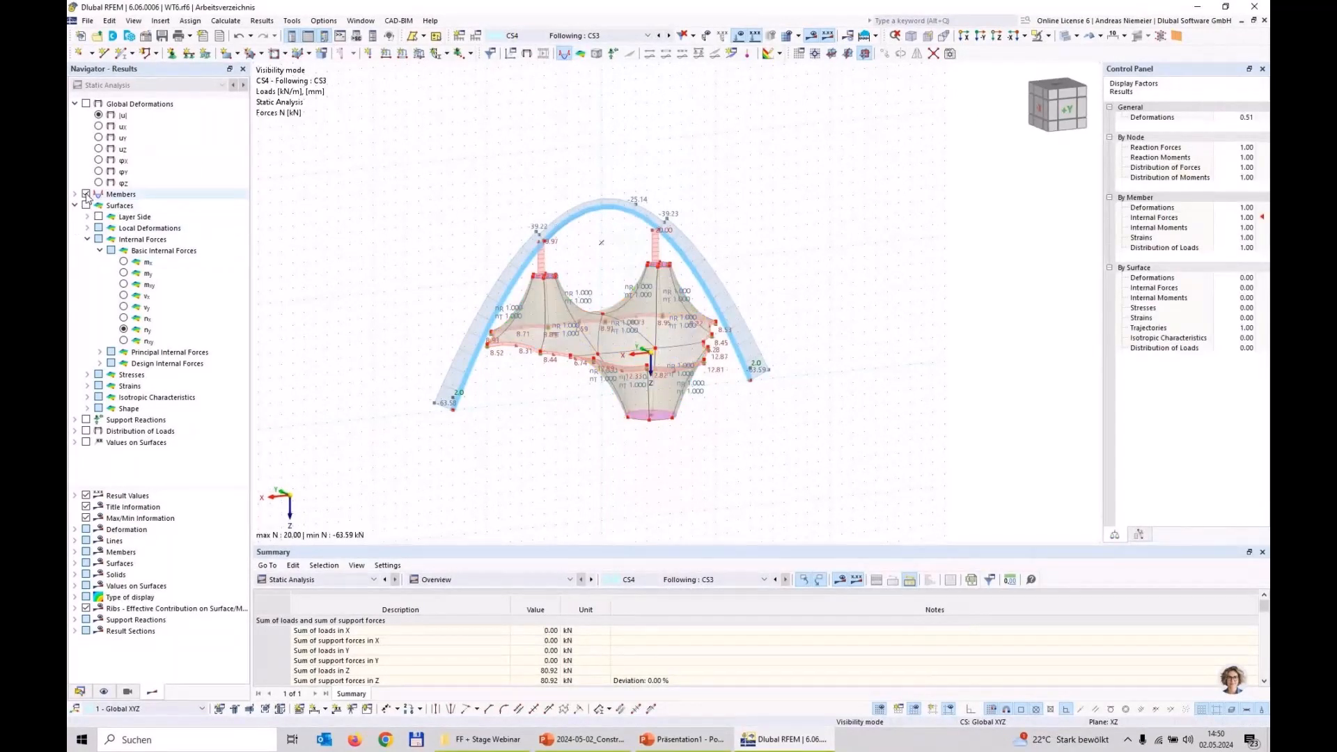
{"action": "left_click", "coordinate": [87, 409]}
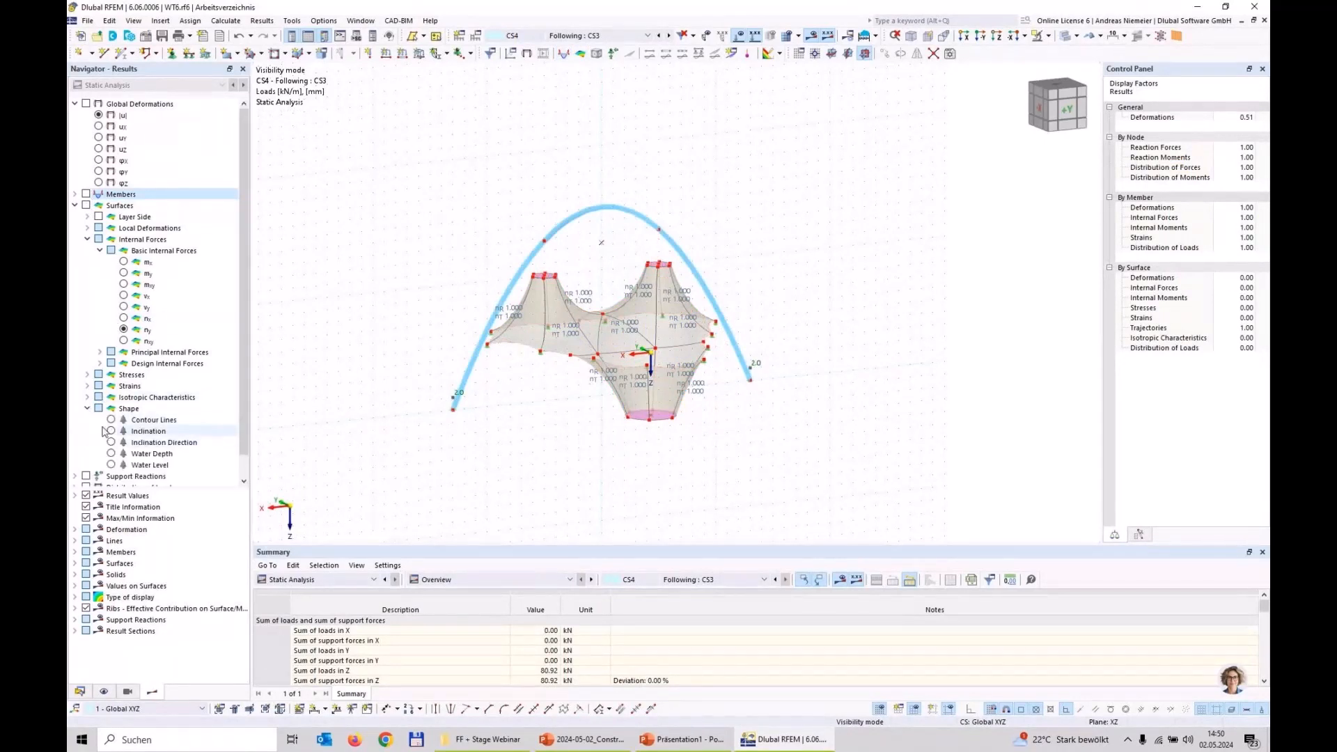
{"action": "left_click", "coordinate": [110, 420]}
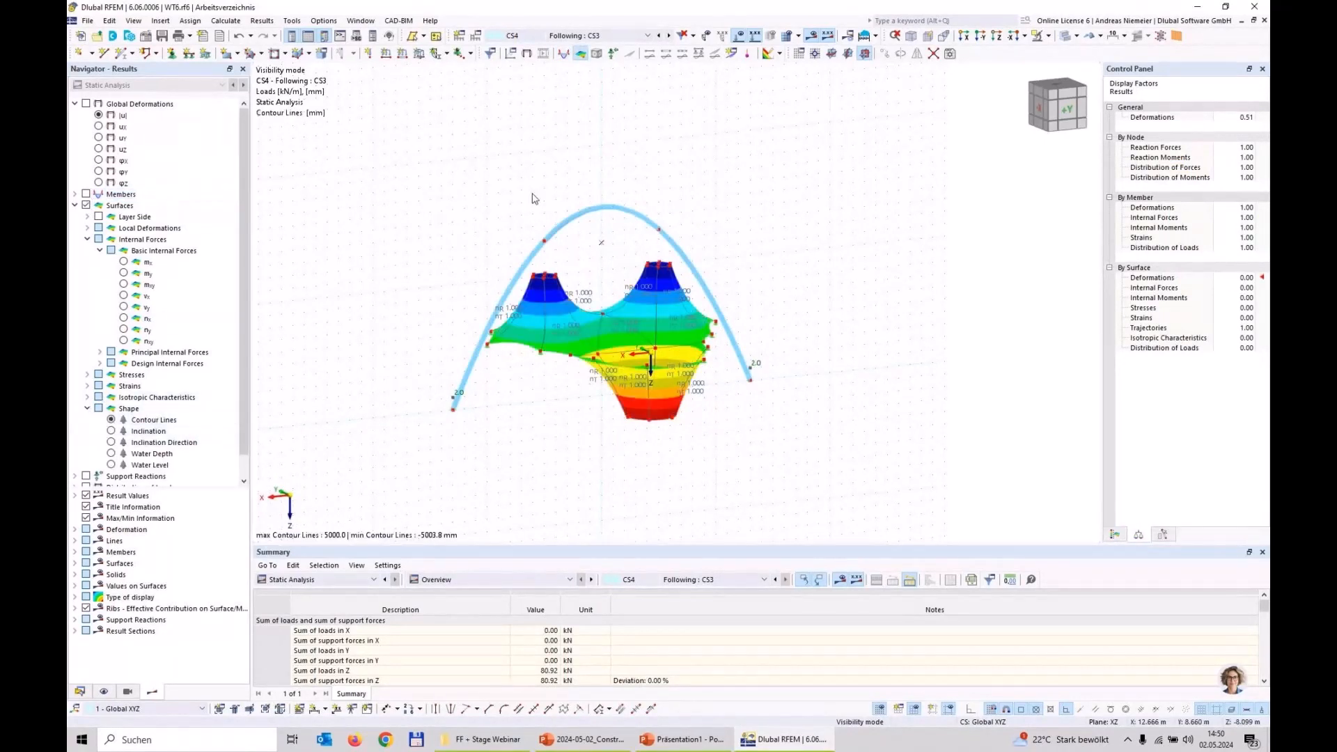
{"action": "middle_click_drag", "start_coordinate": [461, 247], "coordinate": [513, 257]}
{"action": "scroll", "coordinate": [623, 361], "scroll_direction": "up", "scroll_amount": 4}
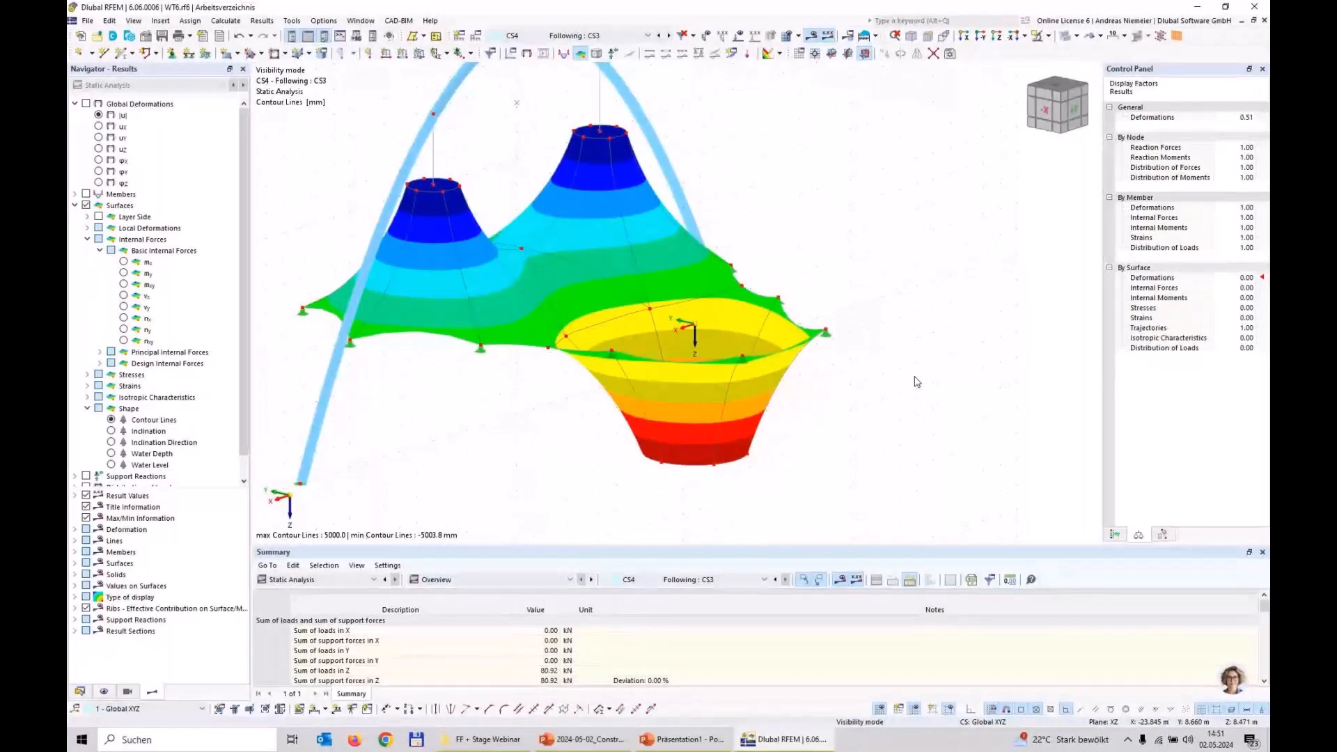
Create load case LC4 named Rain with the action category Snow/Ice loads - H <= 1000 m.
{"action": "scroll", "coordinate": [563, 258], "scroll_direction": "down", "scroll_amount": 3}
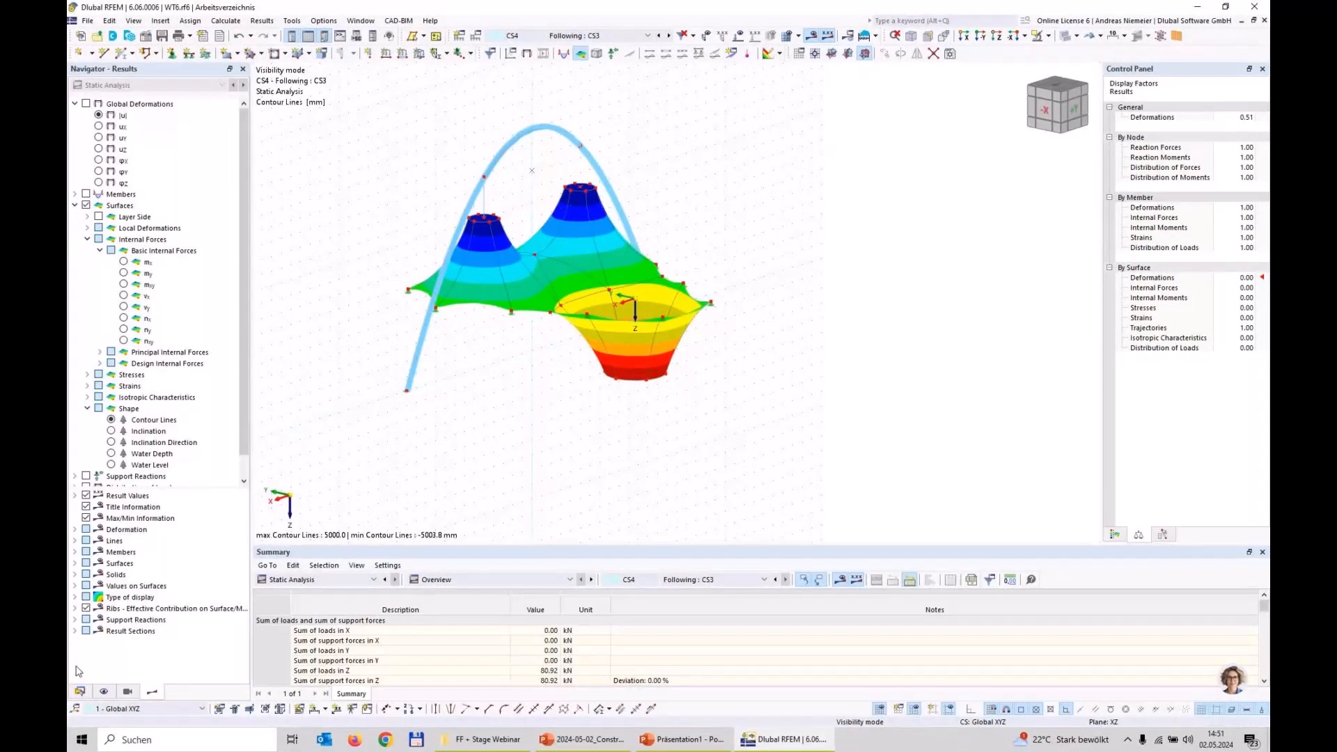
{"action": "left_click", "coordinate": [79, 691]}
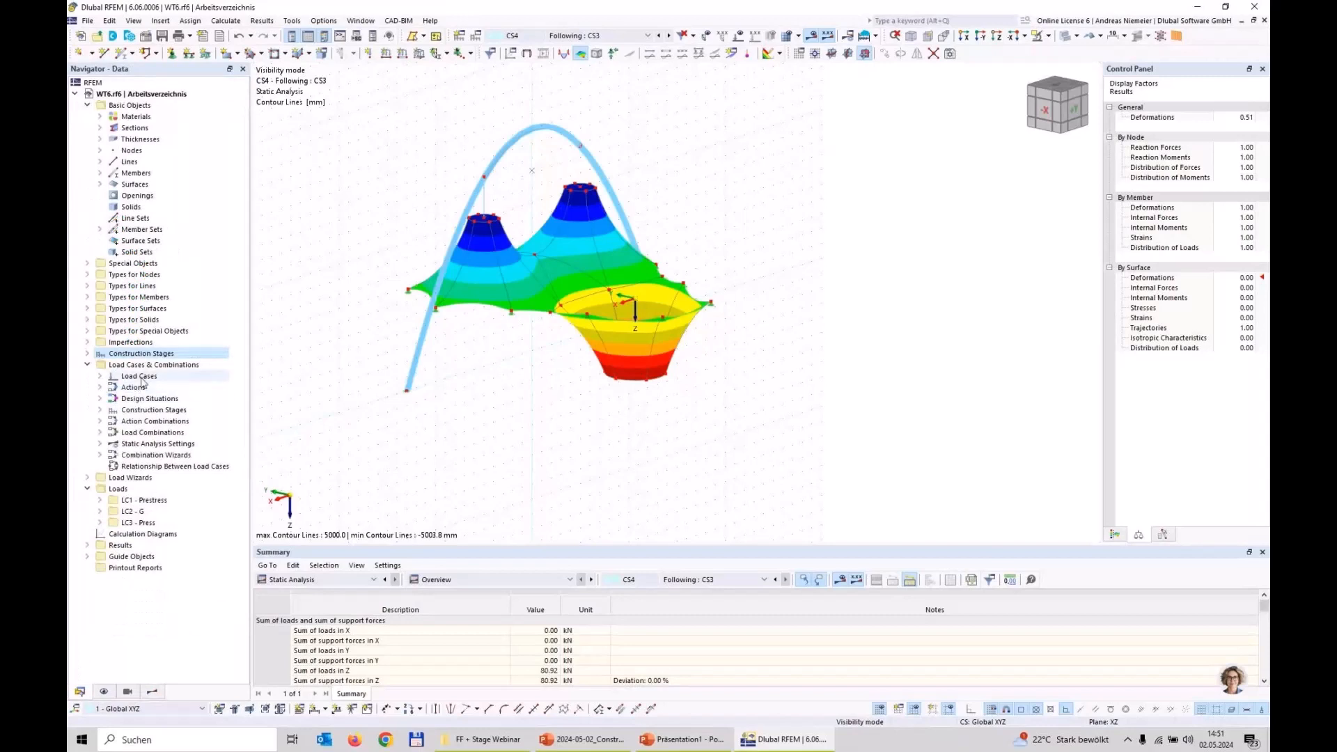
{"action": "right_click", "coordinate": [140, 376]}
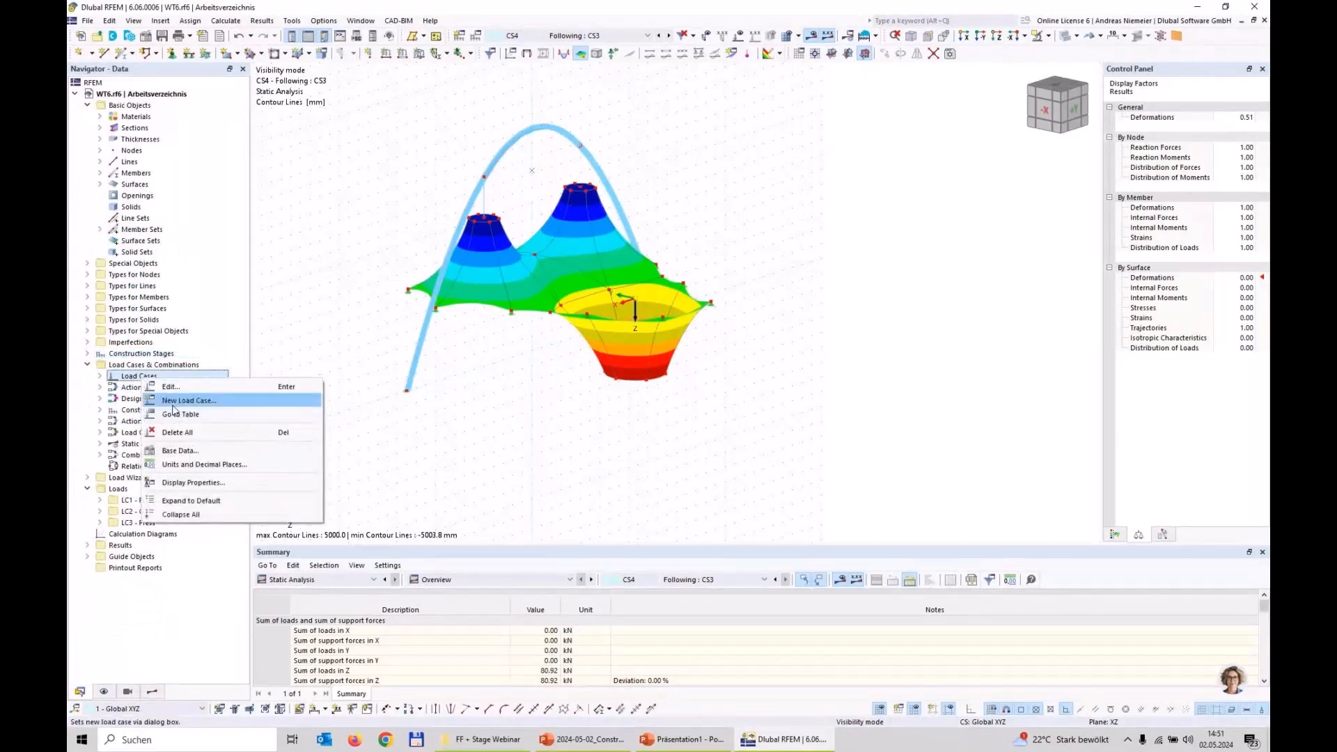
{"action": "left_click", "coordinate": [173, 405]}
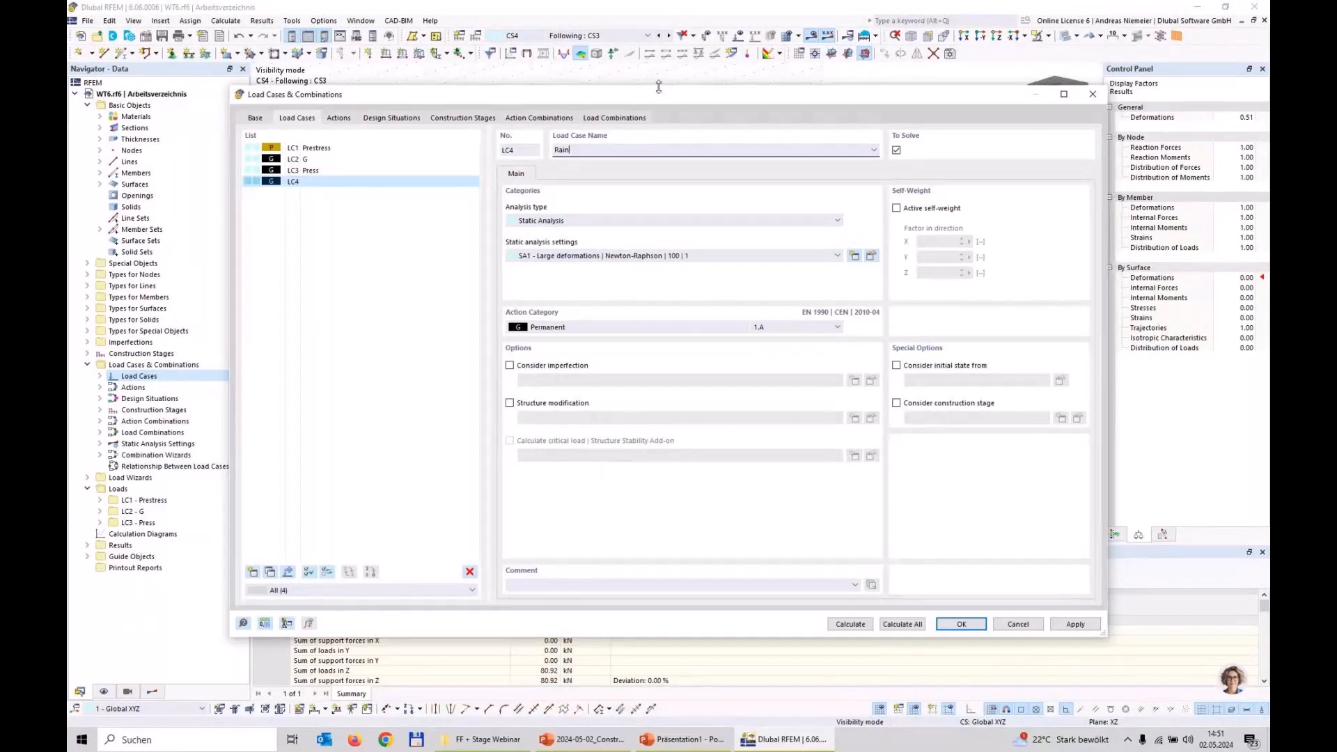
{"action": "left_click", "coordinate": [662, 327]}
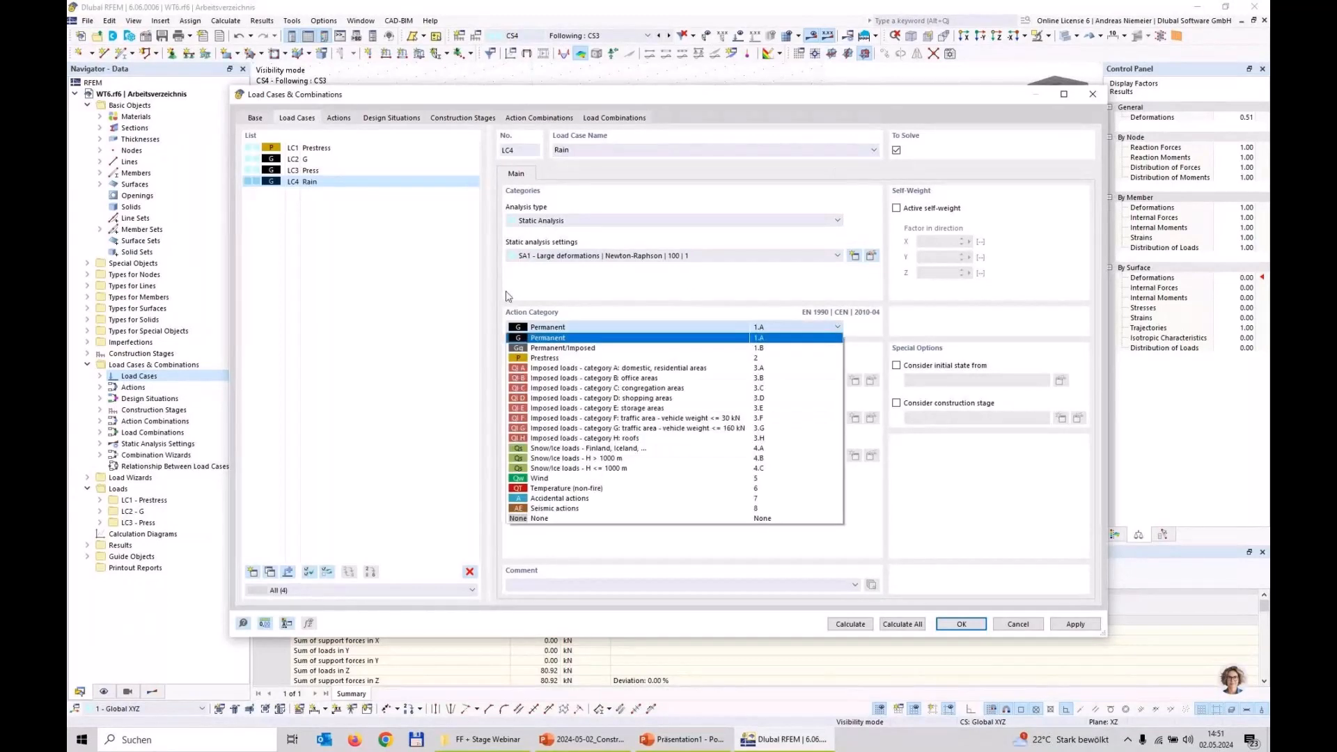
{"action": "left_click", "coordinate": [624, 468]}
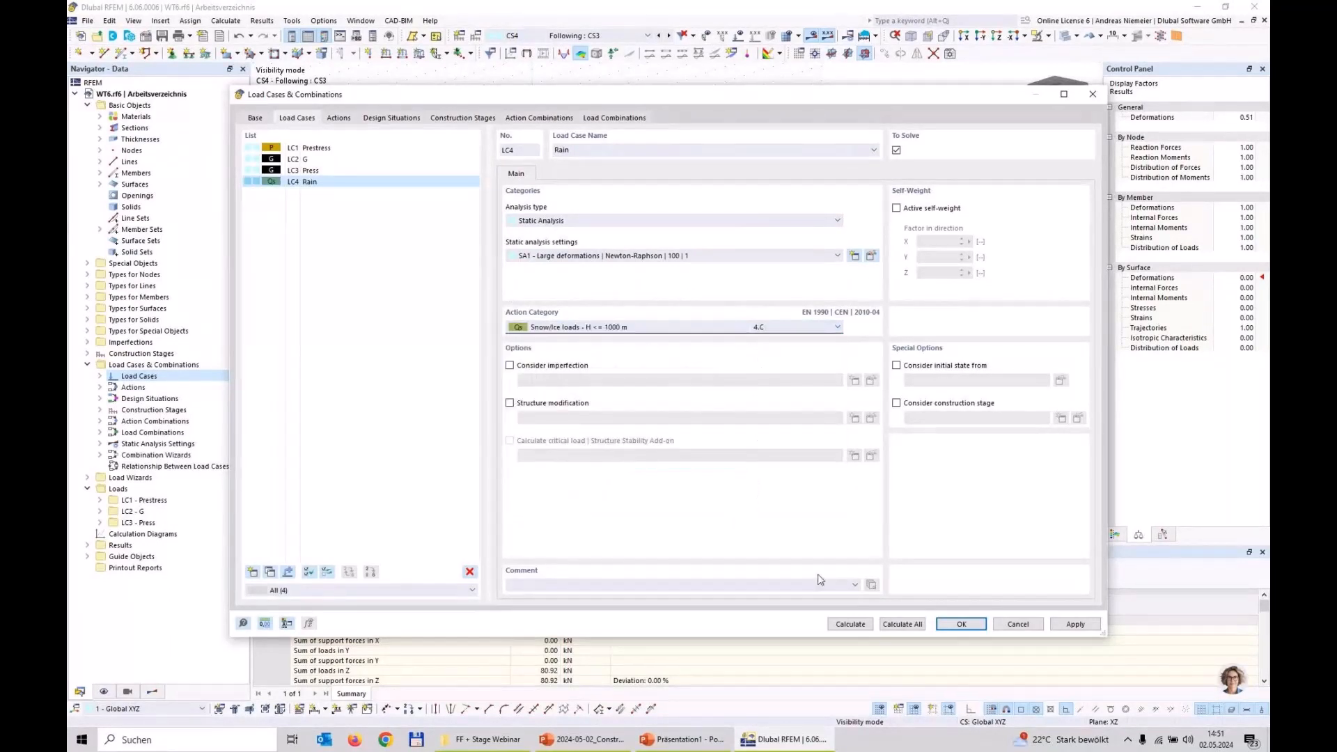
{"action": "left_click", "coordinate": [961, 624]}
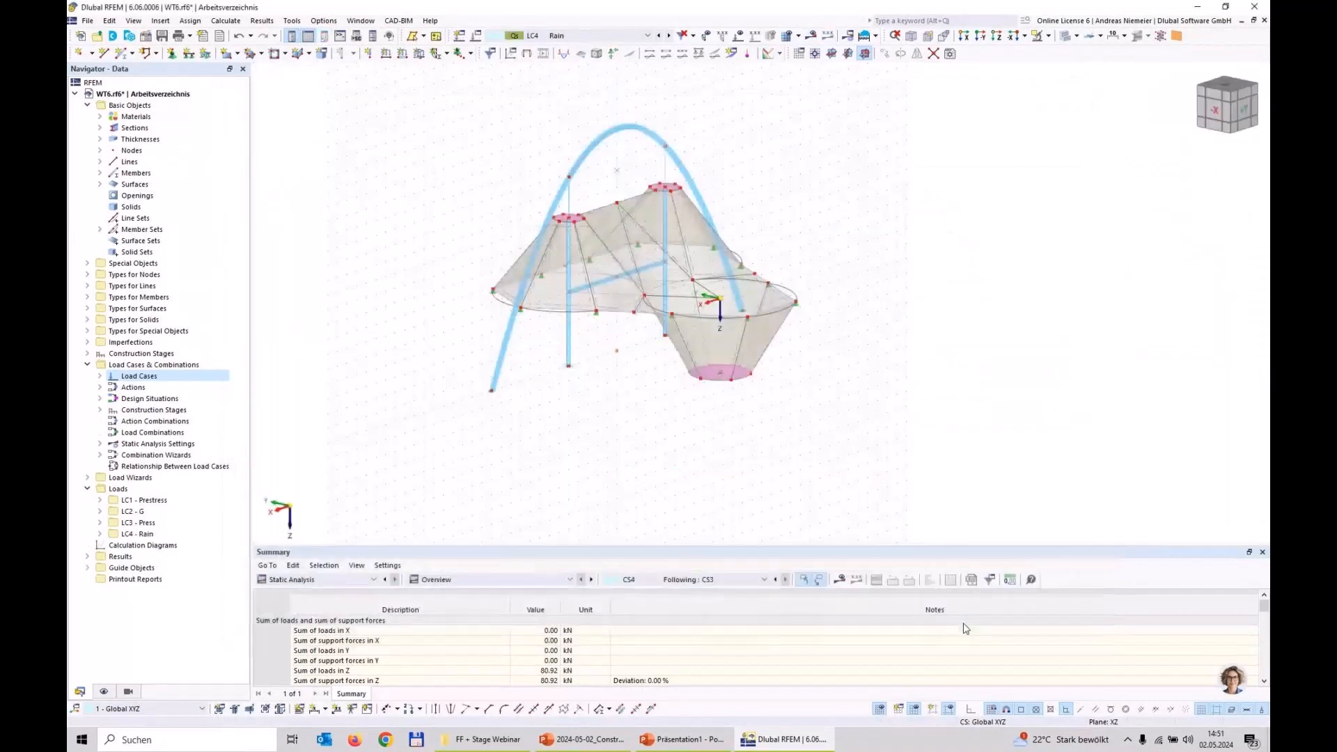
Create a continuous surface set from all membrane surfaces 1-22 and list it among the surface sets.
{"action": "middle_click_drag", "start_coordinate": [901, 454], "coordinate": [795, 421], "text": "ctrl"}
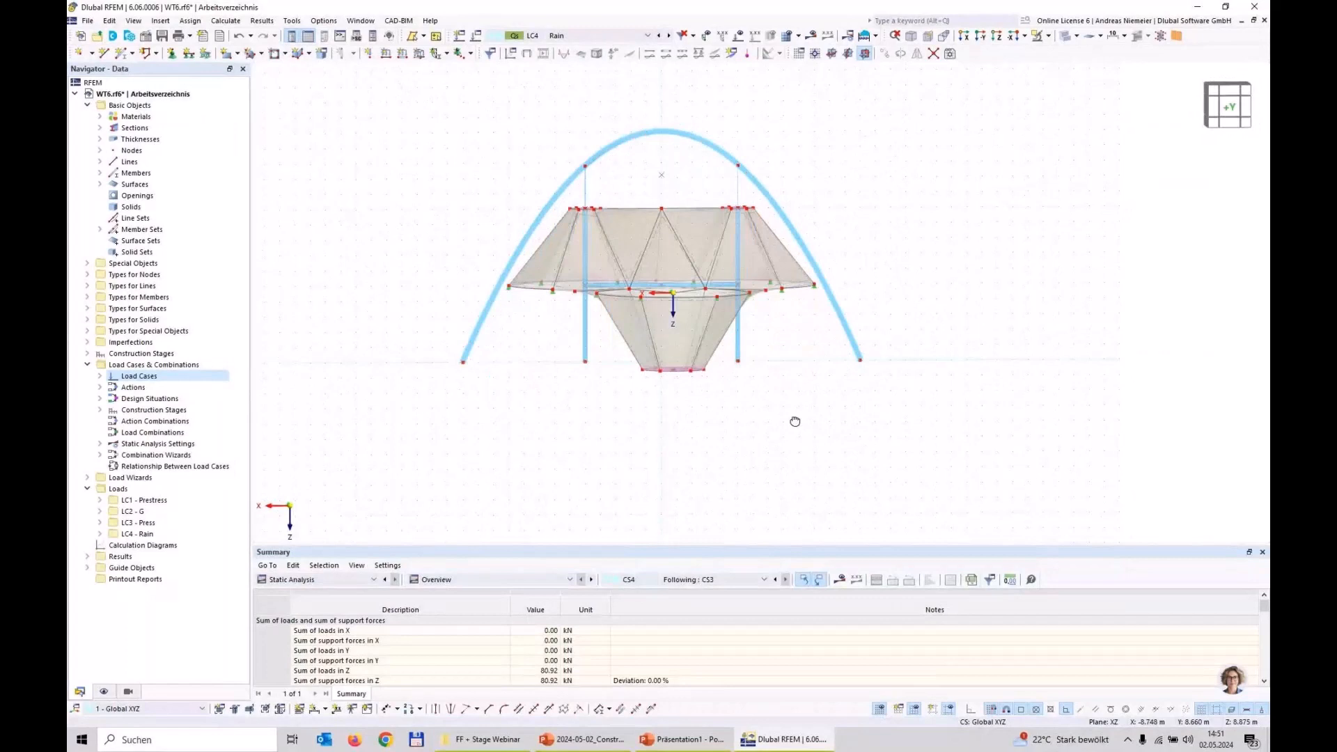
{"action": "left_click_drag", "start_coordinate": [478, 190], "coordinate": [843, 400]}
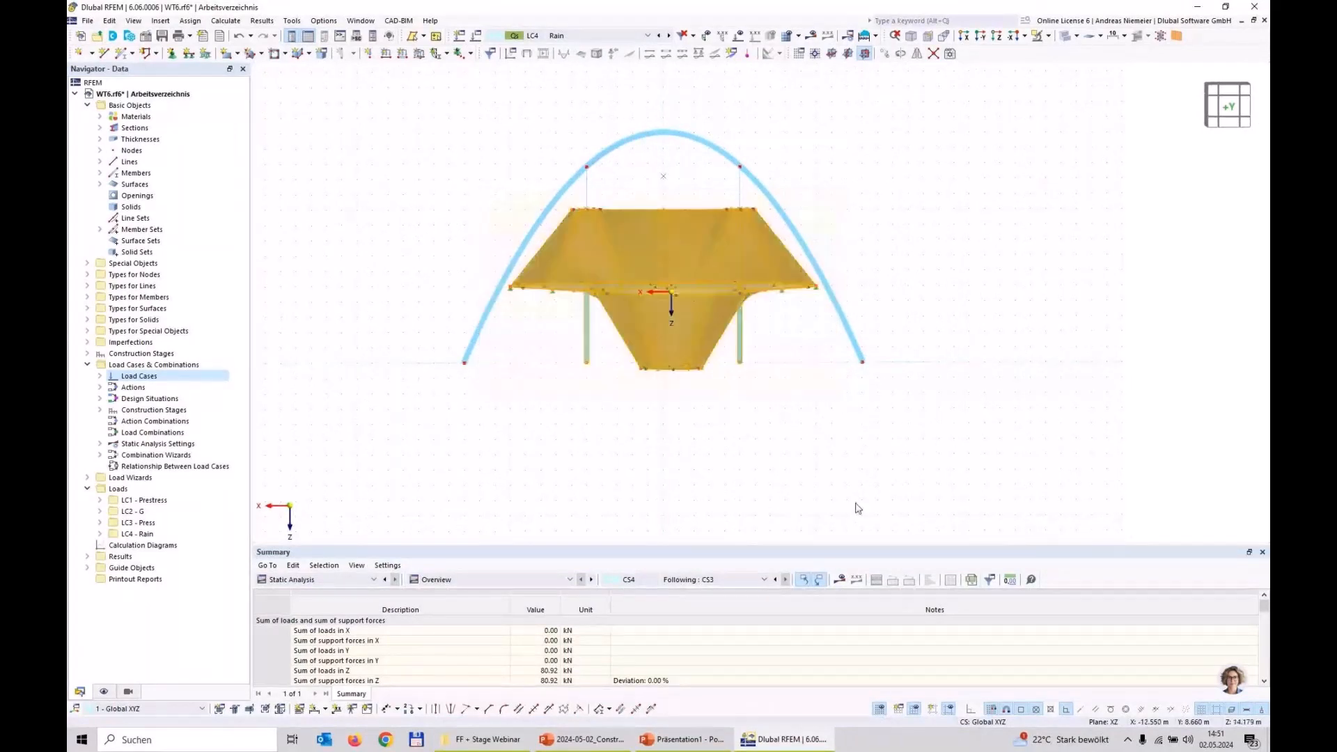
{"action": "right_click", "coordinate": [708, 263]}
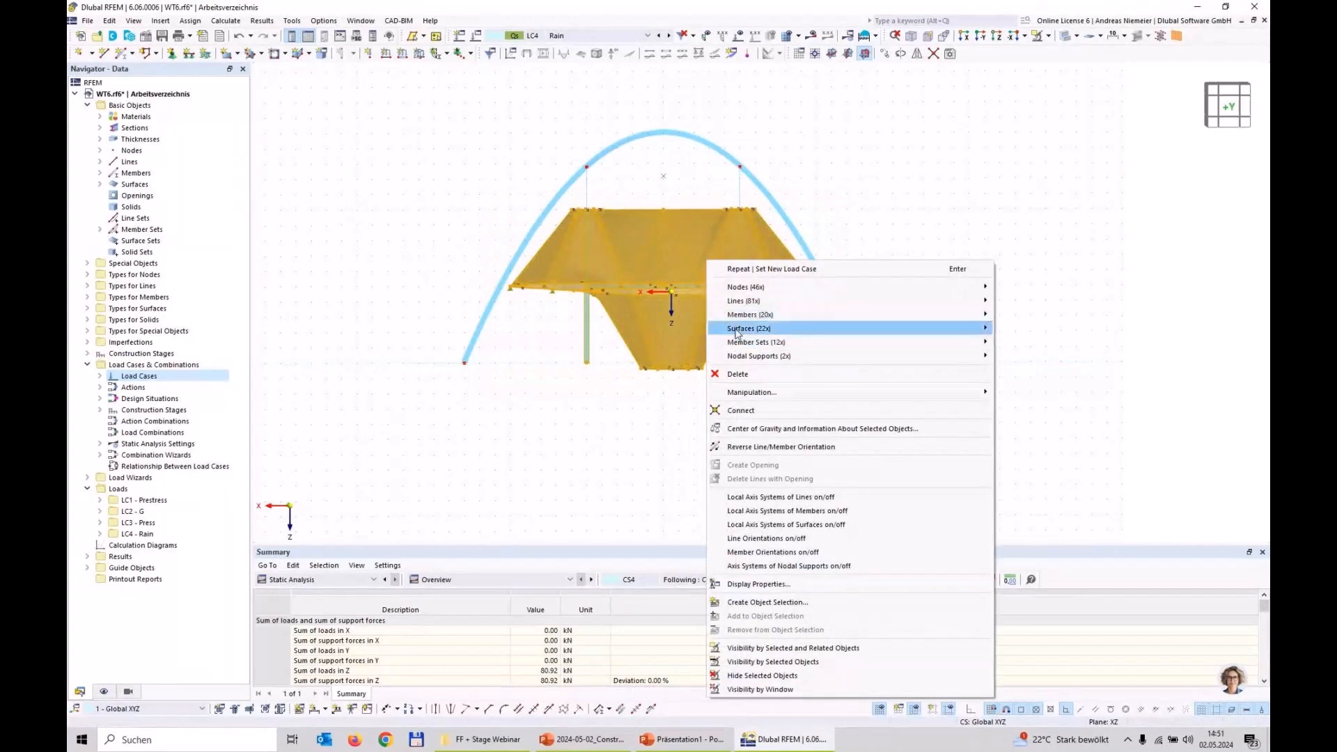
{"action": "mouse_move", "coordinate": [737, 332]}
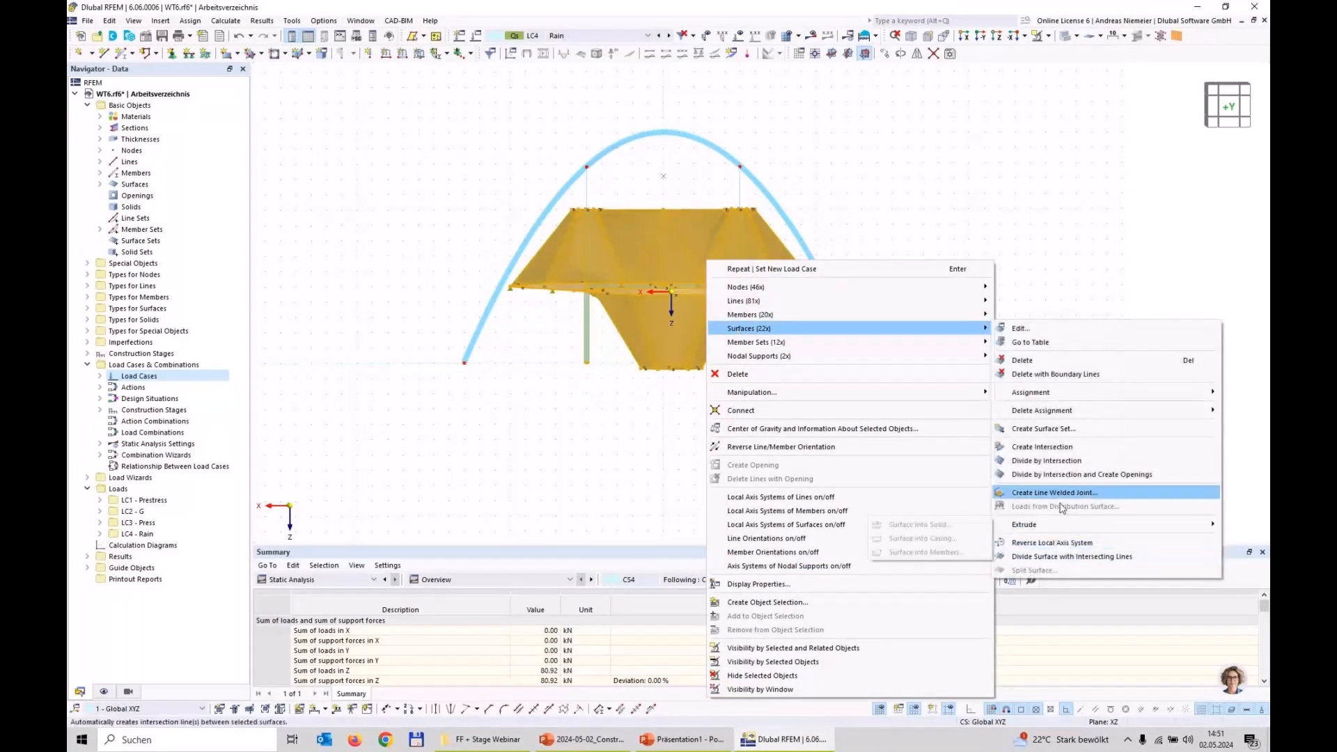
{"action": "left_click", "coordinate": [1044, 428]}
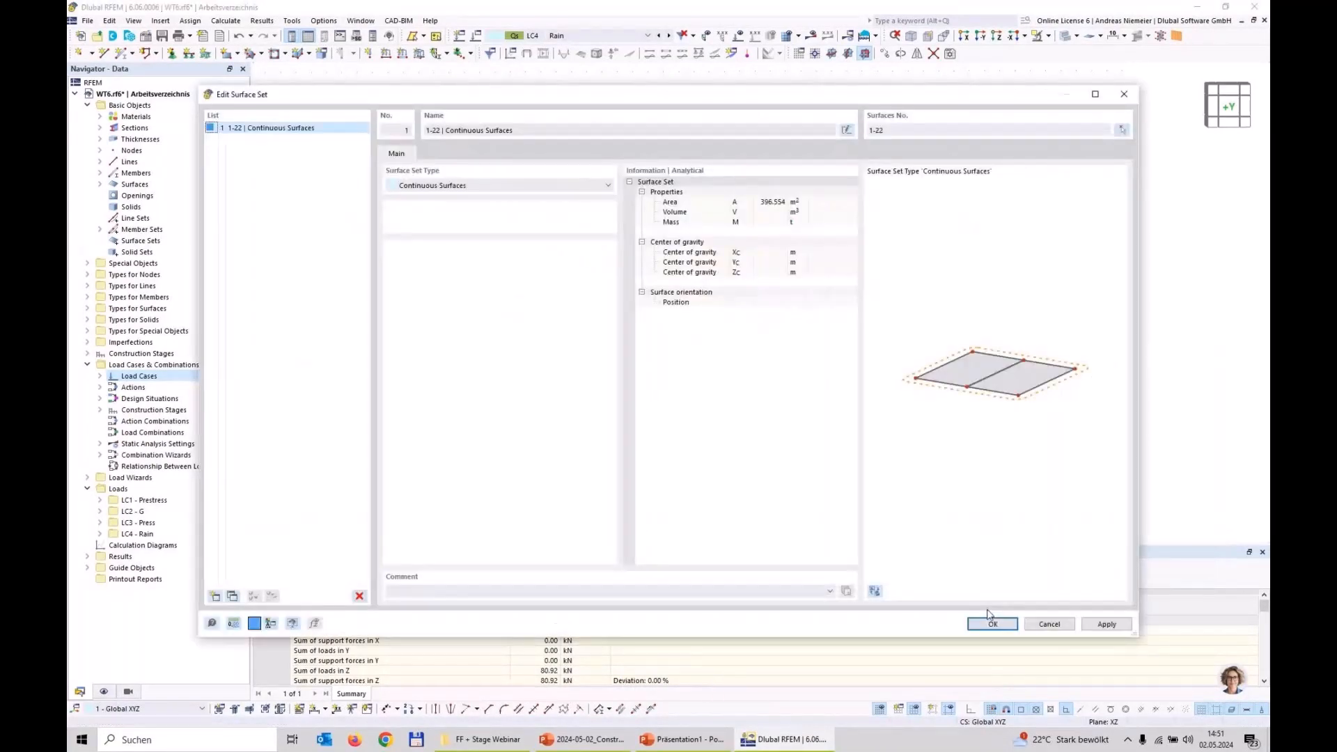
{"action": "left_click", "coordinate": [992, 622]}
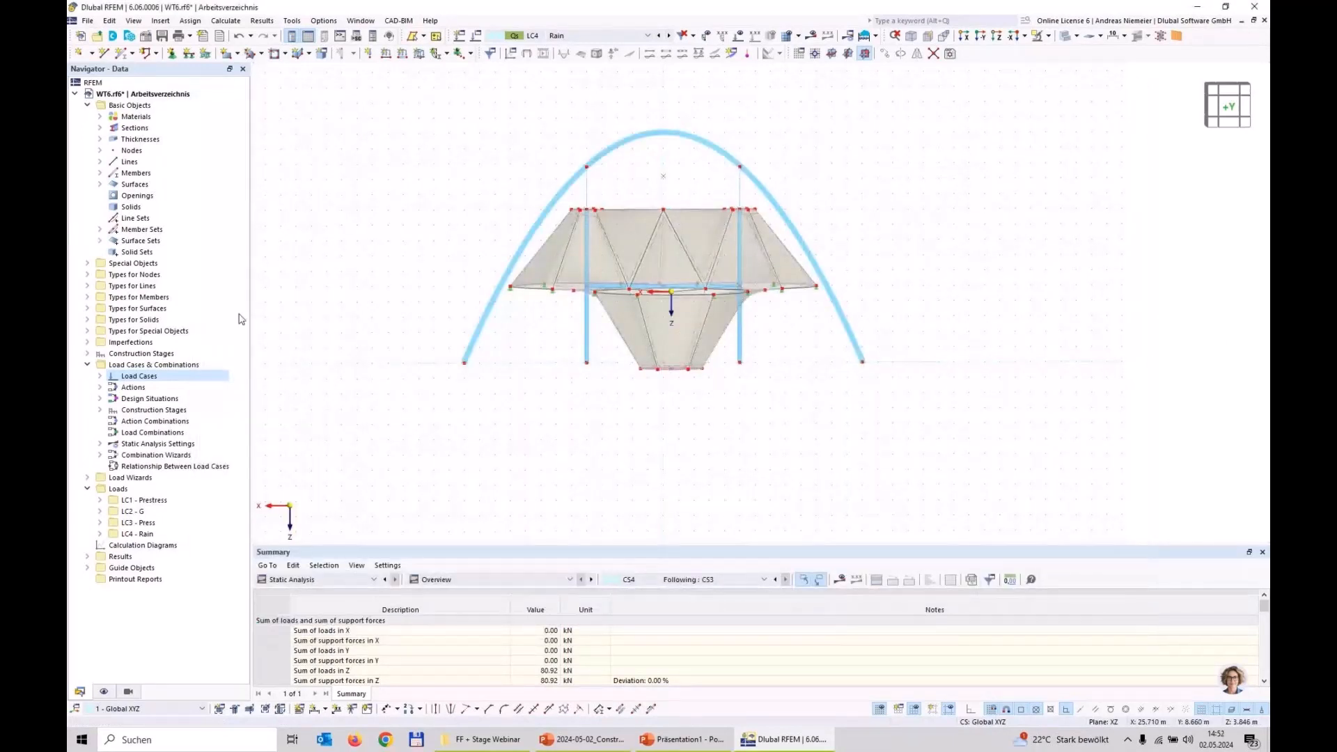
{"action": "left_click", "coordinate": [99, 241]}
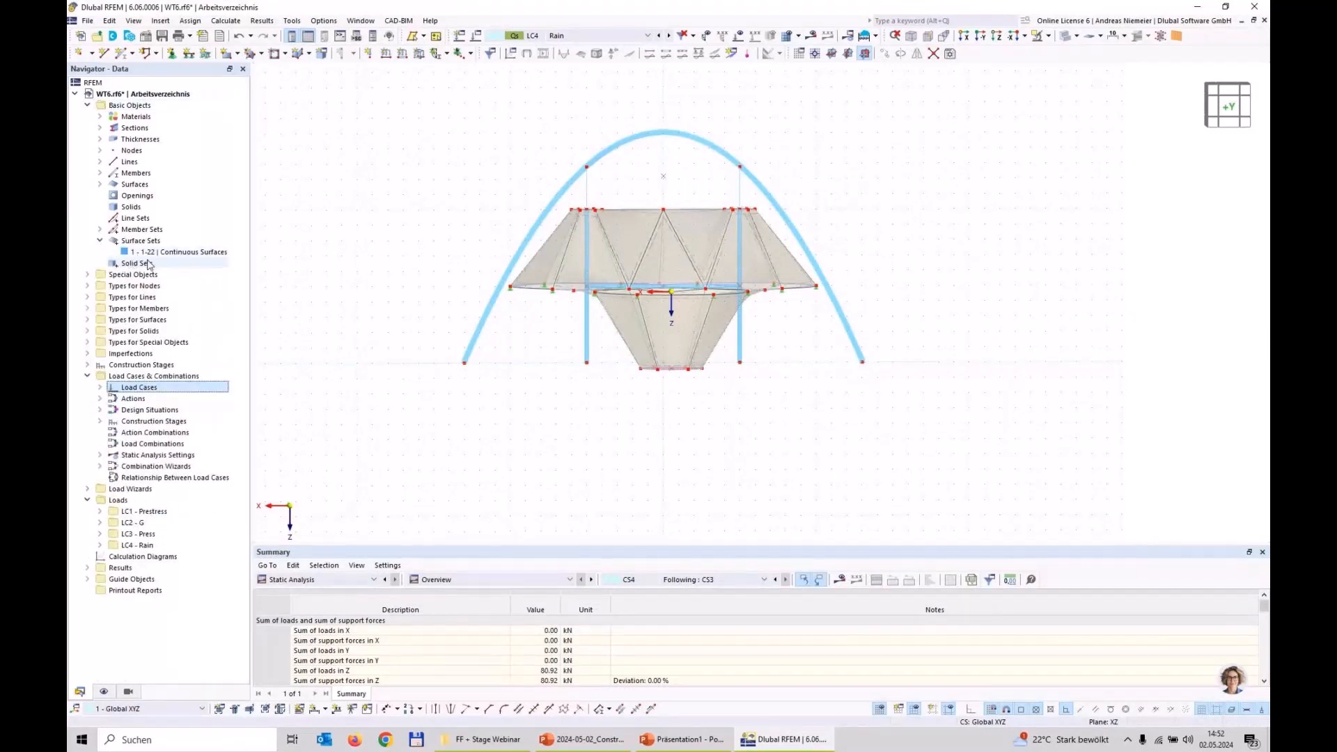
Add a ponding surface set load with specific weight 10.00 kN/m³ to LC4 - Rain and assign it to the membrane's surface set.
{"action": "left_click", "coordinate": [471, 54]}
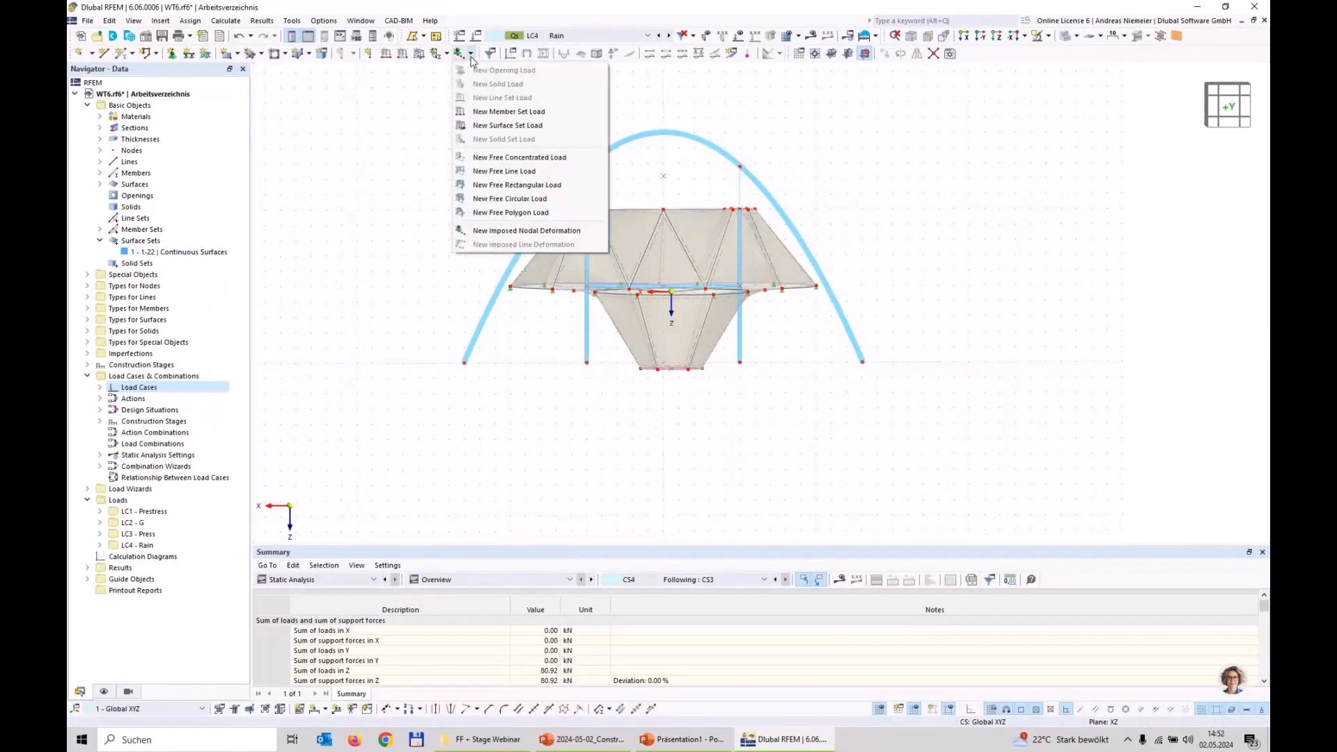
{"action": "left_click", "coordinate": [489, 126]}
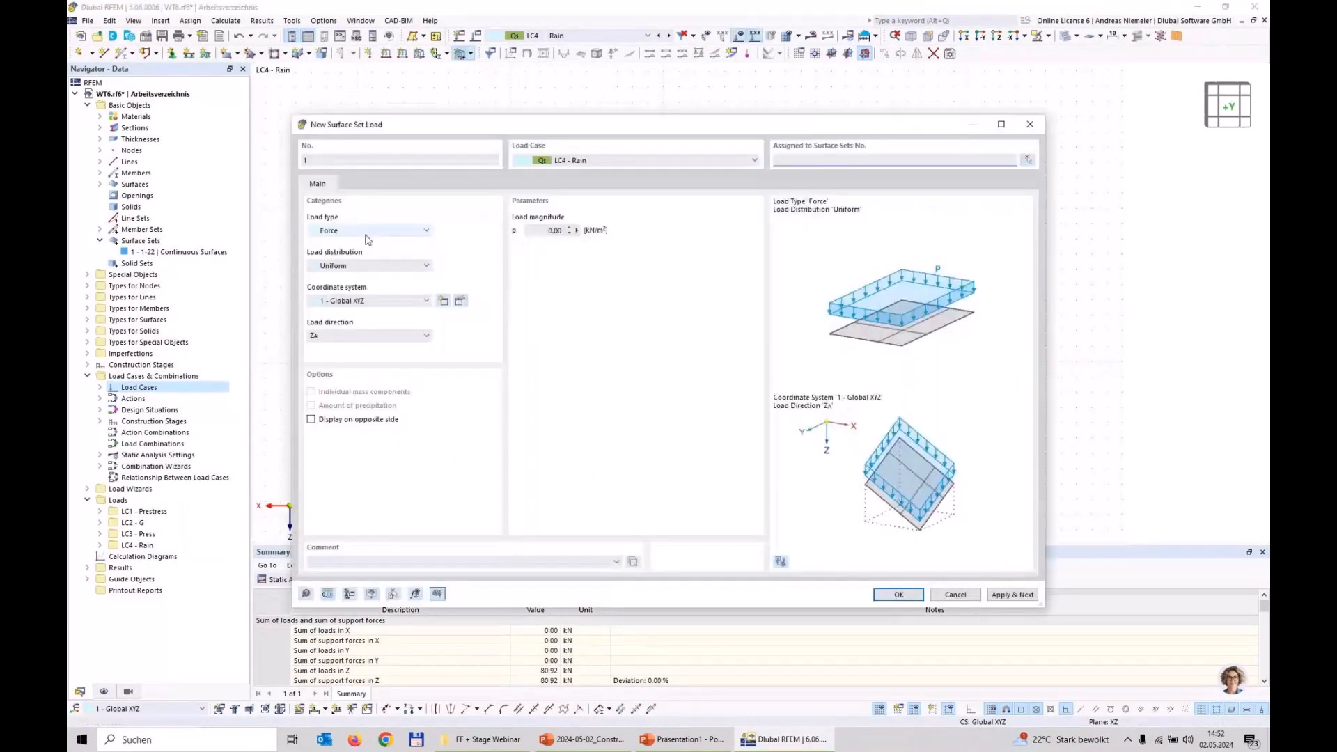
{"action": "left_click", "coordinate": [367, 231]}
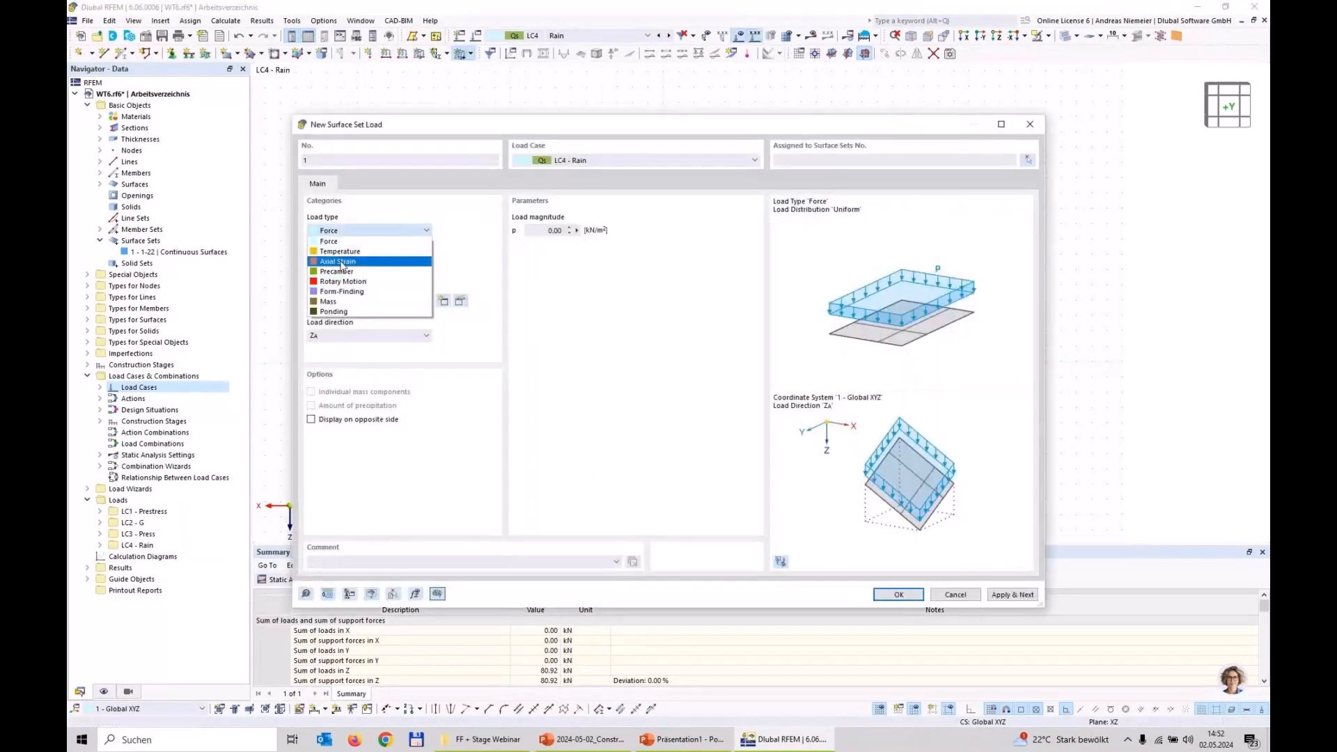
{"action": "left_click", "coordinate": [334, 311]}
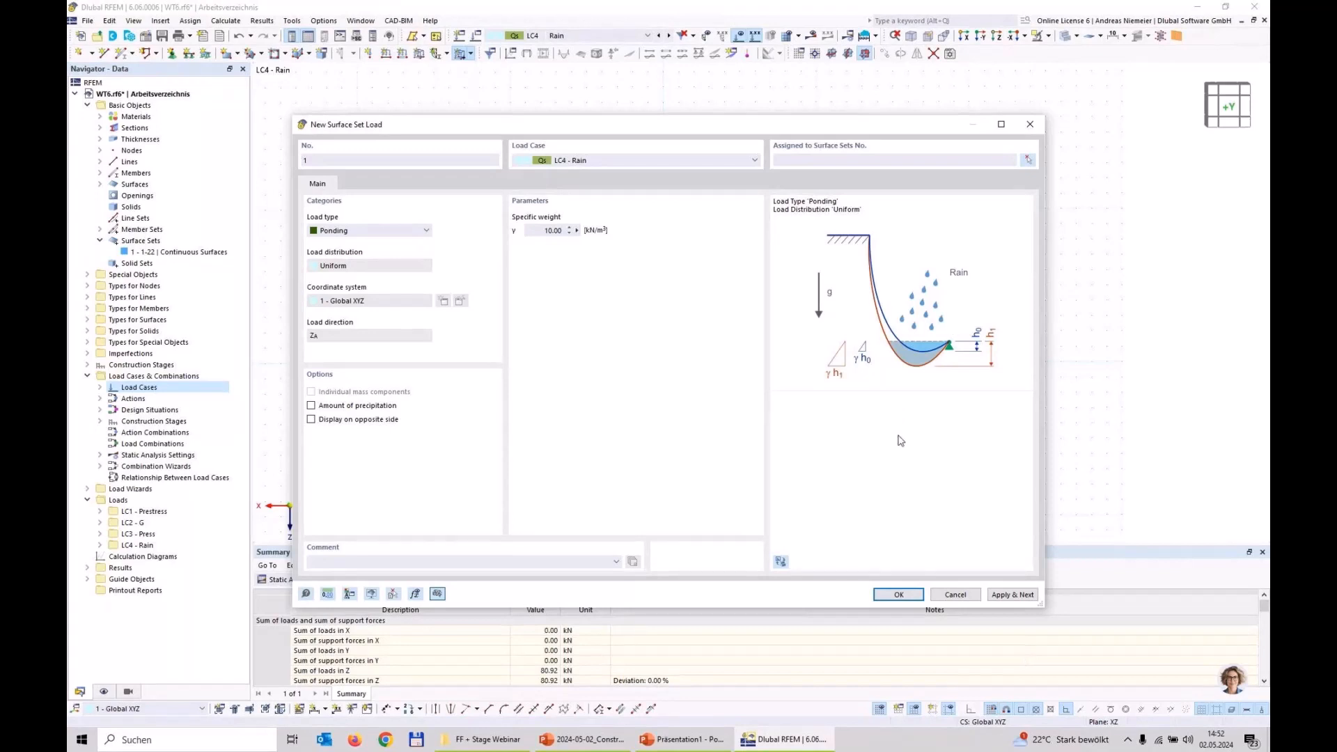
{"action": "left_click", "coordinate": [1028, 160]}
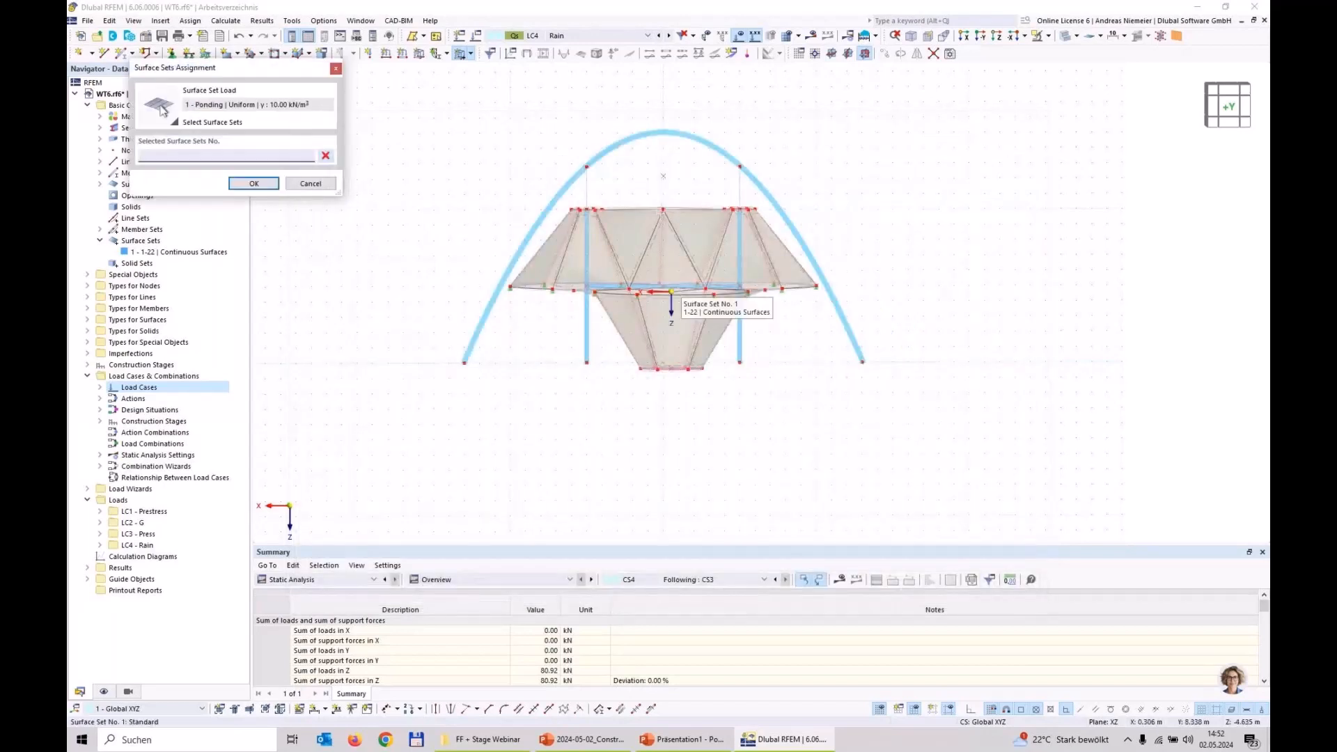
{"action": "left_click", "coordinate": [662, 210]}
{"action": "left_click", "coordinate": [905, 594]}
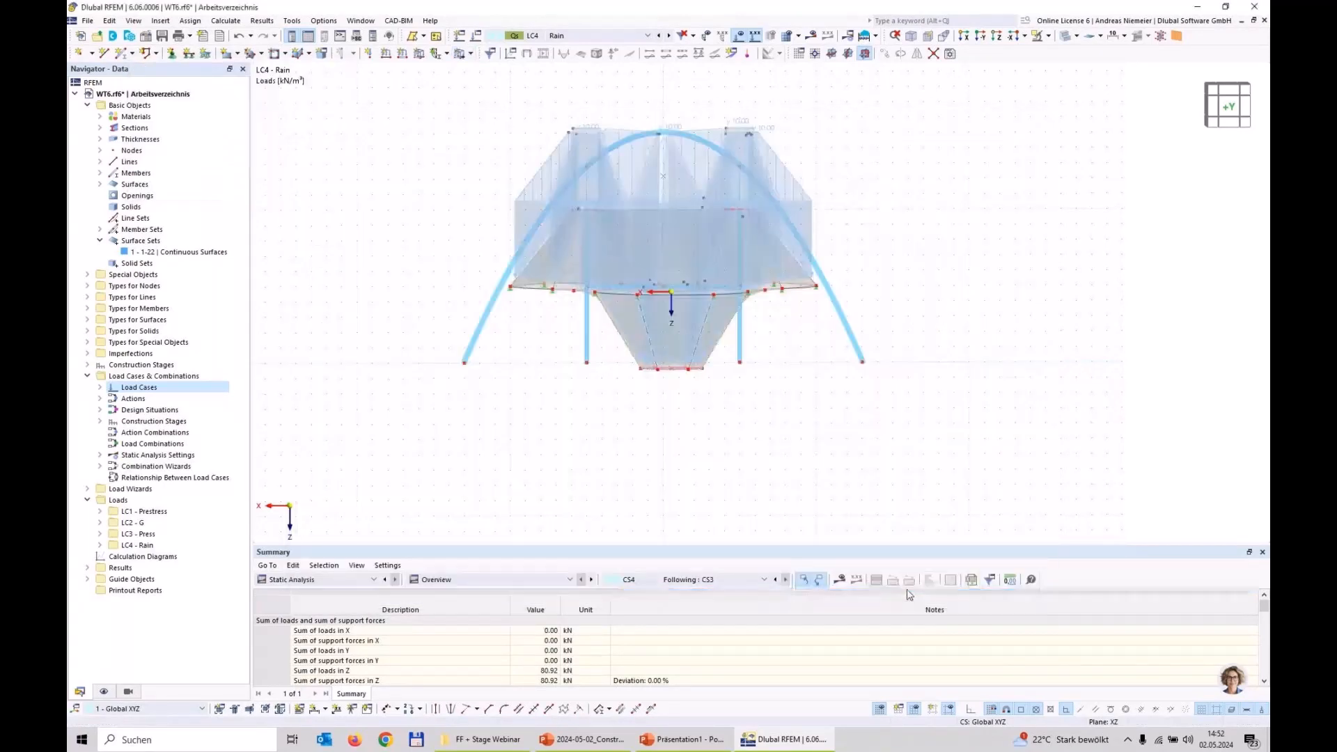
Hide the load display and look through the available load cases, construction stages and combinations.
{"action": "middle_click_drag", "start_coordinate": [430, 221], "coordinate": [790, 75], "text": "ctrl"}
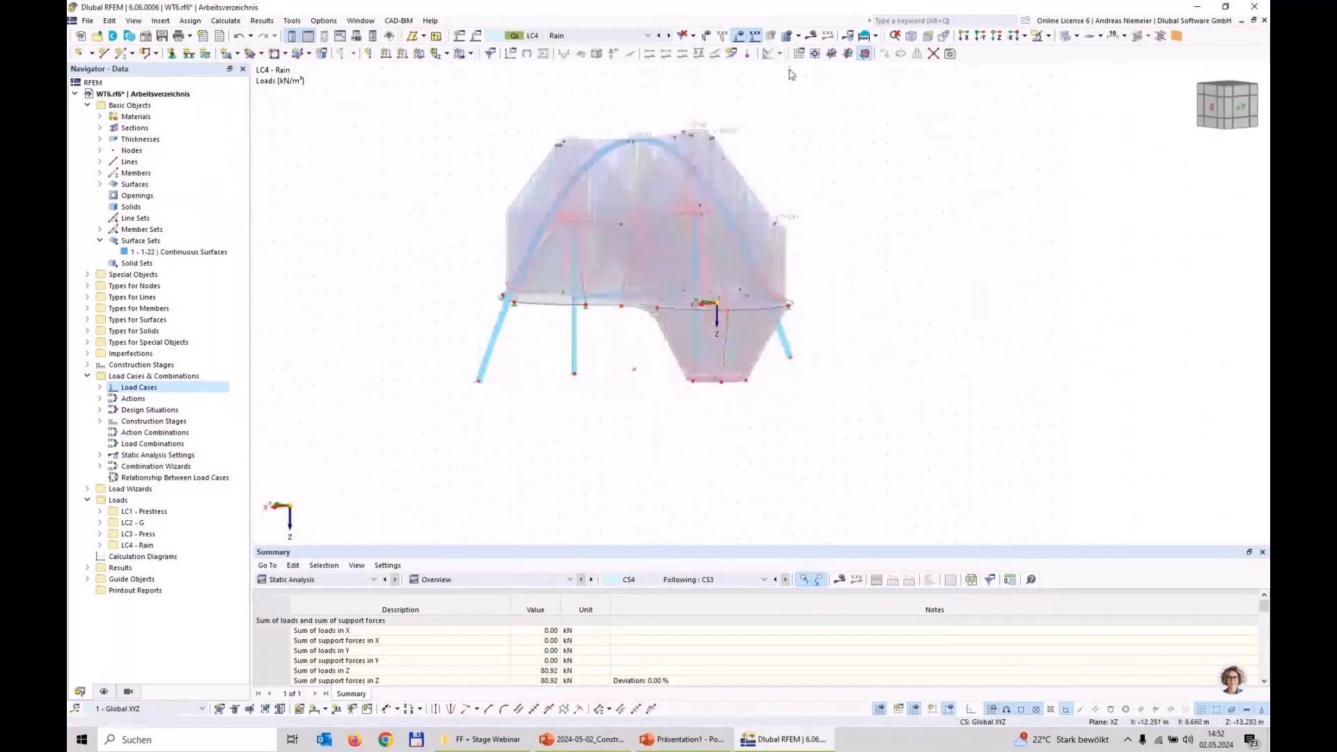
{"action": "left_click", "coordinate": [739, 36]}
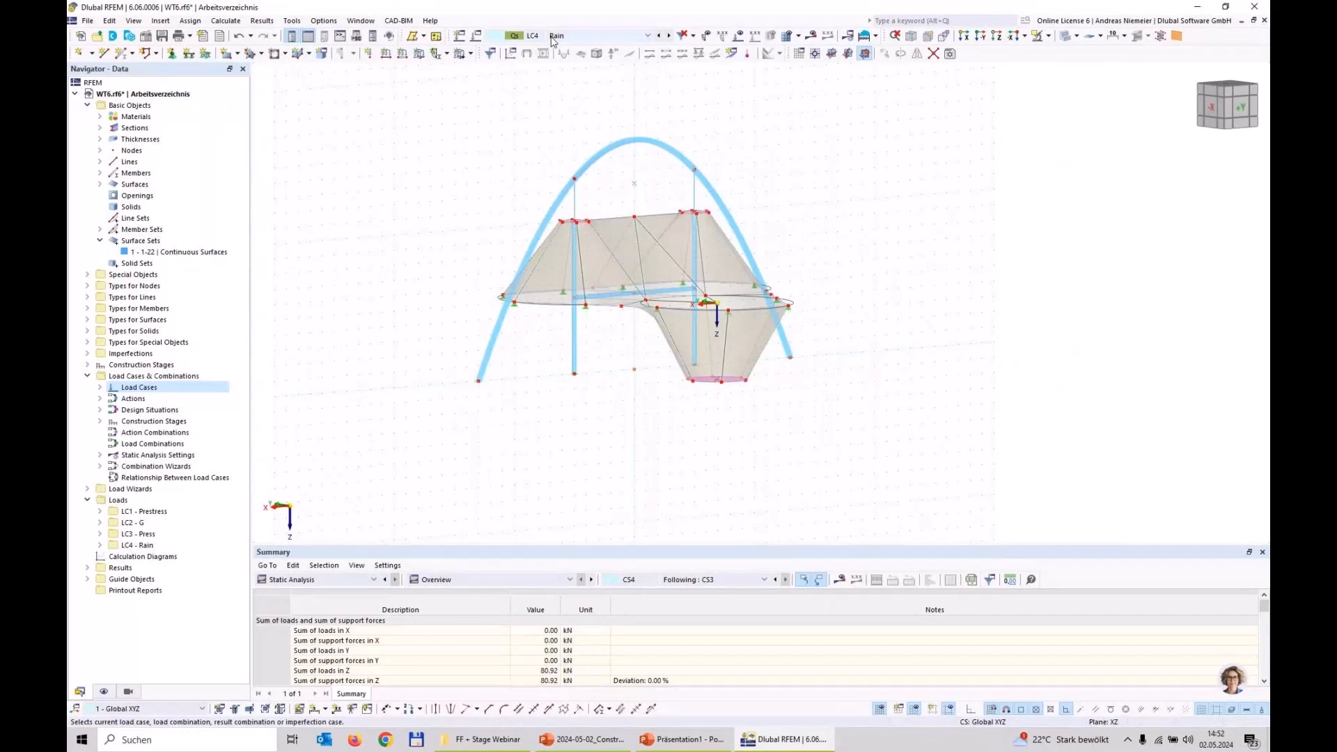
{"action": "left_click", "coordinate": [592, 39]}
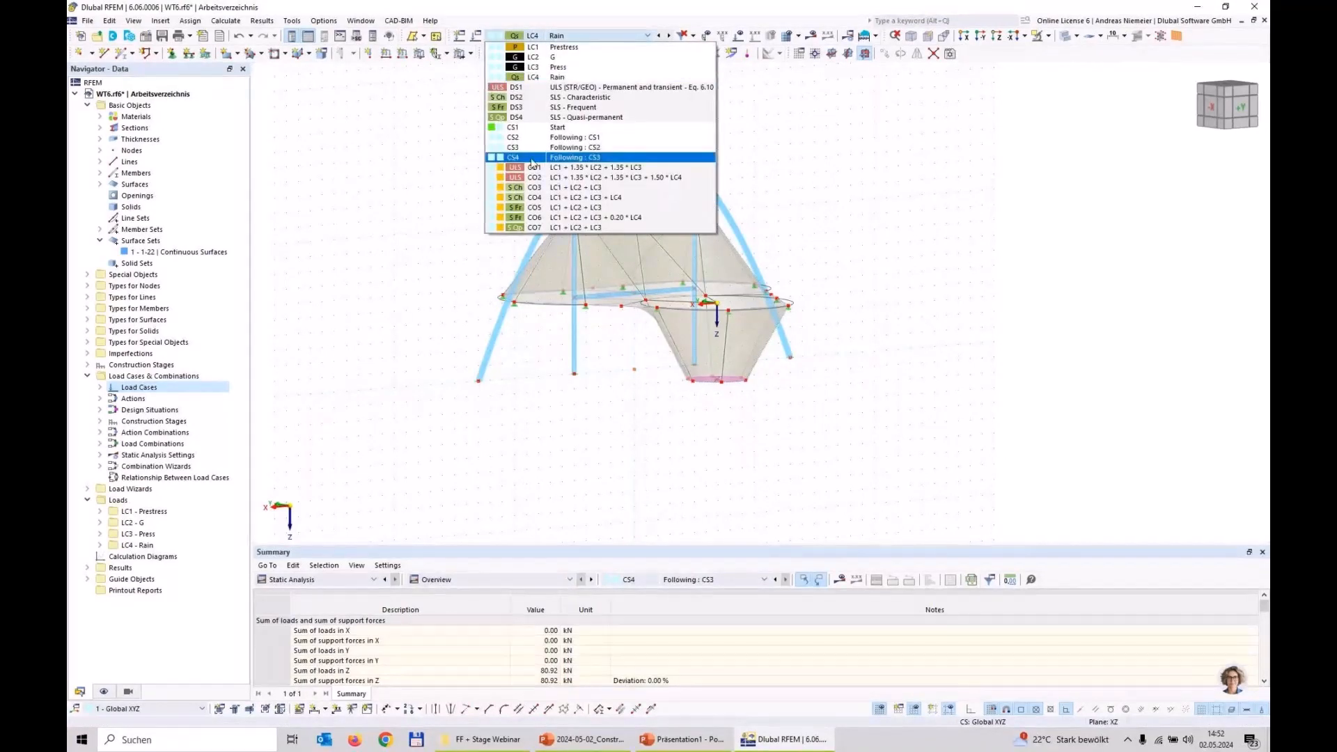
{"action": "left_click", "coordinate": [606, 24]}
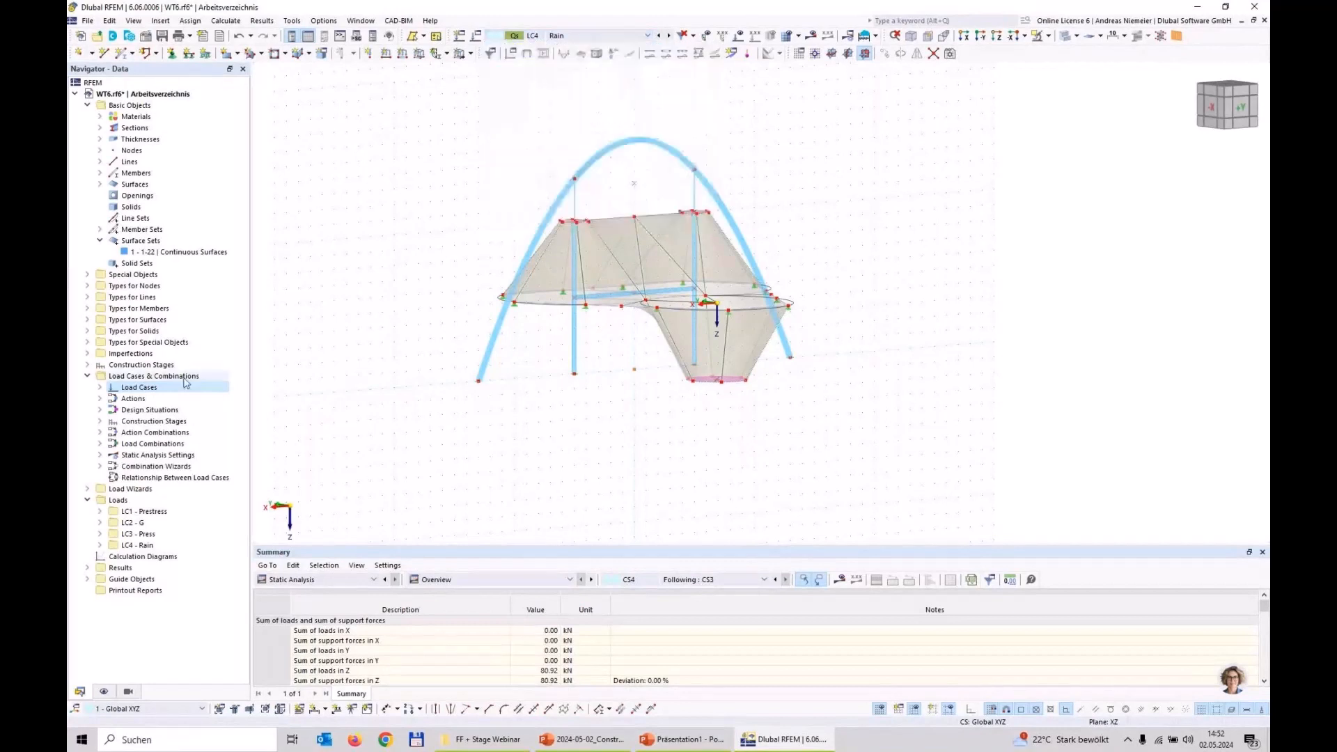
Assign load case LC4 Rain to construction stage CS4 as a non-permanent load.
{"action": "right_click", "coordinate": [183, 377]}
{"action": "left_click", "coordinate": [219, 385]}
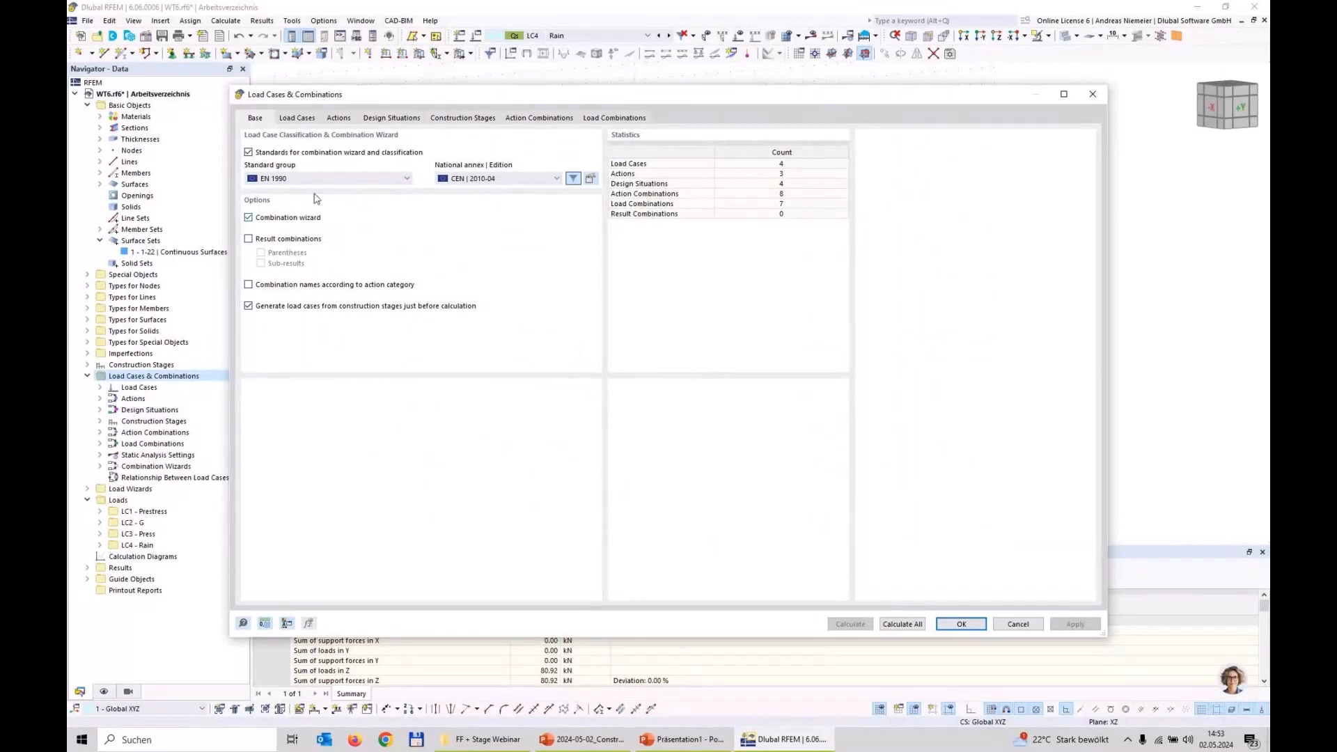
{"action": "left_click", "coordinate": [447, 119]}
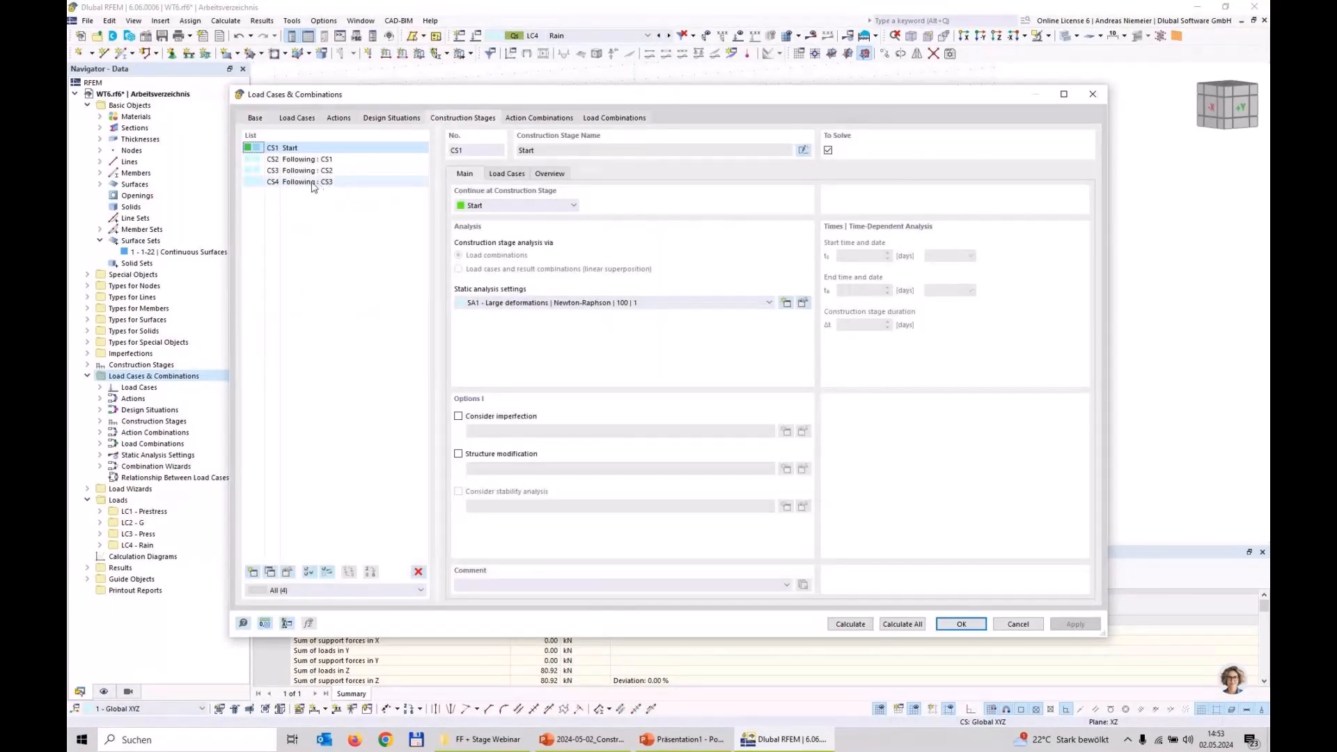
{"action": "left_click", "coordinate": [274, 182]}
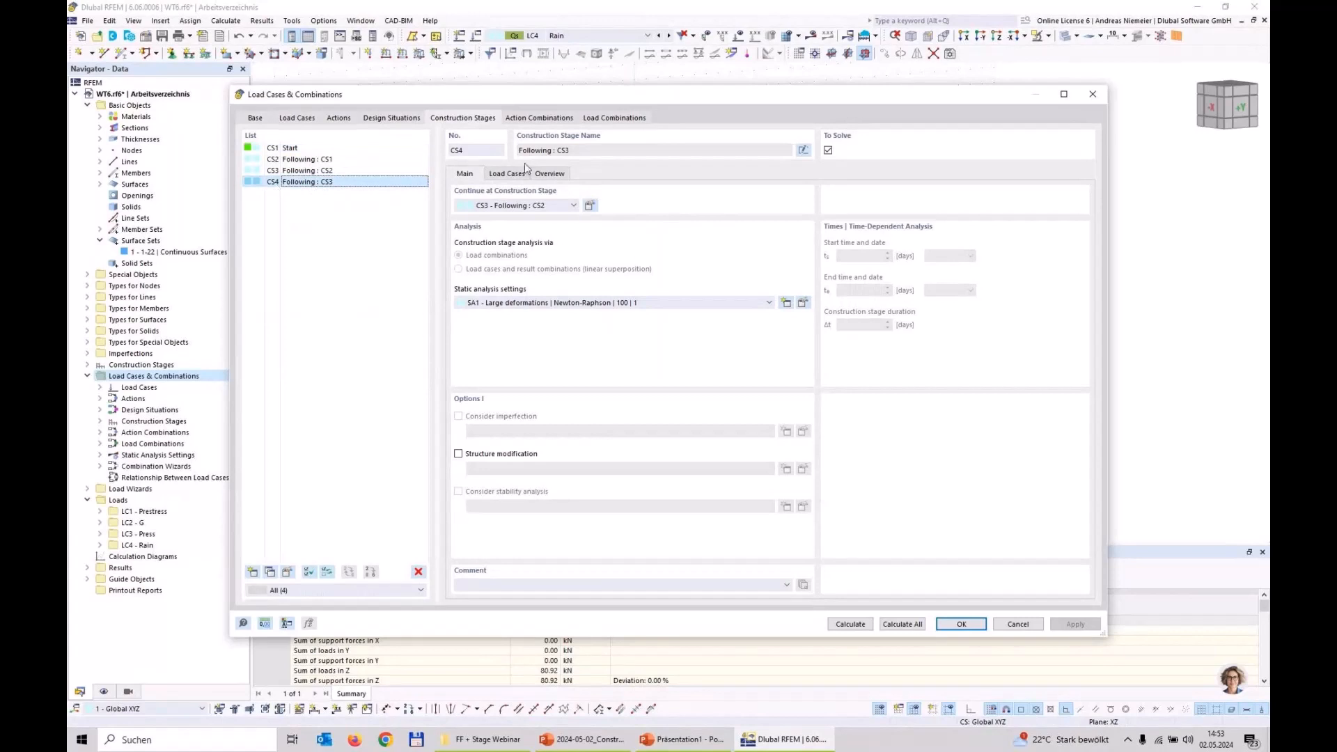
{"action": "left_click", "coordinate": [508, 173]}
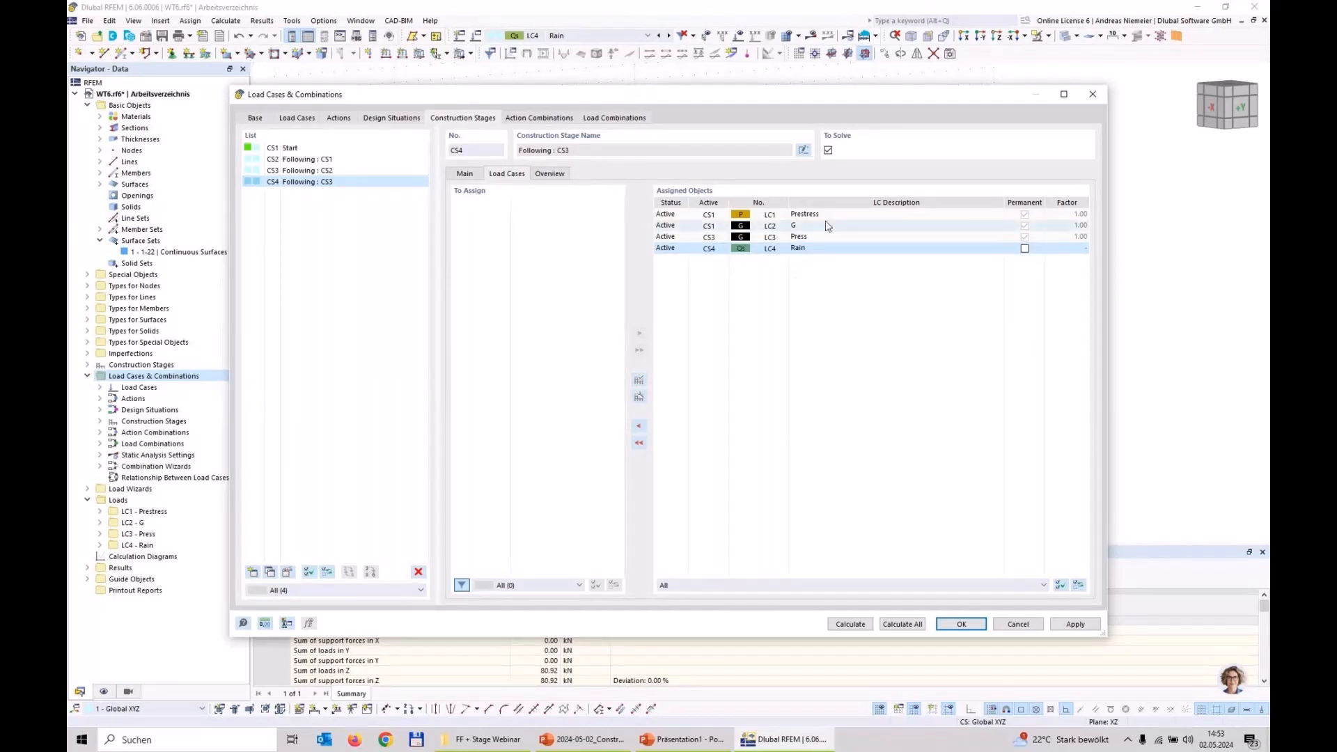
Check load combination CO3, switch off the combination wizard and delete the automatically generated combinations.
{"action": "left_click", "coordinate": [617, 123]}
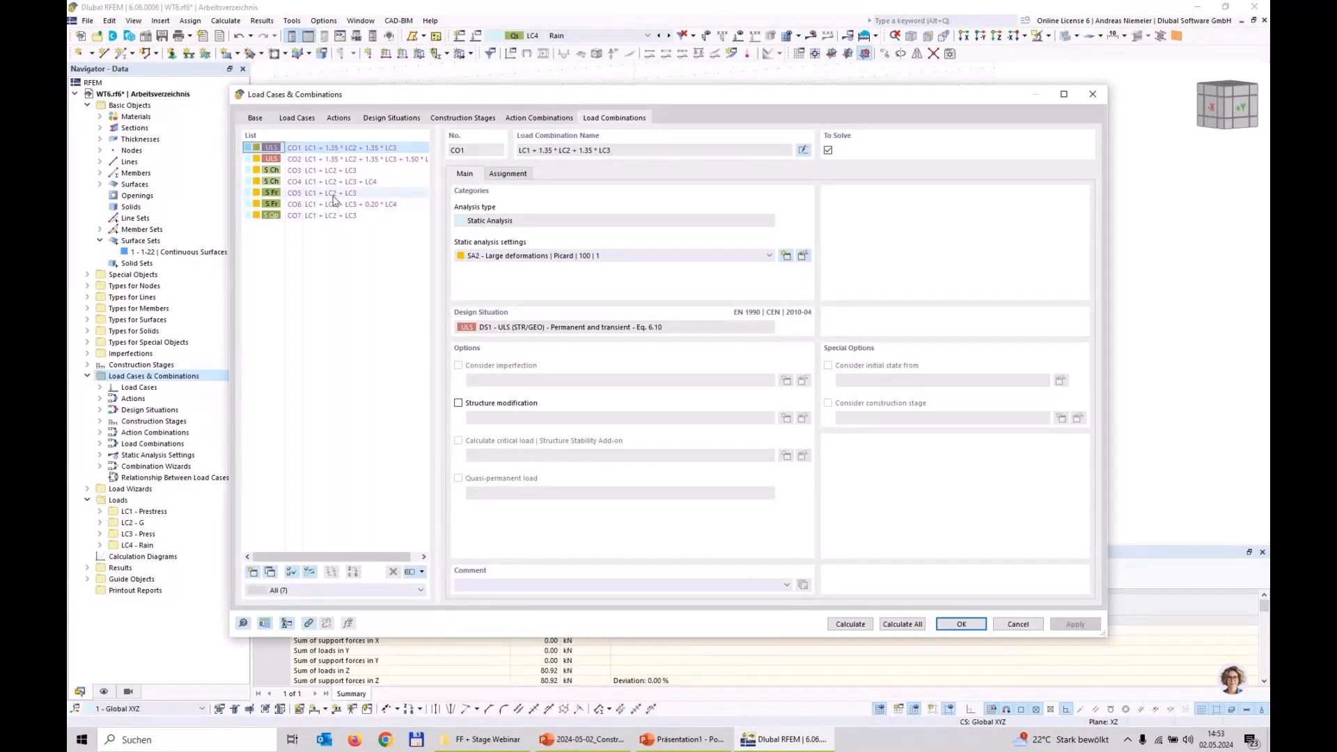
{"action": "left_click", "coordinate": [335, 170]}
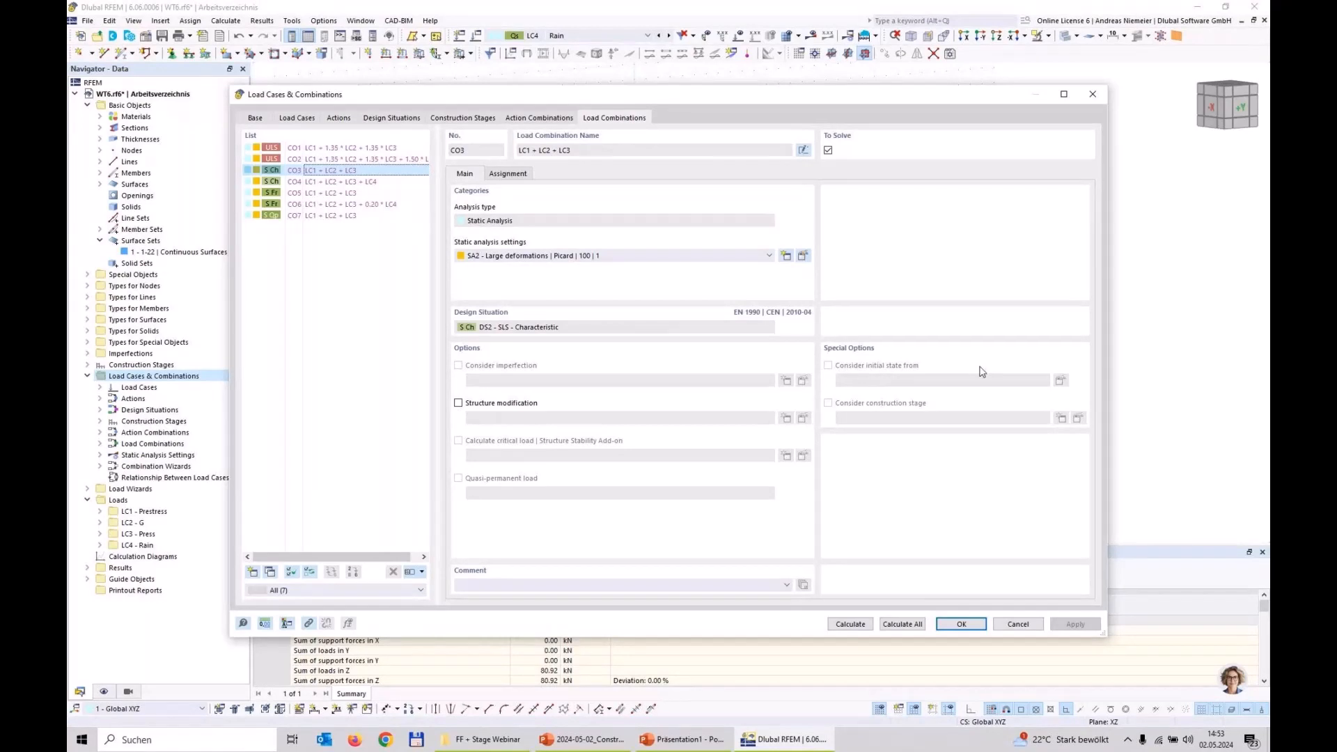
{"action": "left_click", "coordinate": [256, 119]}
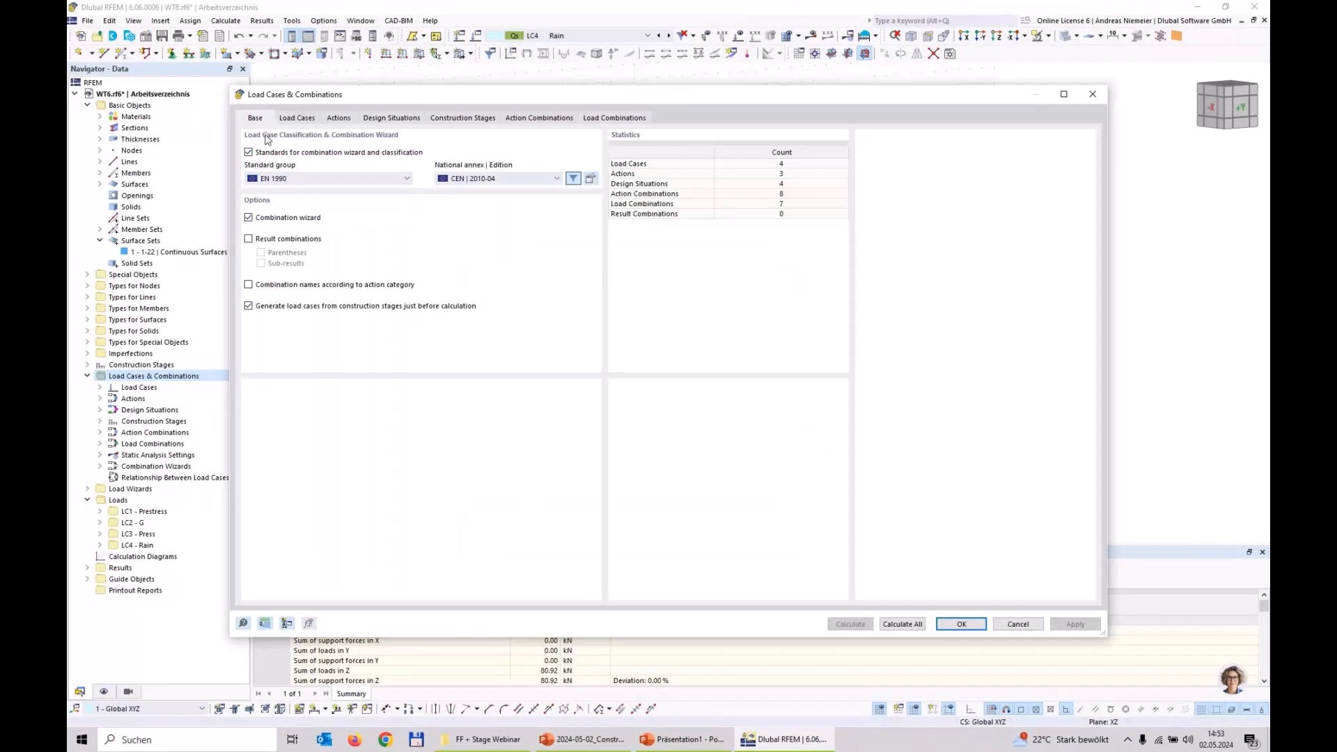
{"action": "left_click", "coordinate": [249, 217]}
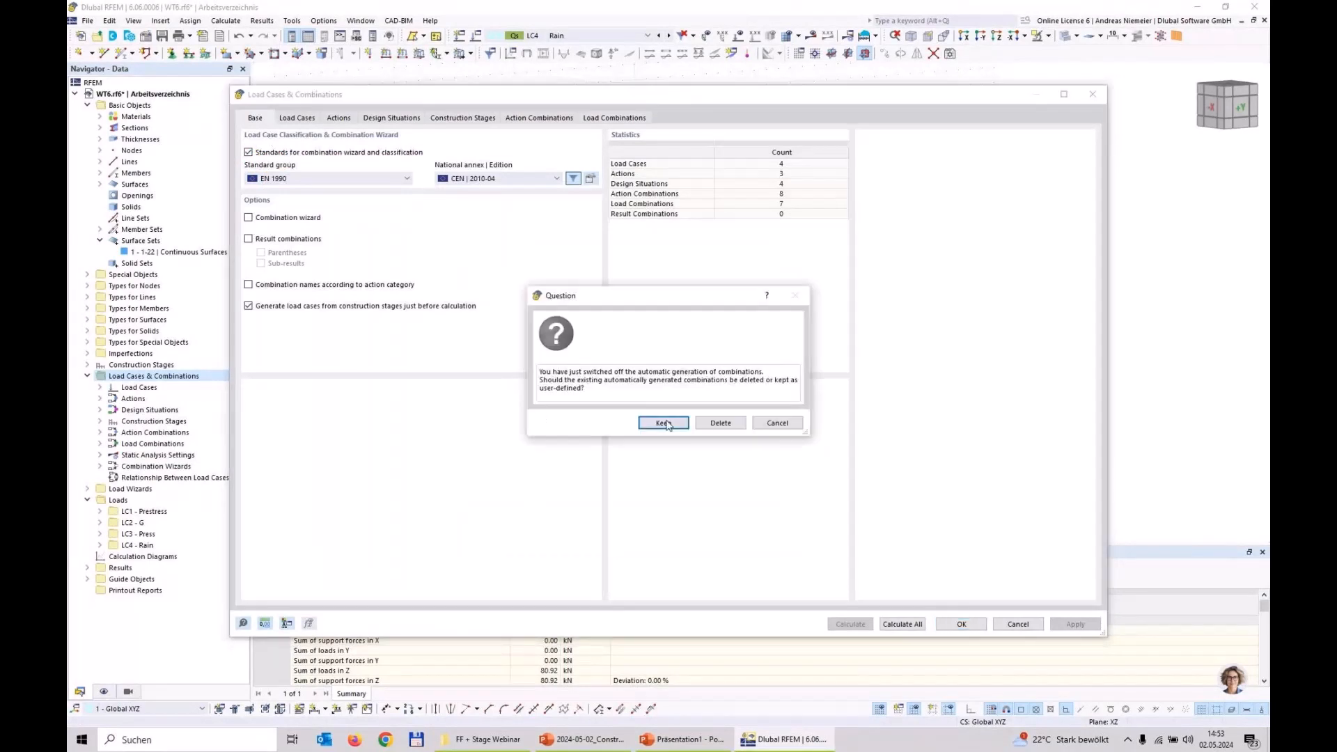
{"action": "left_click", "coordinate": [720, 421]}
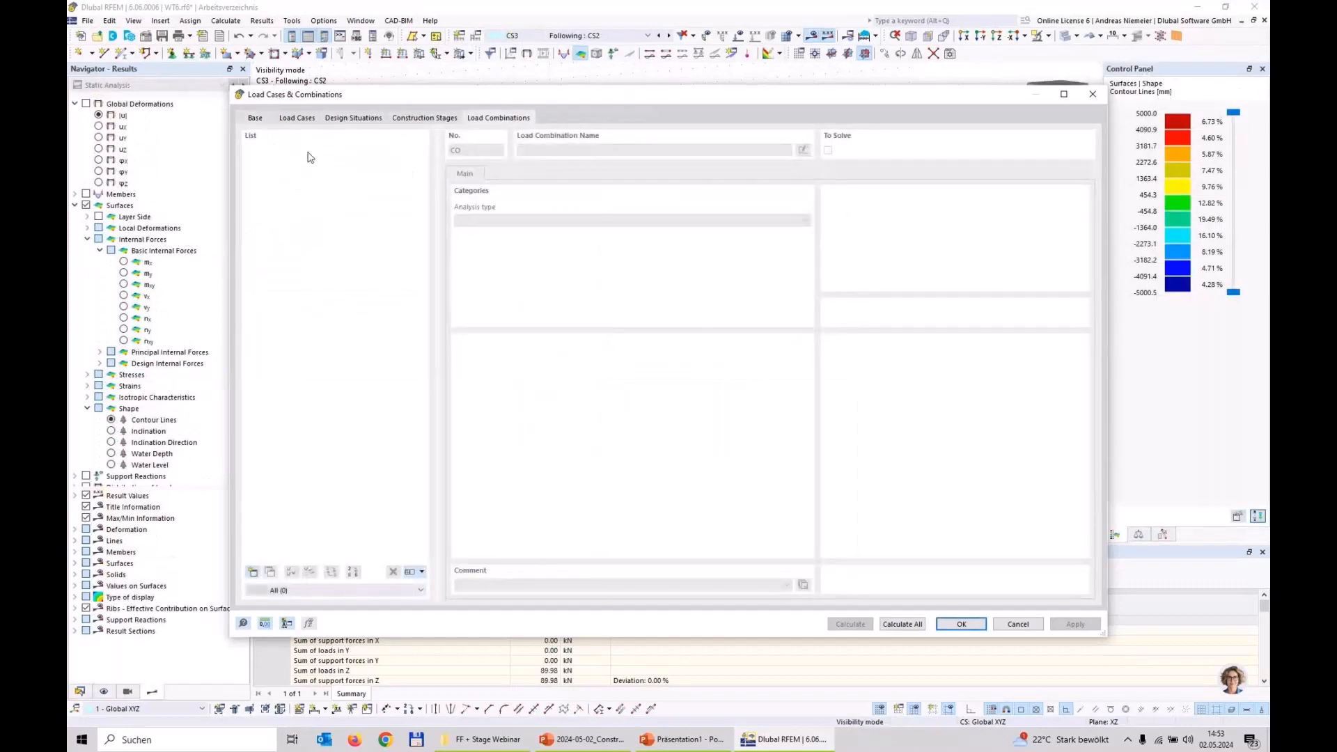
Switch the combination wizard back on and display the generated load combinations.
{"action": "left_click", "coordinate": [259, 118]}
{"action": "left_click", "coordinate": [249, 218]}
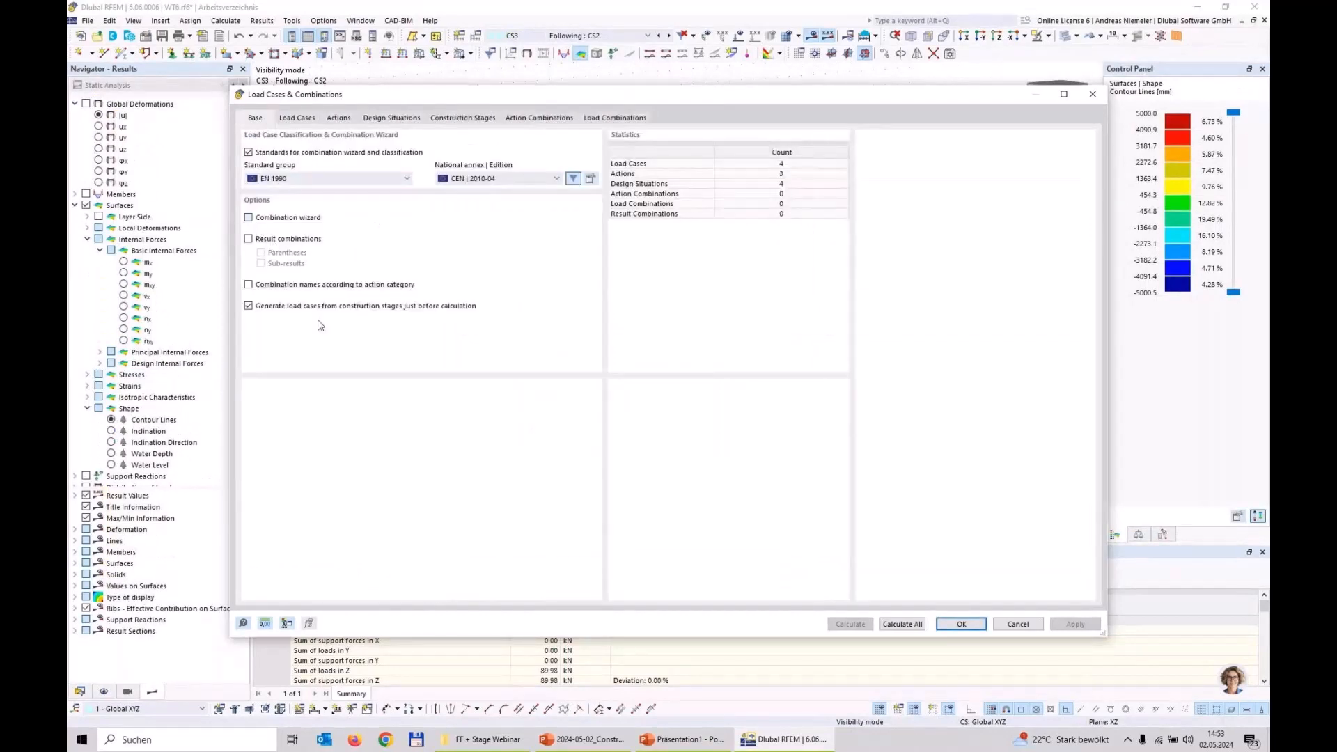
{"action": "left_click", "coordinate": [607, 118]}
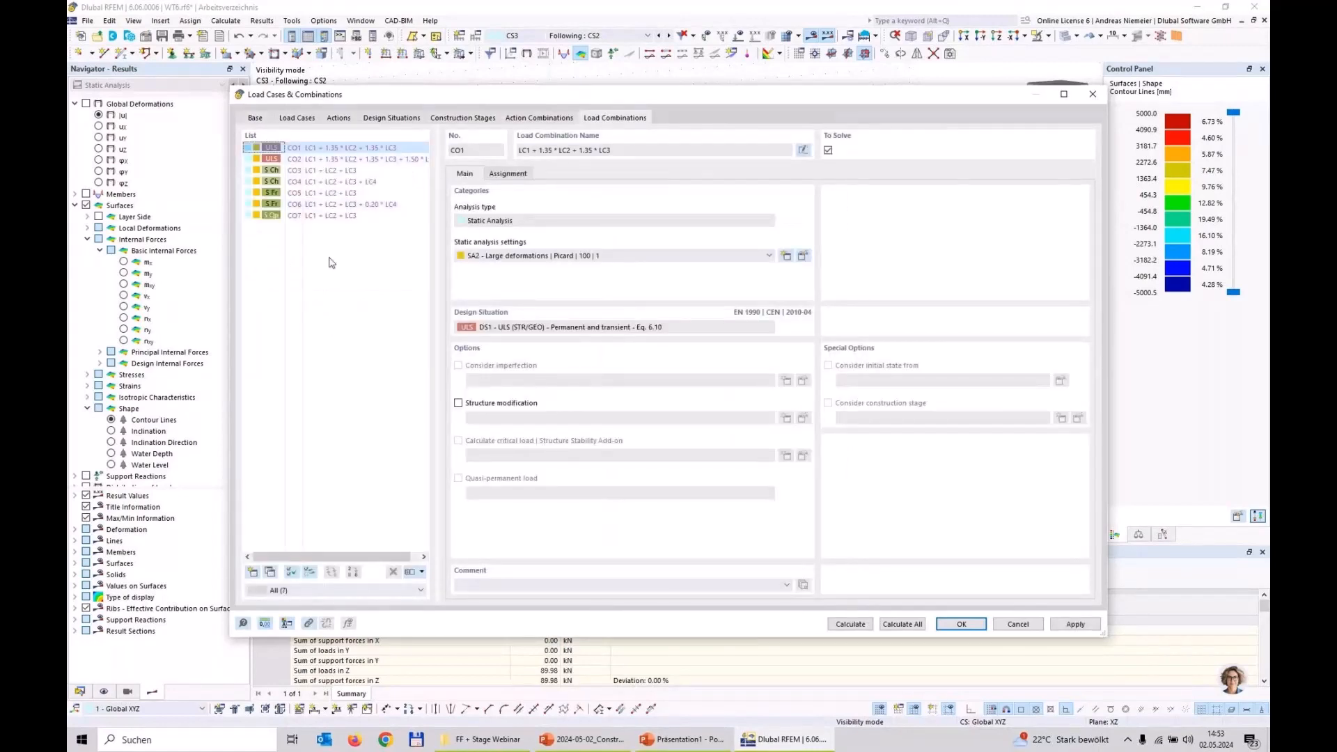
Delete design situations DS2 to DS4, keeping only DS1, and check the remaining load combinations.
{"action": "left_click", "coordinate": [399, 118]}
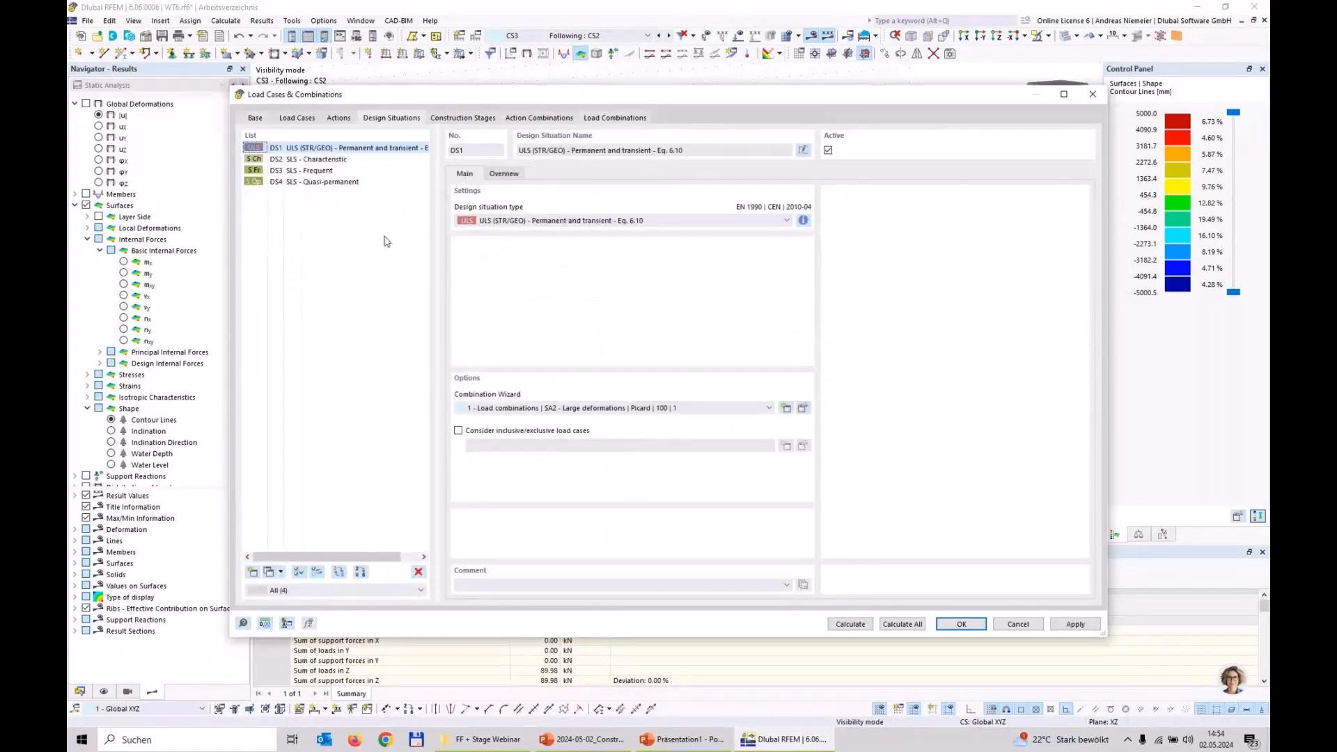
{"action": "left_click", "coordinate": [328, 159]}
{"action": "left_click", "coordinate": [324, 182], "text": "shift"}
{"action": "left_click", "coordinate": [417, 573]}
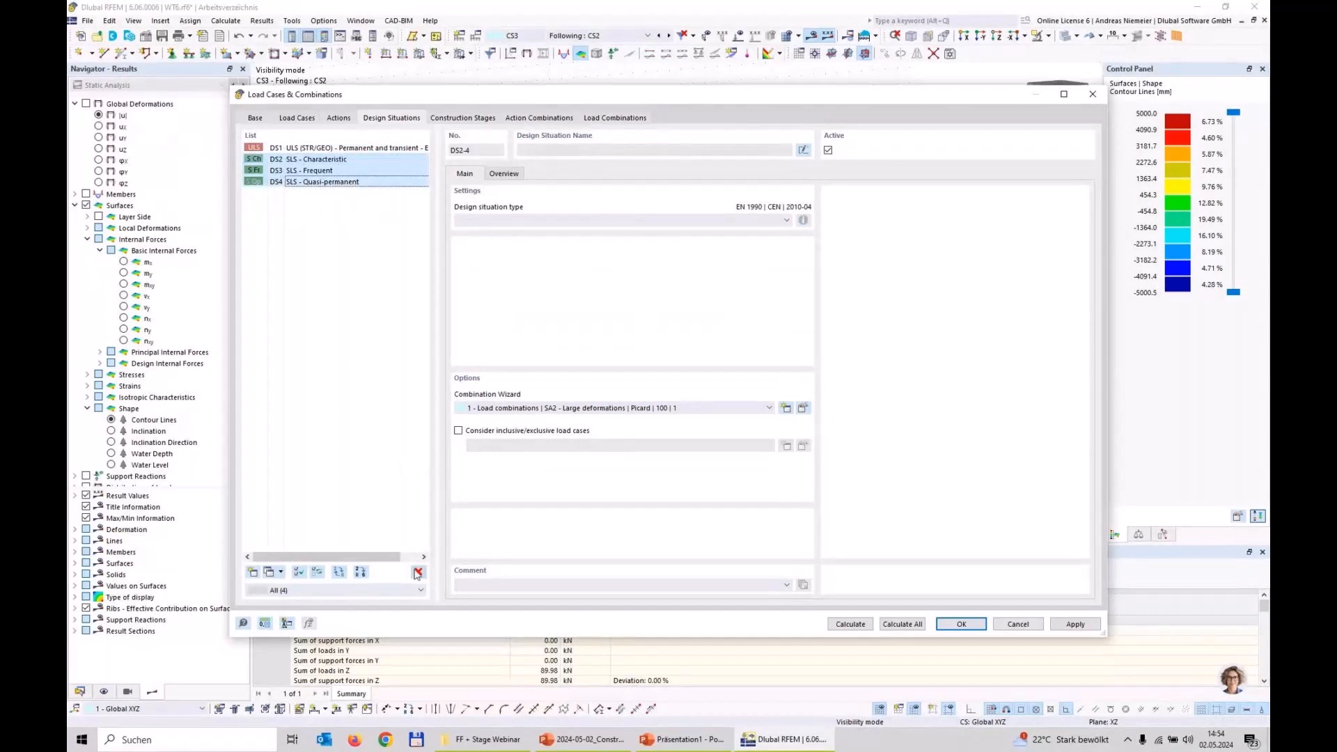
{"action": "left_click", "coordinate": [662, 418]}
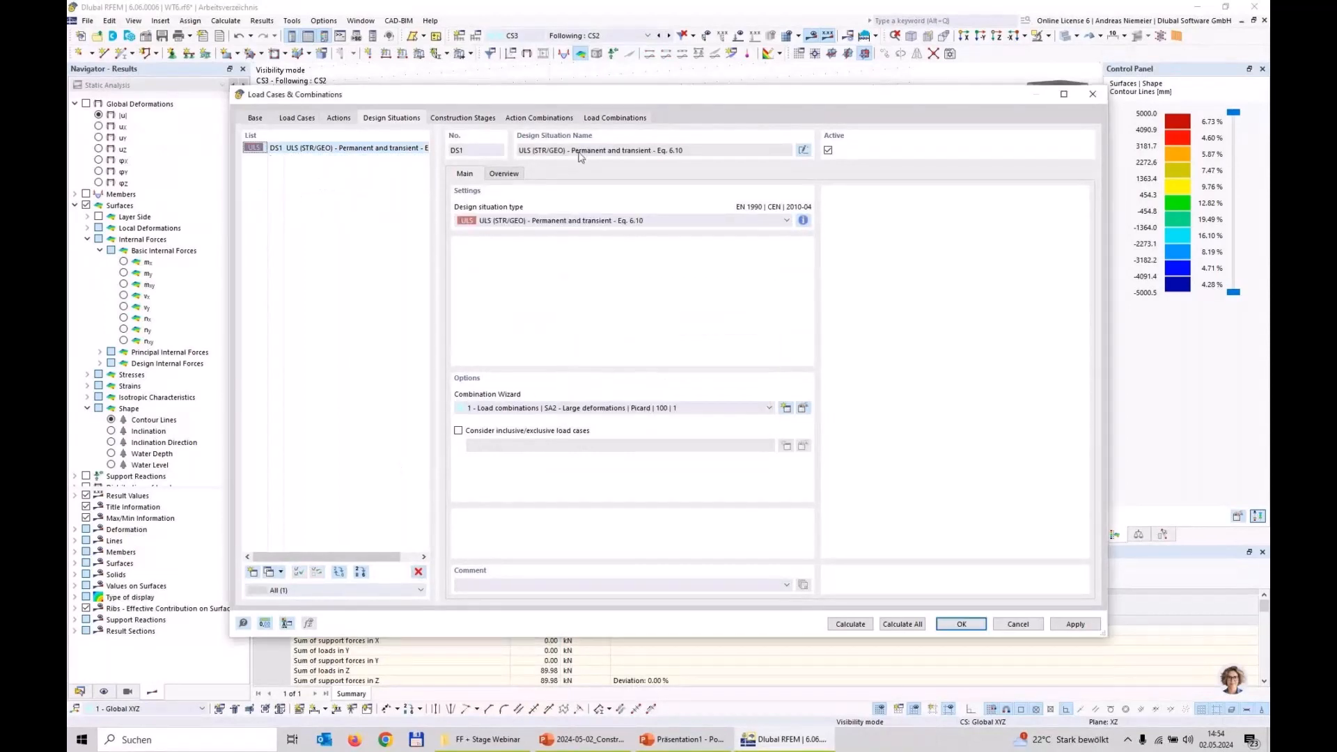
{"action": "left_click", "coordinate": [604, 123]}
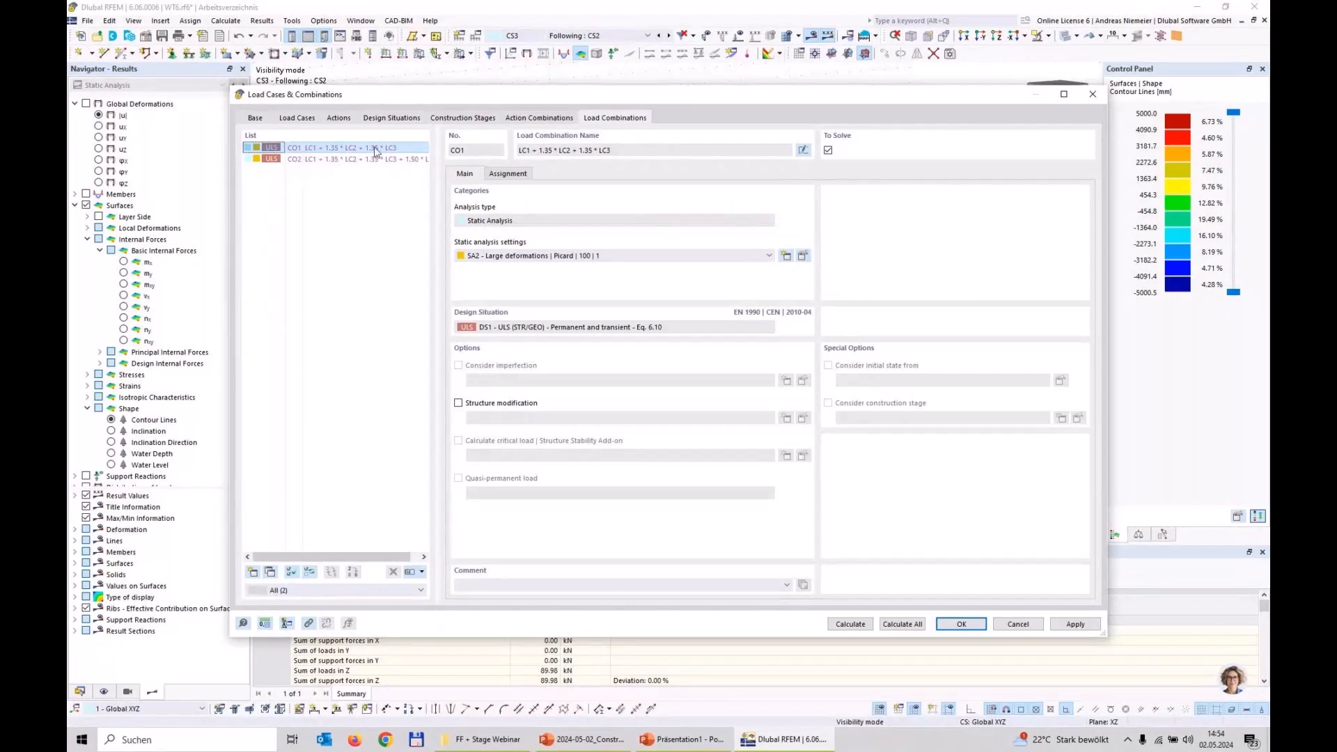
Set the type of design situation DS1 to SLS - Characteristic and check the regenerated load combinations.
{"action": "left_click", "coordinate": [406, 118]}
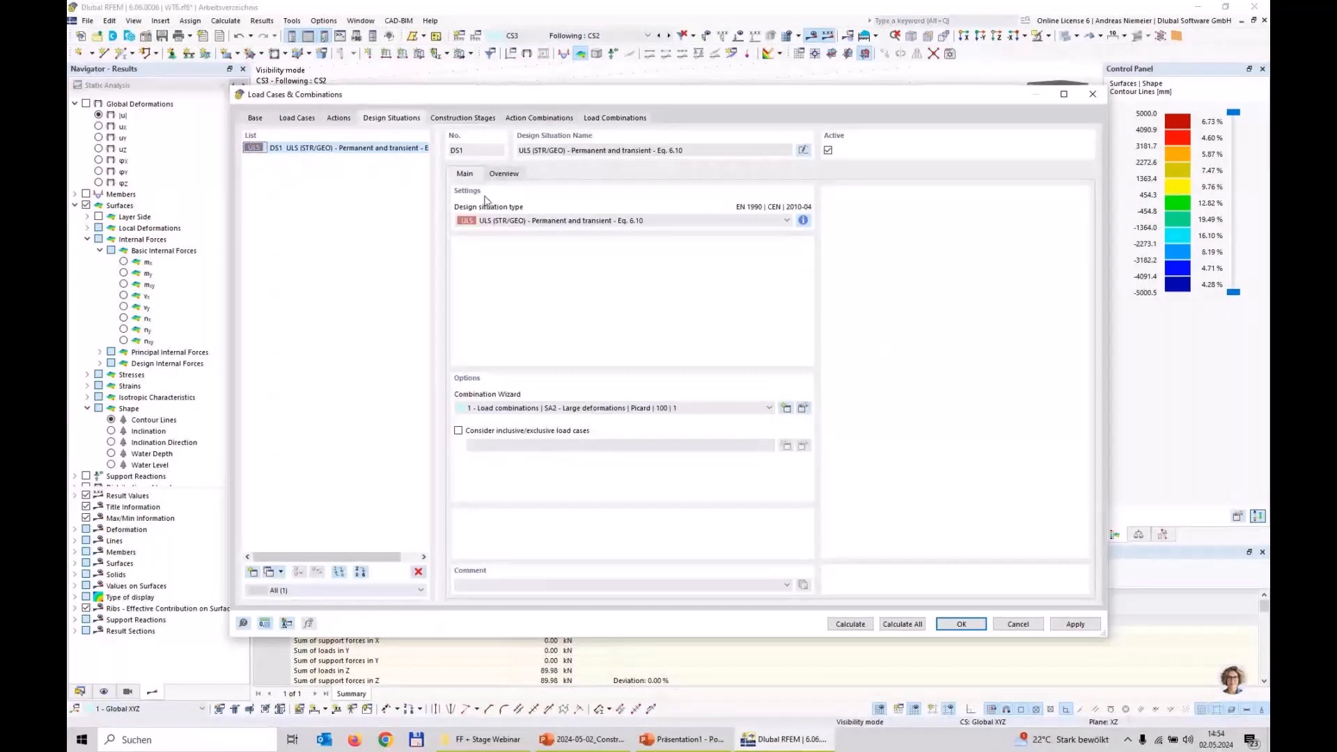
{"action": "left_click", "coordinate": [565, 223]}
{"action": "left_click", "coordinate": [561, 330]}
{"action": "left_click", "coordinate": [614, 118]}
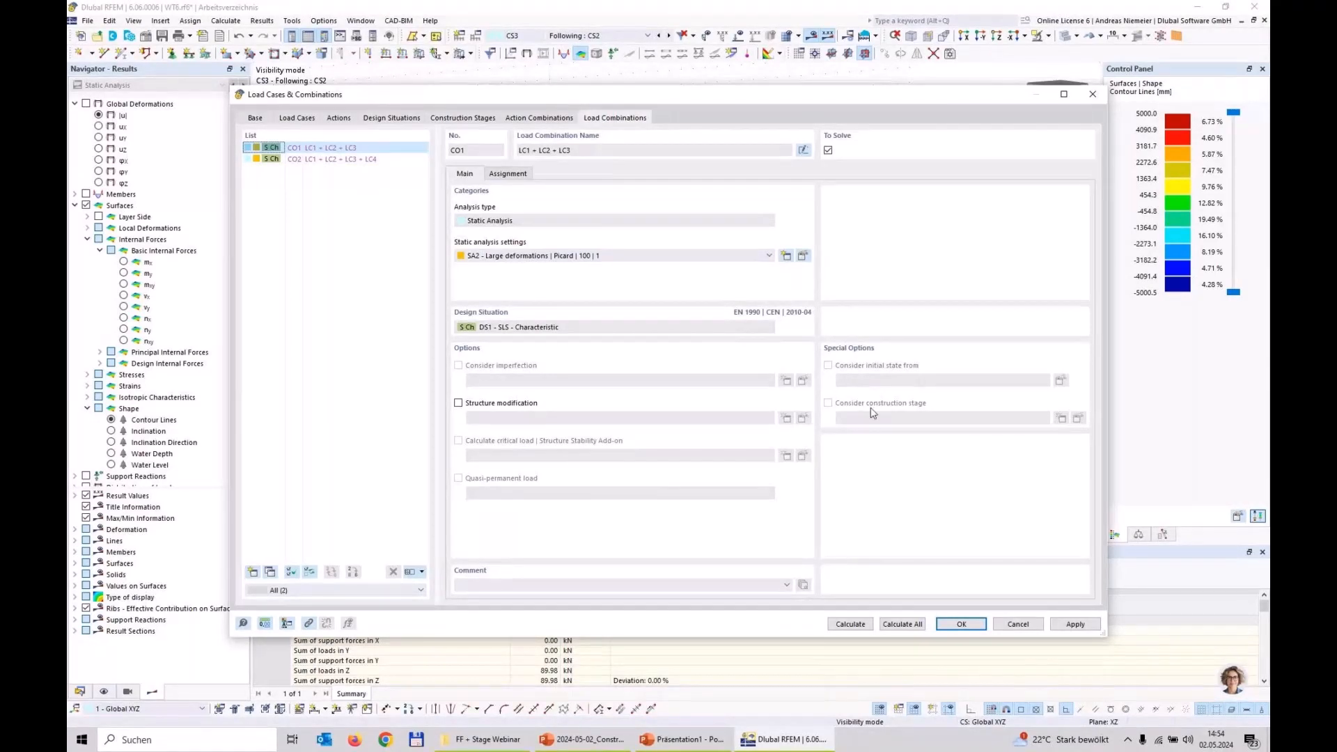
Activate the initial state in combination wizard 1 of DS1 and assign construction stage CS4 as its initial state.
{"action": "left_click", "coordinate": [411, 121]}
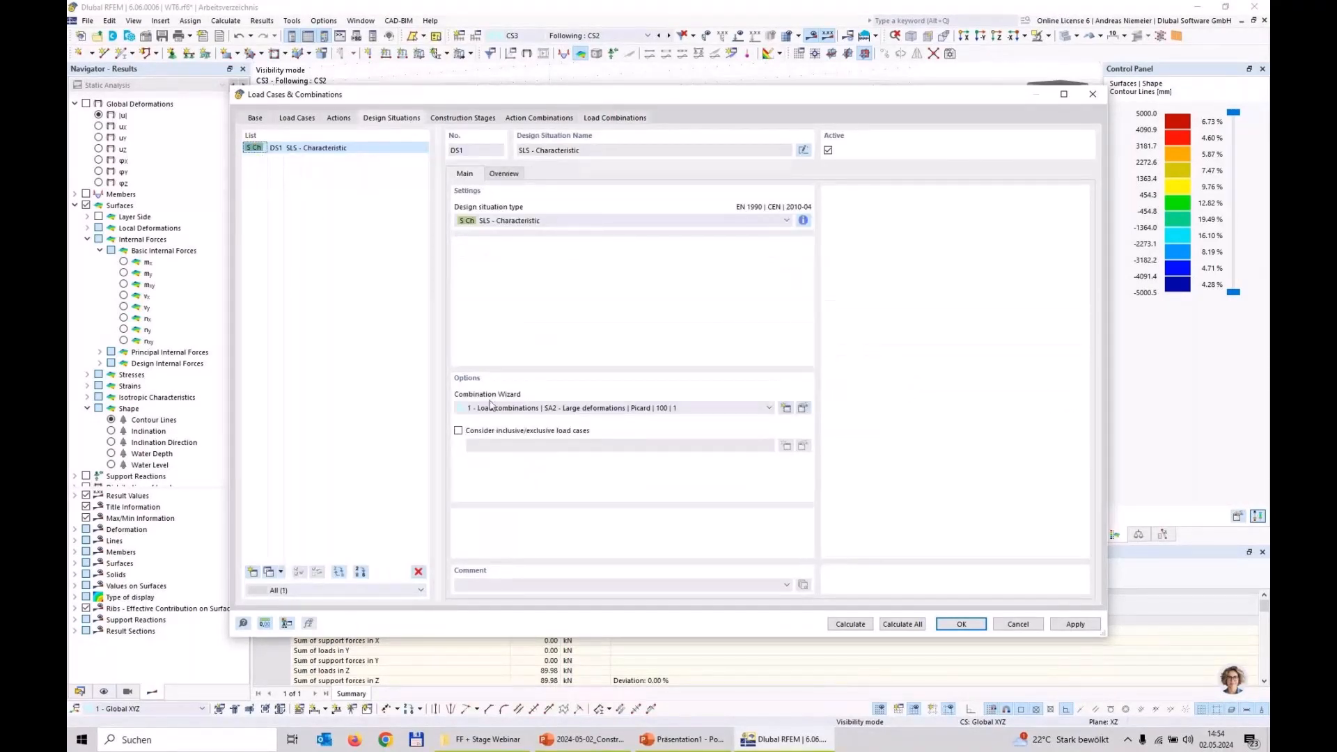
{"action": "left_click", "coordinate": [803, 407]}
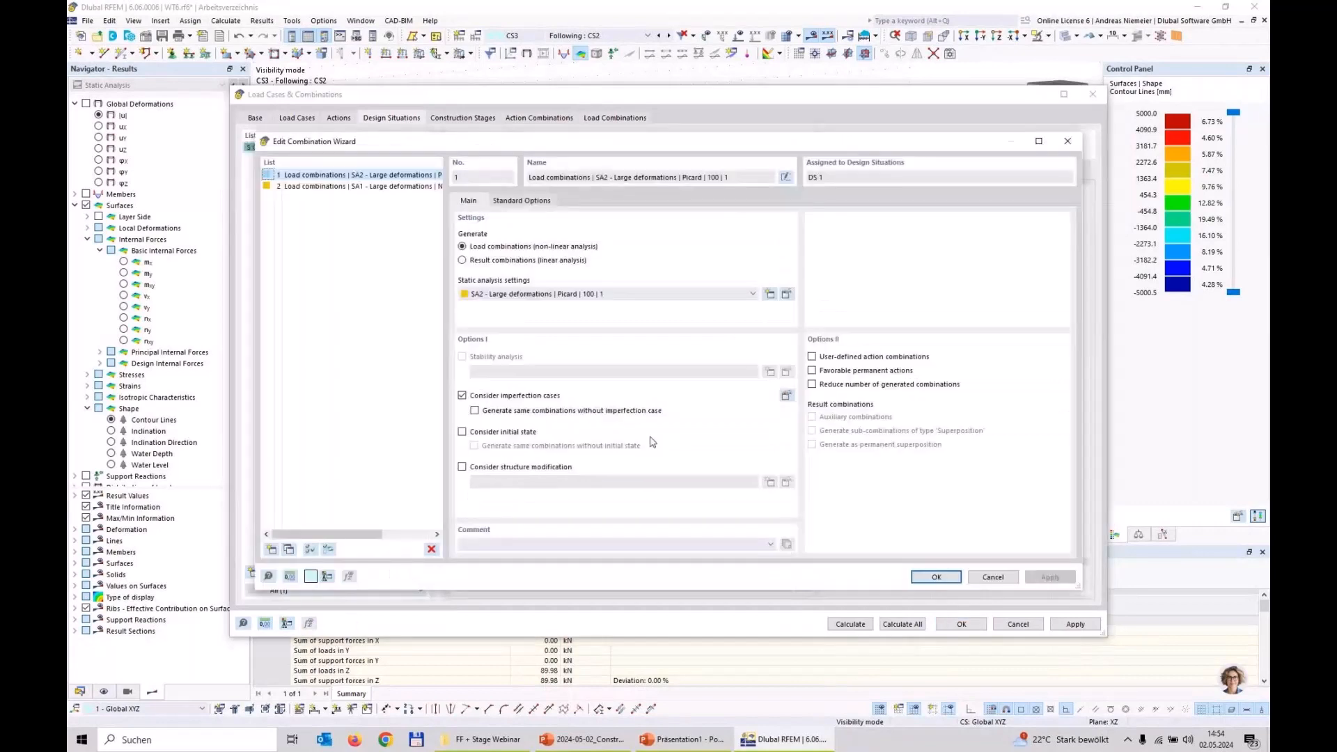
{"action": "left_click", "coordinate": [462, 432]}
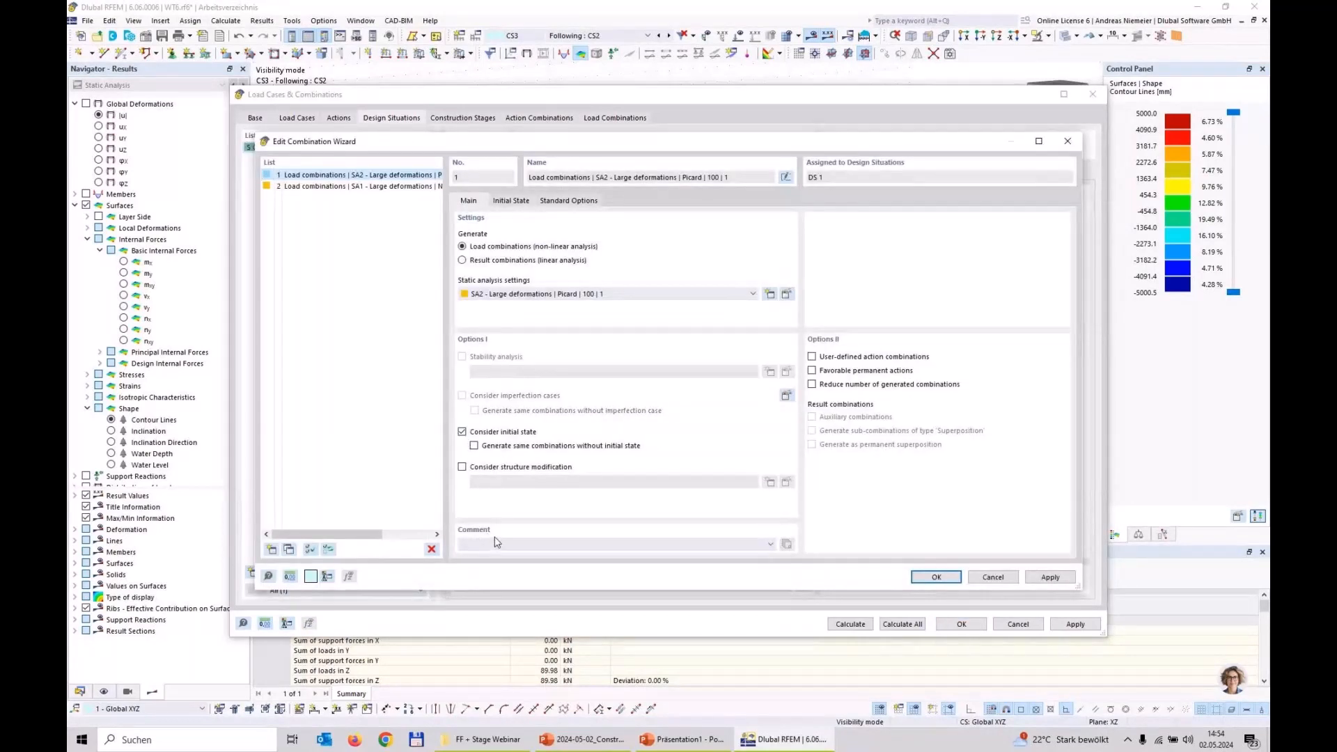
{"action": "left_click", "coordinate": [511, 200]}
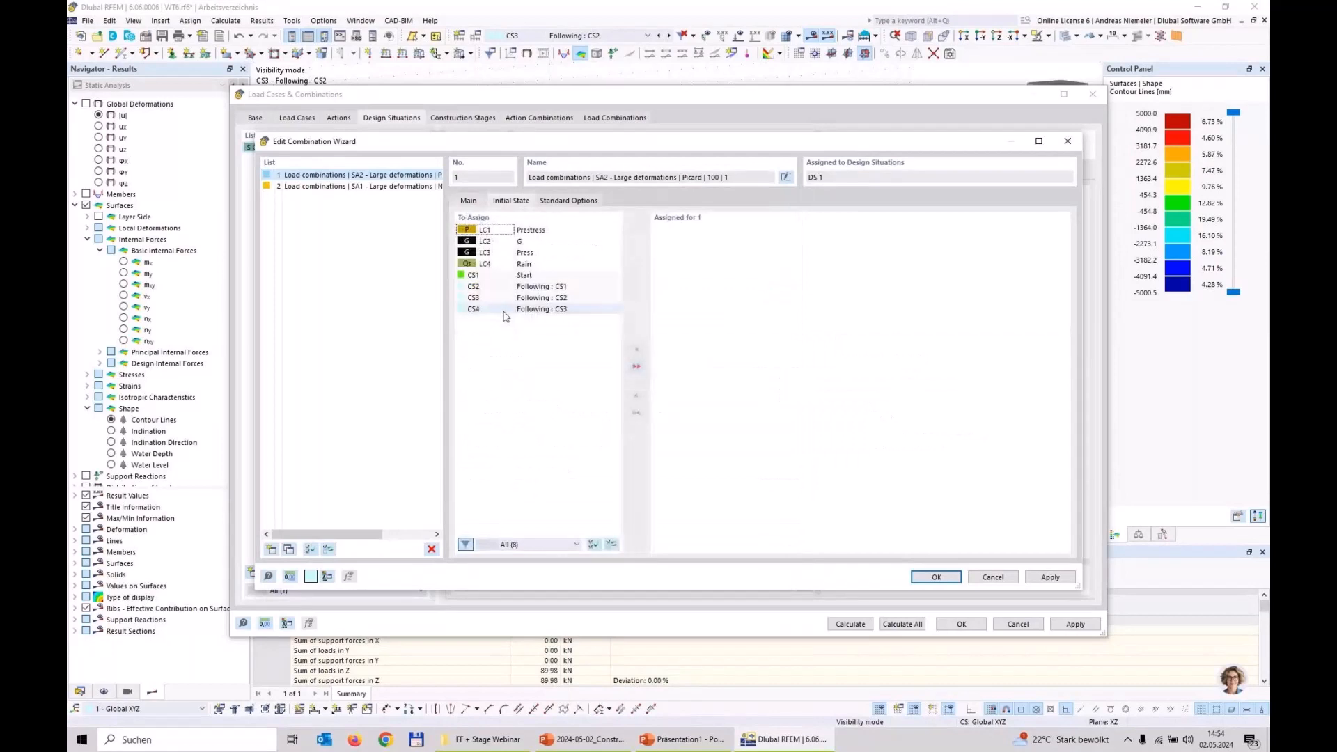
{"action": "double_click", "coordinate": [504, 310]}
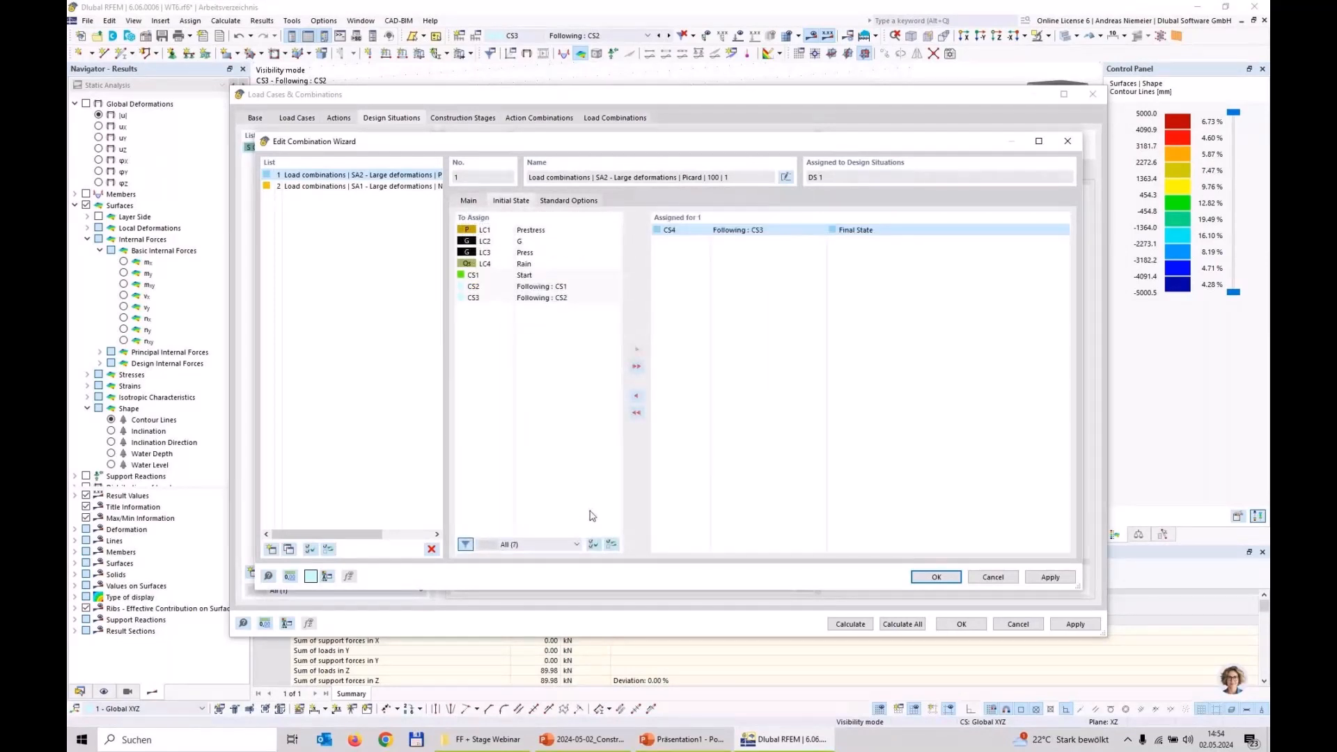
Set the combination wizard's static analysis settings to SA1 - Large deformations with Newton-Raphson and accept the wizard.
{"action": "left_click", "coordinate": [935, 577]}
{"action": "left_click", "coordinate": [779, 453]}
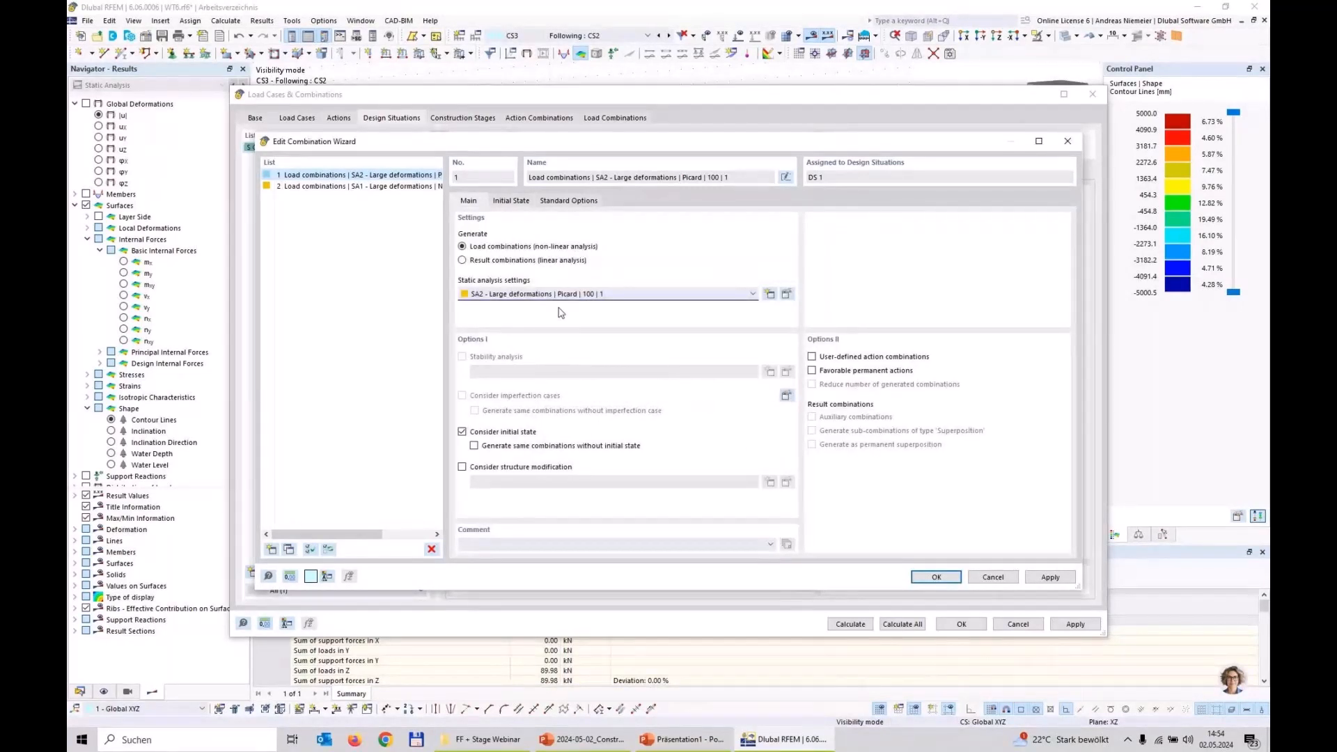
{"action": "left_click", "coordinate": [936, 577]}
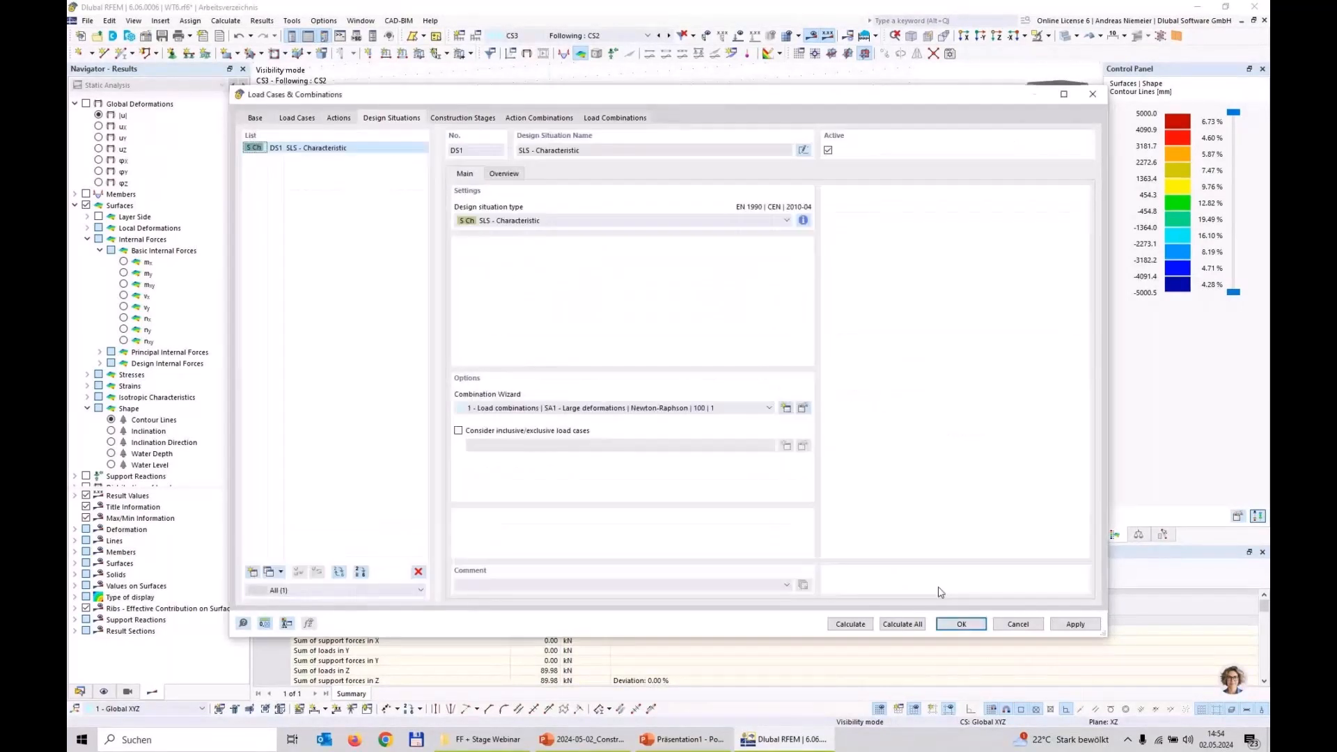
Check the load cases assigned to combinations CO1 and CO2 and calculate CO2.
{"action": "left_click", "coordinate": [615, 118]}
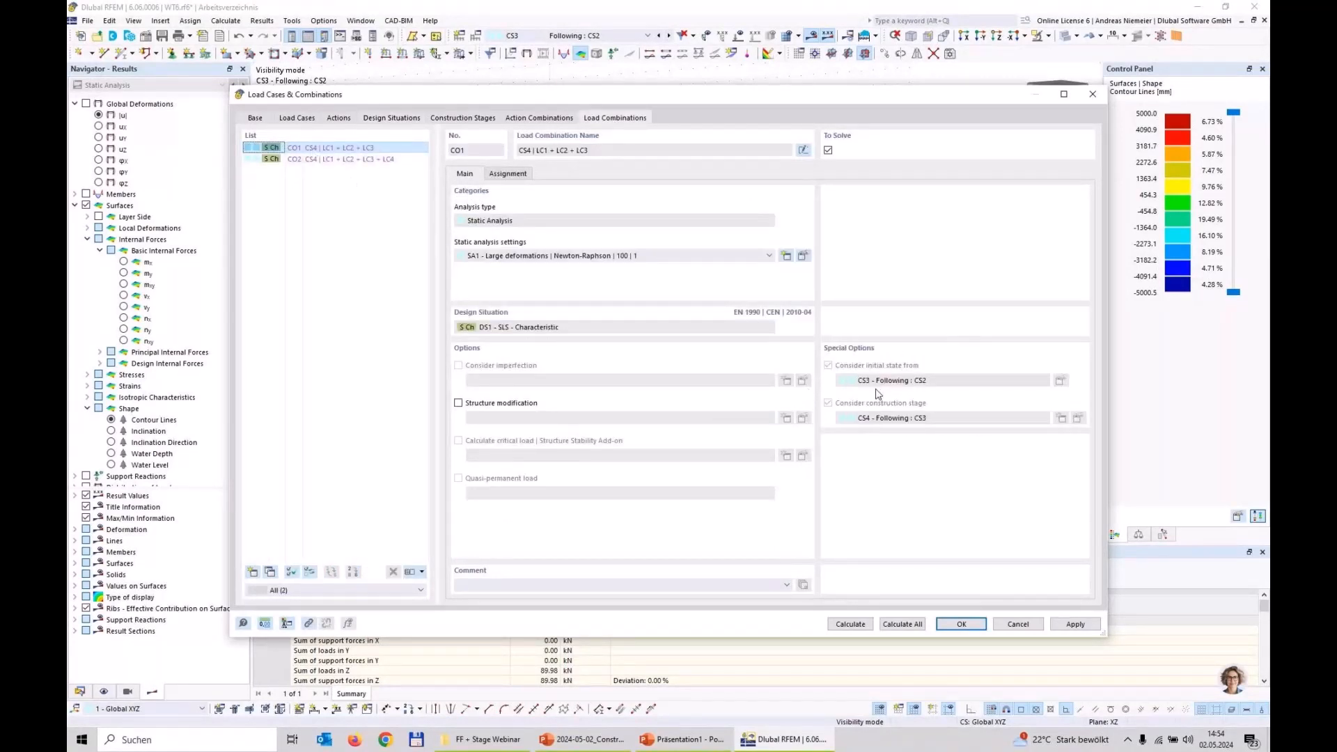
{"action": "left_click", "coordinate": [515, 174]}
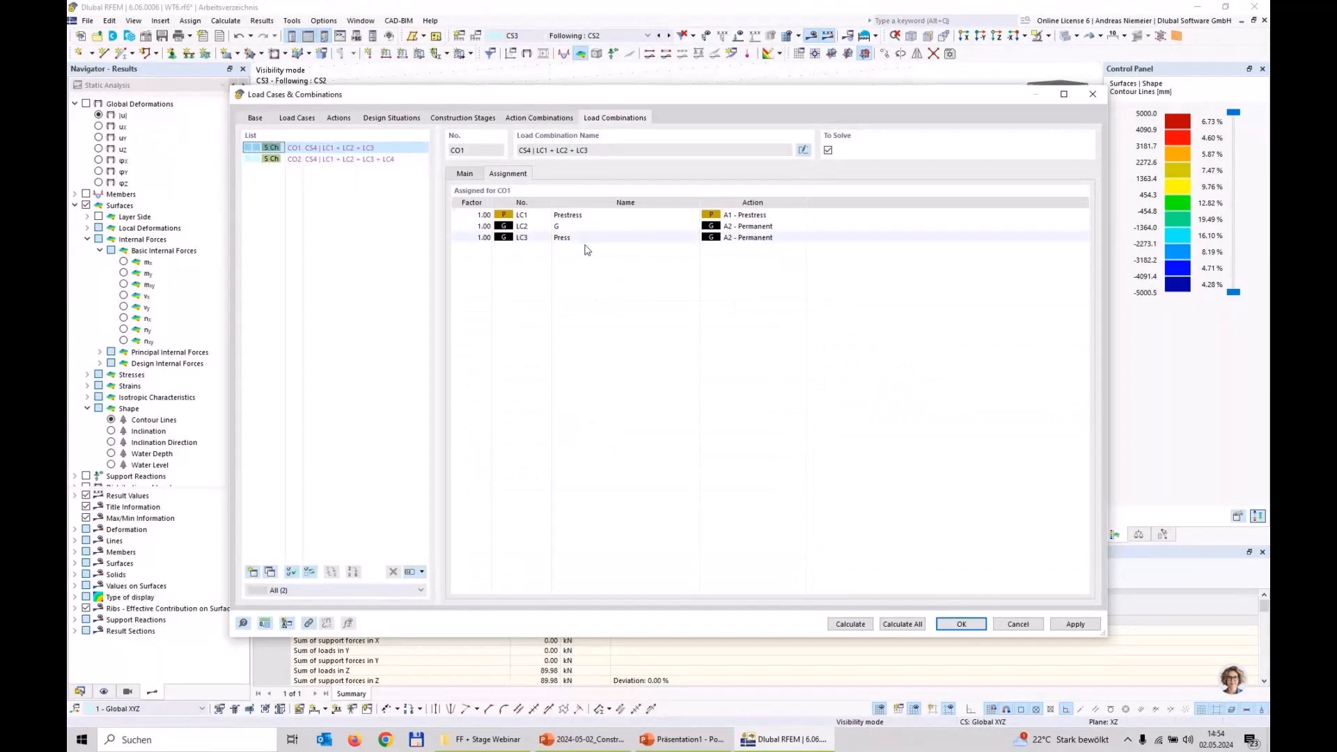
{"action": "left_click", "coordinate": [349, 159]}
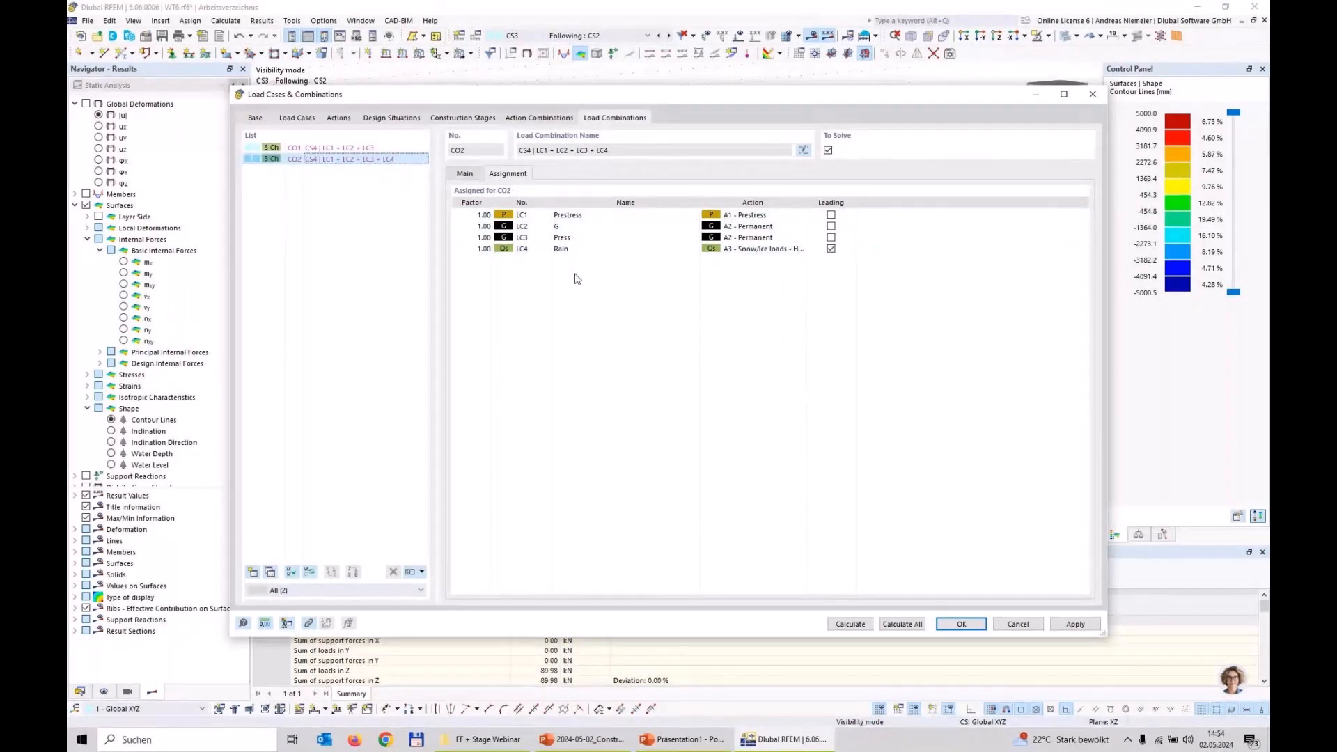
{"action": "left_click", "coordinate": [862, 625]}
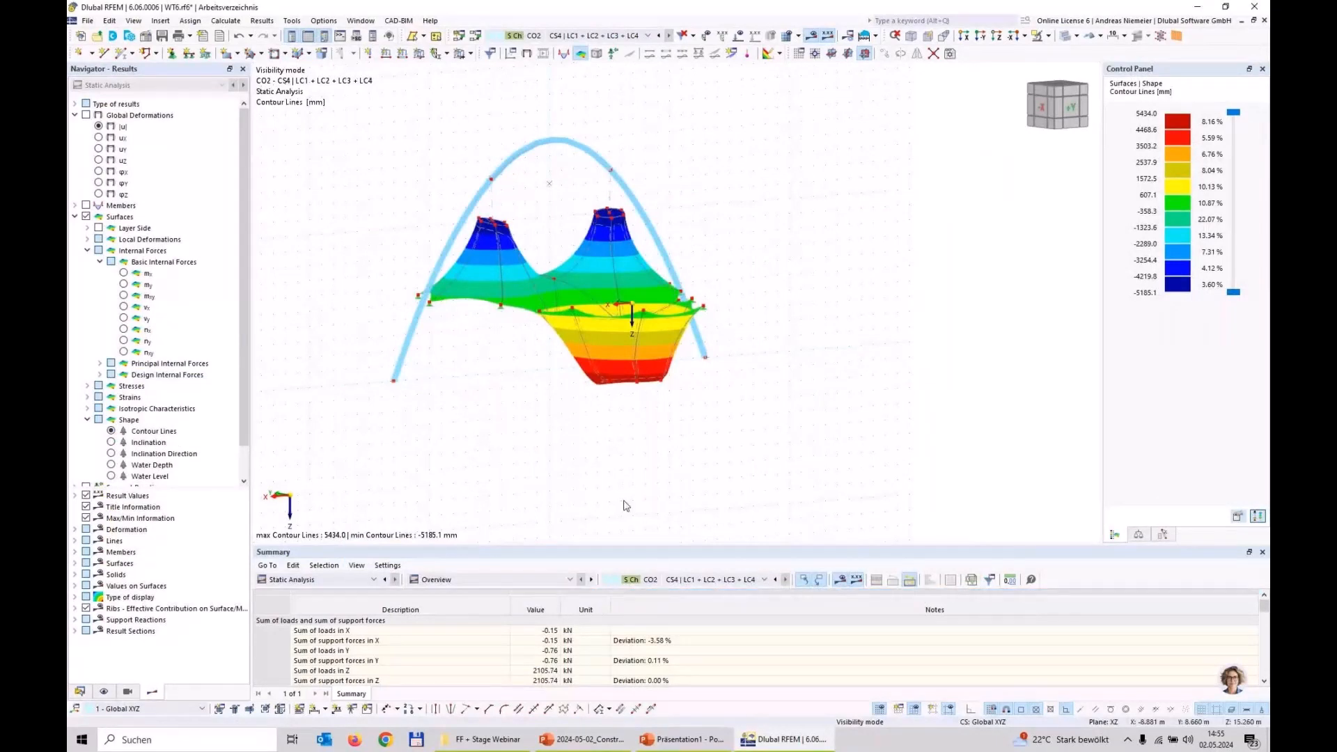
Examine the contour lines of the deformed membrane shape for CO2, including the high points and the sagging area.
{"action": "middle_click_drag", "start_coordinate": [671, 418], "coordinate": [578, 408], "text": "ctrl"}
{"action": "scroll", "coordinate": [519, 207], "scroll_direction": "up", "scroll_amount": 4}
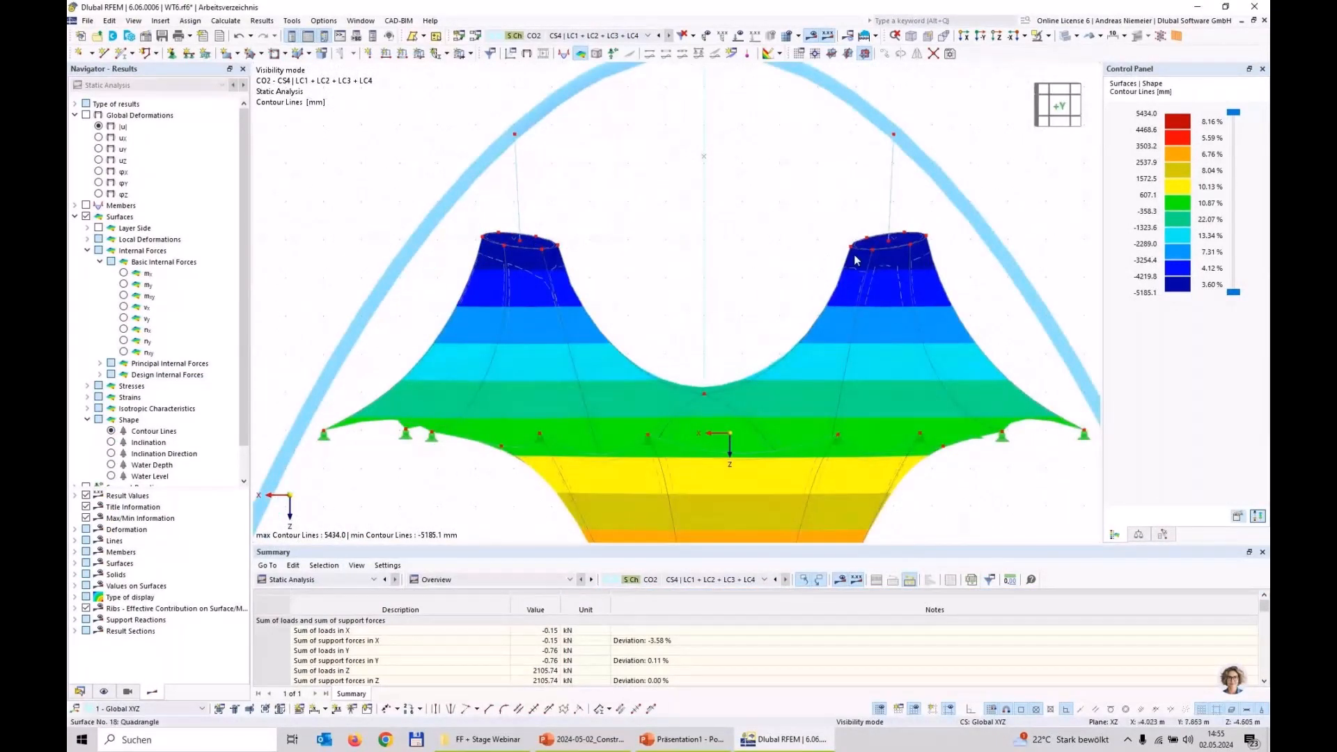
{"action": "scroll", "coordinate": [855, 260], "scroll_direction": "down", "scroll_amount": 4}
{"action": "scroll", "coordinate": [732, 397], "scroll_direction": "up", "scroll_amount": 3}
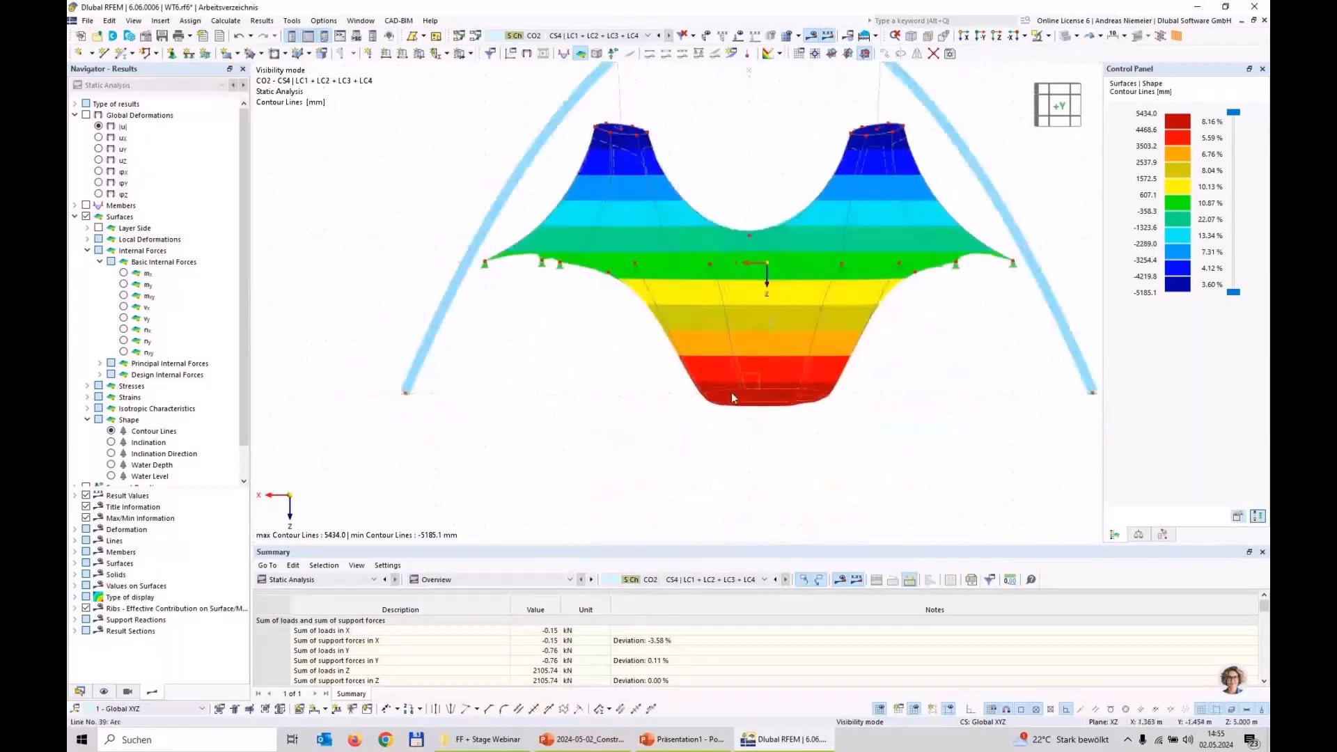
{"action": "scroll", "coordinate": [732, 396], "scroll_direction": "up", "scroll_amount": 1}
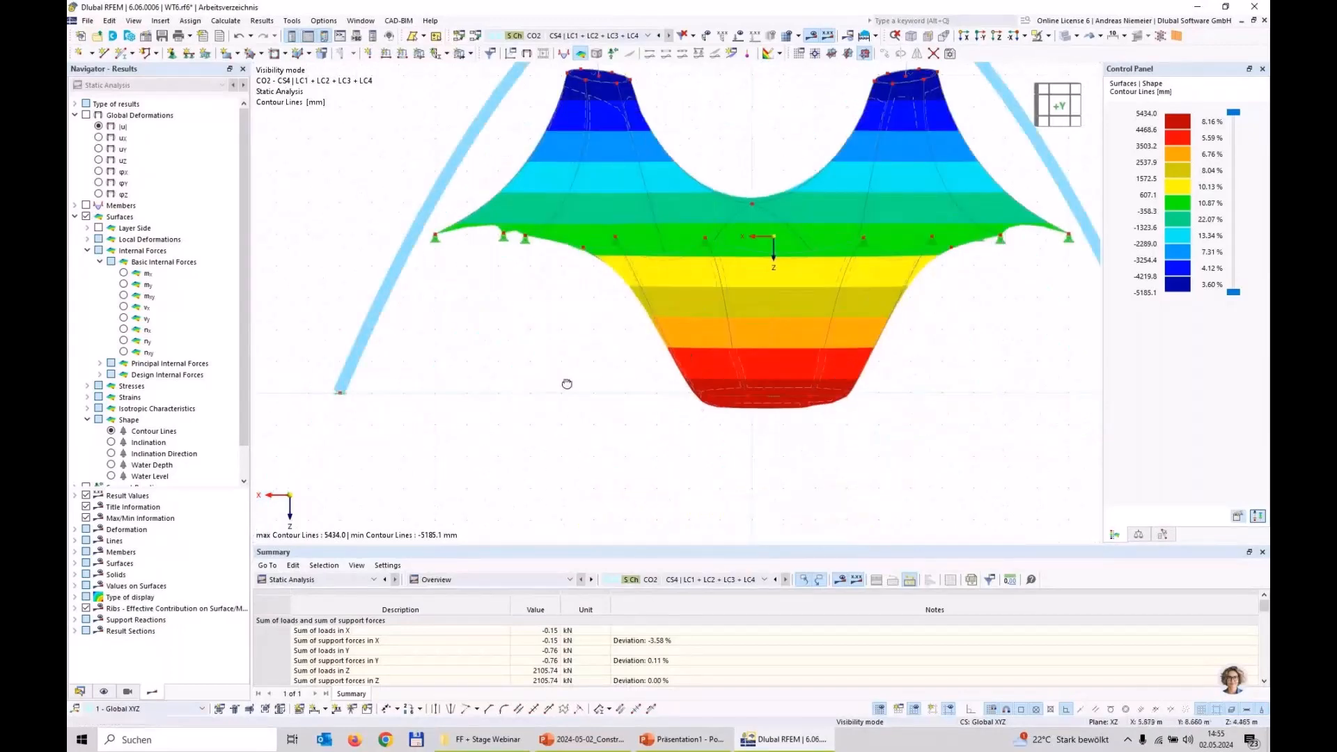
{"action": "middle_click_drag", "start_coordinate": [567, 385], "coordinate": [599, 389], "text": "ctrl"}
Display the membrane axial forces nx, followed by the principal directions of n1 and n2, and inspect them.
{"action": "left_click", "coordinate": [123, 331]}
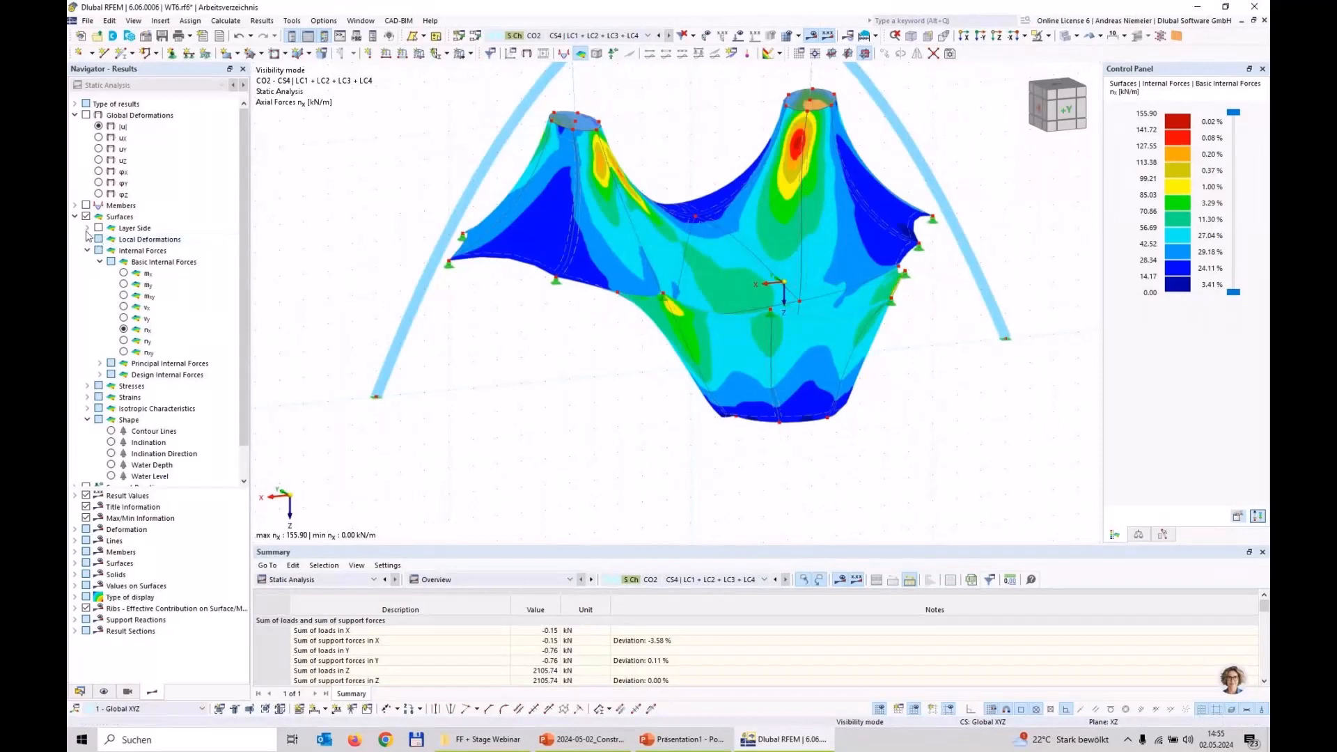
{"action": "left_click", "coordinate": [99, 364]}
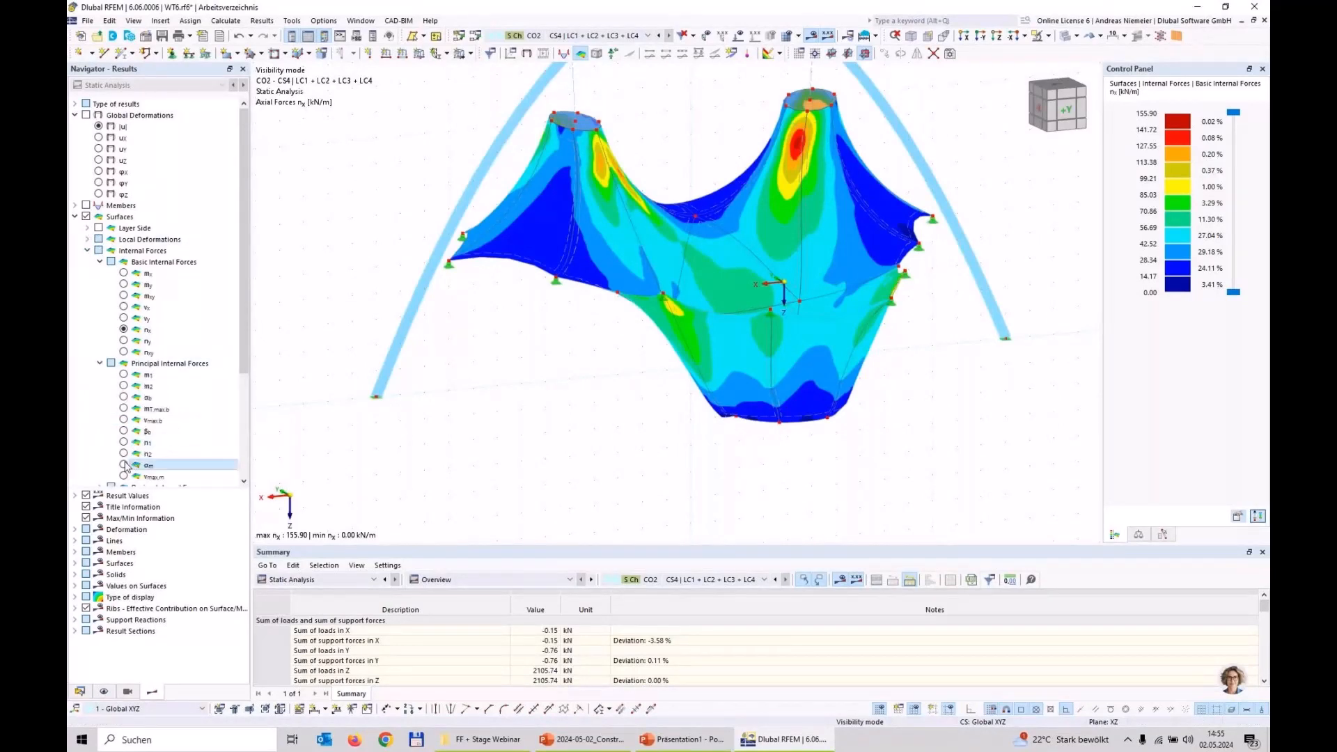
{"action": "left_click", "coordinate": [124, 465]}
{"action": "scroll", "coordinate": [654, 447], "scroll_direction": "up", "scroll_amount": 3}
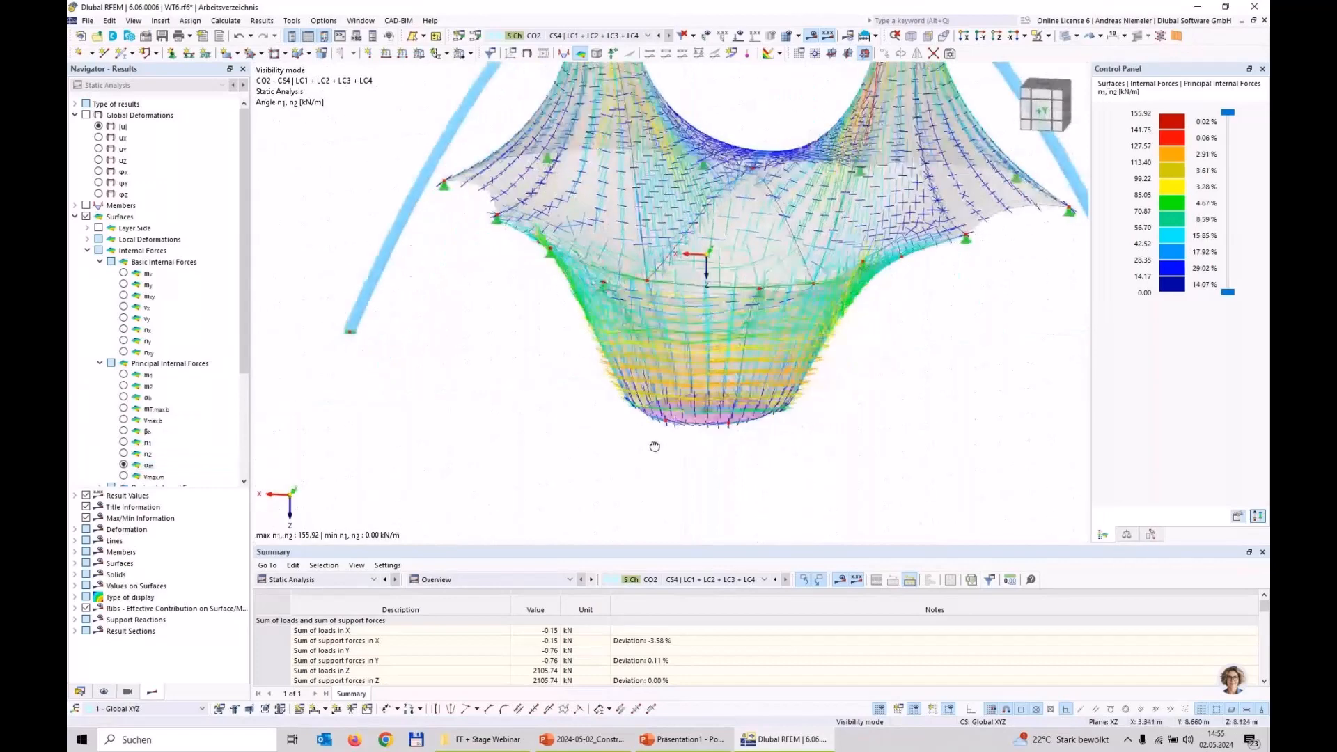
{"action": "middle_click_drag", "start_coordinate": [655, 446], "coordinate": [701, 654], "text": "ctrl"}
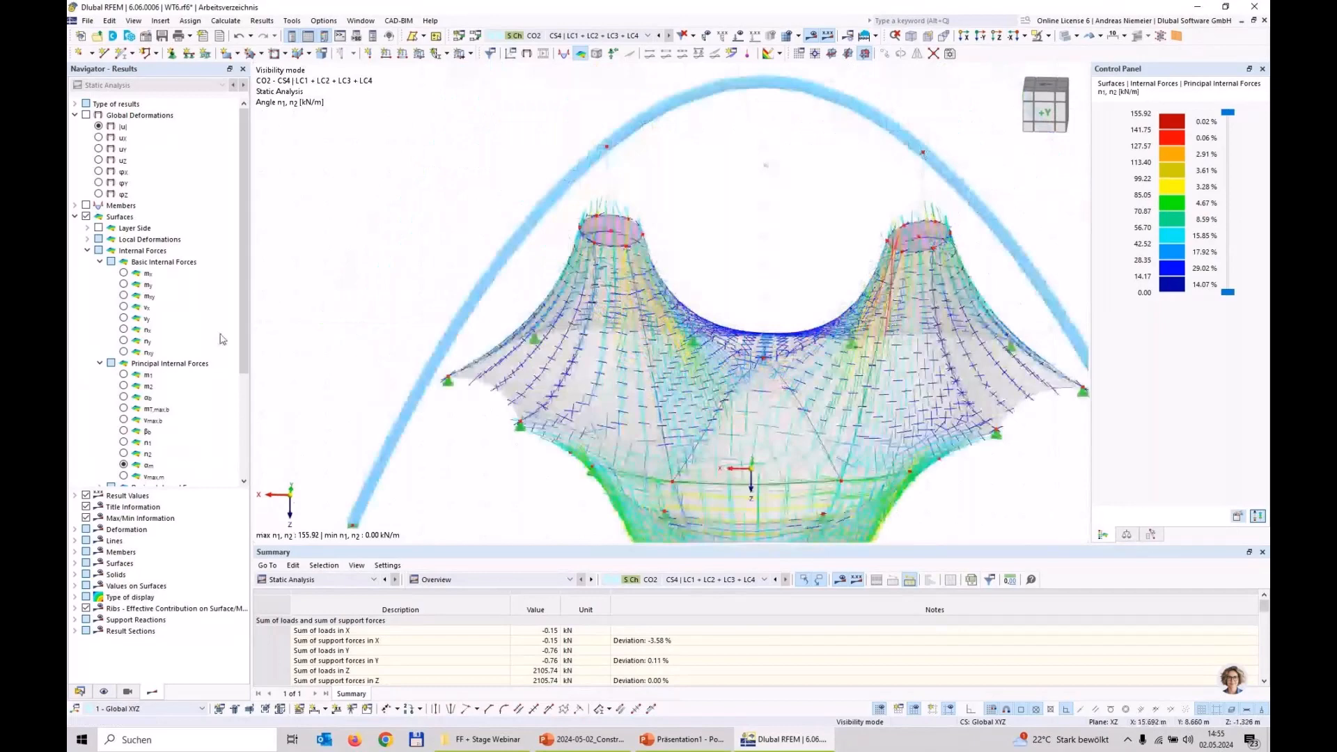
Display the basic internal forces ny on the membrane surfaces and inspect the sagging area.
{"action": "left_click", "coordinate": [124, 340]}
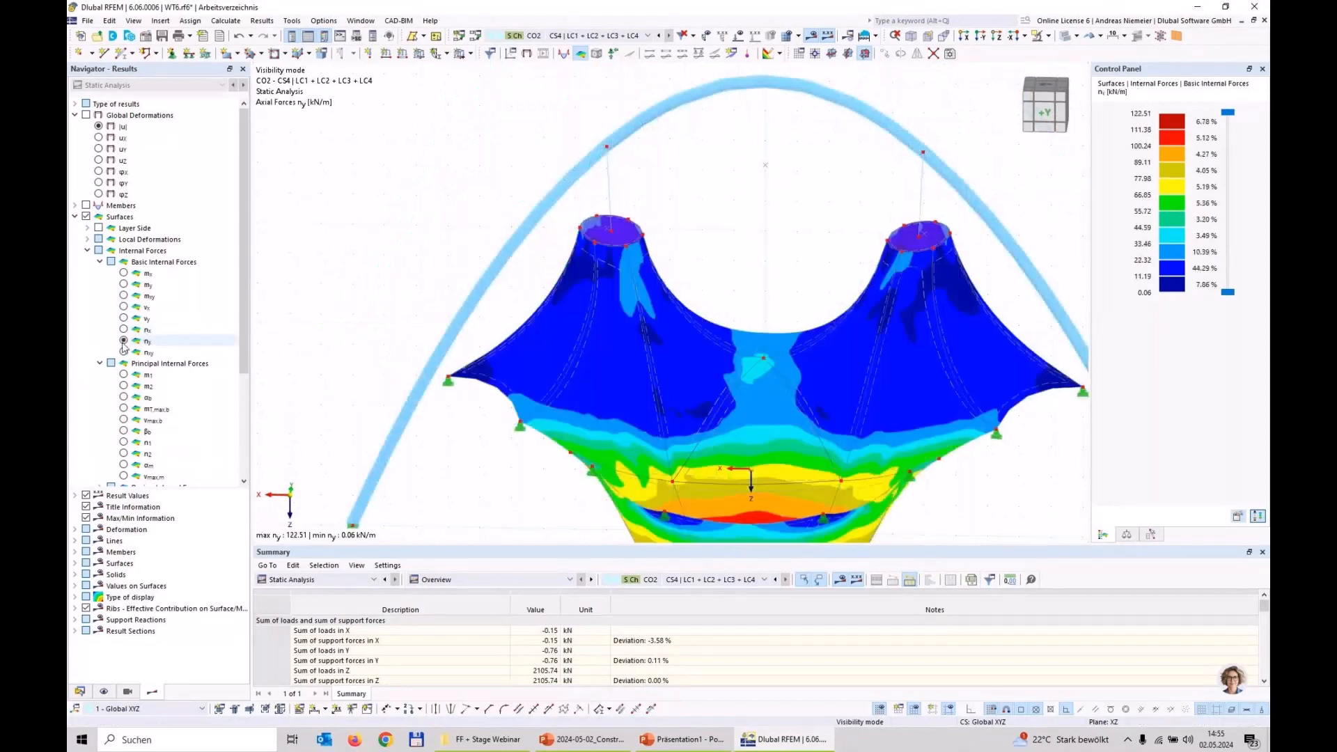
{"action": "scroll", "coordinate": [549, 292], "scroll_direction": "down", "scroll_amount": 2}
{"action": "scroll", "coordinate": [704, 501], "scroll_direction": "up", "scroll_amount": 3}
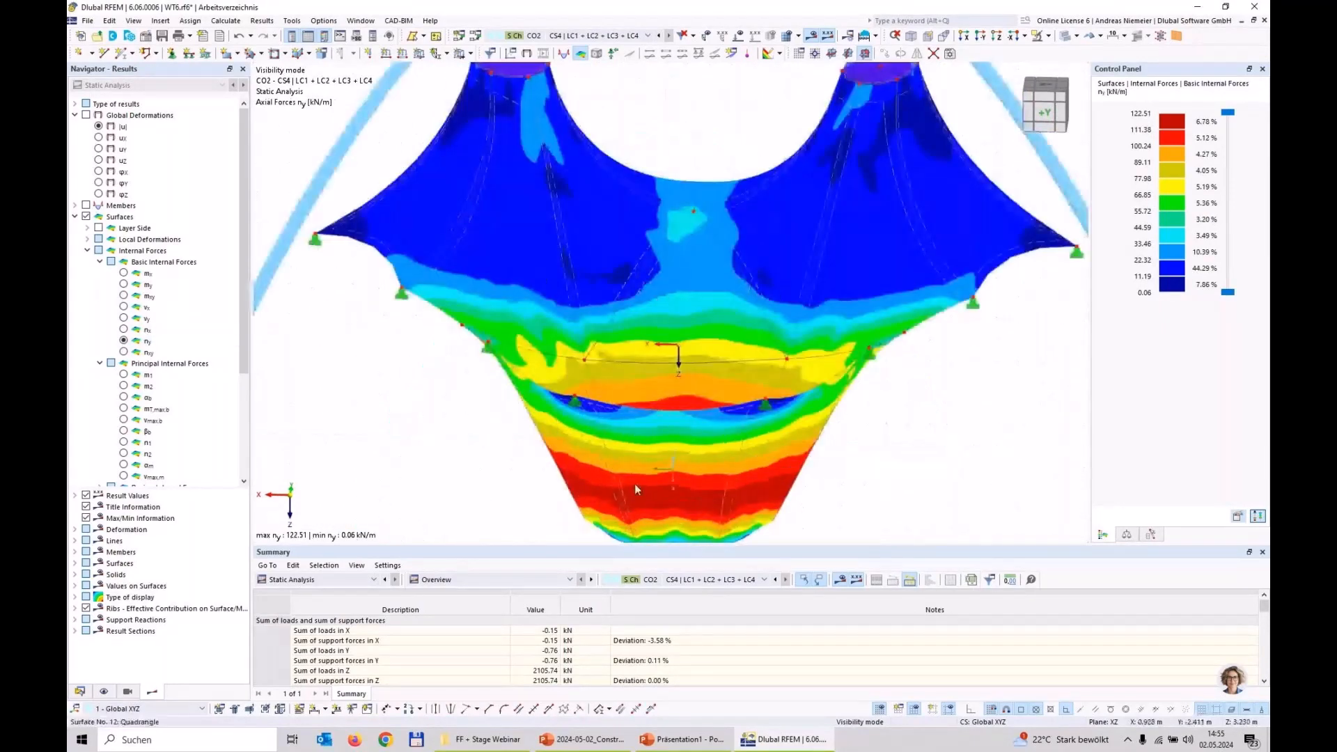
{"action": "scroll", "coordinate": [620, 482], "scroll_direction": "down", "scroll_amount": 2}
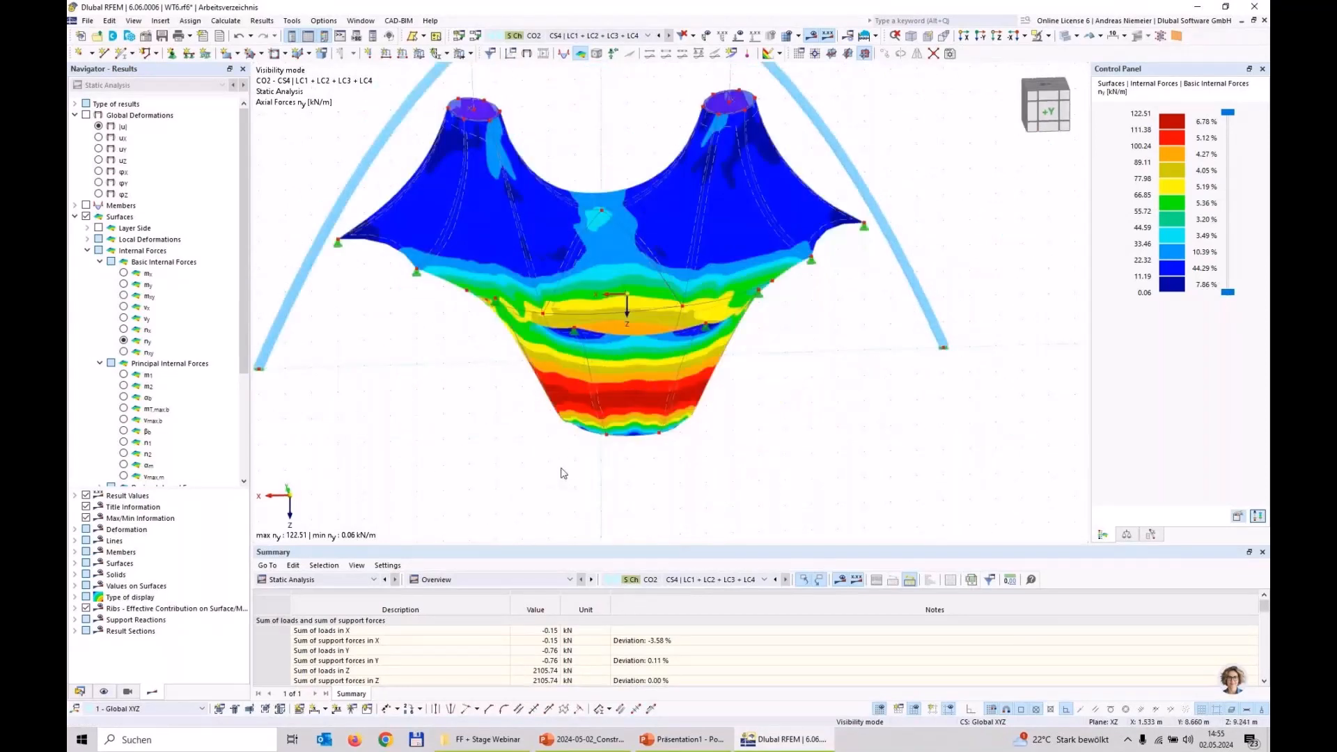
Display the water level results under Shape and view the ponding from different directions.
{"action": "scroll", "coordinate": [159, 295], "scroll_direction": "down", "scroll_amount": 2}
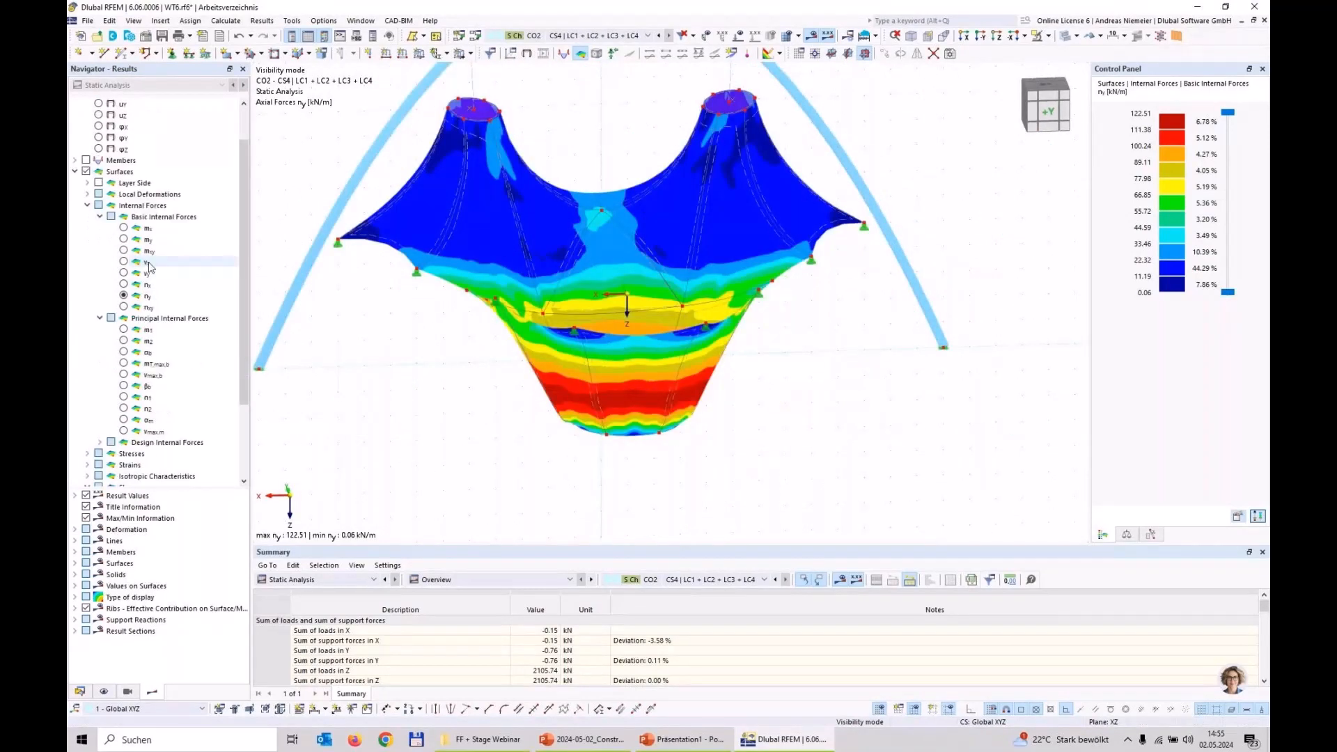
{"action": "scroll", "coordinate": [150, 267], "scroll_direction": "down", "scroll_amount": 2}
{"action": "left_click", "coordinate": [99, 171]}
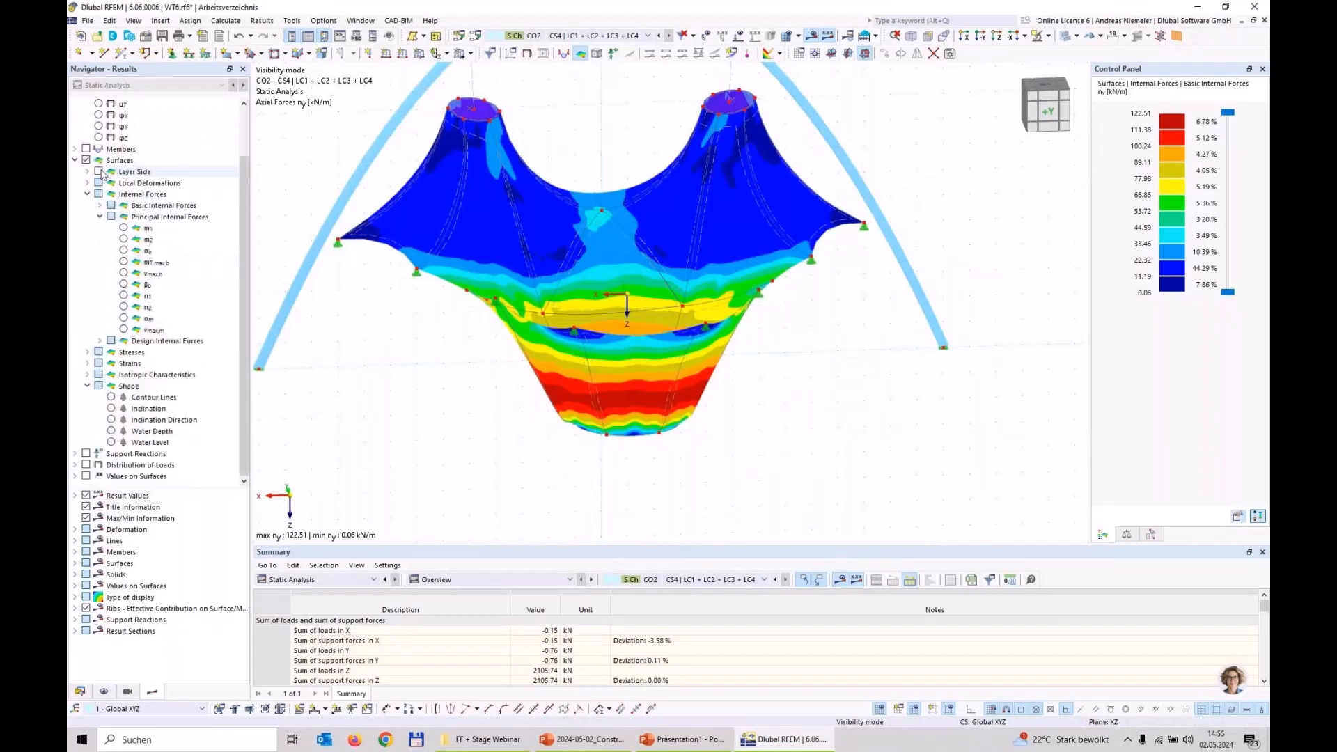
{"action": "left_click", "coordinate": [112, 443]}
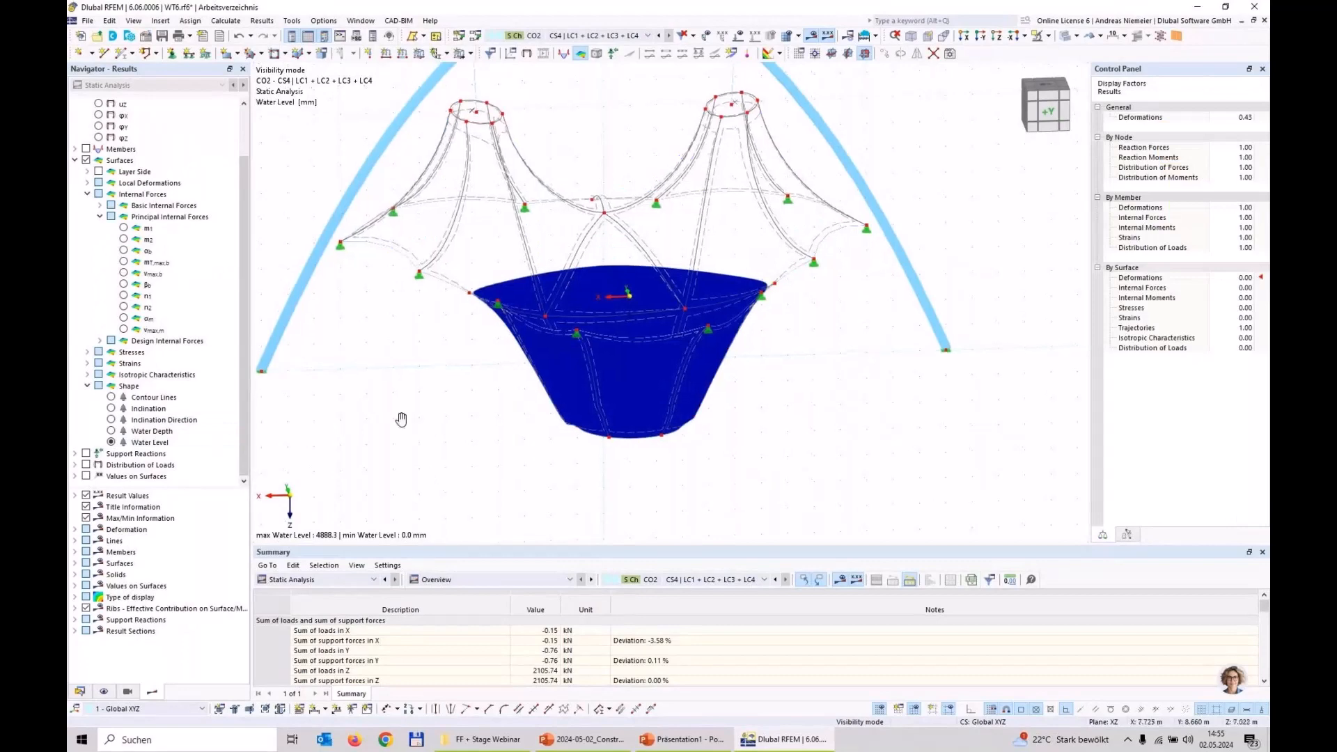
{"action": "middle_click_drag", "start_coordinate": [400, 415], "coordinate": [631, 335], "text": "ctrl"}
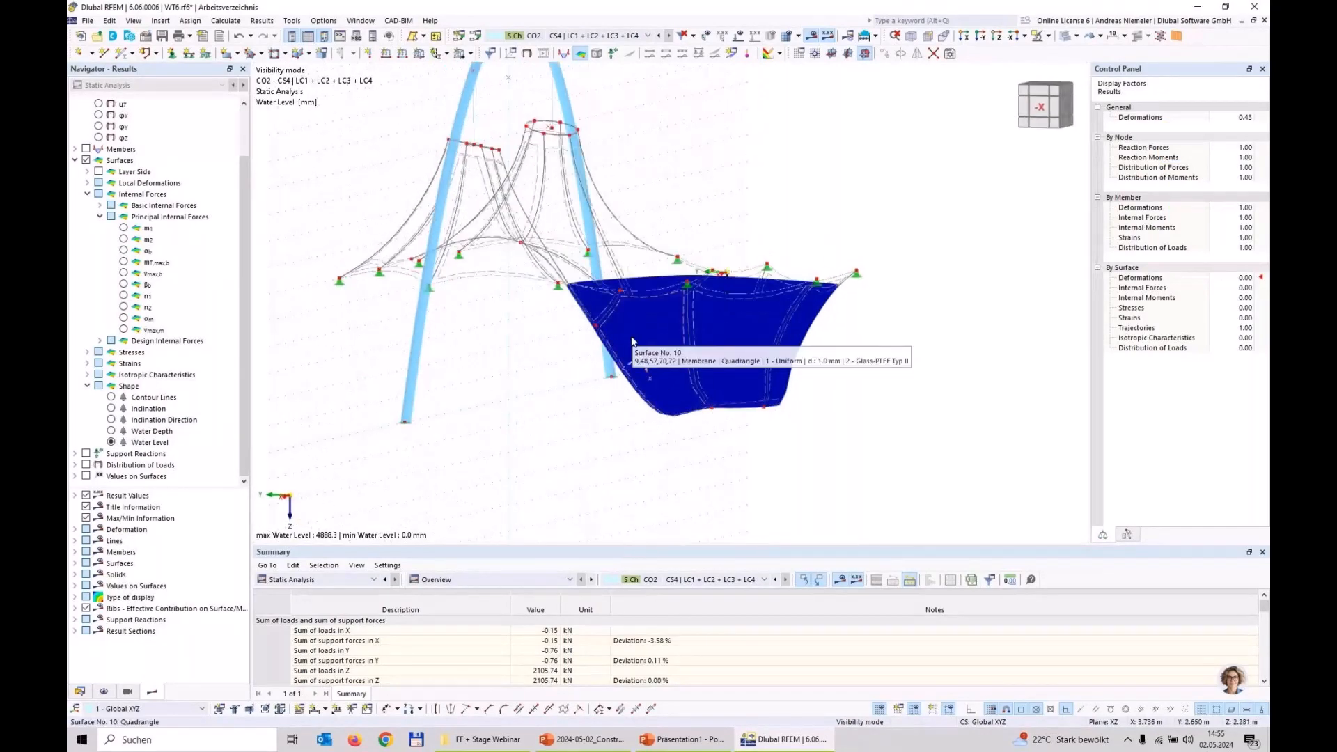
Examine the water surface against the membrane edge in the view along the X axis.
{"action": "key", "text": "ctrl+1"}
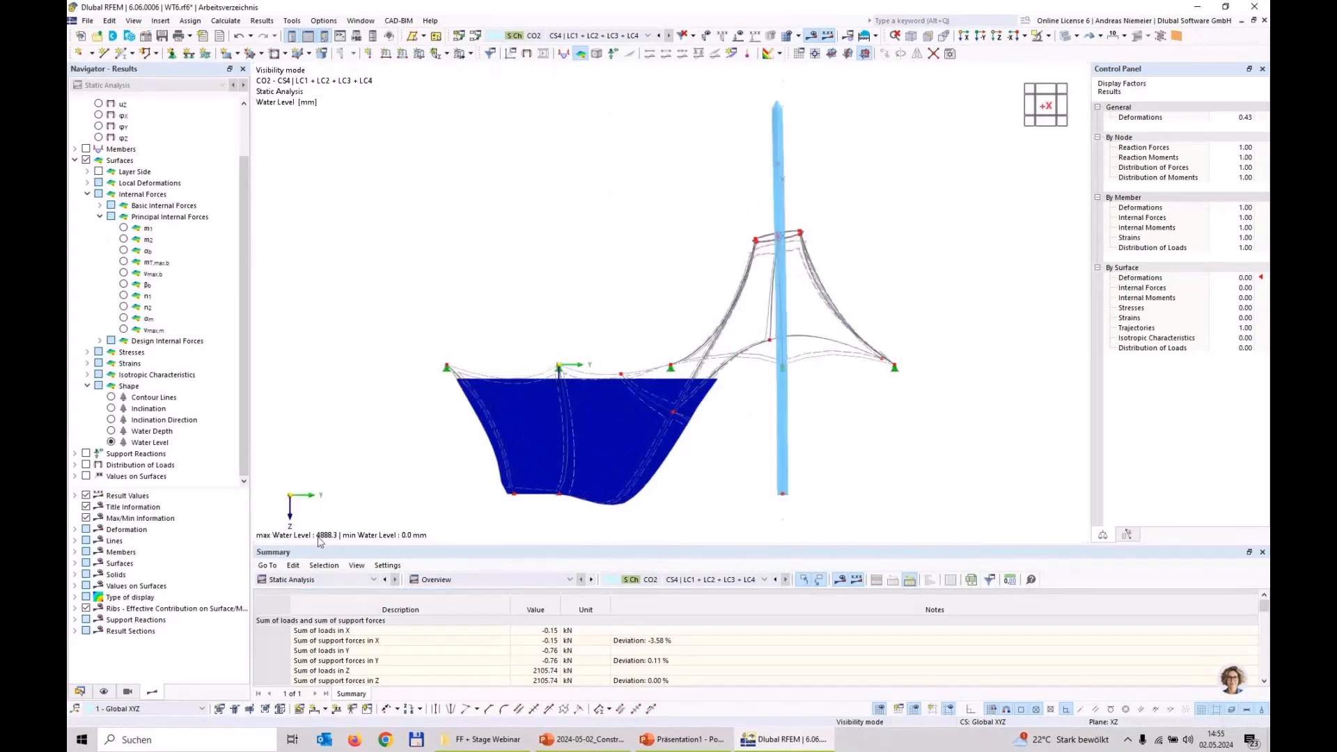
{"action": "scroll", "coordinate": [456, 454], "scroll_direction": "up", "scroll_amount": 2}
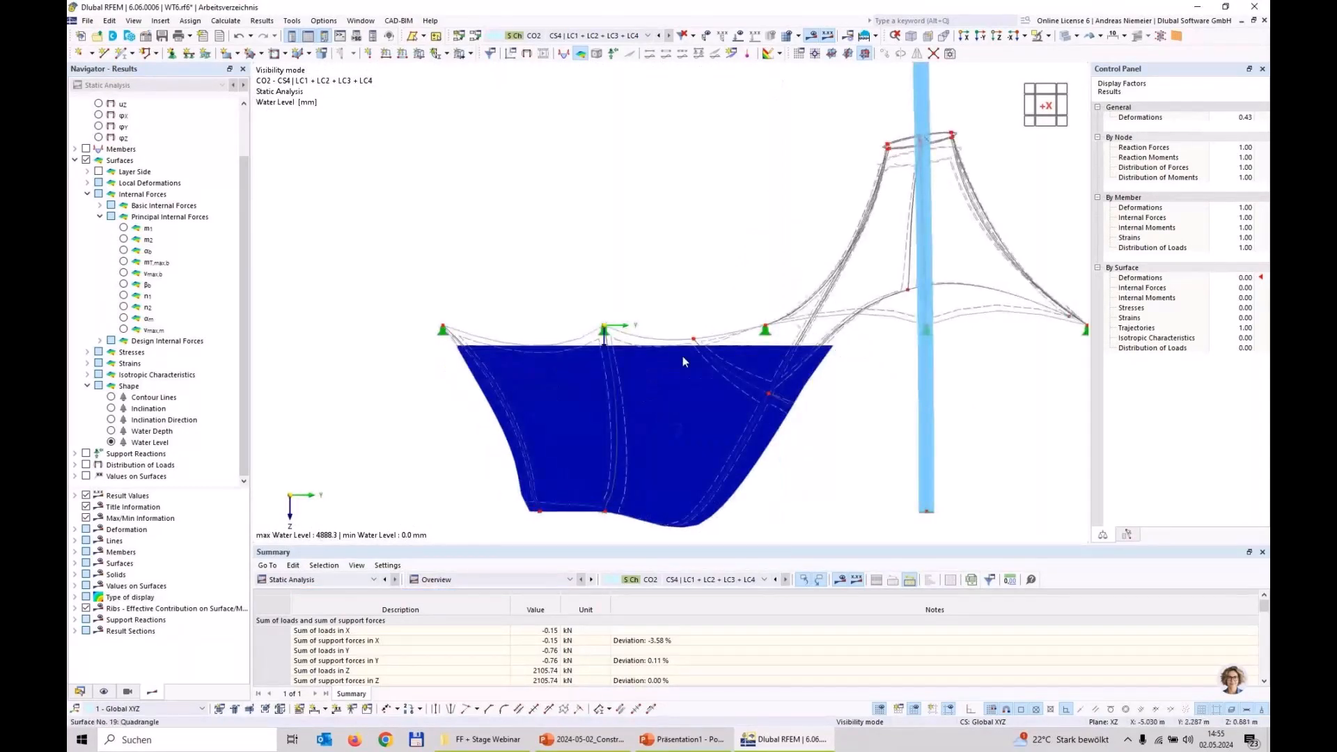
{"action": "scroll", "coordinate": [533, 357], "scroll_direction": "up", "scroll_amount": 3}
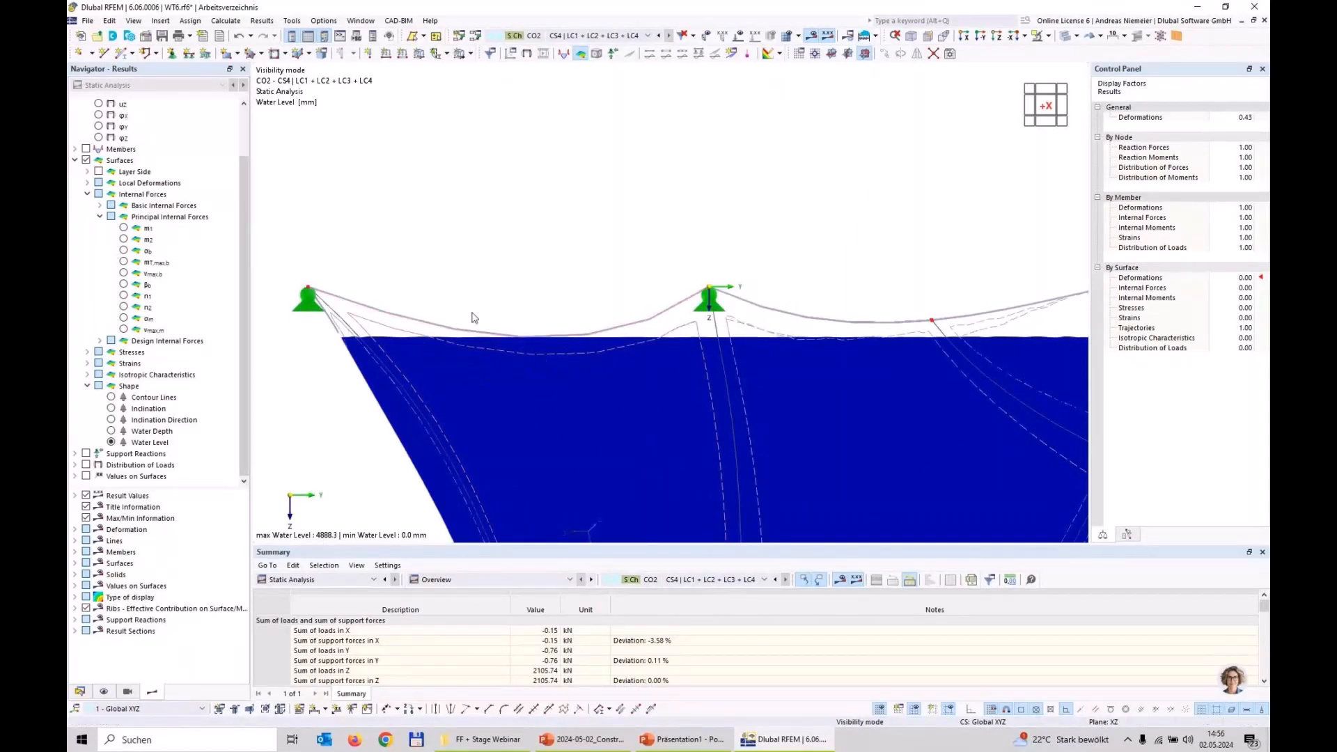
{"action": "scroll", "coordinate": [458, 298], "scroll_direction": "down", "scroll_amount": 2}
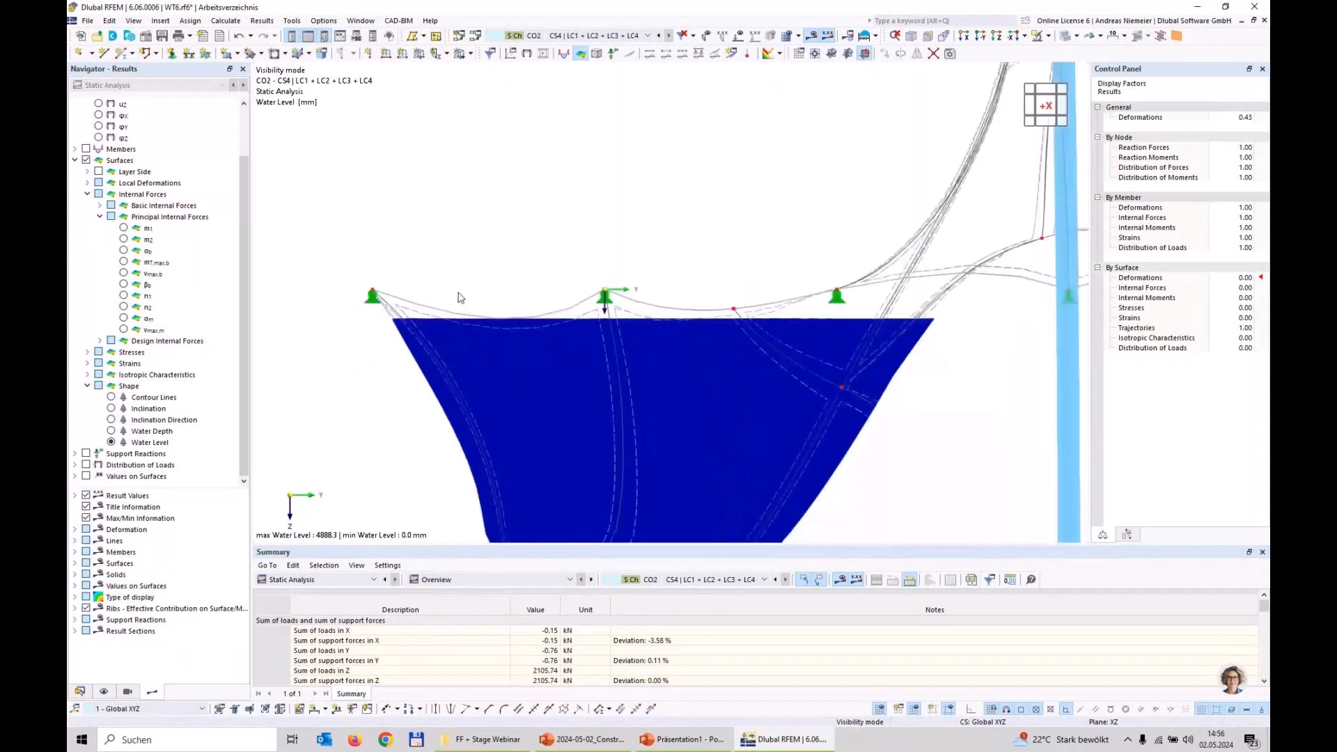
Display the water depth results under Shape and inspect the ponding from the opposite side of the tent.
{"action": "scroll", "coordinate": [466, 298], "scroll_direction": "down", "scroll_amount": 2}
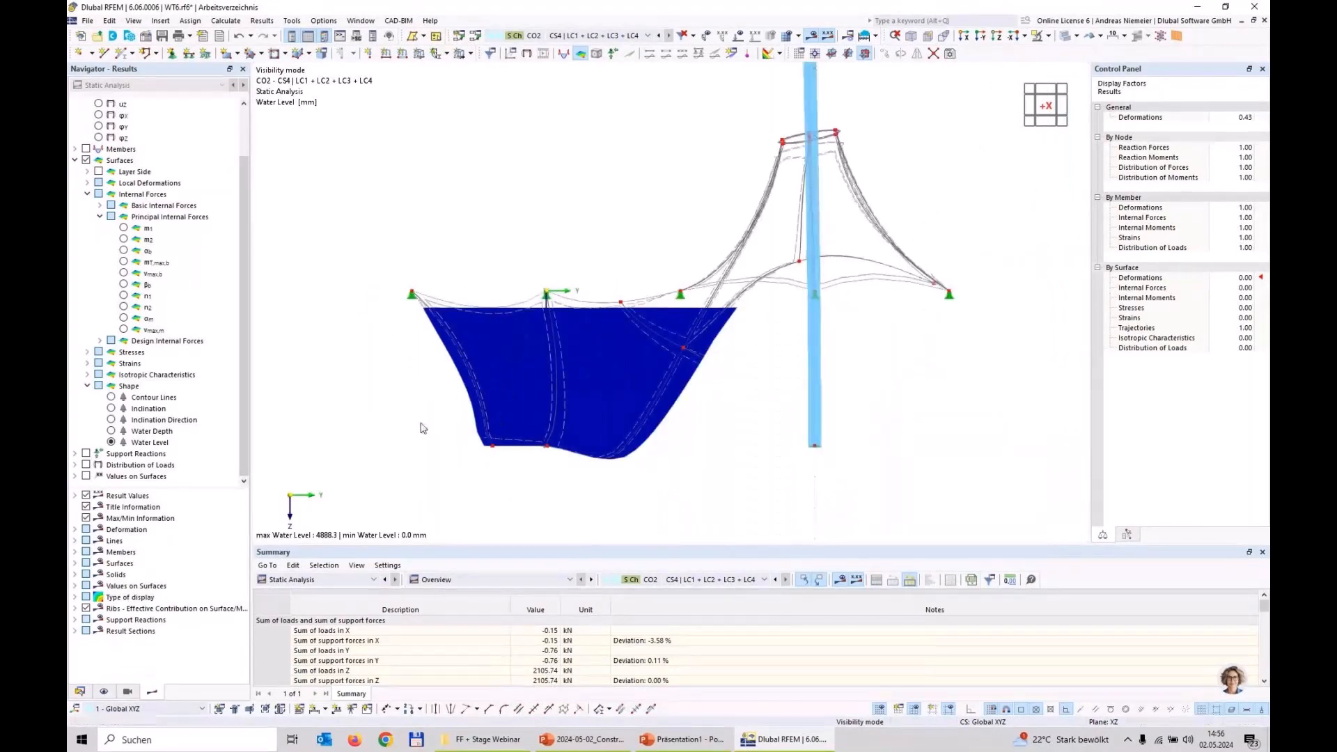
{"action": "left_click", "coordinate": [111, 432]}
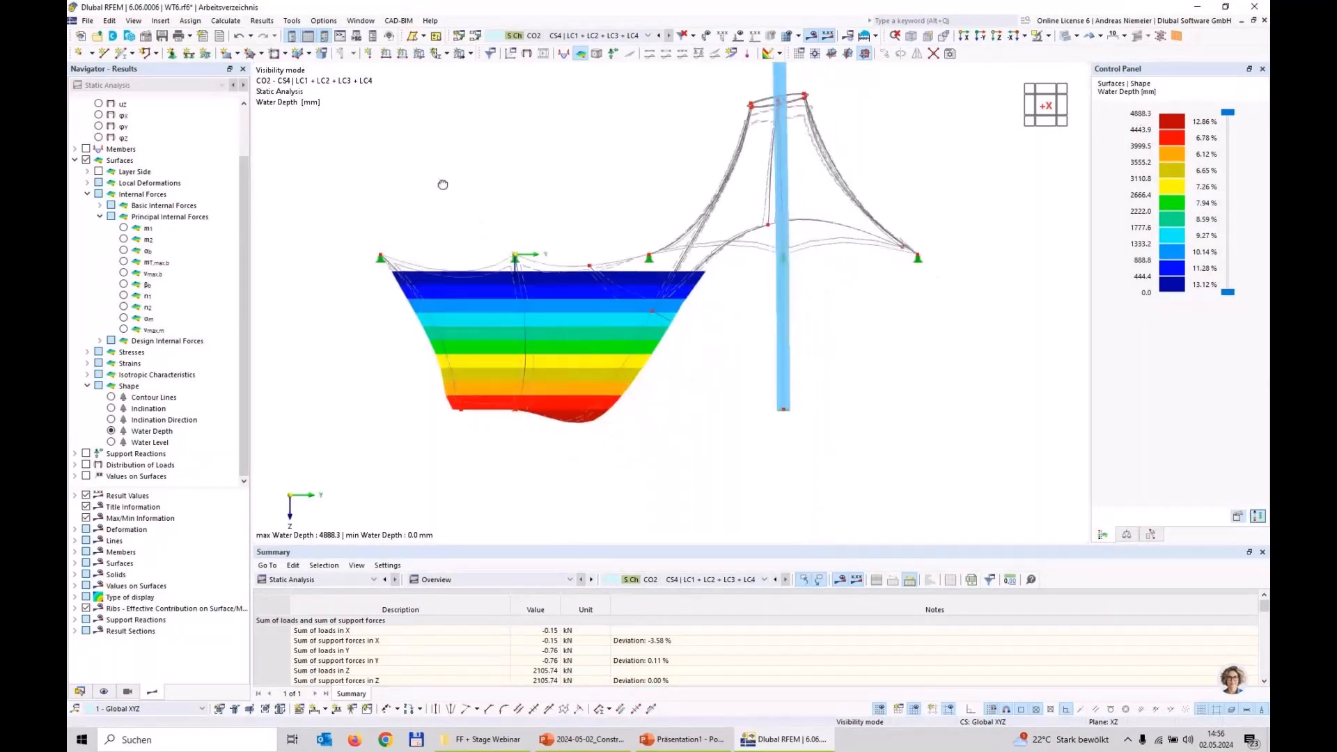
{"action": "middle_click_drag", "start_coordinate": [441, 185], "coordinate": [838, 194], "text": "ctrl"}
{"action": "scroll", "coordinate": [839, 194], "scroll_direction": "up", "scroll_amount": 1}
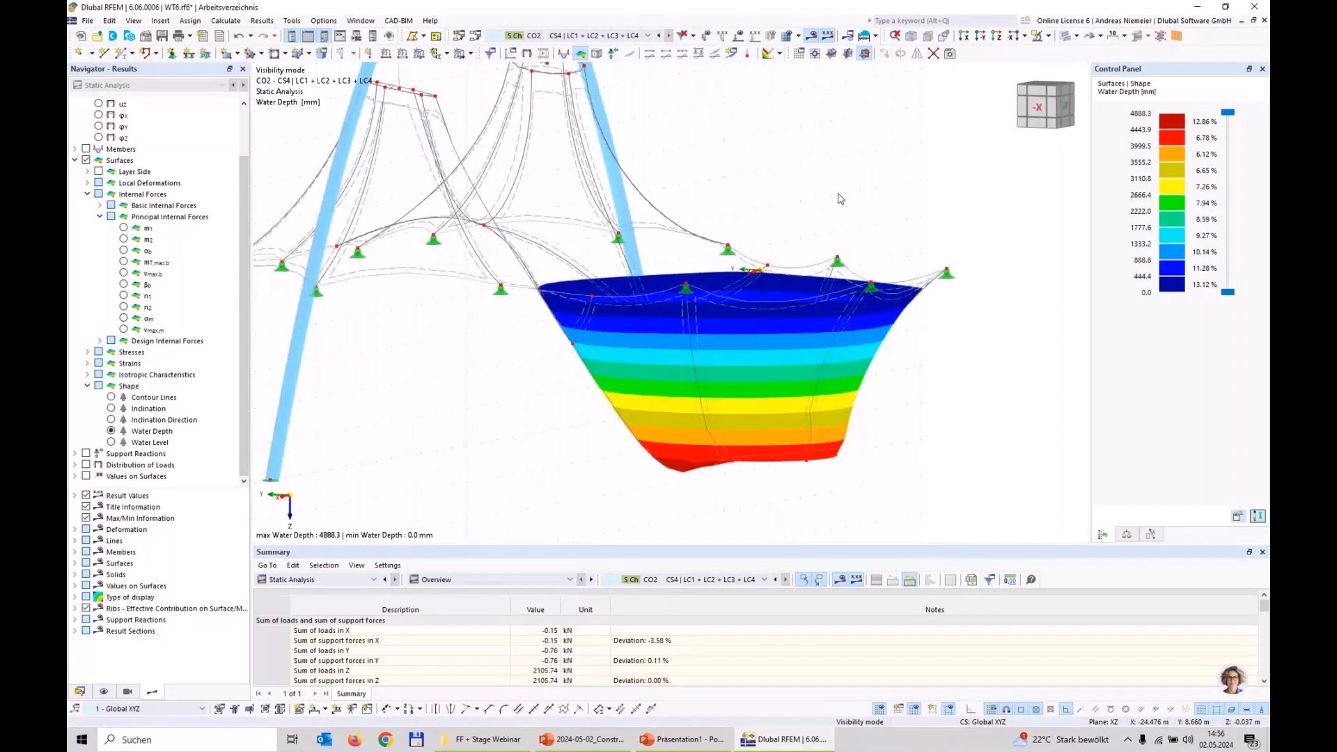
{"action": "scroll", "coordinate": [630, 422], "scroll_direction": "down", "scroll_amount": 3}
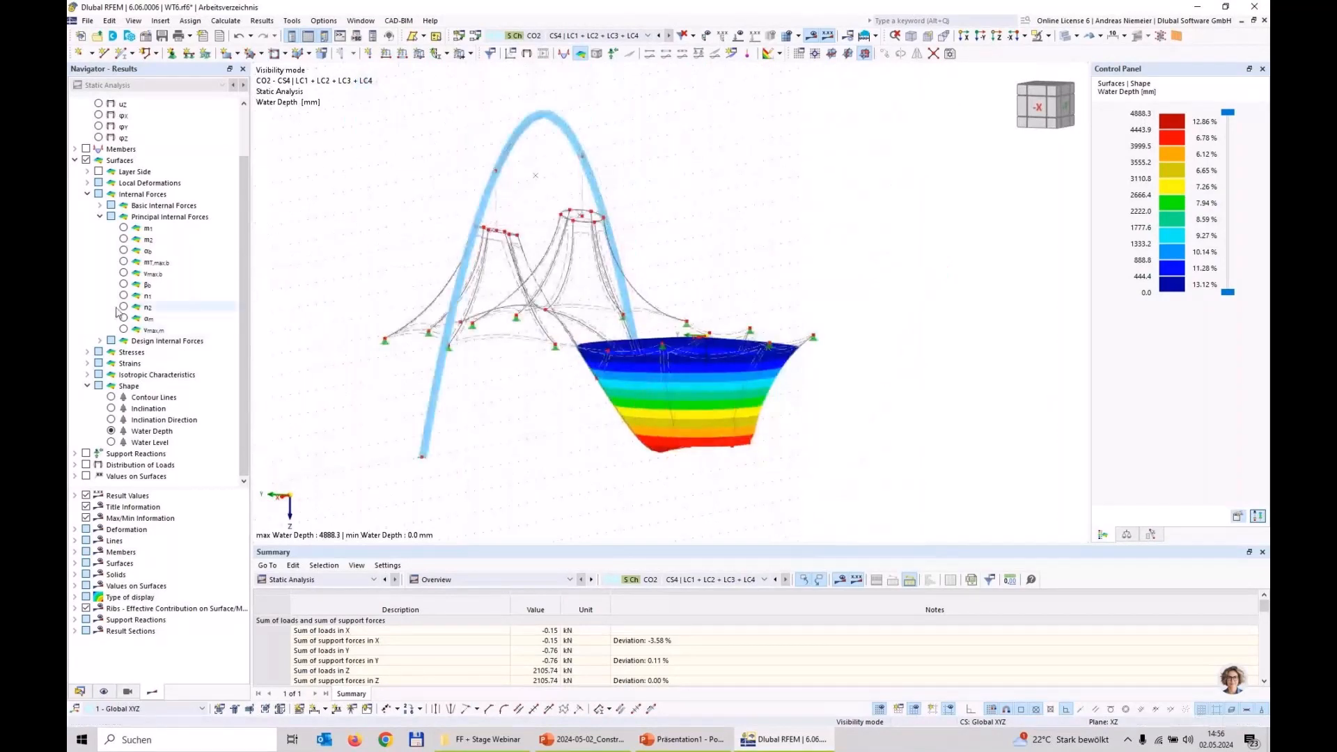
Display the basic internal forces nx, followed by ny, on the membrane surfaces and compare their distribution.
{"action": "left_click", "coordinate": [100, 216]}
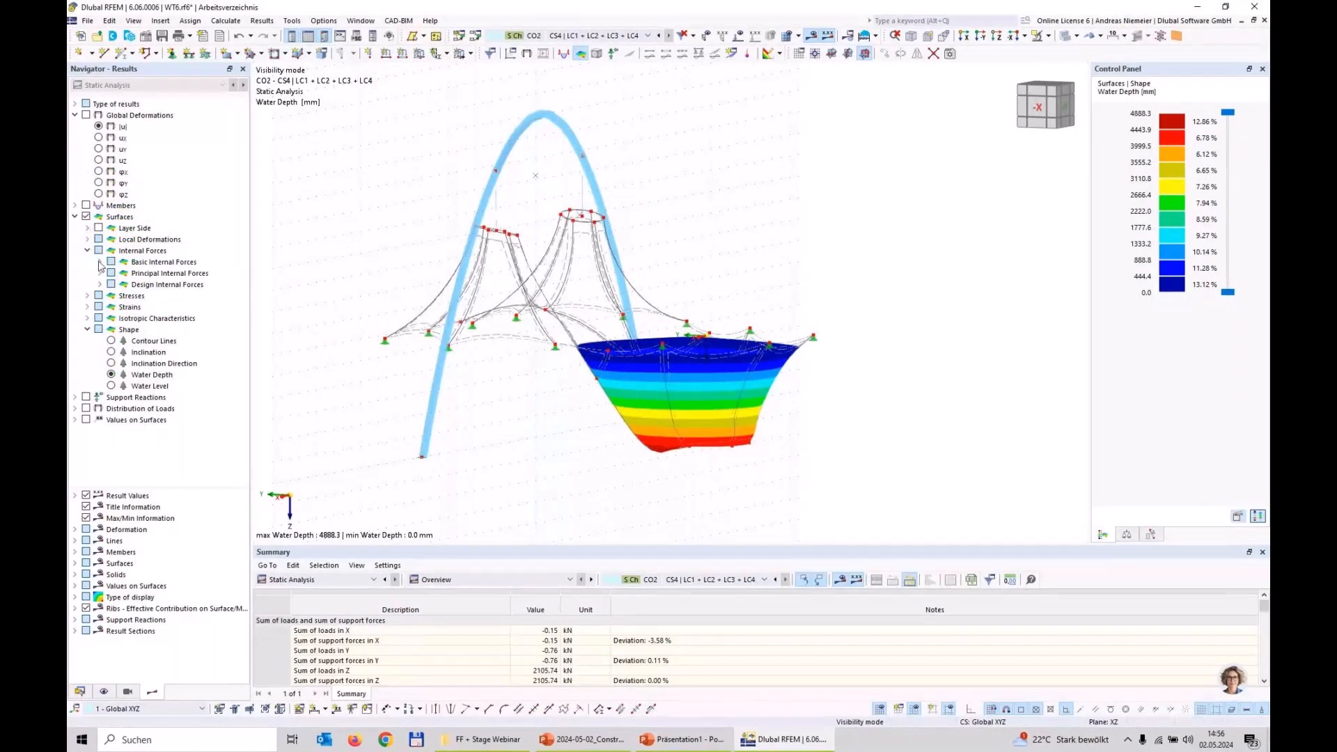
{"action": "left_click", "coordinate": [100, 262]}
{"action": "left_click", "coordinate": [123, 329]}
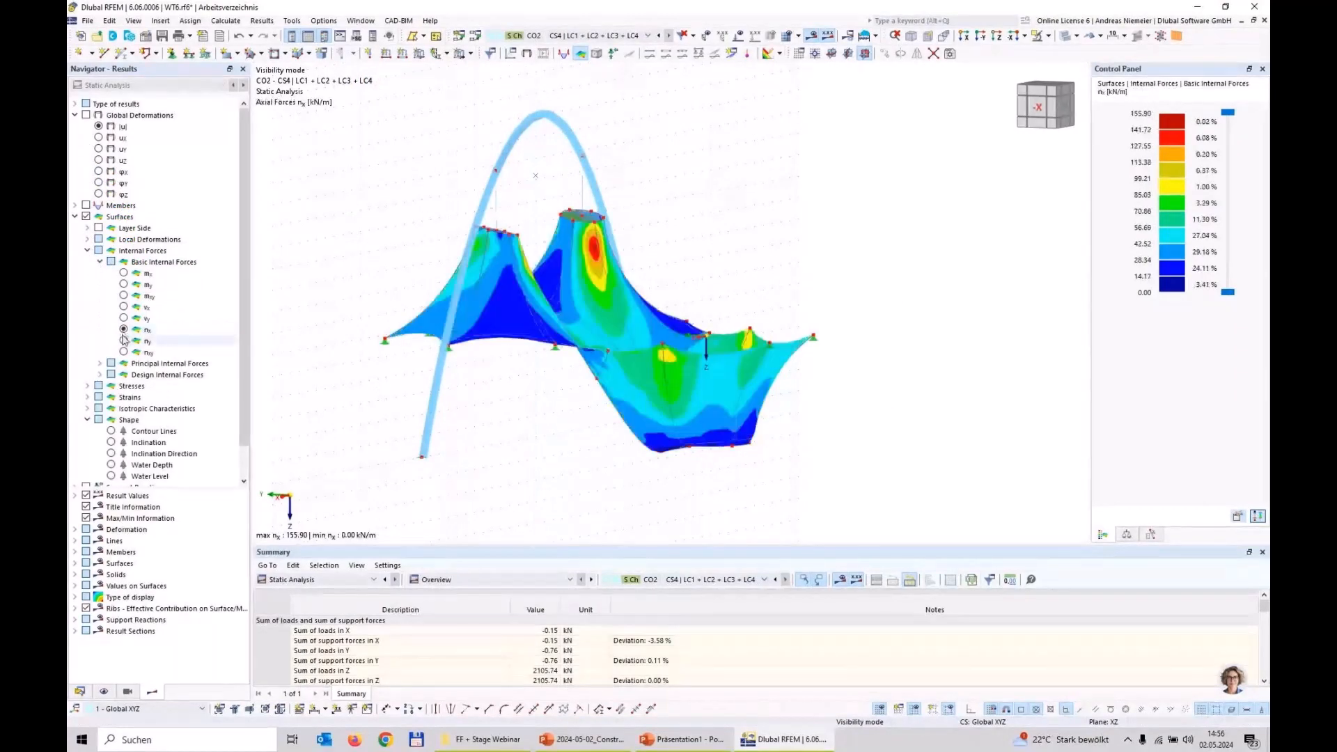
{"action": "left_click", "coordinate": [124, 342]}
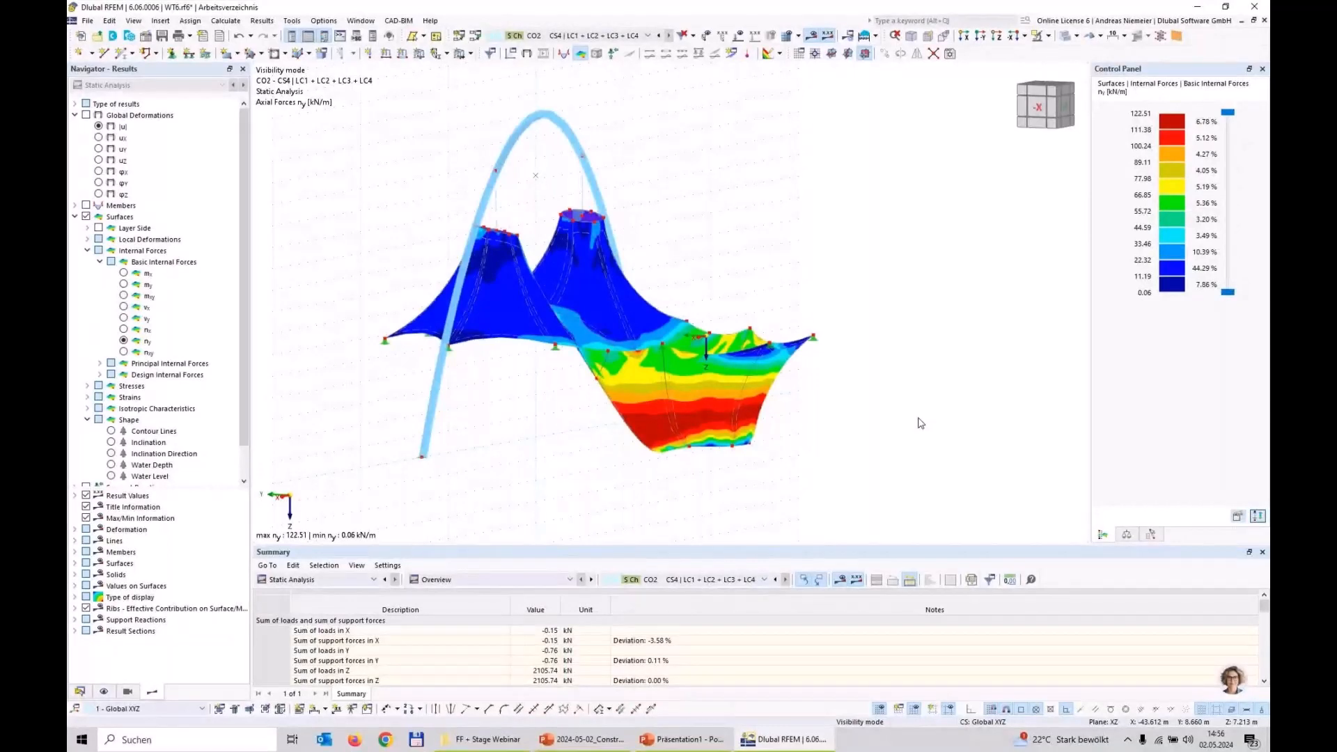
Limit the ponding surface set load in LC4 - Rain to an amount of precipitation of 120 mm/m², accepting deletion of the CO2 results.
{"action": "left_click", "coordinate": [80, 692]}
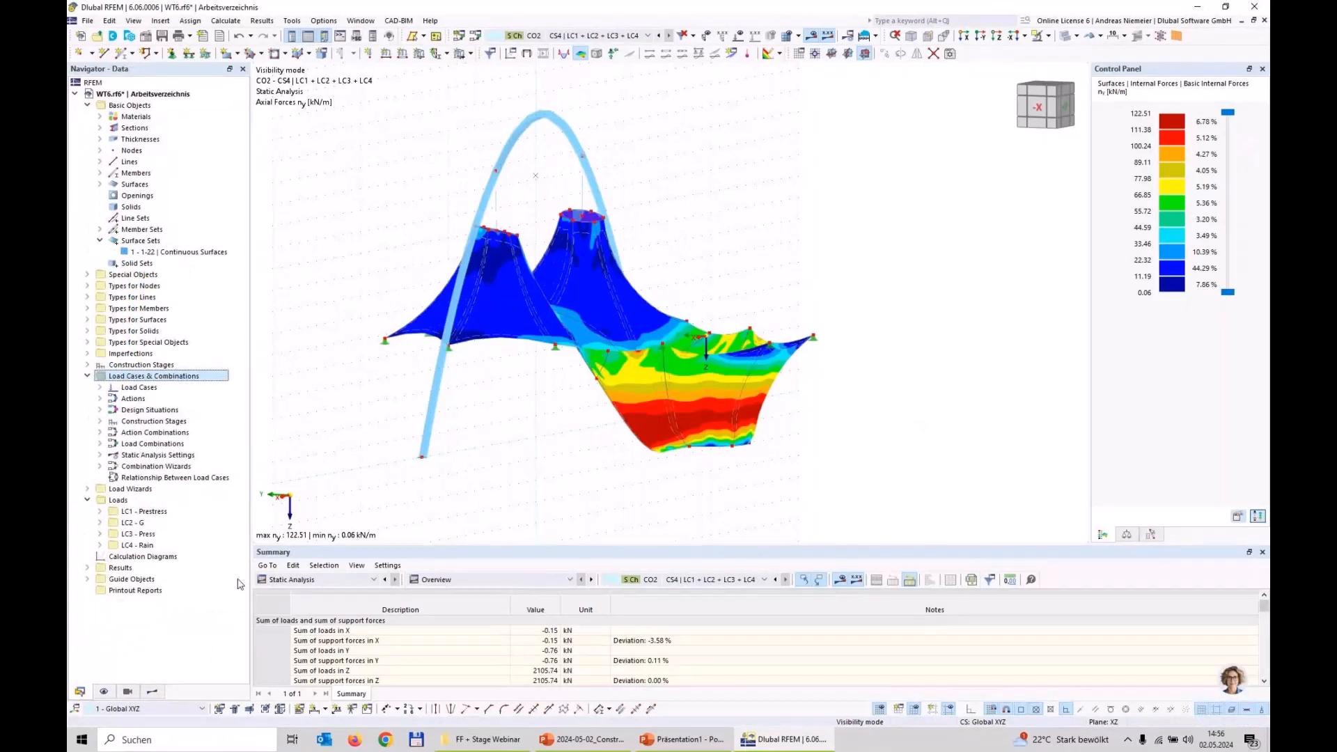
{"action": "left_click", "coordinate": [100, 546]}
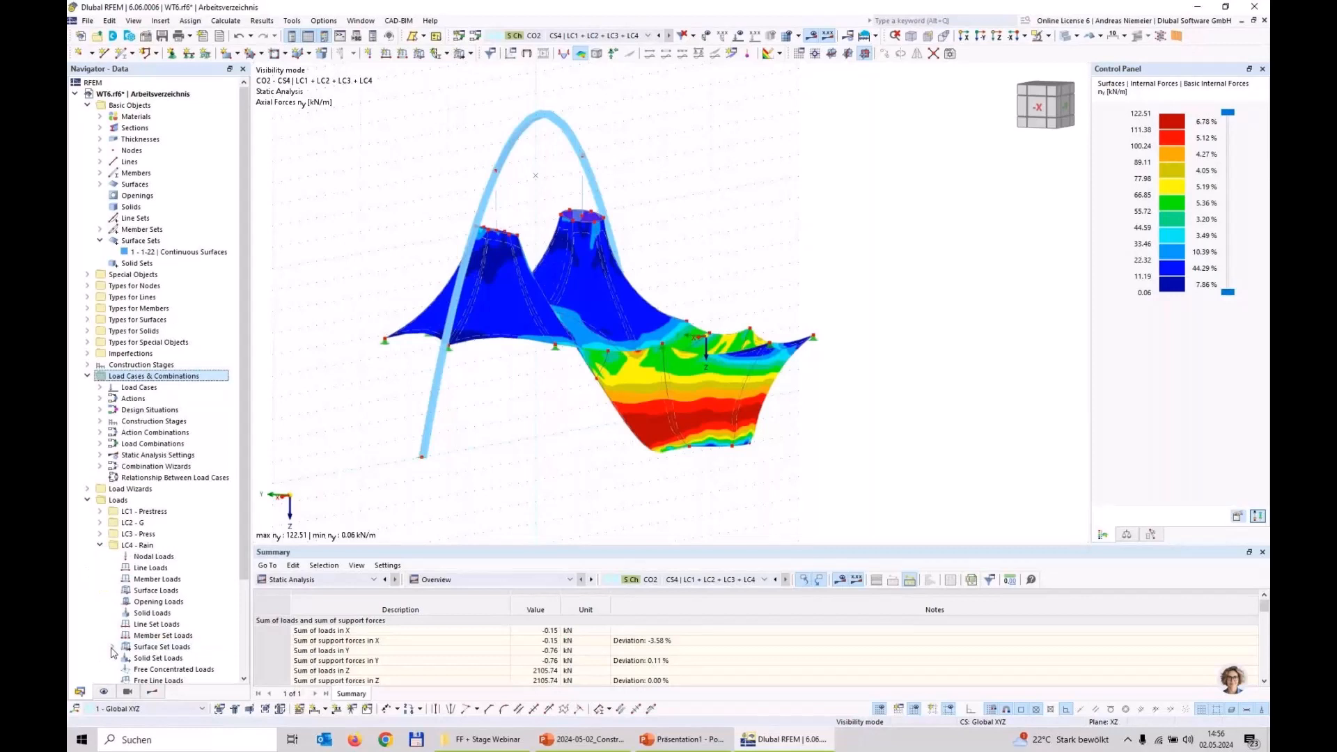
{"action": "left_click", "coordinate": [112, 648]}
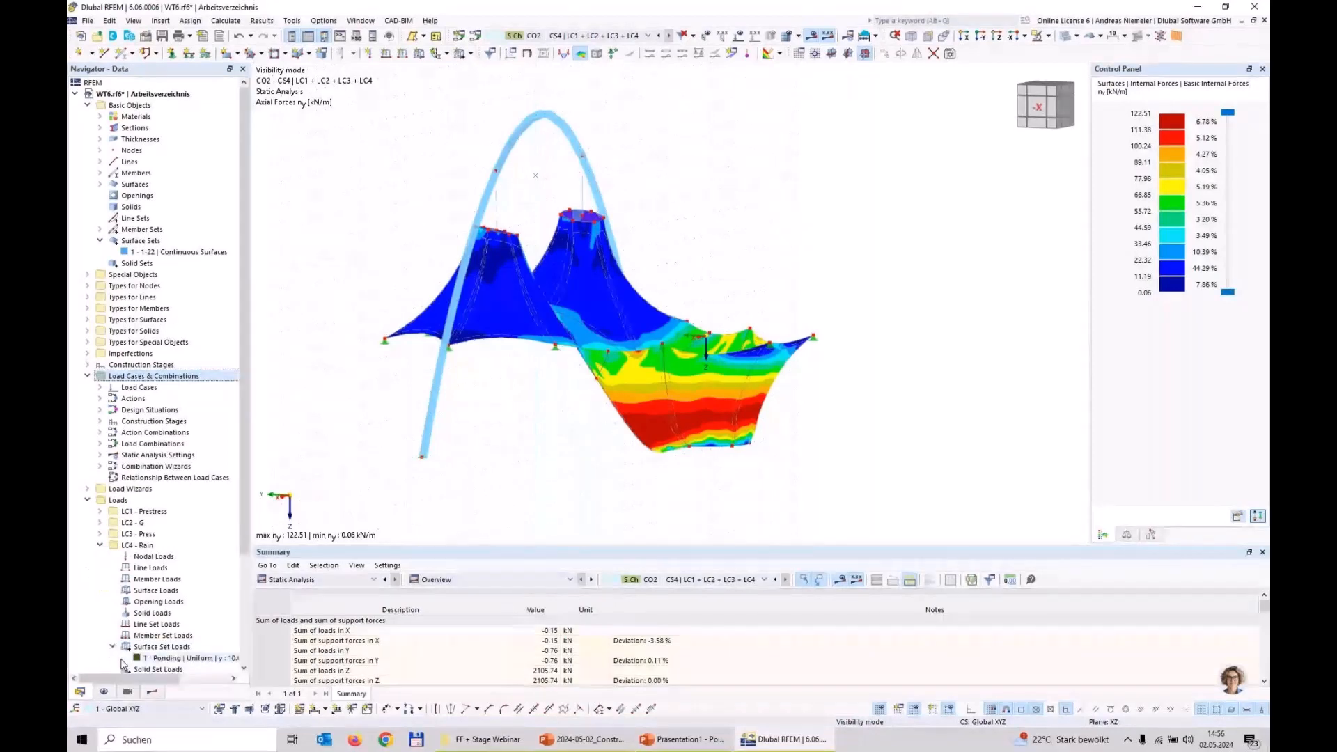
{"action": "double_click", "coordinate": [169, 659]}
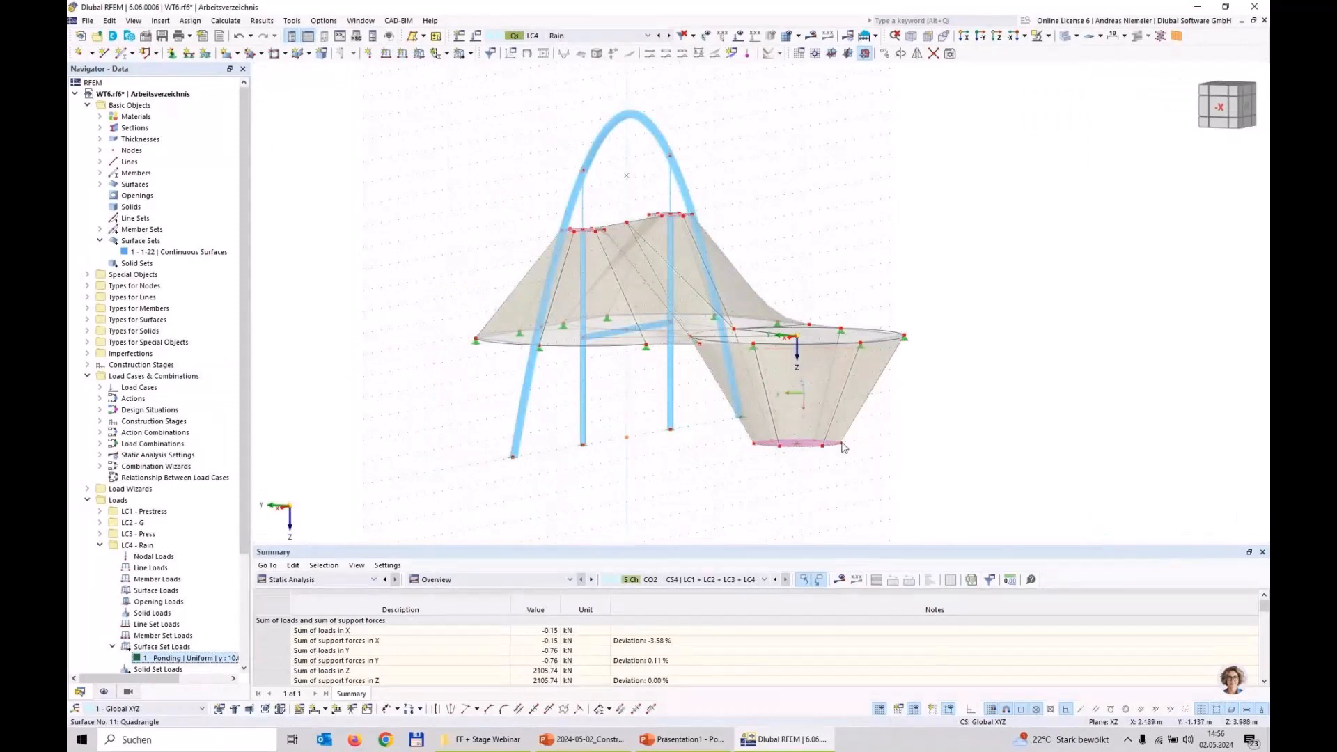
{"action": "right_click", "coordinate": [189, 658]}
{"action": "left_click", "coordinate": [216, 458]}
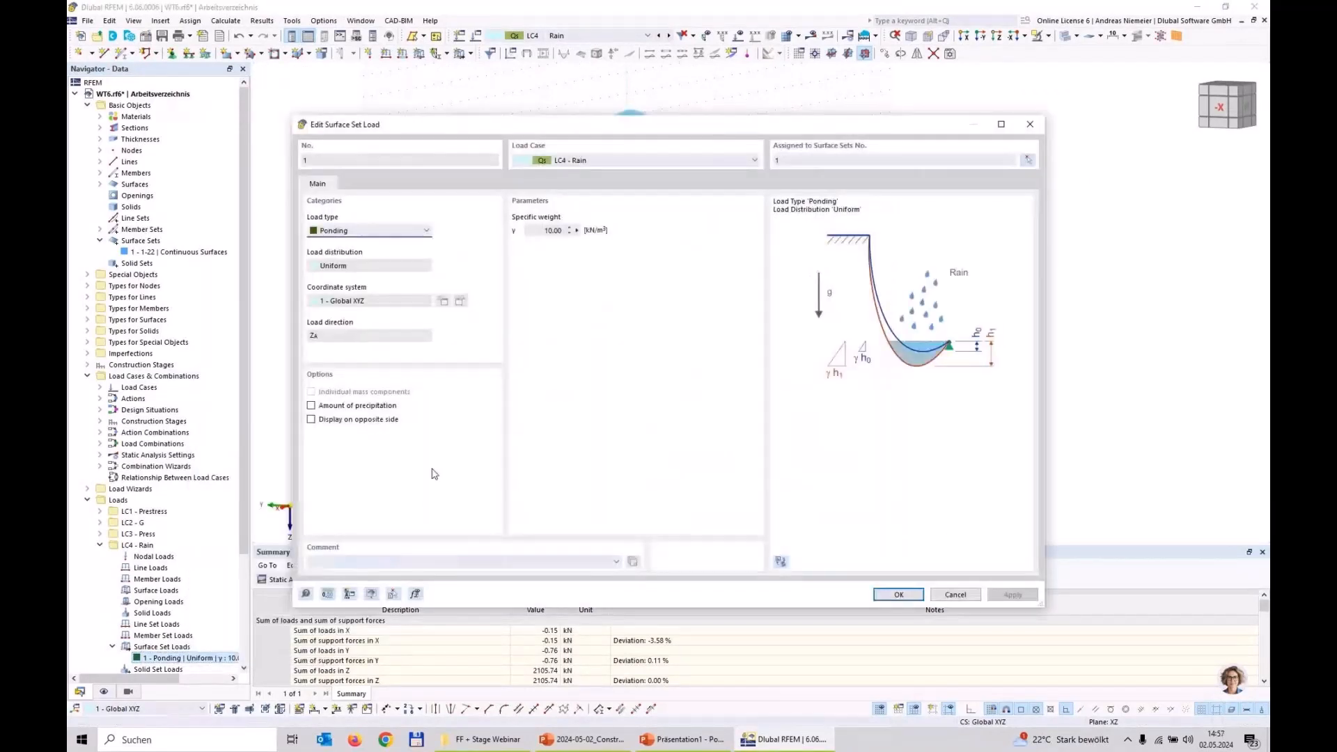
{"action": "left_click", "coordinate": [312, 405]}
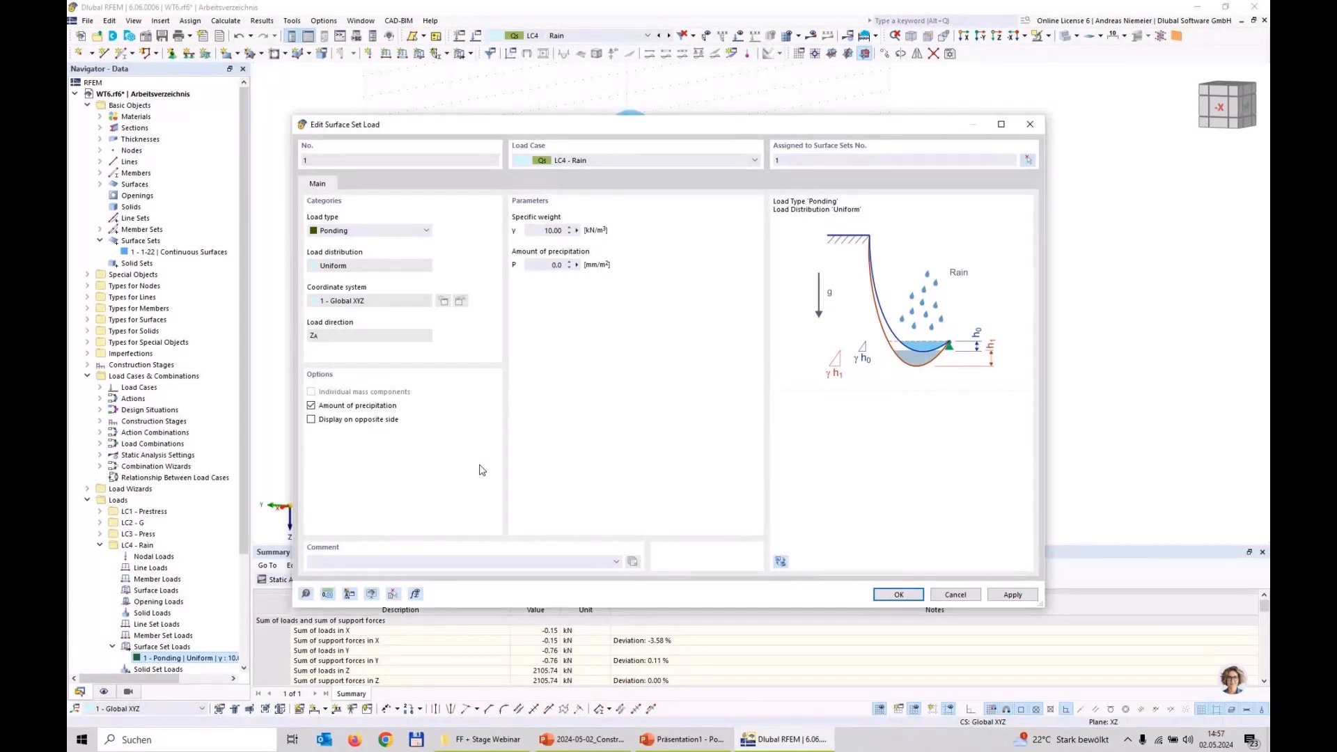
{"action": "double_click", "coordinate": [556, 264]}
{"action": "type", "text": "120"}
{"action": "left_click", "coordinate": [899, 594]}
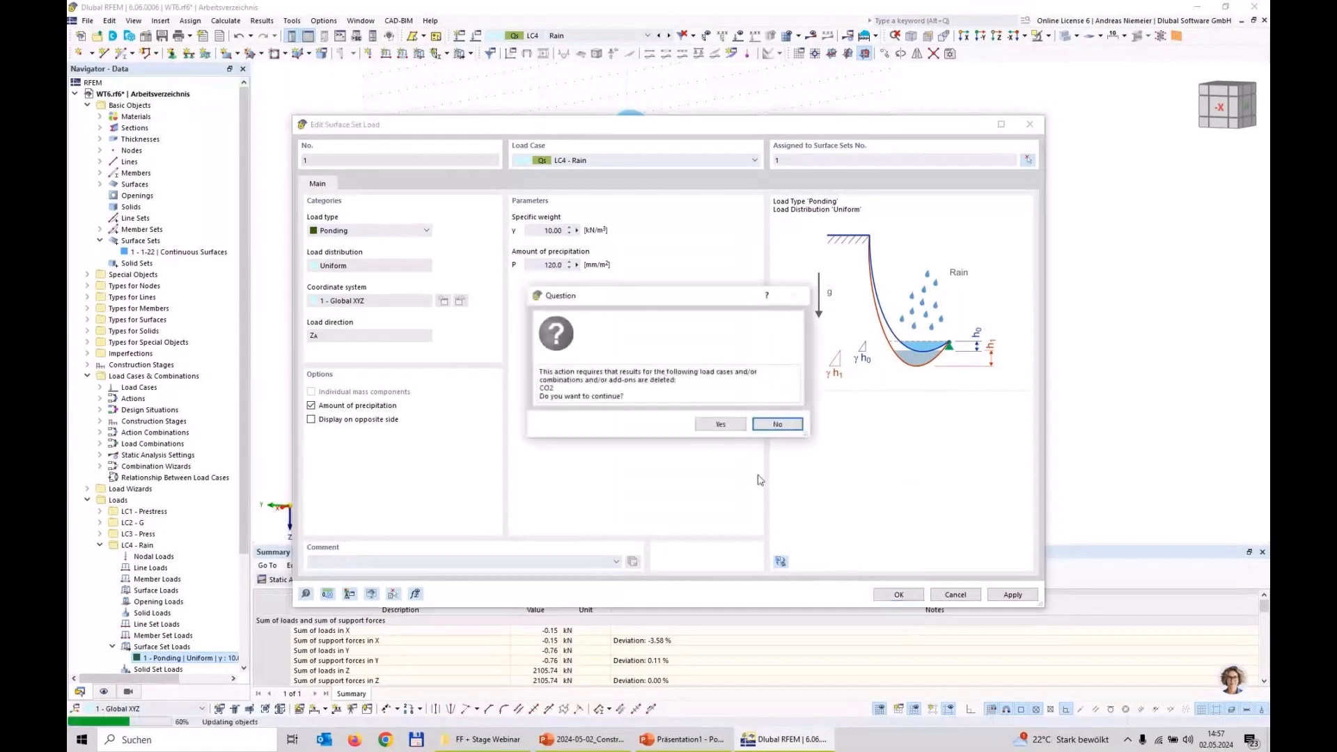
{"action": "left_click", "coordinate": [724, 424]}
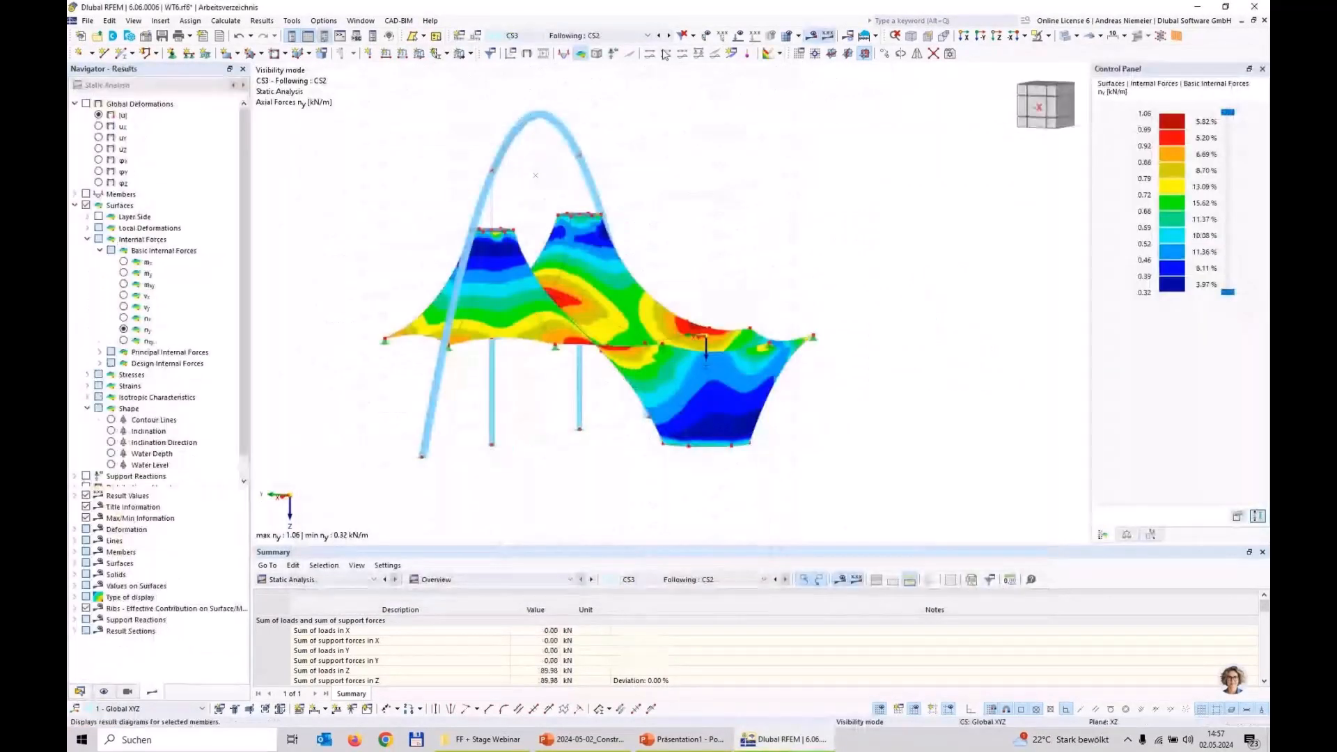
Calculate construction stage CS4 and load combination CO2 with the limited precipitation.
{"action": "left_click", "coordinate": [562, 35]}
{"action": "left_click", "coordinate": [557, 127]}
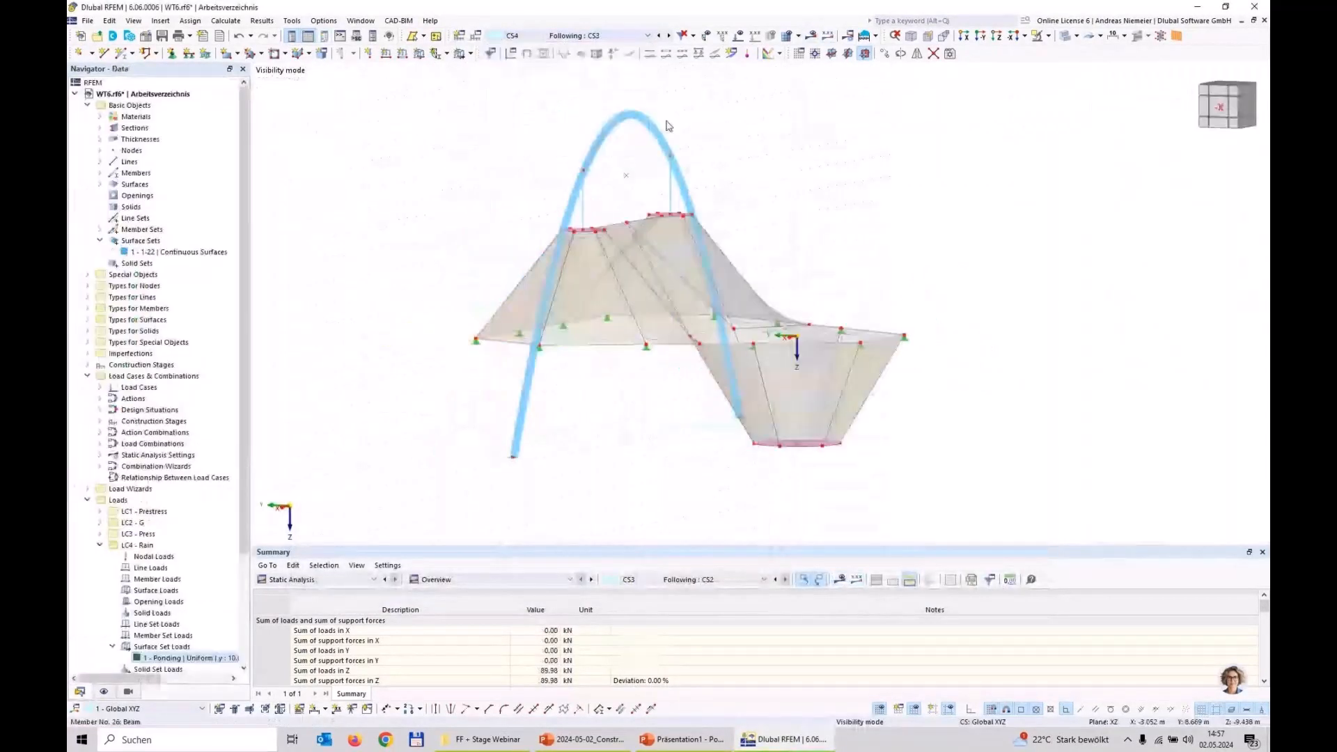
{"action": "left_click", "coordinate": [810, 37]}
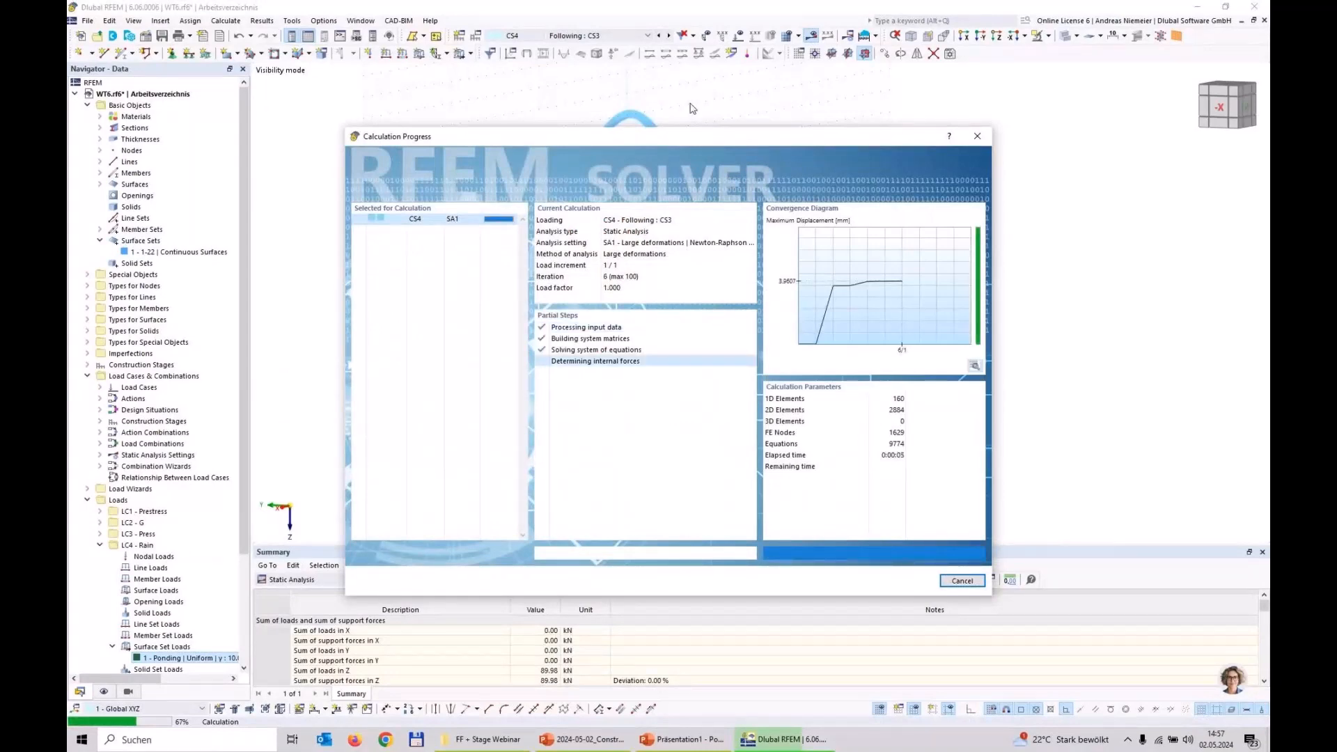
{"action": "left_click", "coordinate": [605, 36]}
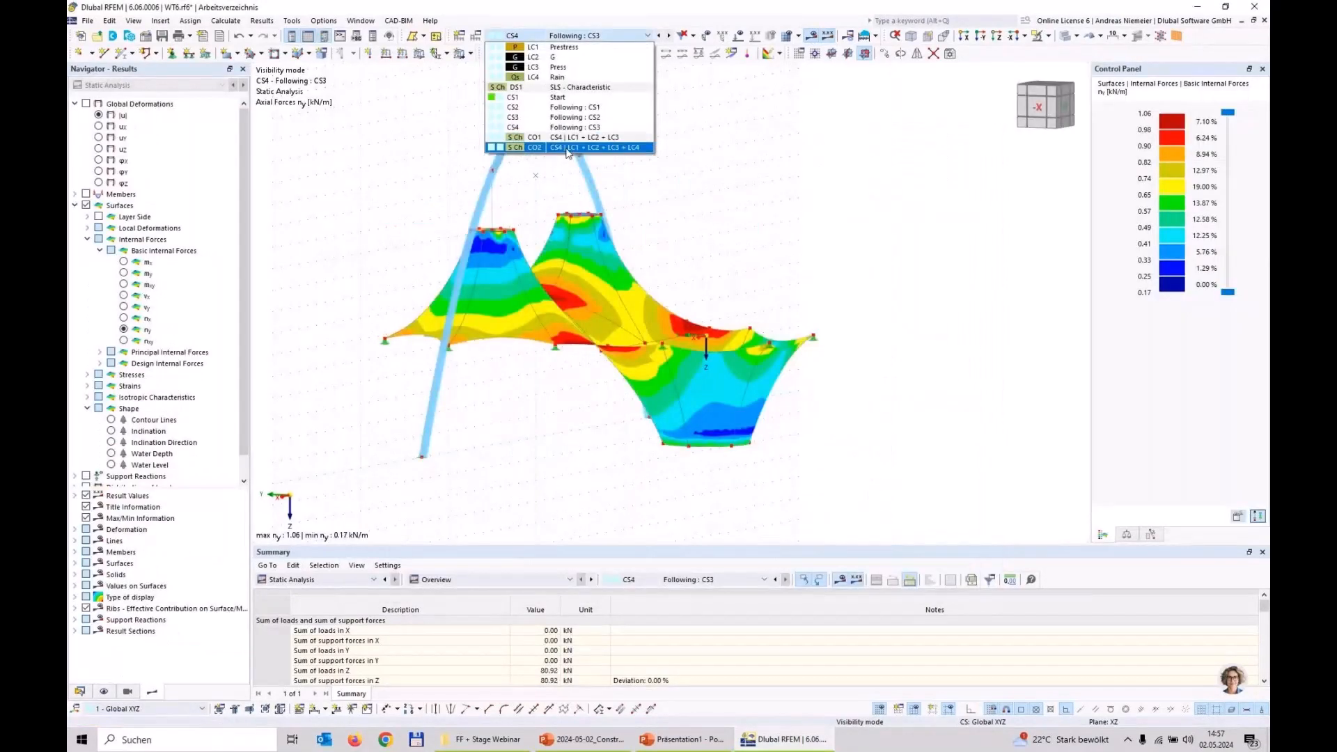
{"action": "left_click", "coordinate": [567, 148]}
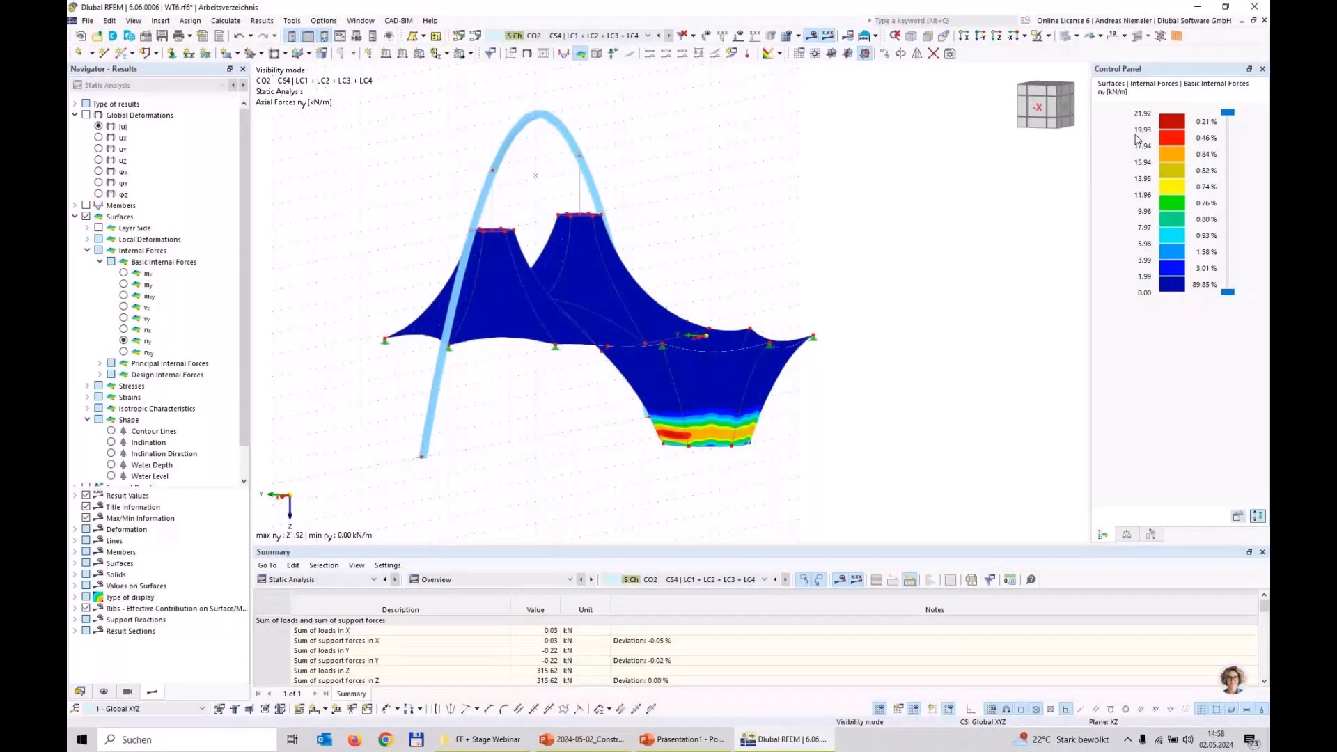
Inspect the CO2 membrane forces ny from another angle and display the axial forces nx.
{"action": "middle_click_drag", "start_coordinate": [833, 242], "coordinate": [776, 259]}
{"action": "scroll", "coordinate": [814, 256], "scroll_direction": "down", "scroll_amount": 1}
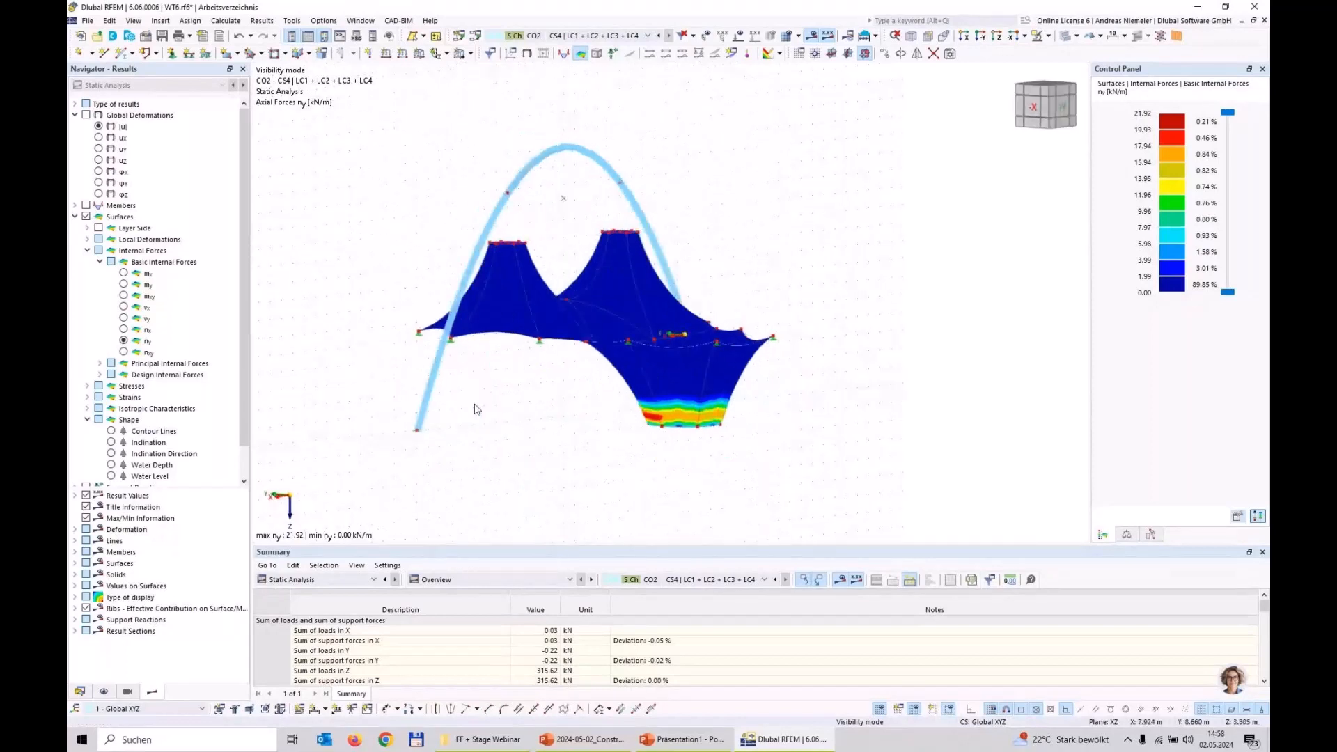
{"action": "left_click", "coordinate": [124, 330]}
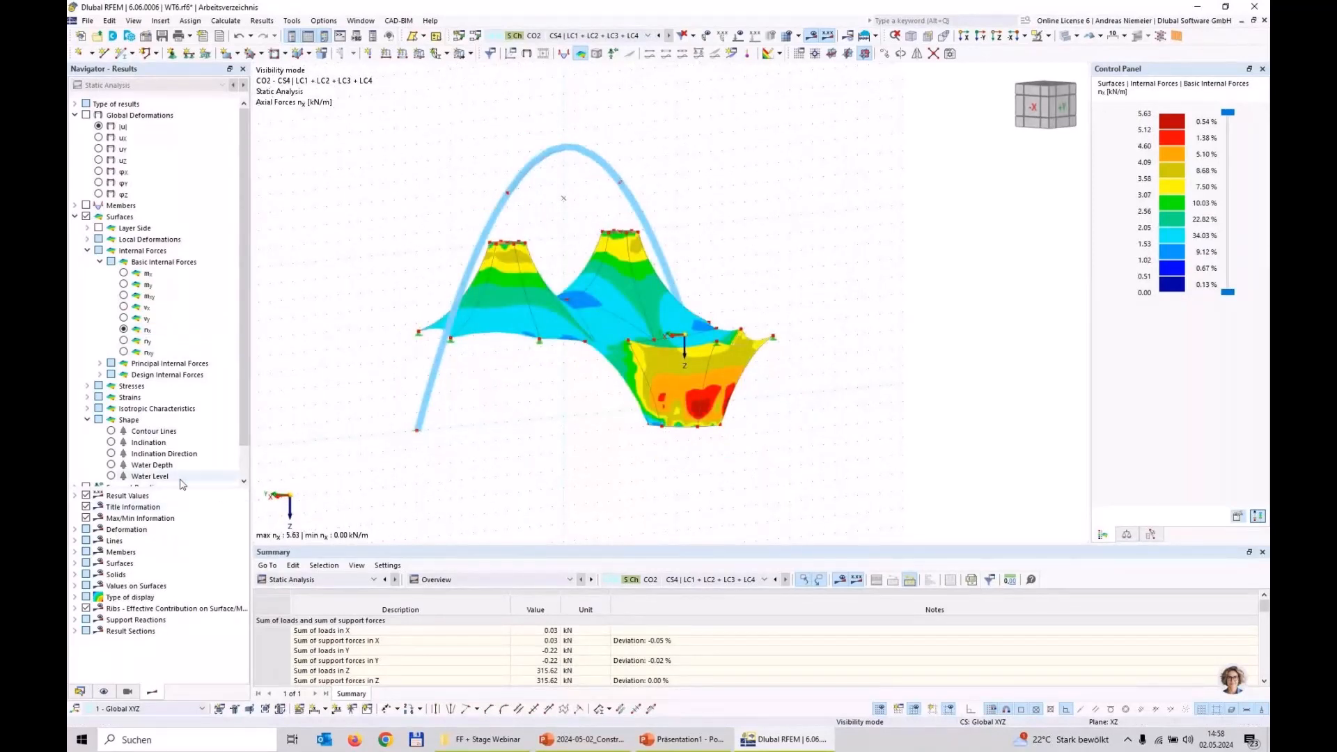
Display the CO2 water level, followed by the water depth with its colour scale.
{"action": "left_click", "coordinate": [111, 477]}
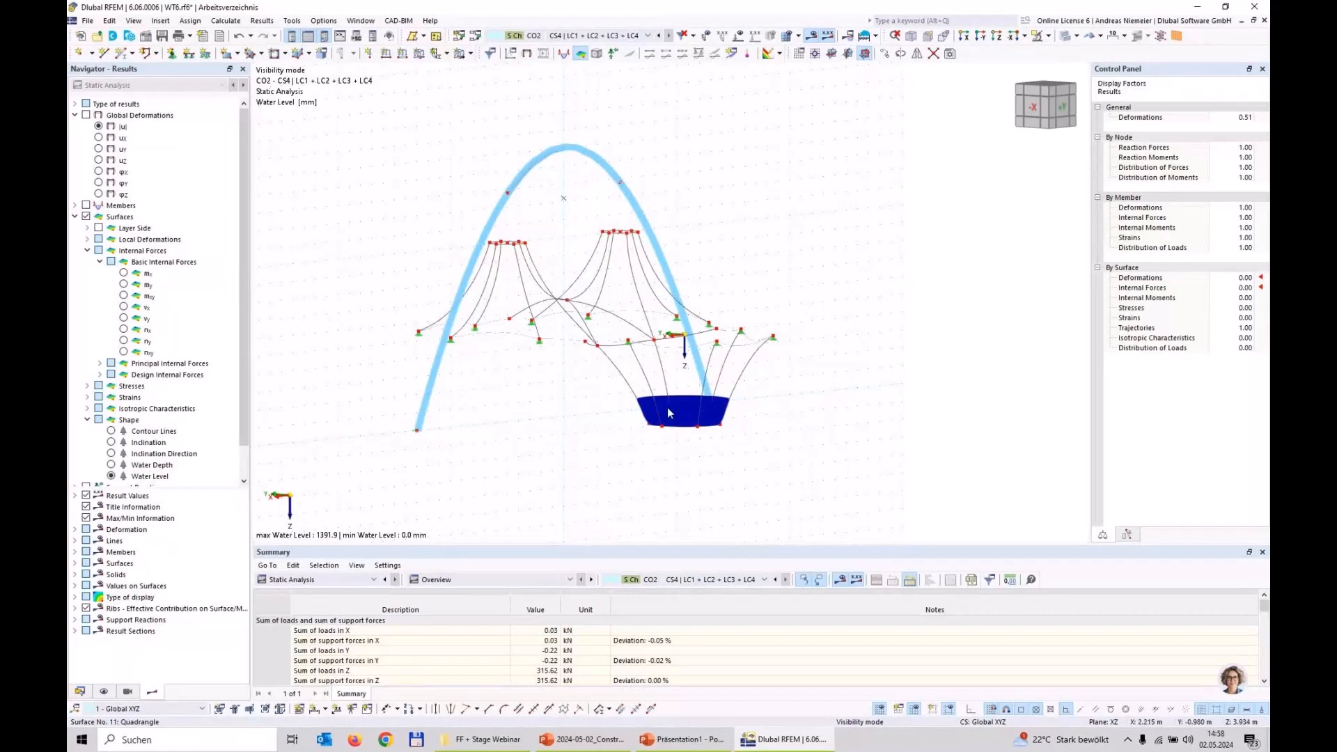
{"action": "left_click", "coordinate": [112, 465]}
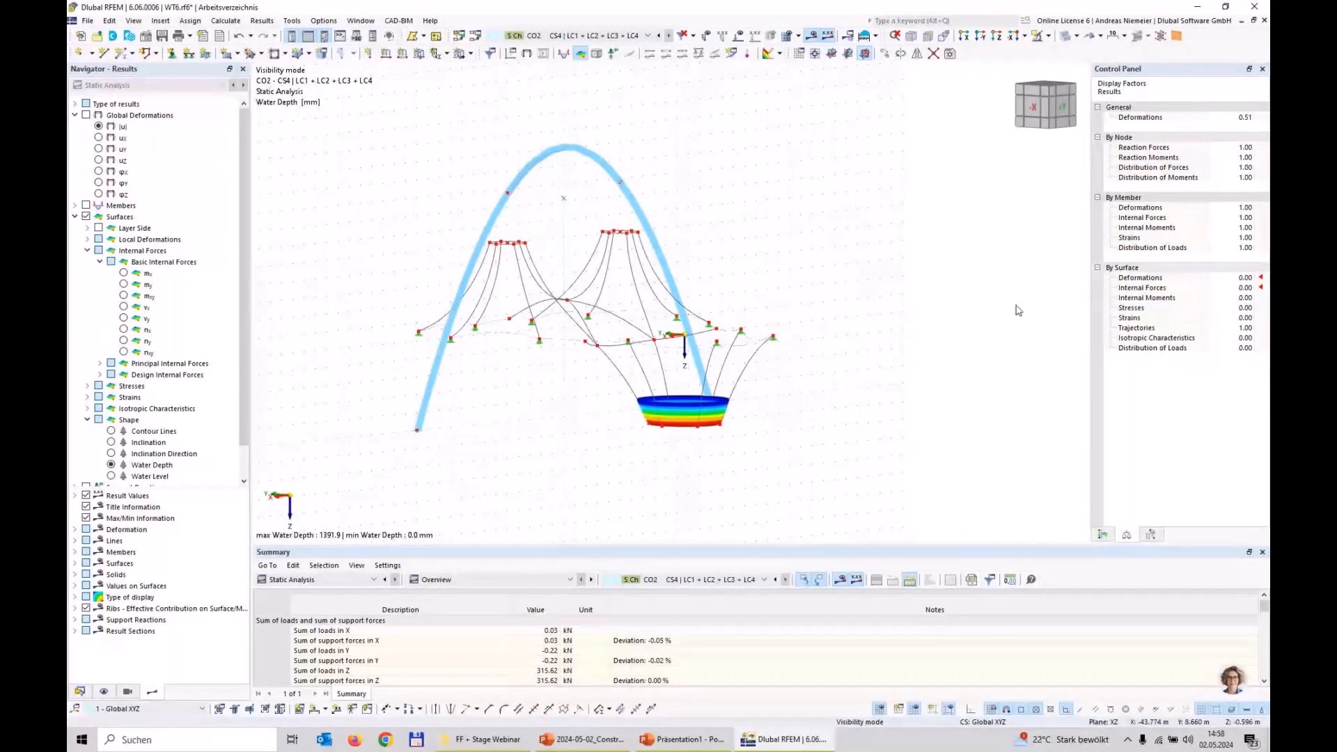
{"action": "left_click", "coordinate": [1103, 535]}
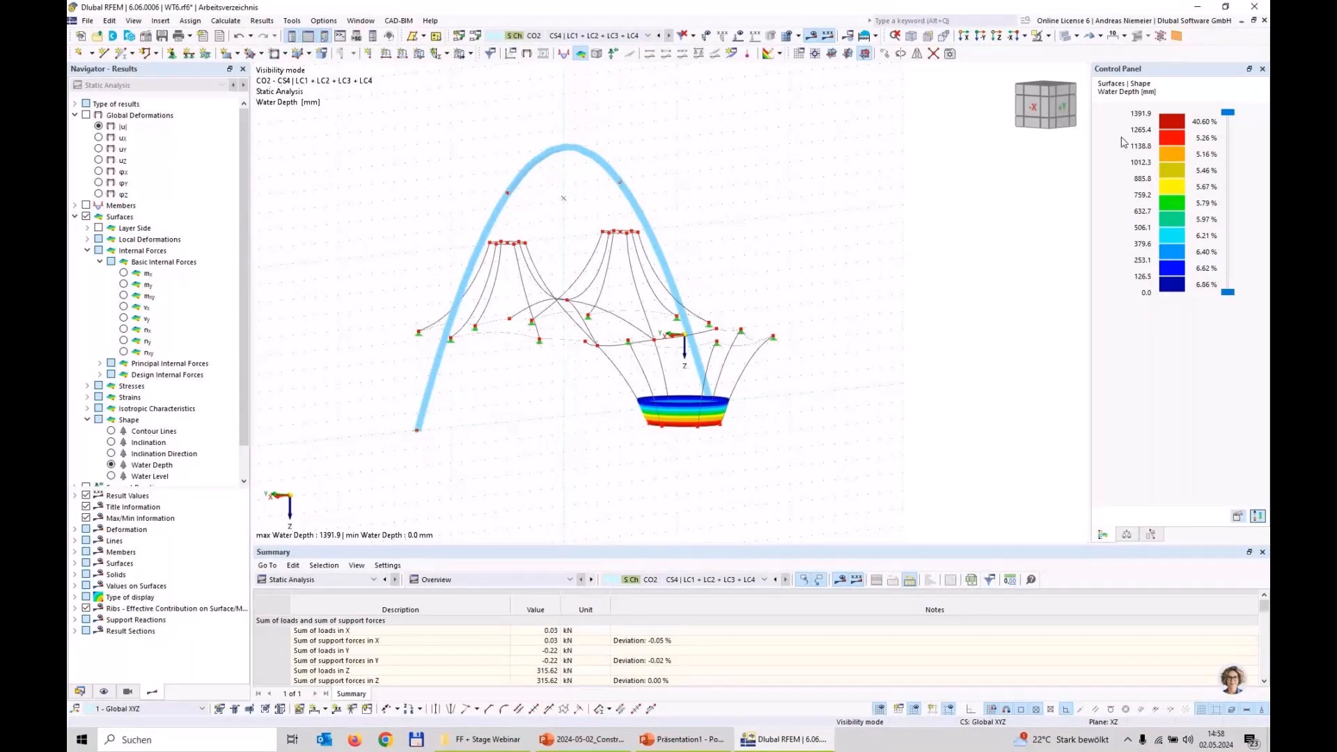
Examine the water depth of the ponding area in the view along the Z axis and from an oblique angle.
{"action": "middle_click_drag", "start_coordinate": [735, 465], "coordinate": [733, 464], "text": "ctrl"}
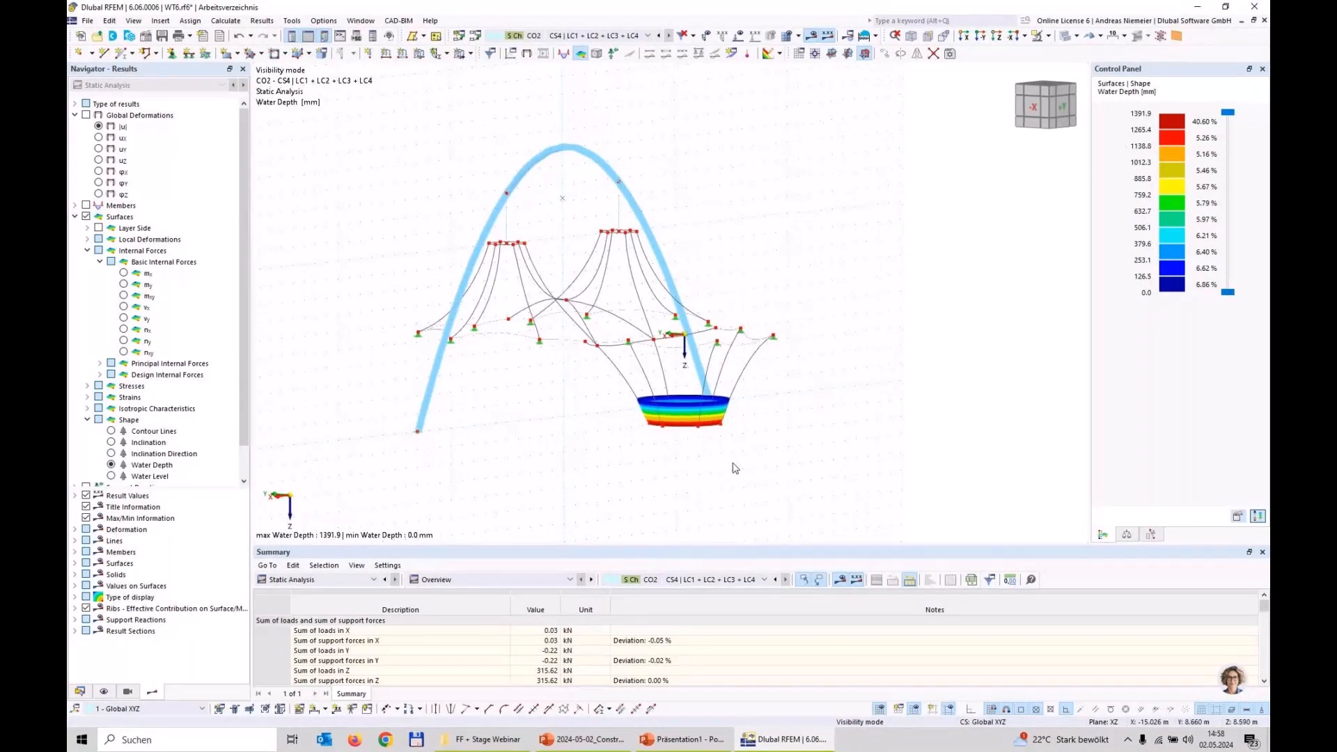
{"action": "key", "text": "ctrl+3"}
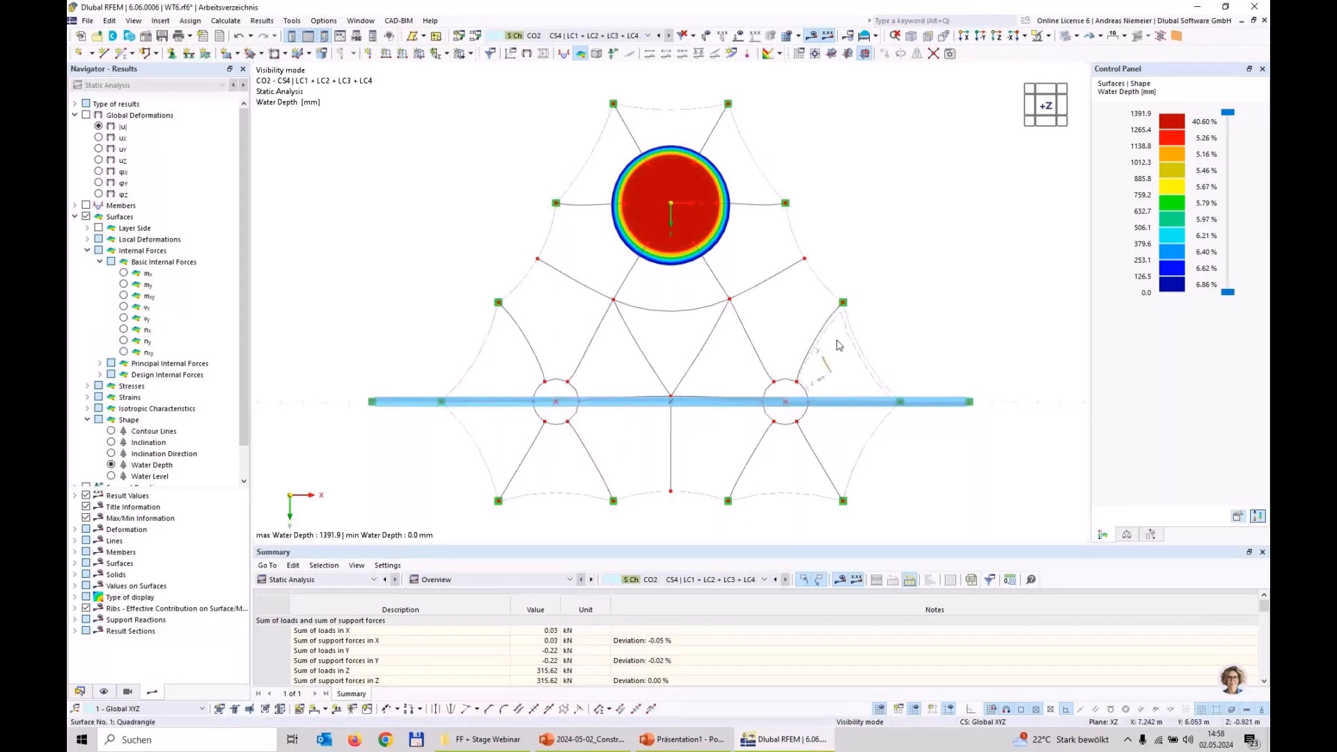
{"action": "mouse_move", "coordinate": [808, 333]}
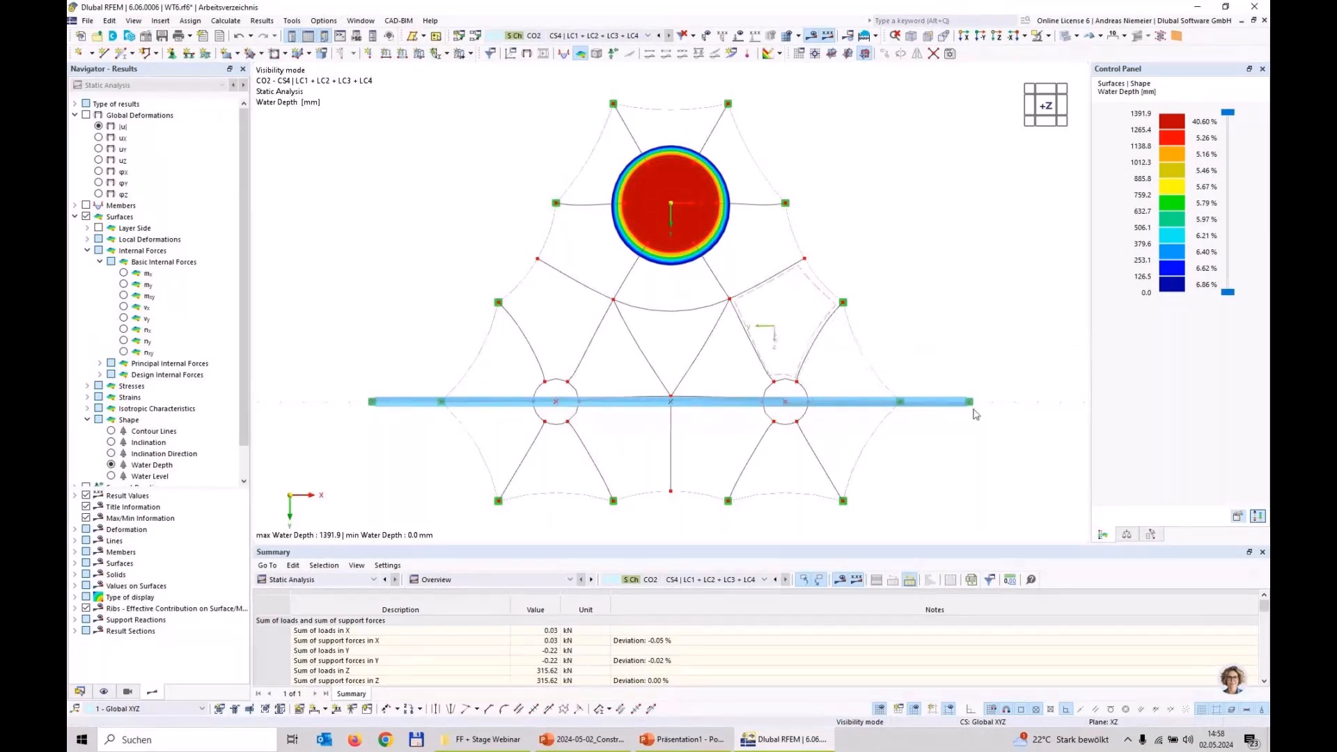
{"action": "middle_click_drag", "start_coordinate": [1015, 327], "coordinate": [574, 132], "text": "ctrl"}
{"action": "scroll", "coordinate": [575, 132], "scroll_direction": "down", "scroll_amount": 1}
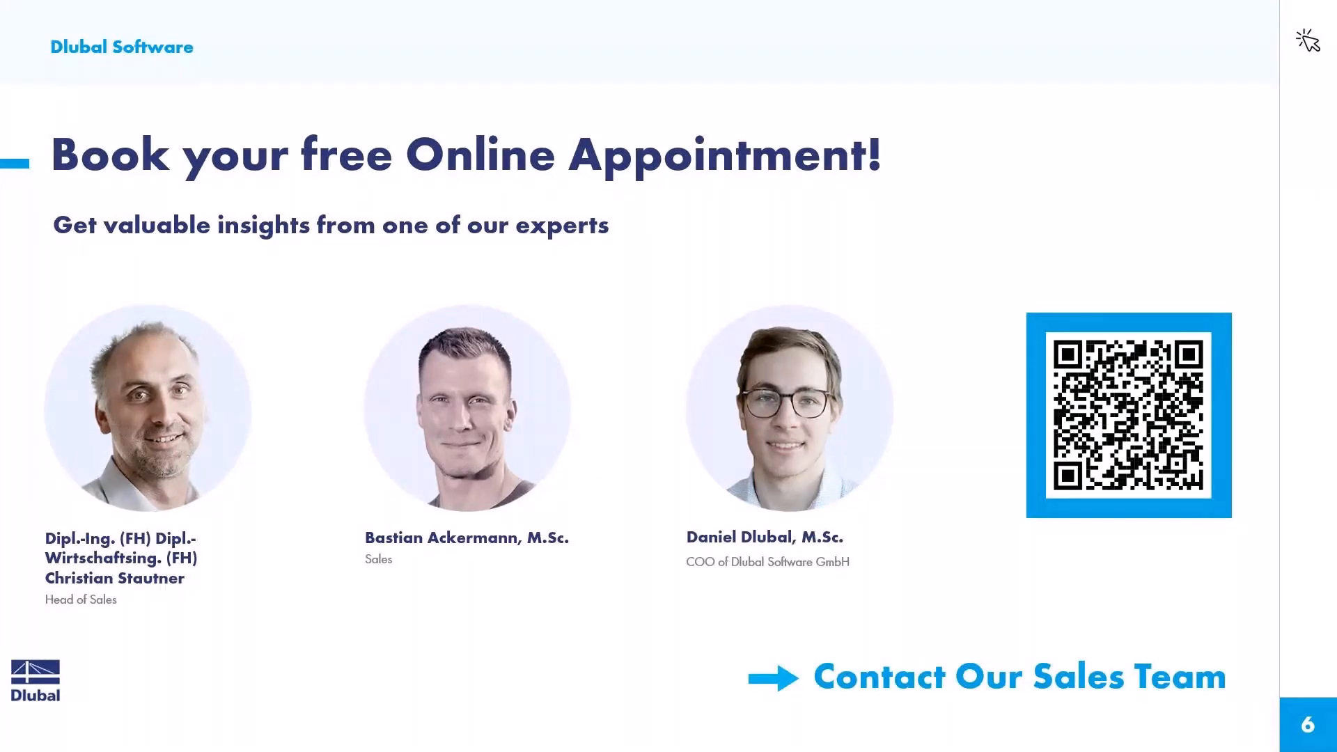
Switch to the browser, open the Webinars page under Events on the Dlubal website and look through the upcoming webinars.
{"action": "key", "text": "alt+Tab"}
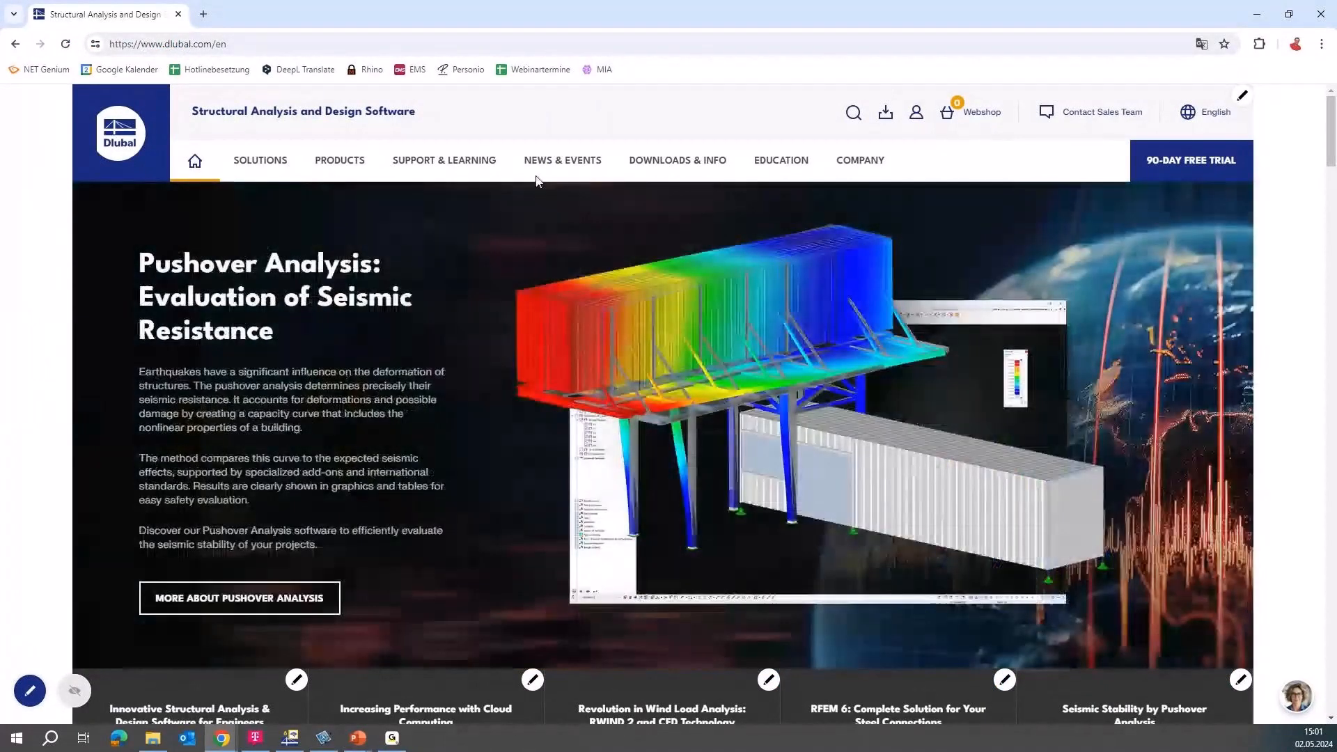
{"action": "mouse_move", "coordinate": [541, 167]}
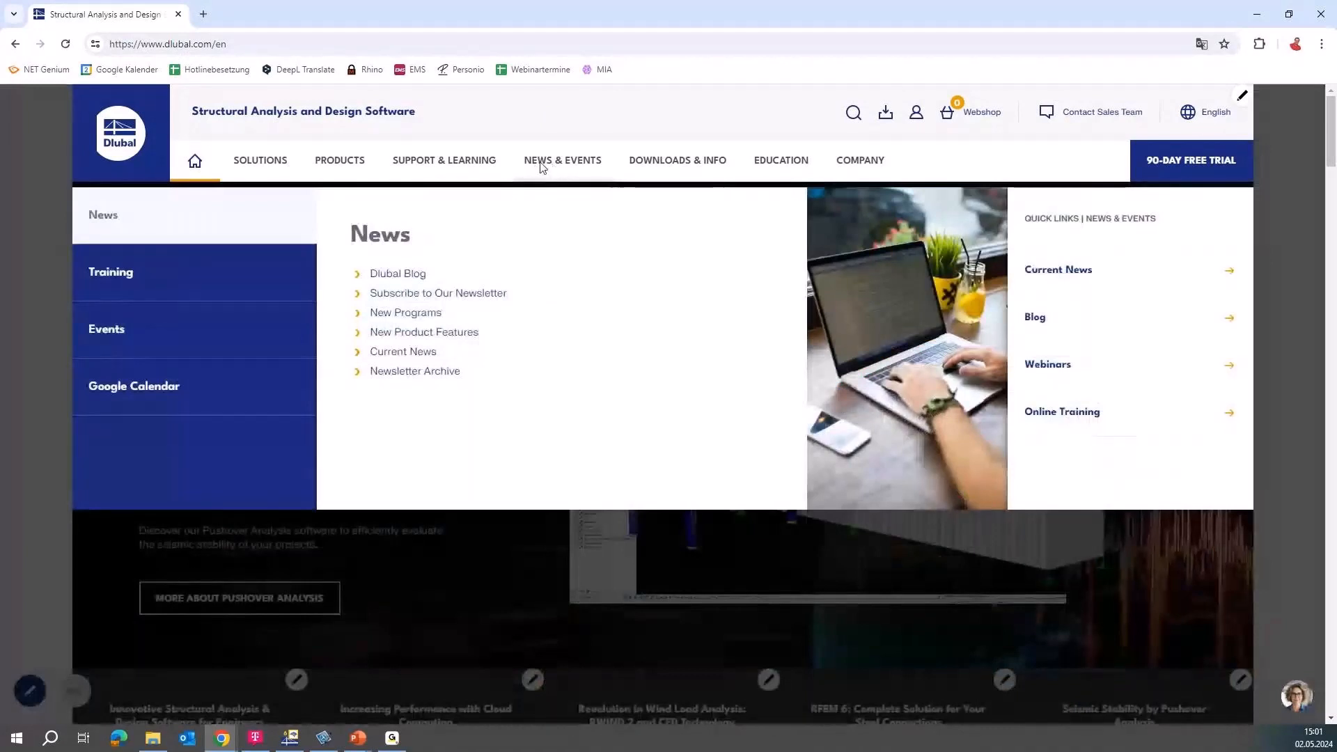
{"action": "mouse_move", "coordinate": [122, 338]}
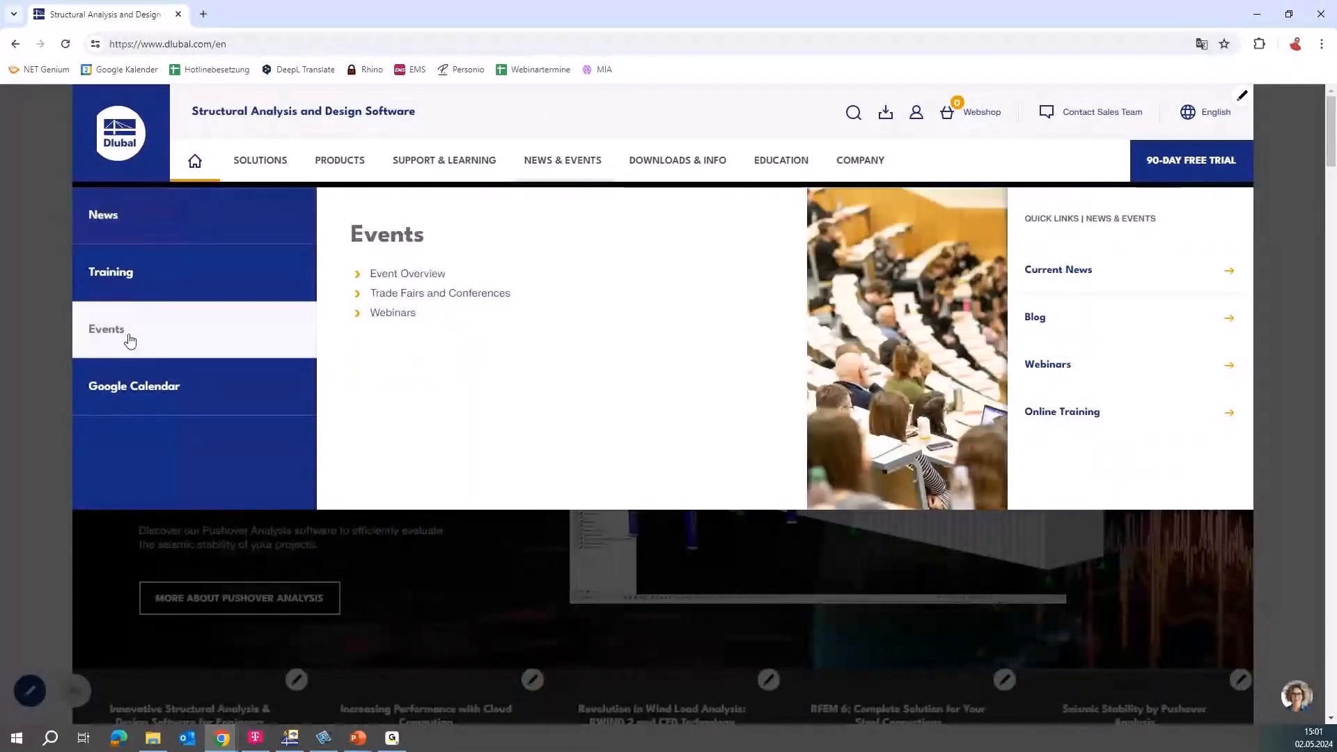
{"action": "left_click", "coordinate": [394, 315]}
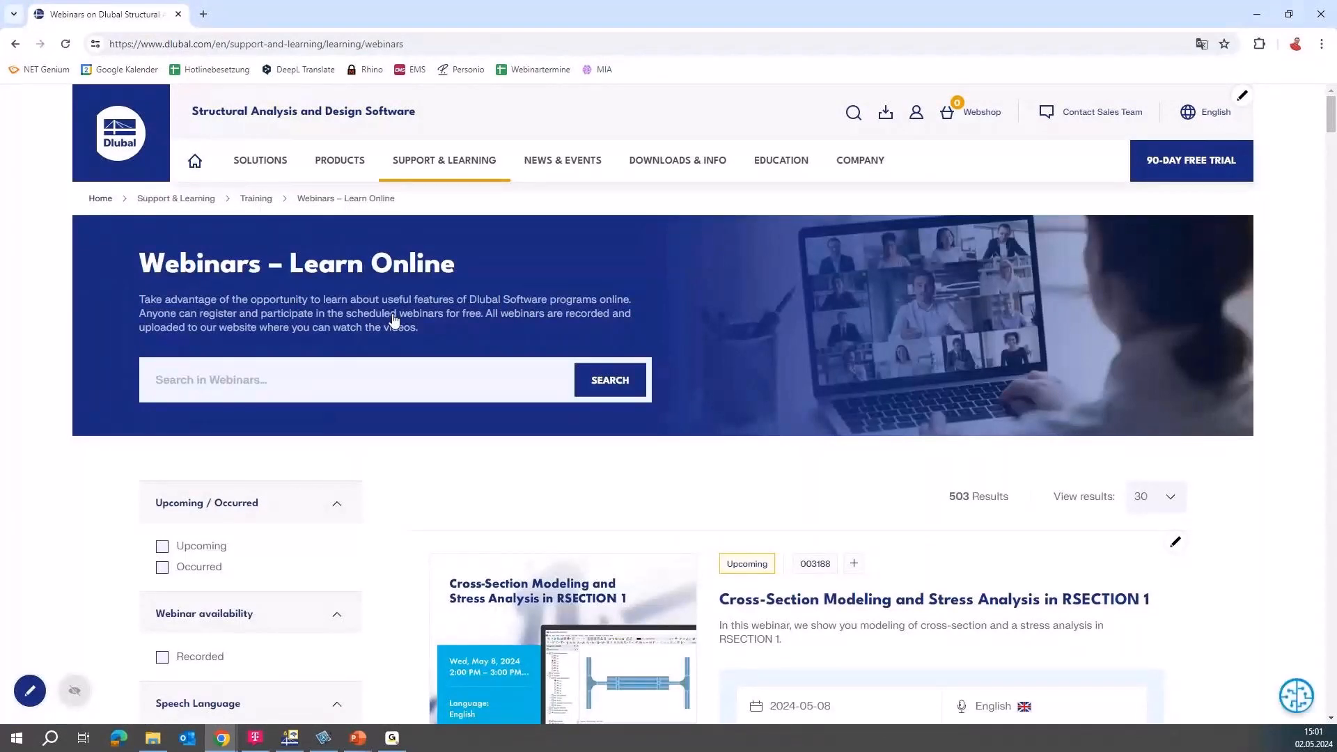
{"action": "scroll", "coordinate": [542, 474], "scroll_direction": "down", "scroll_amount": 2}
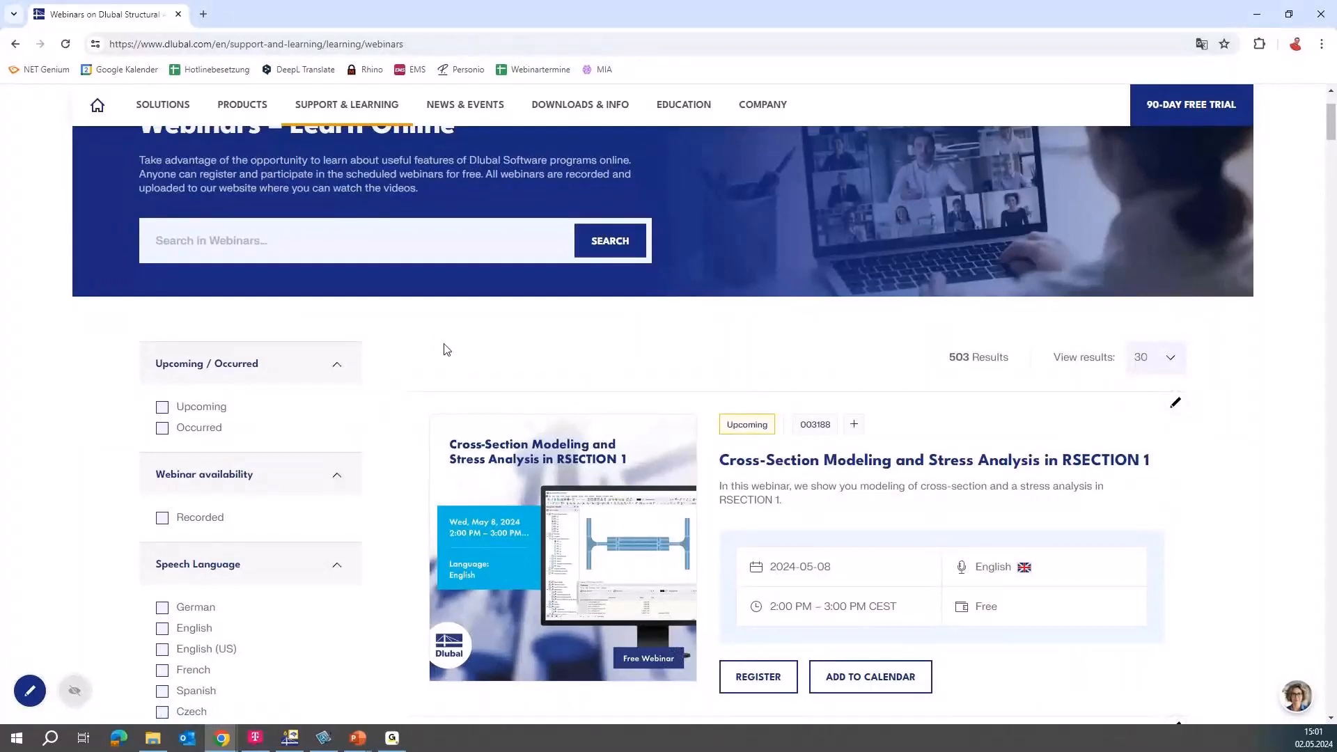
{"action": "scroll", "coordinate": [419, 348], "scroll_direction": "down", "scroll_amount": 1}
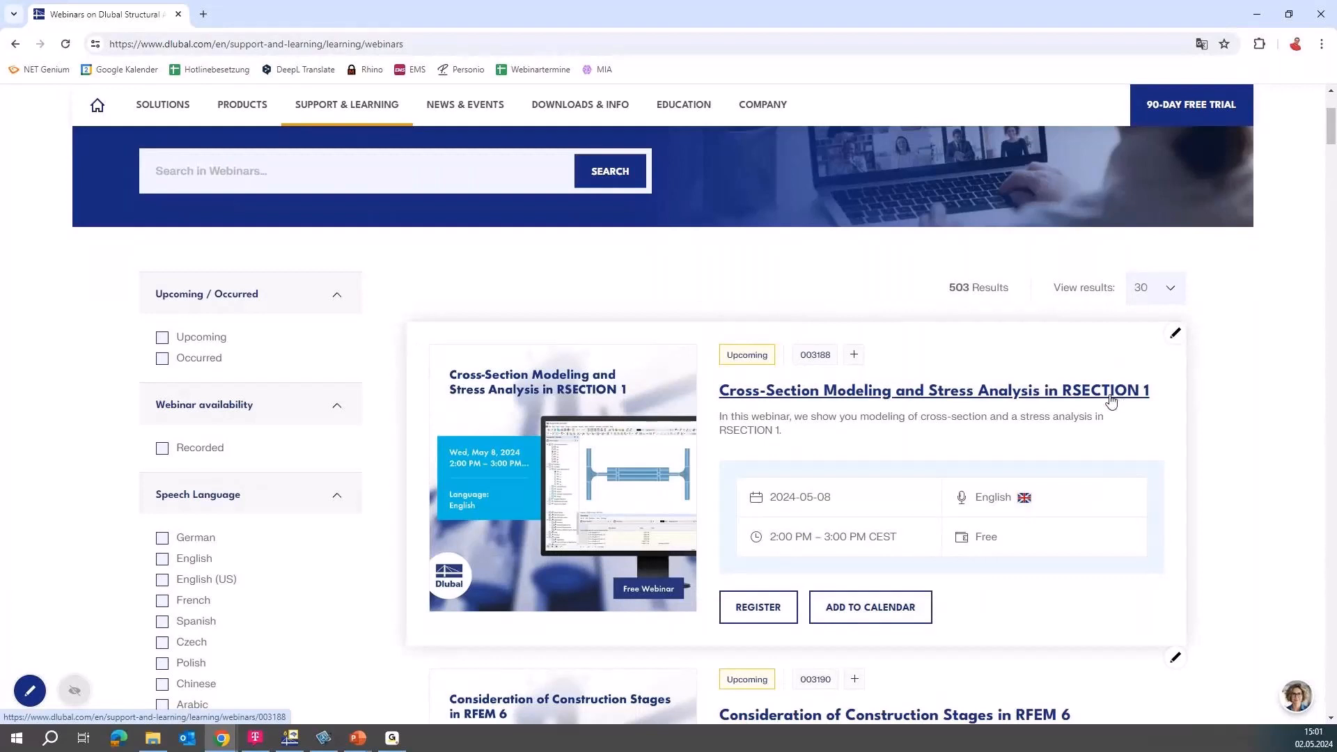
Filter the webinar list to Occurred and view the entry on construction stages in membrane structures.
{"action": "left_click", "coordinate": [166, 359]}
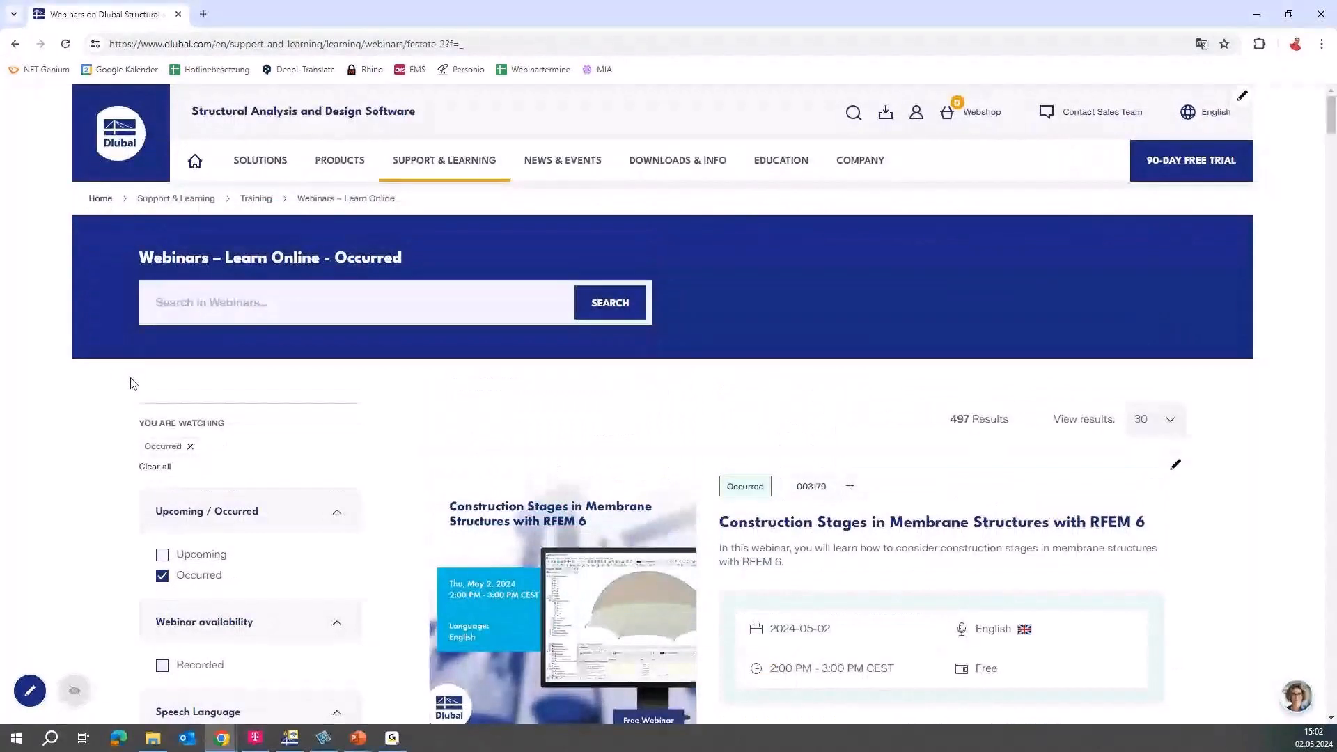
{"action": "scroll", "coordinate": [132, 383], "scroll_direction": "down", "scroll_amount": 1}
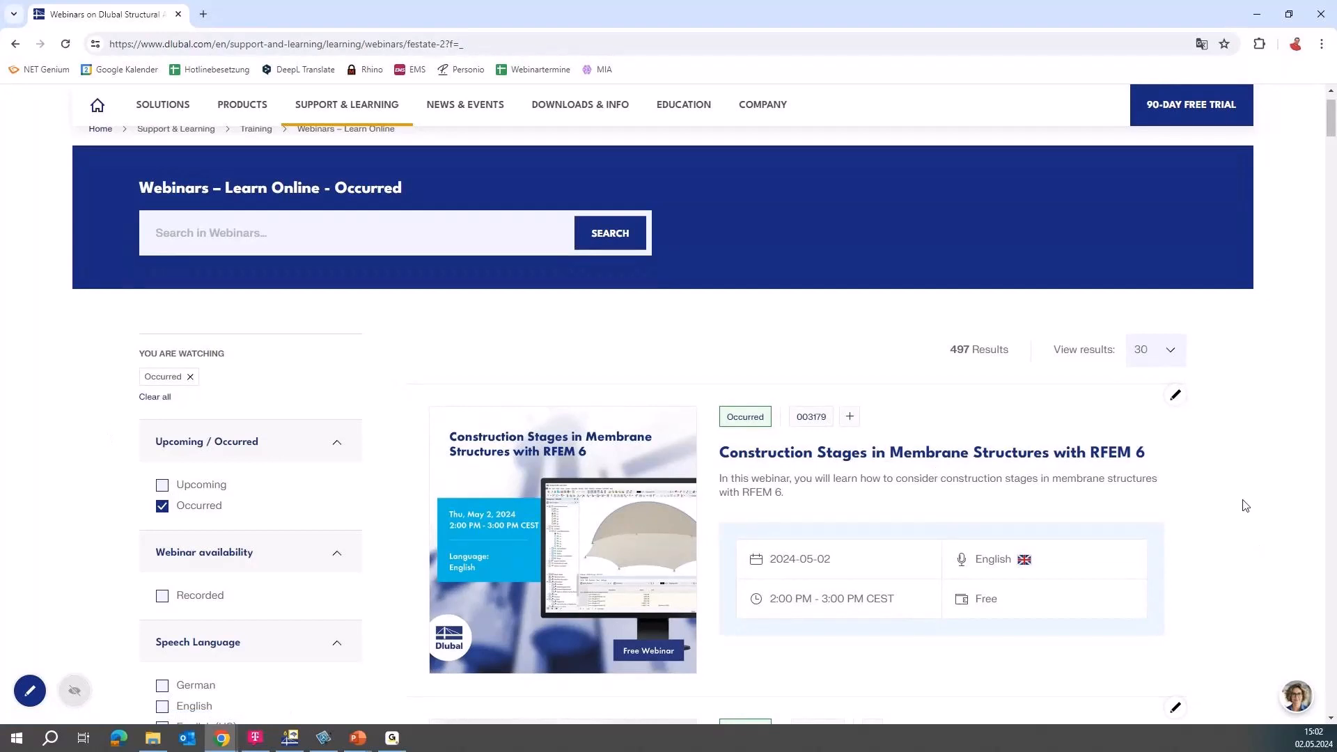
{"action": "left_click", "coordinate": [392, 737]}
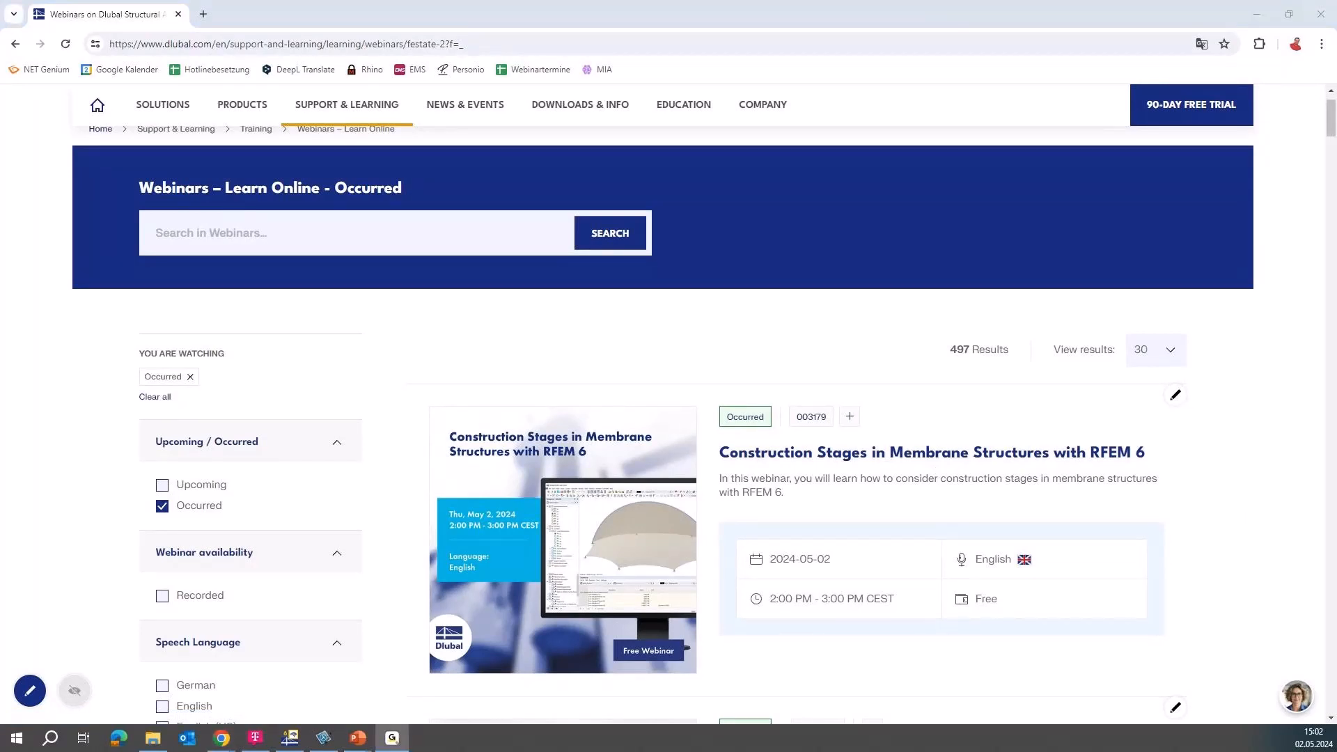